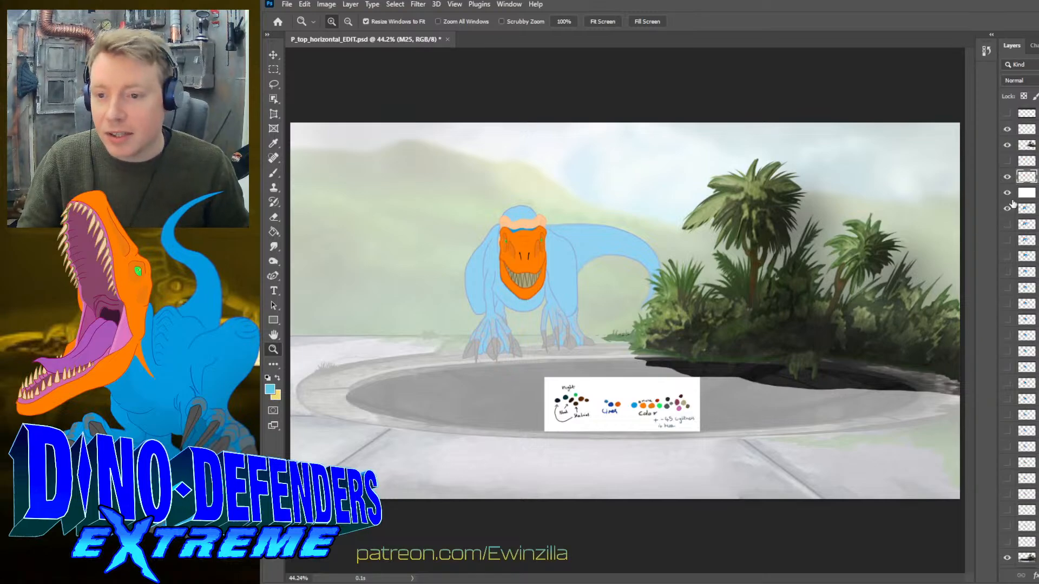
- Hide the M25 frame, the white overlay and the M24 frame so that only the background scene remains
left_click(1009, 178)
left_click(1007, 192)
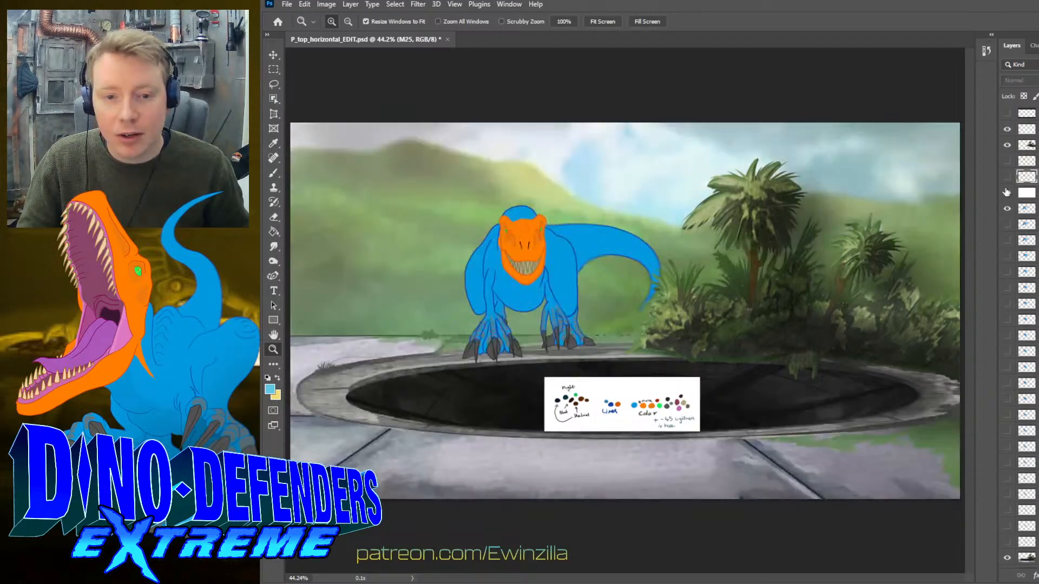
left_click(1007, 208)
- Show the dinosaur frame layers one by one from the lowest up to M25 to review the movement
left_click(1007, 542)
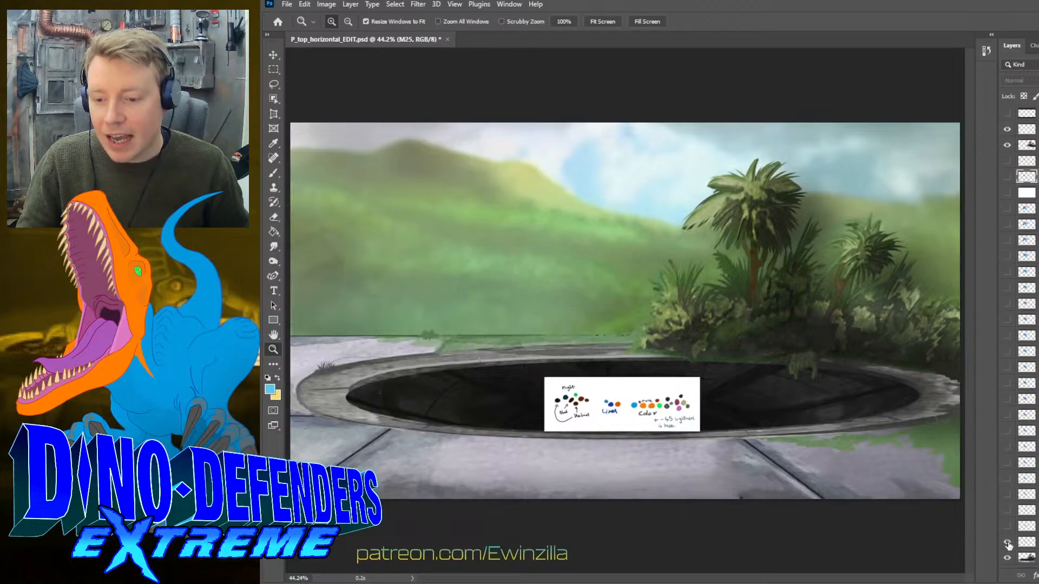
left_click(1008, 526)
left_click(1007, 510)
left_click(1007, 495)
left_click(1007, 479)
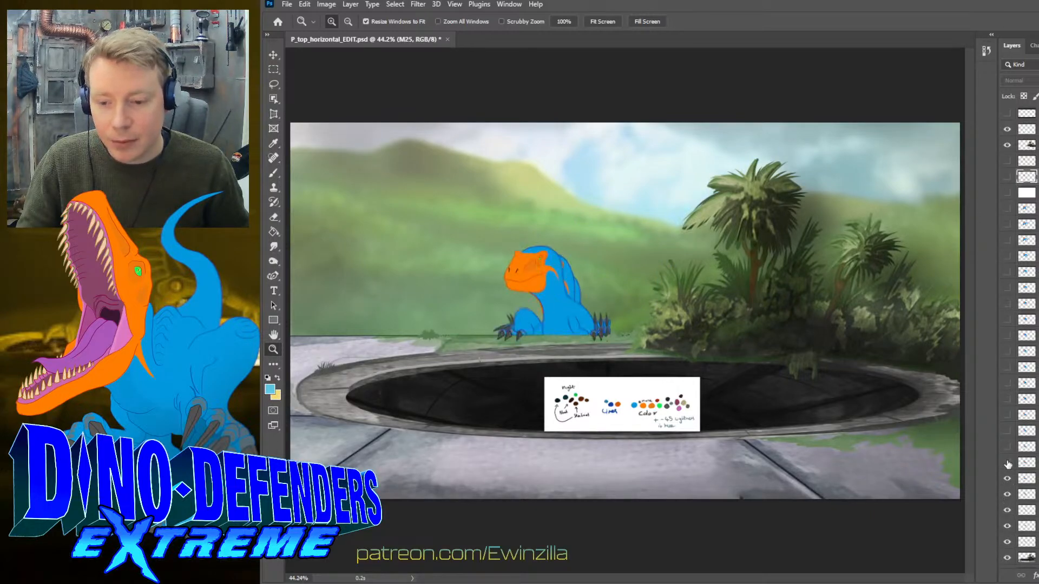
left_click(1007, 462)
left_click(1007, 447)
left_click(1008, 431)
left_click(1007, 415)
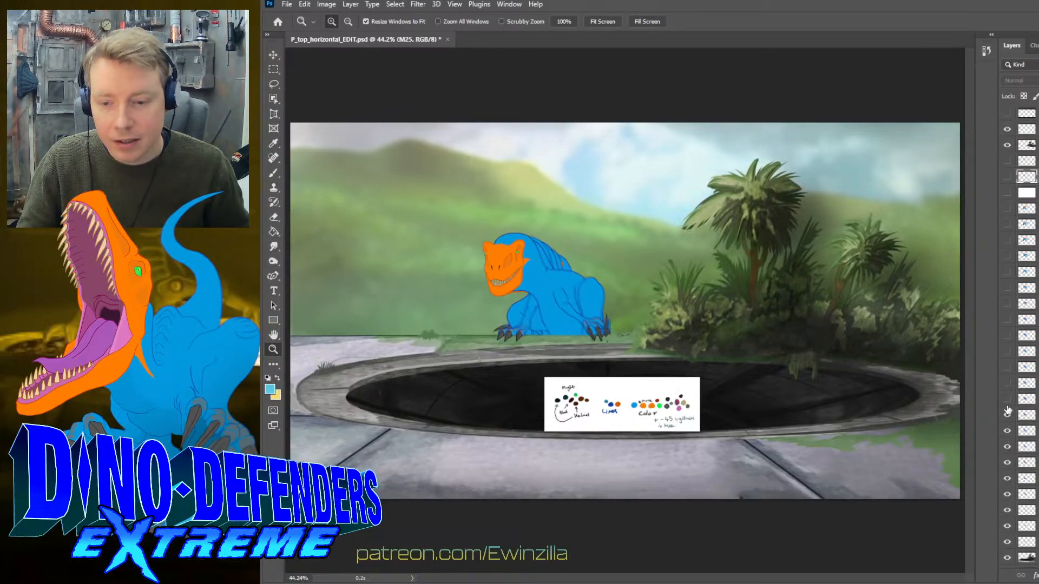
left_click(1007, 399)
left_click(1008, 384)
left_click(1008, 367)
left_click(1007, 351)
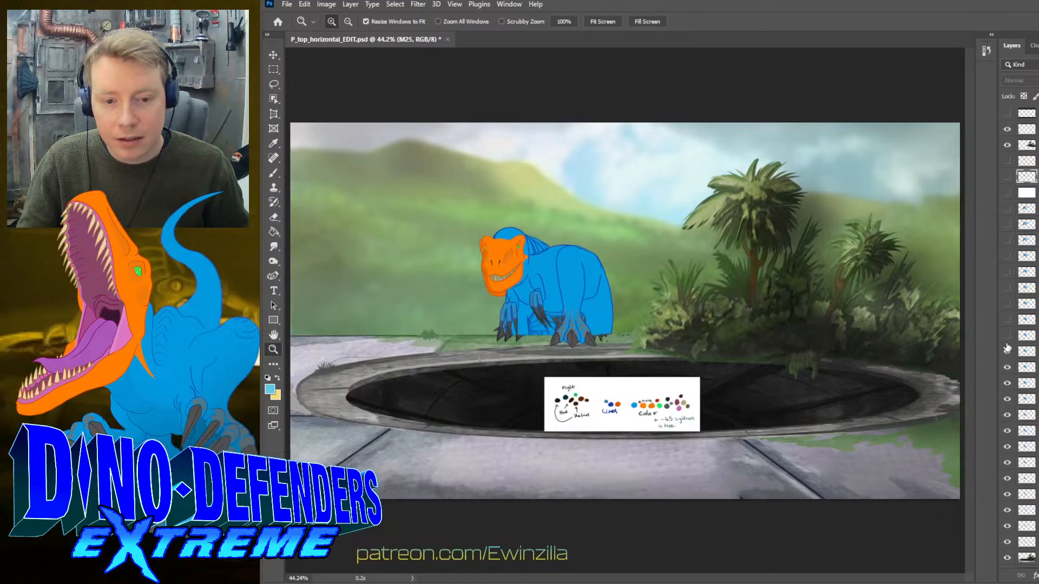
left_click(1007, 335)
left_click(1007, 320)
left_click(1007, 304)
left_click(1008, 286)
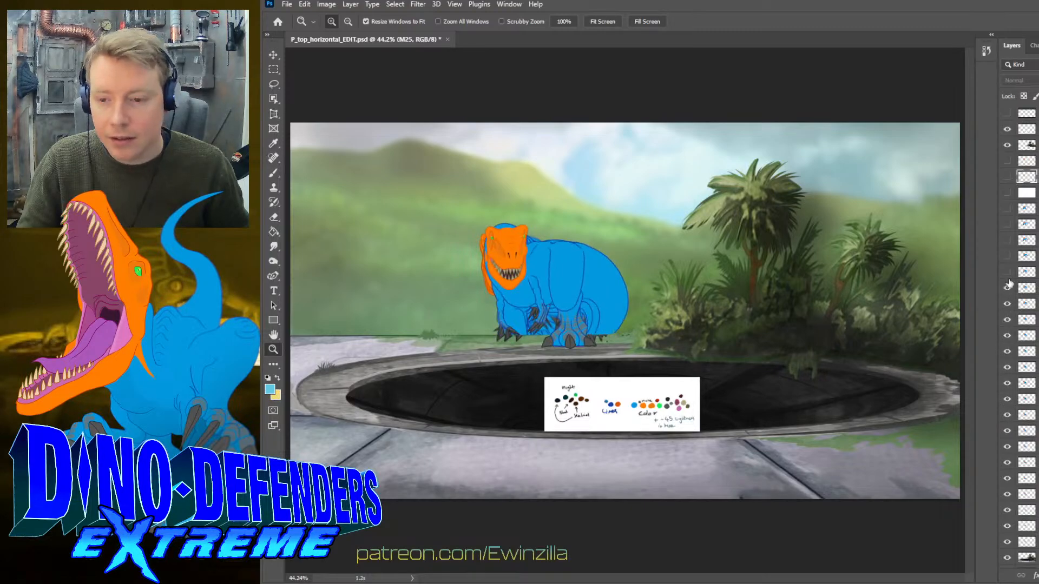
left_click(1007, 272)
left_click(1007, 256)
left_click(1008, 240)
left_click(1007, 224)
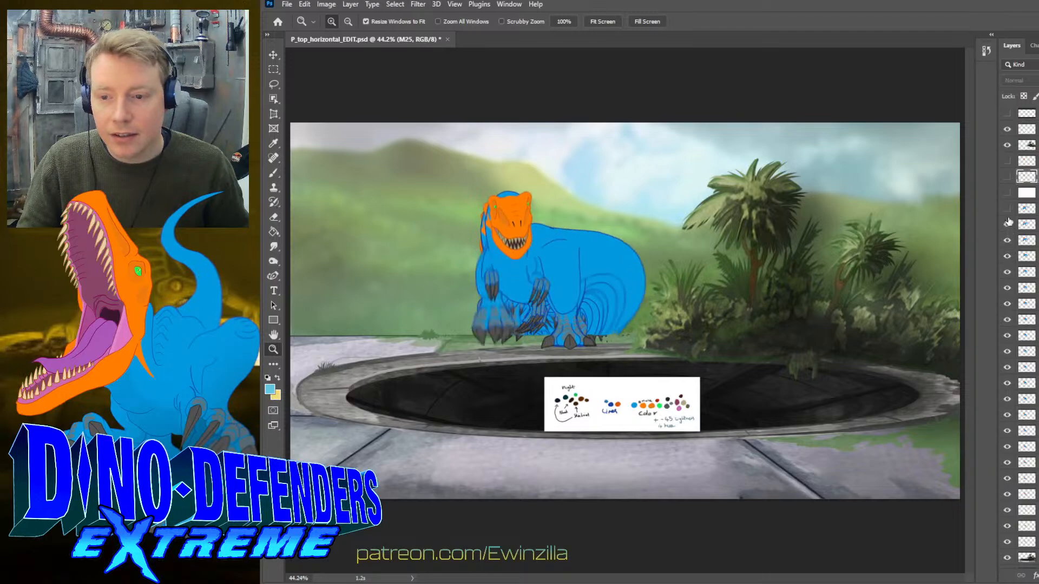
left_click(1007, 209)
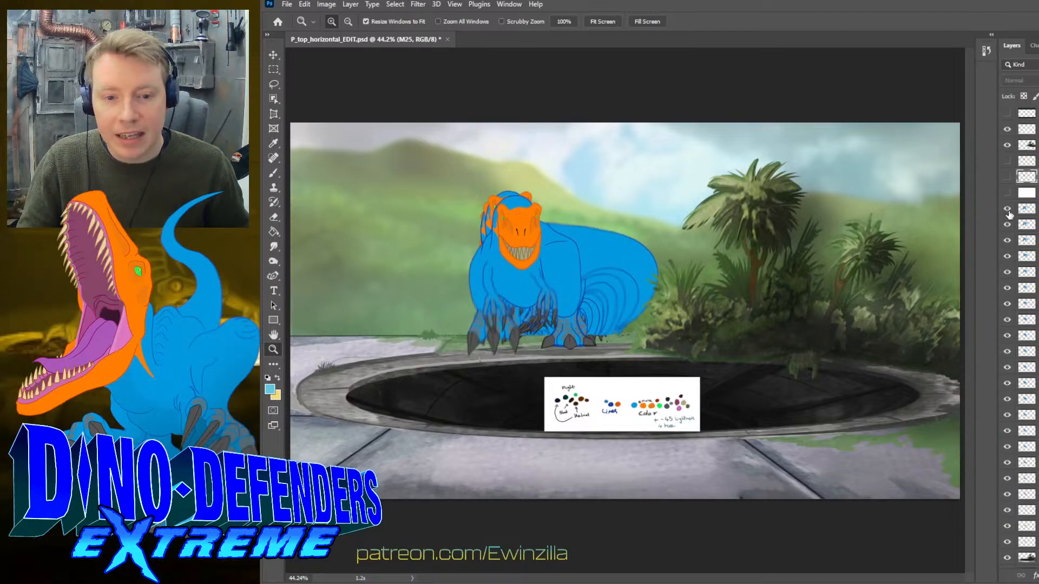
left_click(1007, 176)
left_click(1007, 161)
left_click(1008, 162)
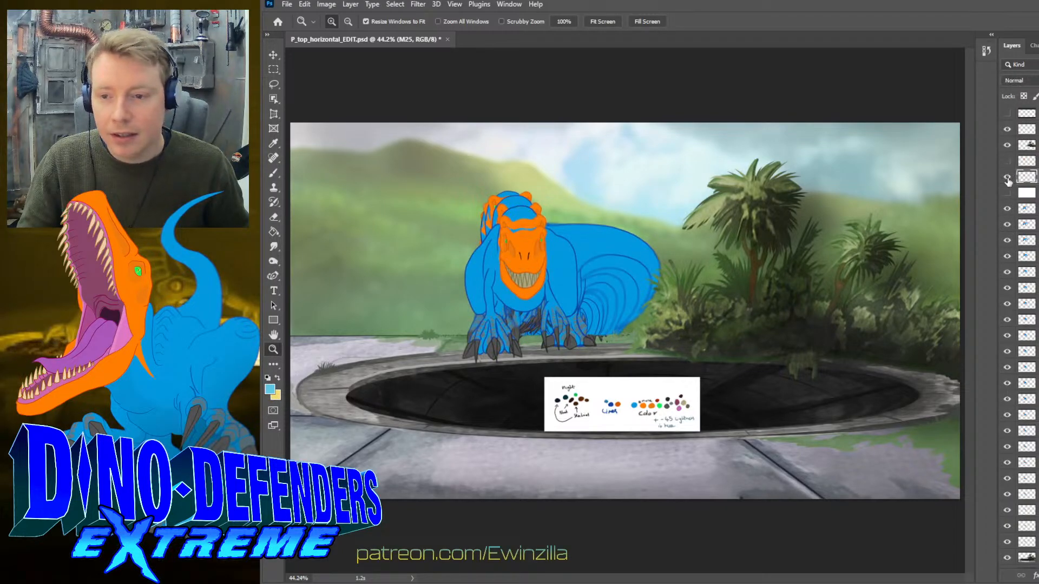
- Show the white overlay again and hide all dinosaur frames below M24
left_click(1008, 209)
left_click(1008, 209)
left_click(1007, 193)
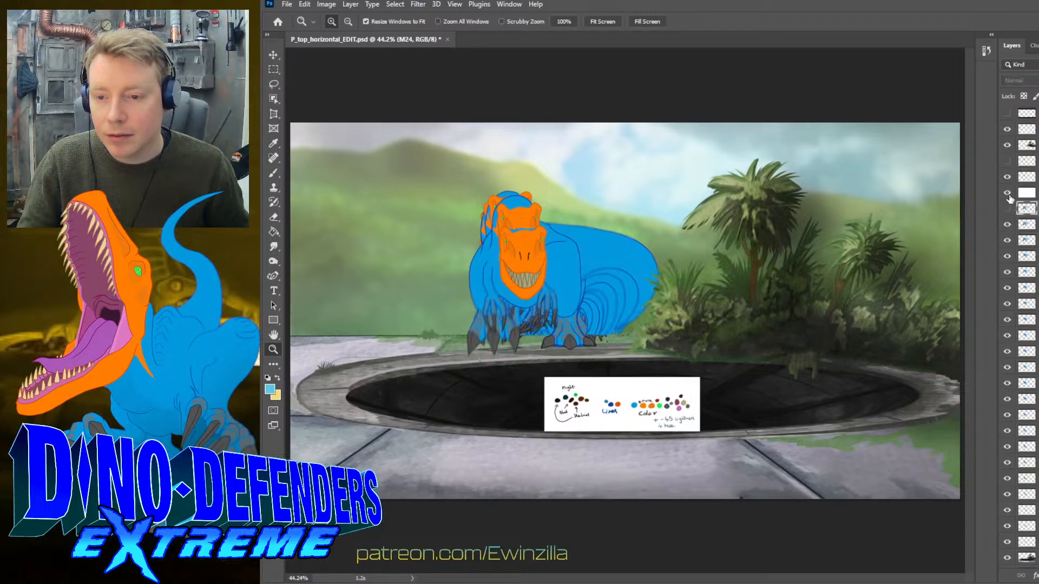
mouse_move(1007, 224)
left_mouse_down()
mouse_move(1008, 536)
mouse_move(1034, 554)
left_mouse_up()
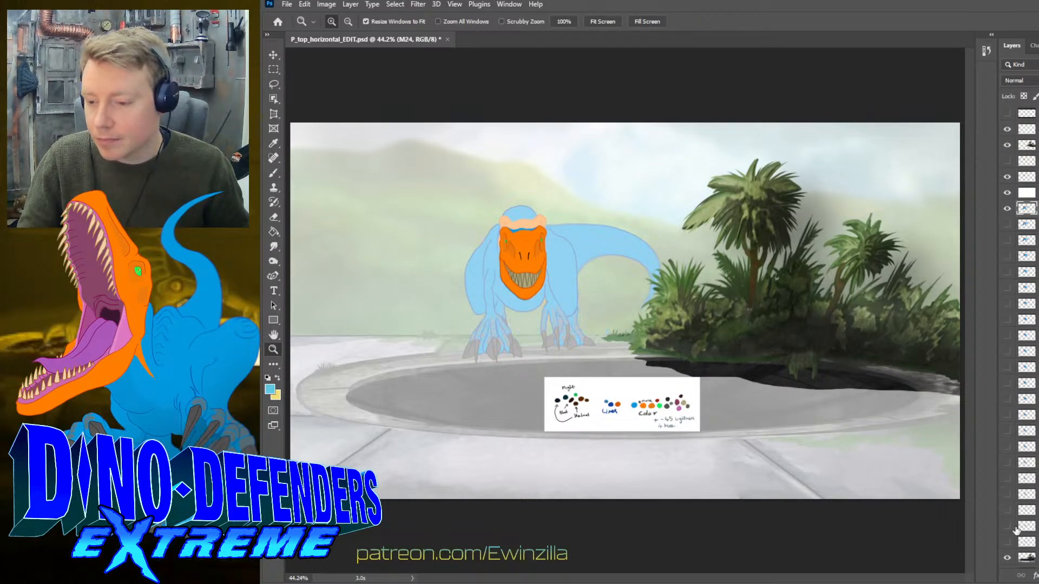
- Make M25 the active layer and sample the dark blue line colour from the reference palette
left_click(490, 269)
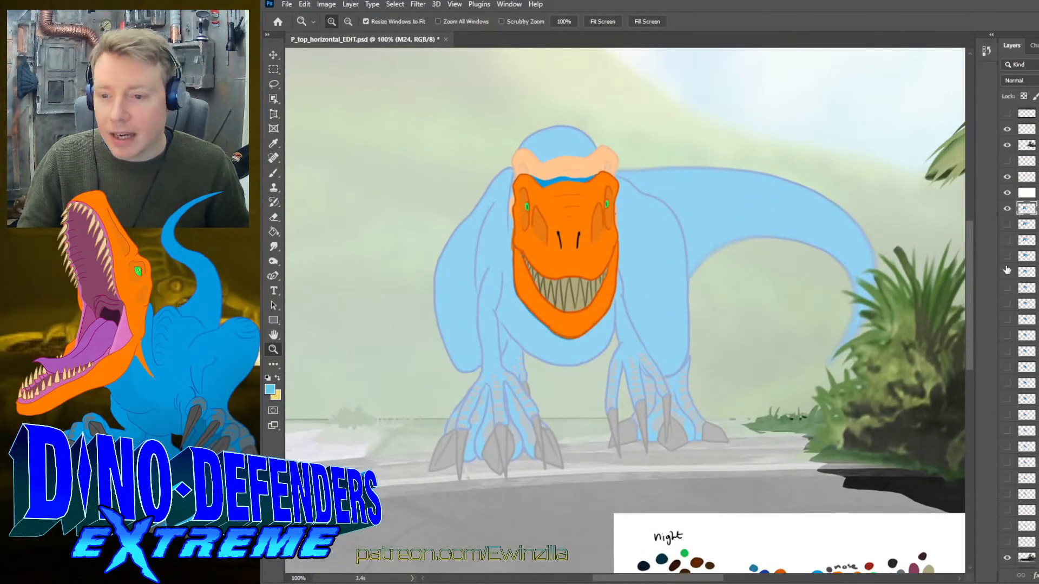
left_click(1027, 176)
left_click(1007, 177)
left_click(1007, 176)
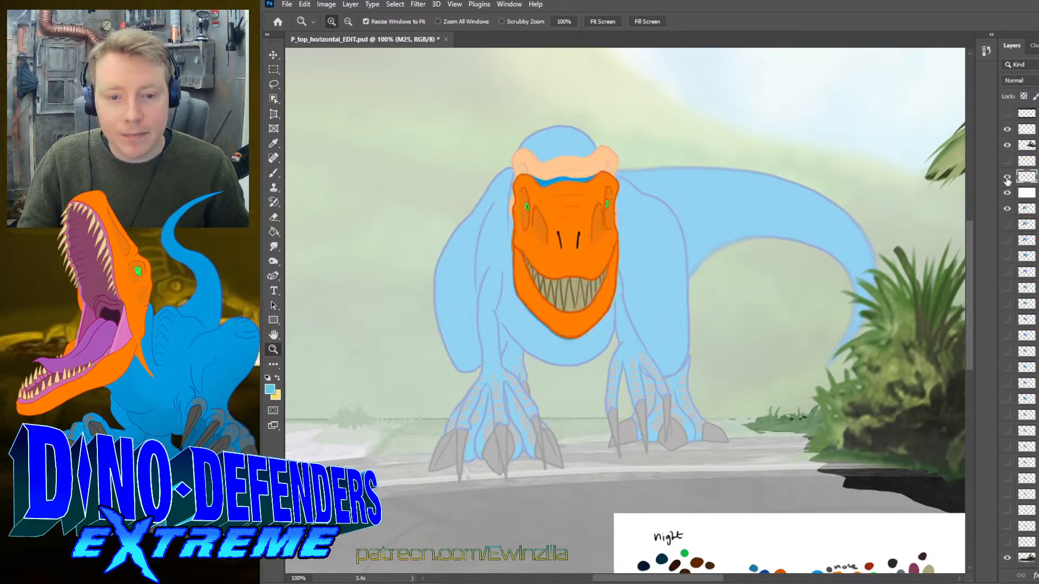
left_click(272, 178)
scroll(273, 163, "down", 3)
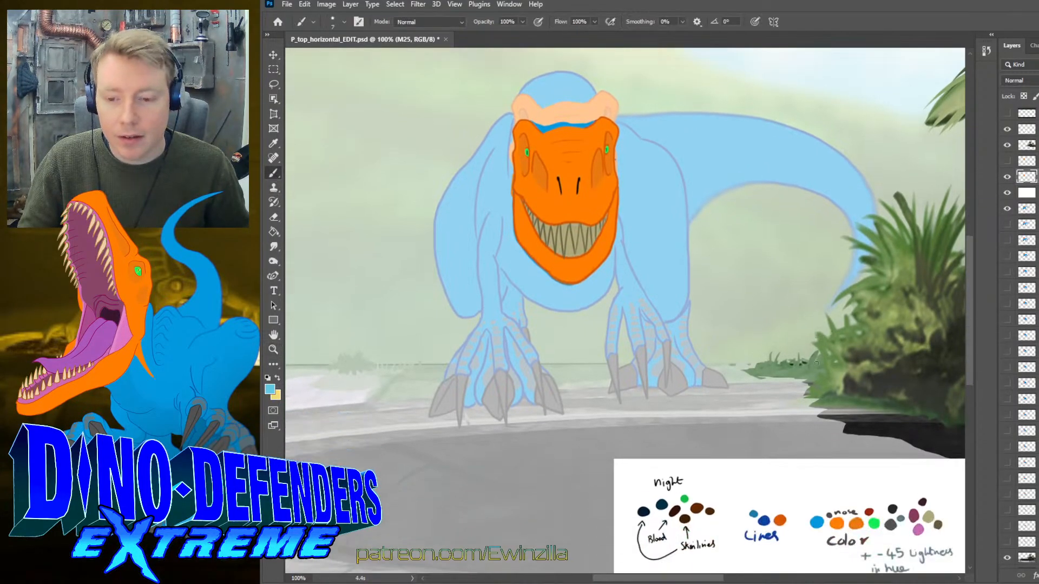
left_click(272, 144)
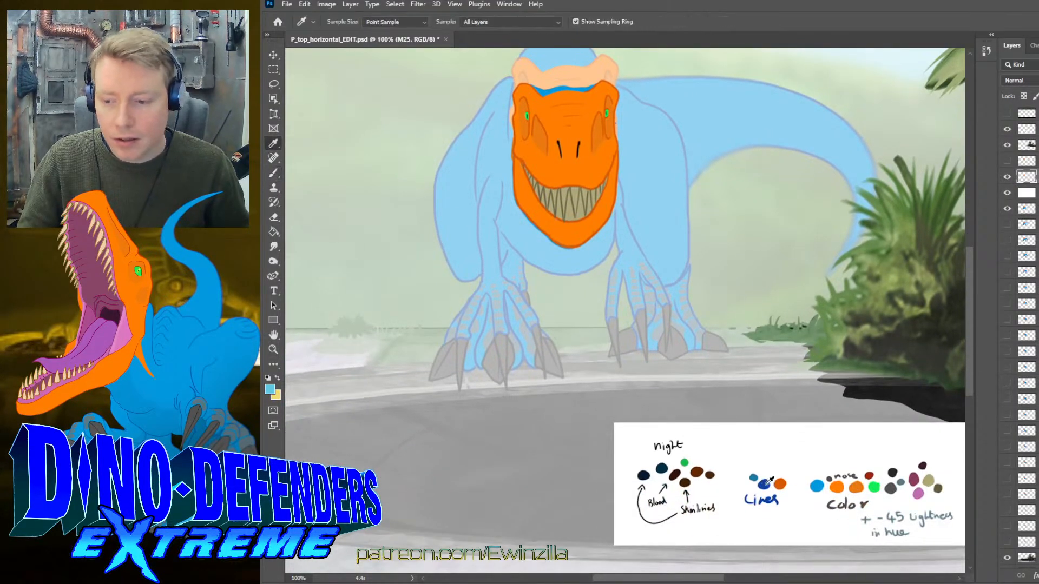
left_click(764, 483)
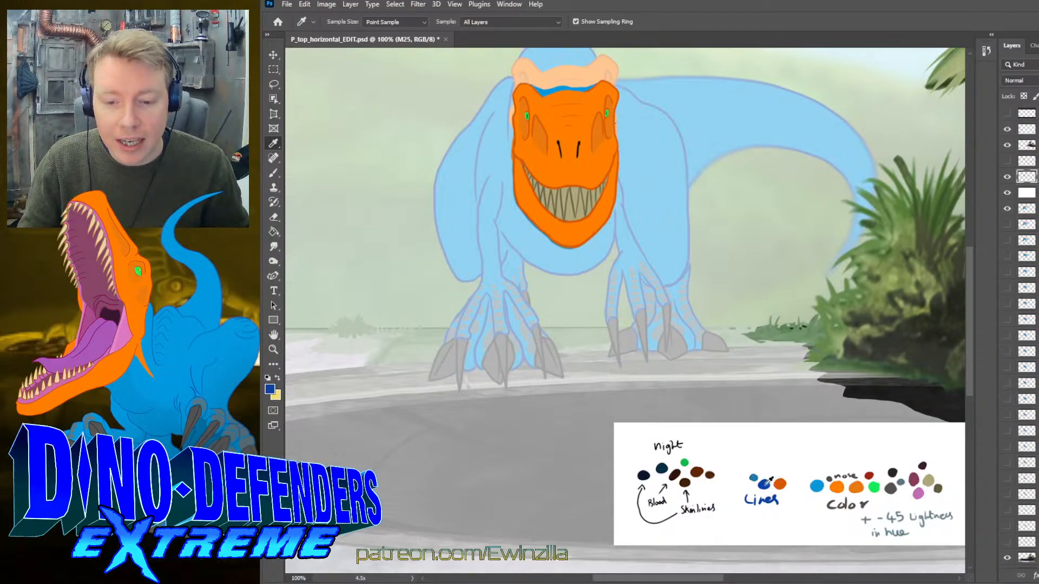
- With a 4 px brush, draw the arched outline of the body behind the head, from one brow down past the opposite cheek
scroll(422, 390, "up", 3)
key("b")
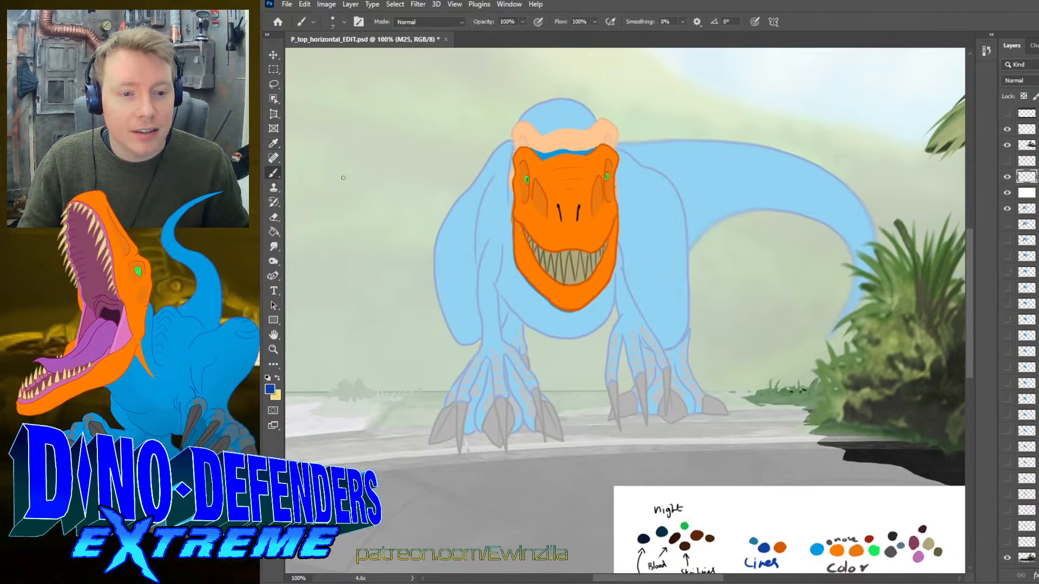
key("z")
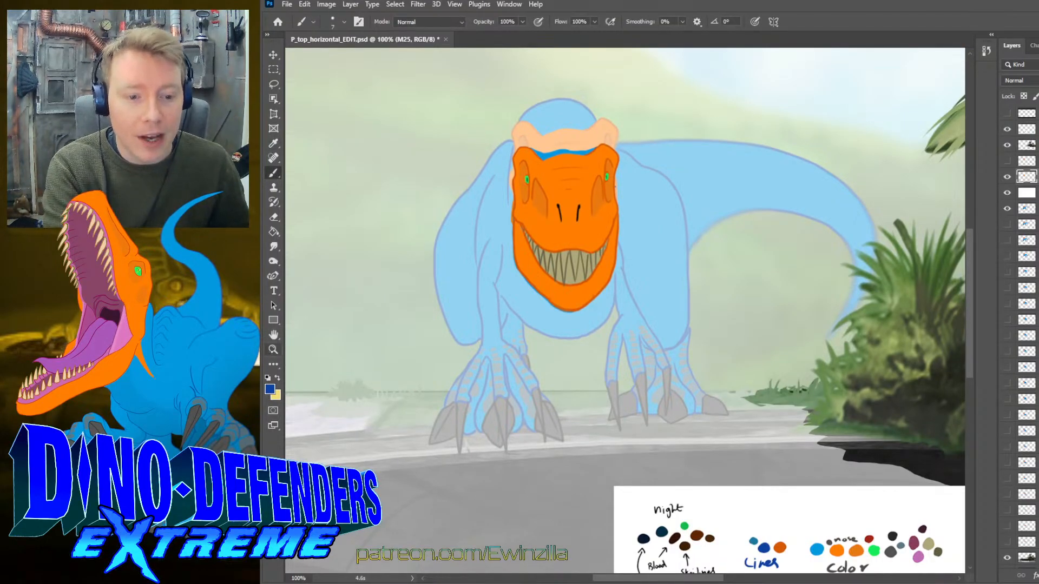
left_click(535, 134)
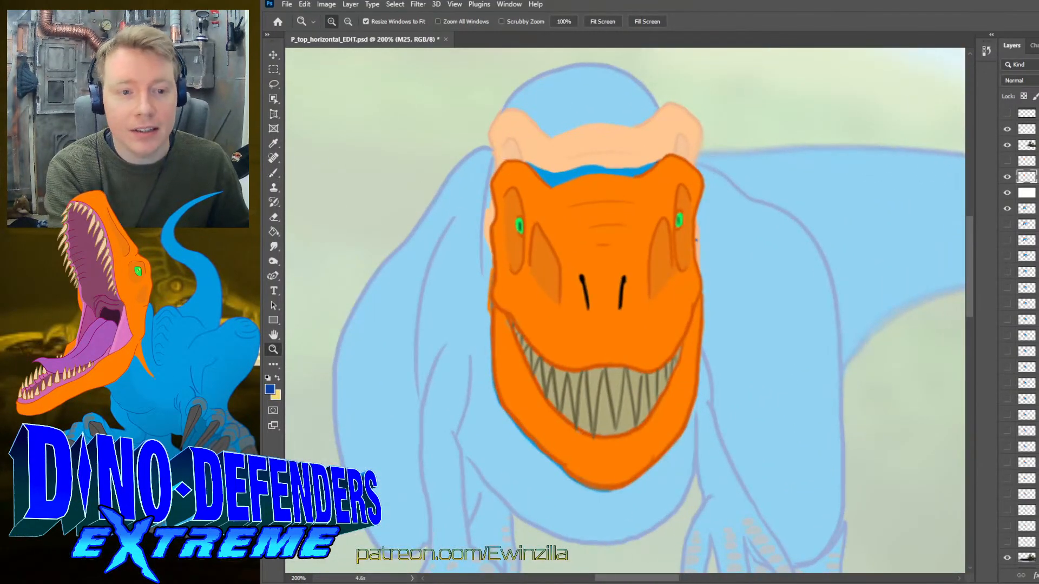
key("b")
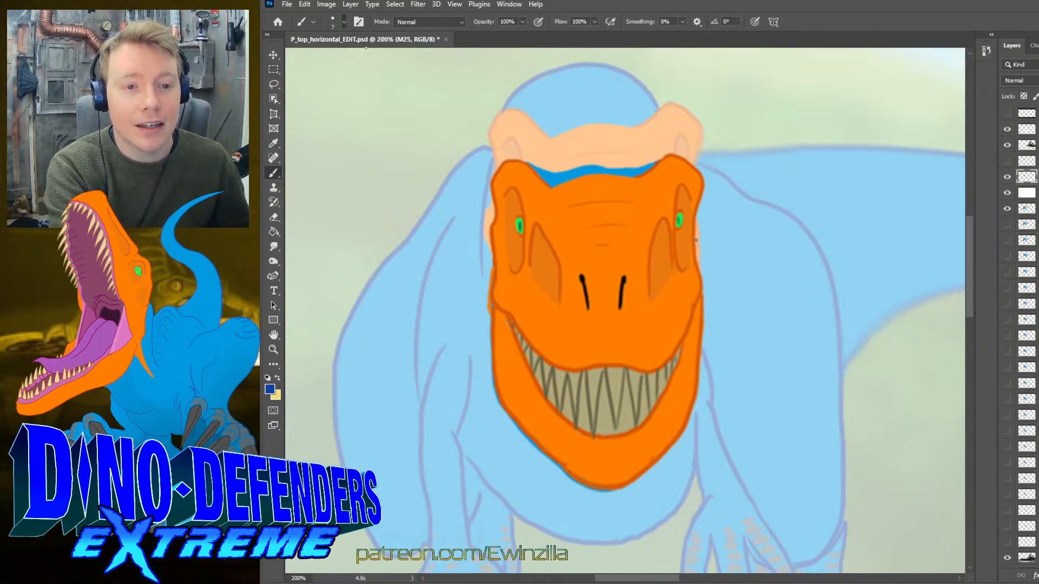
key("bracketleft")
key("bracketleft")
key("bracketleft")
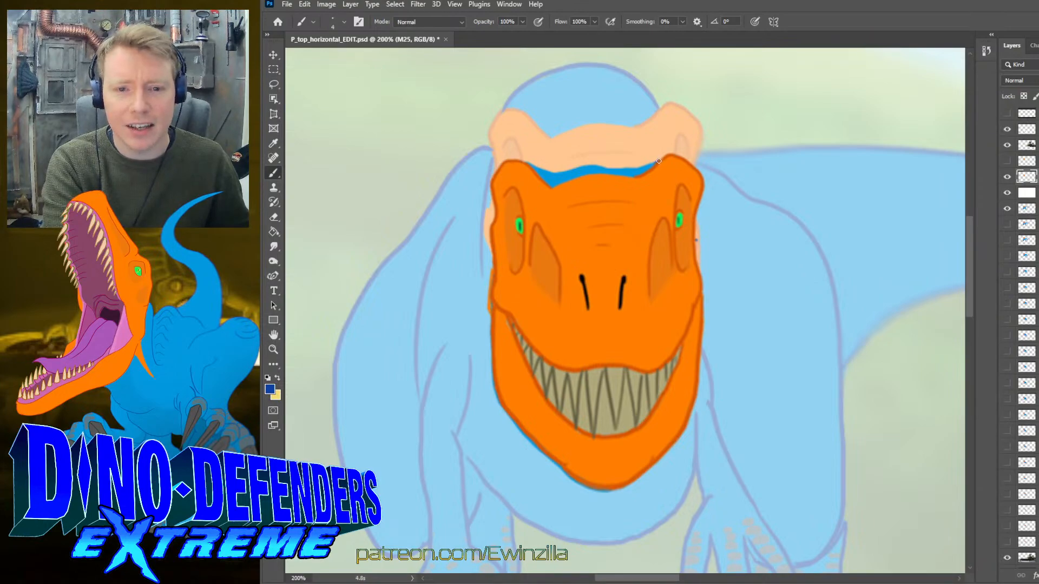
mouse_move(658, 157)
left_mouse_down()
mouse_move(625, 99)
mouse_move(589, 86)
mouse_move(548, 97)
mouse_move(513, 122)
mouse_move(493, 157)
mouse_move(472, 257)
left_mouse_up()
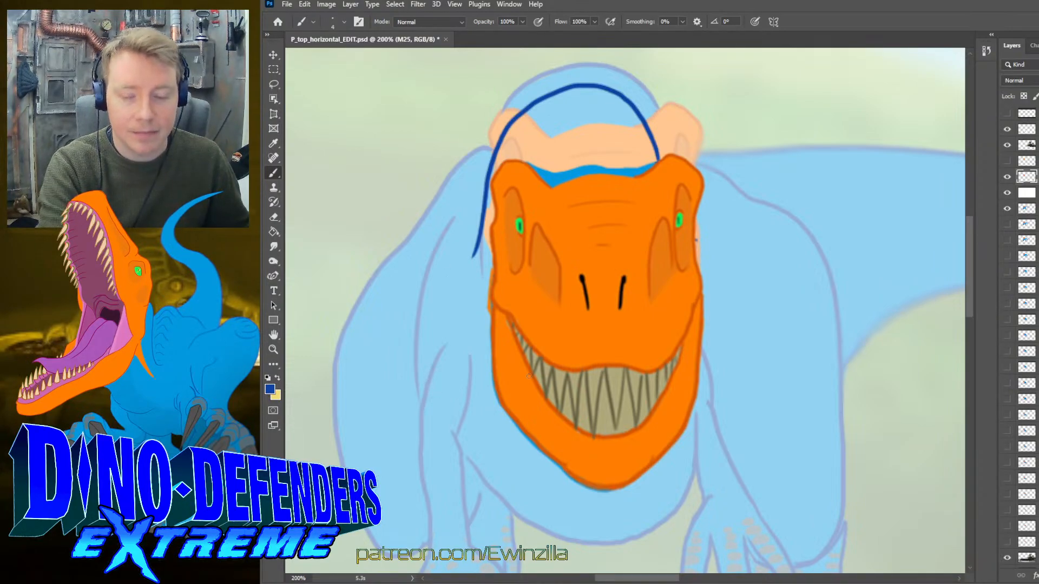
scroll(764, 412, "down", 8)
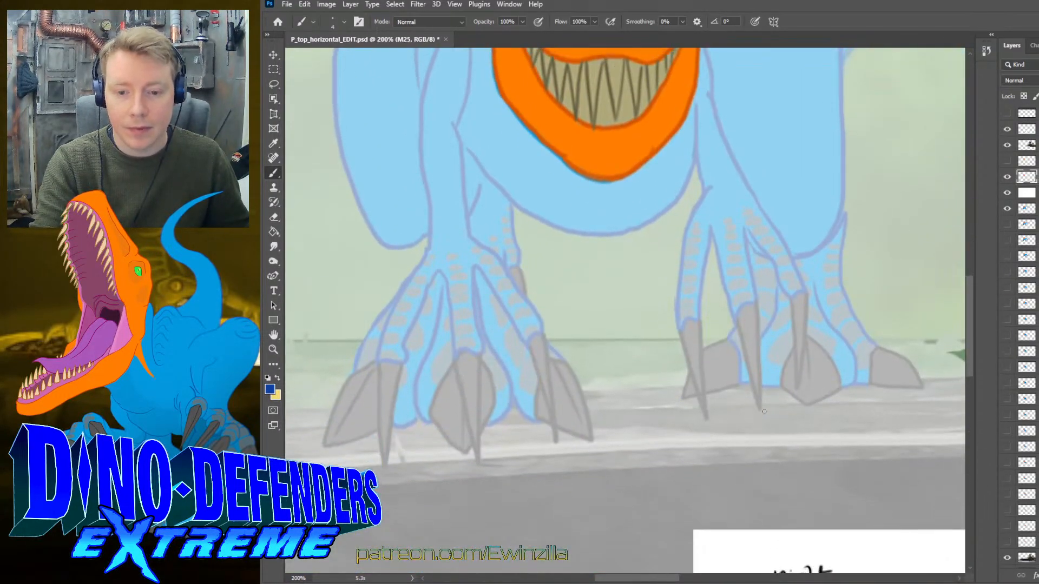
mouse_move(706, 373)
left_mouse_down()
mouse_move(675, 448)
mouse_move(703, 461)
mouse_move(730, 397)
left_mouse_up()
key("ctrl+z")
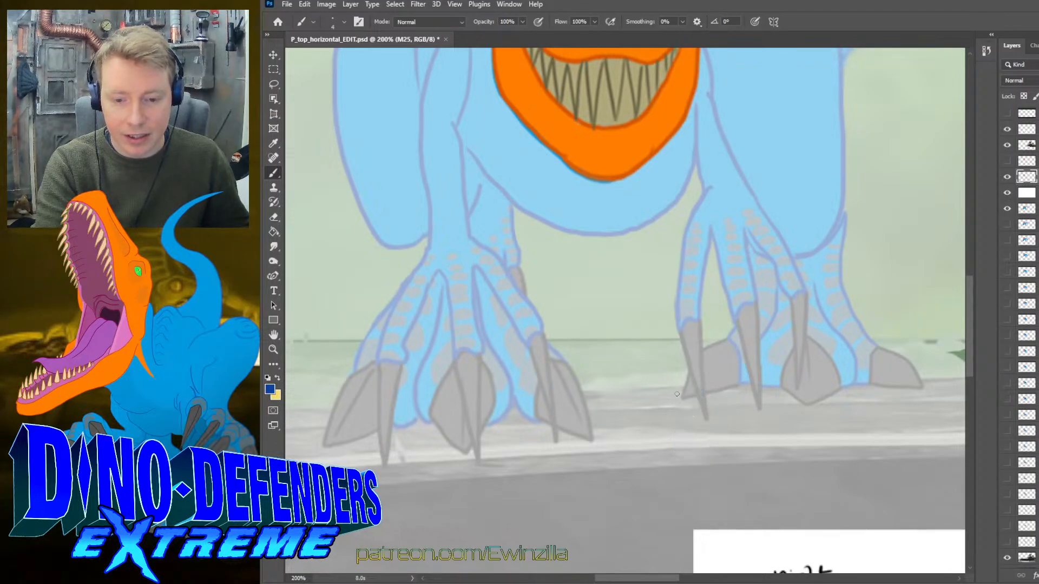
mouse_move(667, 400)
left_mouse_down()
mouse_move(649, 454)
mouse_move(676, 457)
mouse_move(708, 371)
mouse_move(731, 380)
mouse_move(757, 441)
mouse_move(781, 440)
mouse_move(774, 399)
left_mouse_up()
key("ctrl+z")
key("ctrl+z")
key("ctrl+z")
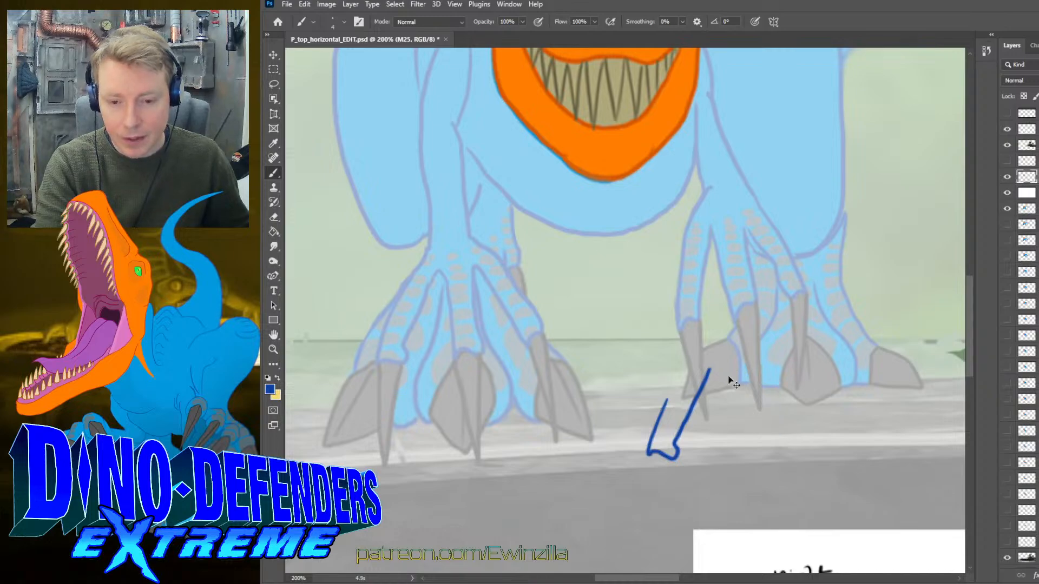
- Draw a three-toed foot beneath the faded right-hand leg and outline both sides of the leg up towards the jaw
mouse_move(688, 414)
left_mouse_down()
mouse_move(644, 447)
mouse_move(679, 462)
mouse_move(729, 427)
mouse_move(758, 461)
mouse_move(777, 456)
mouse_move(775, 417)
mouse_move(812, 453)
left_mouse_up()
key("ctrl+z")
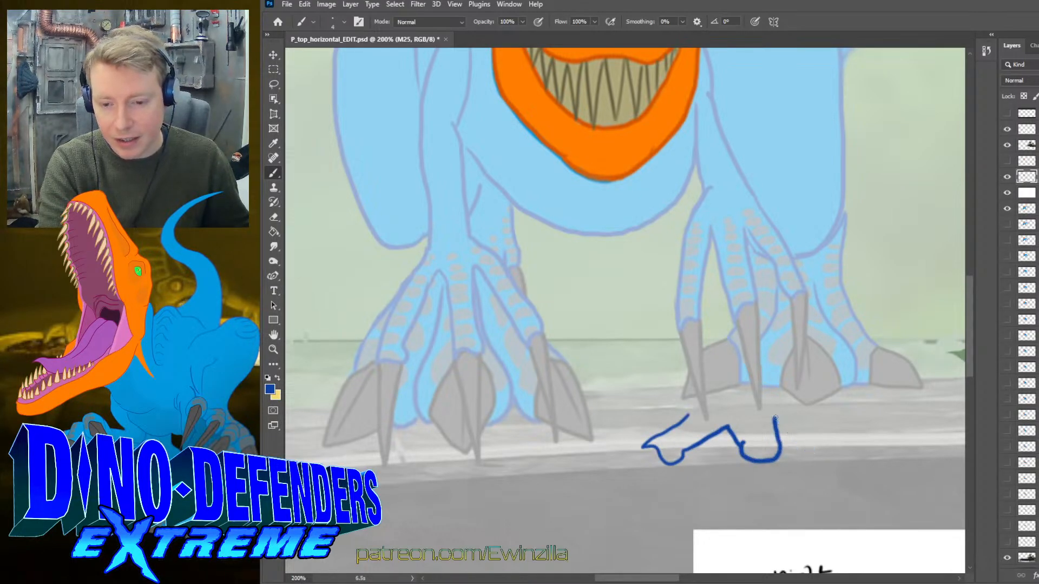
mouse_move(775, 418)
left_mouse_down()
mouse_move(828, 447)
mouse_move(846, 436)
mouse_move(849, 414)
mouse_move(763, 388)
mouse_move(698, 403)
mouse_move(683, 418)
mouse_move(713, 328)
mouse_move(702, 241)
left_mouse_up()
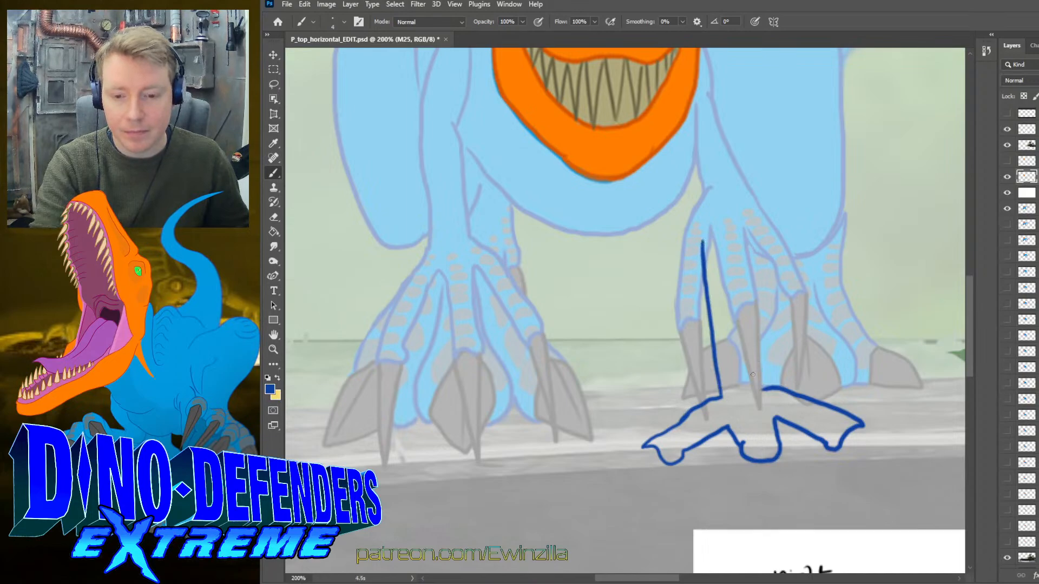
mouse_move(759, 387)
left_mouse_down()
mouse_move(750, 373)
mouse_move(758, 250)
mouse_move(731, 128)
mouse_move(705, 79)
left_mouse_up()
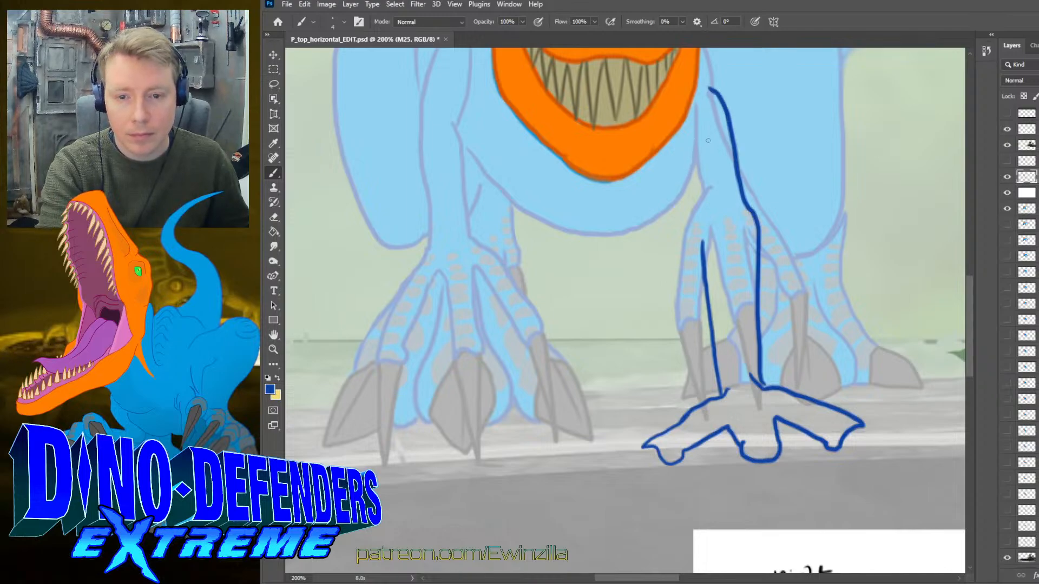
- Draw the lower belly curve between the two legs and join it to the inner line of the new leg
left_click_drag(708, 140, 680, 258)
key("ctrl+z")
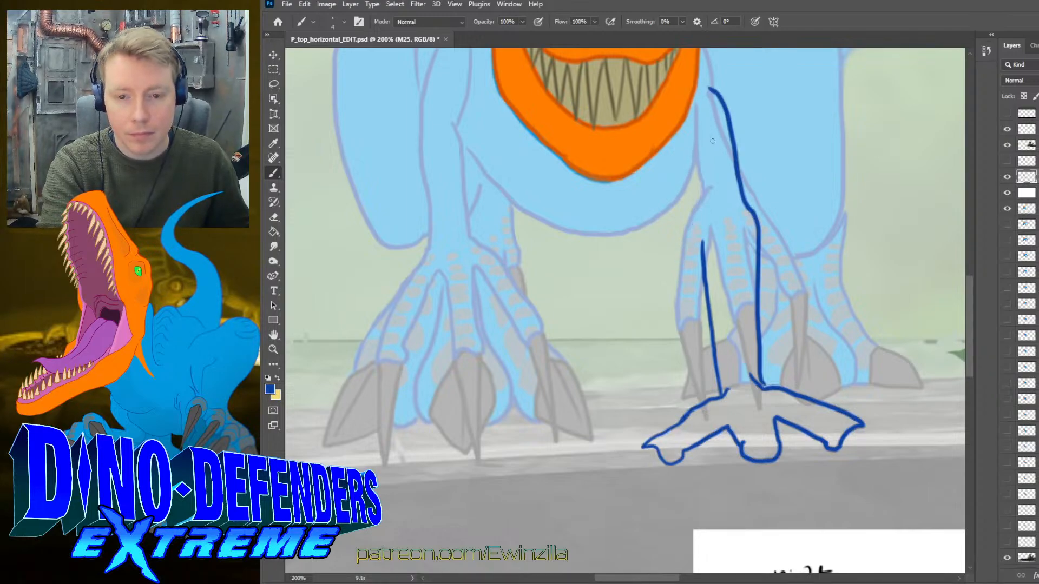
mouse_move(713, 140)
left_mouse_down()
mouse_move(690, 244)
mouse_move(687, 201)
mouse_move(655, 292)
mouse_move(620, 304)
mouse_move(695, 175)
mouse_move(617, 300)
mouse_move(546, 273)
mouse_move(481, 184)
left_mouse_up()
key("ctrl+z")
key("ctrl+z")
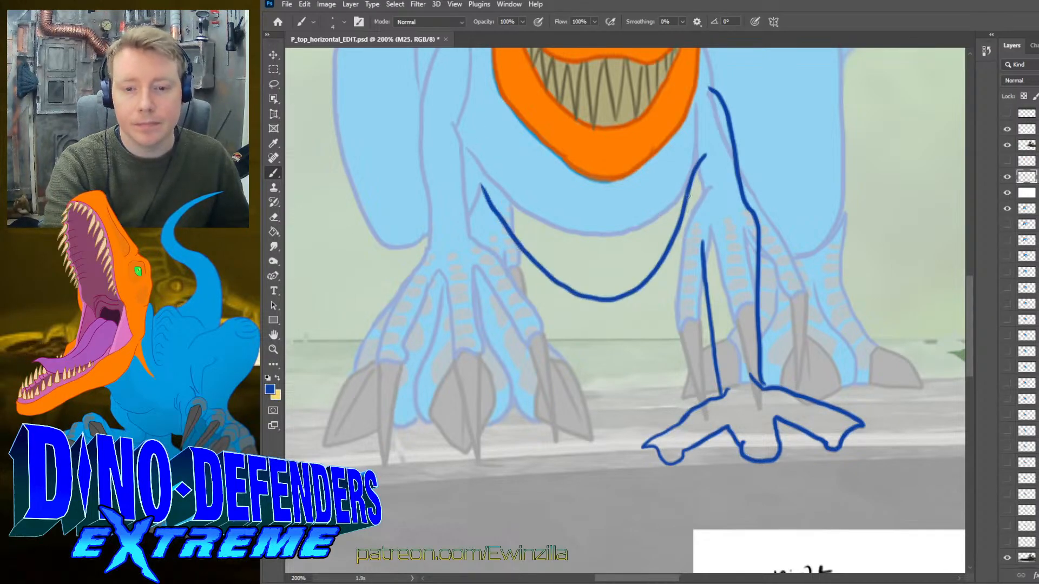
left_click_drag(687, 199, 706, 248)
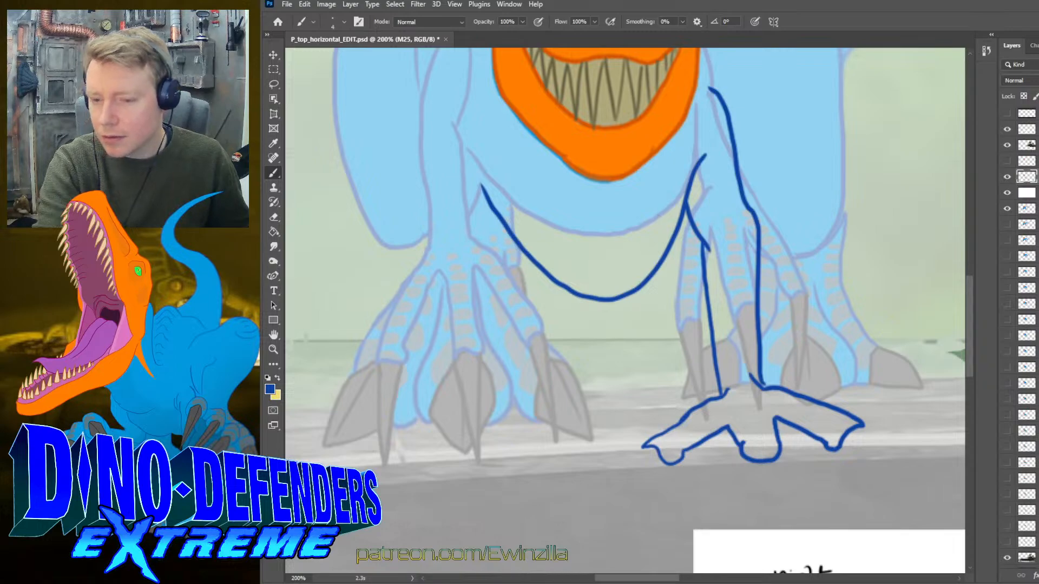
mouse_move(969, 338)
left_mouse_down()
mouse_move(977, 278)
mouse_move(980, 322)
left_mouse_up()
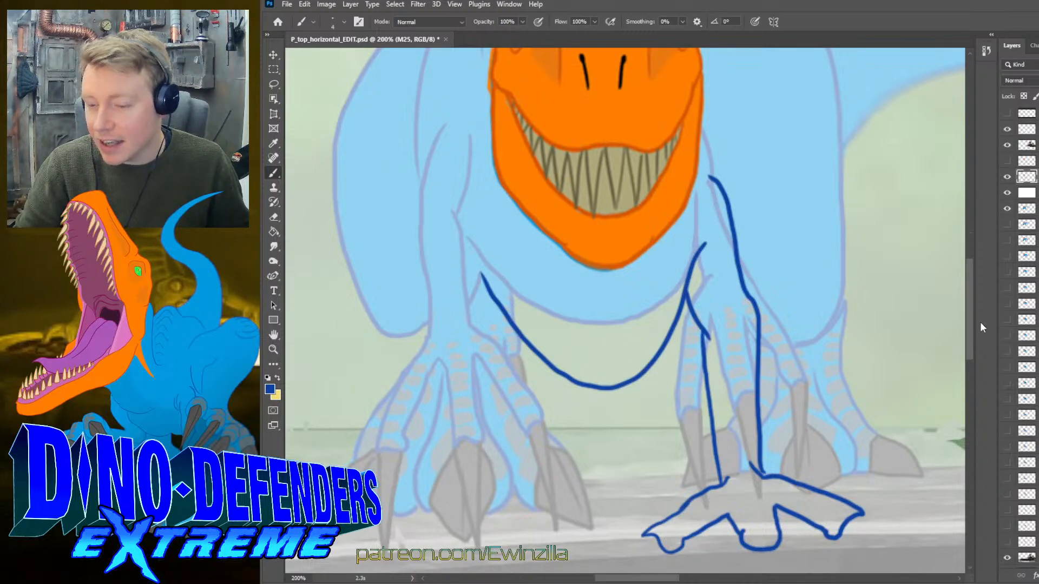
left_click_drag(972, 323, 972, 337)
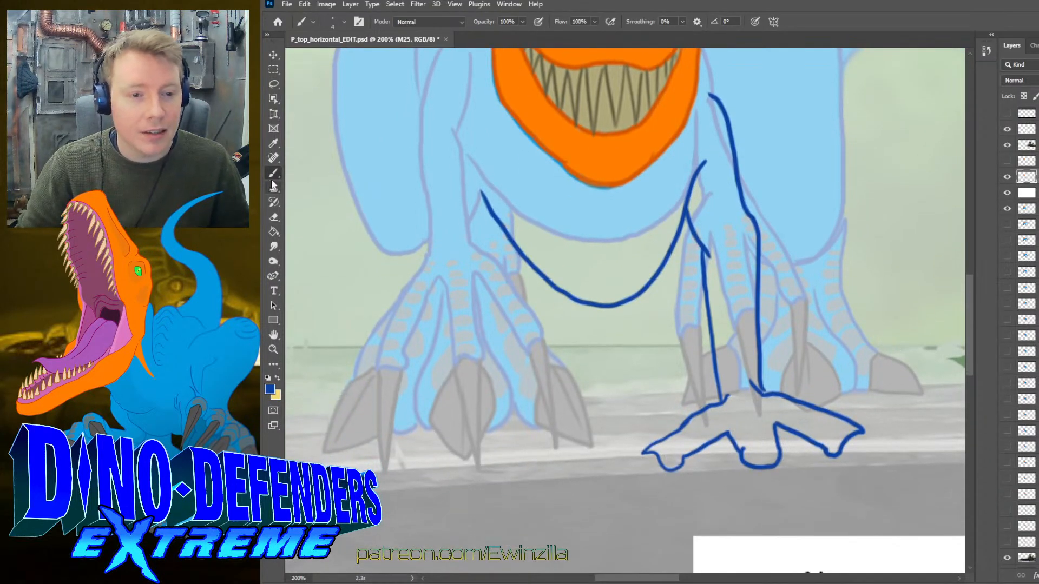
left_click_drag(671, 579, 655, 580)
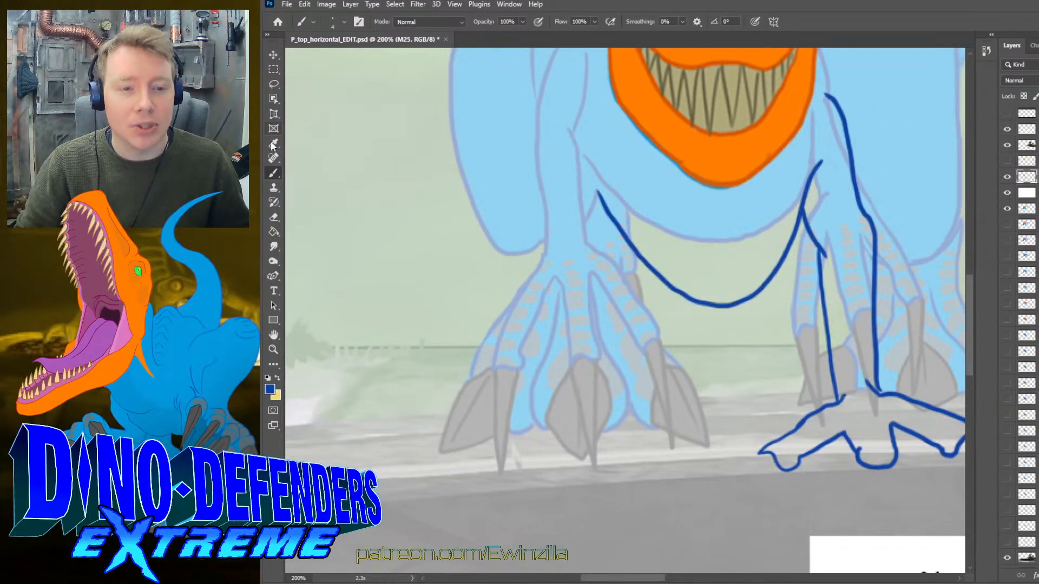
scroll(403, 381, "down", 3)
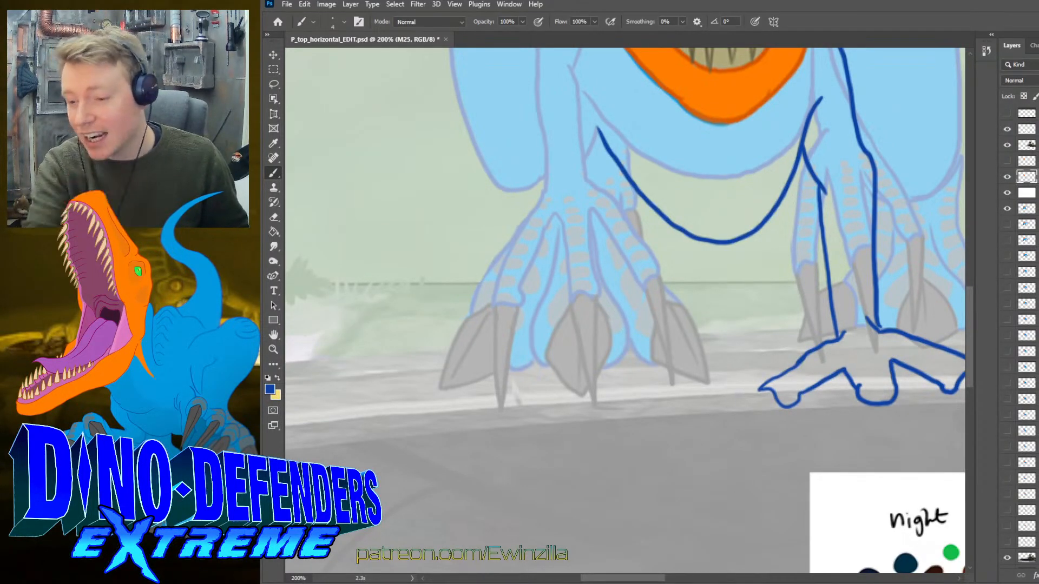
- Draw a three-toed foot beneath the faded left-hand leg, with toe lines rising towards the ankle
mouse_move(626, 329)
left_mouse_down()
mouse_move(723, 377)
mouse_move(702, 411)
mouse_move(624, 379)
mouse_move(568, 421)
mouse_move(572, 430)
mouse_move(595, 411)
mouse_move(602, 426)
mouse_move(615, 417)
mouse_move(619, 388)
mouse_move(602, 347)
mouse_move(570, 384)
mouse_move(564, 417)
left_mouse_up()
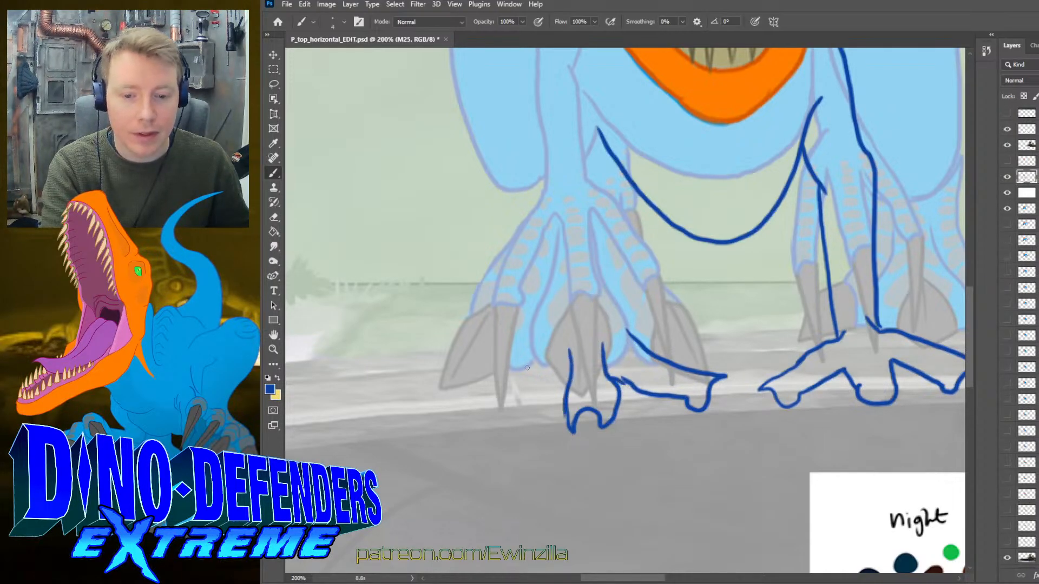
mouse_move(501, 355)
left_mouse_down()
mouse_move(455, 389)
mouse_move(476, 407)
mouse_move(504, 407)
mouse_move(533, 384)
mouse_move(555, 337)
mouse_move(564, 353)
left_mouse_up()
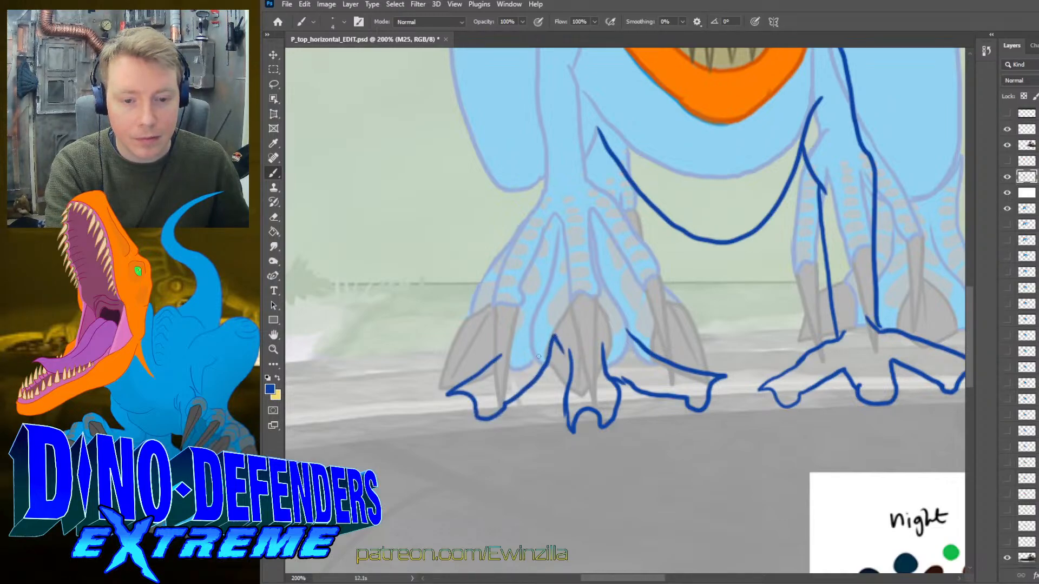
mouse_move(459, 392)
left_mouse_down()
mouse_move(514, 350)
mouse_move(529, 303)
left_mouse_up()
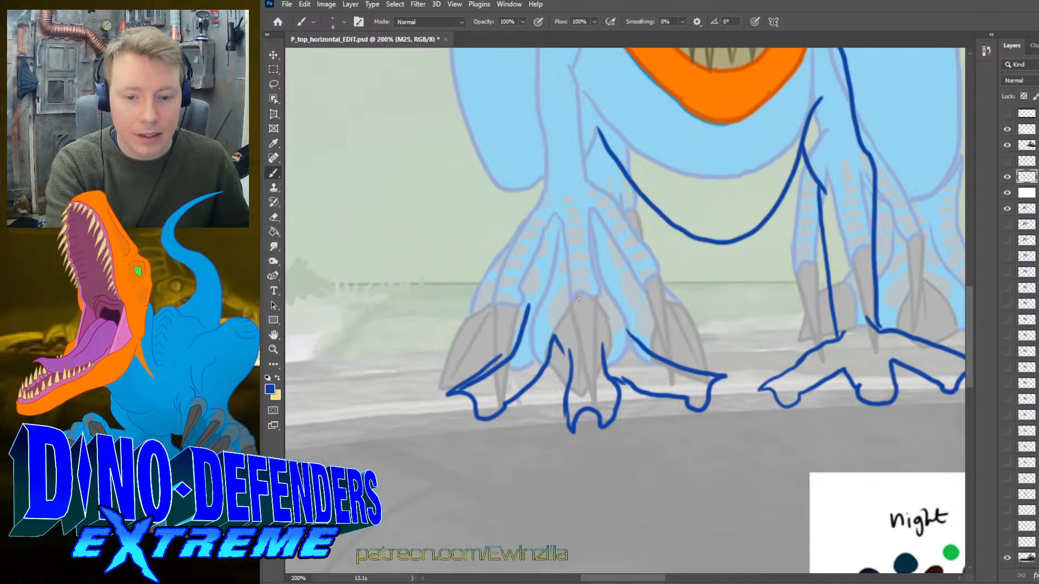
mouse_move(598, 319)
left_mouse_down()
mouse_move(604, 353)
mouse_move(597, 298)
mouse_move(446, 396)
mouse_move(462, 386)
left_mouse_up()
- Smudge the upper toe lines of the new left-hand foot inward to narrow it towards the ankle
key("r")
mouse_move(522, 304)
left_mouse_down()
mouse_move(521, 341)
mouse_move(540, 307)
left_mouse_up()
left_click_drag(526, 350, 526, 340)
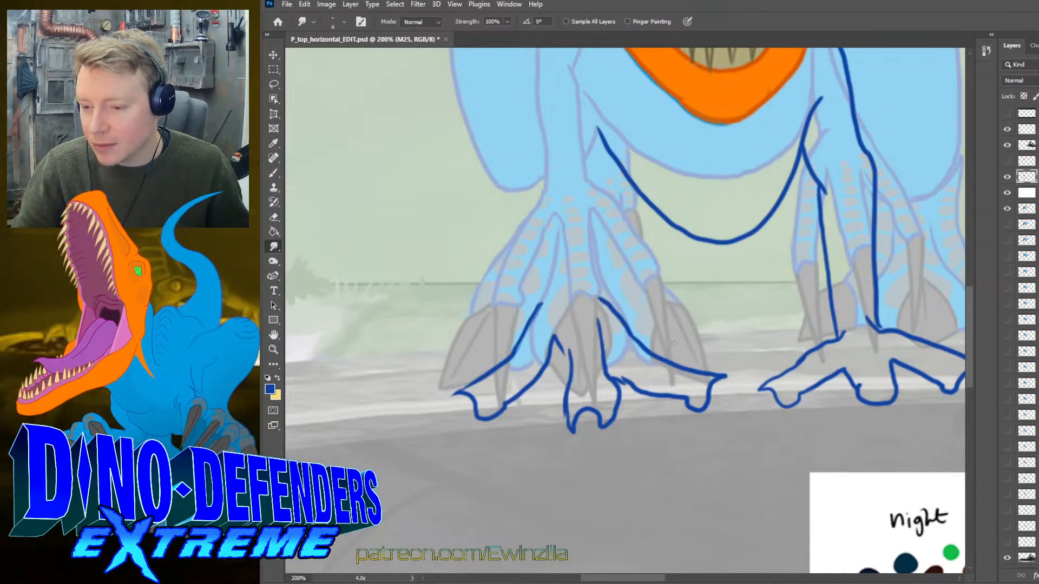
- Draw both sides of the left-hand front leg from the foot up past the knee and extend the belly line to meet it
scroll(675, 343, "up", 4)
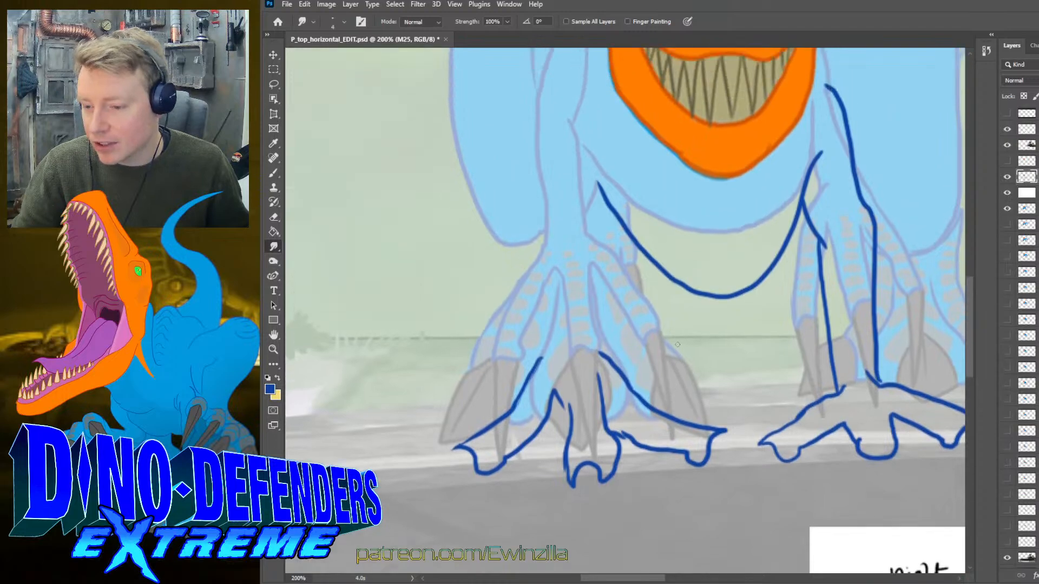
scroll(679, 346, "up", 1)
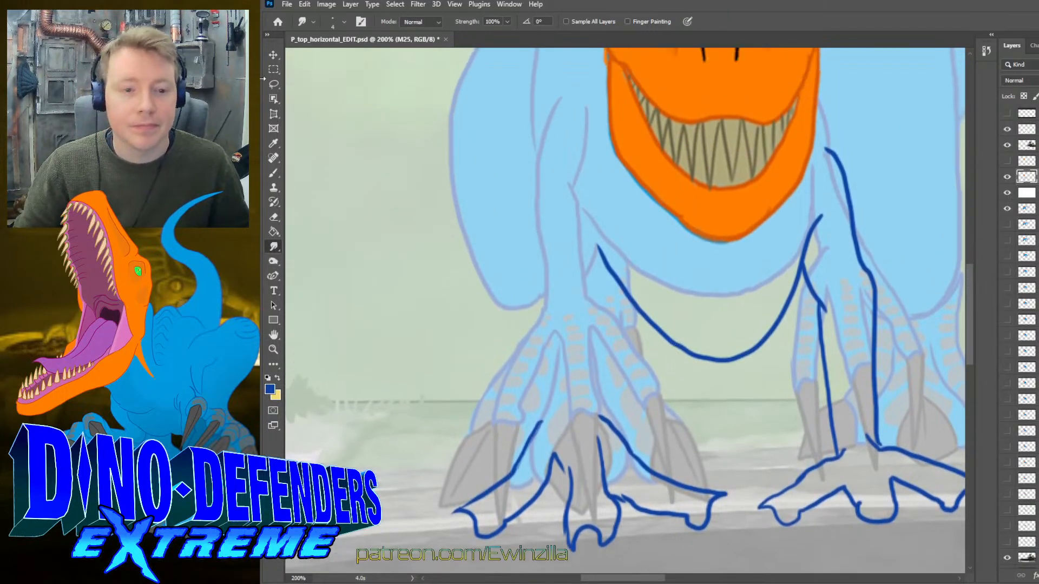
left_click(275, 172)
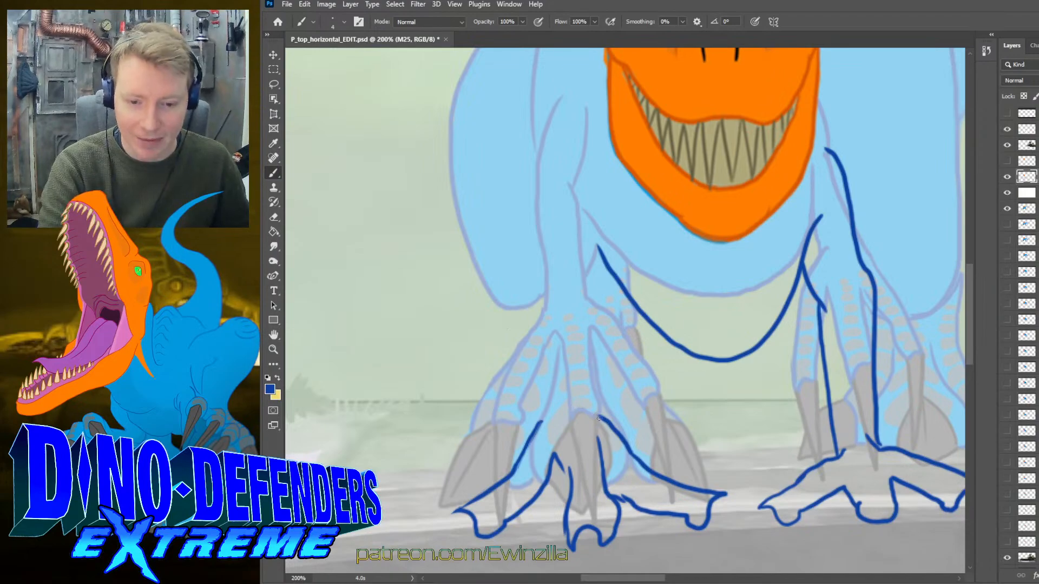
mouse_move(598, 416)
left_mouse_down()
mouse_move(585, 187)
mouse_move(589, 263)
mouse_move(592, 224)
left_mouse_up()
key("ctrl+z")
left_click_drag(521, 188, 541, 268)
key("ctrl+z")
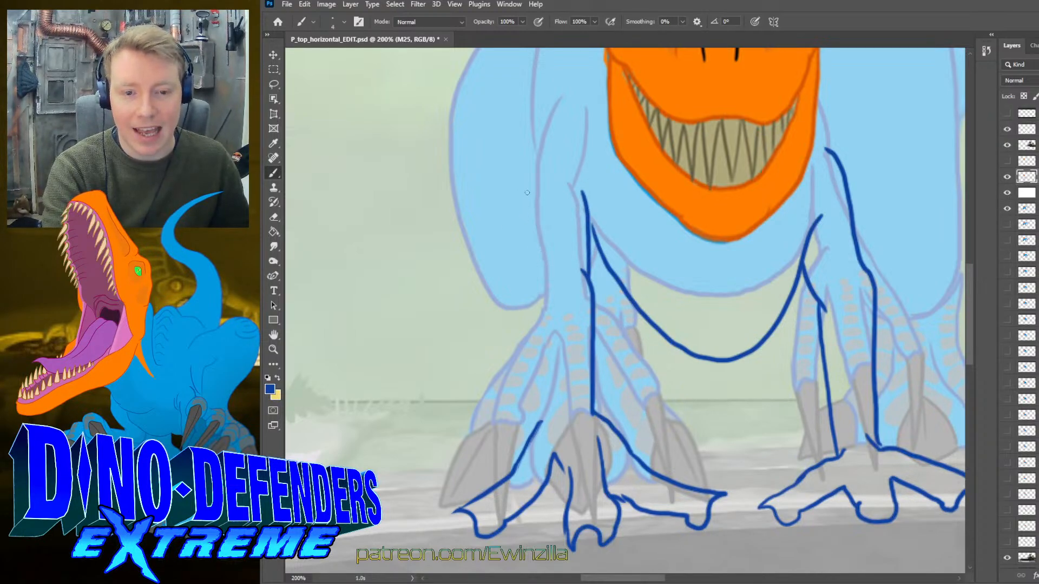
mouse_move(528, 188)
left_mouse_down()
mouse_move(553, 401)
mouse_move(528, 440)
left_mouse_up()
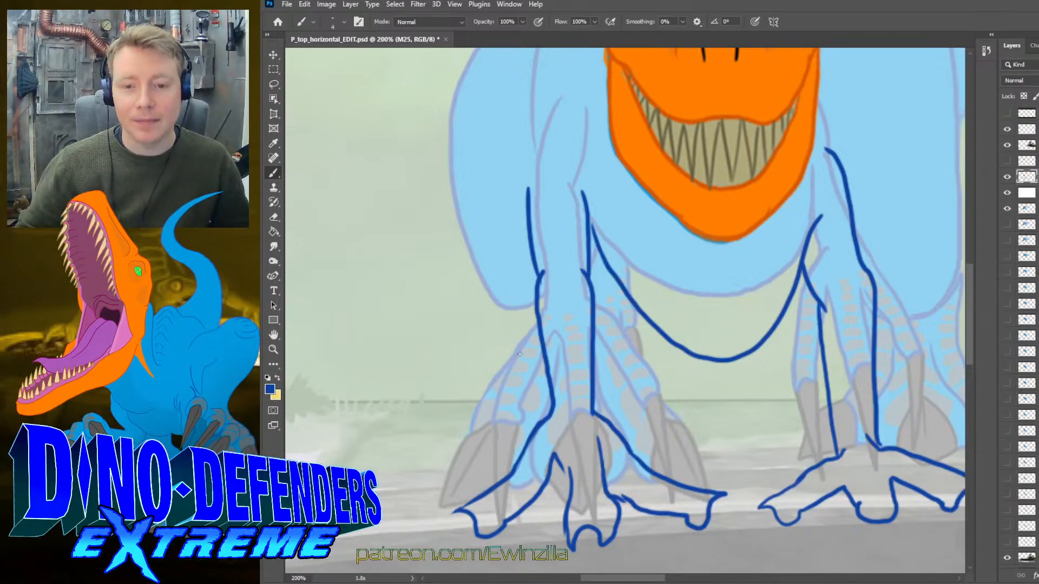
- Outline the left-hand upper front leg with a short elbow crease and a shoulder curve rising beside the head
scroll(567, 304, "up", 3)
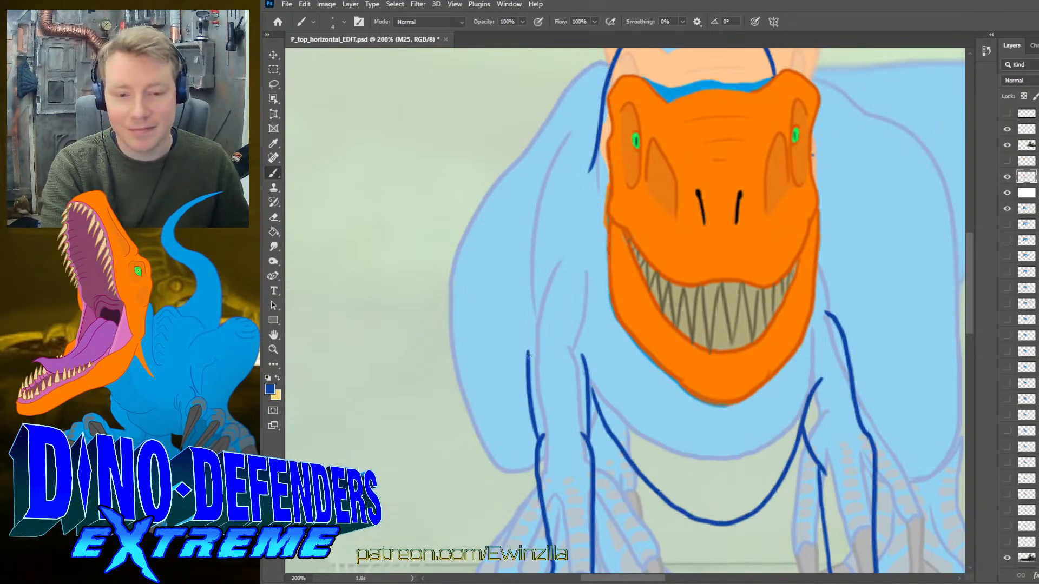
mouse_move(529, 354)
left_mouse_down()
mouse_move(553, 298)
mouse_move(540, 315)
mouse_move(525, 288)
mouse_move(526, 200)
mouse_move(568, 112)
left_mouse_up()
key("ctrl+z")
key("ctrl+z")
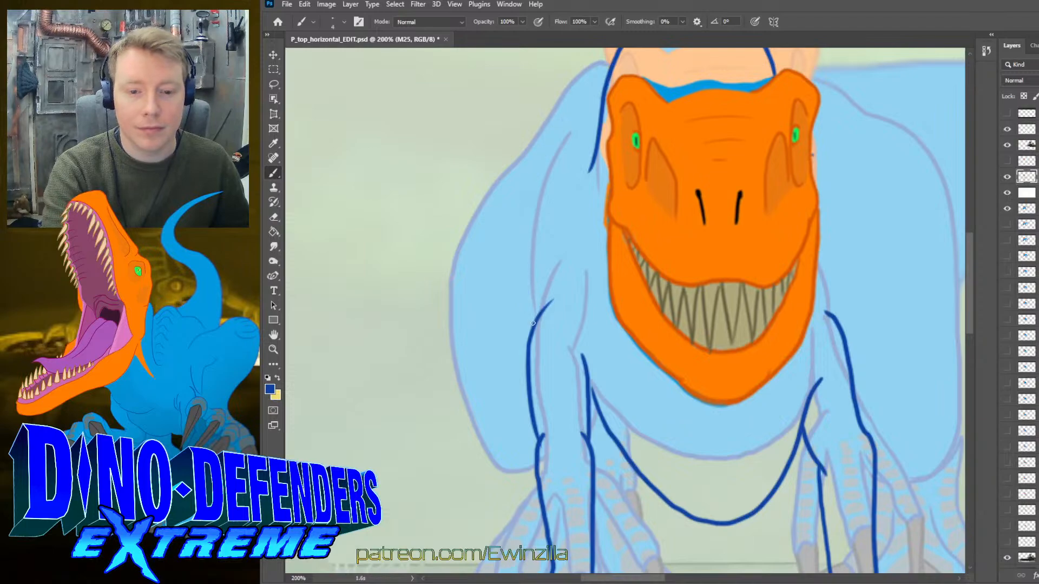
left_click_drag(533, 325, 523, 277)
mouse_move(522, 277)
left_mouse_down()
mouse_move(528, 205)
mouse_move(572, 111)
left_mouse_up()
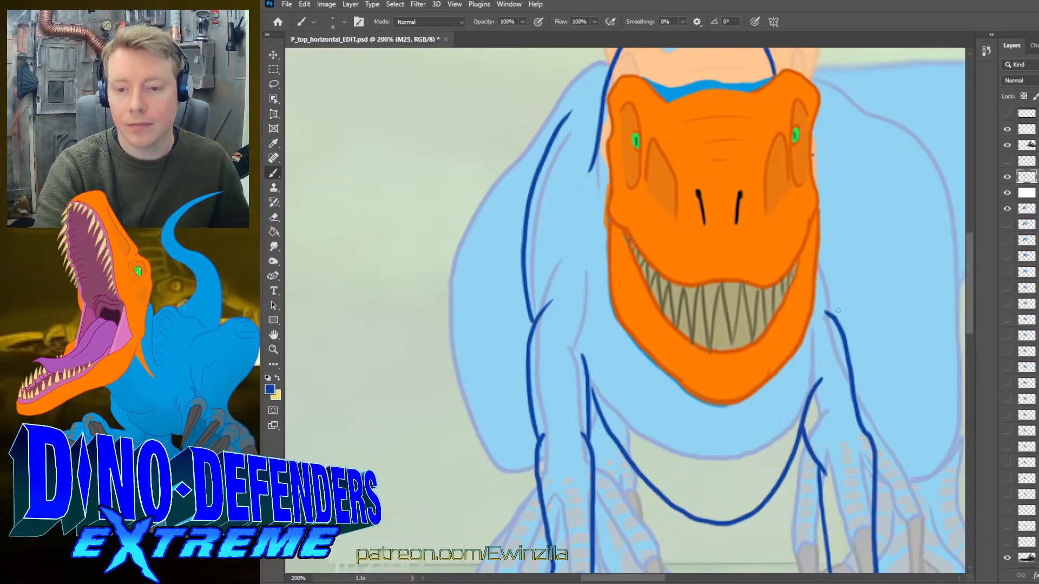
- Draw the right-hand upper-leg line from the elbow to the cheek and smudge the left-hand shoulder curve inward
mouse_move(848, 352)
left_mouse_down()
mouse_move(849, 273)
mouse_move(820, 179)
mouse_move(847, 325)
left_mouse_up()
key("ctrl+z")
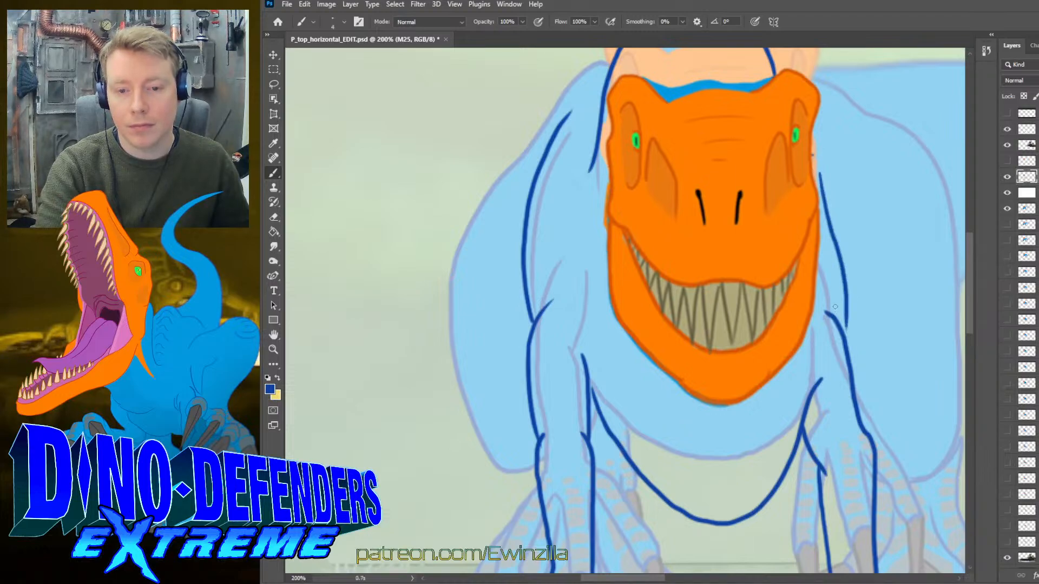
mouse_move(535, 319)
left_mouse_down()
mouse_move(537, 222)
mouse_move(588, 114)
mouse_move(565, 122)
mouse_move(529, 197)
mouse_move(526, 314)
mouse_move(525, 287)
mouse_move(528, 317)
left_mouse_up()
left_click(273, 247)
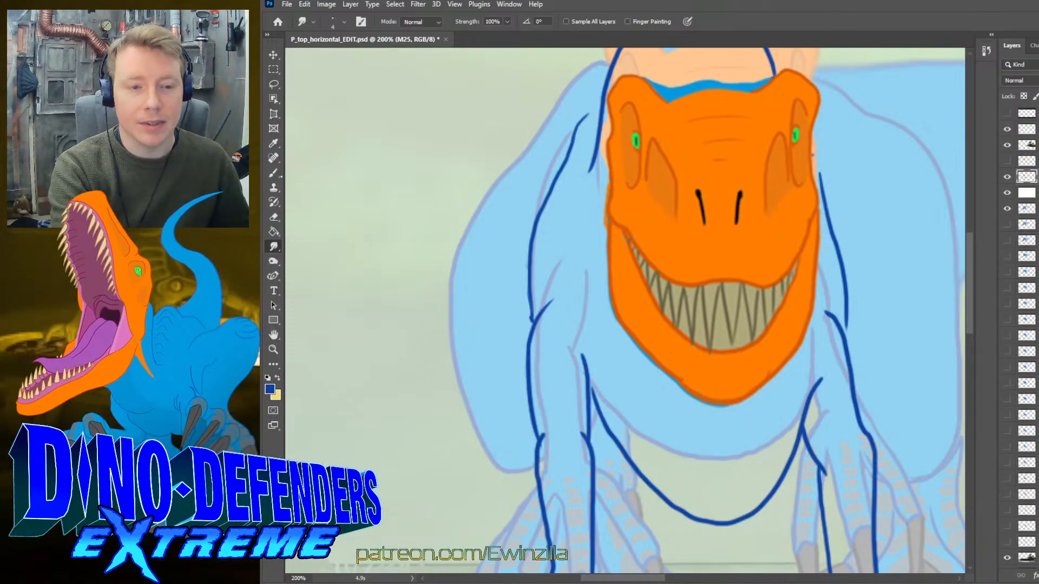
- Draw the inner toe of the rear foot behind the left-hand front leg and its bumpy inner edge up to the belly
key("b")
scroll(812, 155, "down", 5)
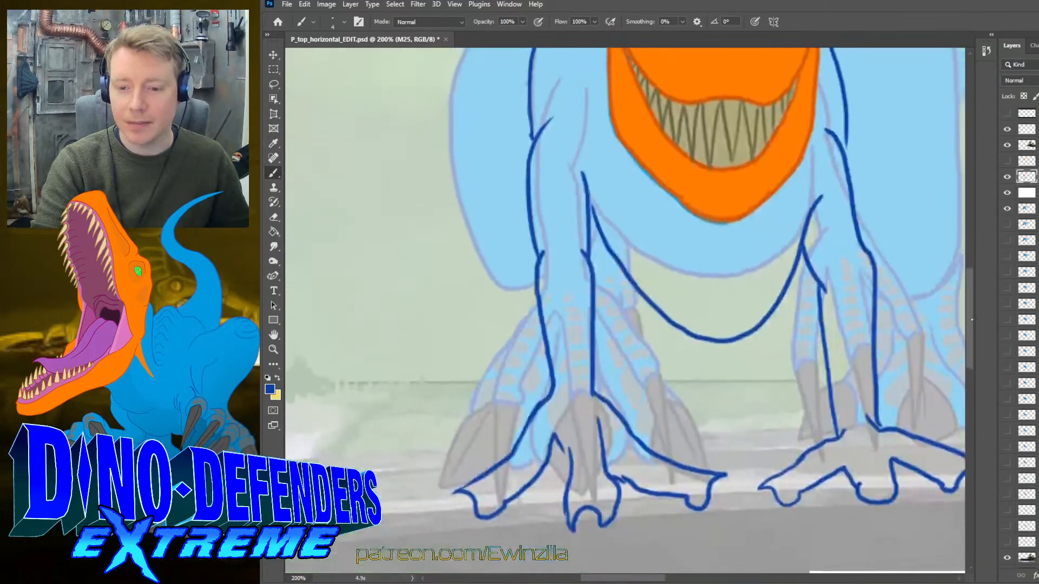
scroll(879, 405, "up", 2)
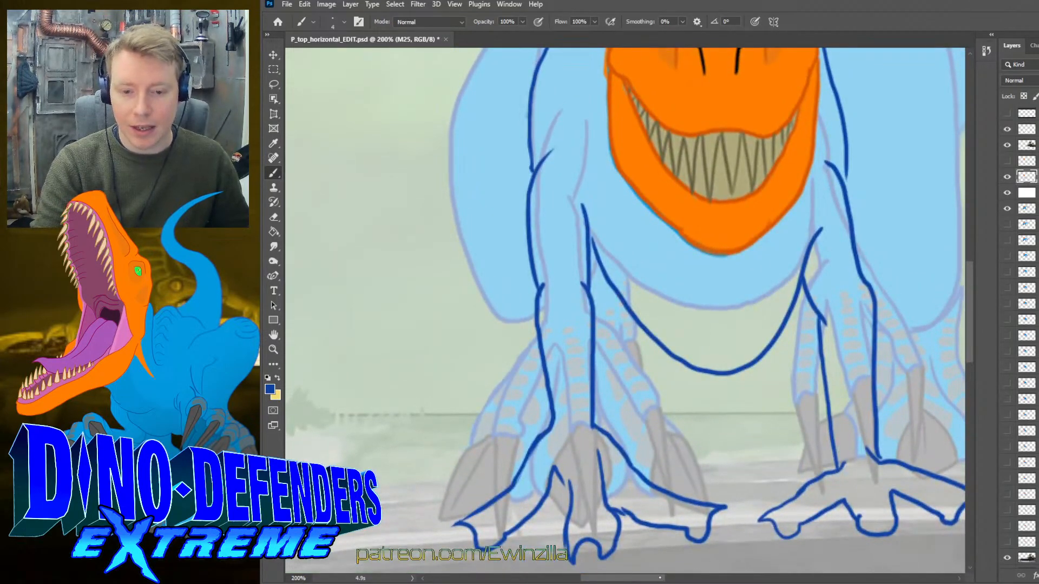
scroll(543, 424, "right", 2)
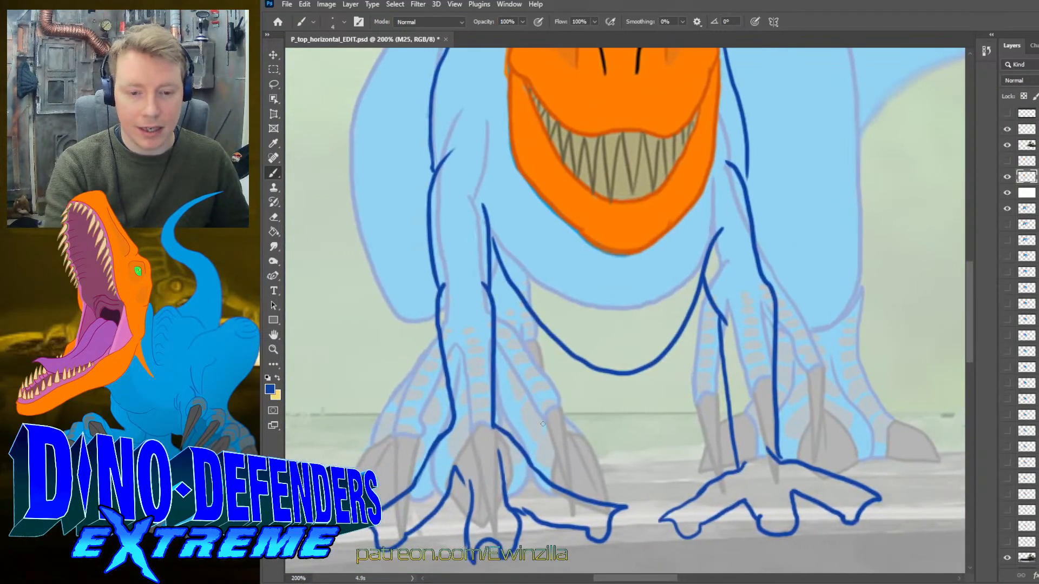
mouse_move(528, 404)
left_mouse_down()
mouse_move(597, 444)
mouse_move(571, 465)
mouse_move(572, 491)
left_mouse_up()
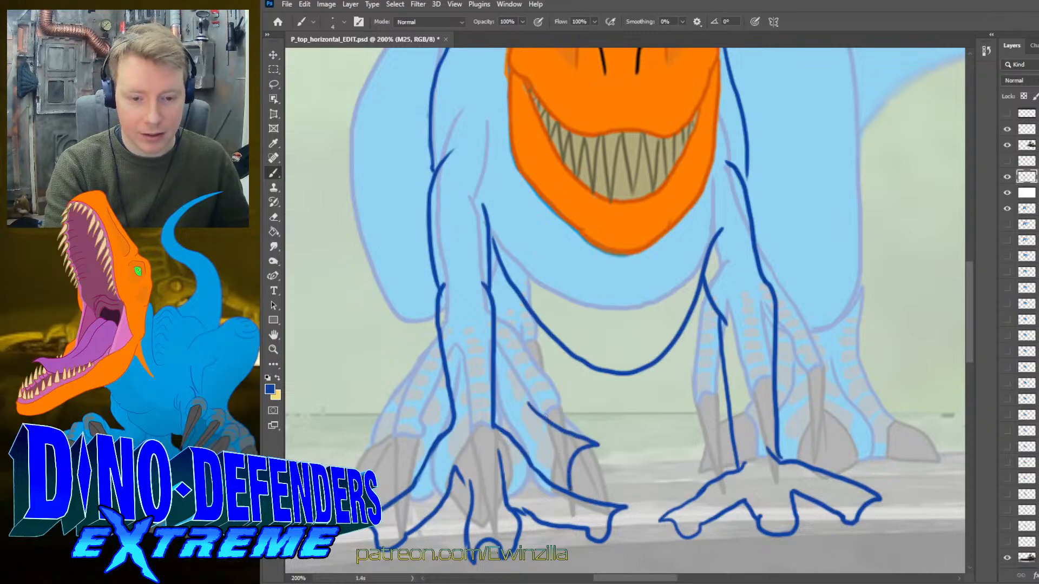
mouse_move(529, 405)
left_mouse_down()
mouse_move(513, 367)
mouse_move(517, 382)
mouse_move(534, 370)
mouse_move(506, 281)
mouse_move(494, 321)
mouse_move(520, 300)
left_mouse_up()
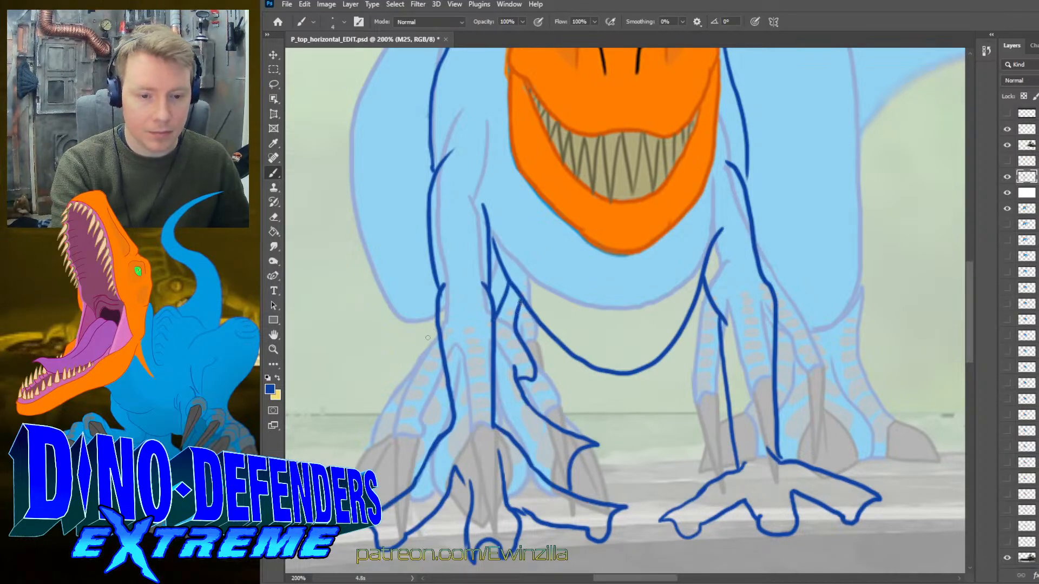
- Draw the outer toe and ankle of the left-hand rear foot and carry the outline up around the thigh
mouse_move(372, 431)
left_mouse_down()
mouse_move(385, 441)
mouse_move(387, 493)
mouse_move(404, 495)
left_mouse_up()
mouse_move(371, 432)
left_mouse_down()
mouse_move(410, 413)
mouse_move(426, 364)
left_mouse_up()
key("ctrl+z")
mouse_move(371, 432)
left_mouse_down()
mouse_move(427, 395)
mouse_move(433, 367)
mouse_move(426, 327)
mouse_move(396, 302)
mouse_move(362, 219)
mouse_move(353, 156)
mouse_move(381, 94)
left_mouse_up()
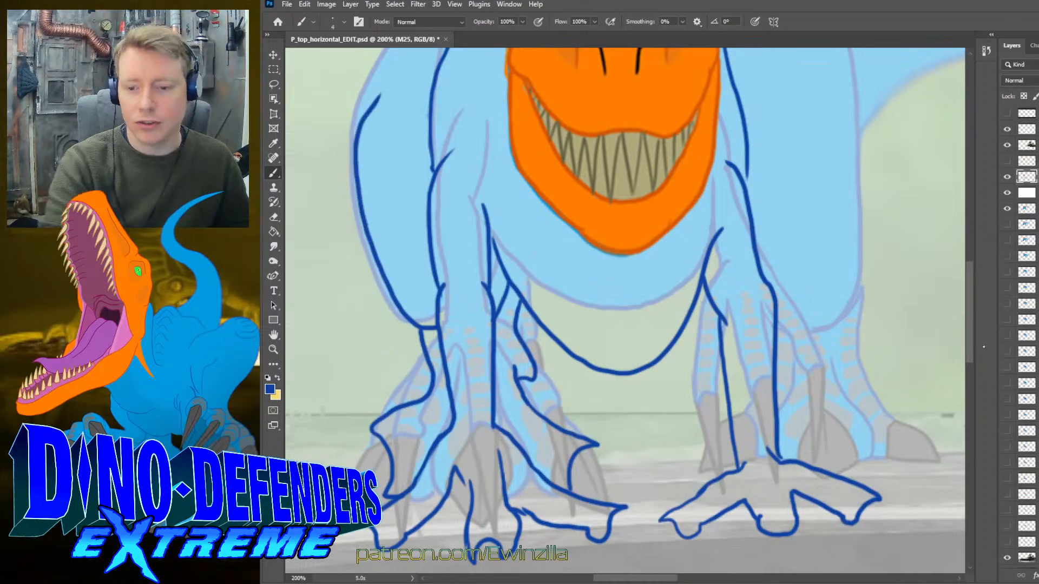
- Continue the left-hand thigh outline up over the hip to the head and smudge away the overlapping line end
scroll(488, 346, "up", 5)
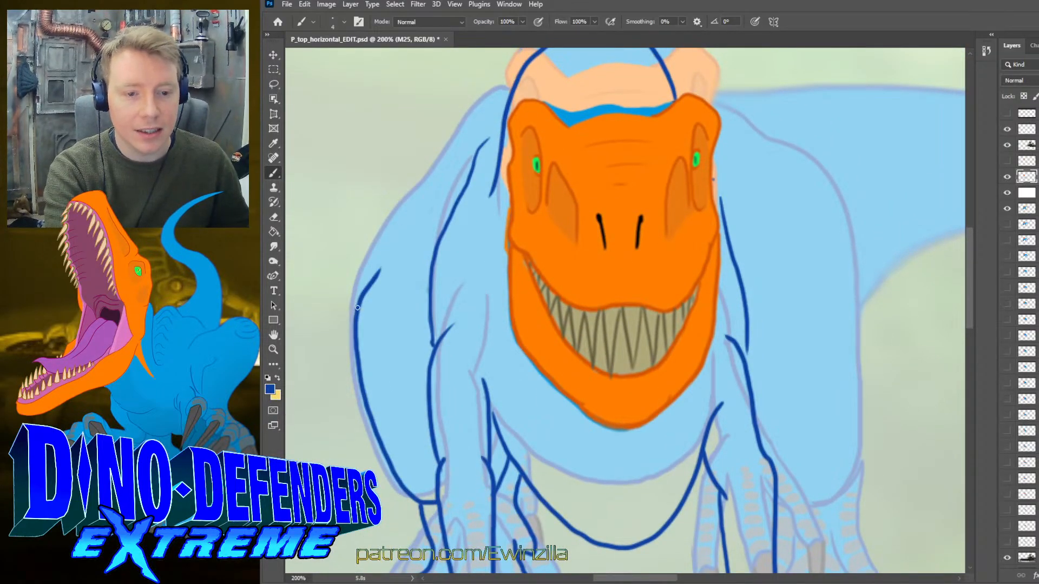
left_click_drag(355, 307, 381, 247)
key("ctrl+z")
mouse_move(359, 306)
left_mouse_down()
mouse_move(393, 235)
mouse_move(473, 135)
mouse_move(504, 116)
left_mouse_up()
left_click(273, 246)
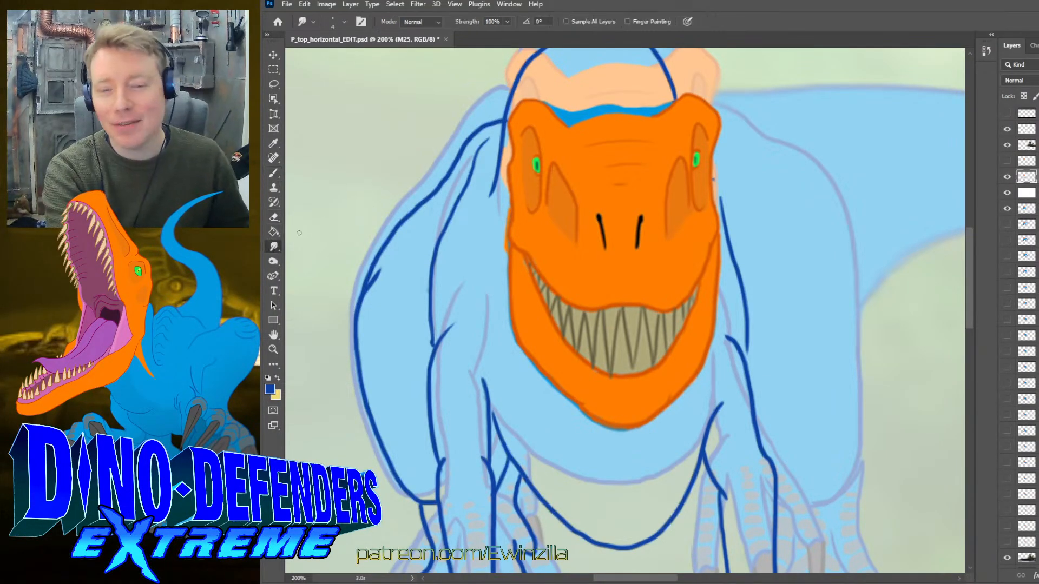
mouse_move(387, 285)
left_mouse_down()
mouse_move(372, 279)
mouse_move(365, 305)
left_mouse_up()
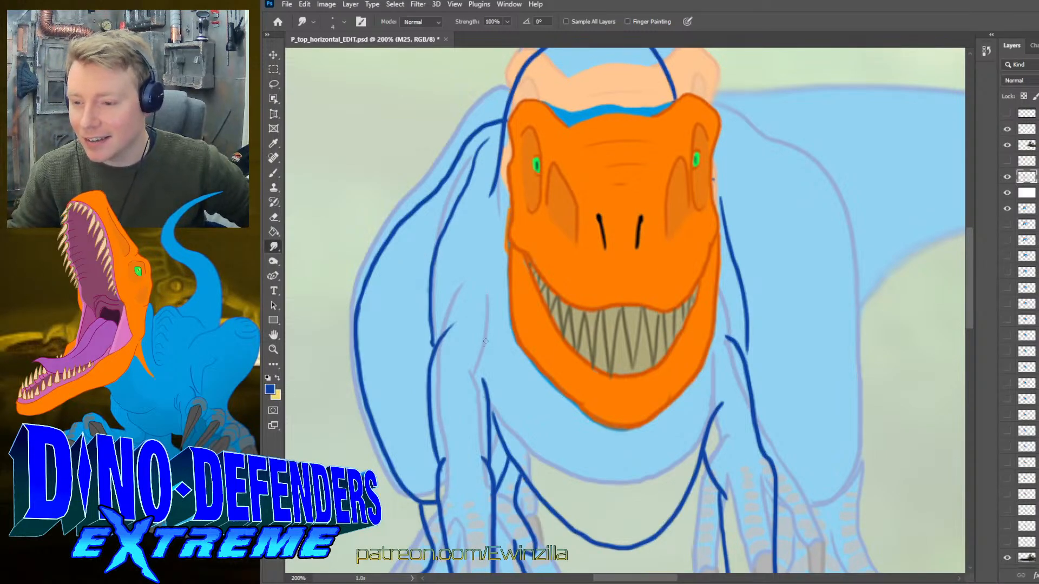
- Draw the right-hand thigh outline from the front leg around its underside and up the outer edge
scroll(325, 242, "down", 5)
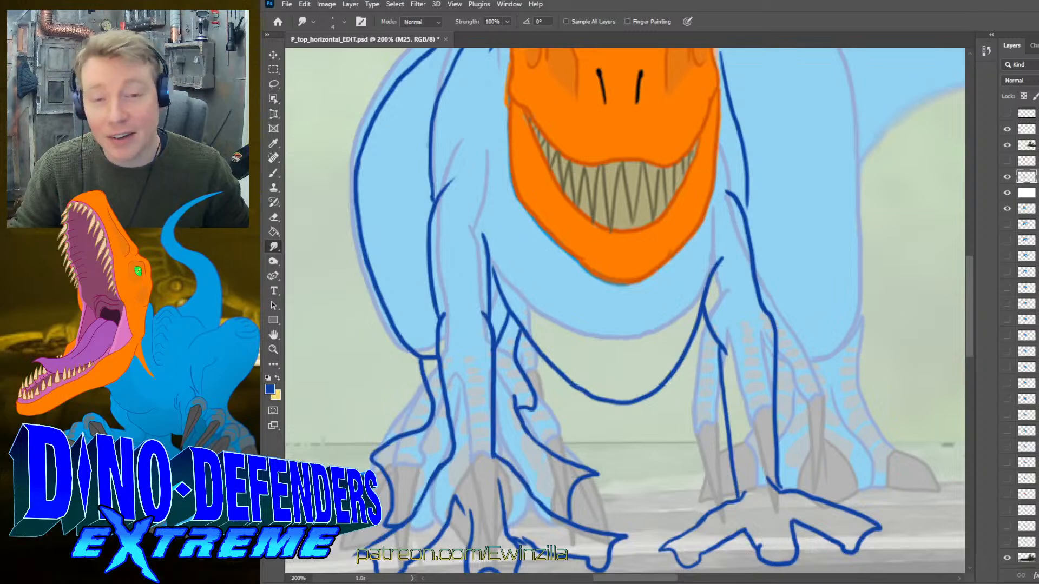
scroll(736, 300, "down", 2)
scroll(735, 300, "up", 2)
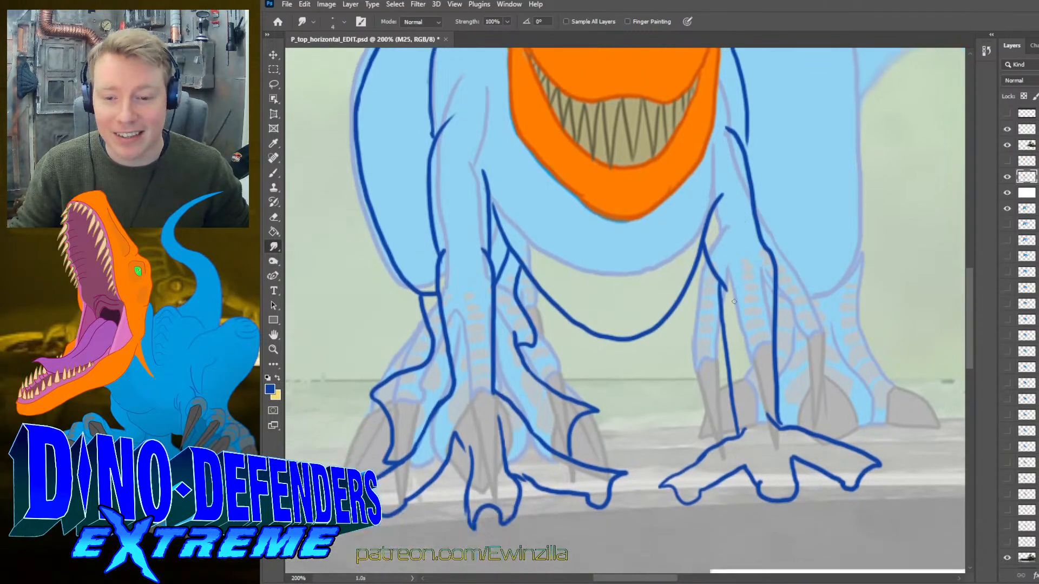
left_click_drag(641, 583, 669, 582)
key("b")
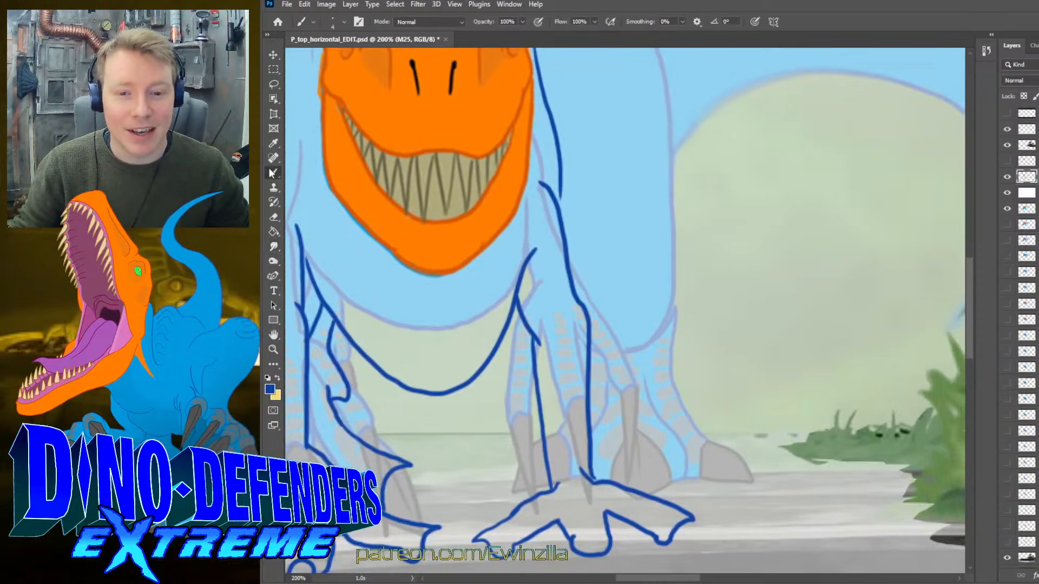
mouse_move(588, 343)
left_mouse_down()
mouse_move(617, 358)
mouse_move(662, 328)
mouse_move(679, 230)
mouse_move(667, 90)
left_mouse_up()
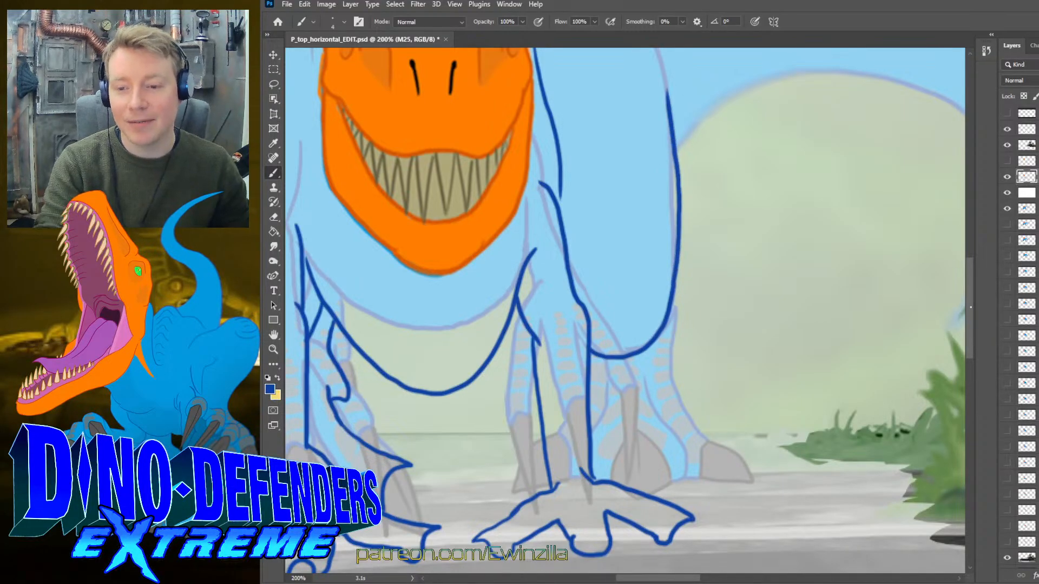
- Continue the right-hand thigh outline up over the hip and join it to the head with a short upper curve
mouse_move(667, 53)
left_mouse_down()
mouse_move(667, 375)
mouse_move(660, 338)
left_mouse_up()
key("ctrl+z")
mouse_move(671, 388)
left_mouse_down()
mouse_move(657, 335)
mouse_move(632, 304)
mouse_move(610, 291)
mouse_move(543, 285)
mouse_move(576, 284)
mouse_move(534, 258)
left_mouse_up()
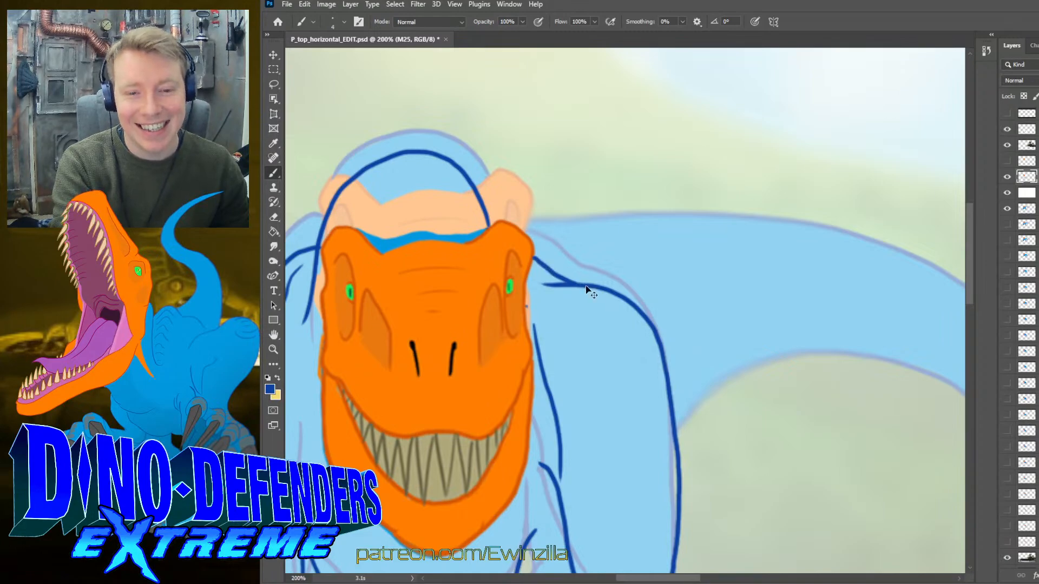
key("ctrl+z")
left_click_drag(583, 287, 534, 260)
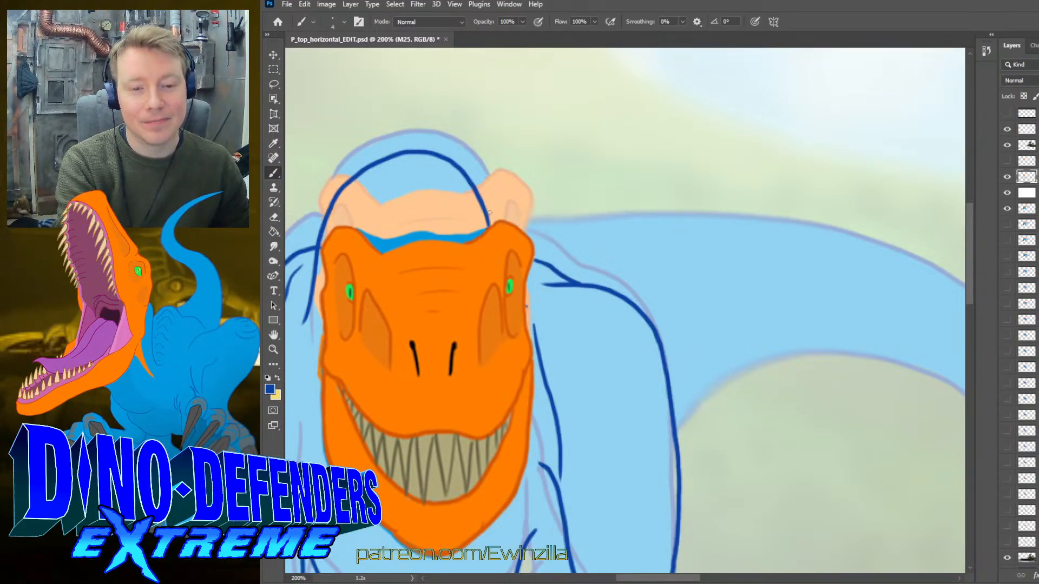
mouse_move(489, 215)
left_mouse_down()
mouse_move(552, 196)
mouse_move(663, 186)
mouse_move(813, 209)
left_mouse_up()
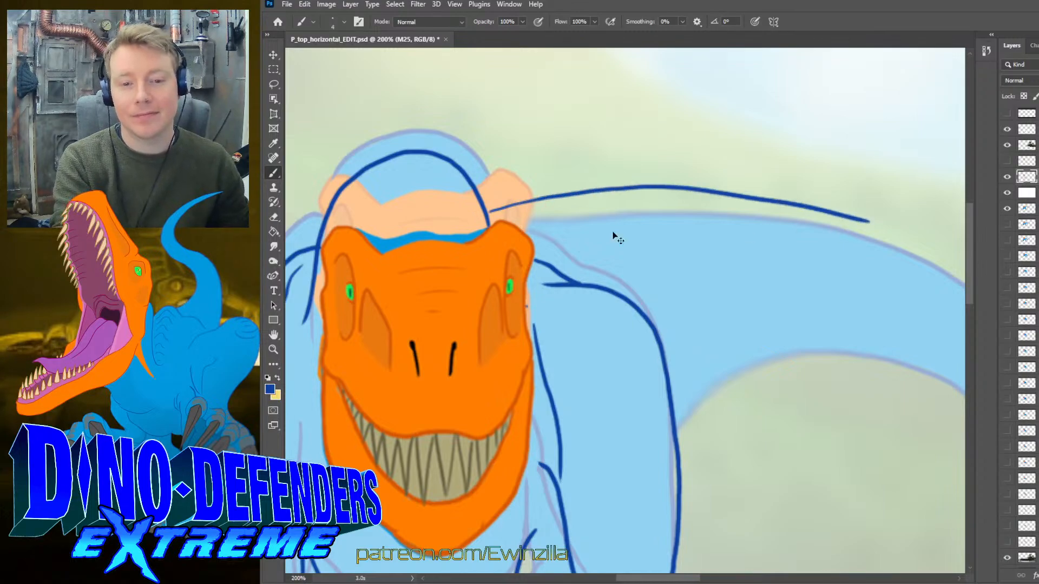
key("ctrl+z")
mouse_move(487, 210)
left_mouse_down()
mouse_move(676, 191)
mouse_move(798, 198)
mouse_move(899, 221)
mouse_move(947, 238)
left_mouse_up()
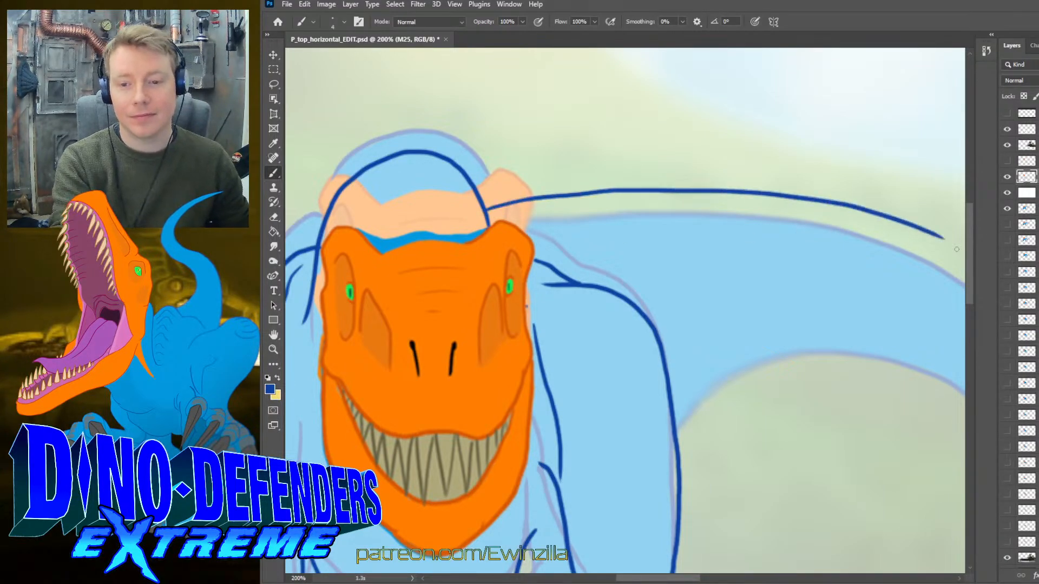
key("ctrl+z")
mouse_move(490, 211)
left_mouse_down()
mouse_move(689, 199)
mouse_move(847, 237)
left_mouse_up()
key("ctrl+z")
mouse_move(488, 211)
left_mouse_down()
mouse_move(635, 188)
mouse_move(770, 194)
mouse_move(955, 244)
left_mouse_up()
key("ctrl+z")
mouse_move(487, 216)
left_mouse_down()
mouse_move(683, 194)
mouse_move(820, 206)
mouse_move(947, 244)
left_mouse_up()
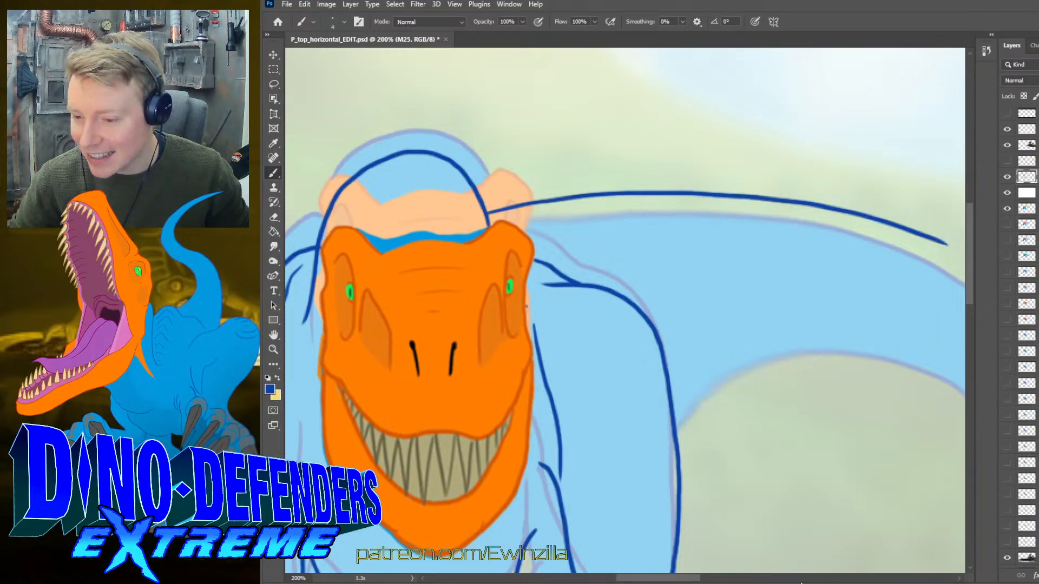
scroll(756, 582, "right", 3)
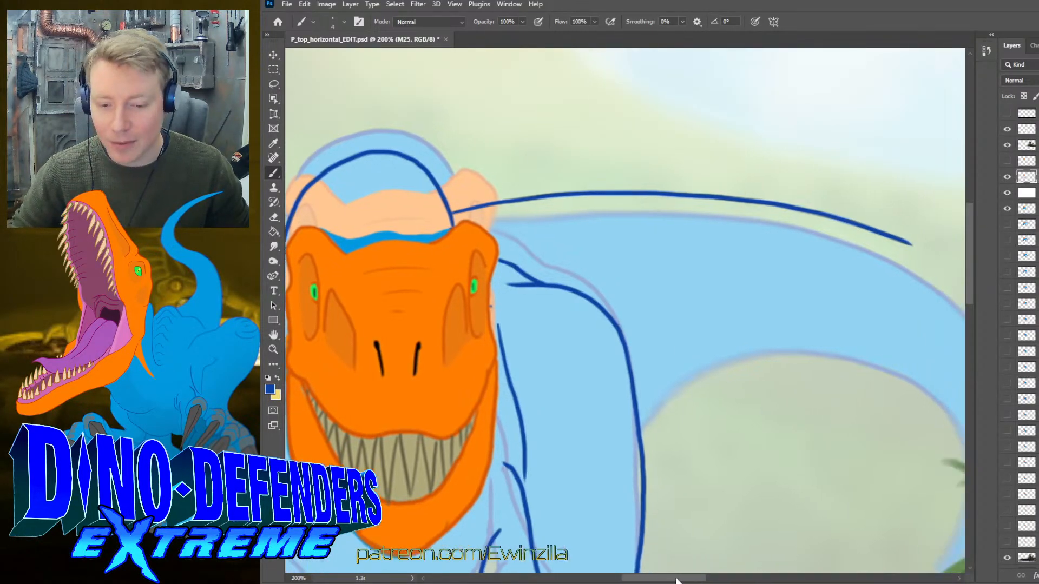
scroll(690, 583, "right", 3)
scroll(690, 583, "left", 3)
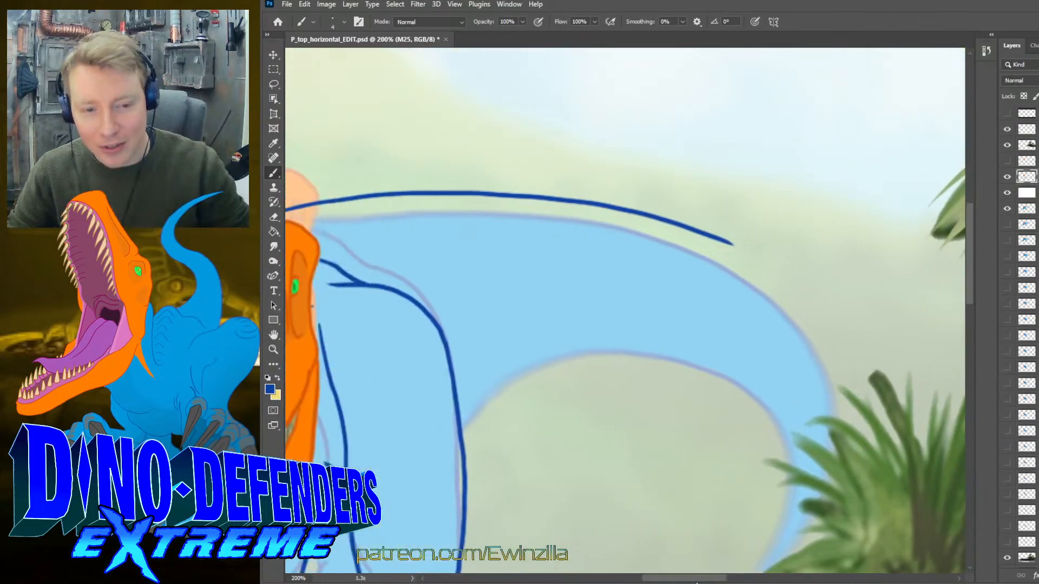
key("ctrl+z")
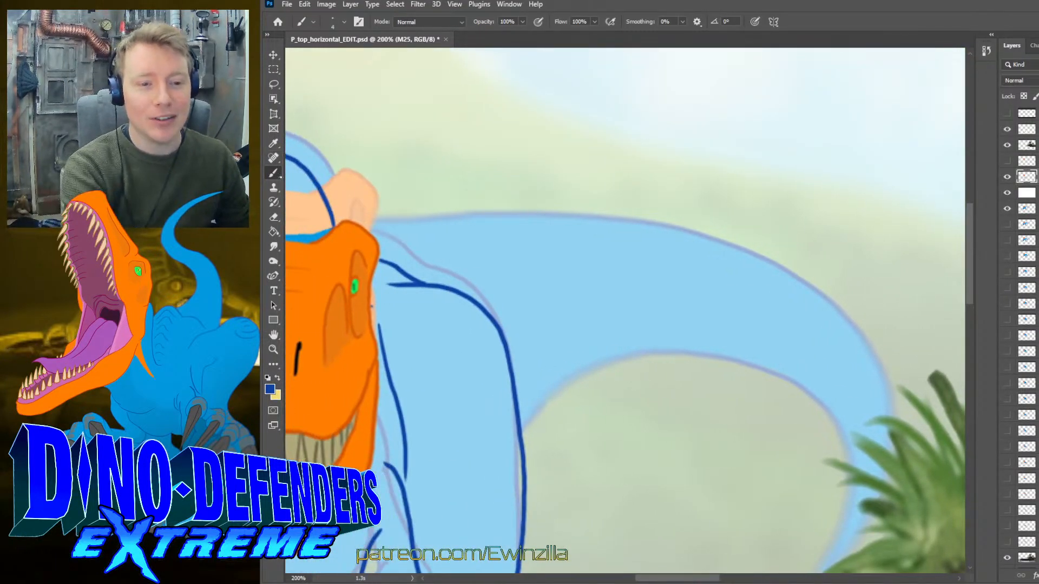
left_click_drag(330, 210, 508, 195)
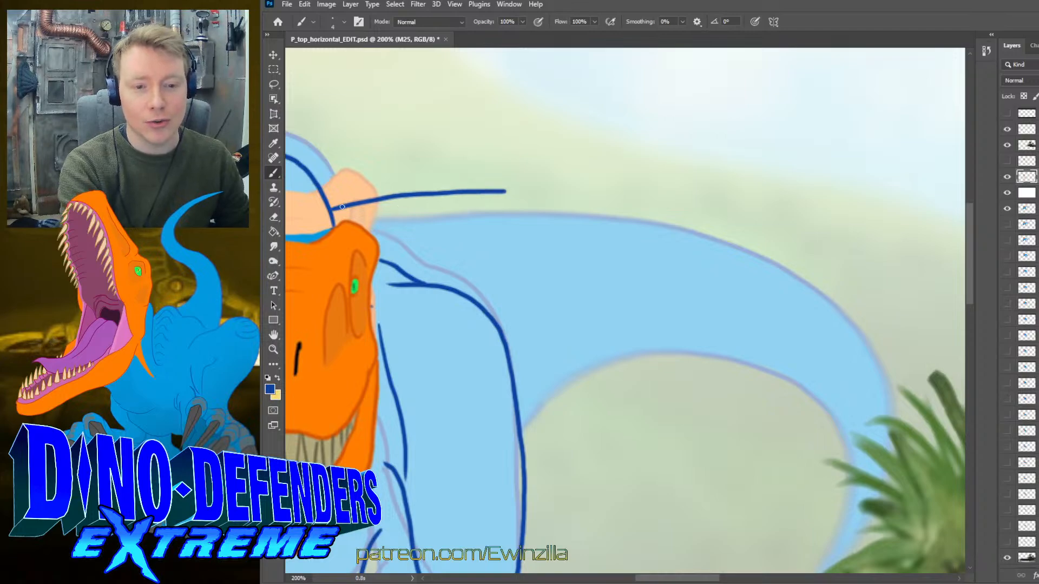
key("ctrl+z")
left_click_drag(330, 209, 476, 201)
key("ctrl+z")
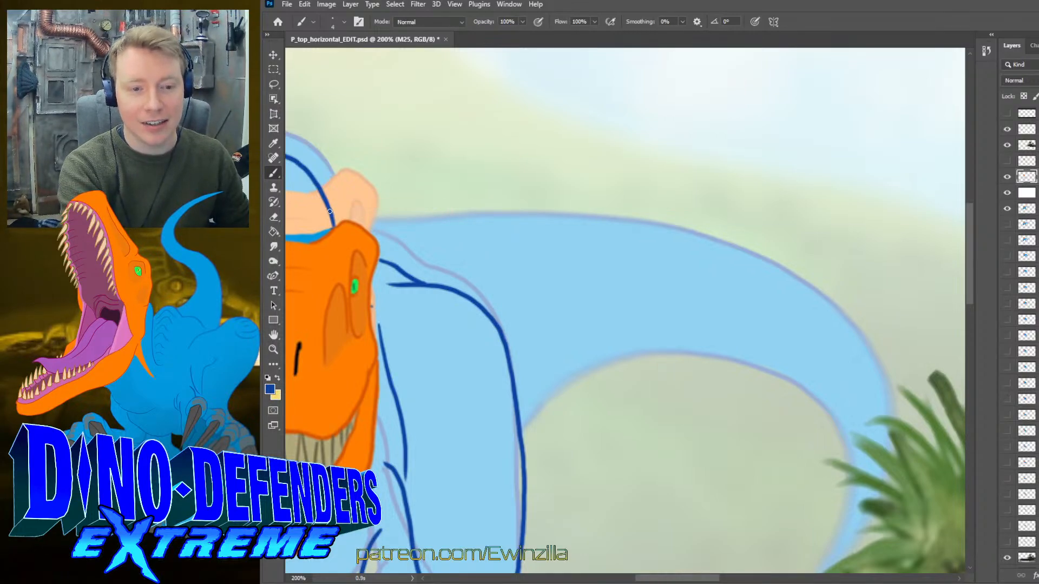
left_click_drag(329, 211, 516, 195)
key("ctrl+z")
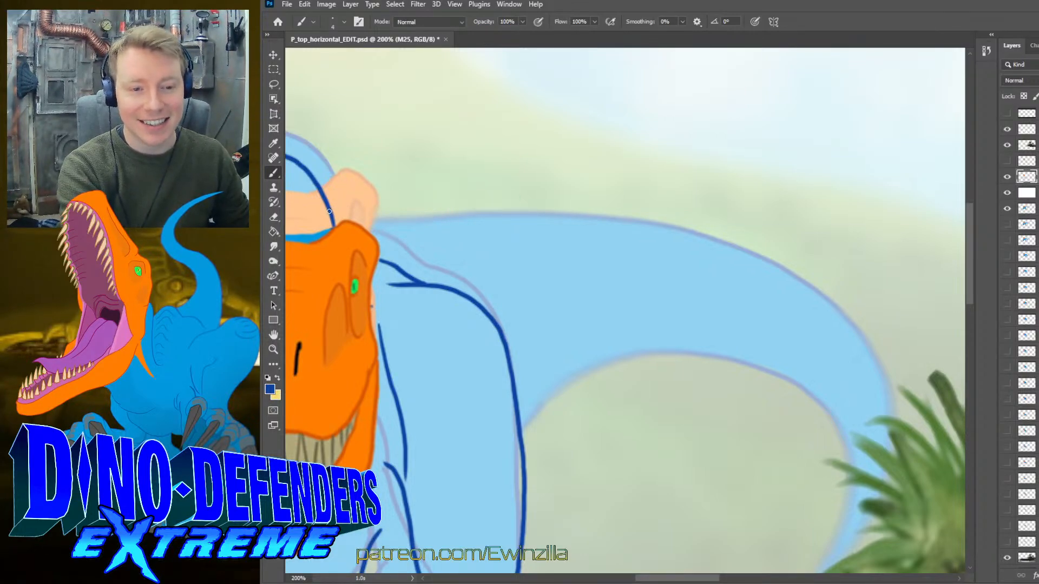
- Draw the tail's upper edge as one long curve from beside the head, just above the previous frame's tail, down into the plants
mouse_move(328, 211)
left_mouse_down()
mouse_move(559, 194)
mouse_move(711, 211)
mouse_move(828, 277)
mouse_move(882, 328)
mouse_move(904, 376)
left_mouse_up()
scroll(625, 311, "down", 3)
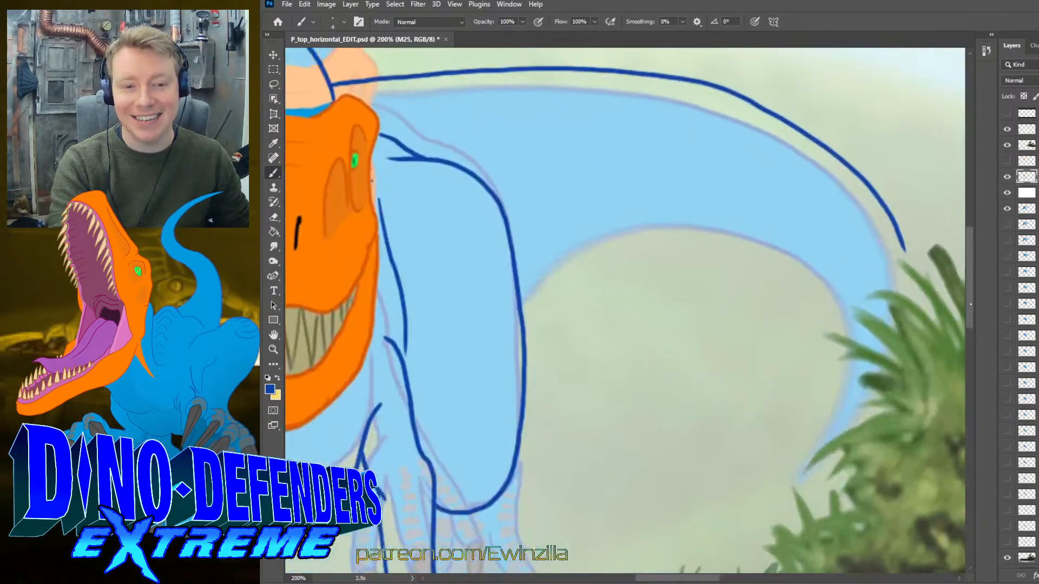
key("ctrl+z")
left_click_drag(328, 128, 526, 125)
key("ctrl+z")
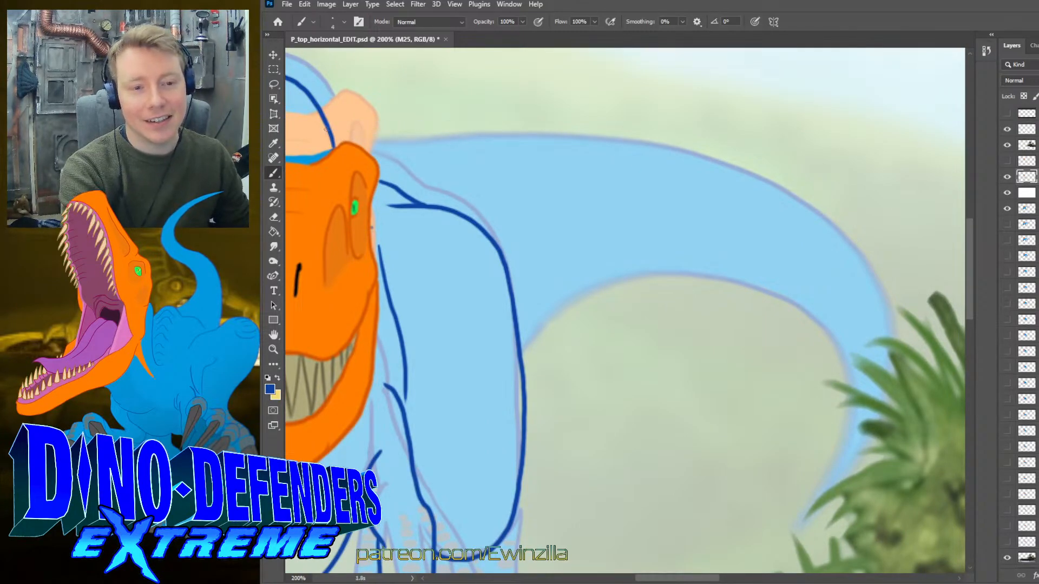
mouse_move(327, 130)
left_mouse_down()
mouse_move(527, 123)
mouse_move(643, 133)
mouse_move(747, 161)
mouse_move(850, 207)
mouse_move(912, 299)
mouse_move(931, 378)
left_mouse_up()
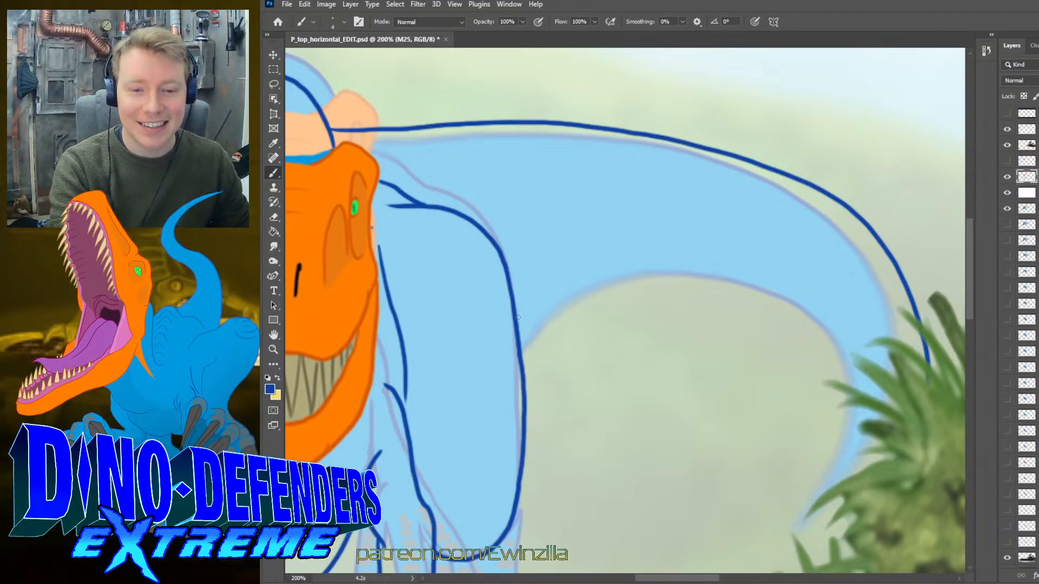
mouse_move(519, 318)
left_mouse_down()
mouse_move(598, 263)
mouse_move(720, 246)
mouse_move(759, 259)
left_mouse_up()
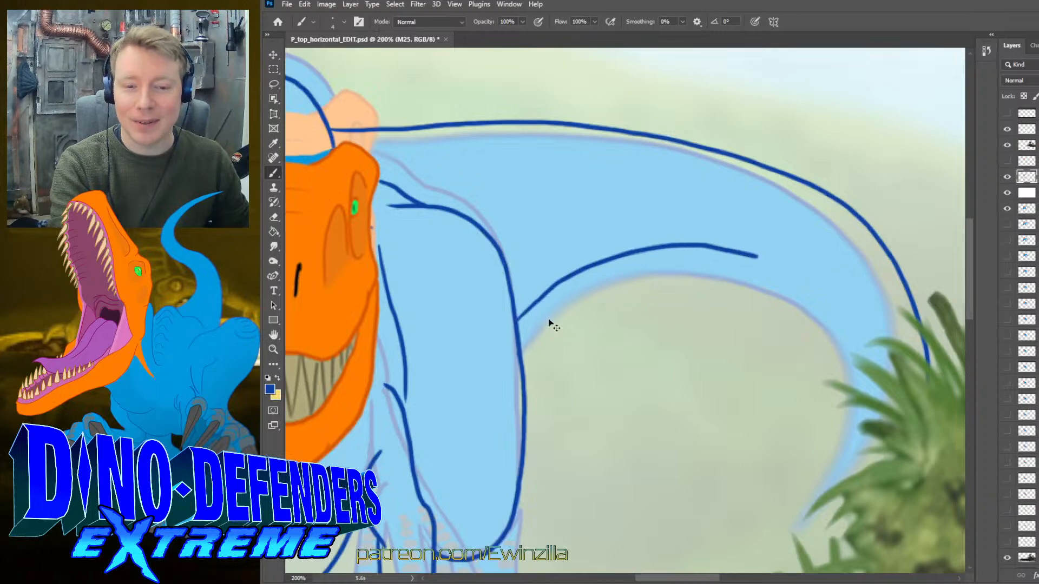
key("ctrl+z")
mouse_move(516, 329)
left_mouse_down()
mouse_move(609, 263)
mouse_move(673, 251)
mouse_move(813, 269)
mouse_move(887, 305)
left_mouse_up()
key("ctrl+z")
mouse_move(516, 328)
left_mouse_down()
mouse_move(580, 274)
mouse_move(656, 259)
mouse_move(727, 272)
mouse_move(782, 303)
left_mouse_up()
key("ctrl+z")
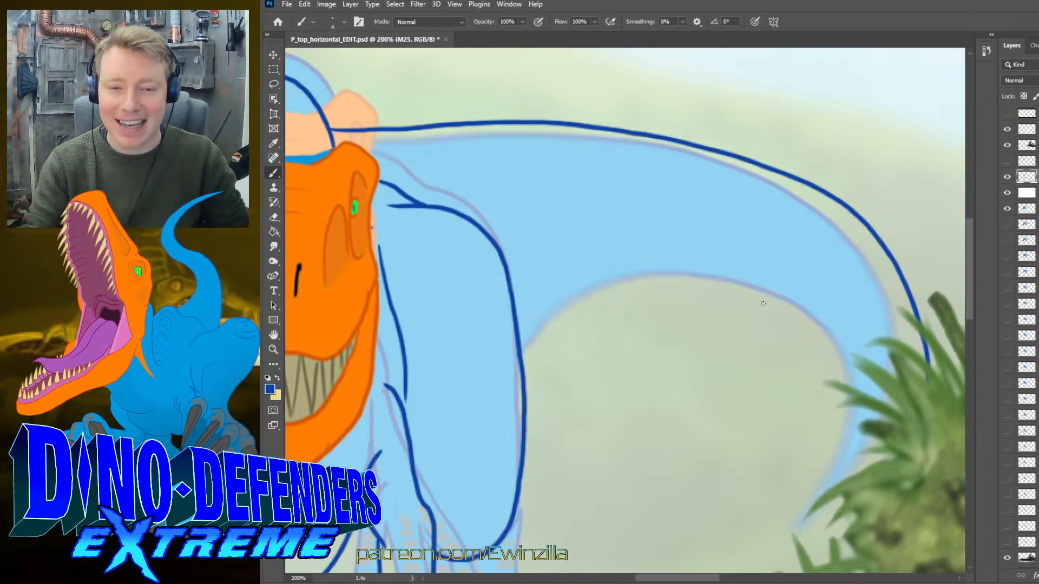
- Draw the tail's underside curve from the outer edge of the right-hand thigh over and down into the plants
mouse_move(516, 321)
left_mouse_down()
mouse_move(622, 258)
mouse_move(696, 255)
mouse_move(818, 302)
mouse_move(892, 379)
left_mouse_up()
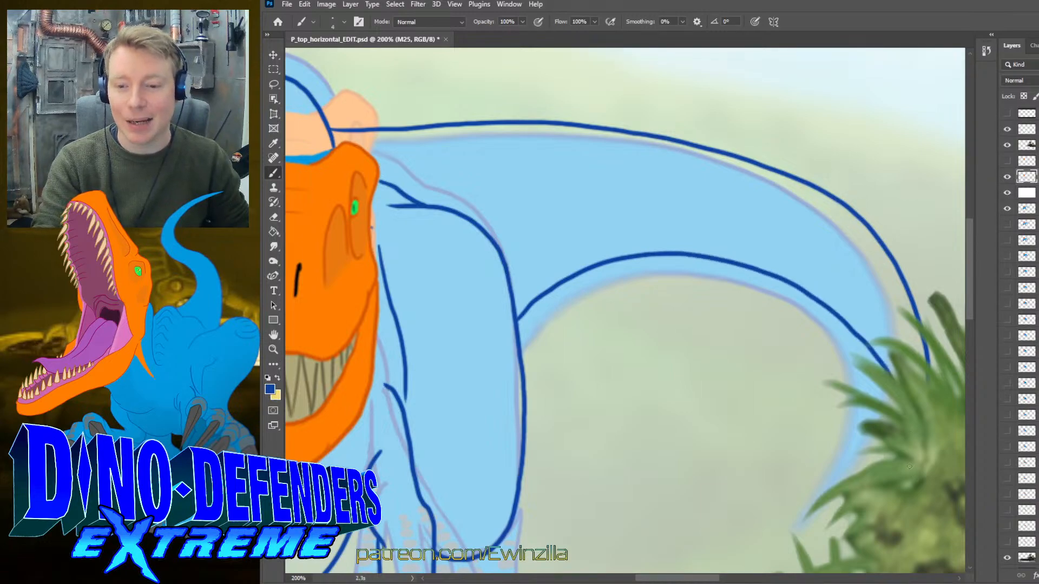
key("ctrl+z")
mouse_move(517, 324)
left_mouse_down()
mouse_move(578, 270)
mouse_move(646, 253)
mouse_move(735, 254)
mouse_move(821, 287)
mouse_move(869, 339)
mouse_move(901, 414)
left_mouse_up()
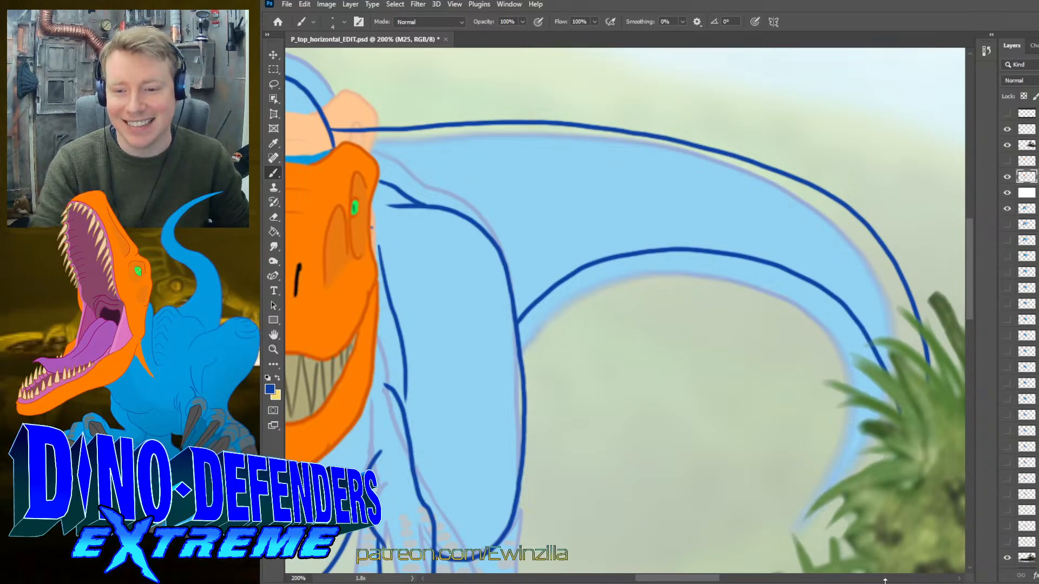
- Draw the right-hand rear leg below the thigh, with its outer edge, the outer toe's curve and the short line beside the front leg
key("z")
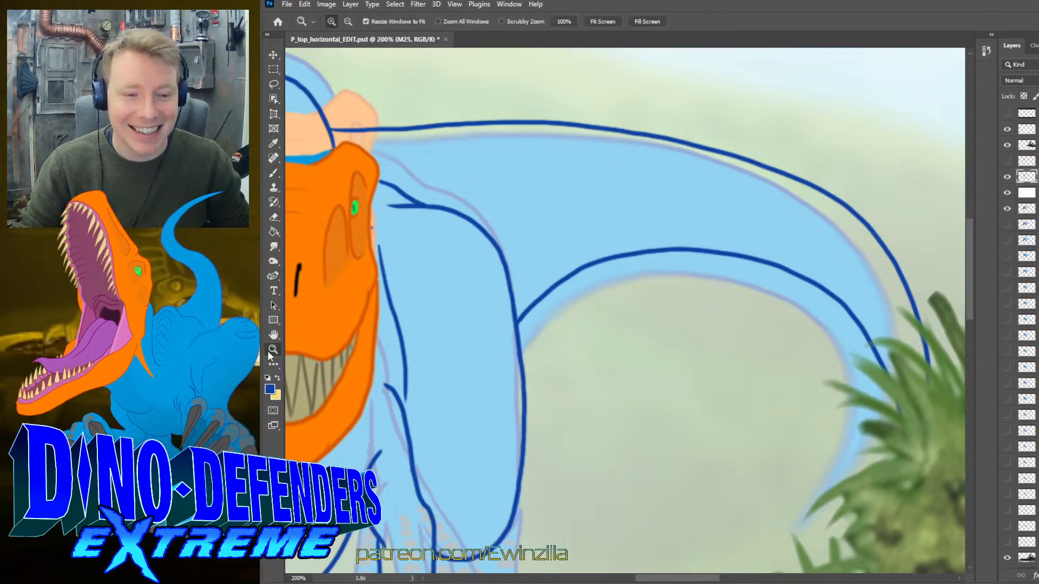
left_click(589, 23)
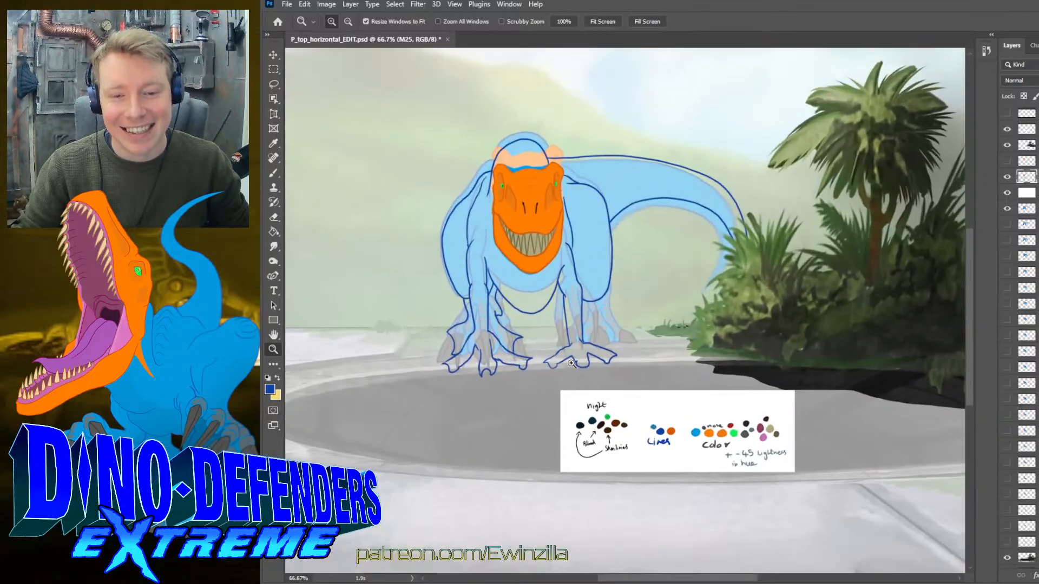
left_click(571, 364)
left_click(572, 364)
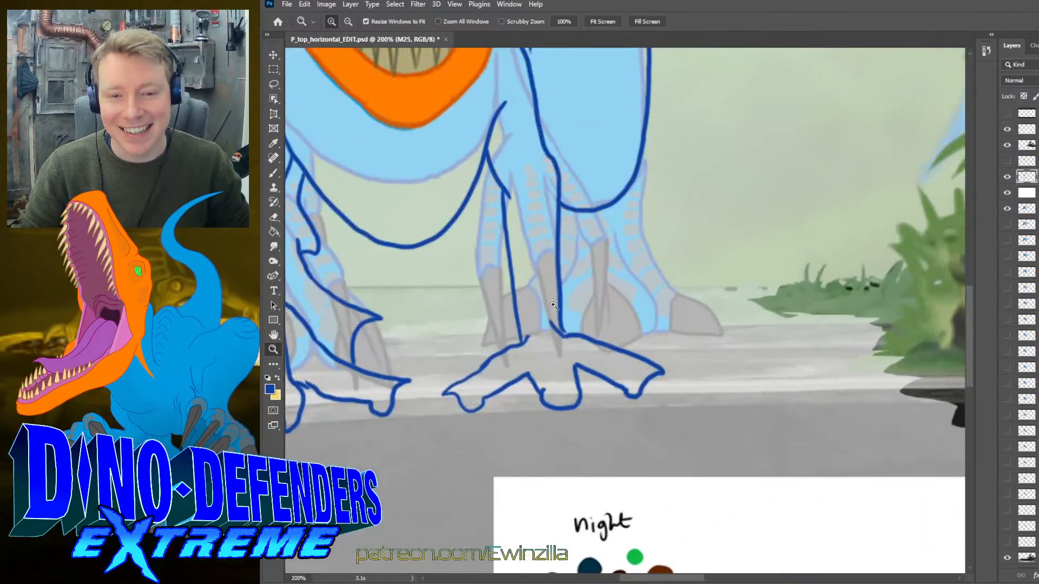
left_click(274, 172)
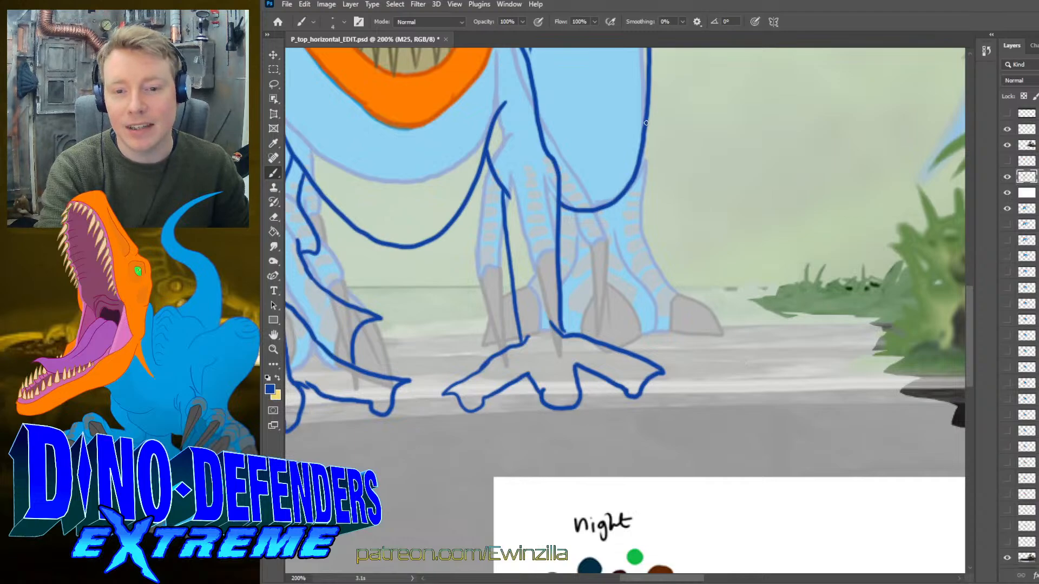
left_click_drag(646, 123, 653, 163)
key("ctrl+z")
mouse_move(650, 118)
left_mouse_down()
mouse_move(642, 231)
mouse_move(675, 295)
left_mouse_up()
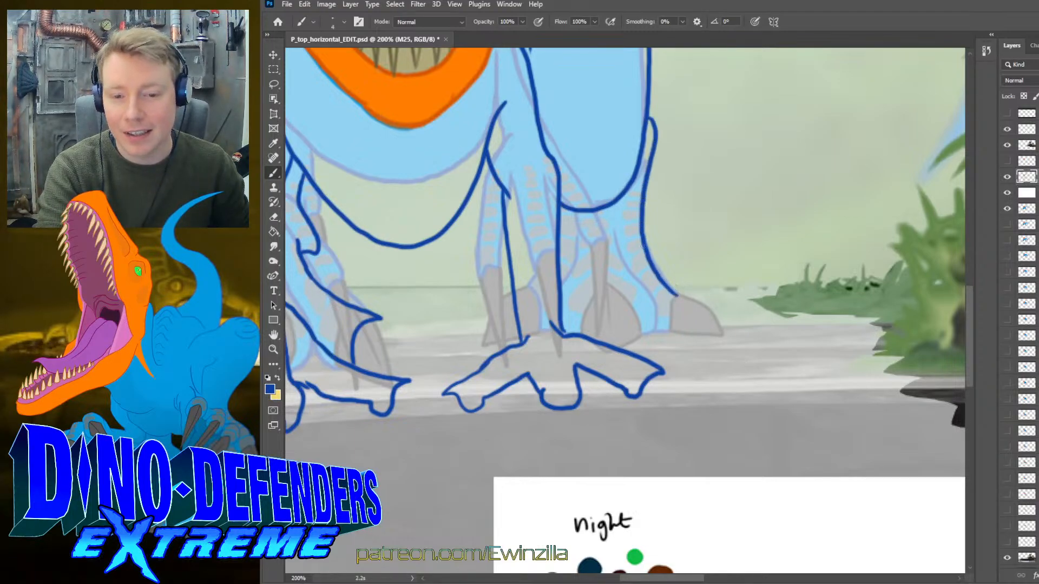
mouse_move(645, 335)
left_mouse_down()
mouse_move(656, 299)
mouse_move(616, 224)
left_mouse_up()
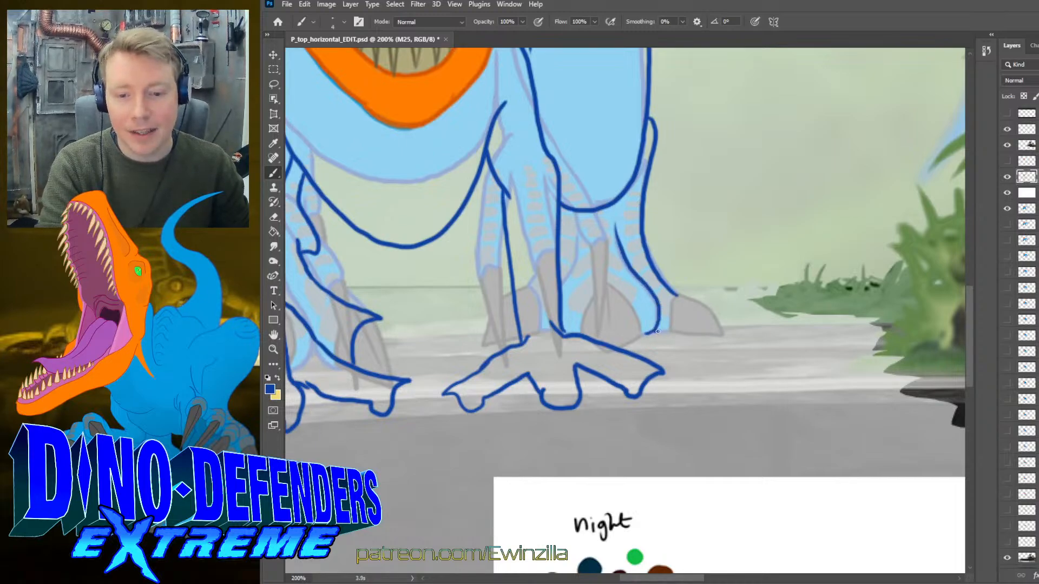
left_click_drag(561, 286, 576, 232)
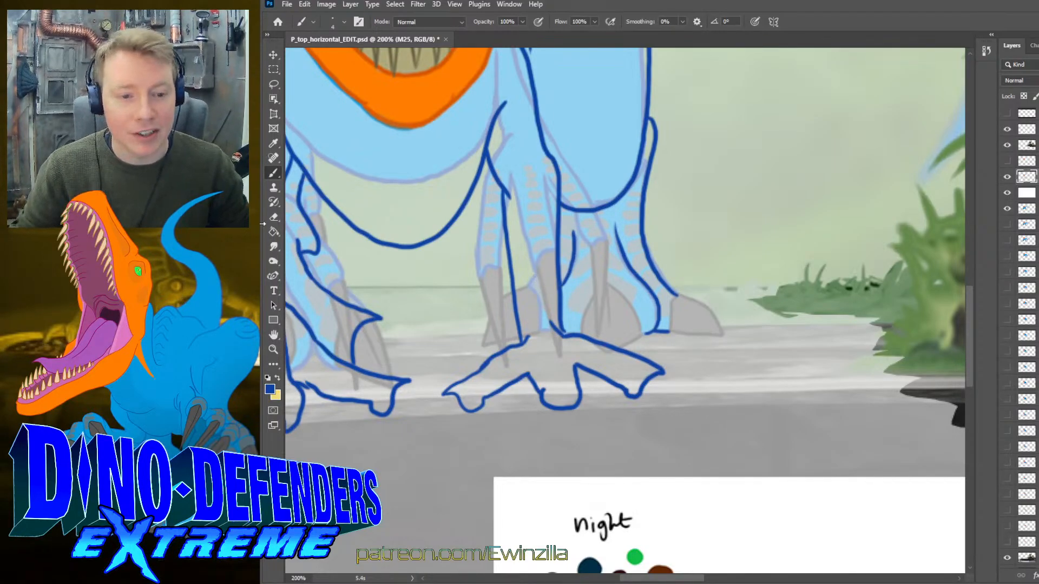
- Sample the near-black colour from the palette's Color group and draw the right-hand claw of the left rear foot, plus a short line between the front toes
left_click(273, 144)
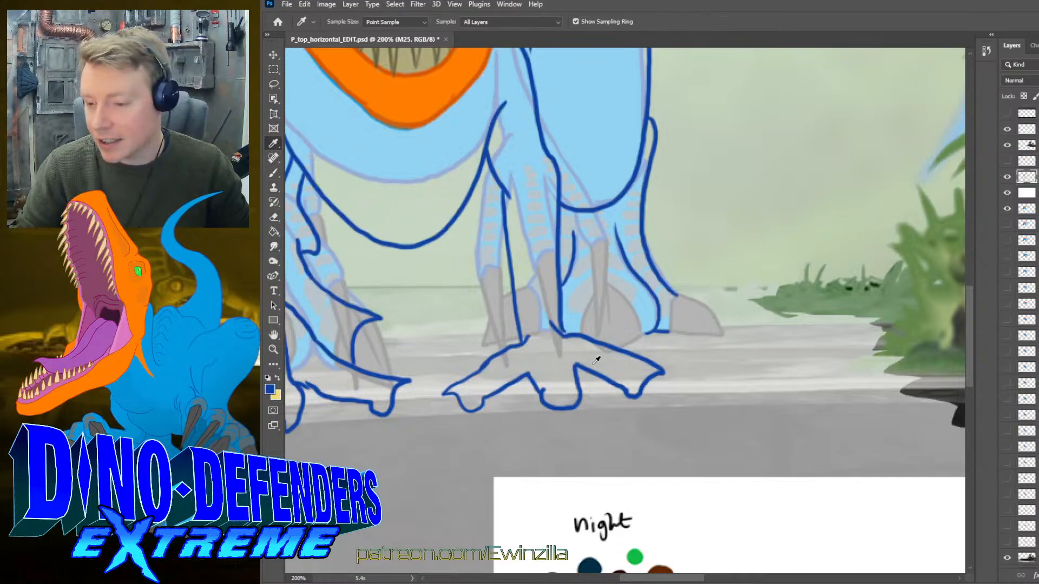
scroll(670, 347, "down", 5)
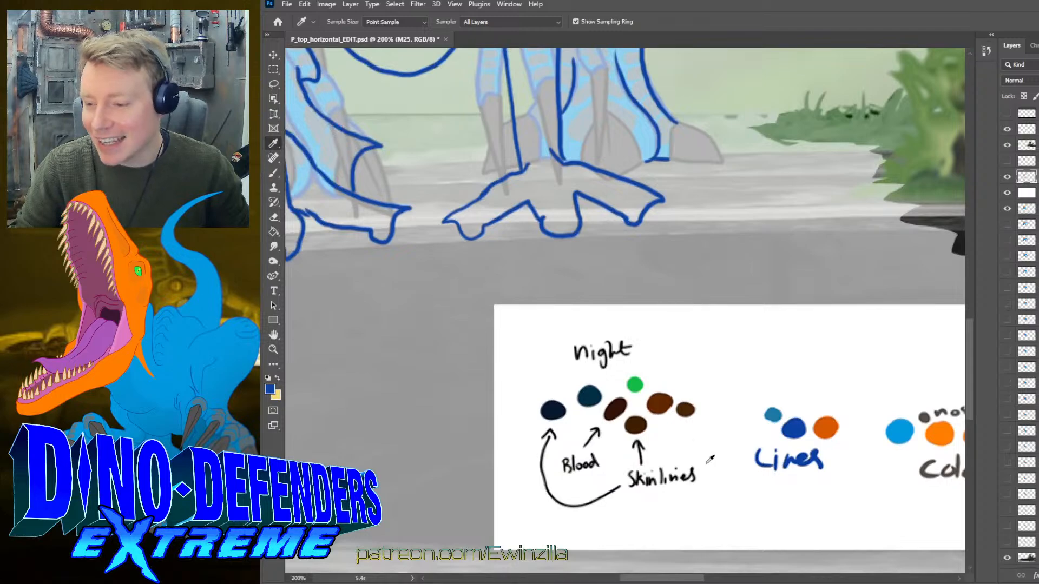
scroll(697, 563, "right", 3)
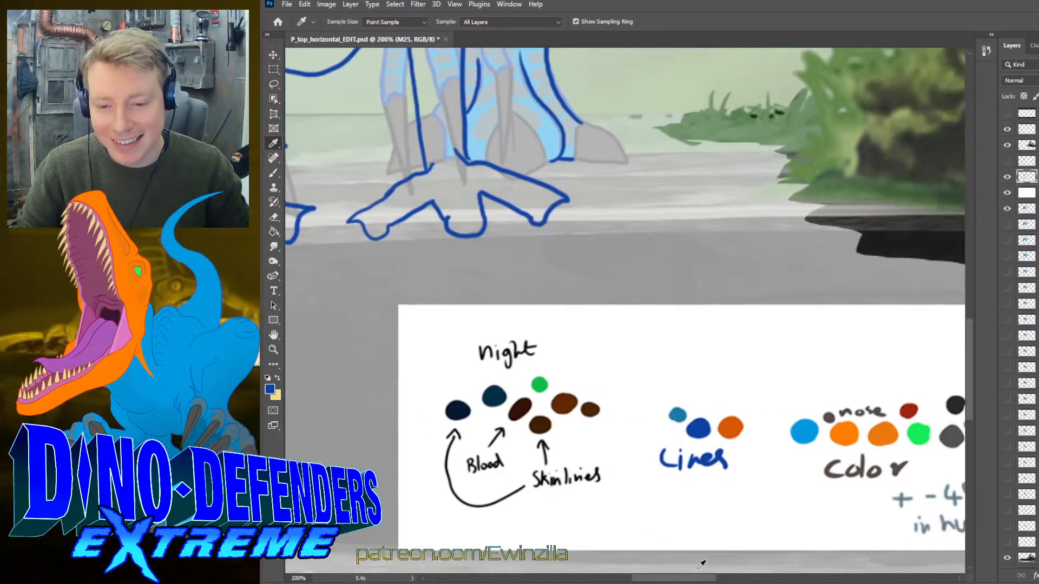
left_click(956, 404)
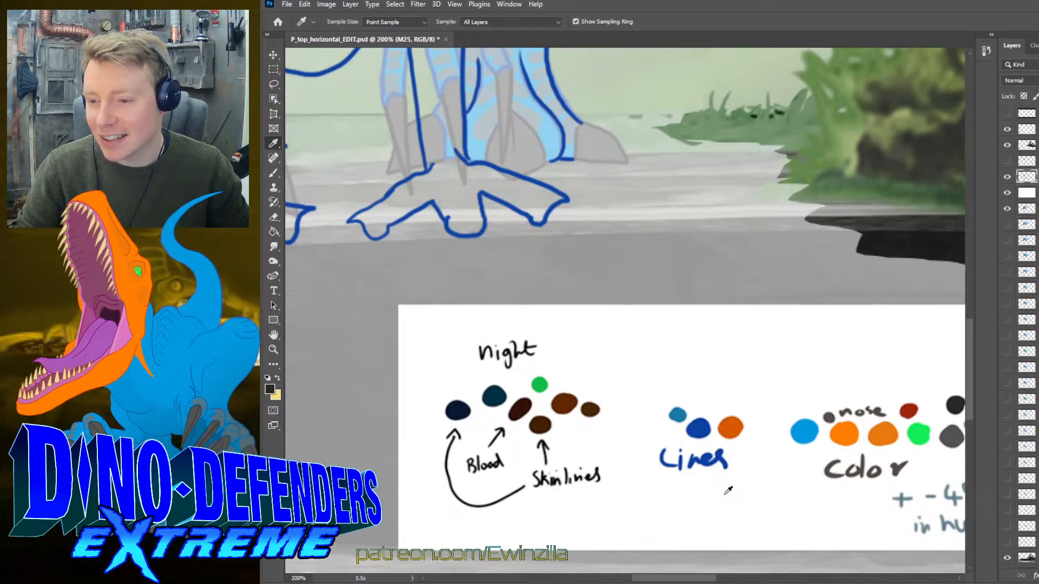
left_click_drag(703, 579, 661, 580)
left_click(275, 172)
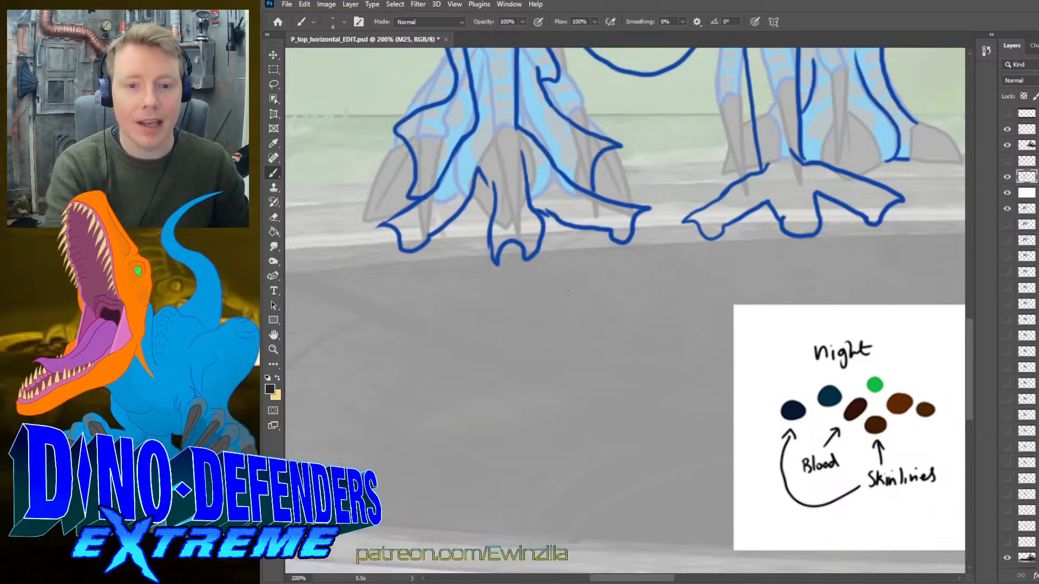
mouse_move(622, 148)
left_mouse_down()
mouse_move(656, 198)
mouse_move(624, 200)
left_mouse_up()
key("ctrl+z")
left_click_drag(616, 156, 641, 192)
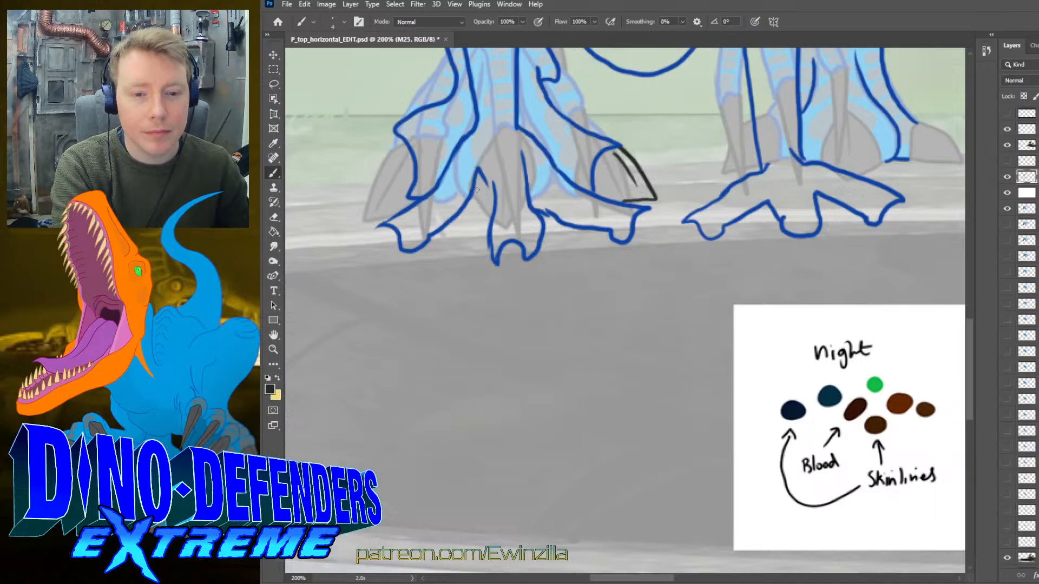
left_click_drag(477, 190, 493, 206)
key("ctrl+z")
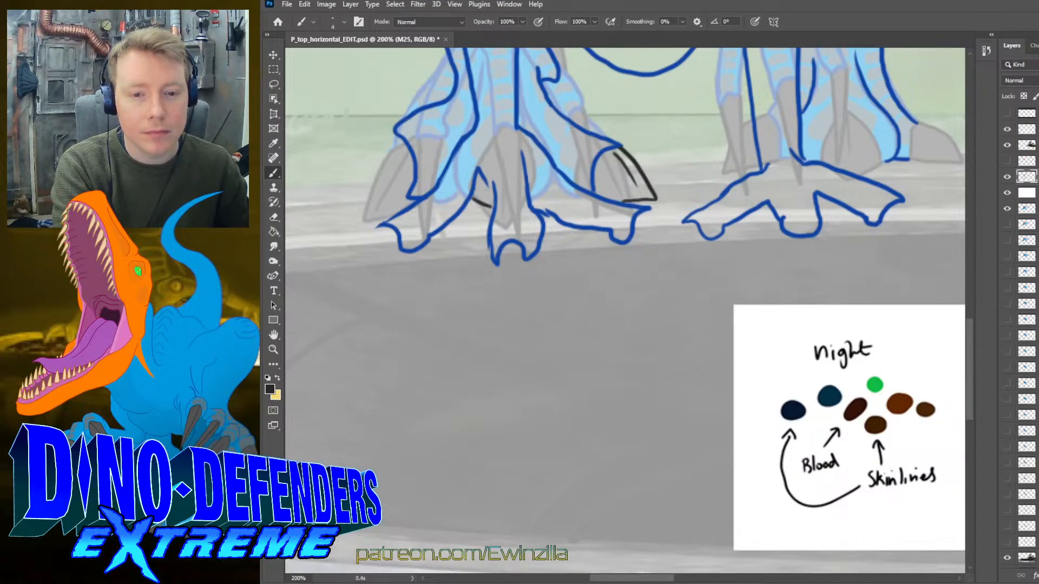
- Draw the outer claw on the left-hand side of the left rear foot, with an inner highlight line
mouse_move(394, 133)
left_mouse_down()
mouse_move(348, 178)
mouse_move(347, 207)
left_mouse_up()
key("ctrl+z")
mouse_move(394, 133)
left_mouse_down()
mouse_move(346, 209)
mouse_move(399, 200)
mouse_move(361, 185)
left_mouse_up()
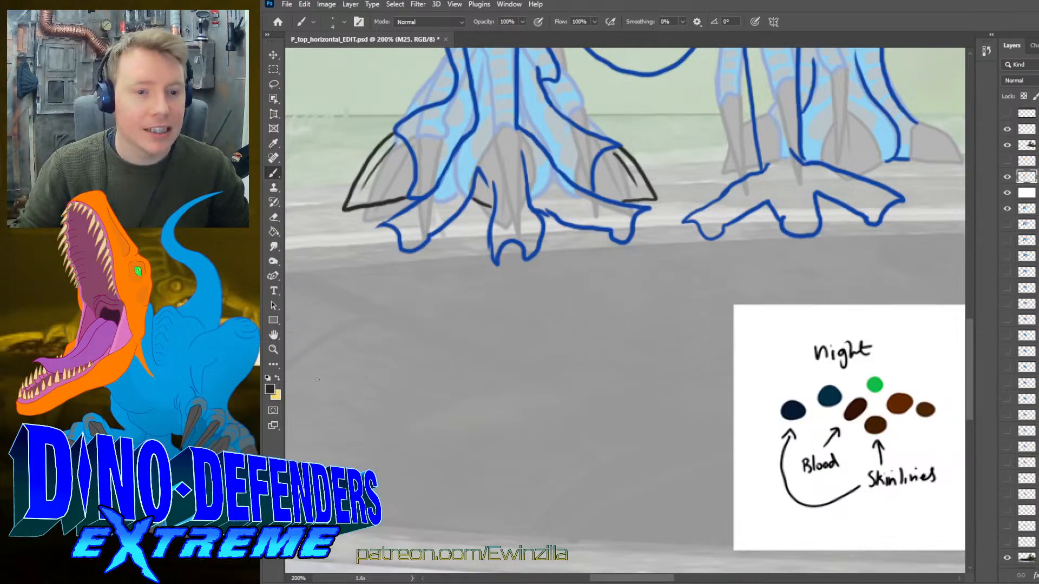
- Draw the long pointed claw on the outermost left toe of the left-hand front foot
scroll(687, 464, "up", 1)
left_click_drag(638, 581, 622, 580)
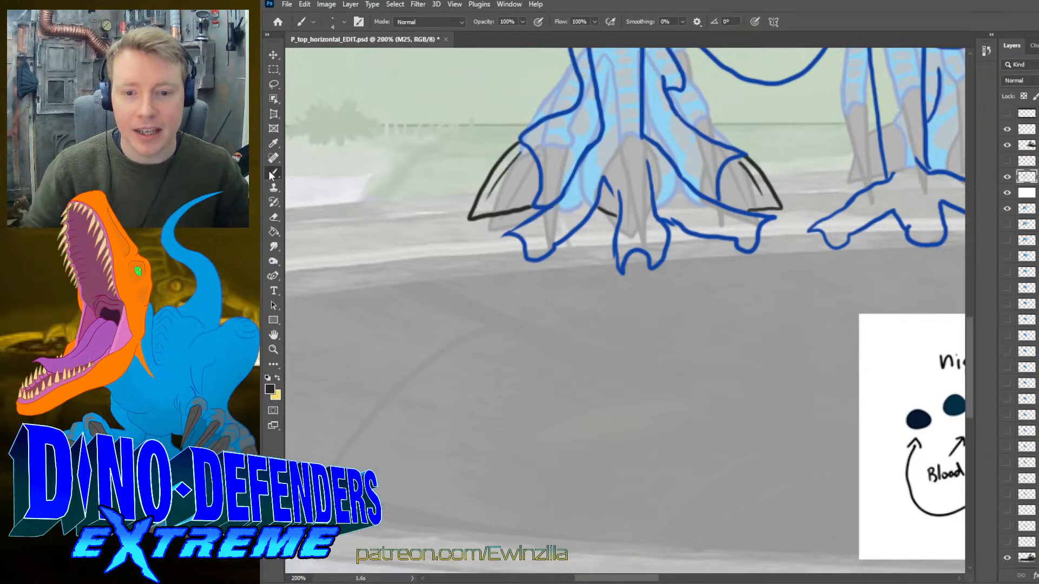
mouse_move(517, 238)
left_mouse_down()
mouse_move(506, 232)
mouse_move(485, 254)
mouse_move(466, 301)
mouse_move(526, 263)
mouse_move(485, 286)
left_mouse_up()
key("ctrl+z")
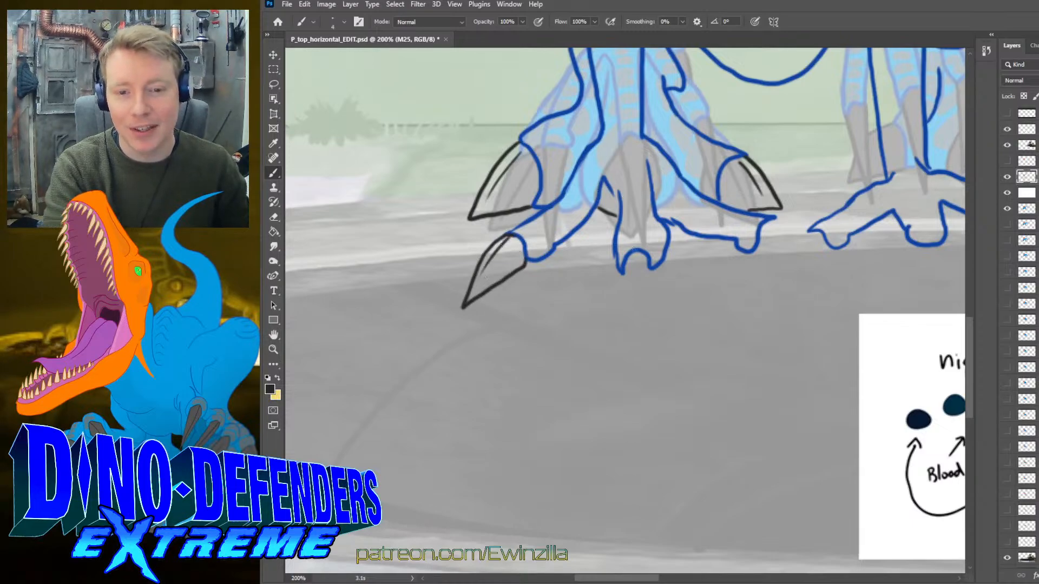
- Smudge away the blue tip of the left-hand front foot's middle toe and draw its pointed claw with a centre ridge
key("r")
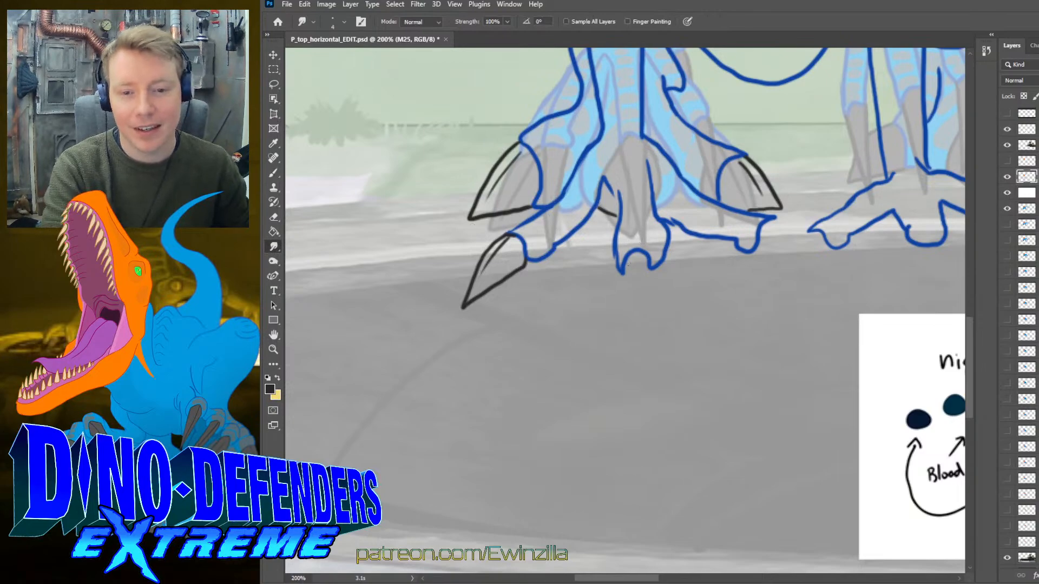
mouse_move(628, 264)
left_mouse_down()
mouse_move(621, 273)
mouse_move(618, 251)
mouse_move(649, 252)
mouse_move(655, 271)
mouse_move(663, 250)
mouse_move(620, 258)
mouse_move(644, 317)
mouse_move(662, 253)
mouse_move(633, 225)
mouse_move(641, 291)
left_mouse_up()
key("b")
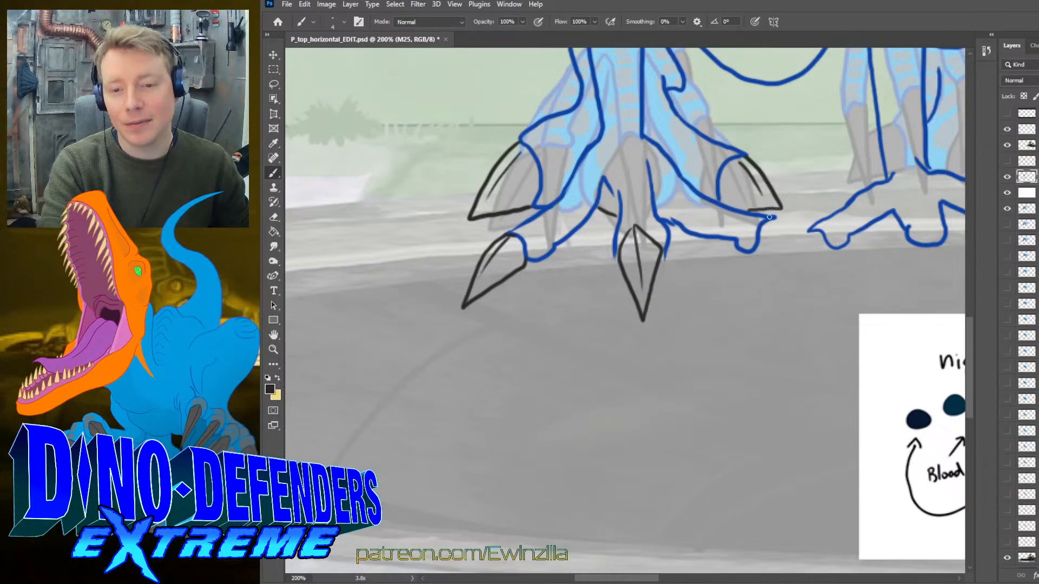
- Draw the claw on the left-hand front foot's outermost right toe, and replace the right-hand front foot's leftmost blue toe tip with a pointed, ridged claw
mouse_move(776, 216)
left_mouse_down()
mouse_move(764, 221)
mouse_move(755, 249)
mouse_move(791, 241)
mouse_move(815, 292)
mouse_move(757, 250)
mouse_move(797, 262)
left_mouse_up()
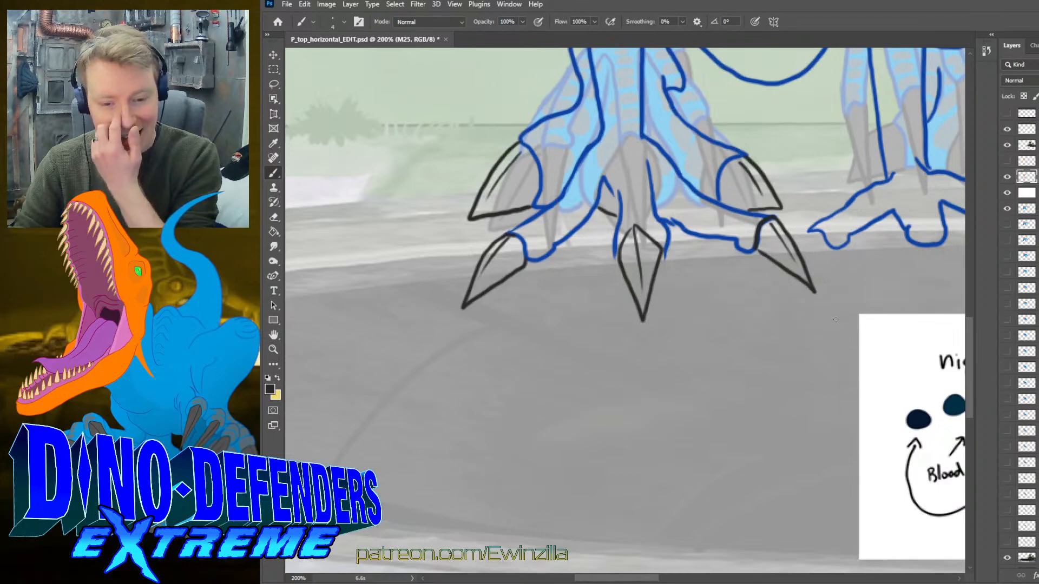
scroll(625, 312, "right", 5)
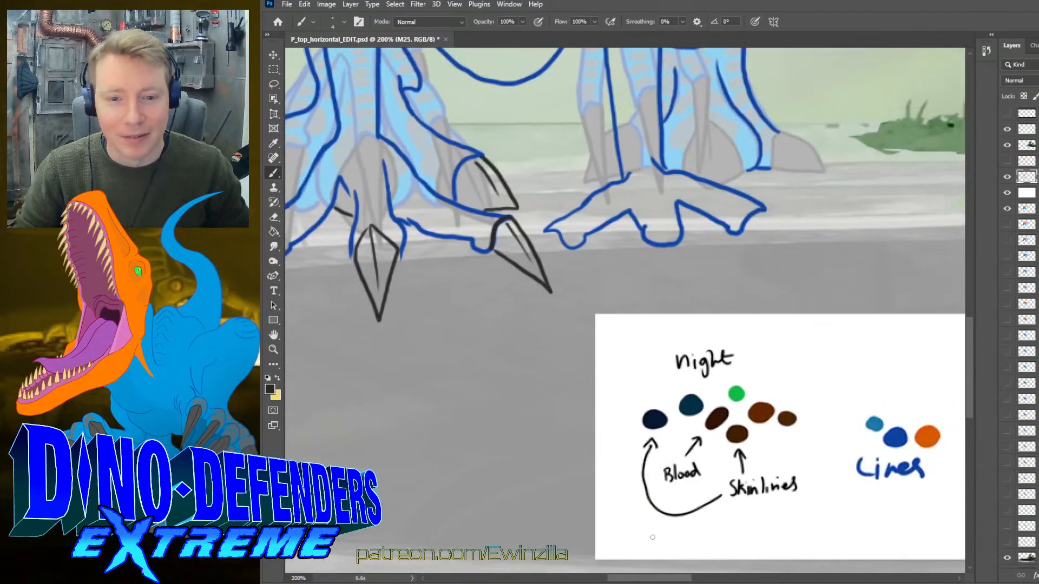
scroll(625, 311, "up", 2)
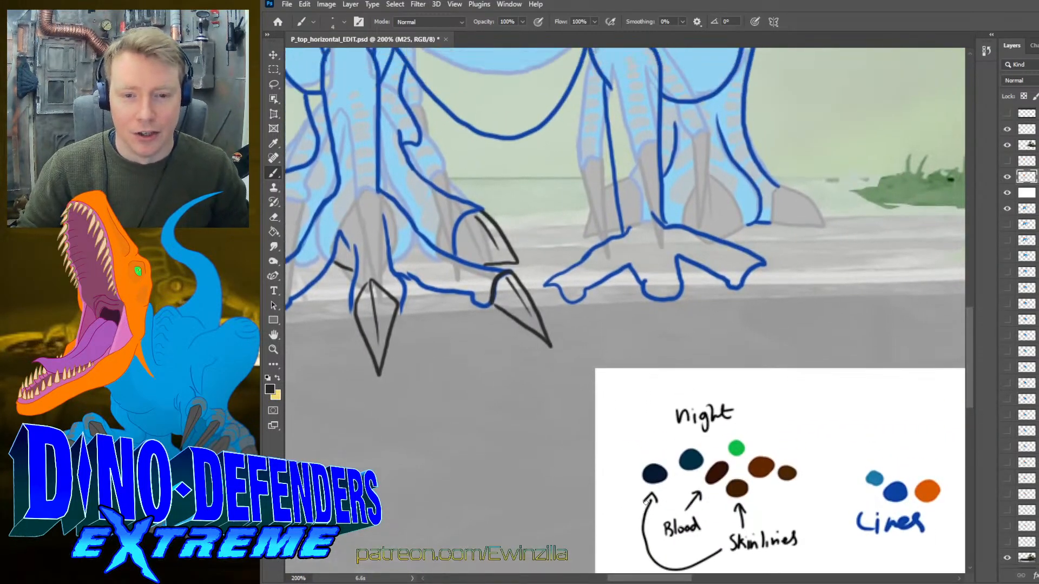
left_click(272, 247)
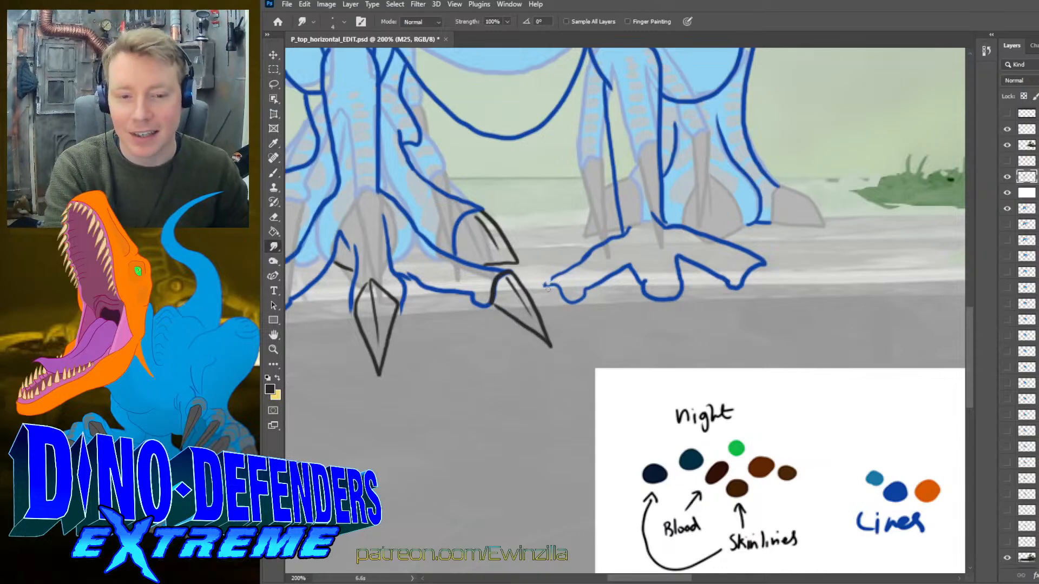
mouse_move(547, 289)
left_mouse_down()
mouse_move(569, 282)
mouse_move(576, 306)
mouse_move(554, 279)
mouse_move(552, 357)
mouse_move(581, 296)
mouse_move(571, 280)
mouse_move(553, 326)
left_mouse_up()
key("b")
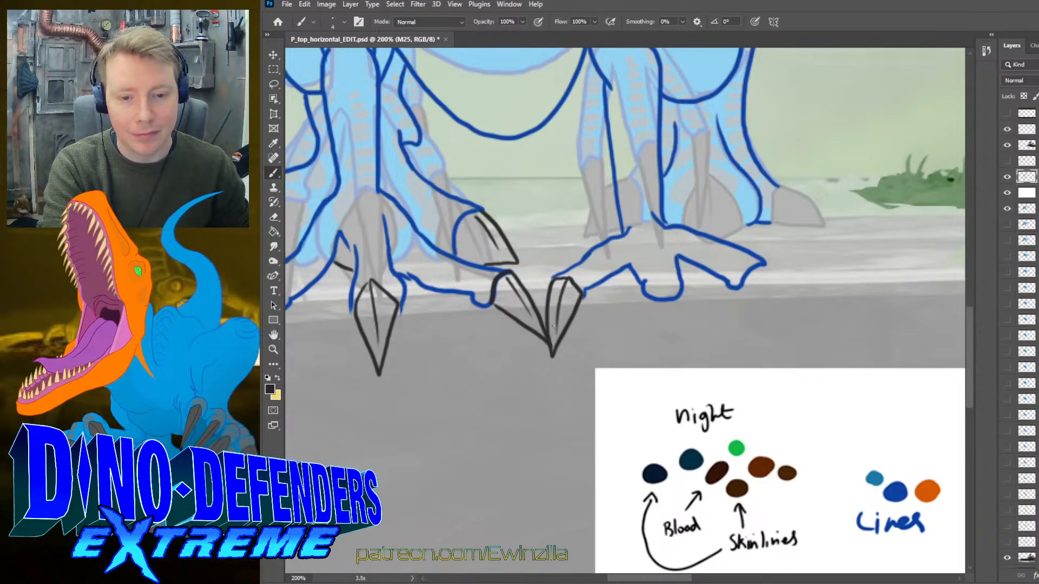
- Smudge away the blue tip of the right-hand front foot's middle toe and draw a pointed claw with a centre ridge
key("r")
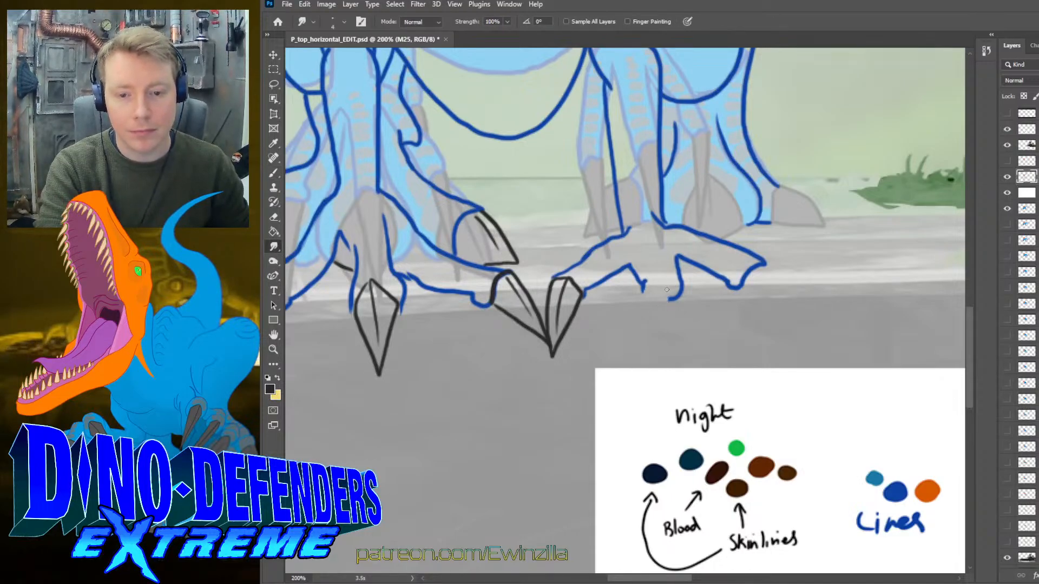
left_click_drag(667, 289, 683, 299)
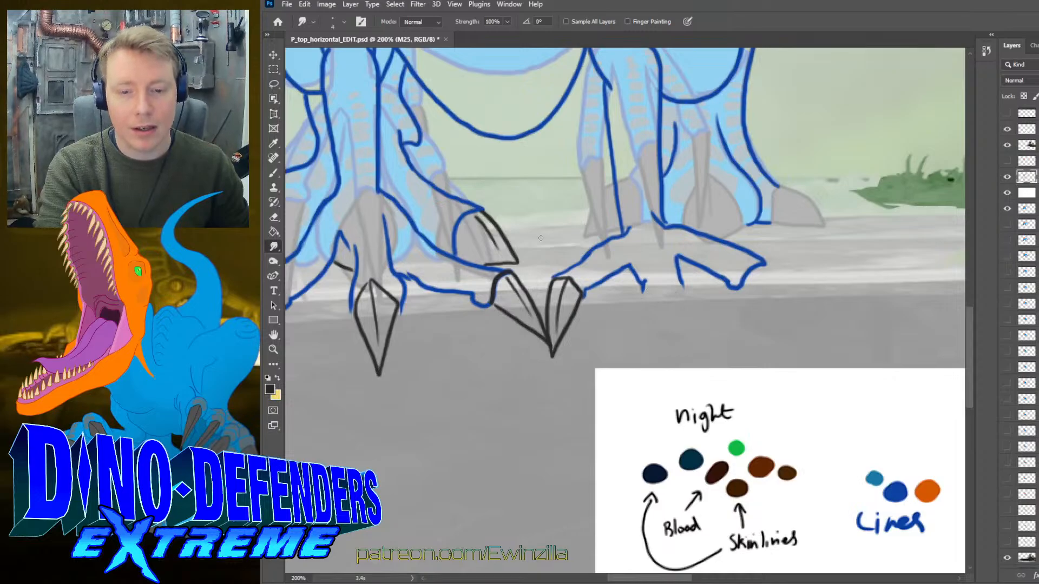
key("b")
mouse_move(655, 279)
left_mouse_down()
mouse_move(649, 310)
mouse_move(665, 356)
mouse_move(681, 284)
mouse_move(661, 273)
mouse_move(650, 288)
mouse_move(664, 318)
mouse_move(660, 272)
mouse_move(653, 282)
mouse_move(676, 284)
left_mouse_up()
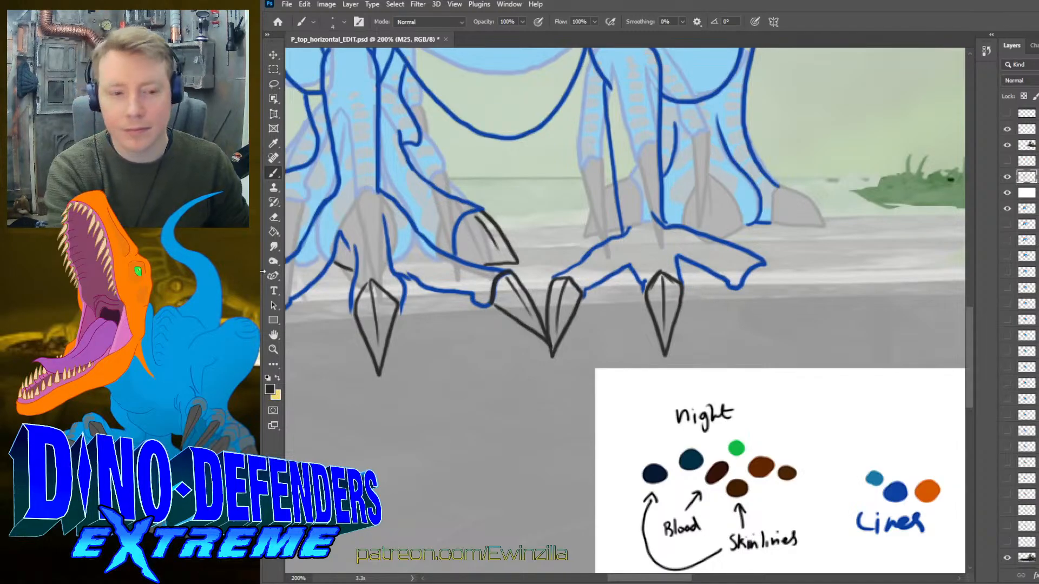
- Smudge away the blue tip of the right-hand front foot's outermost right toe and draw its slanted claw, redrawing it slightly shorter
key("r")
mouse_move(737, 281)
left_mouse_down()
mouse_move(749, 273)
mouse_move(743, 283)
left_mouse_up()
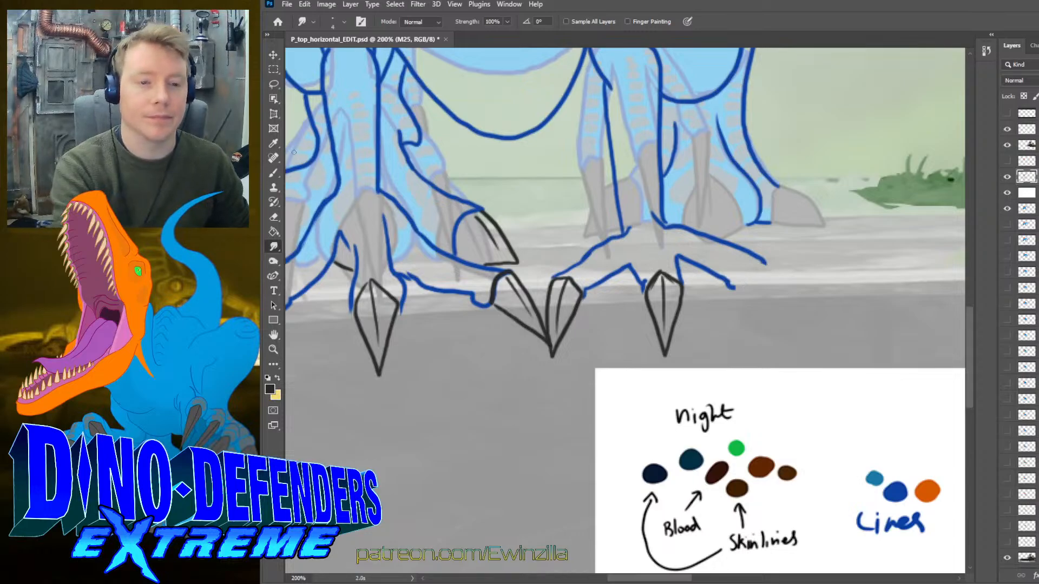
key("b")
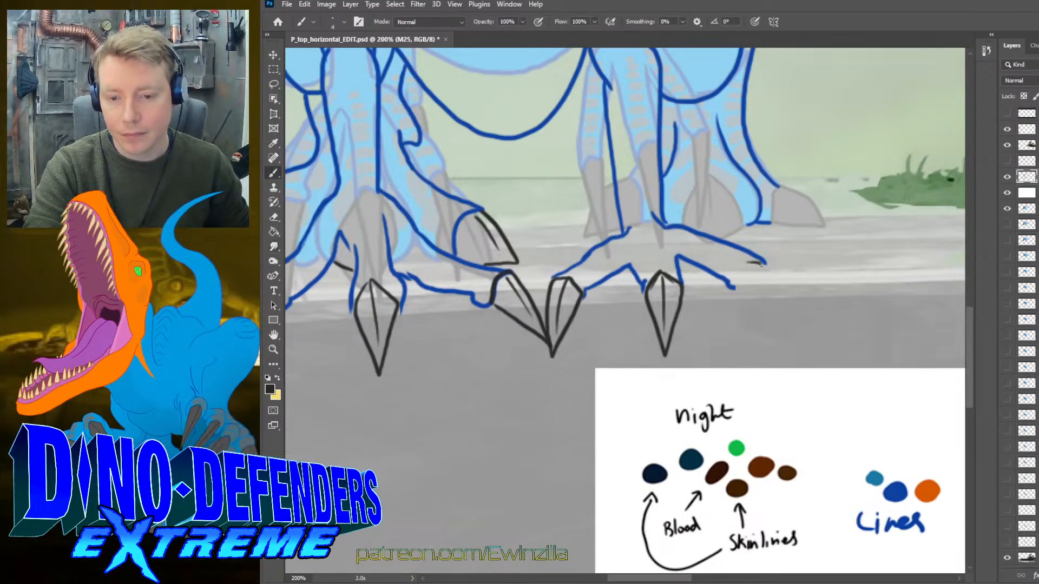
mouse_move(761, 263)
left_mouse_down()
mouse_move(801, 332)
mouse_move(745, 295)
mouse_move(743, 268)
mouse_move(779, 311)
left_mouse_up()
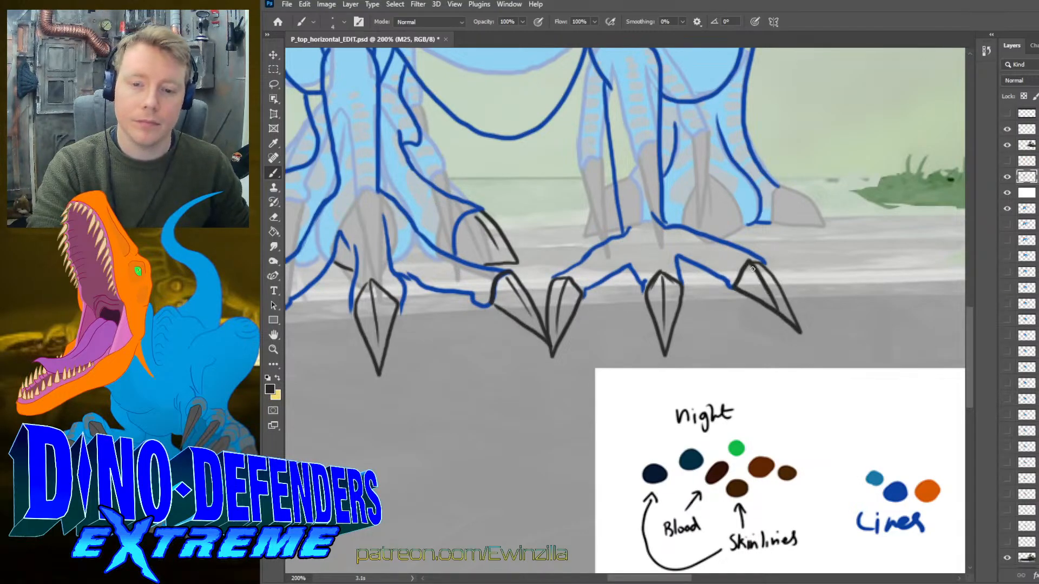
key("ctrl+z")
key("ctrl+z")
mouse_move(749, 264)
left_mouse_down()
mouse_move(762, 265)
mouse_move(788, 329)
mouse_move(743, 298)
mouse_move(738, 270)
mouse_move(773, 317)
left_mouse_up()
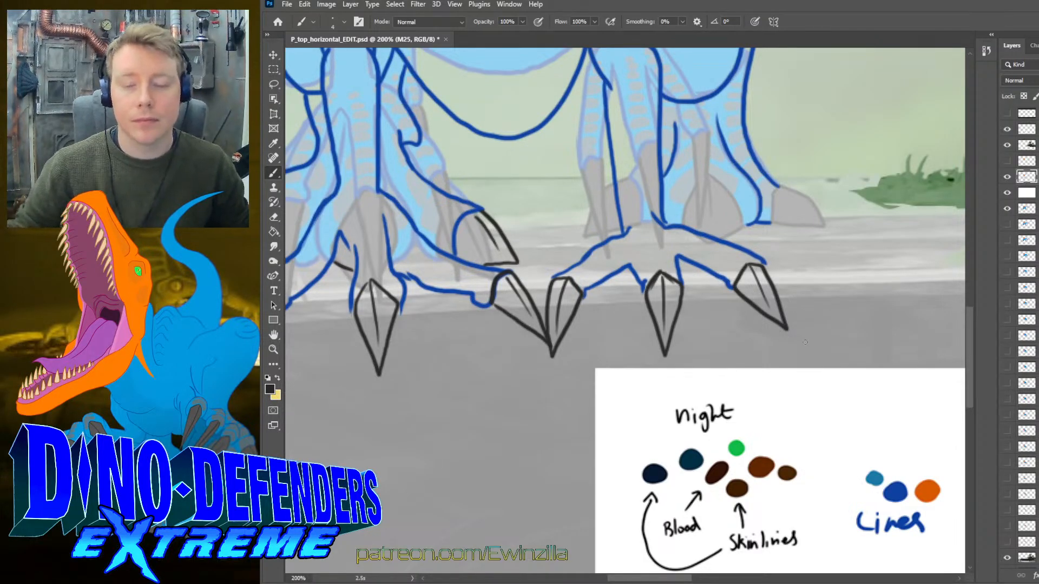
- Draw the three dark claws of the right-hand rear foot over the faded frame, adding a ridge line to the left and middle ones
mouse_move(611, 184)
left_mouse_down()
mouse_move(586, 233)
mouse_move(618, 227)
mouse_move(584, 237)
mouse_move(606, 188)
left_mouse_up()
key("ctrl+z")
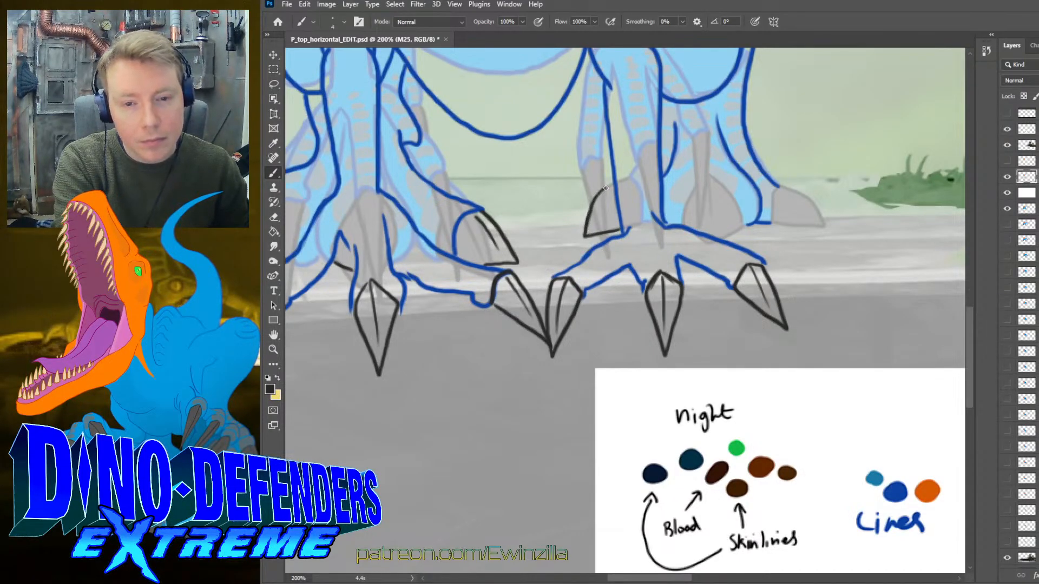
left_click_drag(700, 176, 686, 224)
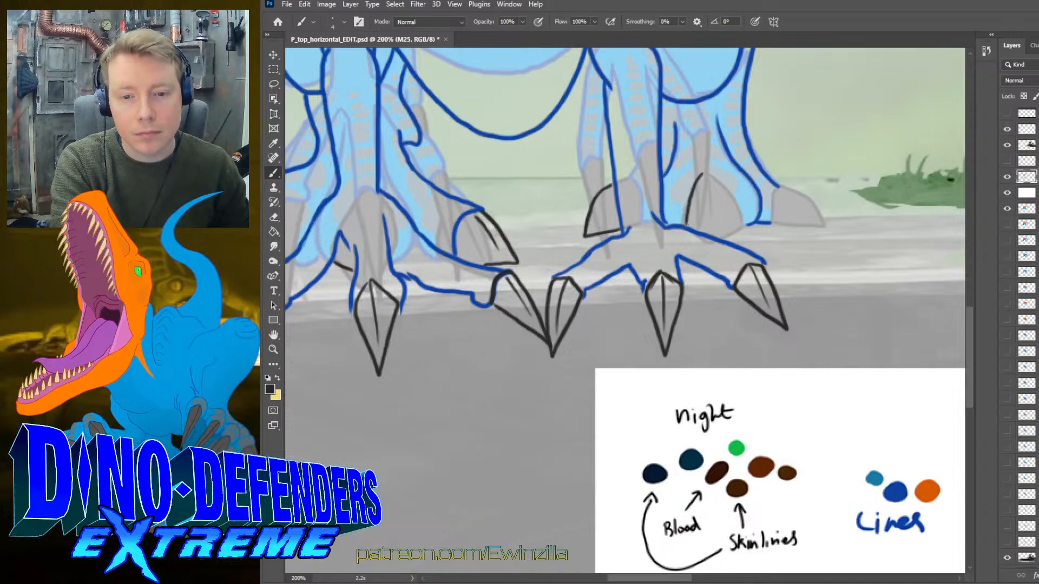
key("ctrl+z")
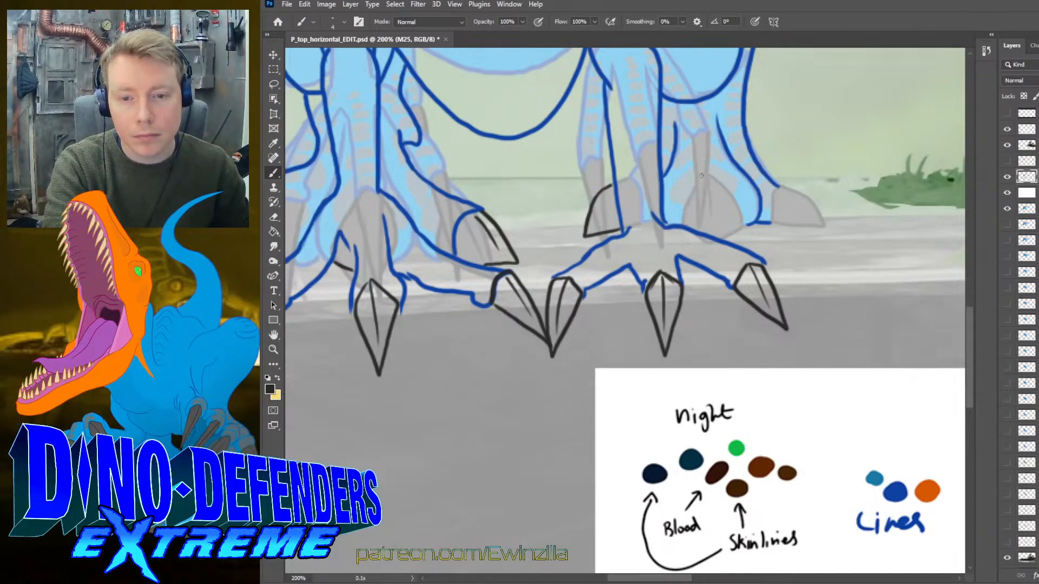
left_click_drag(702, 174, 683, 217)
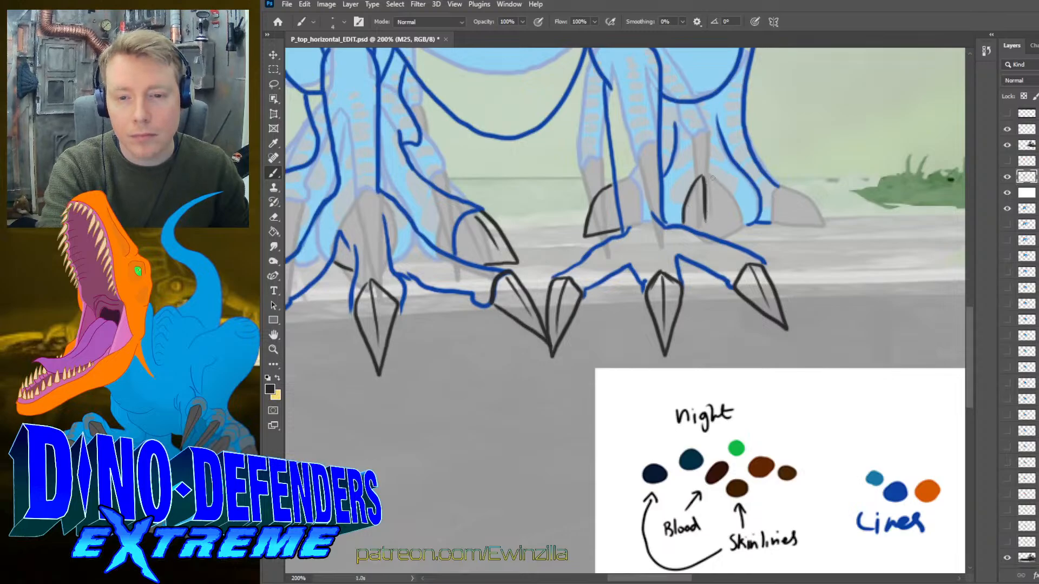
mouse_move(703, 174)
left_mouse_down()
mouse_move(743, 224)
mouse_move(724, 238)
left_mouse_up()
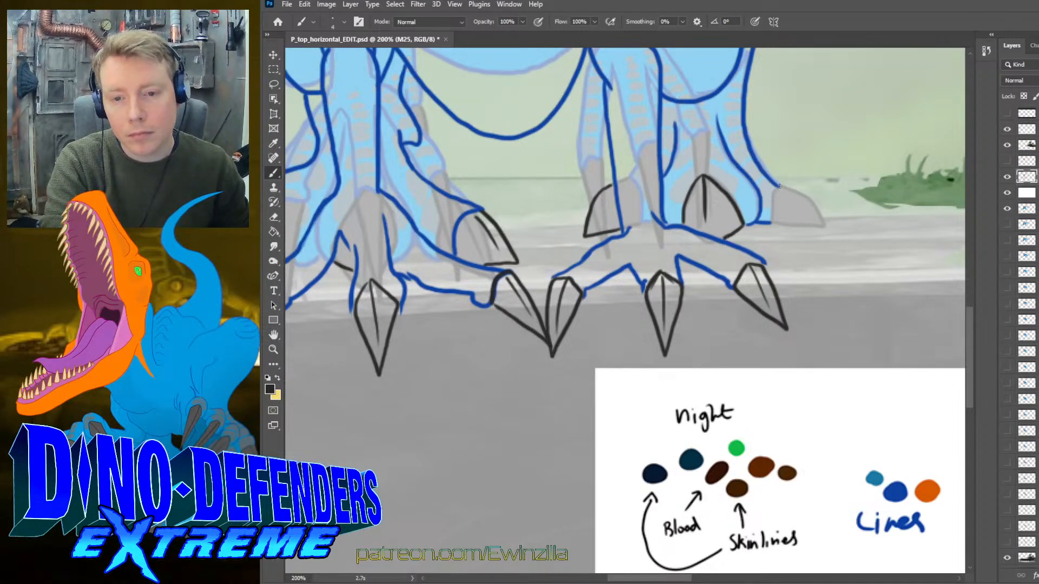
mouse_move(779, 186)
left_mouse_down()
mouse_move(772, 221)
mouse_move(796, 193)
mouse_move(822, 226)
mouse_move(772, 222)
mouse_move(823, 225)
mouse_move(779, 186)
left_mouse_up()
key("ctrl+z")
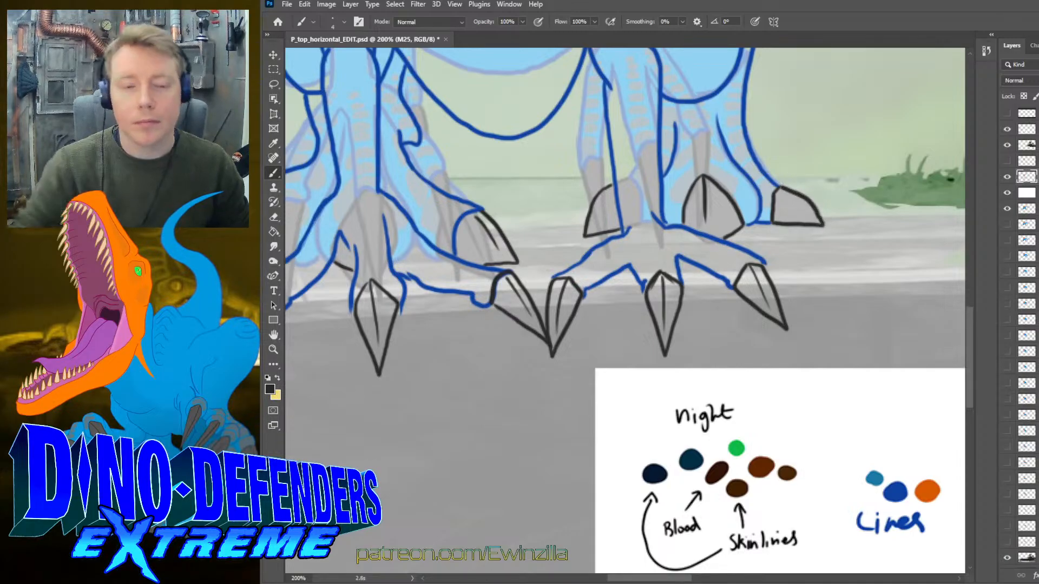
- View the whole canvas and toggle the M25 layer's visibility repeatedly to compare the new pose with the previous frame
left_click(273, 350)
left_click(602, 21)
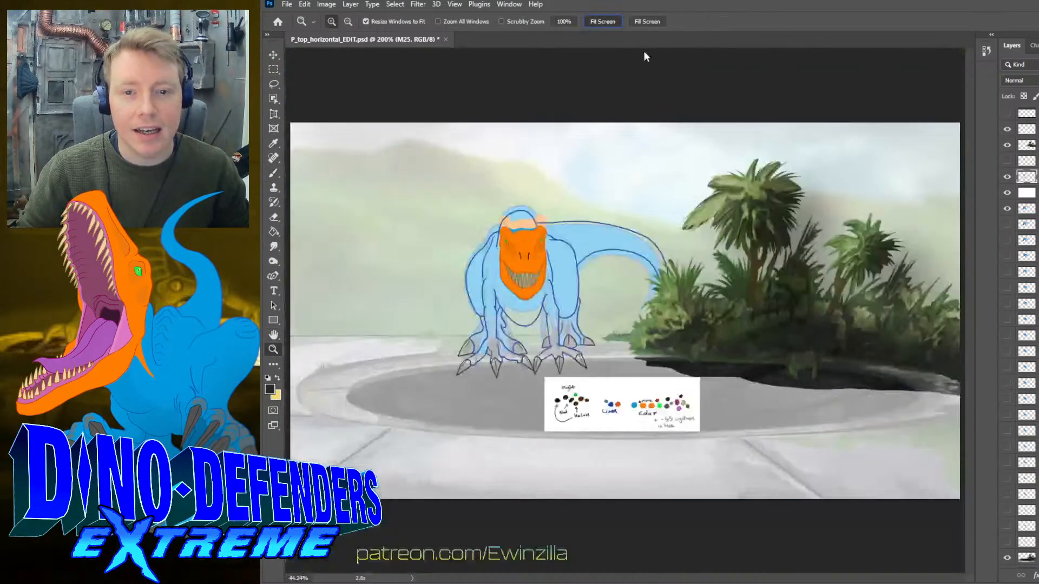
left_click(1007, 177)
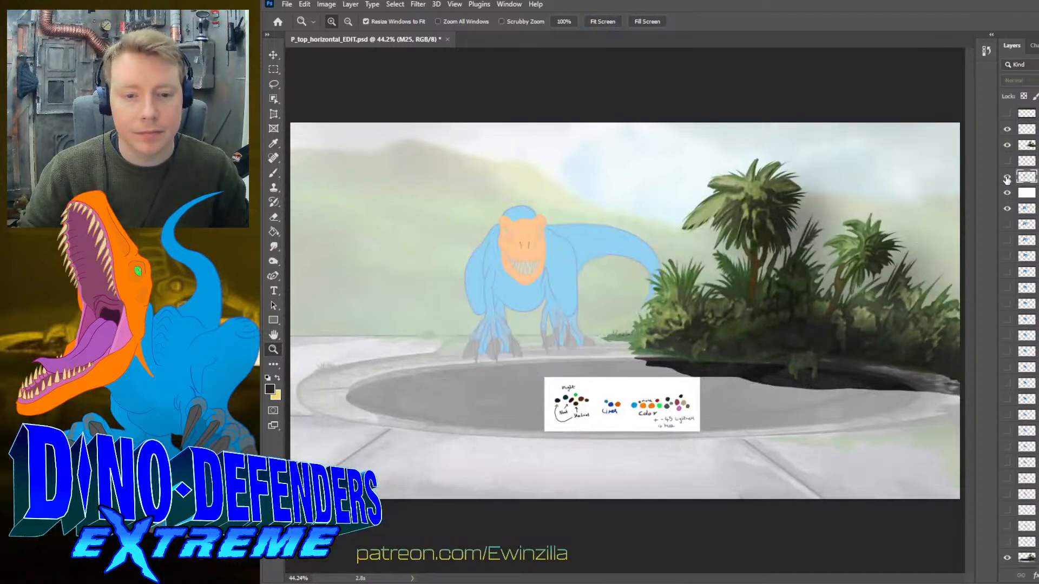
left_click(1008, 177)
left_click(1008, 177)
left_click(1007, 177)
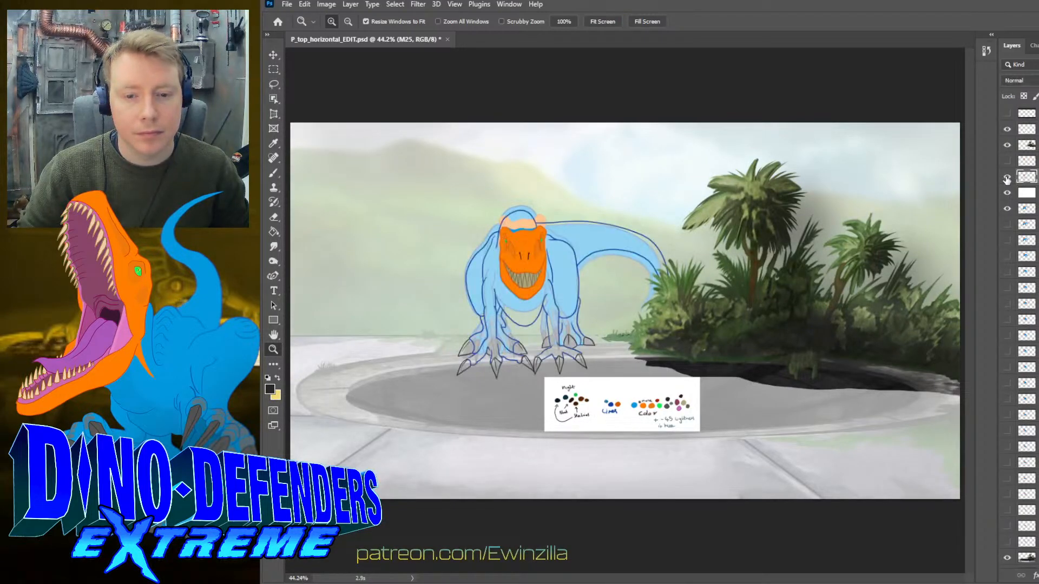
left_click(1007, 177)
left_click(1007, 177)
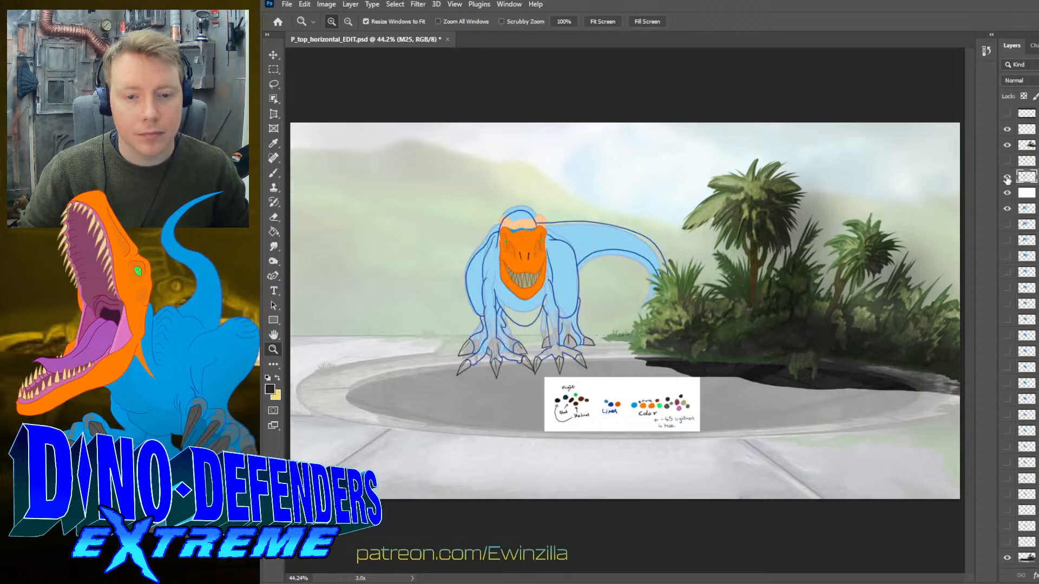
left_click(1007, 177)
left_click(1007, 177)
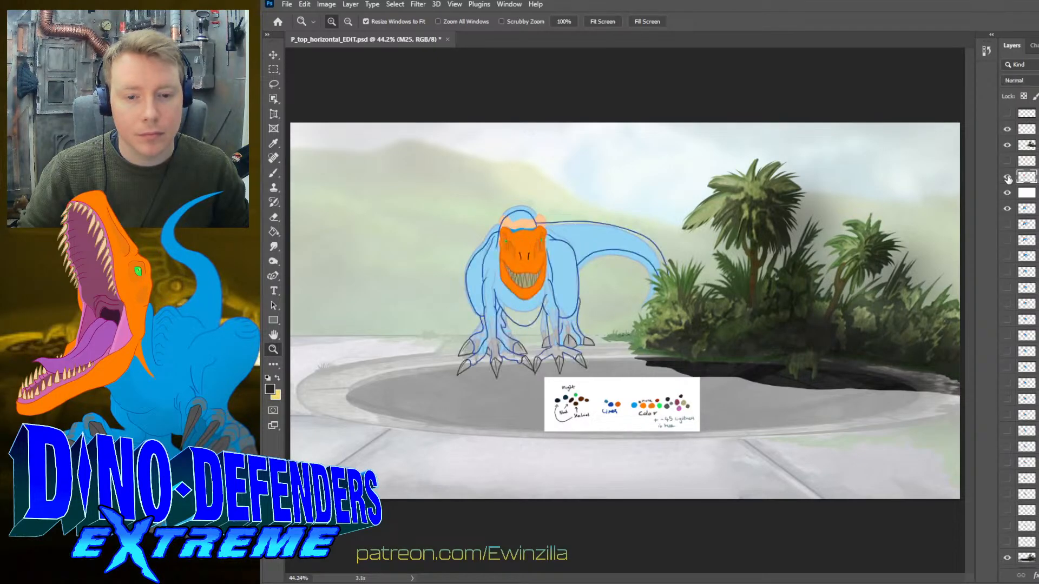
- Smudge the left-hand shoulder outline so that it curves smoothly up to the side of the head
left_click(522, 196)
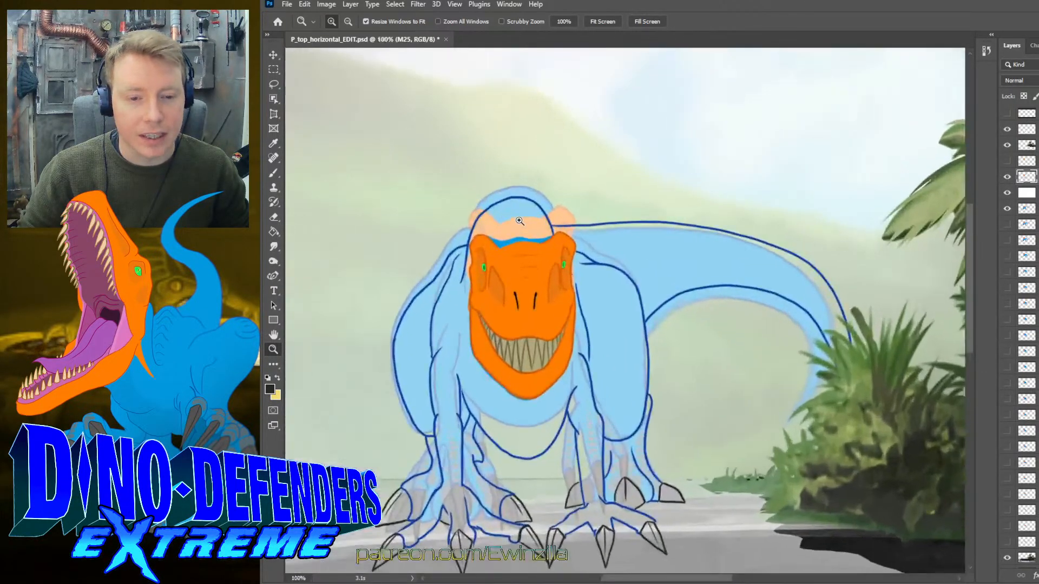
left_click(275, 245)
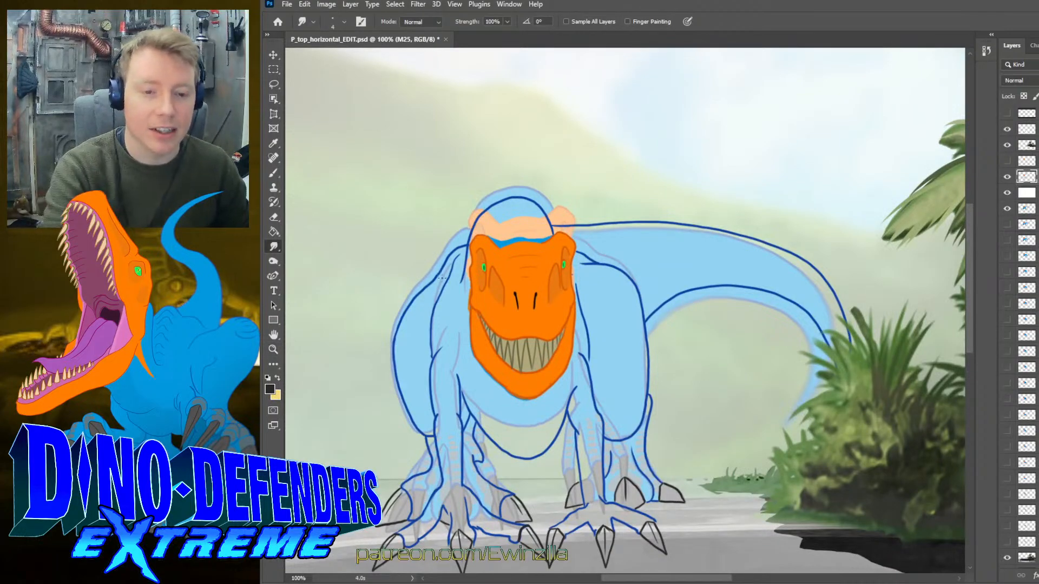
mouse_move(439, 273)
left_mouse_down()
mouse_move(433, 280)
mouse_move(448, 242)
mouse_move(473, 226)
mouse_move(449, 238)
mouse_move(436, 276)
left_mouse_up()
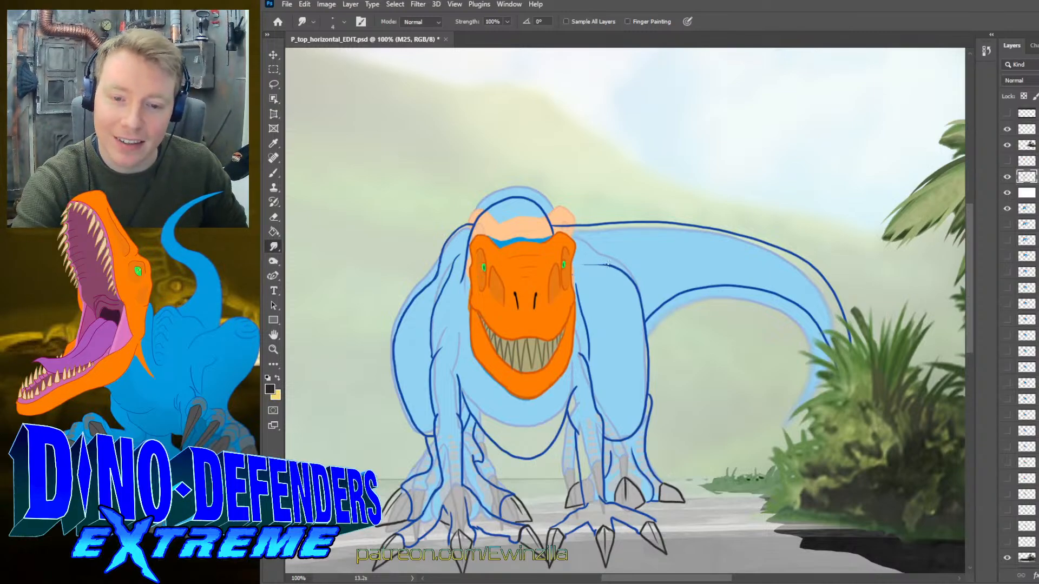
- Smudge the right-hand shoulder line into shape and extend it up to the tail line behind the head, checking against the previous frame
left_click_drag(587, 265, 610, 269)
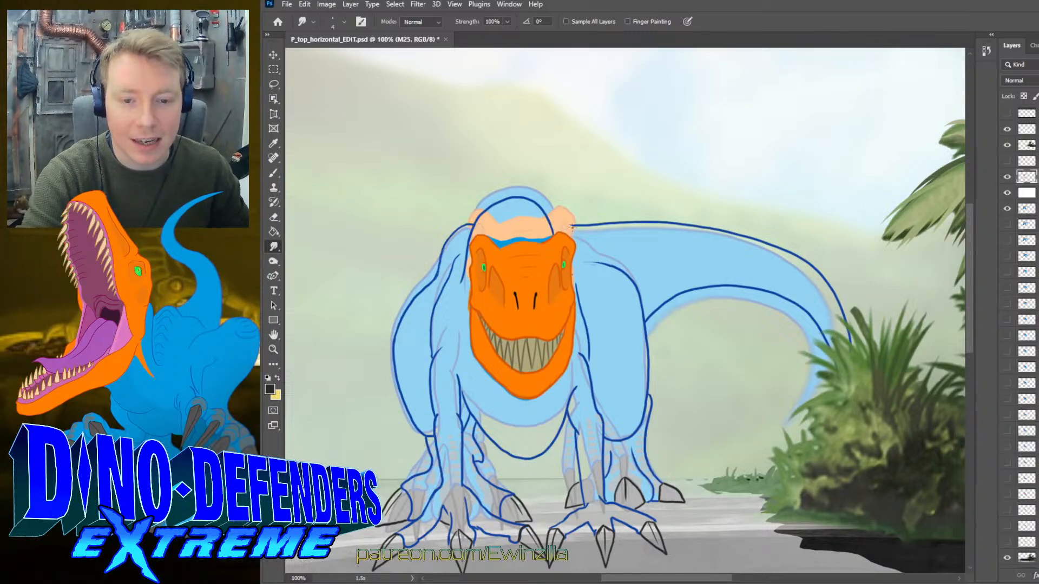
left_click_drag(572, 226, 612, 260)
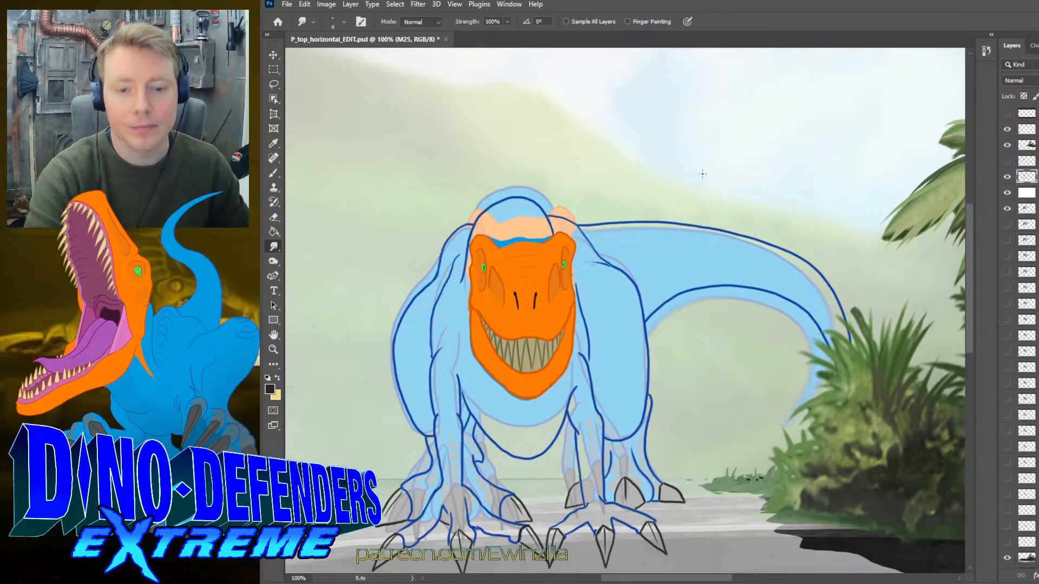
left_click(1007, 177)
left_click(1007, 177)
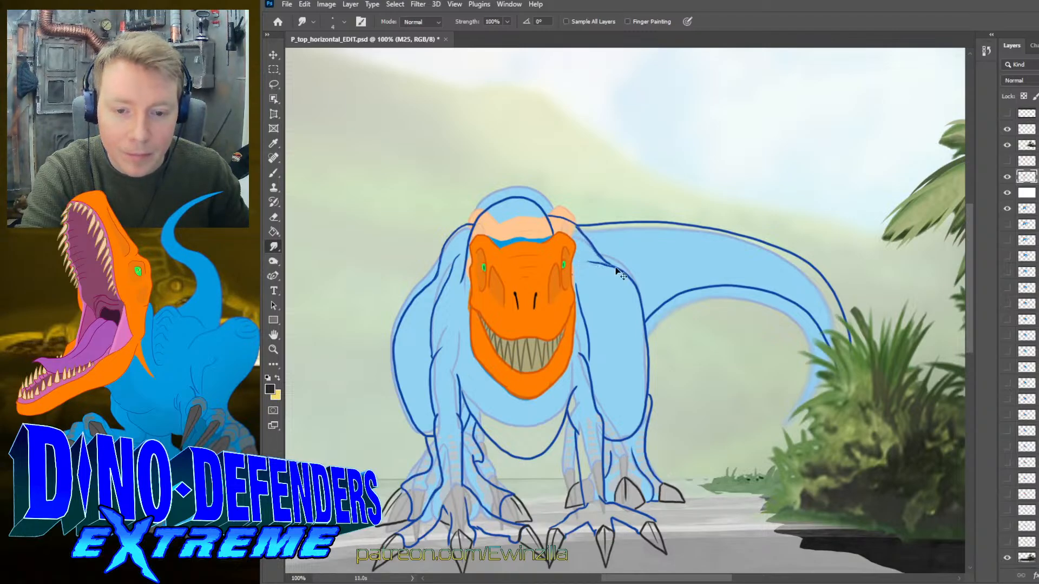
left_click_drag(587, 263, 609, 264)
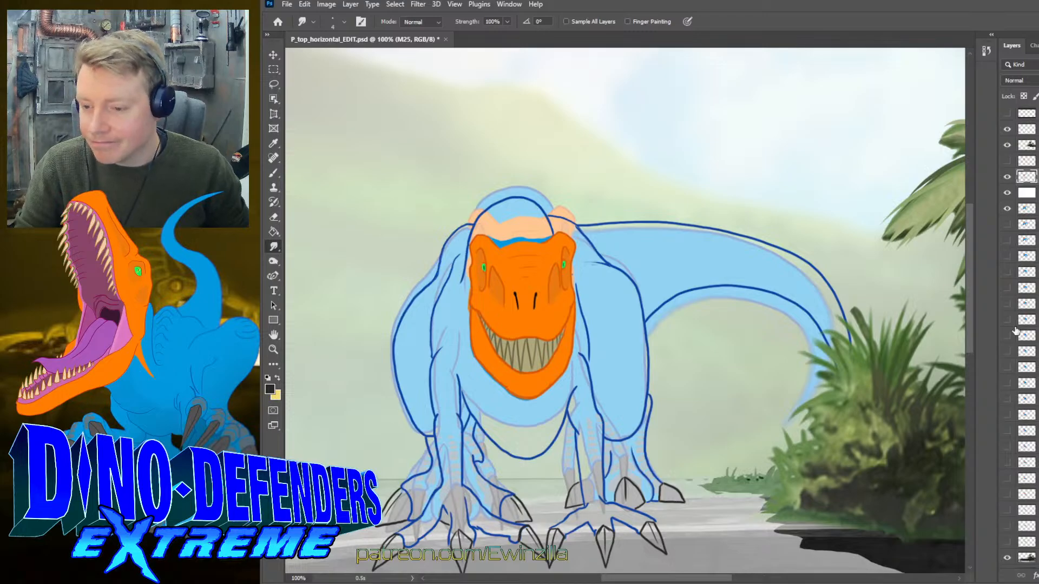
- Toggle the M25 layer on and off to check the reshaped shoulders against the previous frame
left_click(1007, 177)
left_click(1006, 178)
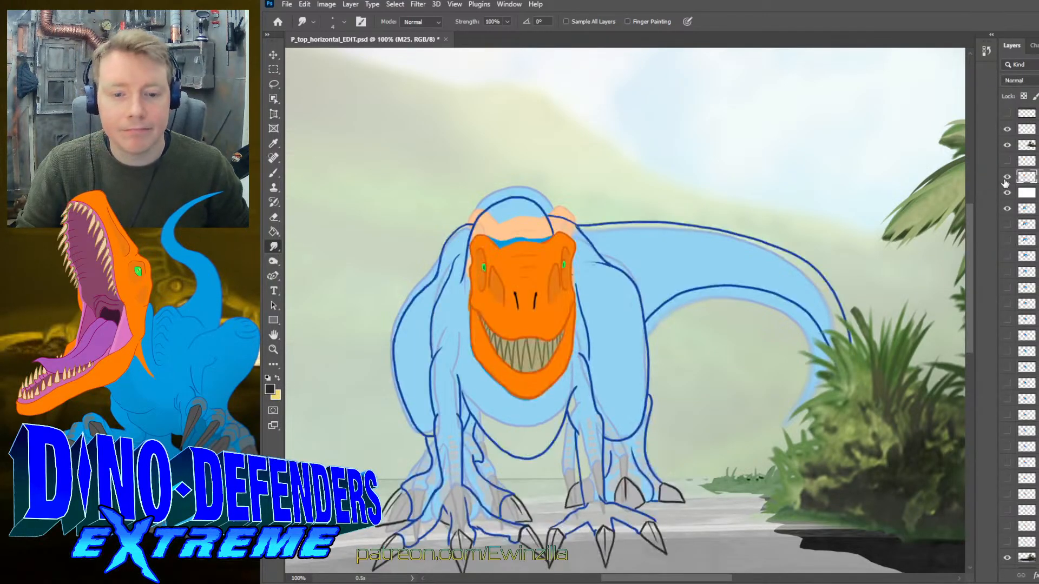
left_click(1006, 178)
left_click(1007, 178)
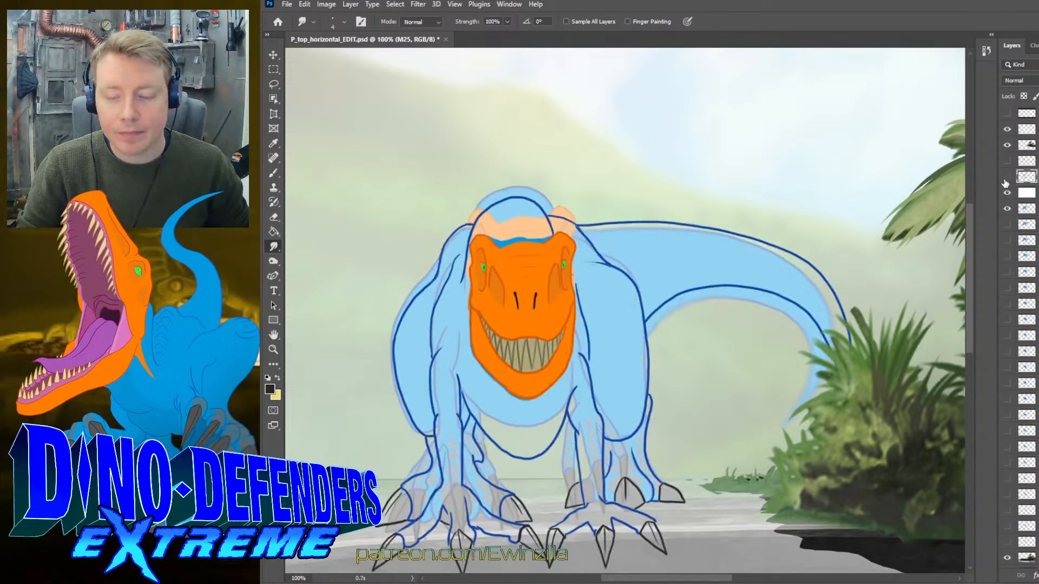
left_click(1006, 180)
left_click(1005, 180)
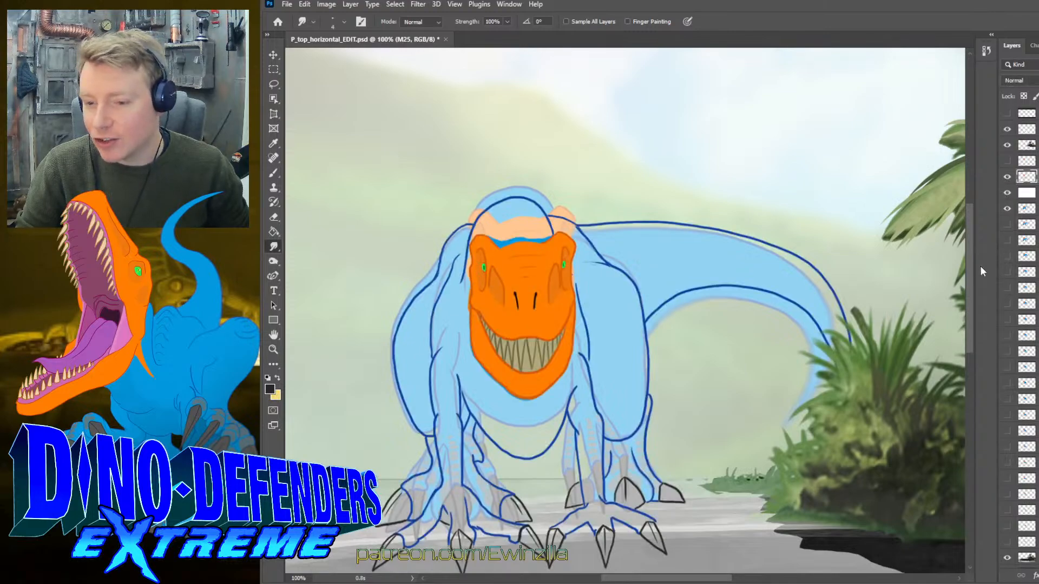
- Smudge the toe and ankle lines of the right-hand foot so they meet the claws cleanly, and smooth the left-hand foot's toe line
left_click_drag(970, 271, 966, 313)
left_click(273, 349)
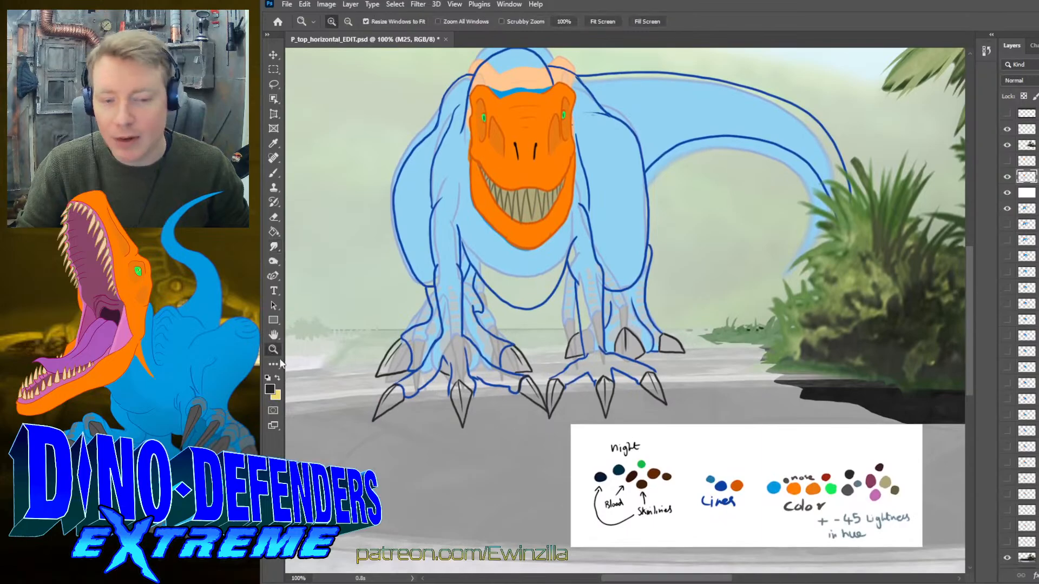
left_click(558, 382)
left_click(558, 382)
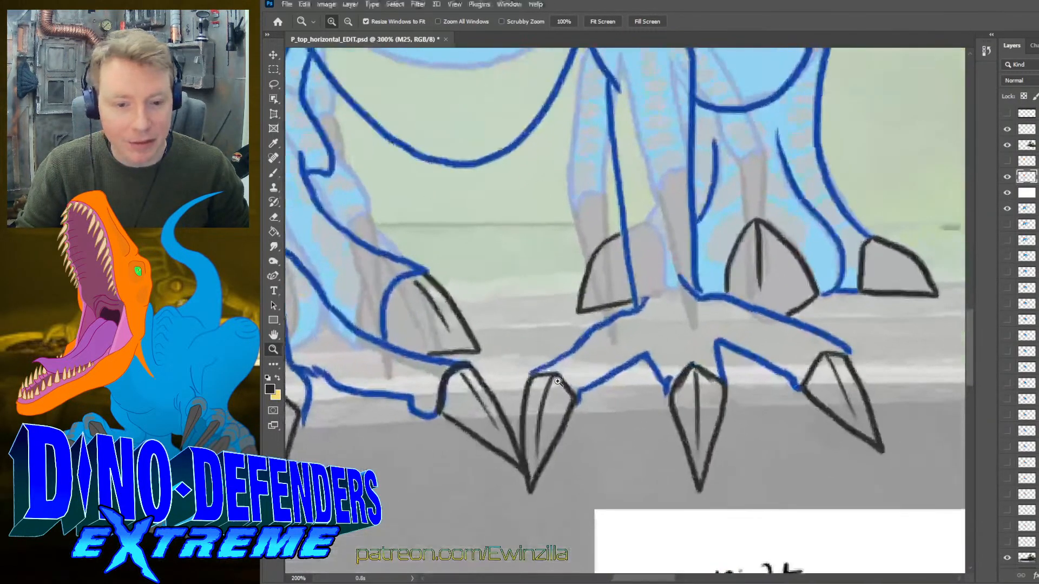
left_click(273, 248)
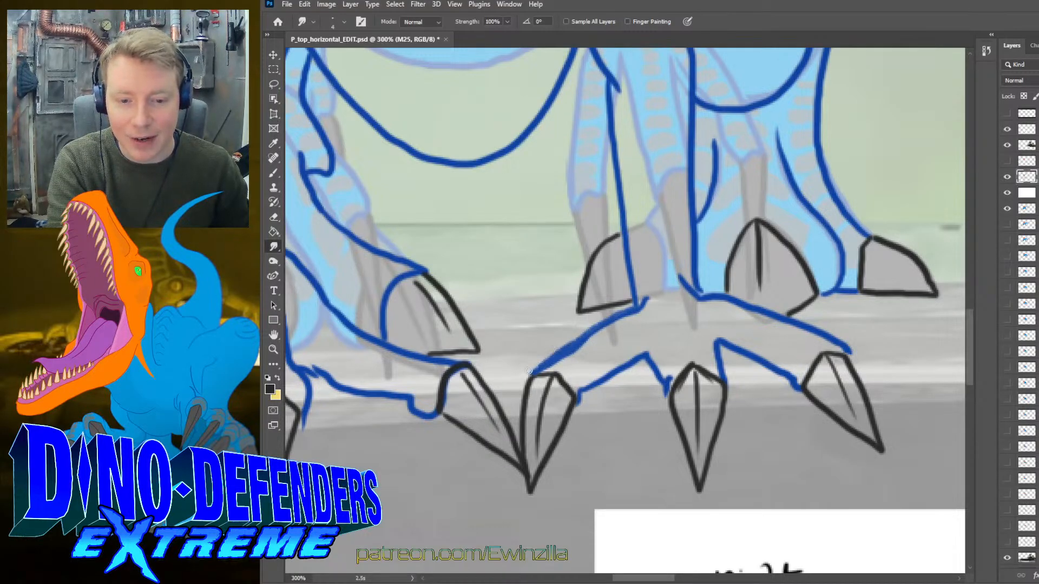
mouse_move(529, 372)
left_mouse_down()
mouse_move(632, 311)
mouse_move(563, 342)
mouse_move(536, 371)
left_mouse_up()
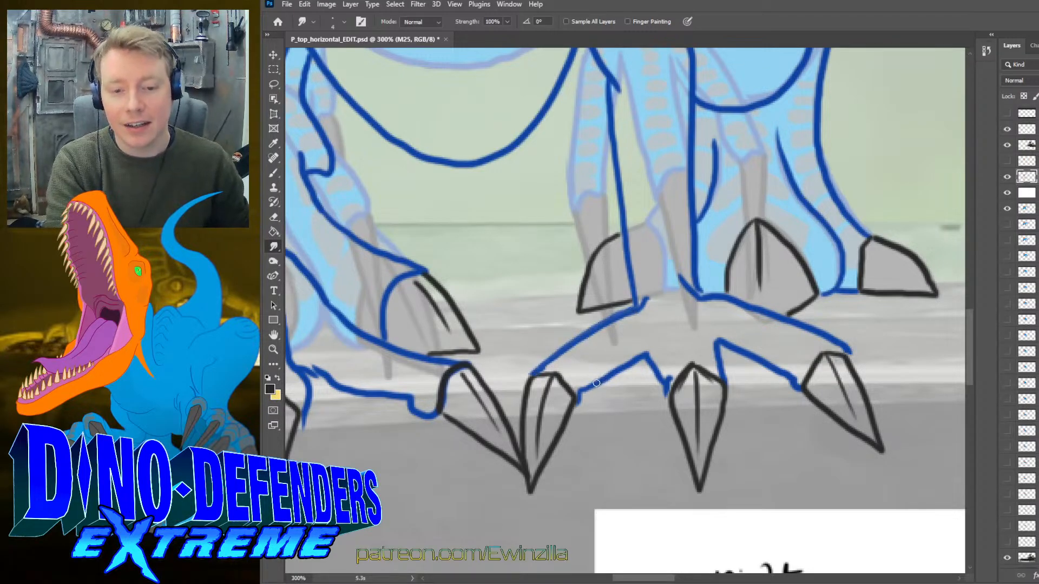
left_click_drag(596, 384, 579, 402)
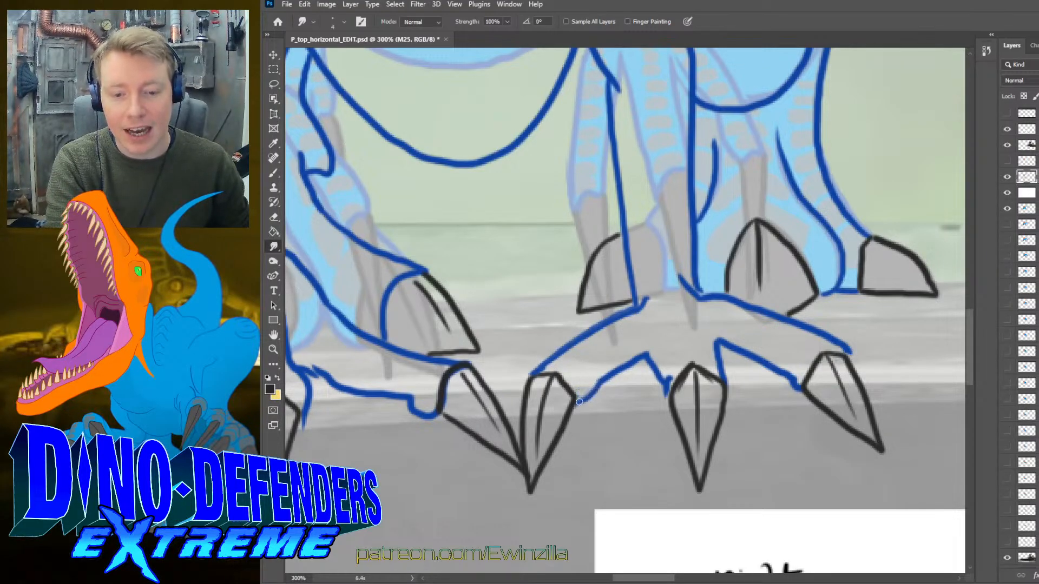
mouse_move(664, 375)
left_mouse_down()
mouse_move(664, 401)
mouse_move(665, 381)
mouse_move(688, 364)
mouse_move(718, 374)
left_mouse_up()
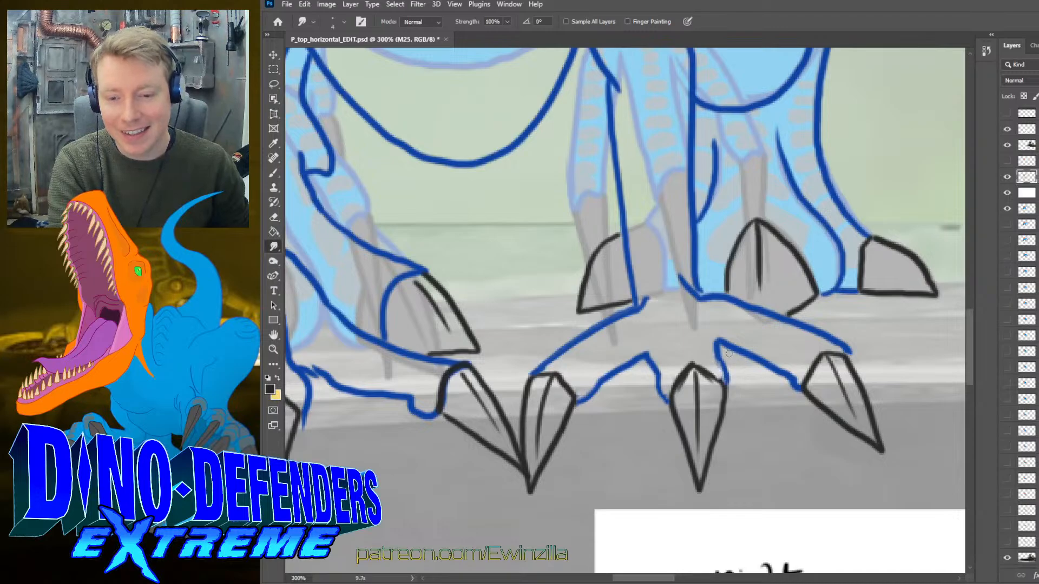
left_click_drag(793, 385, 784, 368)
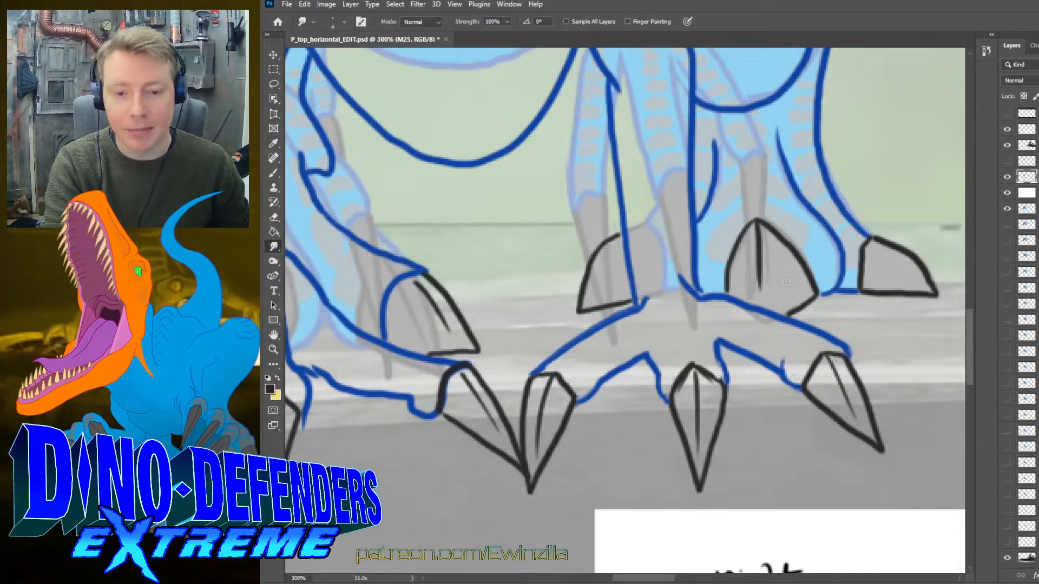
mouse_move(697, 280)
left_mouse_down()
mouse_move(703, 298)
mouse_move(695, 257)
mouse_move(701, 266)
left_mouse_up()
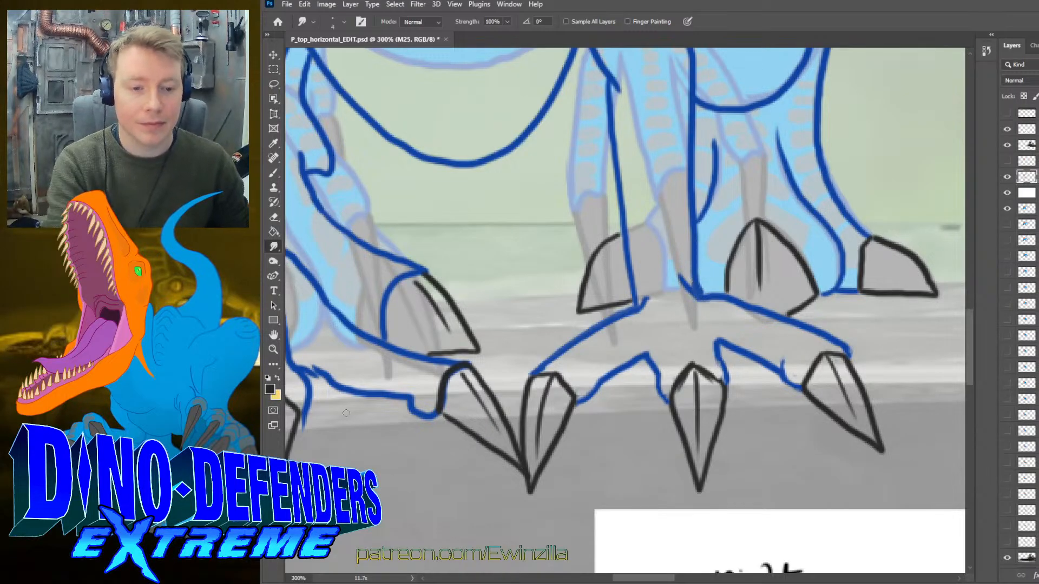
left_click_drag(296, 370, 346, 380)
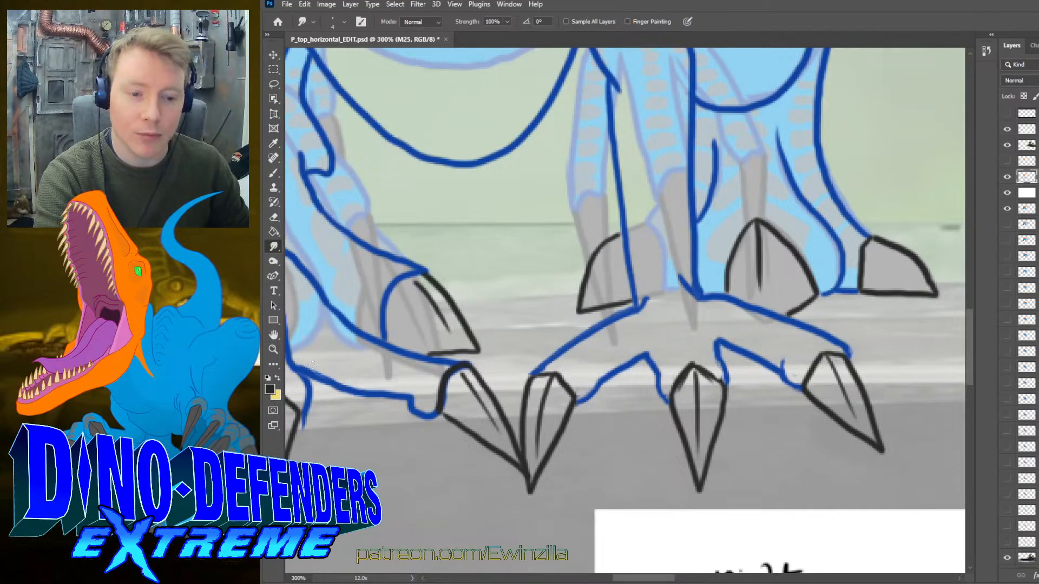
- Try to smudge the inner and outer tail outlines near the bush into a tighter downward curve
left_click(273, 349)
left_click(602, 21)
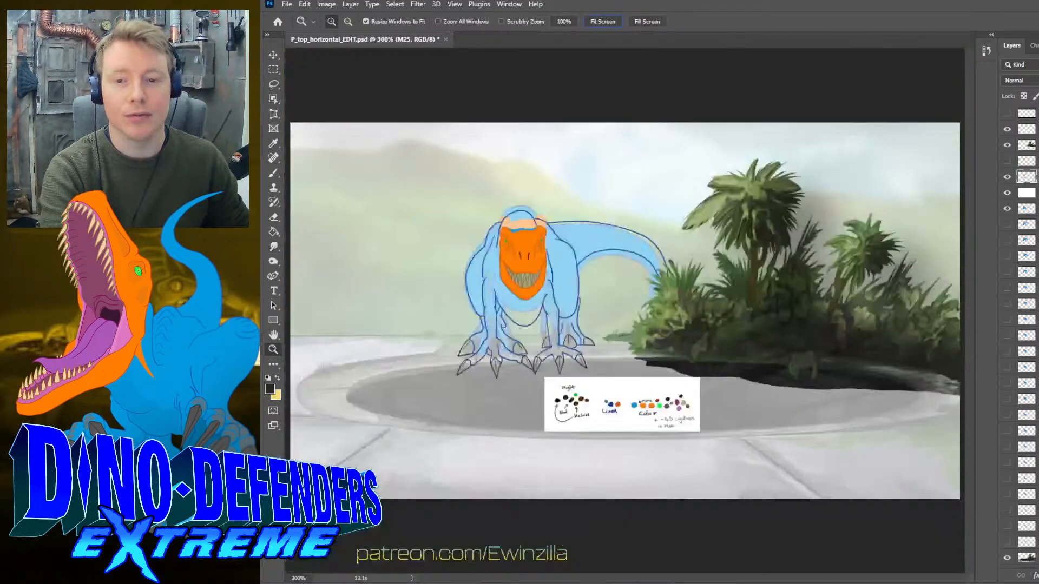
key("ctrl+1")
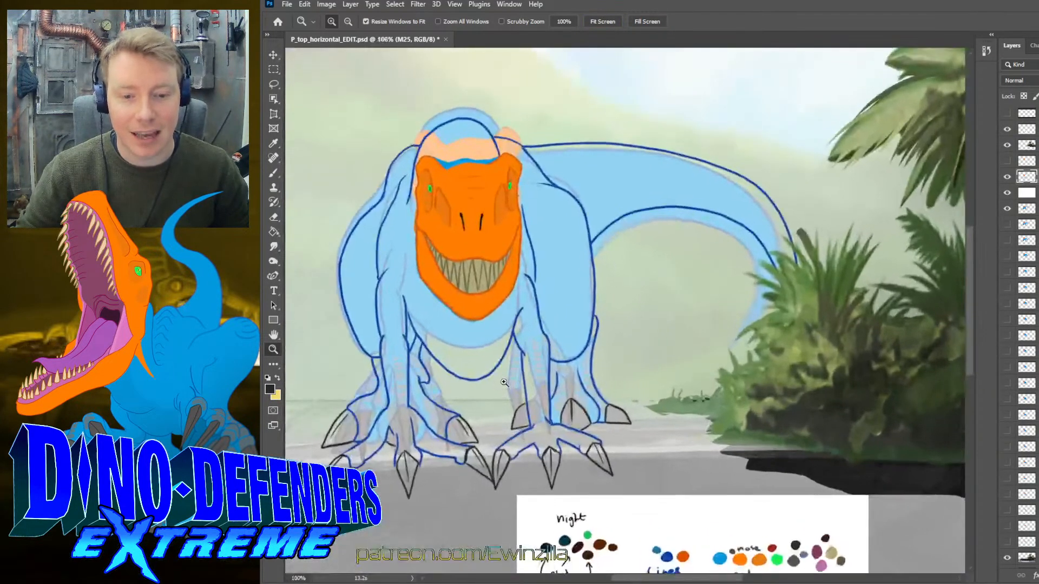
scroll(723, 481, "down", 2)
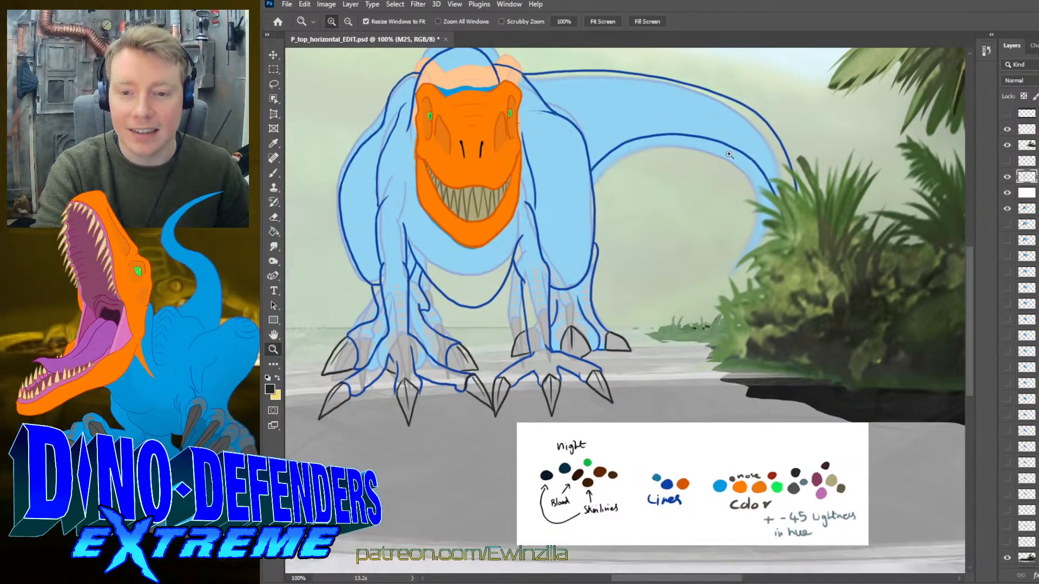
left_click(273, 246)
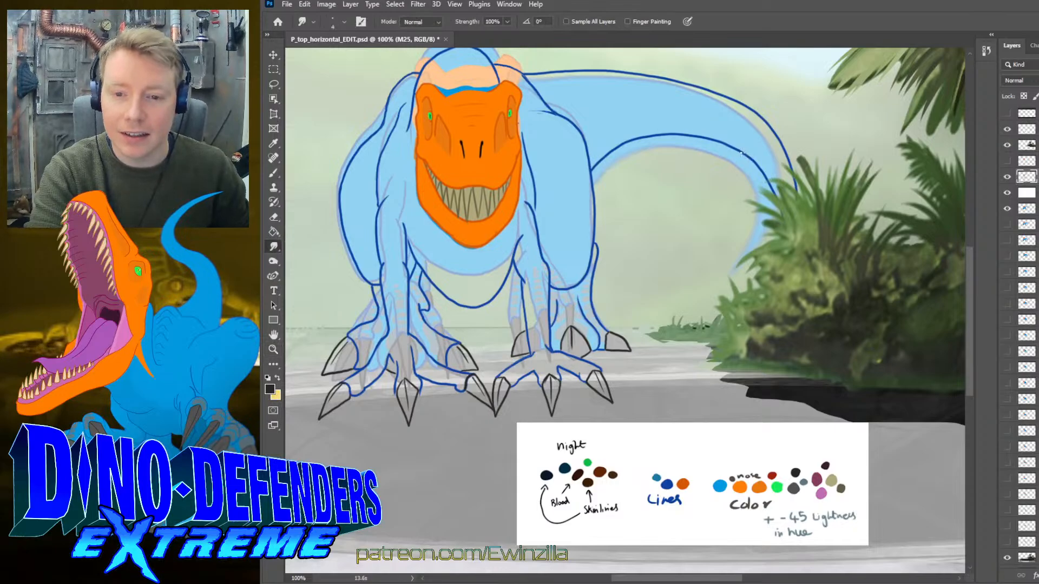
left_click_drag(741, 153, 765, 193)
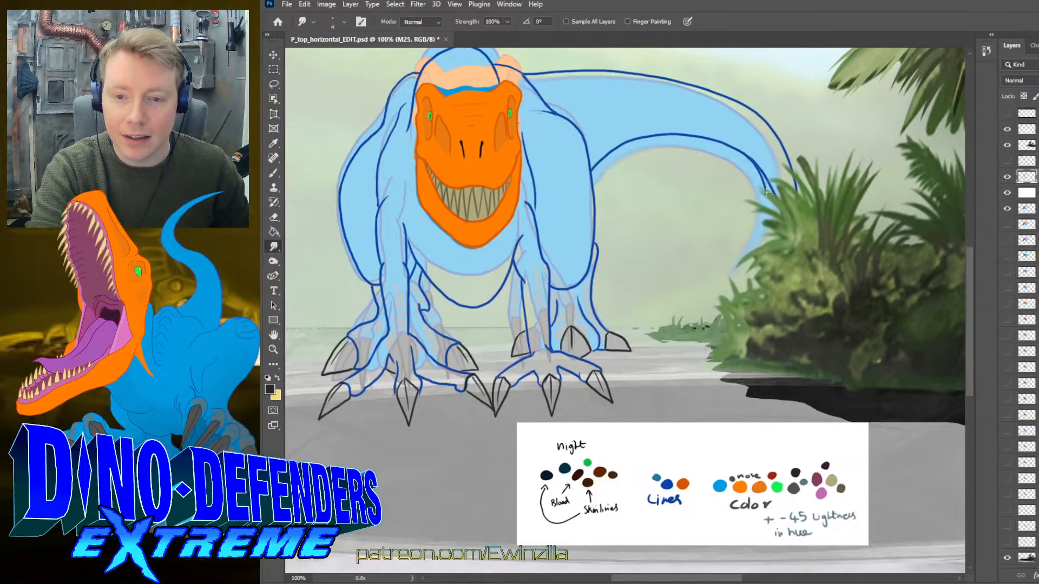
left_click_drag(755, 111, 779, 156)
left_click_drag(760, 116, 777, 163)
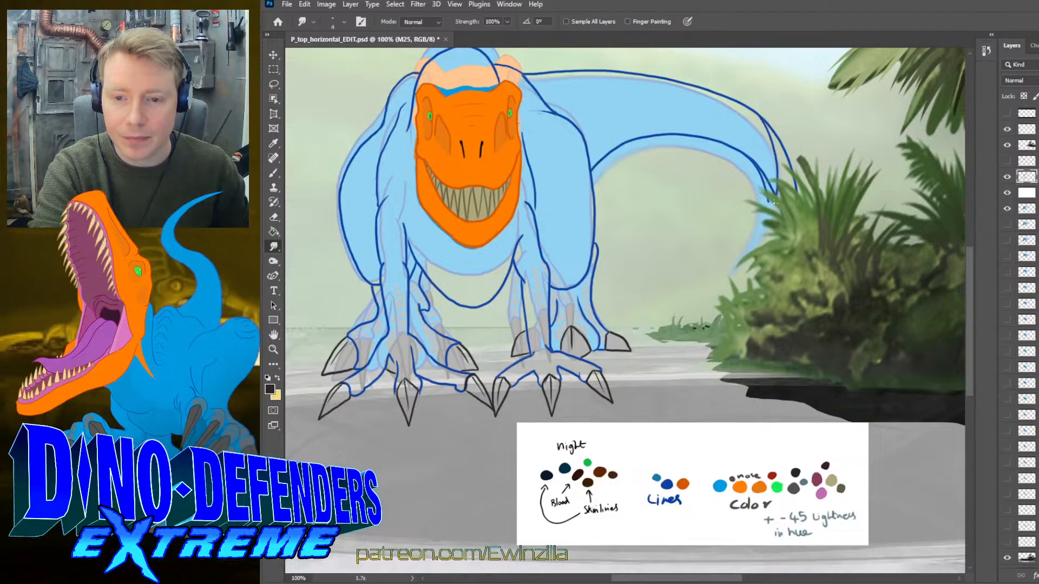
mouse_move(770, 201)
left_mouse_down()
mouse_move(766, 212)
mouse_move(770, 202)
left_mouse_up()
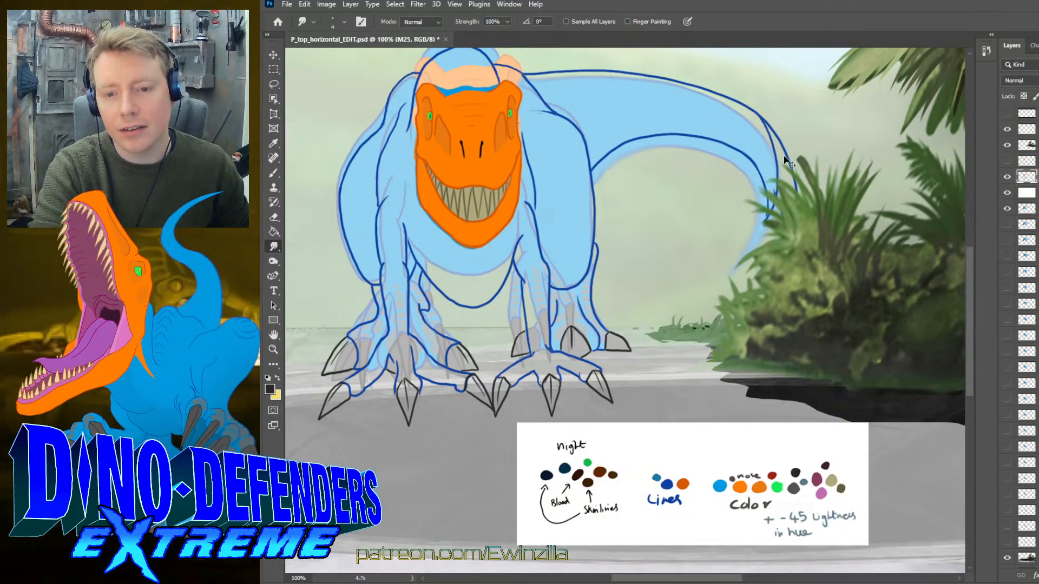
mouse_move(783, 156)
left_mouse_down()
mouse_move(771, 192)
mouse_move(795, 121)
left_mouse_up()
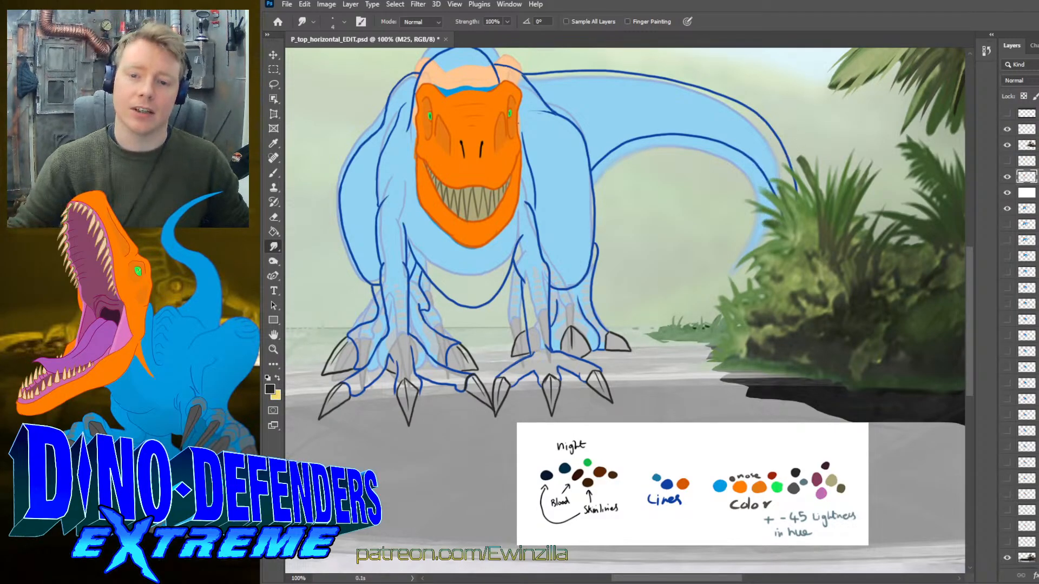
- Add a new empty layer directly below M25
scroll(754, 580, "up", 3)
scroll(753, 580, "left", 3)
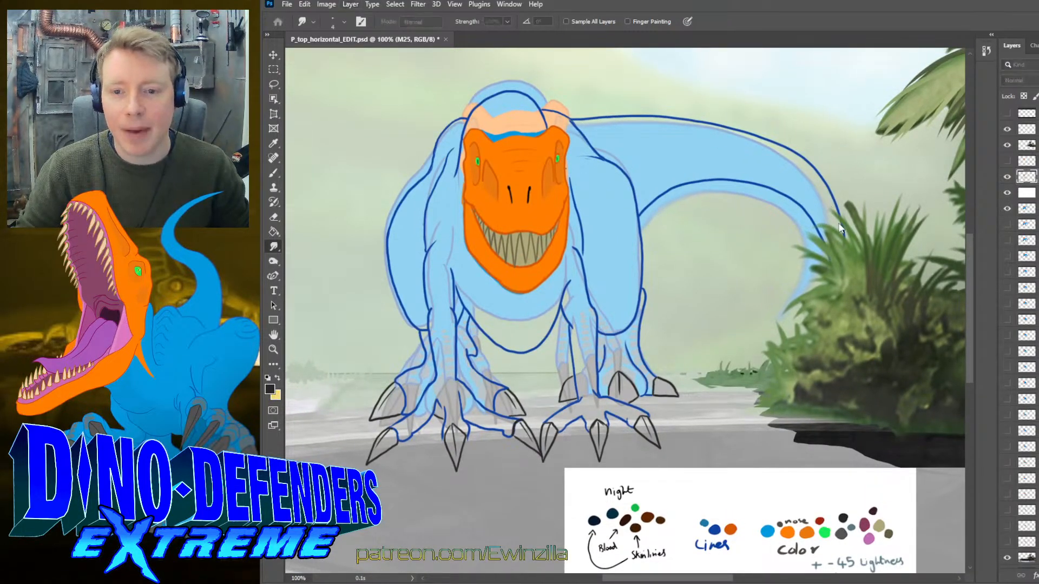
key("ctrl+shift+alt+n")
key("alt+bracketleft")
scroll(753, 373, "down", 2)
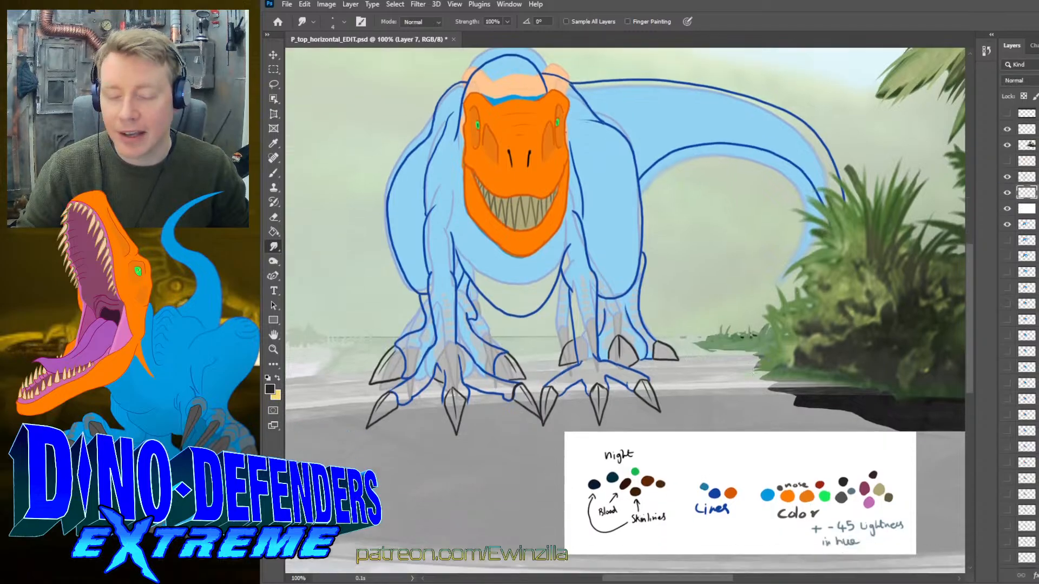
- Sample the black of the claw outlines and paint a small pointed claw below the hooked blue line behind the left-hand front leg
left_click(273, 144)
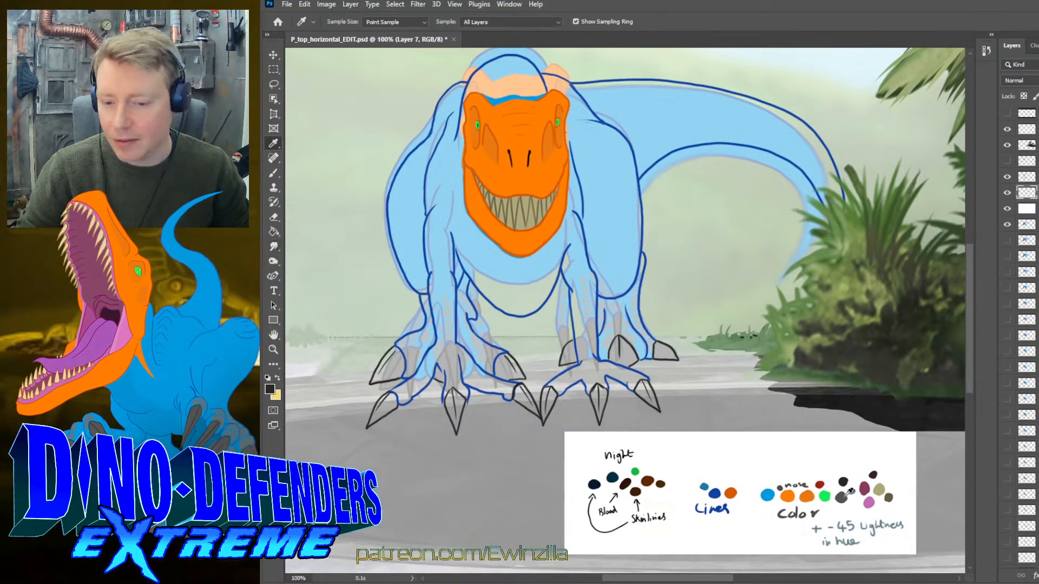
left_click(841, 495)
key("z")
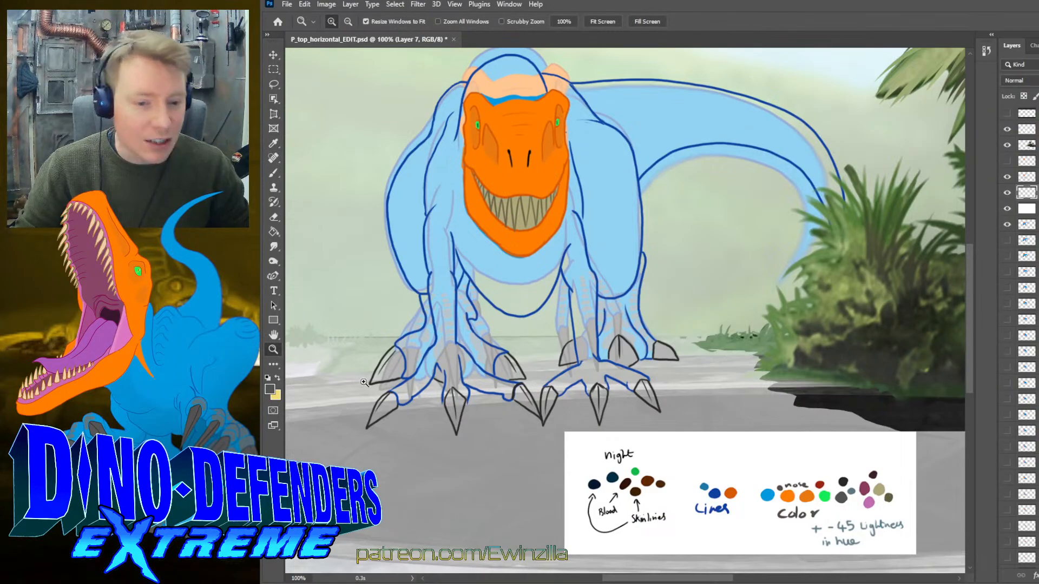
left_click(365, 383)
left_click(273, 144)
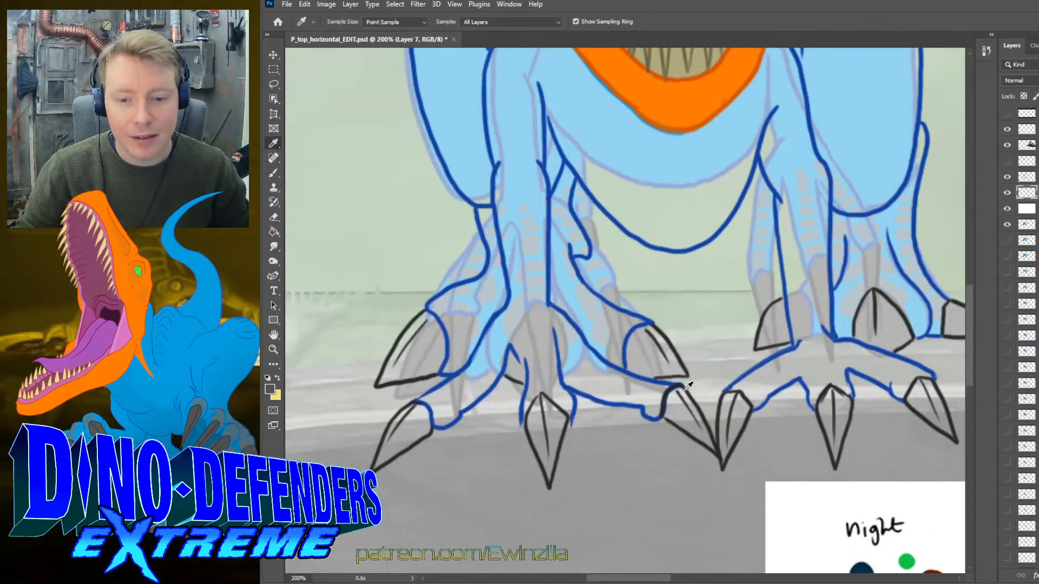
left_click(750, 404)
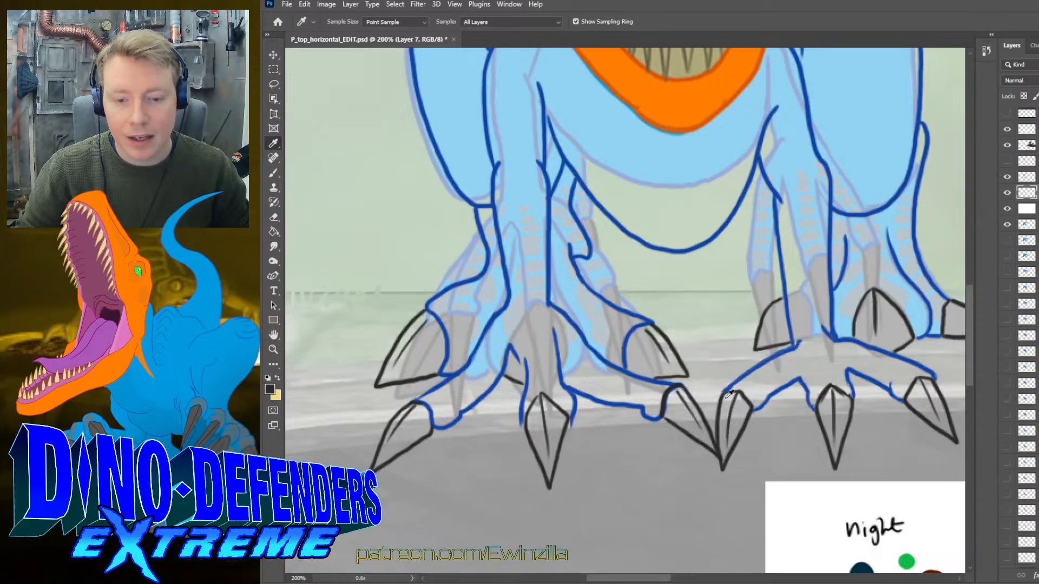
left_click(267, 174)
mouse_move(586, 258)
left_mouse_down()
mouse_move(592, 277)
mouse_move(579, 268)
left_mouse_up()
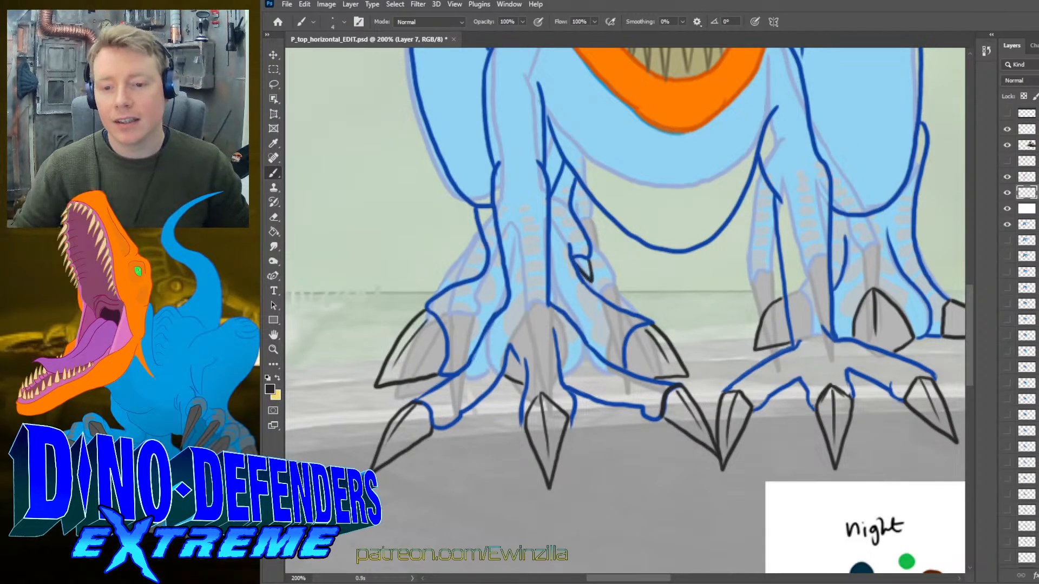
- Sample the dark grey from the Color reference swatches and brush it inside the small new claw behind the left-hand front leg
left_click(275, 349)
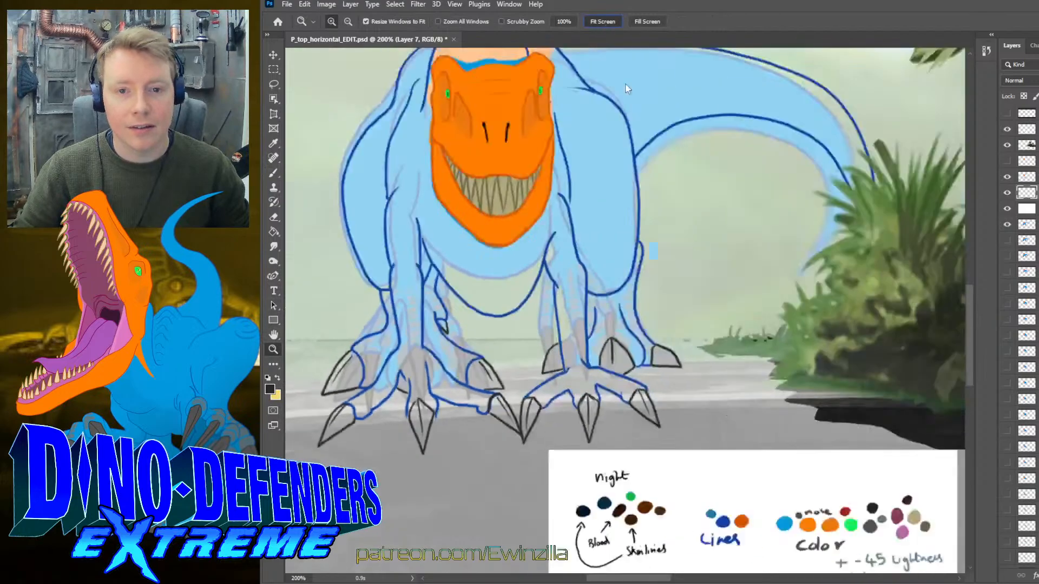
scroll(609, 411, "down", 4)
scroll(609, 410, "up", 2)
scroll(609, 410, "up", 1)
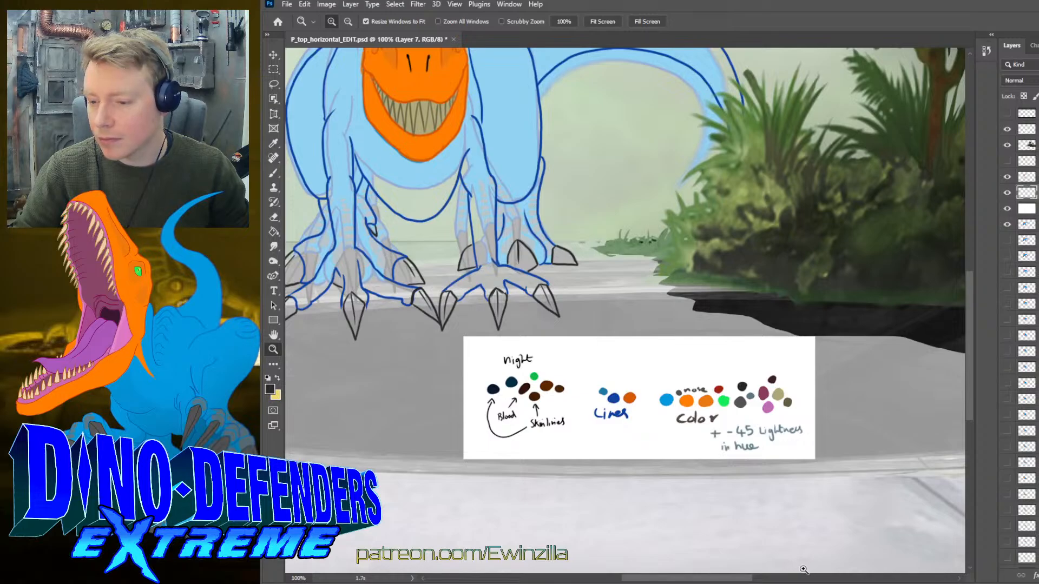
left_click_drag(744, 582, 718, 582)
scroll(699, 554, "up", 5)
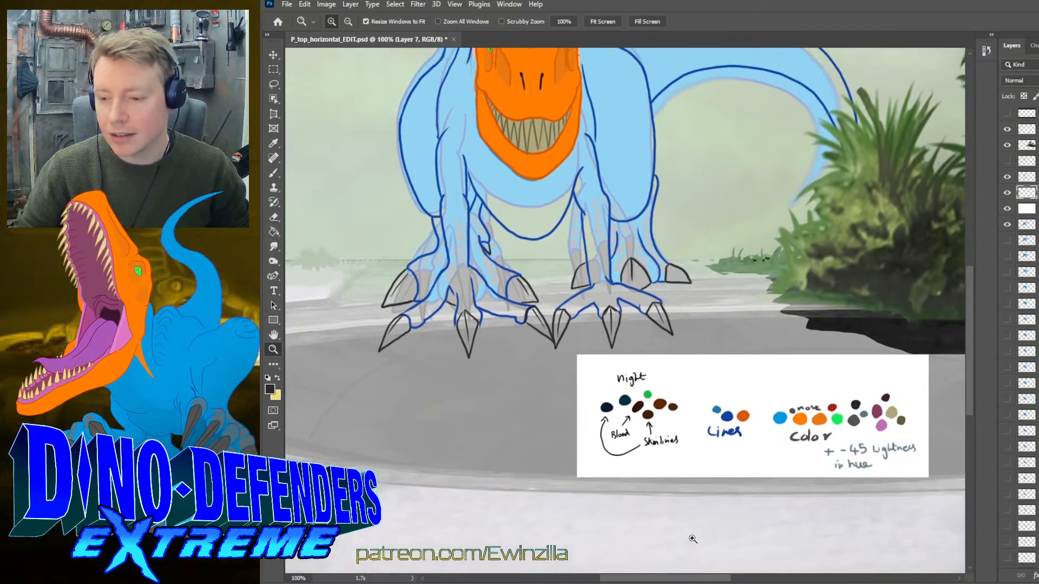
left_click(274, 143)
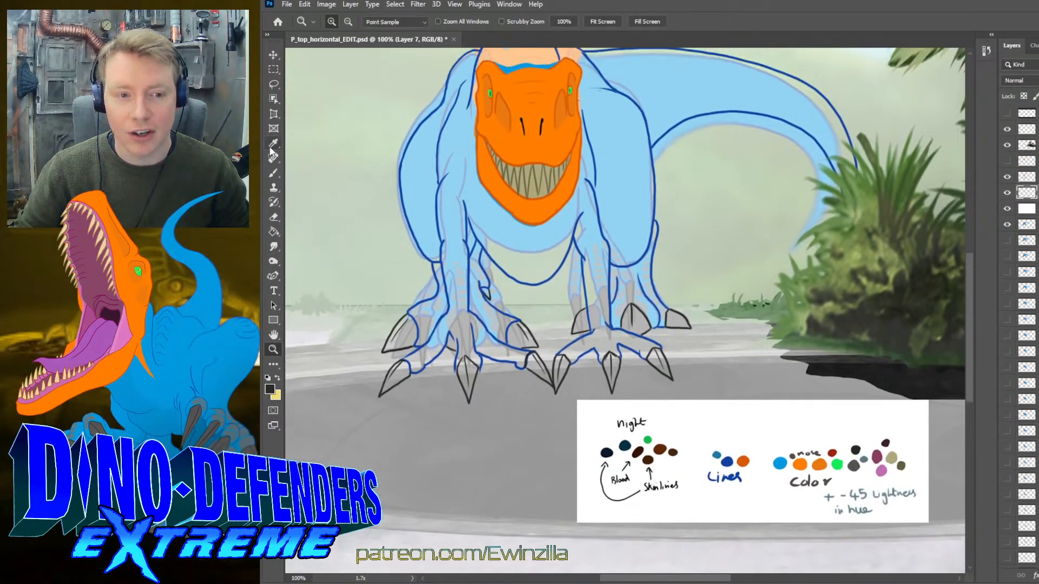
left_click(861, 464)
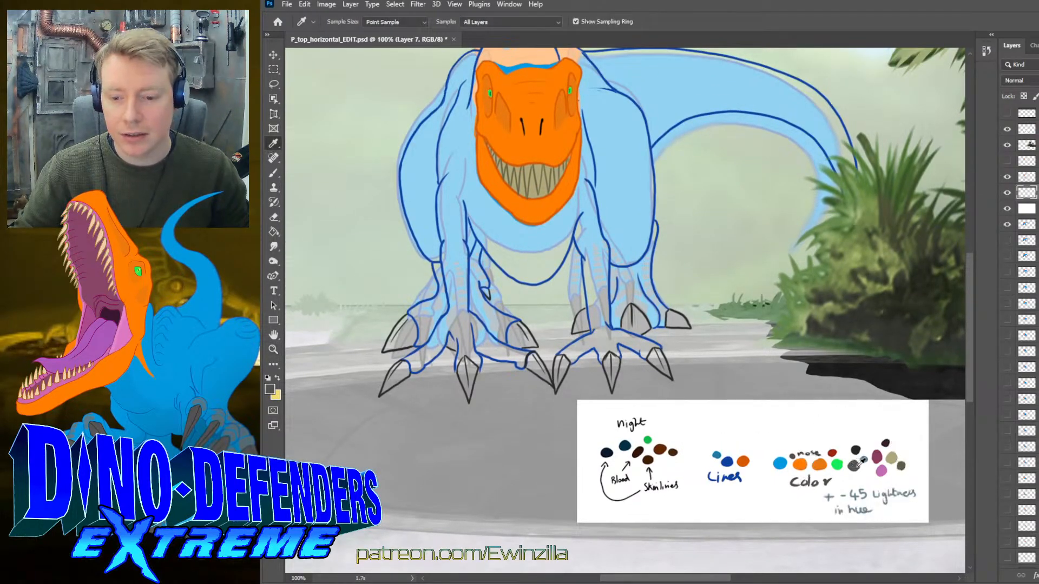
key("z")
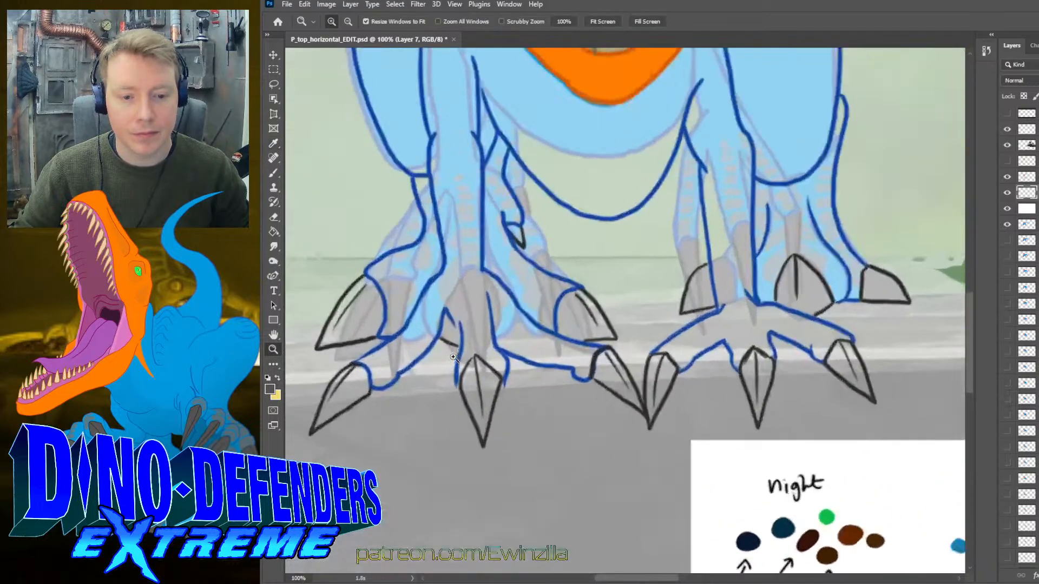
left_click(455, 356)
scroll(645, 567, "left", 2)
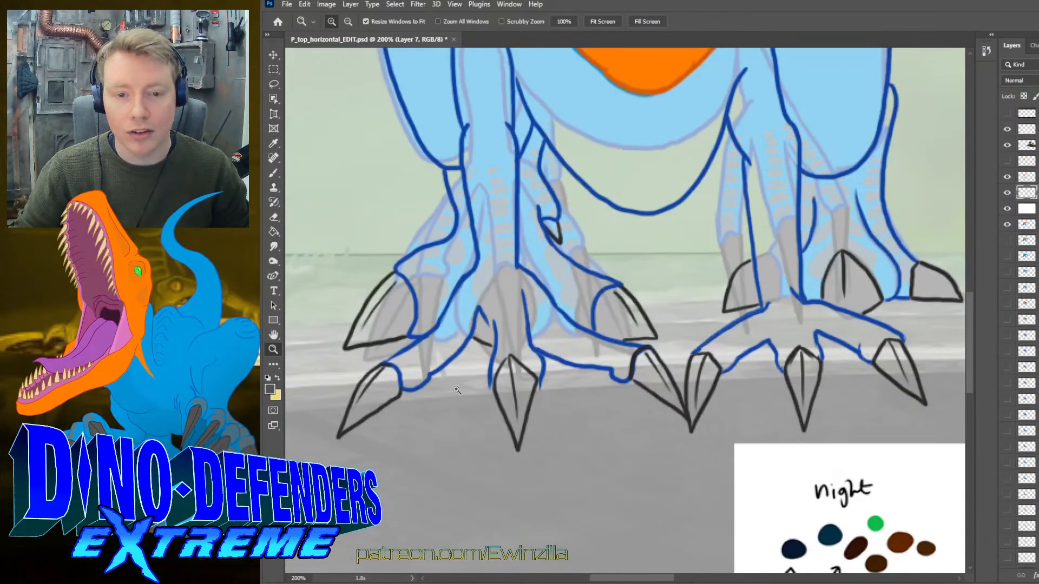
left_click(273, 174)
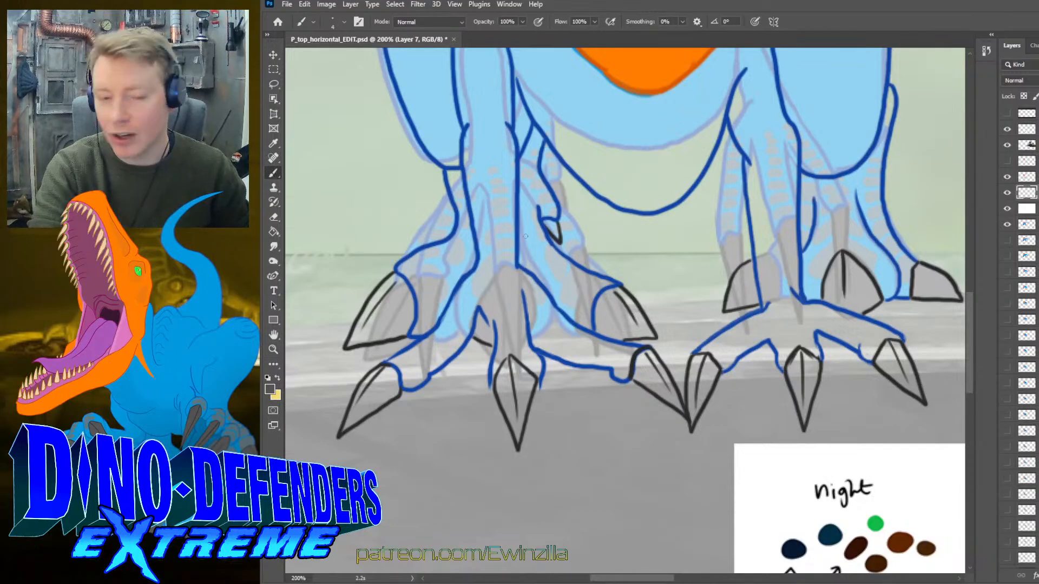
left_click_drag(547, 224, 559, 239)
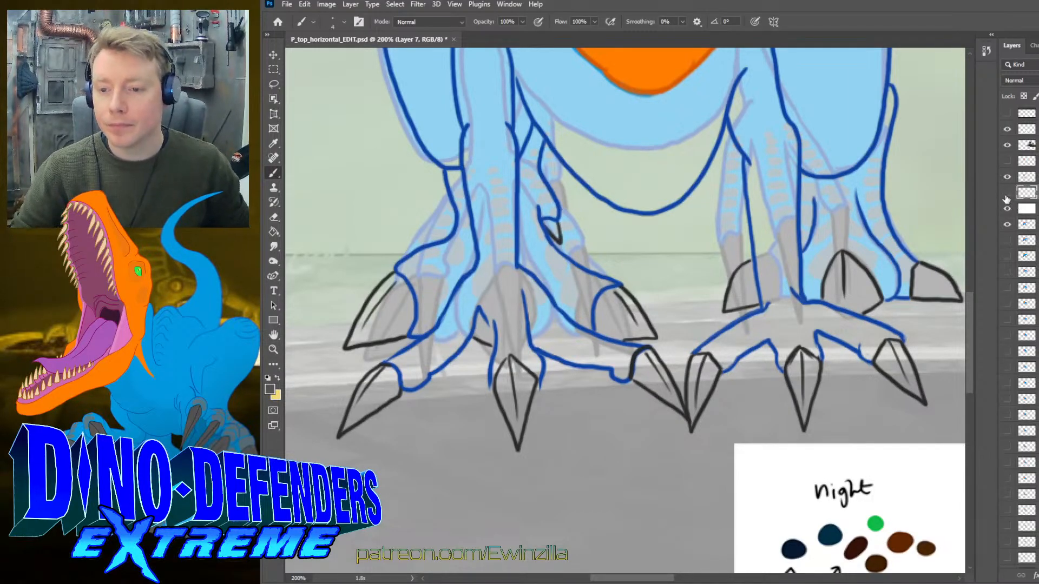
- Toggle the new claw layer's visibility to check the small claw, and deselect the layer
left_click(1007, 177)
left_click(1007, 177)
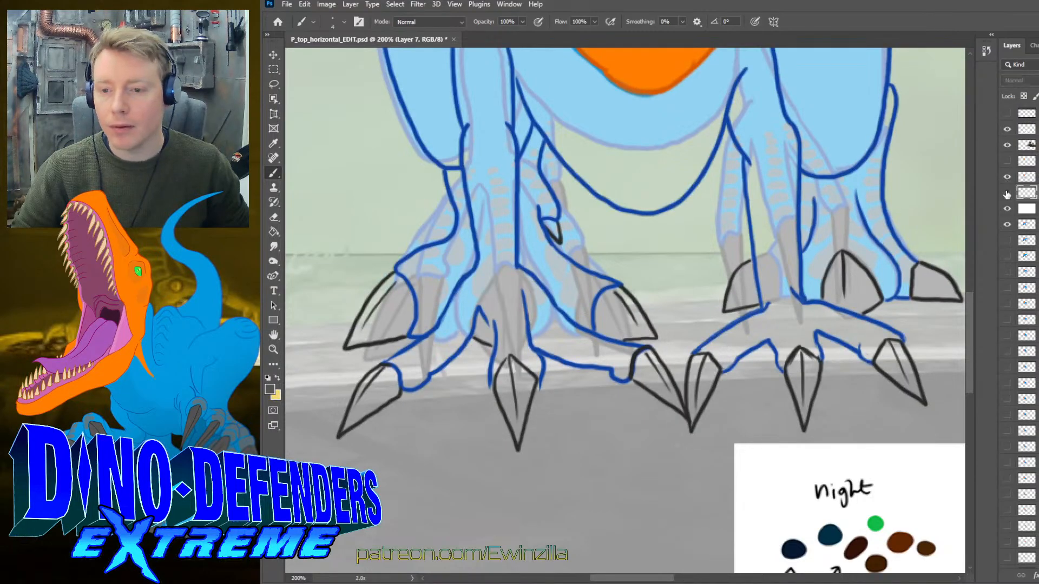
left_click(1026, 192, "ctrl")
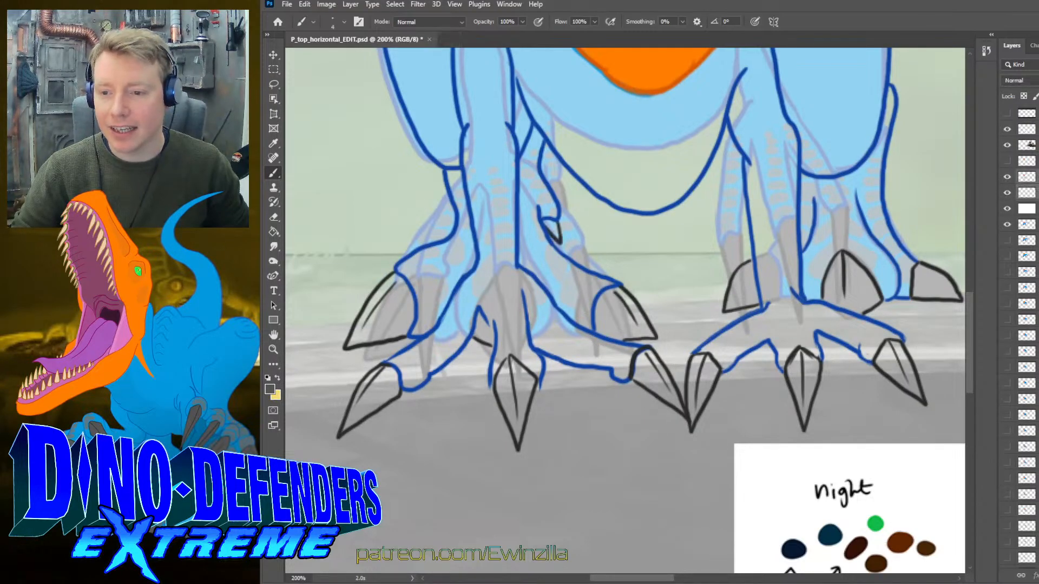
- Merge the small claw's layer into M25 and add a new empty layer directly below M25
key("ctrl+e")
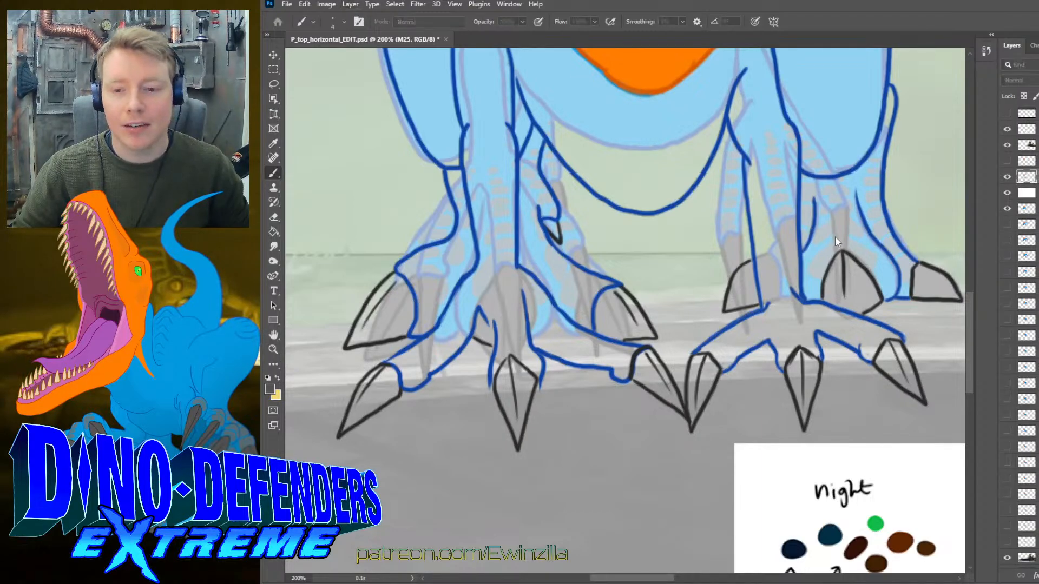
key("ctrl+shift+alt+n")
key("ctrl+bracketleft")
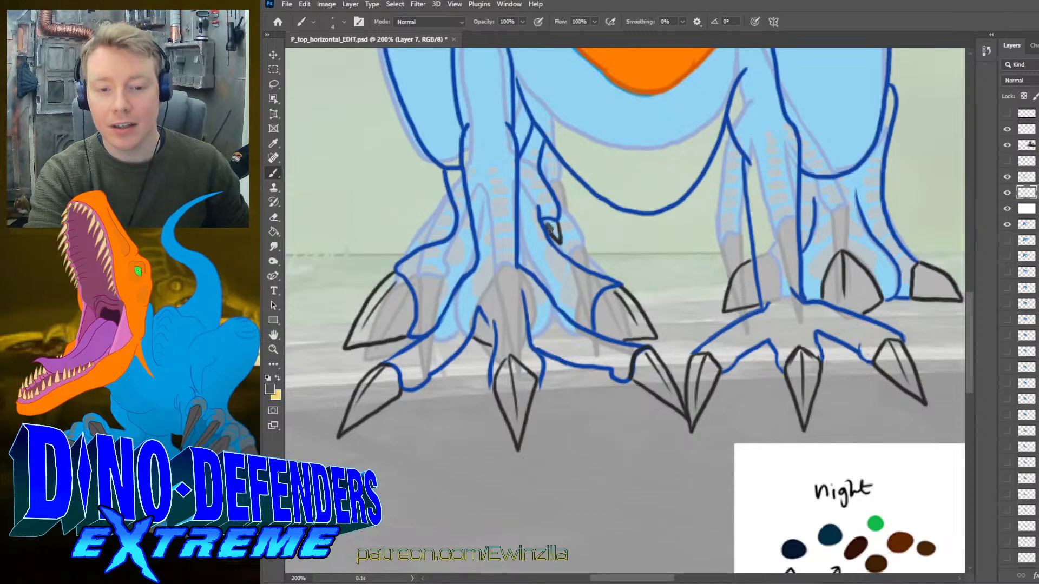
- Brush dark grey into the small hooked claw, the sliver between the front toes and the two rear claws of the left-hand feet
left_click_drag(548, 223, 558, 240)
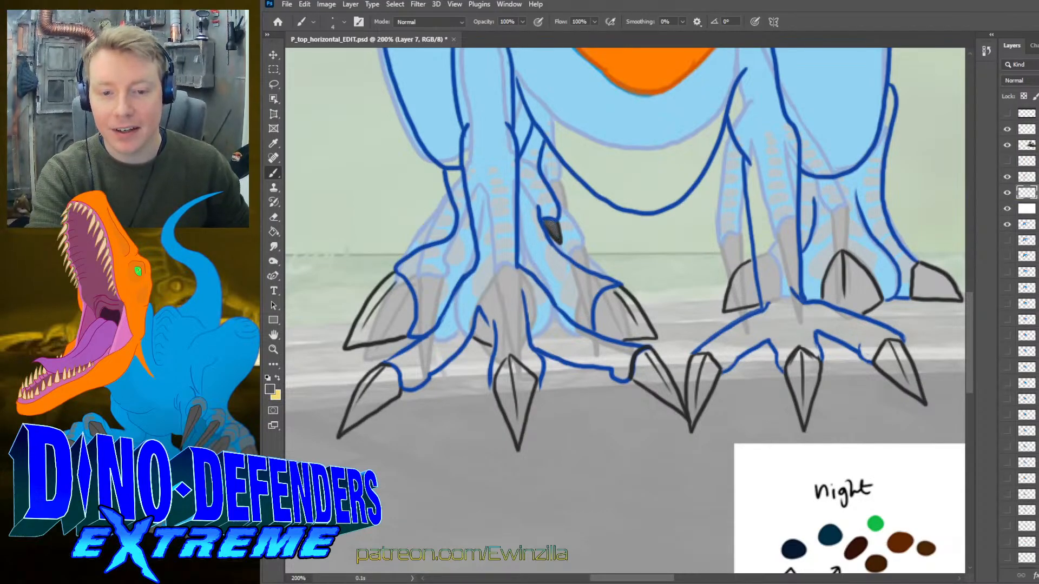
mouse_move(480, 318)
left_mouse_down()
mouse_move(490, 344)
mouse_move(487, 322)
mouse_move(480, 335)
left_mouse_up()
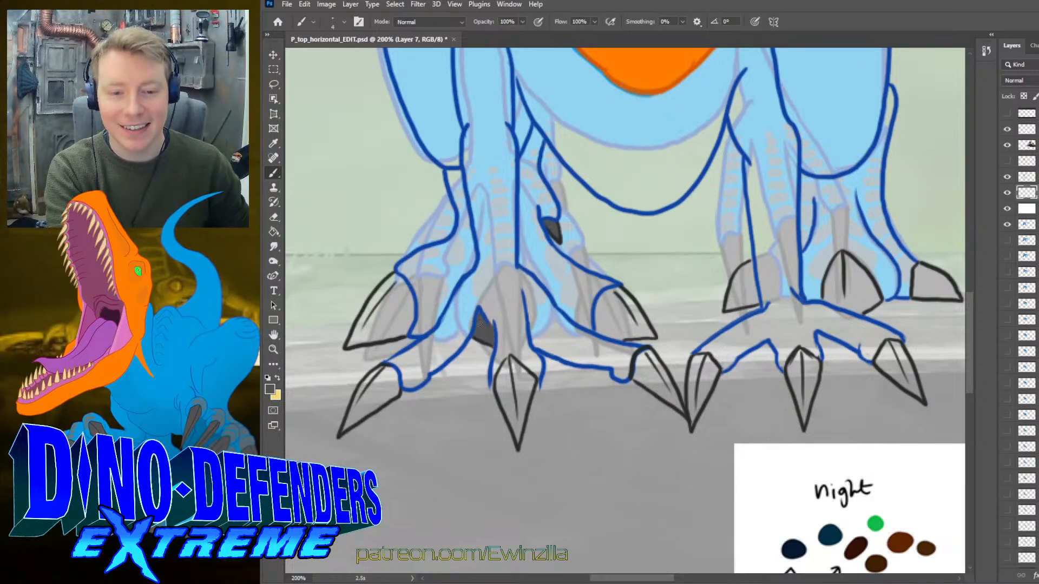
mouse_move(618, 292)
left_mouse_down()
mouse_move(599, 325)
mouse_move(598, 309)
mouse_move(600, 331)
mouse_move(608, 328)
left_mouse_up()
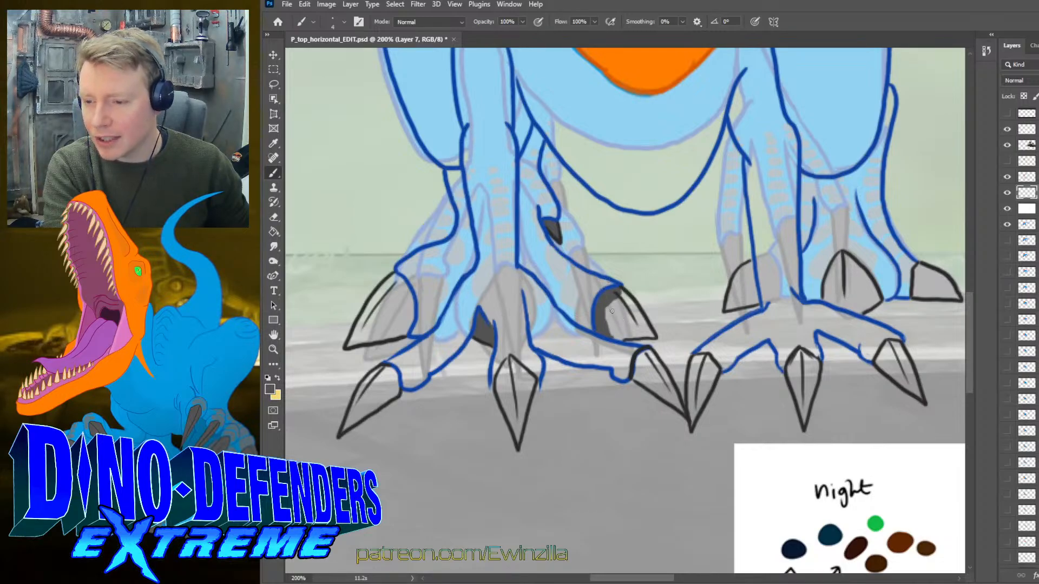
mouse_move(615, 322)
left_mouse_down()
mouse_move(625, 297)
mouse_move(653, 337)
mouse_move(613, 337)
mouse_move(644, 335)
mouse_move(641, 320)
mouse_move(611, 334)
mouse_move(631, 307)
mouse_move(606, 319)
mouse_move(618, 296)
left_mouse_up()
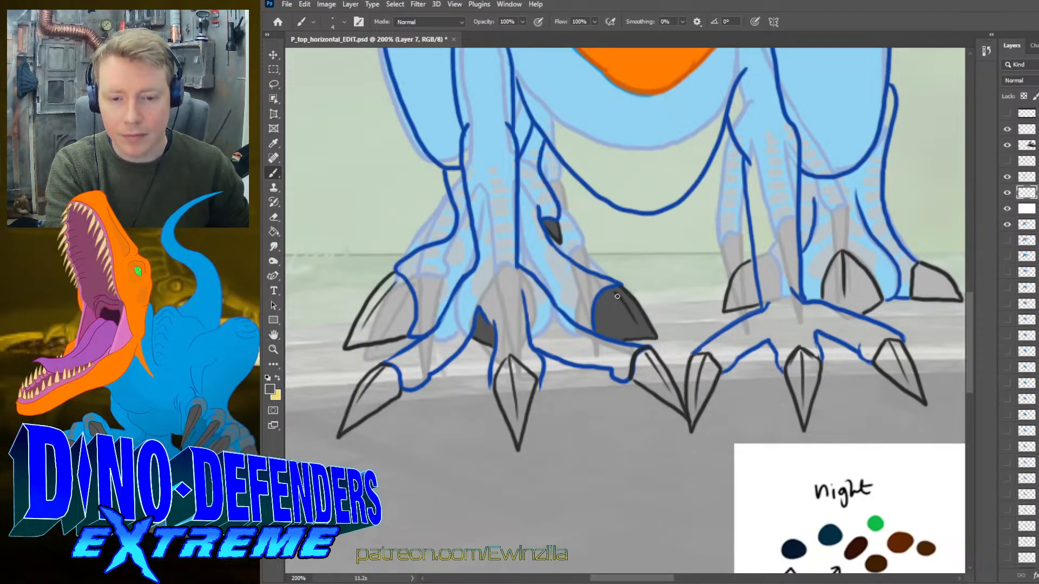
mouse_move(364, 328)
left_mouse_down()
mouse_move(350, 336)
mouse_move(406, 329)
mouse_move(412, 306)
mouse_move(398, 279)
mouse_move(360, 322)
mouse_move(383, 292)
mouse_move(379, 317)
mouse_move(397, 319)
mouse_move(401, 303)
mouse_move(387, 325)
mouse_move(397, 317)
mouse_move(399, 330)
left_mouse_up()
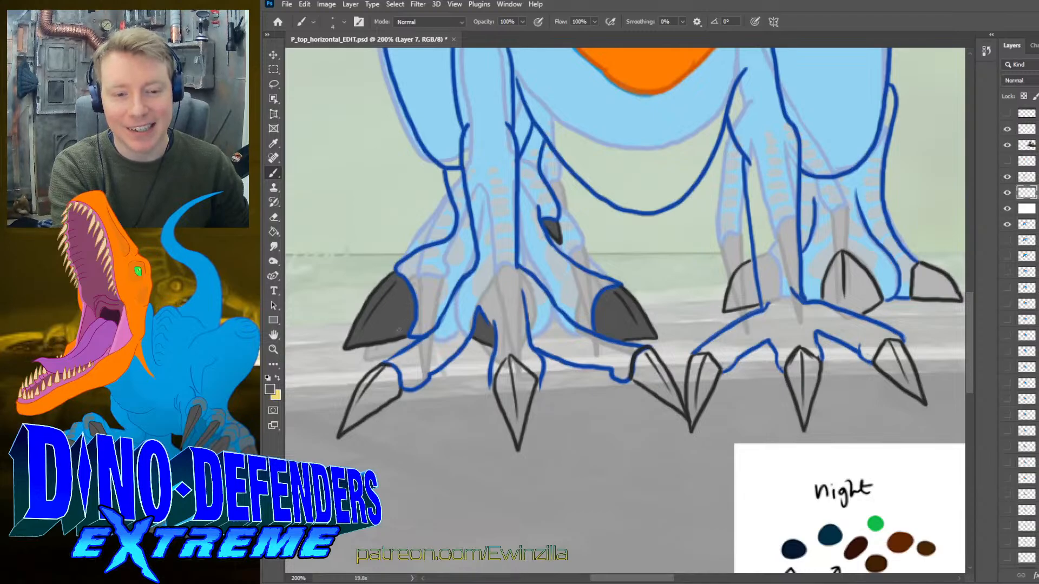
key("r")
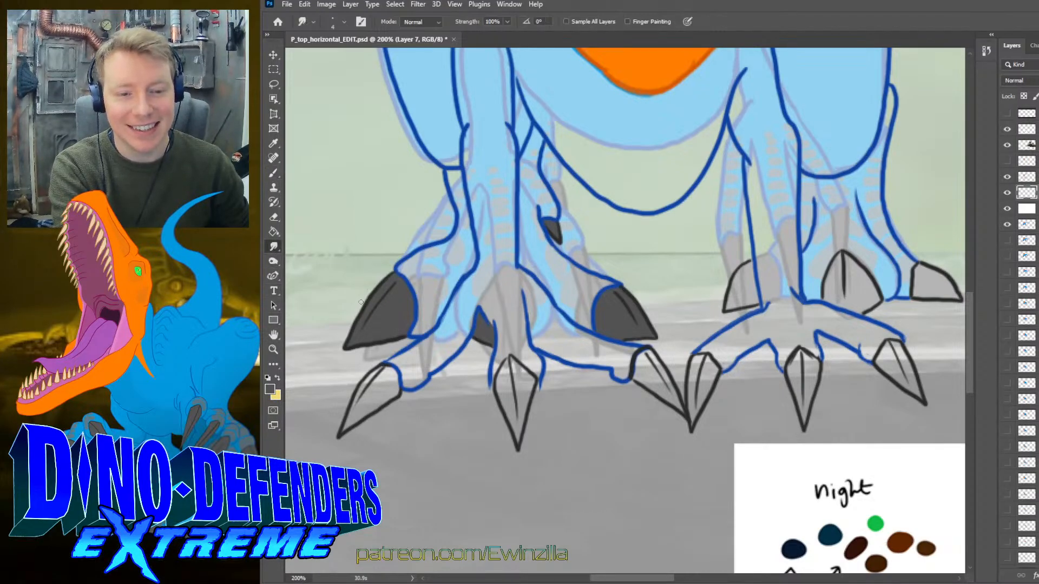
key("b")
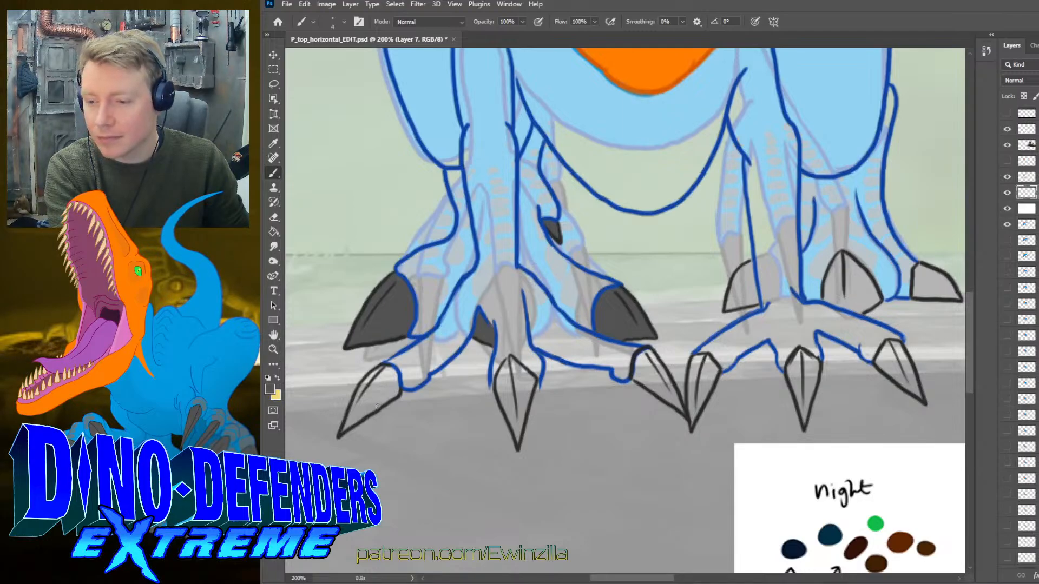
- Fill the six front claws across the left-hand and right-hand front feet with dark grey
mouse_move(379, 381)
left_mouse_down()
mouse_move(370, 374)
mouse_move(393, 372)
mouse_move(398, 392)
mouse_move(355, 427)
mouse_move(354, 398)
mouse_move(372, 373)
mouse_move(378, 403)
mouse_move(391, 378)
left_mouse_up()
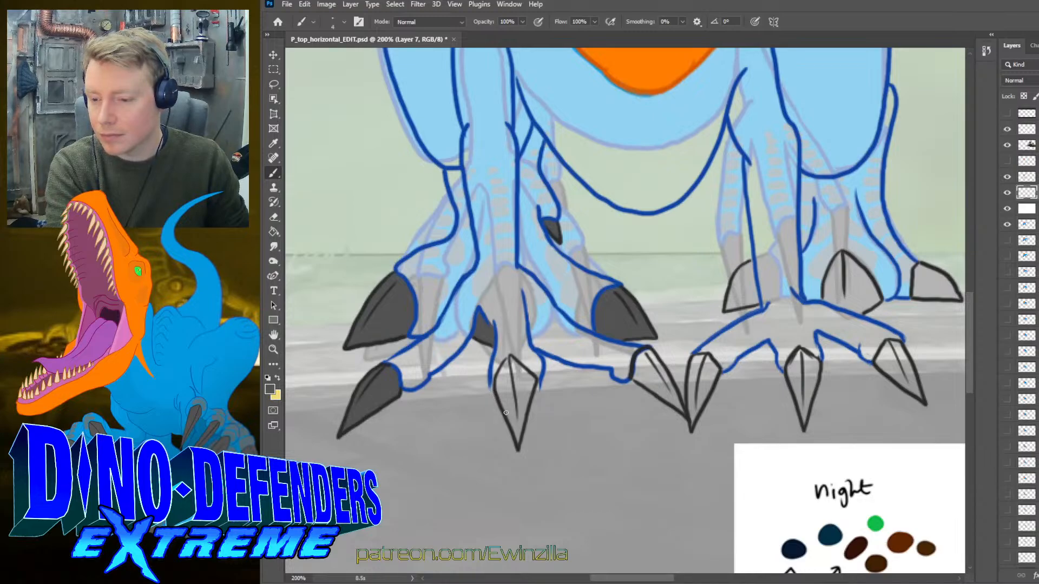
mouse_move(507, 398)
left_mouse_down()
mouse_move(504, 371)
mouse_move(506, 409)
mouse_move(503, 358)
mouse_move(531, 381)
mouse_move(518, 433)
mouse_move(514, 370)
mouse_move(522, 401)
mouse_move(527, 379)
left_mouse_up()
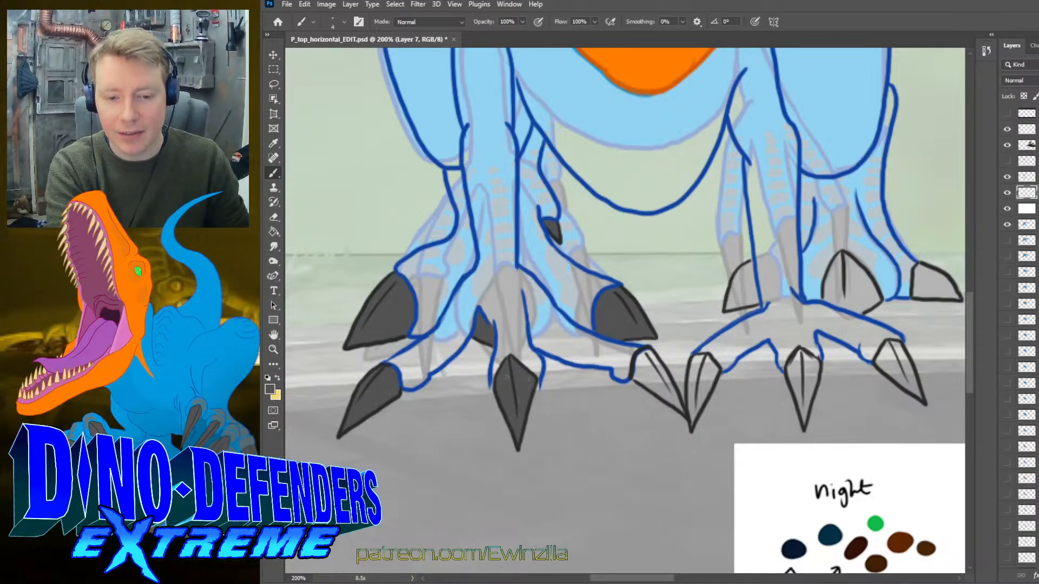
mouse_move(647, 358)
left_mouse_down()
mouse_move(640, 377)
mouse_move(674, 400)
mouse_move(652, 358)
mouse_move(657, 387)
mouse_move(650, 367)
mouse_move(645, 378)
mouse_move(695, 373)
mouse_move(690, 401)
mouse_move(714, 361)
mouse_move(713, 387)
mouse_move(712, 372)
left_mouse_up()
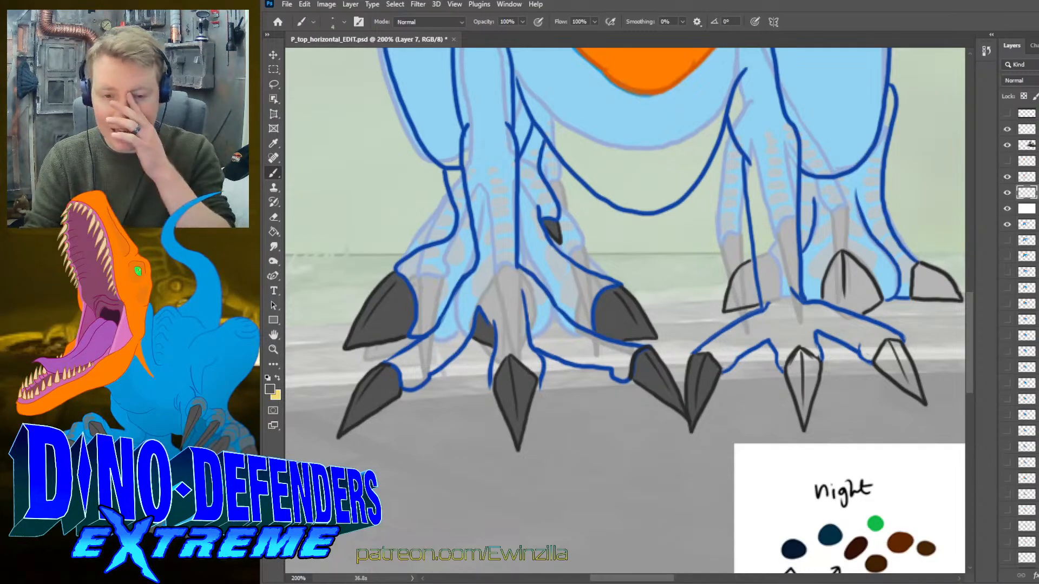
mouse_move(795, 355)
left_mouse_down()
mouse_move(804, 424)
mouse_move(805, 358)
mouse_move(814, 392)
mouse_move(811, 374)
left_mouse_up()
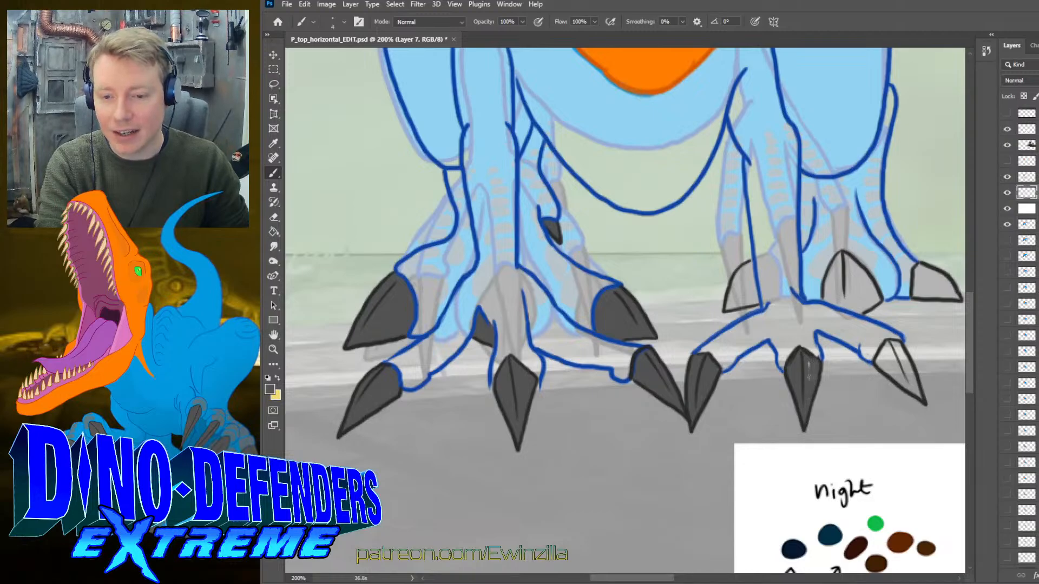
mouse_move(880, 358)
left_mouse_down()
mouse_move(888, 344)
mouse_move(878, 368)
mouse_move(916, 389)
mouse_move(899, 349)
mouse_move(886, 358)
left_mouse_up()
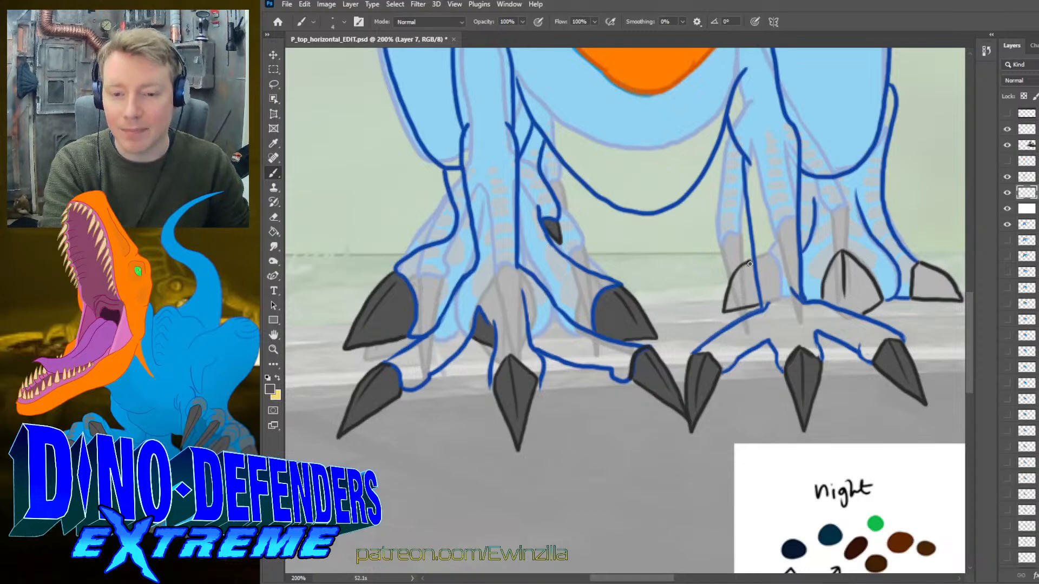
- Fill the three claws behind the right-hand front foot with dark grey
mouse_move(750, 264)
left_mouse_down()
mouse_move(756, 291)
mouse_move(727, 307)
mouse_move(743, 265)
mouse_move(727, 305)
mouse_move(743, 279)
mouse_move(736, 297)
mouse_move(751, 292)
mouse_move(737, 305)
left_mouse_up()
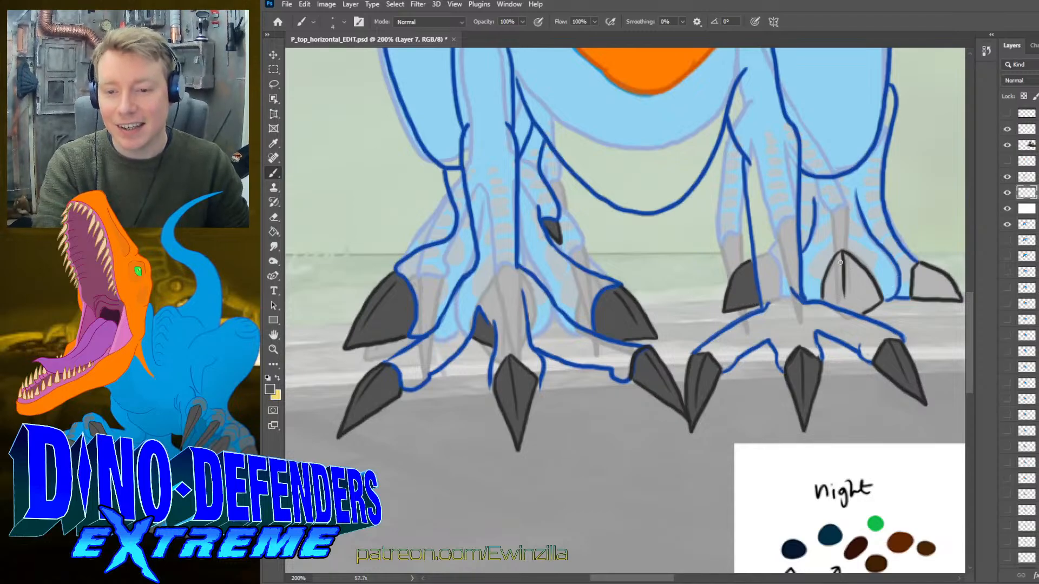
mouse_move(840, 263)
left_mouse_down()
mouse_move(829, 302)
mouse_move(826, 288)
mouse_move(861, 315)
mouse_move(877, 299)
mouse_move(847, 257)
mouse_move(875, 298)
mouse_move(860, 303)
mouse_move(865, 286)
mouse_move(856, 306)
mouse_move(857, 264)
mouse_move(846, 301)
left_mouse_up()
mouse_move(923, 272)
left_mouse_down()
mouse_move(916, 295)
mouse_move(925, 284)
mouse_move(916, 294)
mouse_move(949, 297)
mouse_move(948, 280)
mouse_move(926, 269)
mouse_move(922, 281)
mouse_move(946, 290)
left_mouse_up()
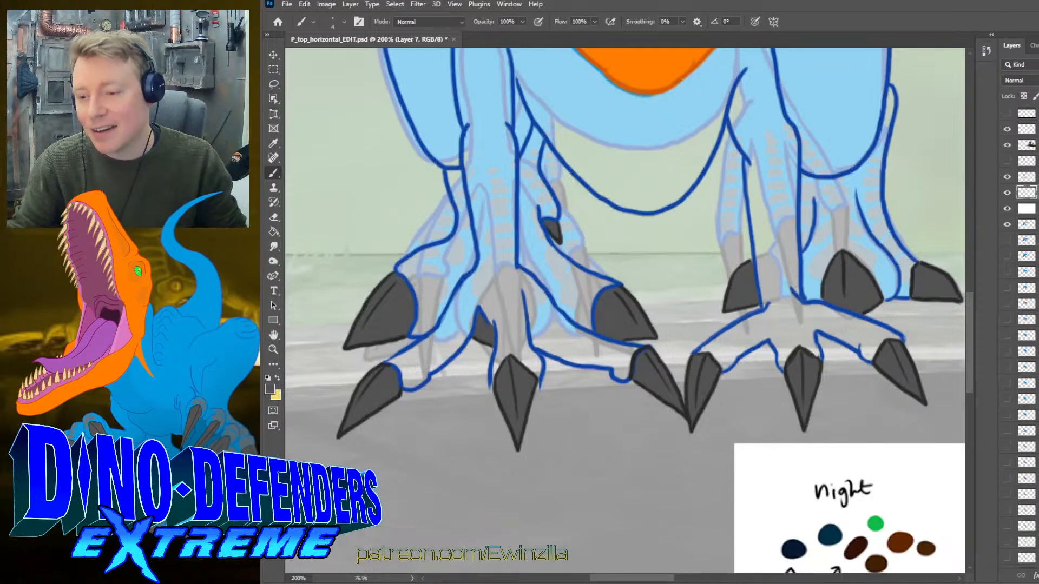
- Sample the blue-grey from the Color reference swatches and return to the feet with the Brush tool
scroll(695, 557, "down", 5)
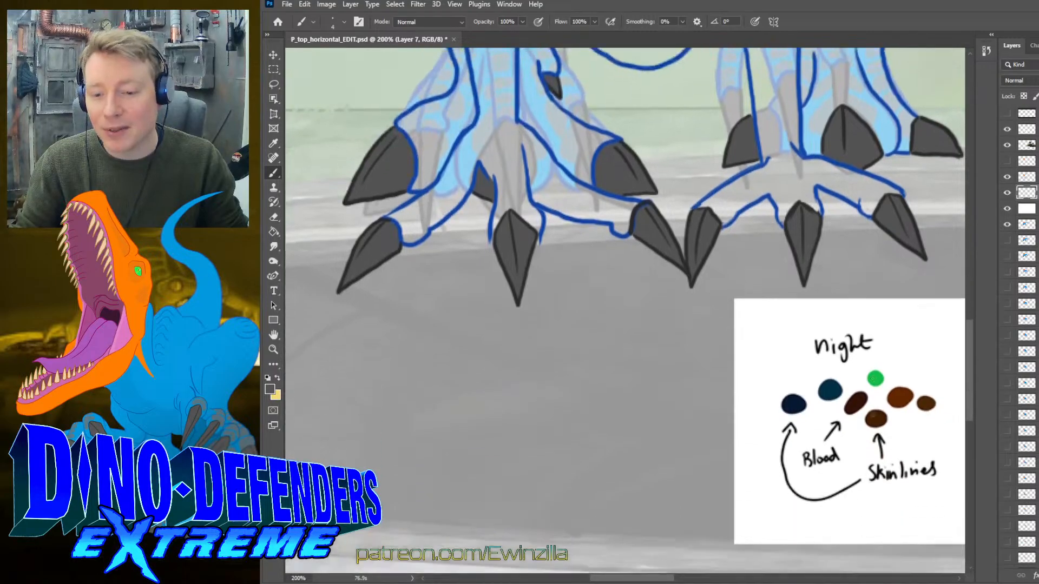
scroll(638, 578, "right", 5)
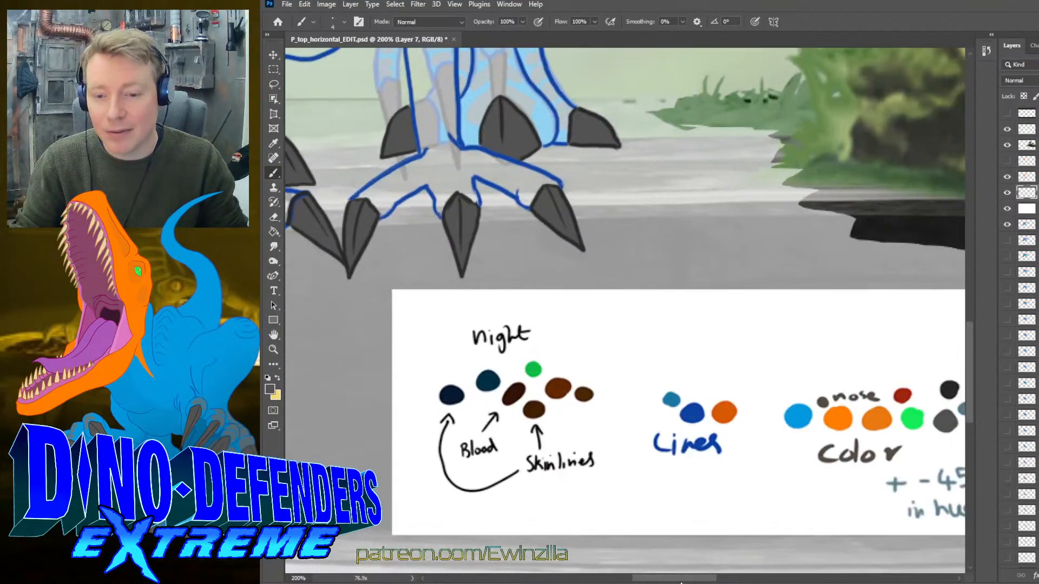
left_click(272, 143)
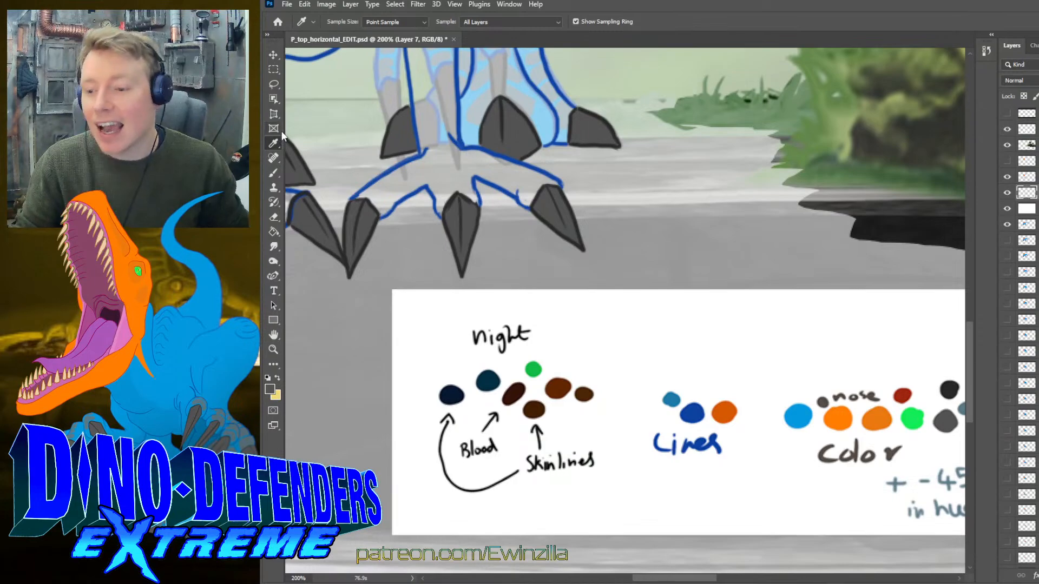
left_click(963, 405)
left_click_drag(700, 579, 657, 580)
scroll(653, 540, "up", 3)
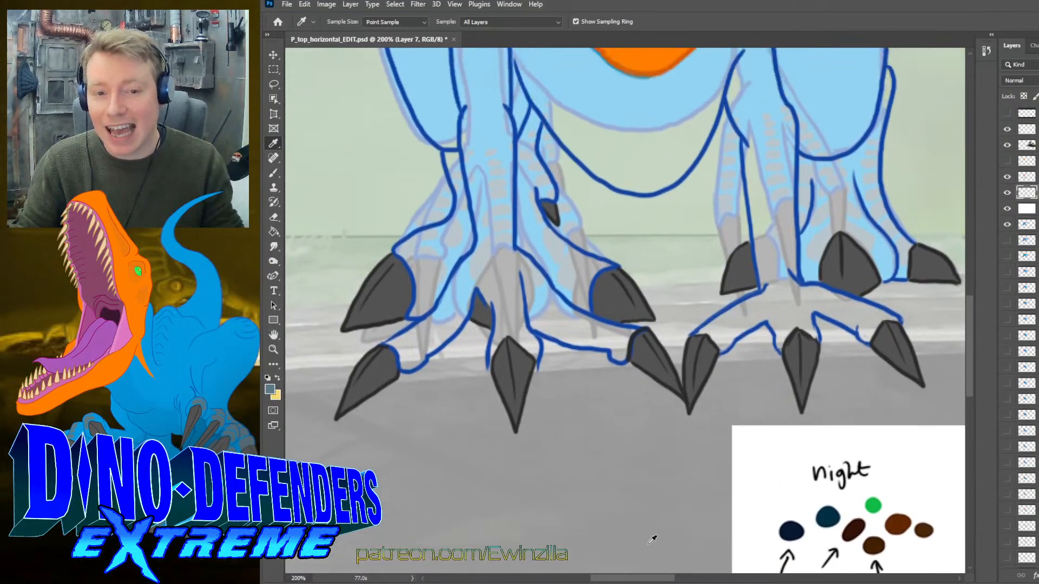
left_click(274, 174)
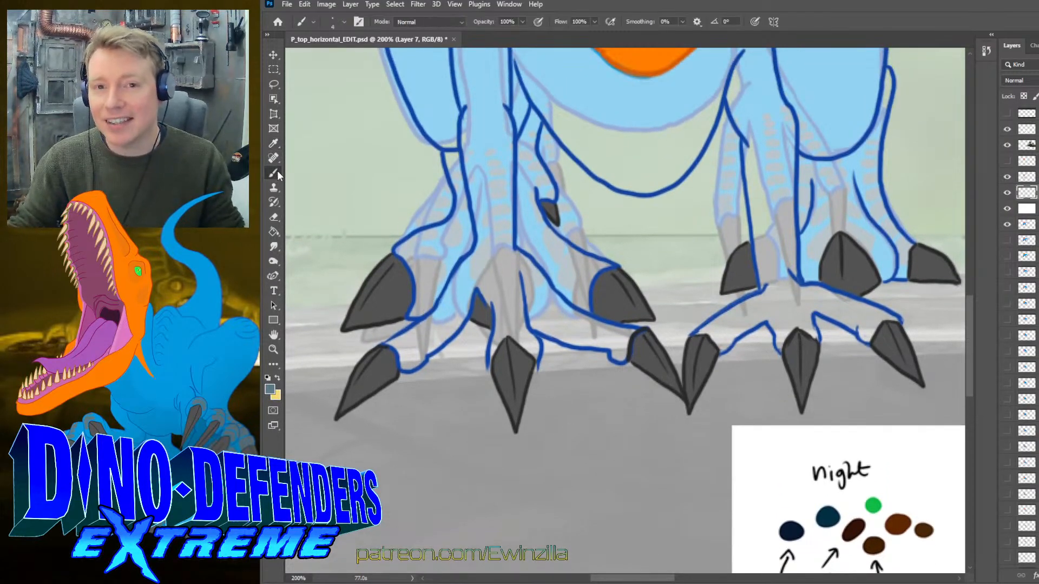
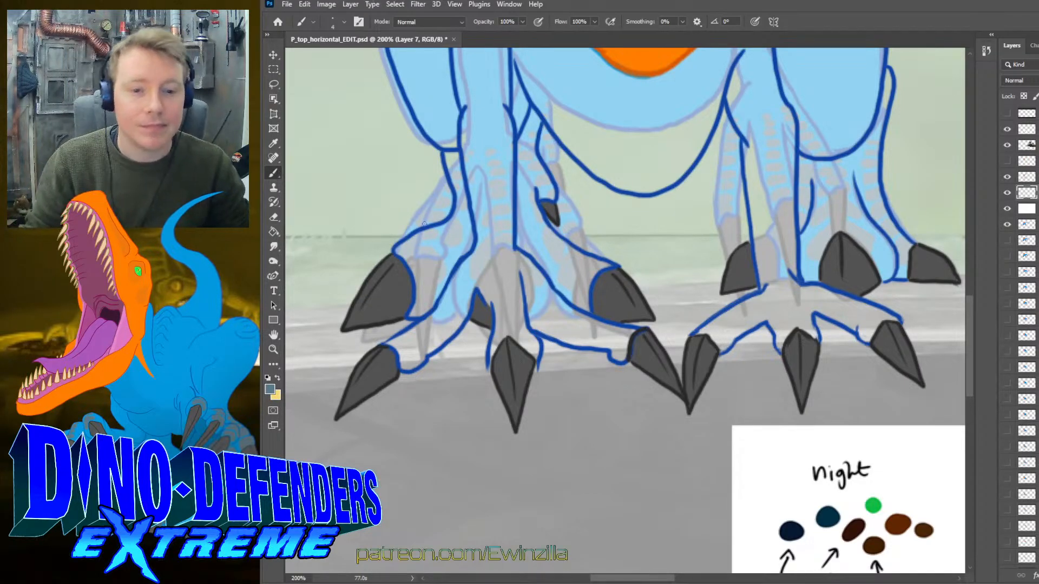
- Toggle the fill layer's visibility to check the claws, and revisit the blue-grey swatch in the Color reference
left_click(1007, 193)
left_click(1007, 192)
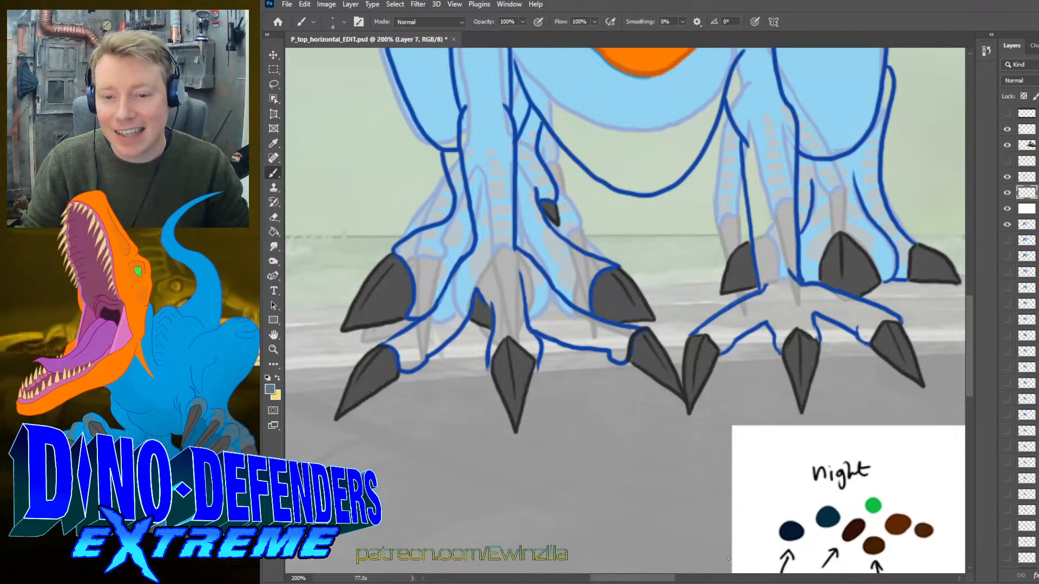
scroll(672, 579, "down", 2)
scroll(682, 568, "right", 5)
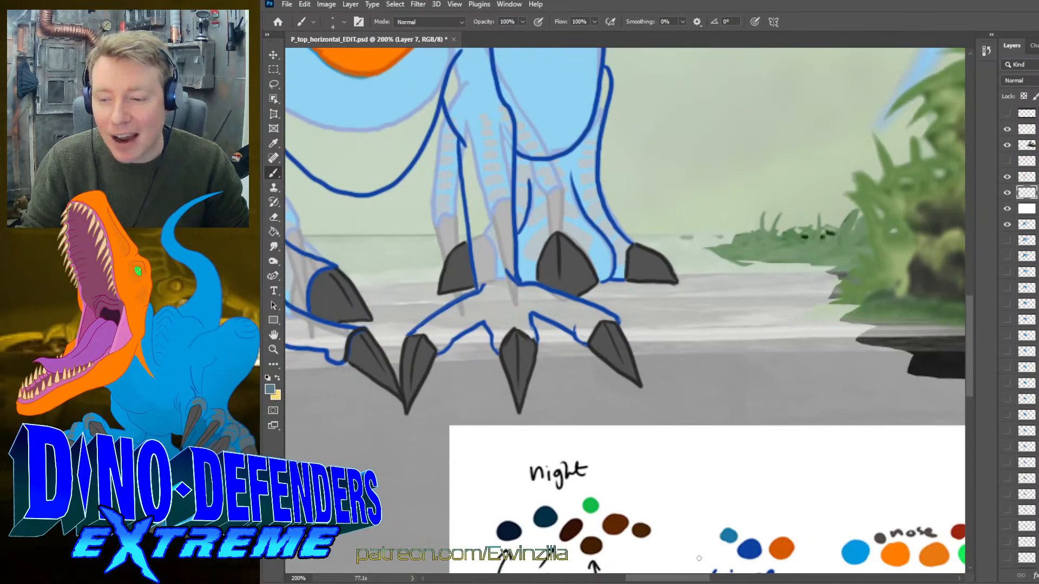
scroll(699, 558, "down", 1)
scroll(698, 558, "down", 1)
scroll(699, 582, "right", 3)
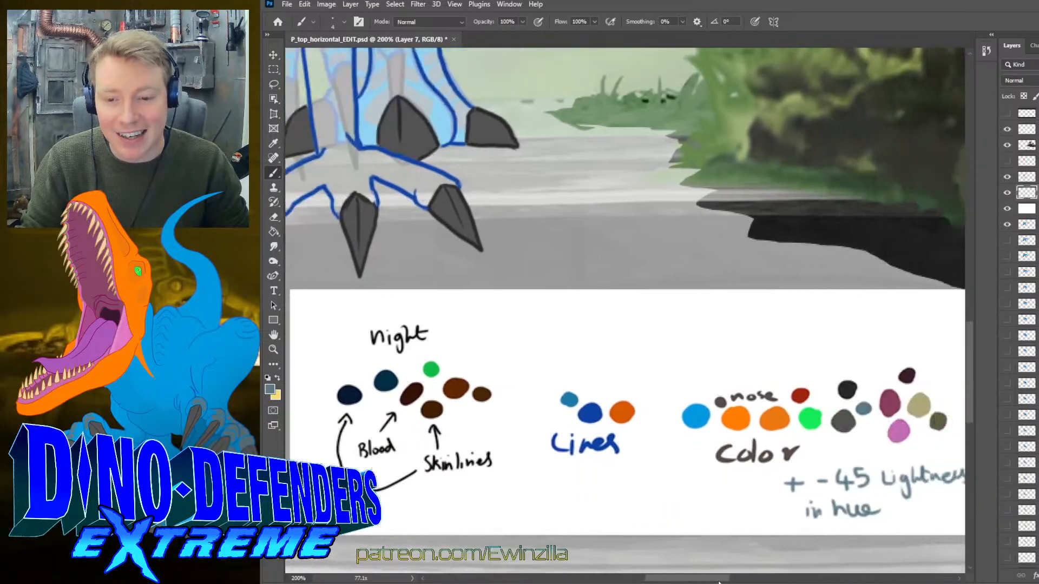
left_click(273, 143)
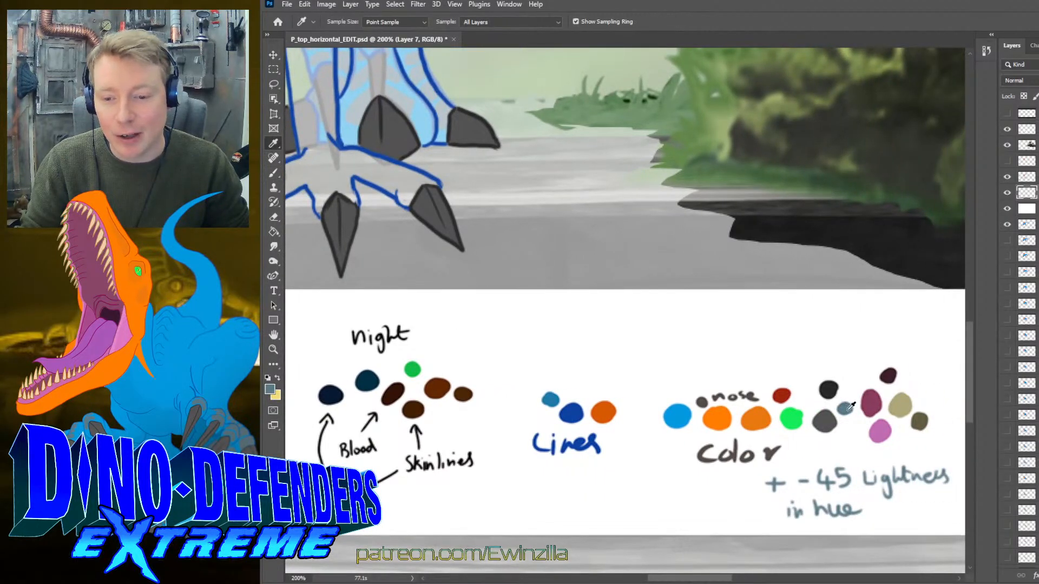
scroll(702, 582, "left", 1)
scroll(702, 582, "left", 7)
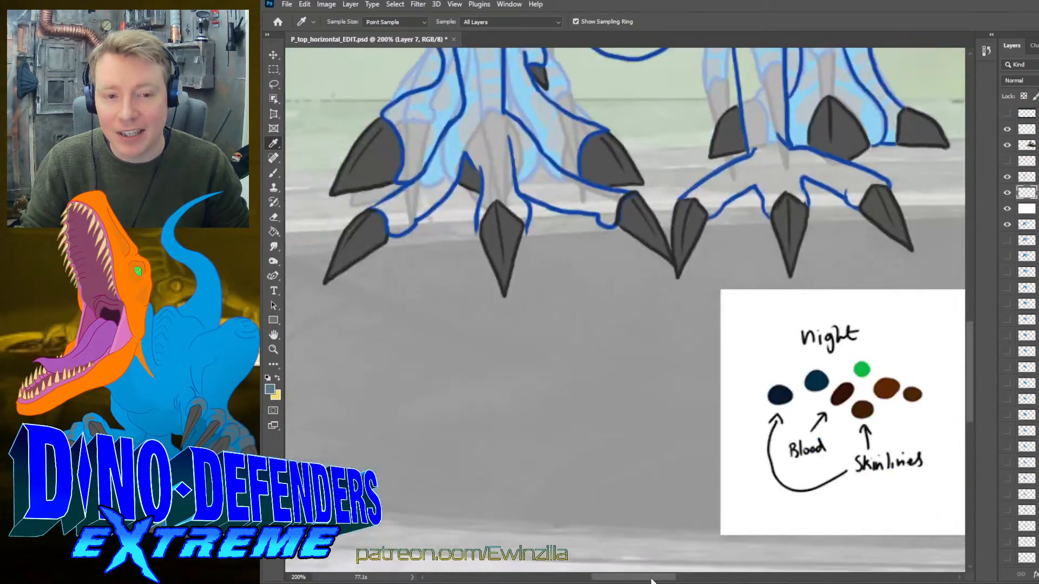
scroll(639, 520, "up", 3)
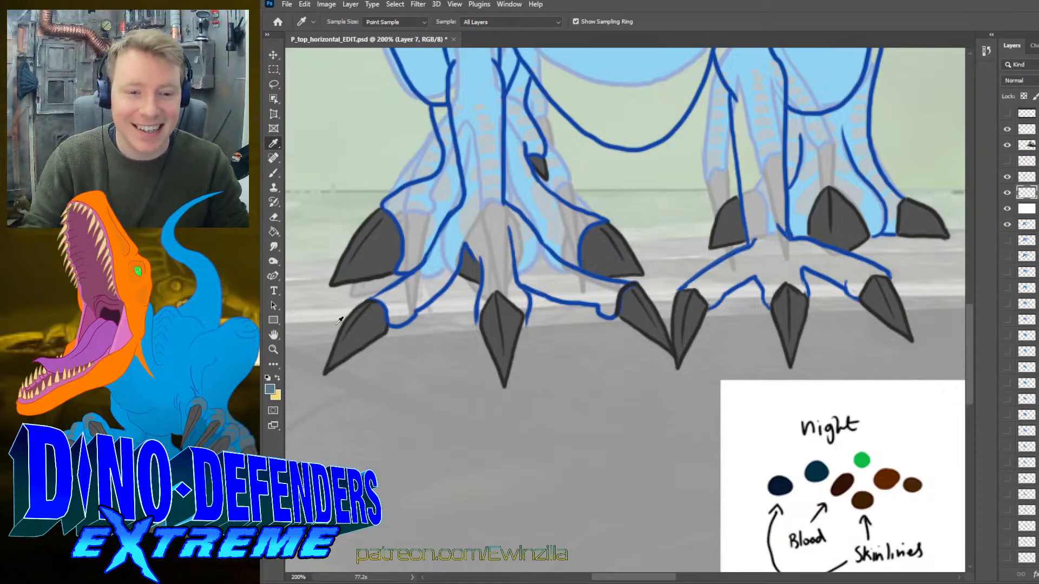
- Brush rows of blue-grey scale patches along the three front toes of the left-hand front foot
key("b")
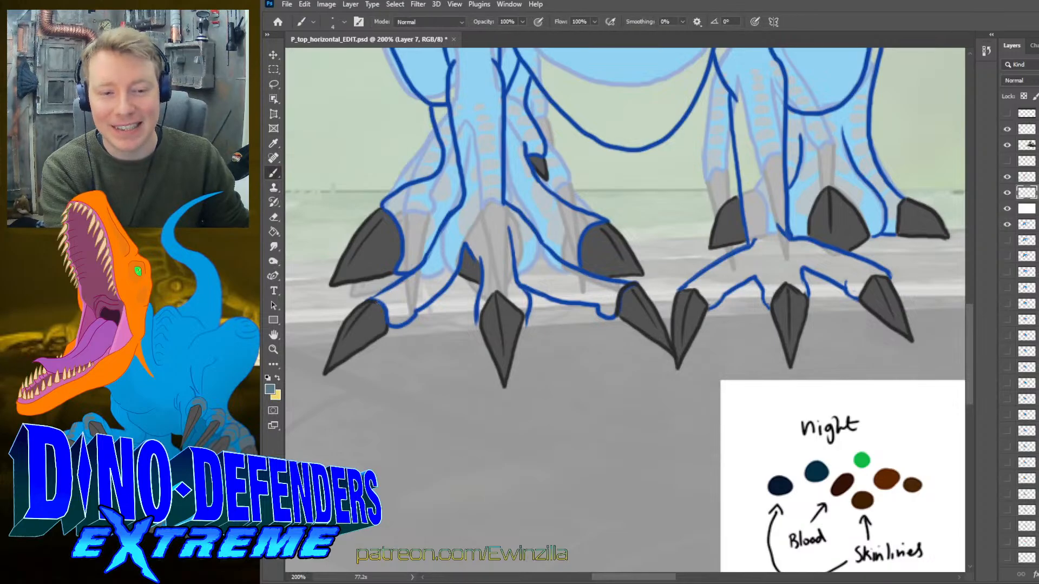
mouse_move(377, 298)
left_mouse_down()
mouse_move(435, 260)
mouse_move(412, 281)
mouse_move(449, 222)
left_mouse_up()
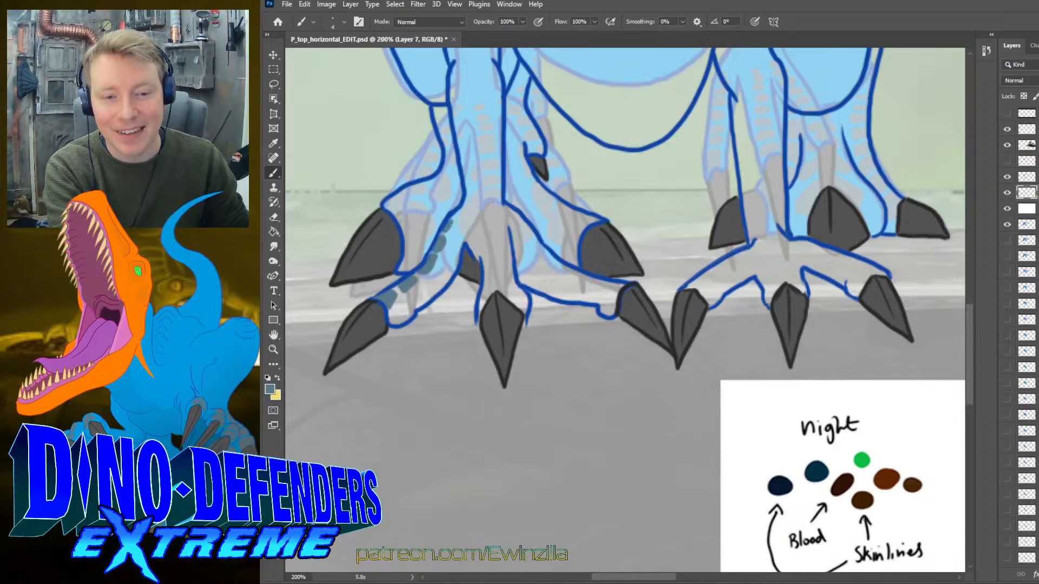
mouse_move(482, 295)
left_mouse_down()
mouse_move(512, 302)
mouse_move(493, 286)
mouse_move(511, 300)
mouse_move(506, 272)
mouse_move(491, 272)
mouse_move(504, 253)
mouse_move(486, 256)
mouse_move(498, 237)
mouse_move(488, 219)
mouse_move(509, 210)
mouse_move(533, 241)
left_mouse_up()
left_click(515, 217)
mouse_move(612, 283)
left_mouse_down()
mouse_move(616, 290)
mouse_move(569, 270)
mouse_move(573, 286)
mouse_move(540, 256)
left_mouse_up()
left_click(611, 292)
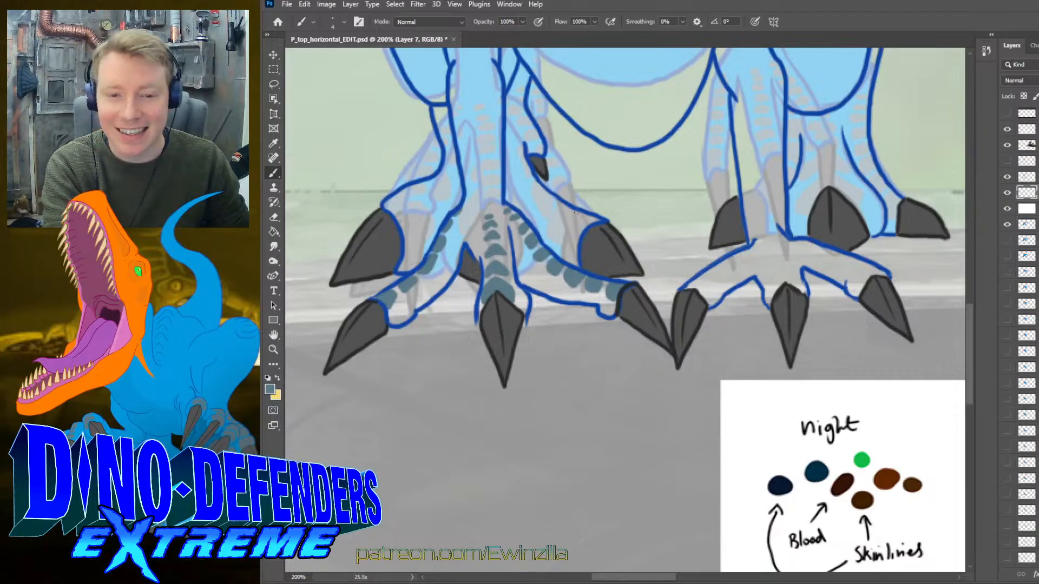
- Brush blue-grey scale patches on the two rear toes behind the left-hand front foot, continuing up both sides of the leg
mouse_move(574, 209)
left_mouse_down()
mouse_move(563, 247)
mouse_move(574, 250)
mouse_move(565, 245)
mouse_move(570, 222)
mouse_move(574, 241)
mouse_move(581, 222)
mouse_move(596, 221)
mouse_move(573, 213)
mouse_move(565, 221)
mouse_move(576, 229)
mouse_move(593, 221)
mouse_move(530, 204)
mouse_move(550, 205)
left_mouse_up()
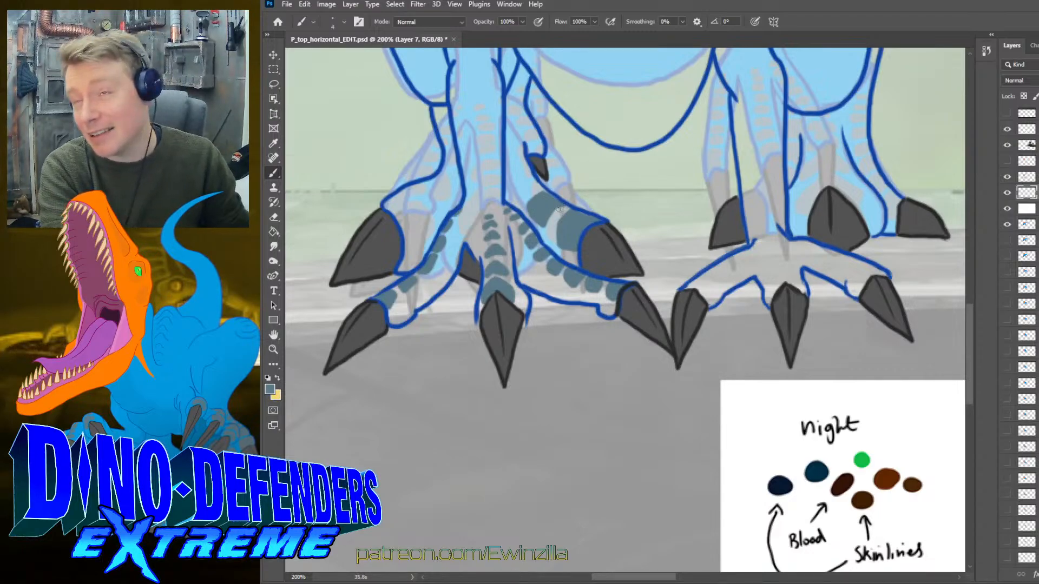
mouse_move(532, 182)
left_mouse_down()
mouse_move(508, 170)
mouse_move(527, 162)
mouse_move(508, 149)
mouse_move(510, 124)
mouse_move(524, 121)
mouse_move(544, 151)
mouse_move(523, 88)
left_mouse_up()
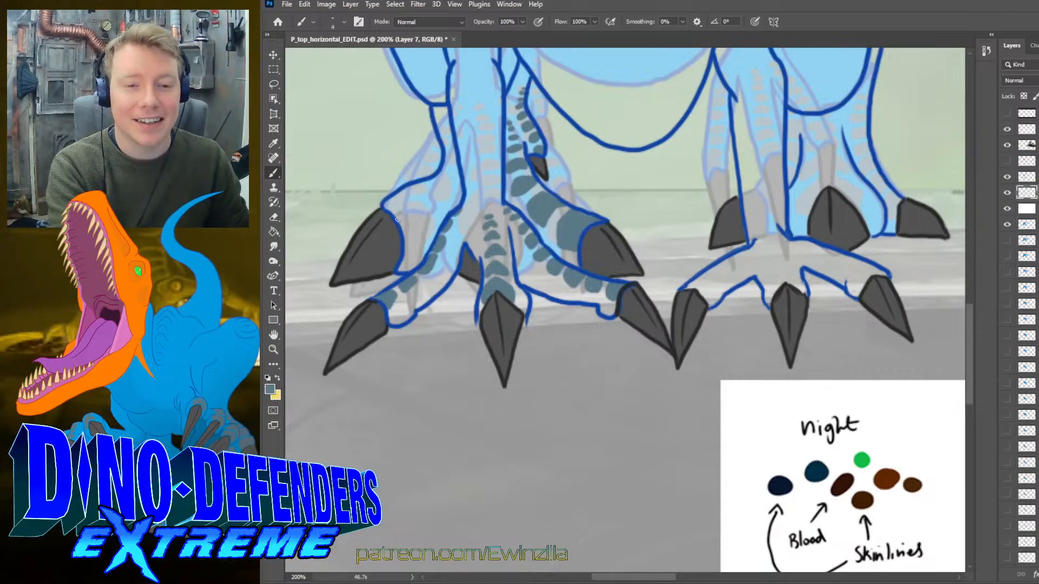
mouse_move(385, 205)
left_mouse_down()
mouse_move(403, 237)
mouse_move(419, 220)
mouse_move(392, 196)
mouse_move(413, 234)
mouse_move(416, 221)
left_mouse_up()
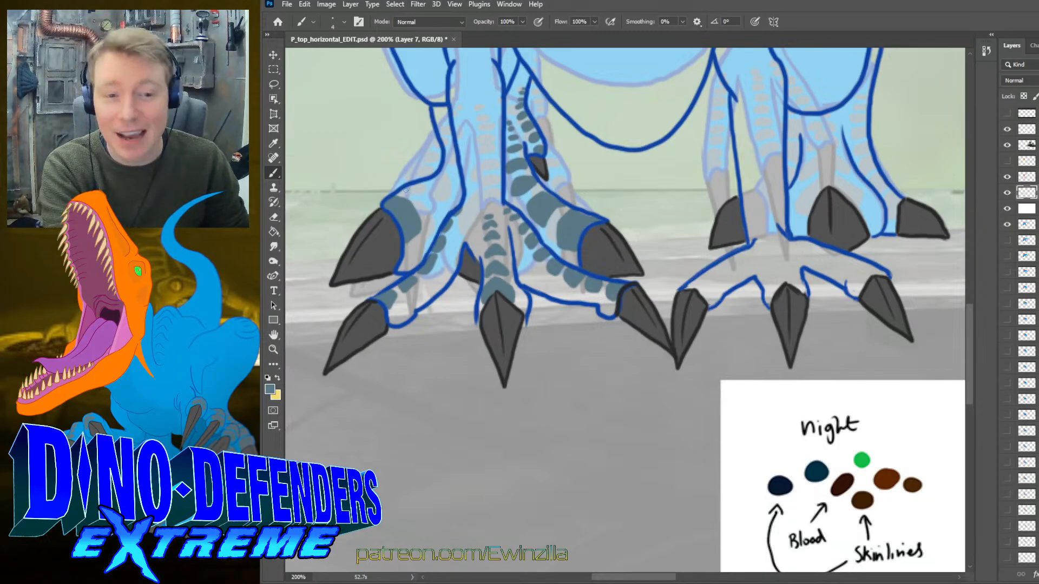
mouse_move(405, 190)
left_mouse_down()
mouse_move(429, 209)
mouse_move(437, 203)
mouse_move(432, 182)
mouse_move(417, 185)
mouse_move(430, 187)
mouse_move(430, 208)
mouse_move(414, 192)
mouse_move(420, 184)
mouse_move(436, 175)
mouse_move(450, 184)
mouse_move(436, 108)
left_mouse_up()
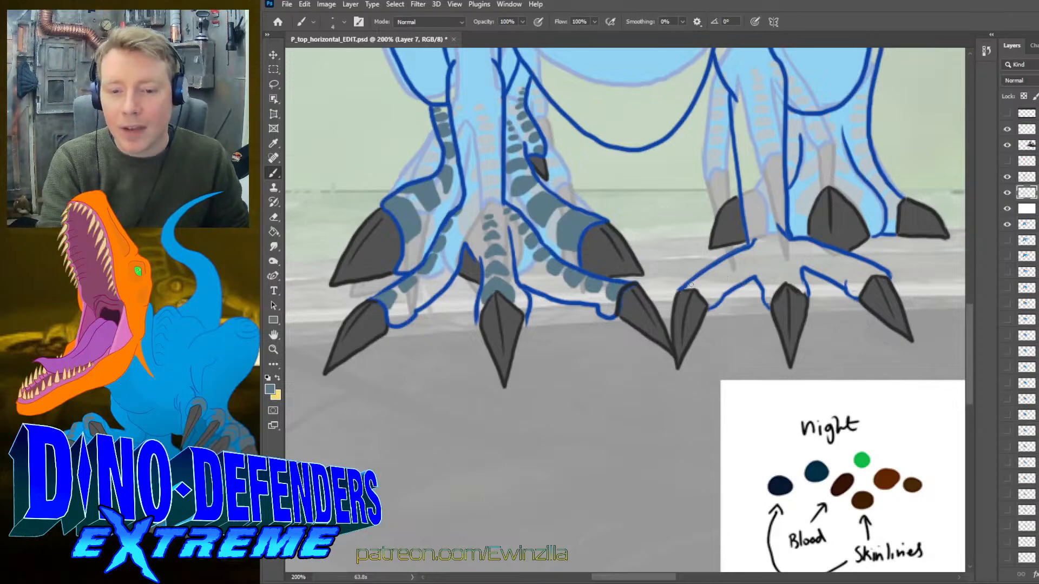
- Brush rows of blue-grey scale patches along the three front toes of the right-hand front foot
mouse_move(691, 285)
left_mouse_down()
mouse_move(708, 272)
mouse_move(717, 281)
mouse_move(729, 270)
mouse_move(702, 290)
mouse_move(741, 262)
mouse_move(754, 222)
mouse_move(780, 213)
mouse_move(789, 245)
mouse_move(782, 237)
mouse_move(862, 262)
mouse_move(853, 274)
mouse_move(877, 273)
left_mouse_up()
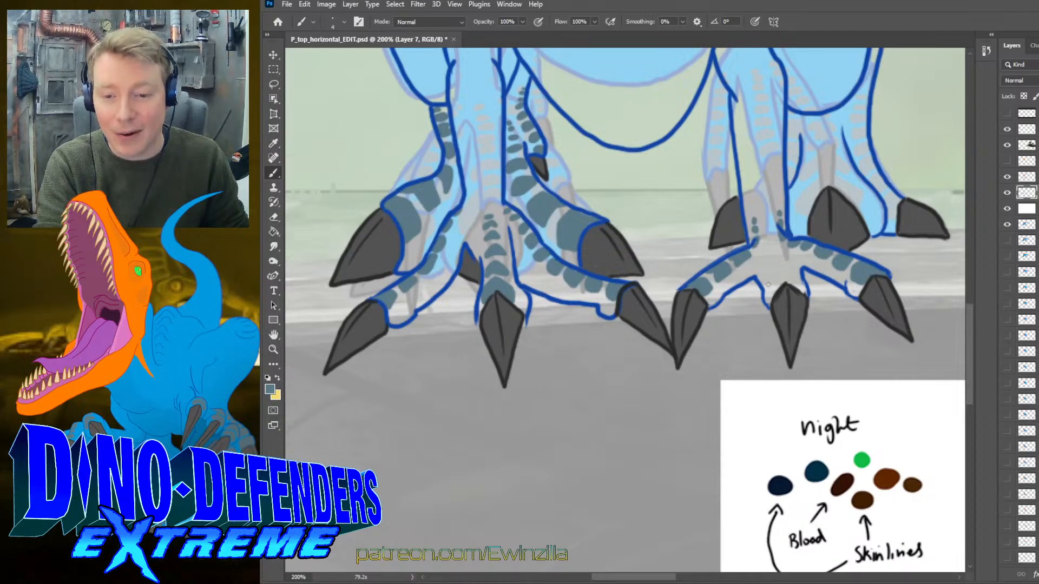
mouse_move(768, 285)
left_mouse_down()
mouse_move(798, 277)
mouse_move(786, 279)
left_mouse_up()
left_click_drag(772, 265, 772, 267)
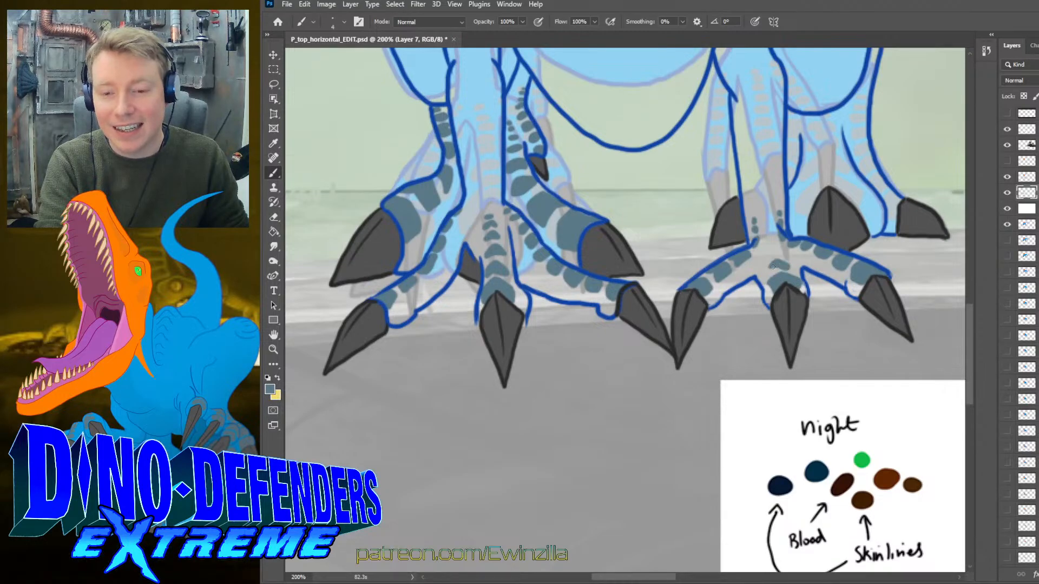
left_click(773, 253)
left_click(771, 243)
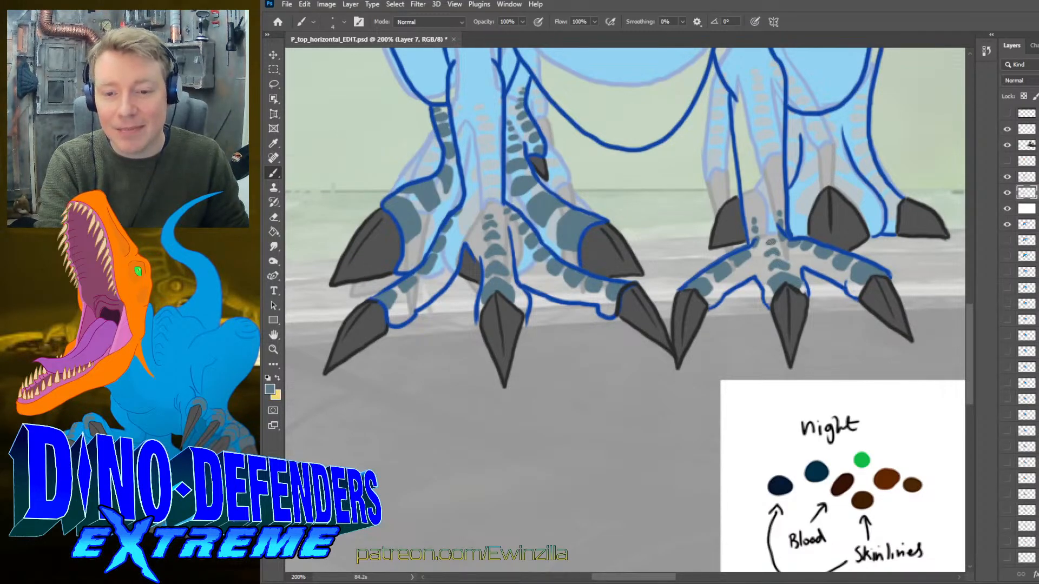
left_click(770, 234)
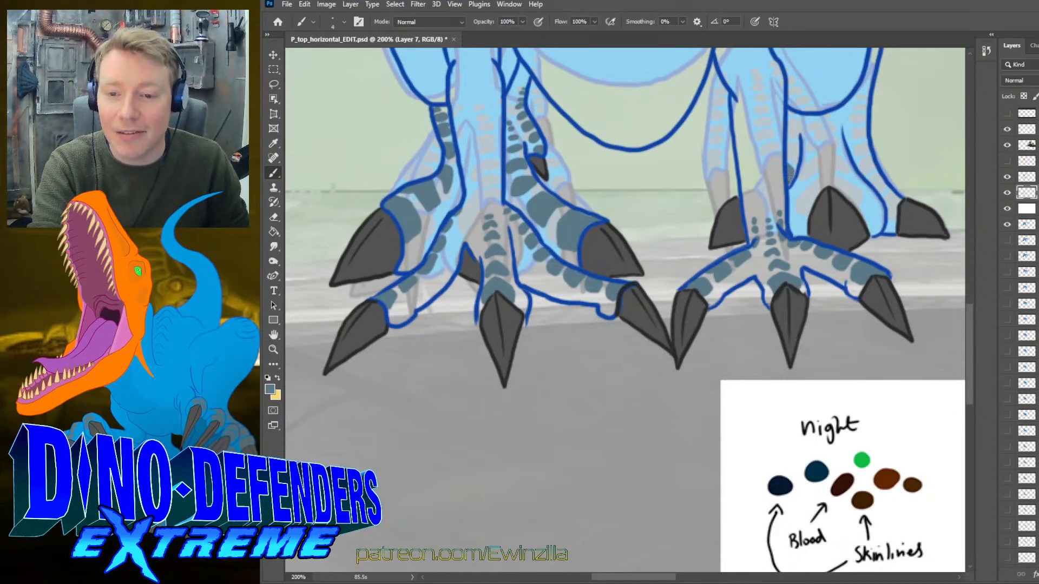
- Brush blue-grey scale patches on the foot behind the right-hand front foot, continuing up both sides of its leg
mouse_move(789, 158)
left_mouse_down()
mouse_move(789, 121)
mouse_move(797, 136)
mouse_move(795, 124)
mouse_move(815, 128)
mouse_move(824, 116)
mouse_move(823, 130)
mouse_move(810, 129)
mouse_move(827, 126)
mouse_move(838, 149)
mouse_move(808, 147)
mouse_move(822, 142)
mouse_move(805, 168)
mouse_move(824, 157)
mouse_move(844, 171)
mouse_move(824, 159)
left_mouse_up()
key("ctrl+z")
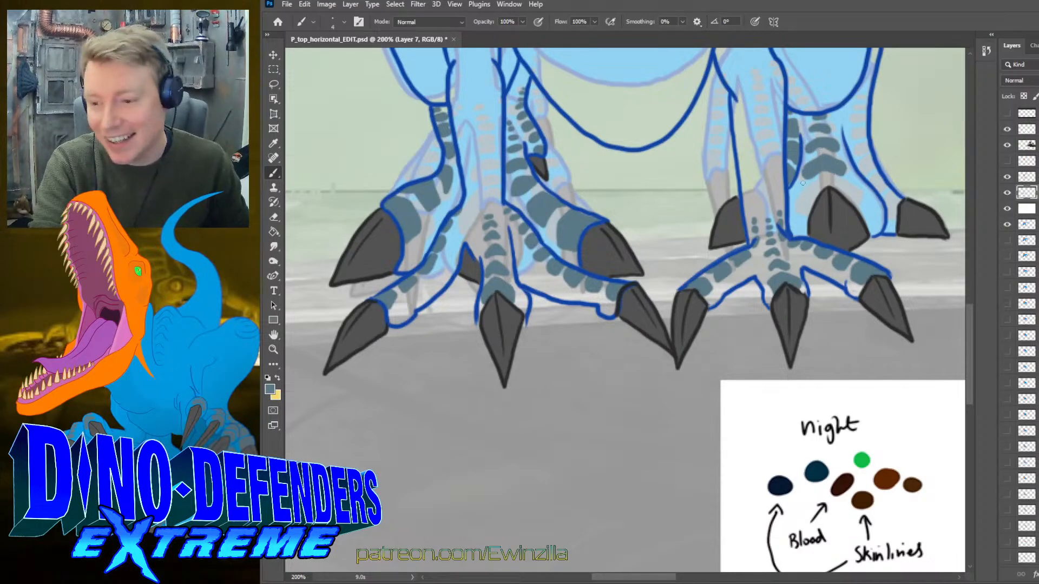
mouse_move(821, 181)
left_mouse_down()
mouse_move(806, 196)
mouse_move(808, 211)
mouse_move(828, 180)
mouse_move(858, 209)
mouse_move(860, 196)
mouse_move(827, 180)
mouse_move(801, 206)
mouse_move(824, 182)
mouse_move(857, 201)
left_mouse_up()
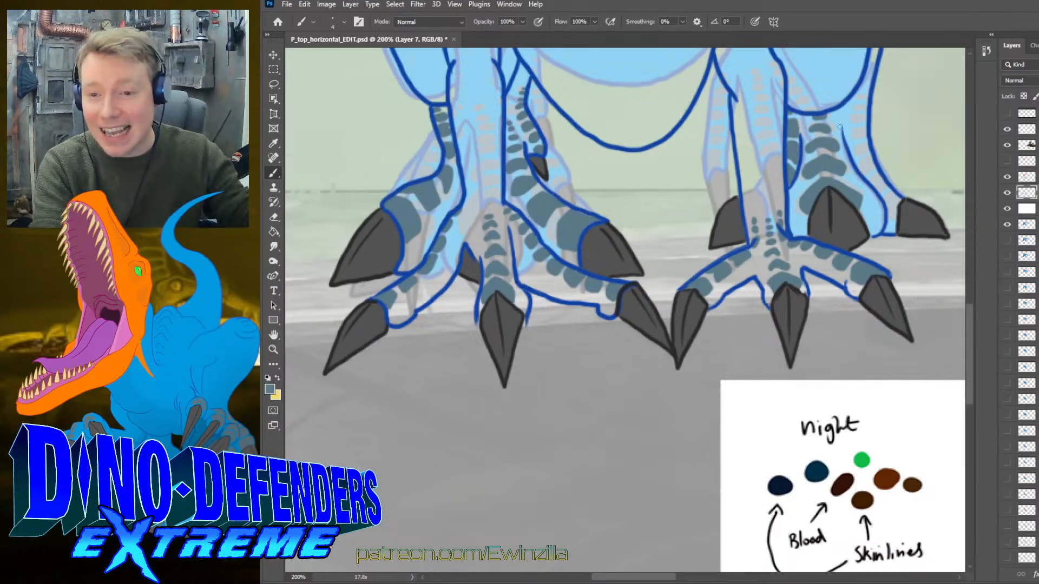
left_click_drag(865, 109, 866, 145)
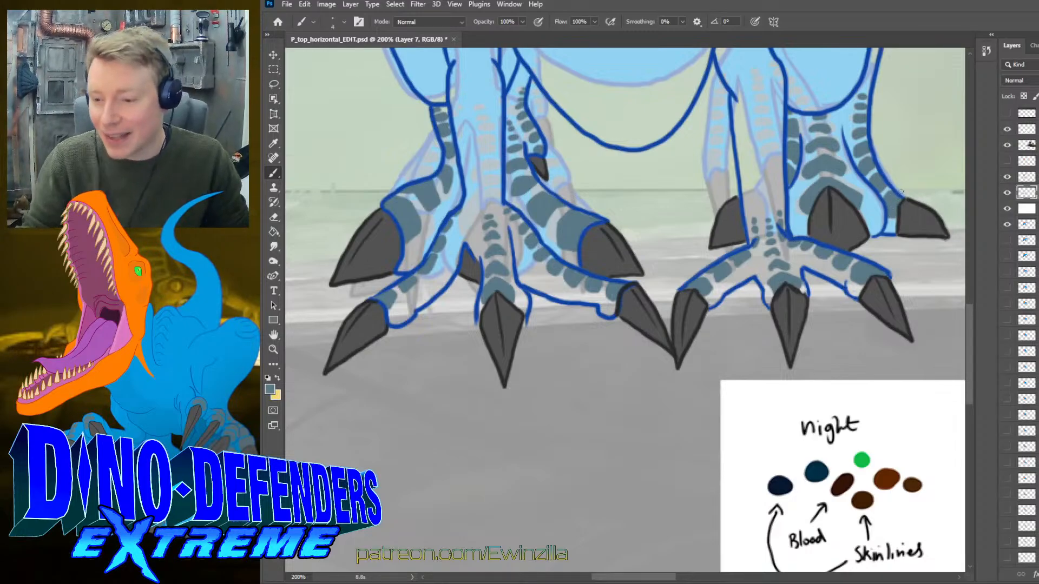
- Sample the orange from the Color reference swatches and fill the narrow strip beside the left-hand edge of the dinosaur's face
left_click(276, 350)
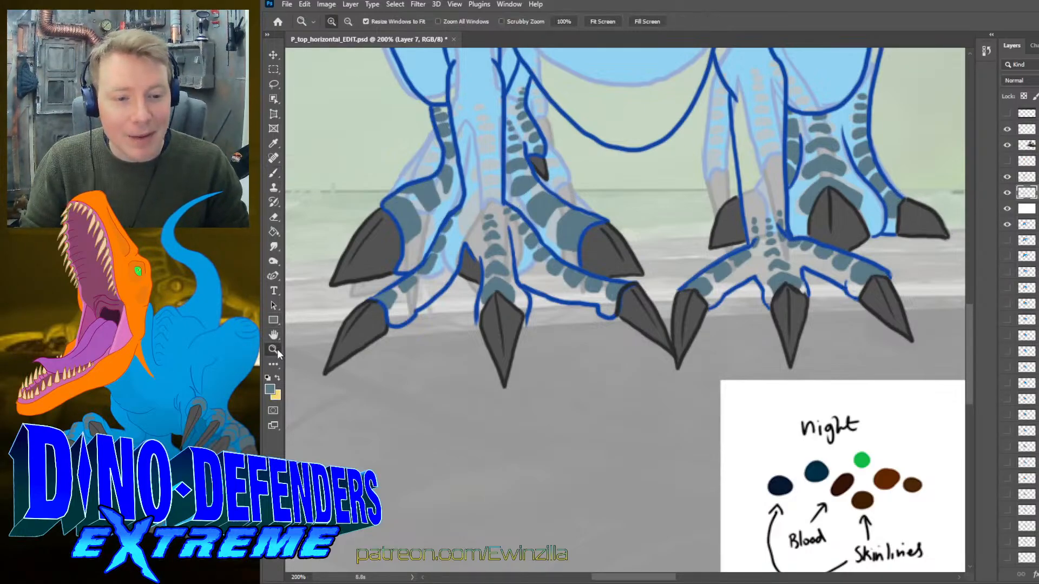
left_click(606, 21)
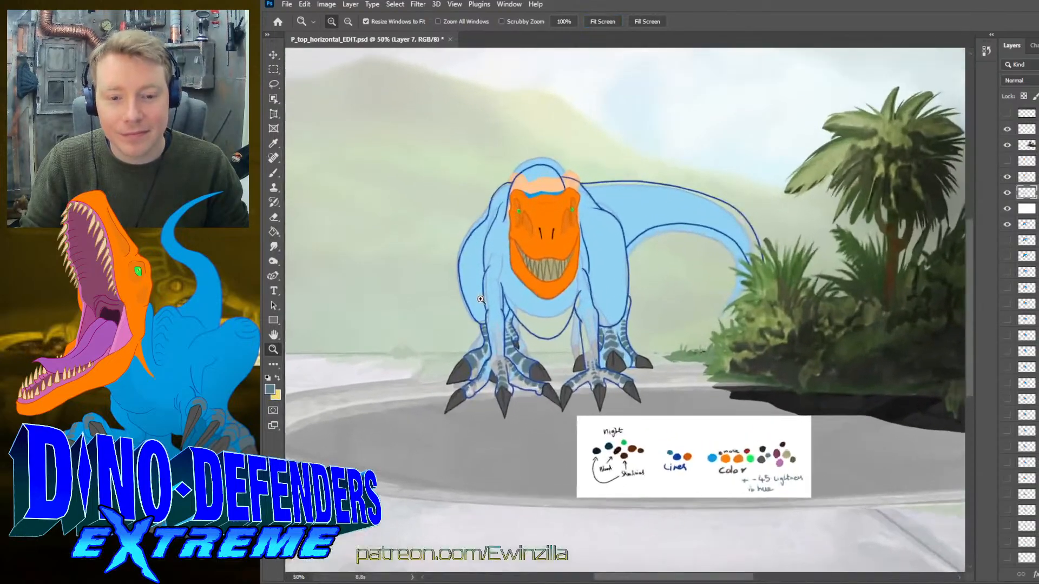
left_click(481, 300)
left_click(273, 143)
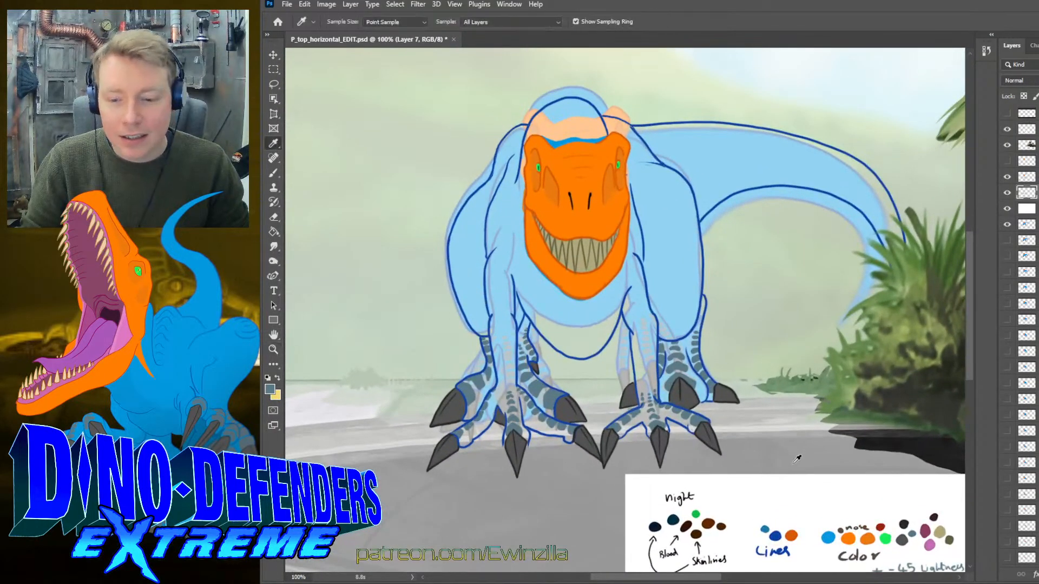
left_click(846, 537)
left_click(273, 349)
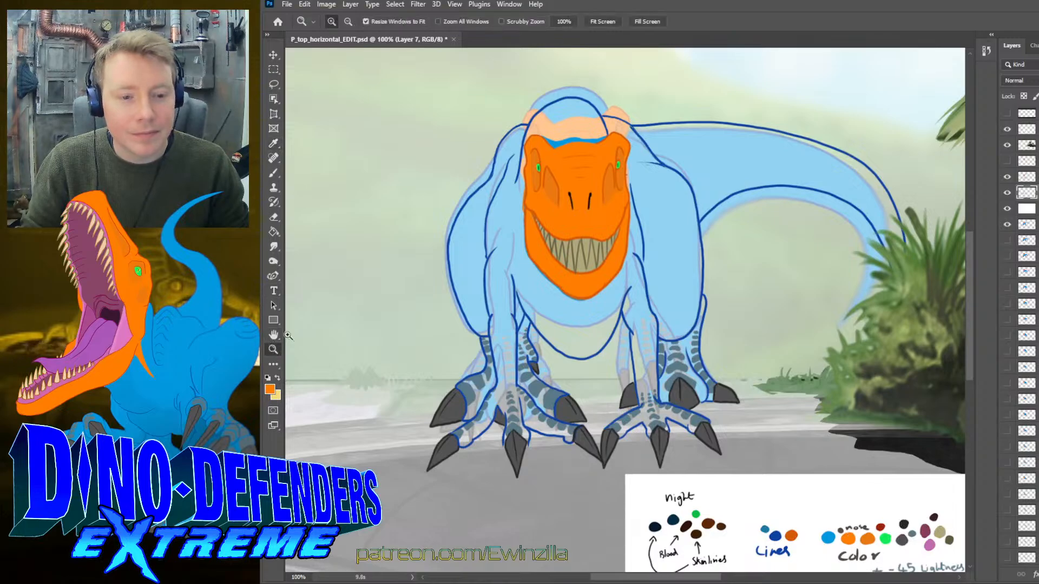
left_click(535, 210)
left_click(273, 173)
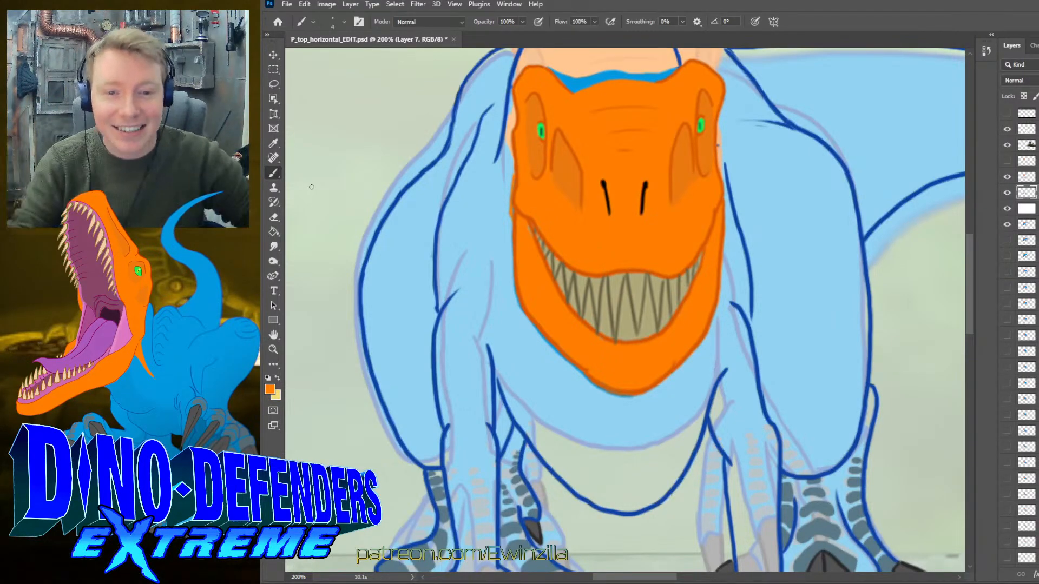
mouse_move(508, 147)
left_mouse_down()
mouse_move(509, 173)
mouse_move(509, 162)
left_mouse_up()
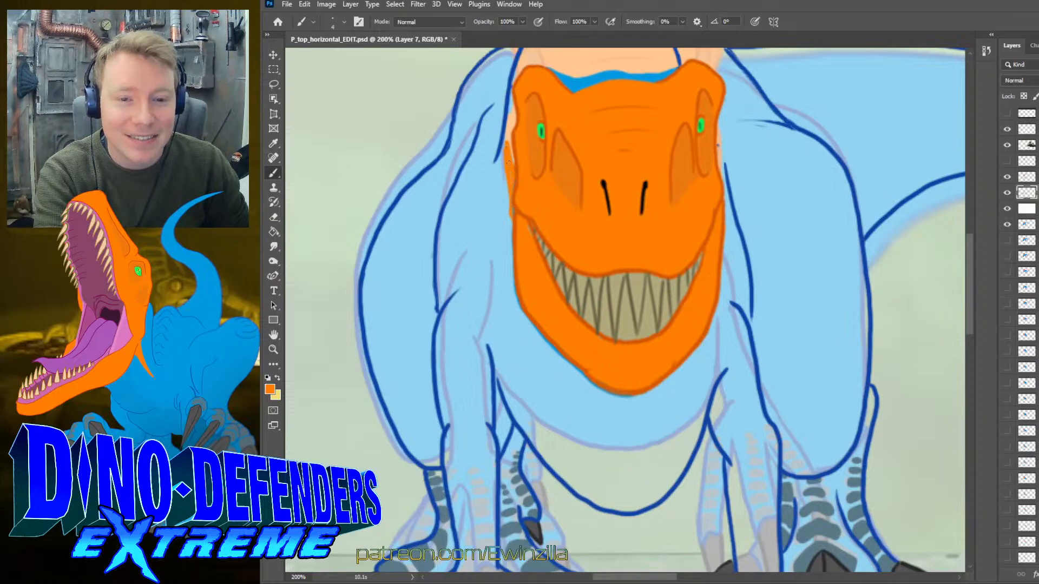
left_click_drag(506, 206, 505, 167)
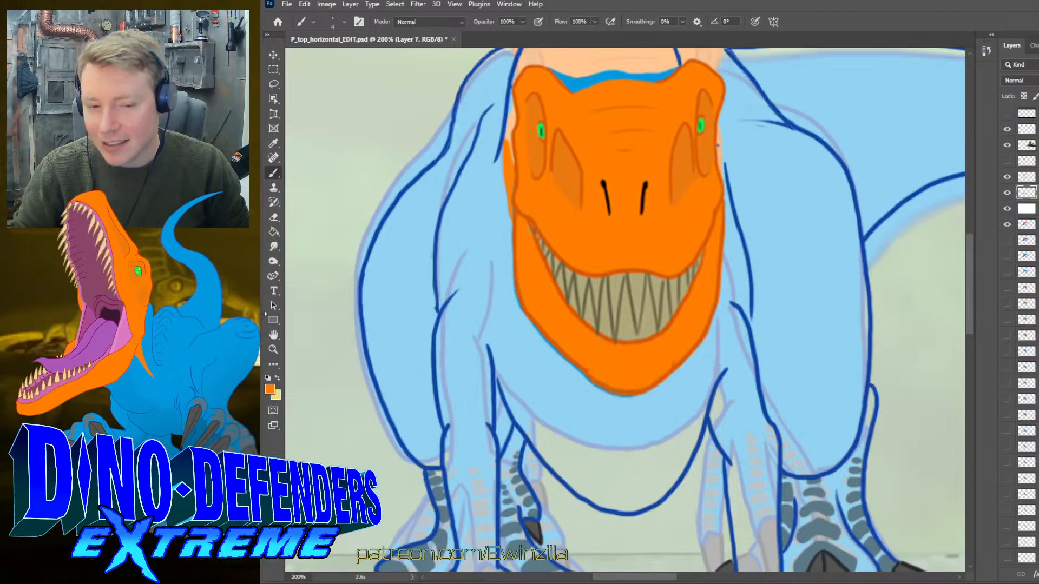
- Merge the fill layer, Layer 7, with the M25 line art layer and toggle the merged layer's visibility to check it
left_click(274, 349)
left_click(602, 21)
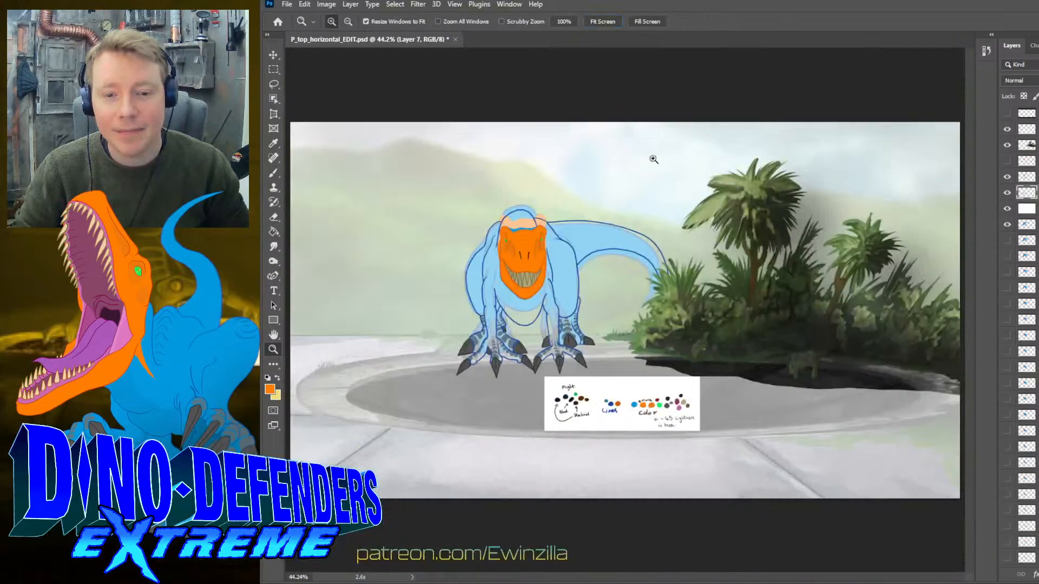
left_click(464, 270)
left_click(464, 270)
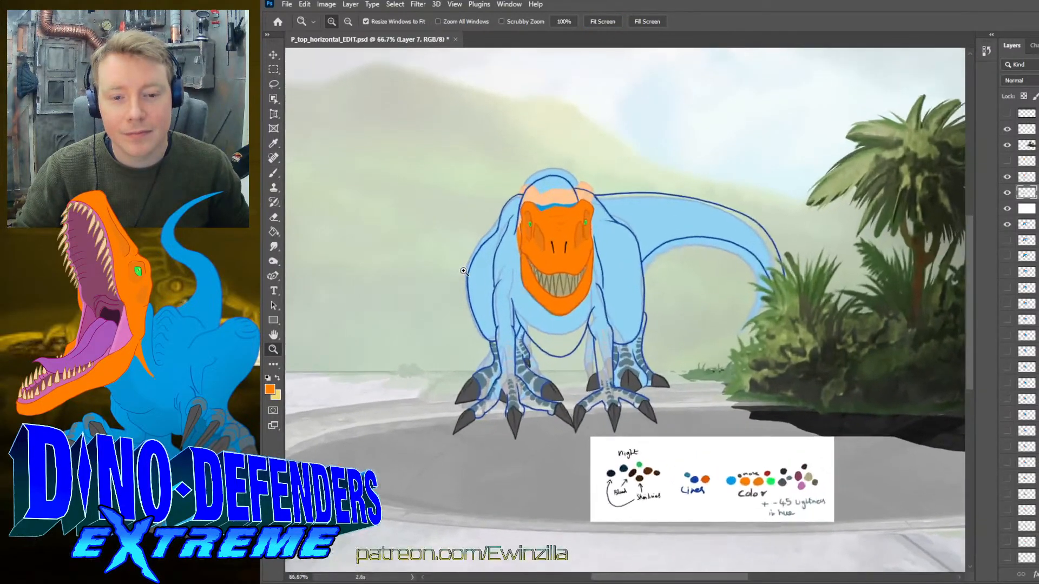
left_click(463, 270)
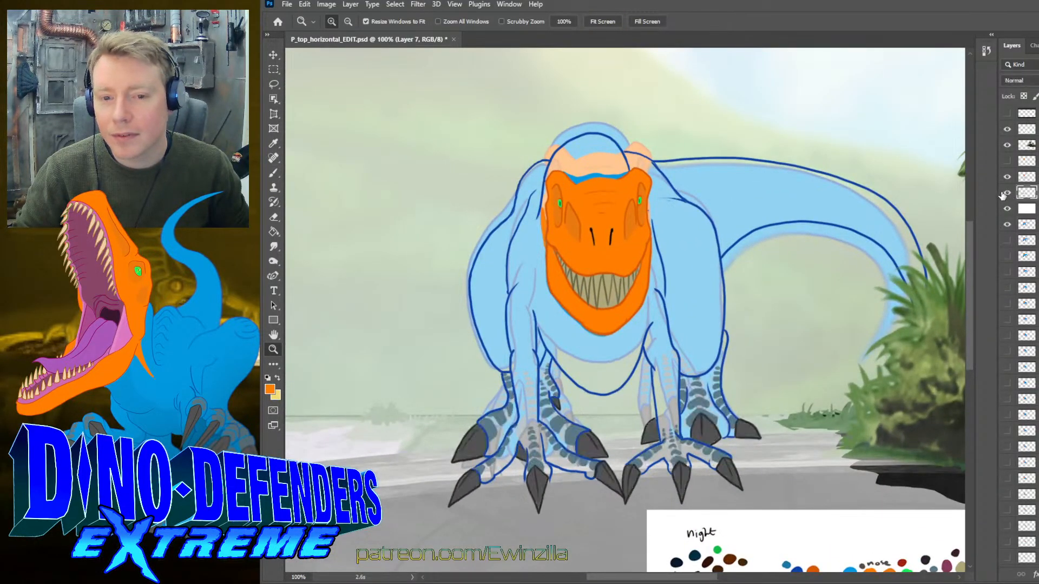
left_click(1036, 186, "ctrl")
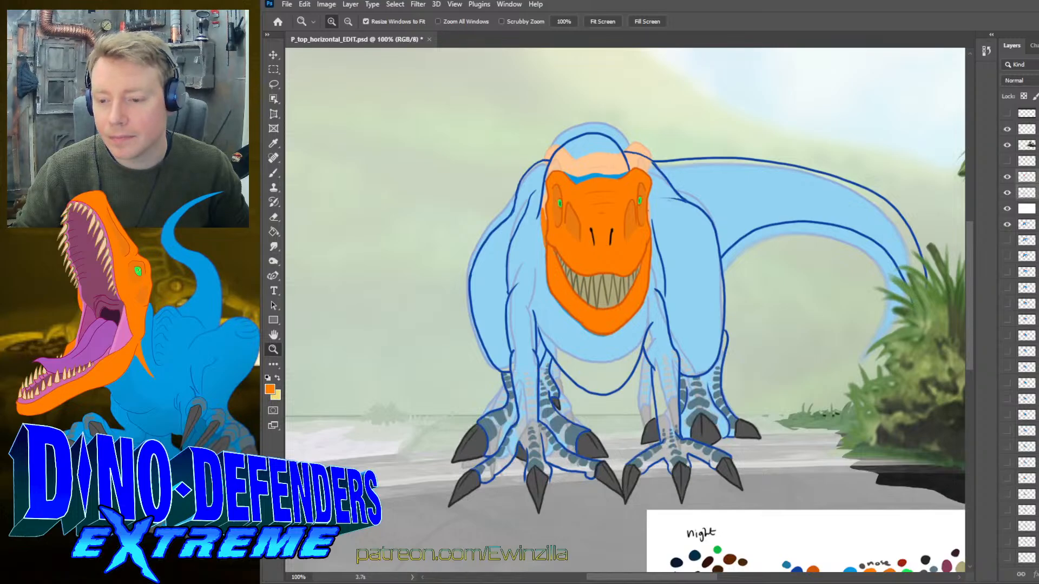
left_click(1011, 179)
left_click(1007, 181)
left_click(1008, 181)
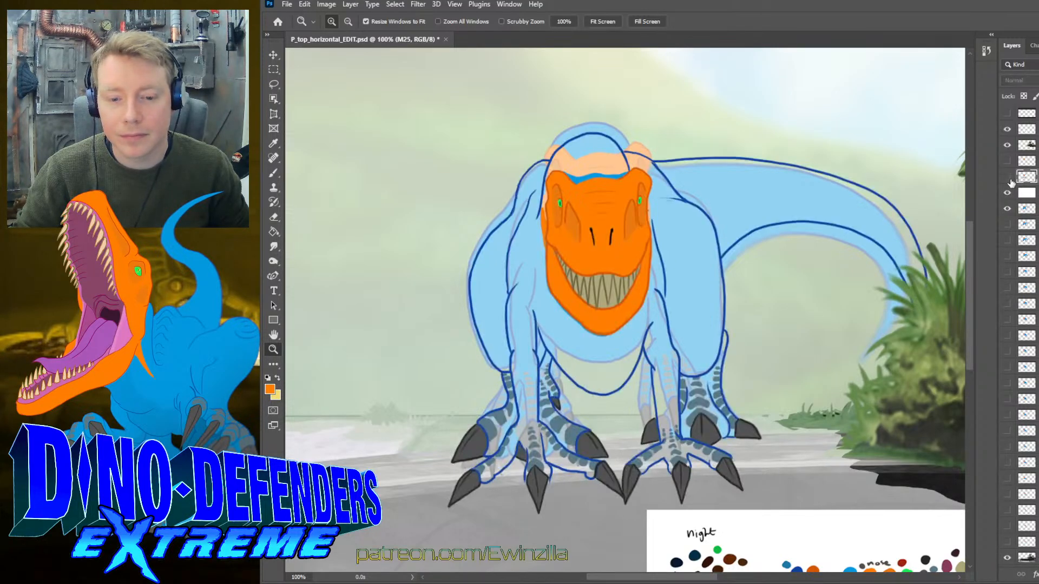
left_click(1008, 178)
left_click(1007, 178)
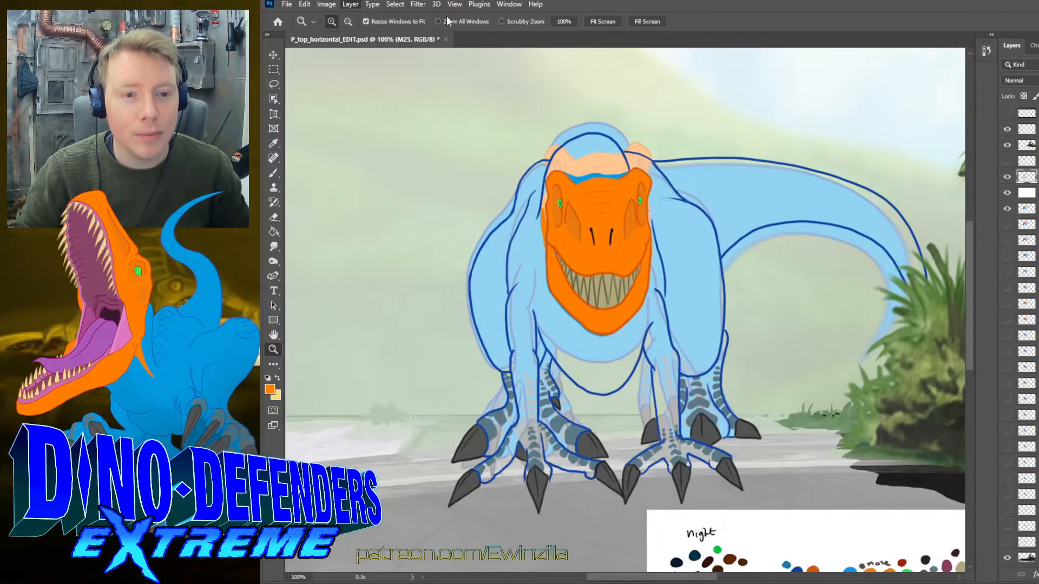
- Create a new layer beneath M25 and sample the body blue from the Color reference swatches
key("ctrl+shift+alt+n")
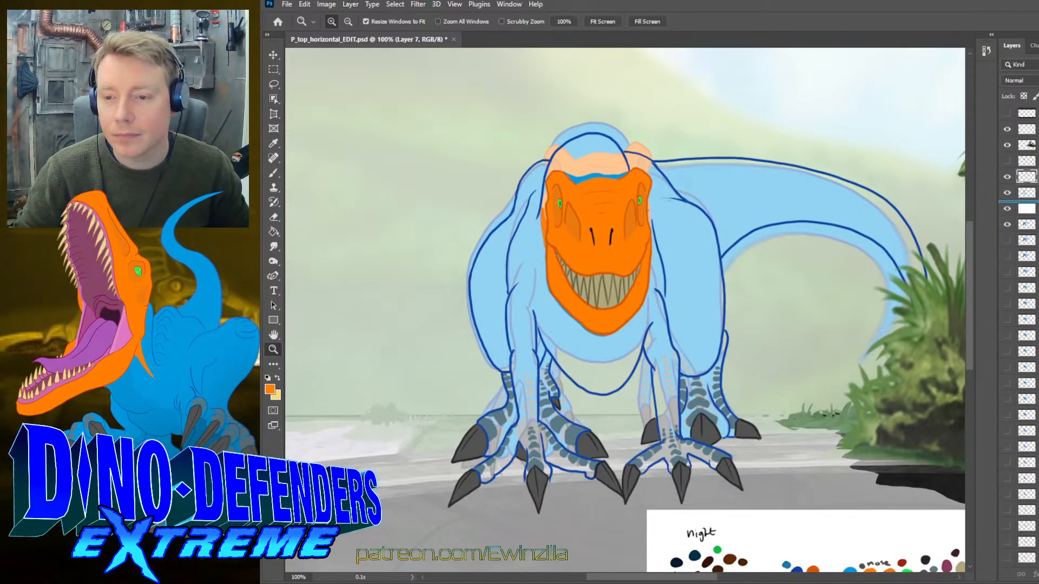
key("i")
scroll(680, 459, "down", 3)
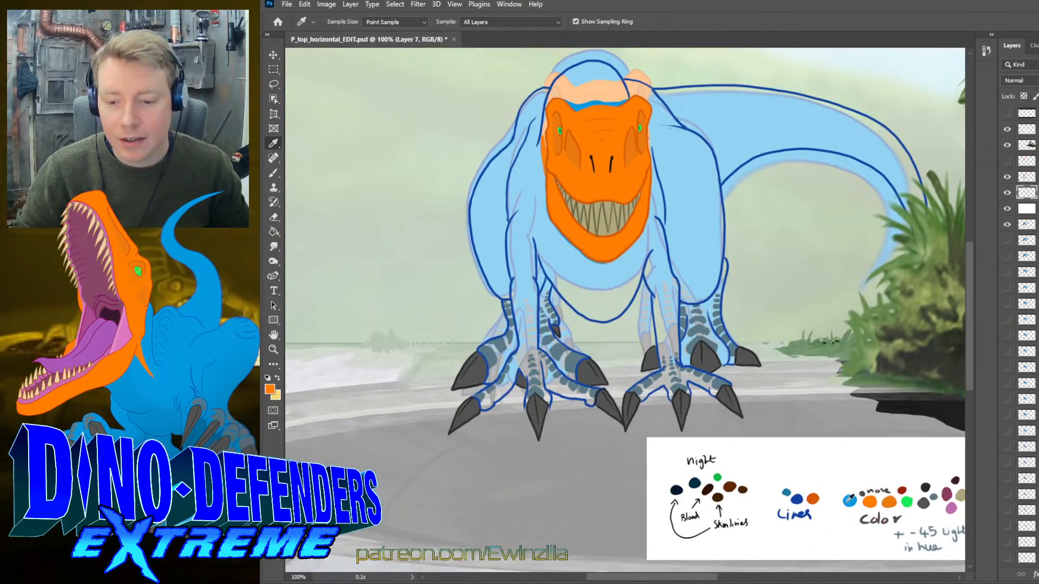
left_click(852, 498)
scroll(702, 468, "up", 3)
scroll(702, 468, "up", 1)
- Enlarge the Brush to 15 and paint body blue down the left-hand leg onto its outer rear toe
key("b")
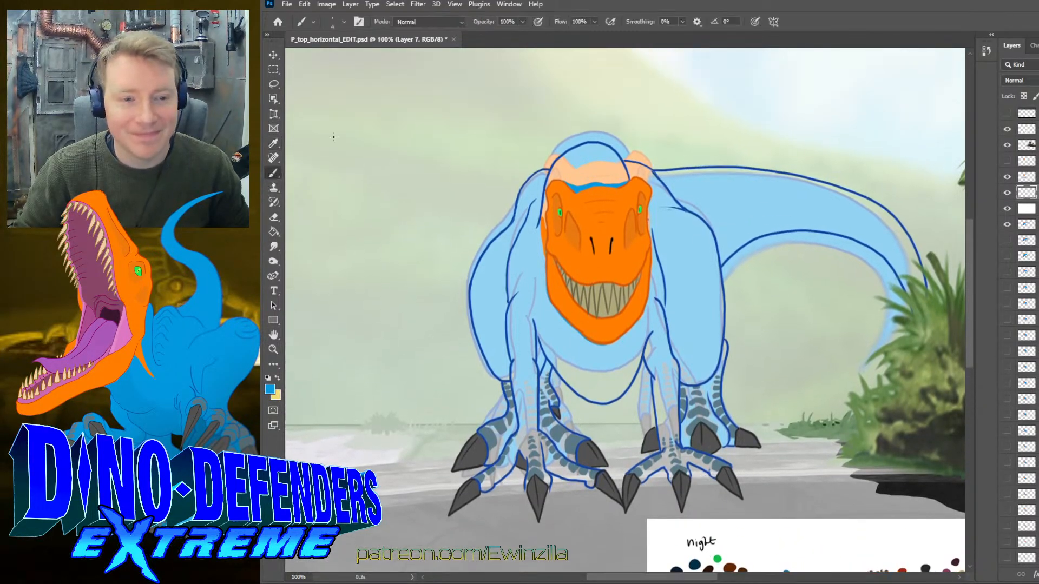
key("bracketright")
key("bracketright")
key("bracketright")
key("bracketright")
key("bracketright")
key("bracketright")
key("bracketright")
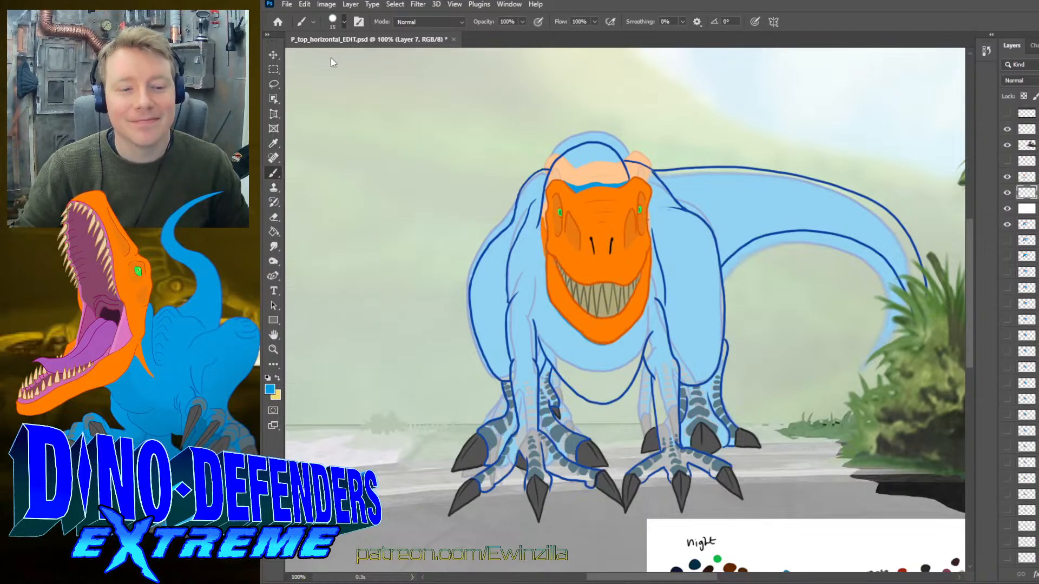
mouse_move(519, 393)
left_mouse_down()
mouse_move(511, 424)
mouse_move(513, 414)
mouse_move(485, 433)
mouse_move(499, 445)
mouse_move(512, 433)
mouse_move(490, 458)
mouse_move(506, 464)
mouse_move(486, 461)
left_mouse_up()
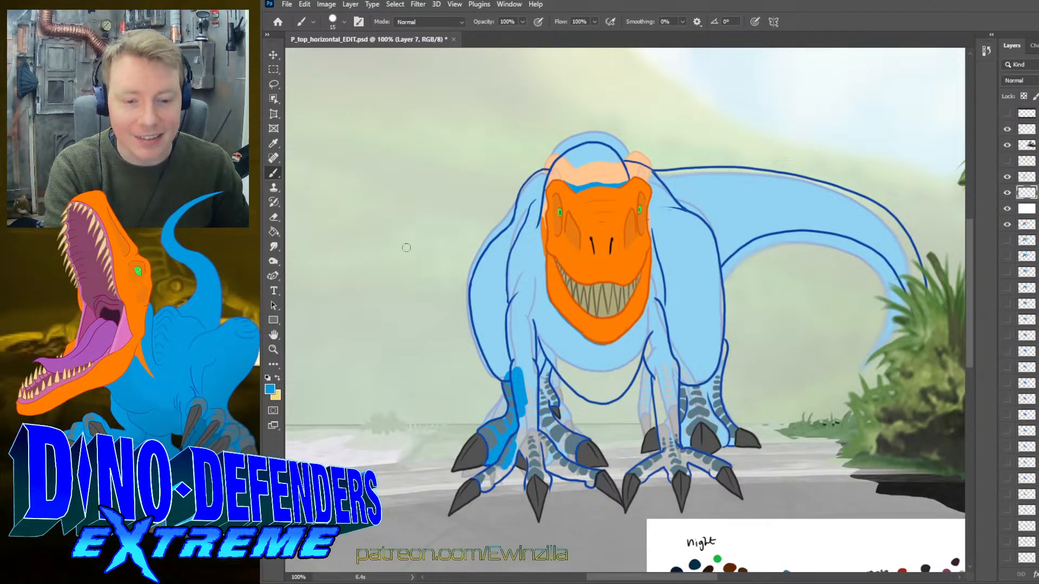
- Reduce the brush size and fill the toes and lower leg of the left-hand front foot with body blue
key("bracketleft")
key("bracketleft")
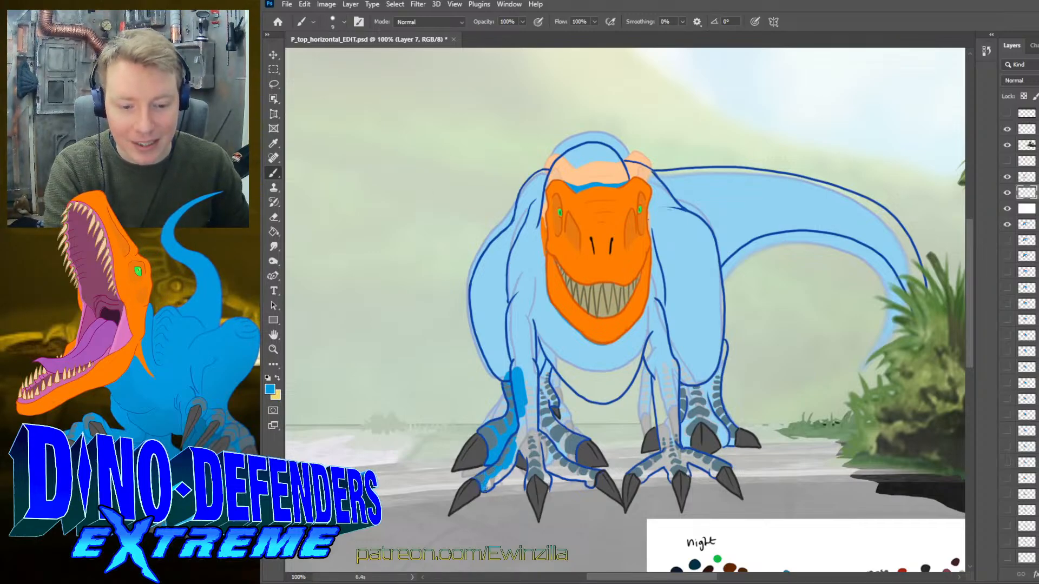
mouse_move(490, 484)
left_mouse_down()
mouse_move(521, 433)
mouse_move(525, 445)
left_mouse_up()
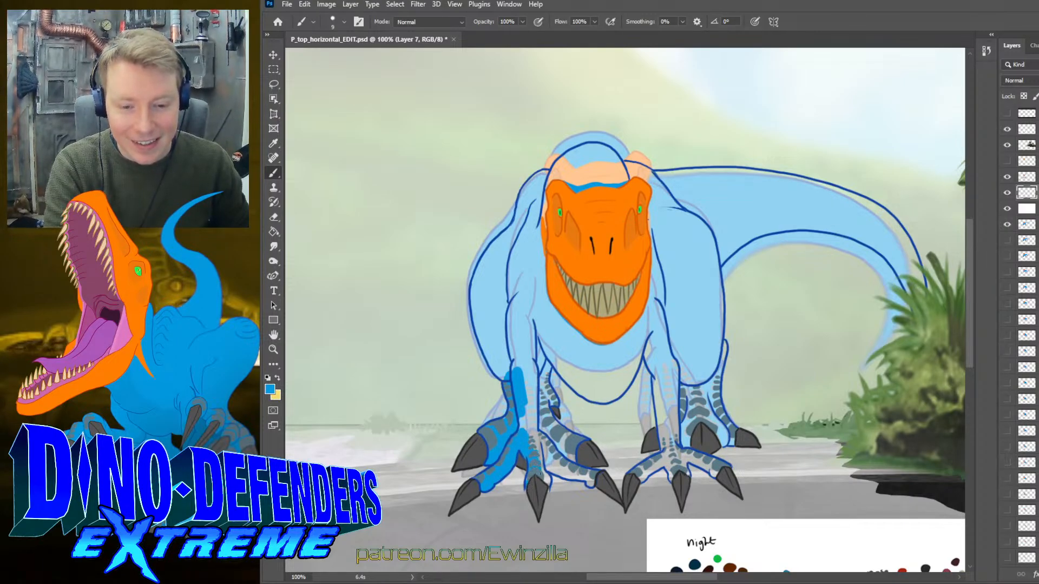
mouse_move(539, 454)
left_mouse_down()
mouse_move(503, 458)
mouse_move(511, 440)
mouse_move(590, 478)
left_mouse_up()
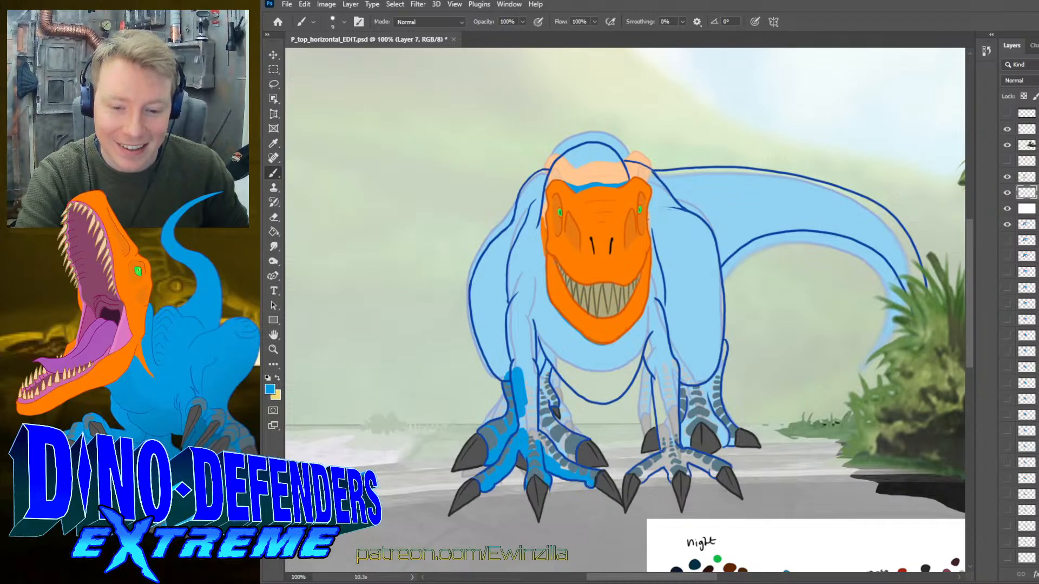
mouse_move(561, 463)
left_mouse_down()
mouse_move(541, 446)
mouse_move(564, 462)
mouse_move(543, 428)
mouse_move(574, 441)
left_mouse_up()
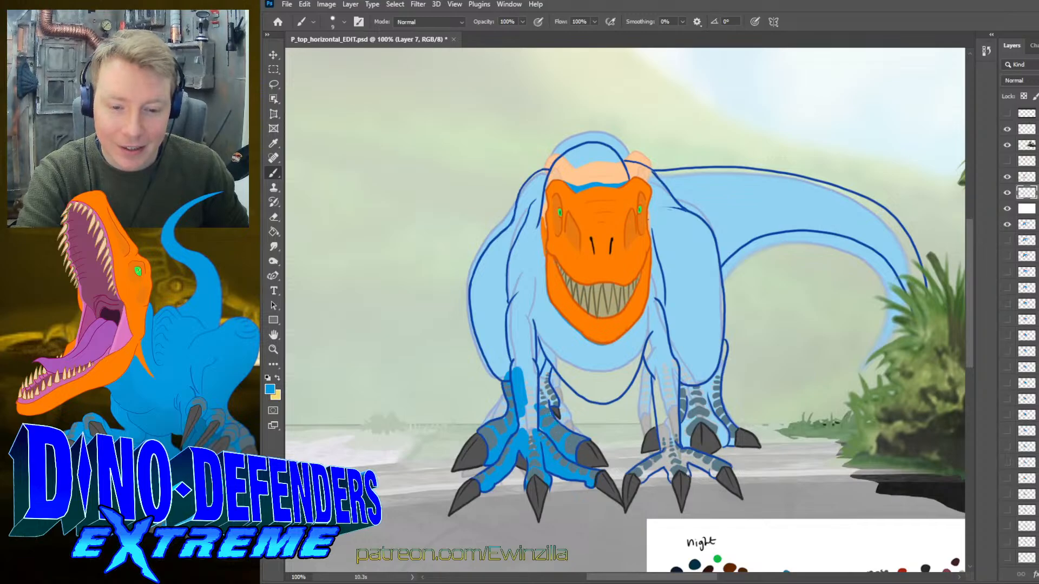
mouse_move(542, 400)
left_mouse_down()
mouse_move(548, 361)
mouse_move(541, 390)
mouse_move(540, 356)
mouse_move(530, 358)
mouse_move(517, 448)
left_mouse_up()
- Brush body blue around the left-hand knee and up the inside of the body's outer left contour to the shoulder
mouse_move(517, 368)
left_mouse_down()
mouse_move(490, 364)
mouse_move(486, 352)
mouse_move(505, 379)
mouse_move(472, 297)
left_mouse_up()
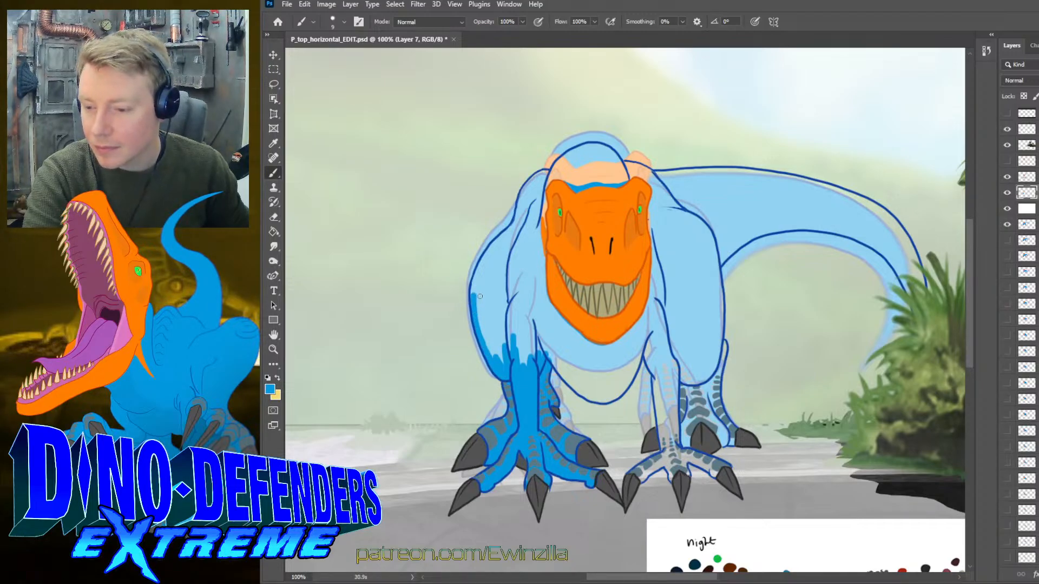
left_click_drag(479, 307, 474, 296)
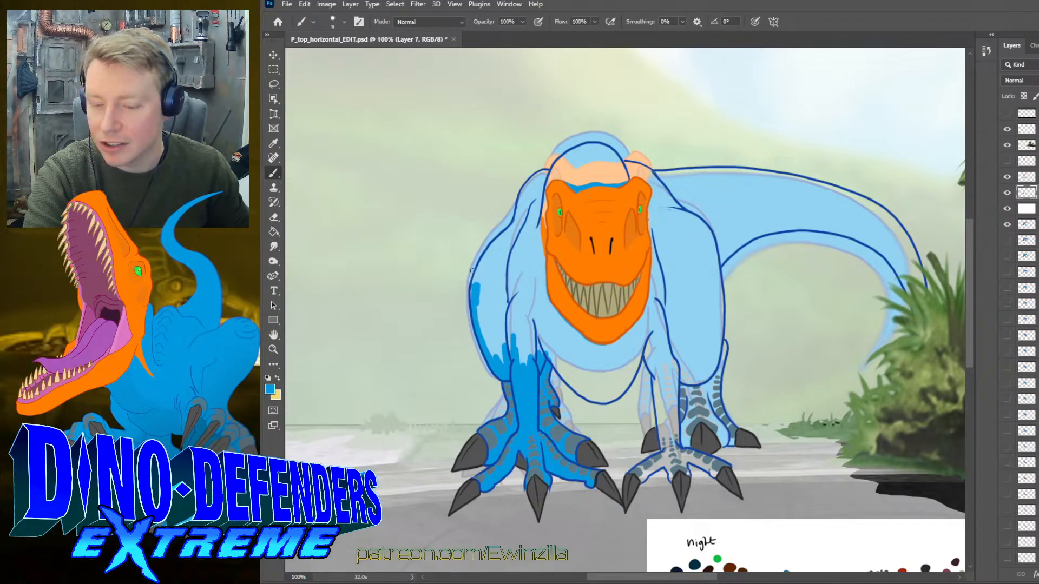
mouse_move(478, 279)
left_mouse_down()
mouse_move(516, 225)
mouse_move(542, 172)
left_mouse_up()
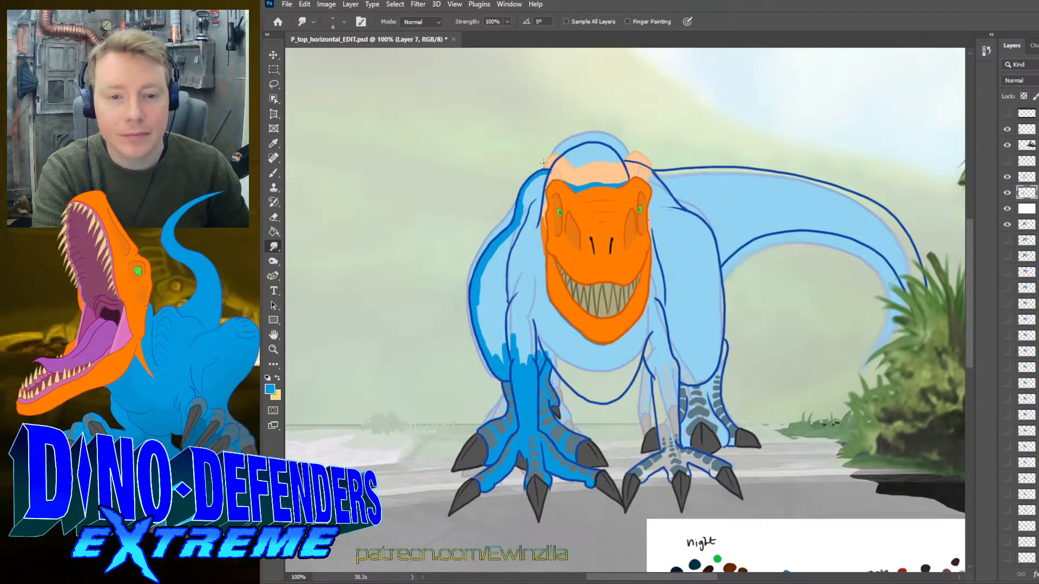
- Return to the Brush tool and fill the back of the head and the shoulders around the face with body blue
key("b")
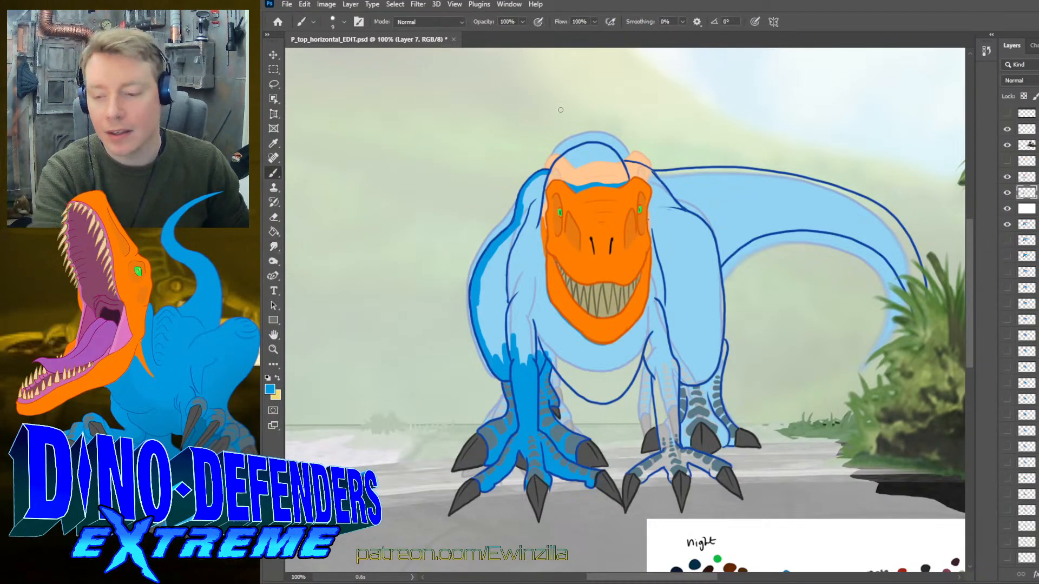
mouse_move(552, 173)
left_mouse_down()
mouse_move(541, 284)
mouse_move(528, 265)
mouse_move(524, 202)
left_mouse_up()
mouse_move(582, 160)
left_mouse_down()
mouse_move(561, 178)
mouse_move(568, 157)
mouse_move(556, 166)
mouse_move(597, 145)
mouse_move(626, 185)
mouse_move(595, 151)
mouse_move(560, 178)
mouse_move(604, 160)
mouse_move(585, 185)
mouse_move(614, 175)
mouse_move(617, 186)
mouse_move(629, 163)
mouse_move(655, 180)
mouse_move(647, 172)
mouse_move(658, 192)
mouse_move(634, 171)
mouse_move(666, 211)
mouse_move(674, 199)
mouse_move(698, 235)
mouse_move(702, 220)
mouse_move(714, 259)
mouse_move(739, 241)
mouse_move(719, 230)
left_mouse_up()
- Brush body blue over the right-hand shoulder and along the tail's edges, and flood-fill the tail's interior with the Paint Bucket
mouse_move(673, 193)
left_mouse_down()
mouse_move(716, 231)
mouse_move(746, 228)
mouse_move(718, 233)
mouse_move(762, 223)
mouse_move(735, 246)
mouse_move(776, 223)
mouse_move(851, 230)
mouse_move(911, 293)
left_mouse_up()
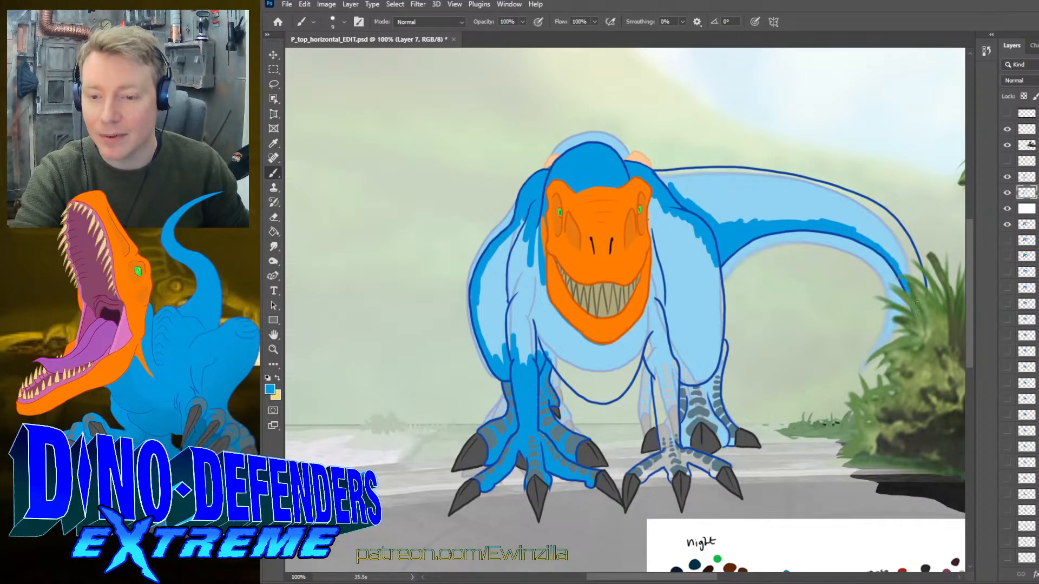
left_click_drag(892, 231, 924, 287)
mouse_move(915, 250)
left_mouse_down()
mouse_move(910, 277)
mouse_move(881, 223)
mouse_move(891, 222)
left_mouse_up()
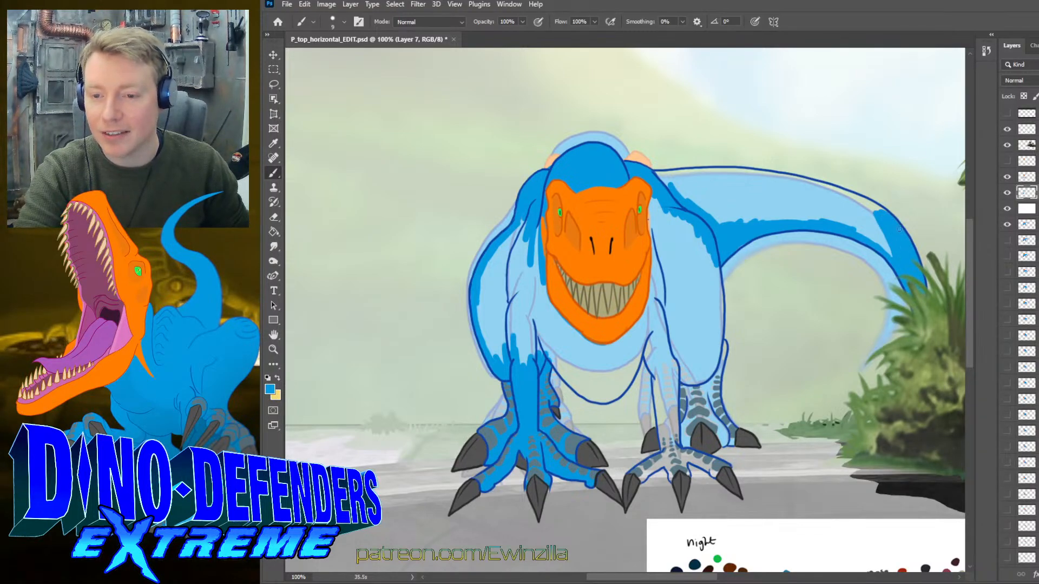
mouse_move(663, 178)
left_mouse_down()
mouse_move(684, 187)
mouse_move(655, 173)
mouse_move(800, 178)
left_mouse_up()
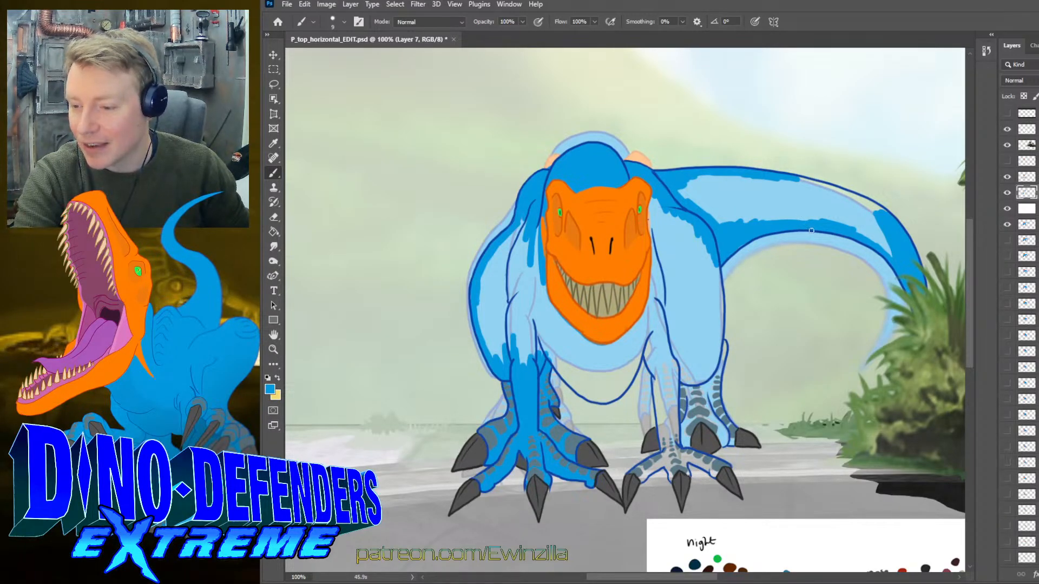
mouse_move(820, 197)
left_mouse_down()
mouse_move(802, 181)
mouse_move(879, 209)
left_mouse_up()
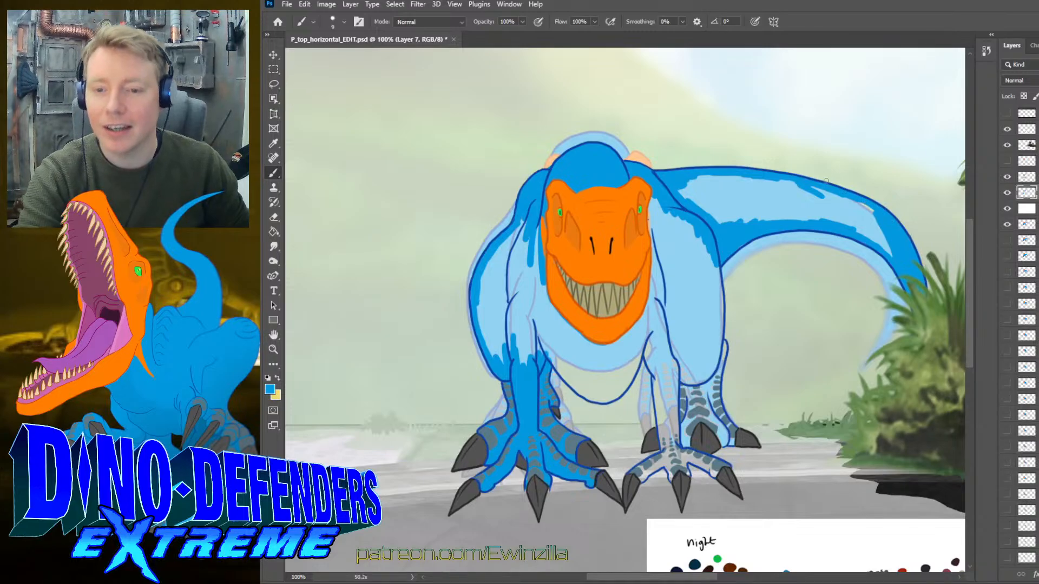
key("g")
left_click(699, 196)
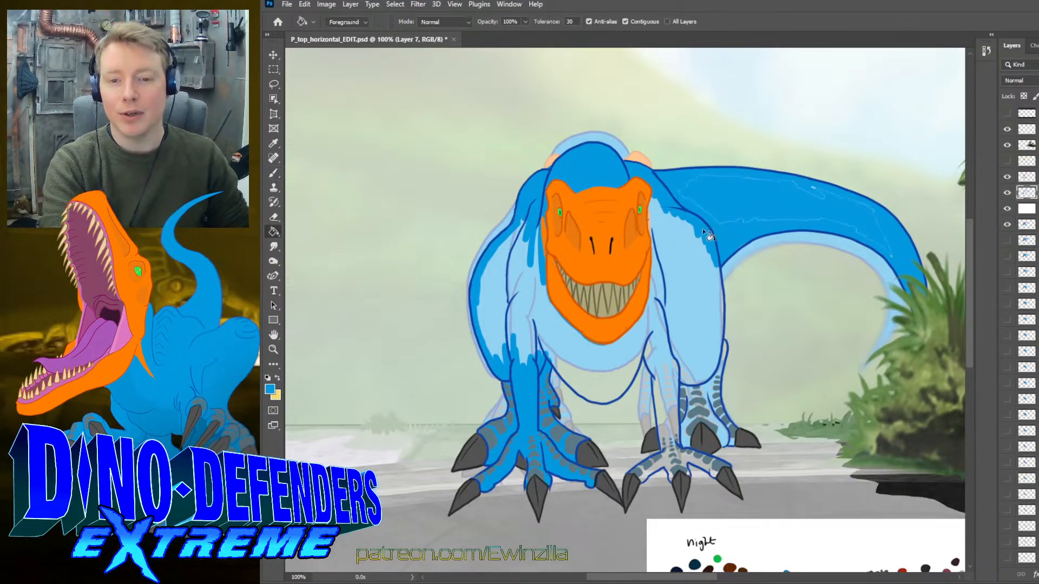
- Brush body blue along the belly's lower edge and over the right-hand front and rear legs and feet
key("b")
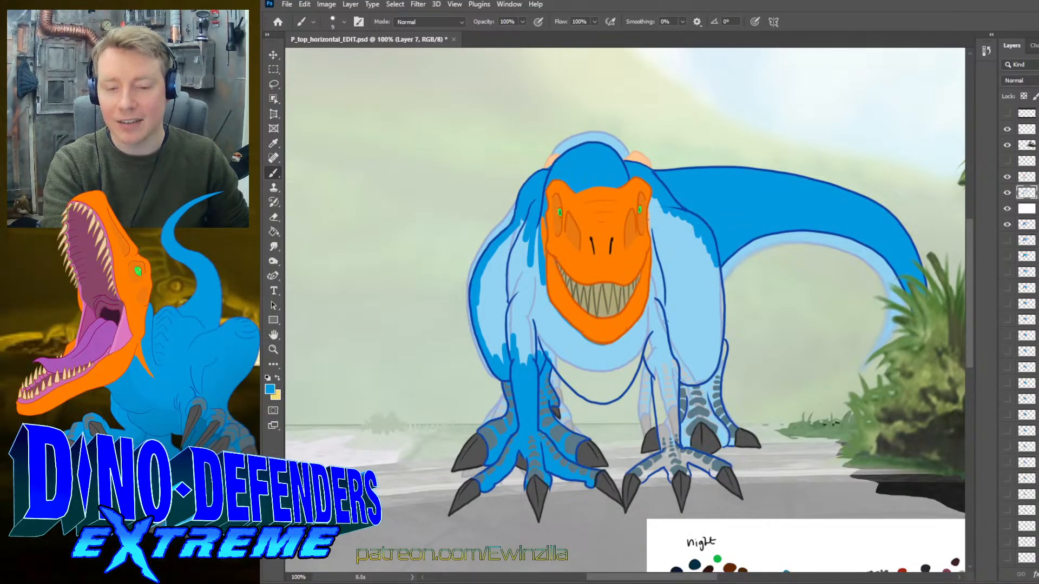
mouse_move(547, 349)
left_mouse_down()
mouse_move(588, 396)
mouse_move(608, 394)
mouse_move(598, 401)
mouse_move(632, 379)
mouse_move(649, 336)
mouse_move(628, 323)
mouse_move(636, 375)
mouse_move(621, 322)
mouse_move(649, 362)
mouse_move(650, 346)
mouse_move(659, 375)
mouse_move(647, 359)
mouse_move(655, 348)
mouse_move(672, 457)
mouse_move(635, 473)
mouse_move(673, 479)
mouse_move(672, 457)
mouse_move(686, 475)
mouse_move(687, 453)
mouse_move(714, 464)
mouse_move(713, 474)
mouse_move(685, 462)
mouse_move(684, 483)
left_mouse_up()
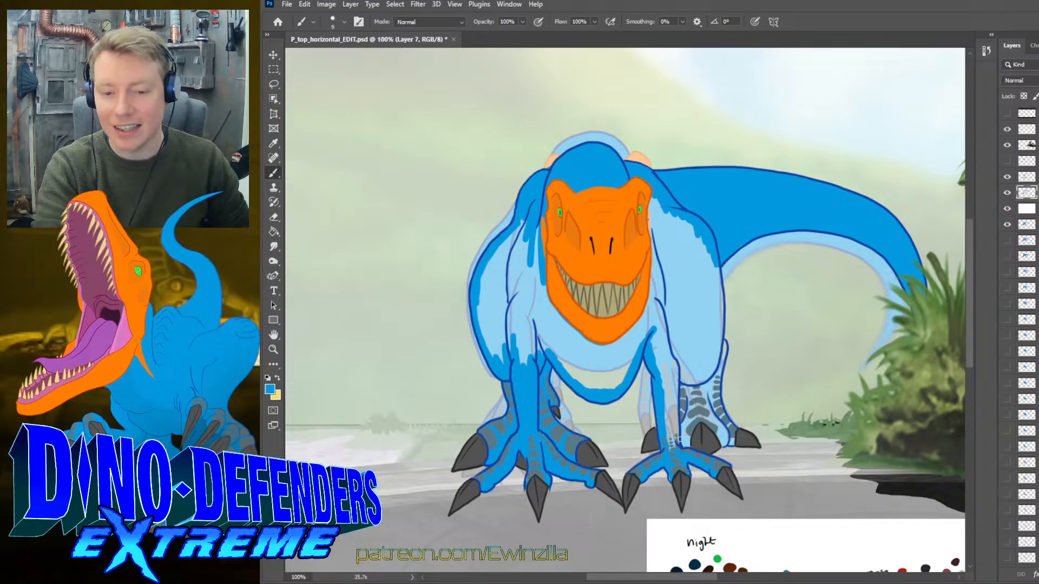
mouse_move(678, 440)
left_mouse_down()
mouse_move(672, 379)
mouse_move(691, 440)
mouse_move(724, 343)
mouse_move(720, 434)
mouse_move(715, 401)
left_mouse_up()
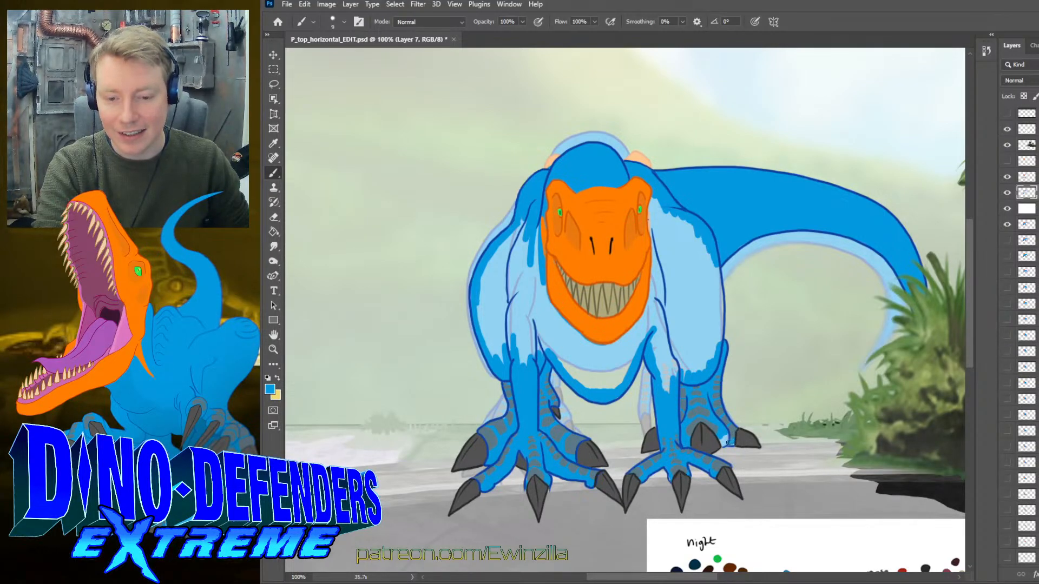
left_click_drag(729, 442, 722, 442)
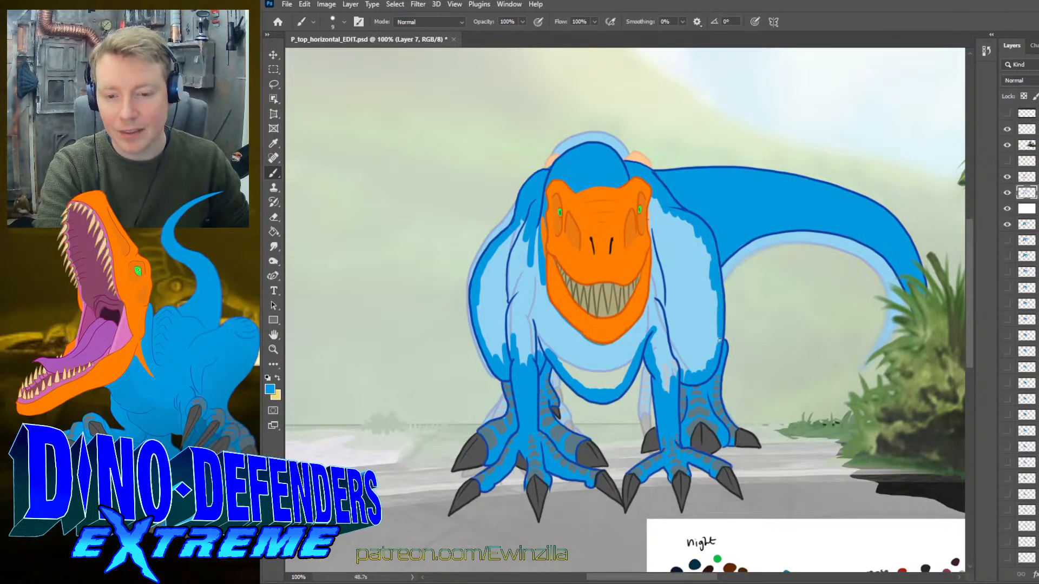
- Outline the chest beneath the jaw in body blue, flood-fill the remaining body areas and brush over the leftover gaps
mouse_move(653, 201)
left_mouse_down()
mouse_move(648, 308)
mouse_move(621, 344)
mouse_move(630, 325)
mouse_move(598, 349)
mouse_move(589, 342)
mouse_move(616, 349)
mouse_move(580, 336)
mouse_move(547, 291)
left_mouse_up()
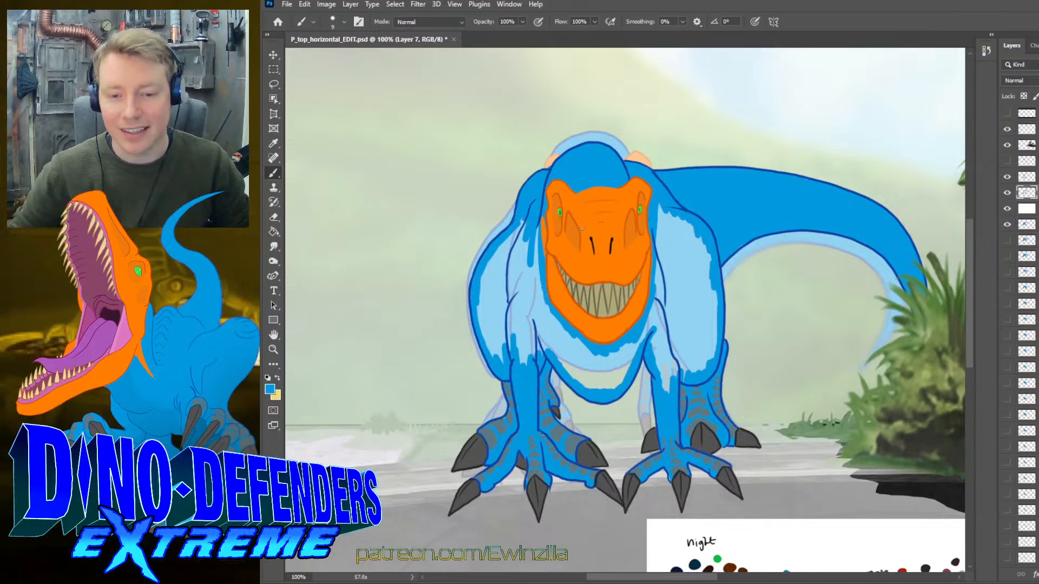
key("g")
left_click(494, 309)
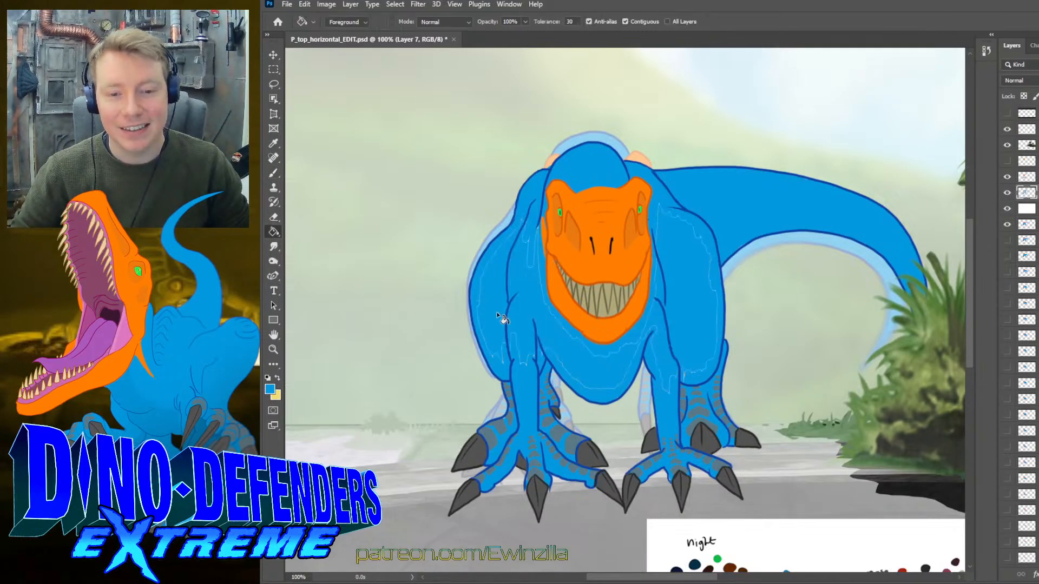
left_click(274, 173)
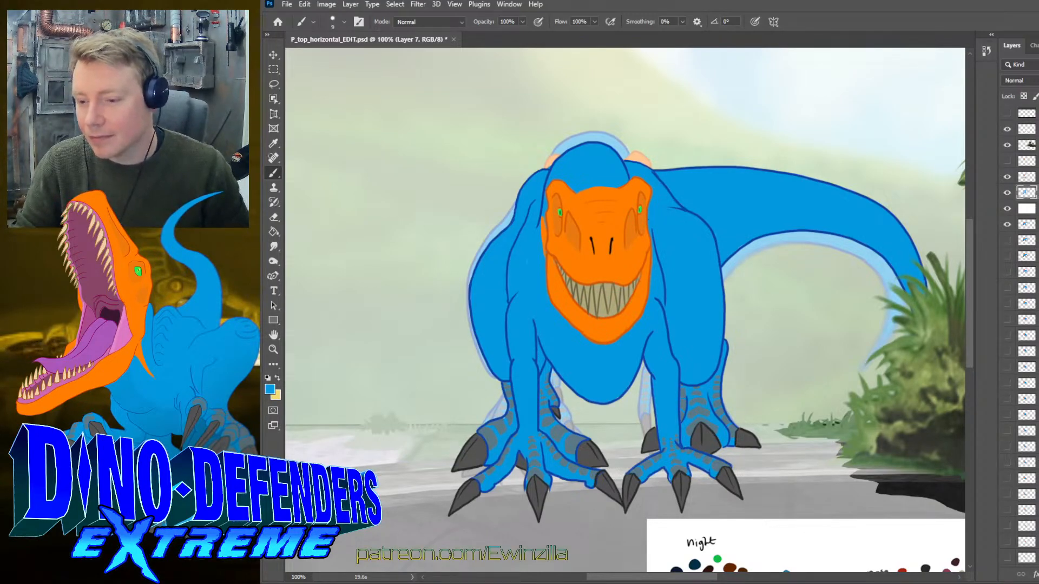
- Check the colour layer by toggling its visibility, and merge Layer 7 with the line art into layer M25
left_click(1007, 193)
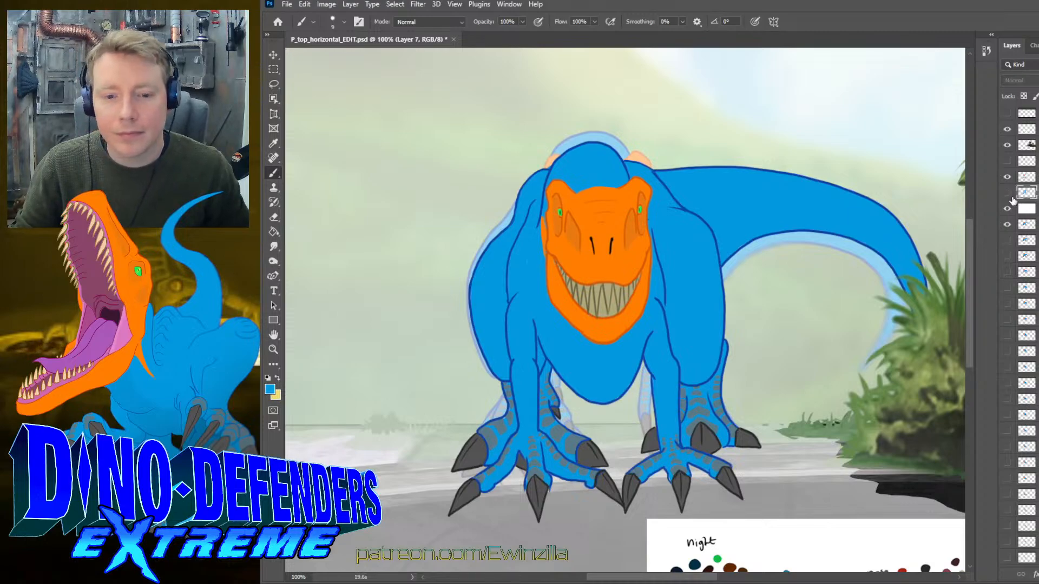
left_click(1007, 193)
left_click(1027, 193, "ctrl")
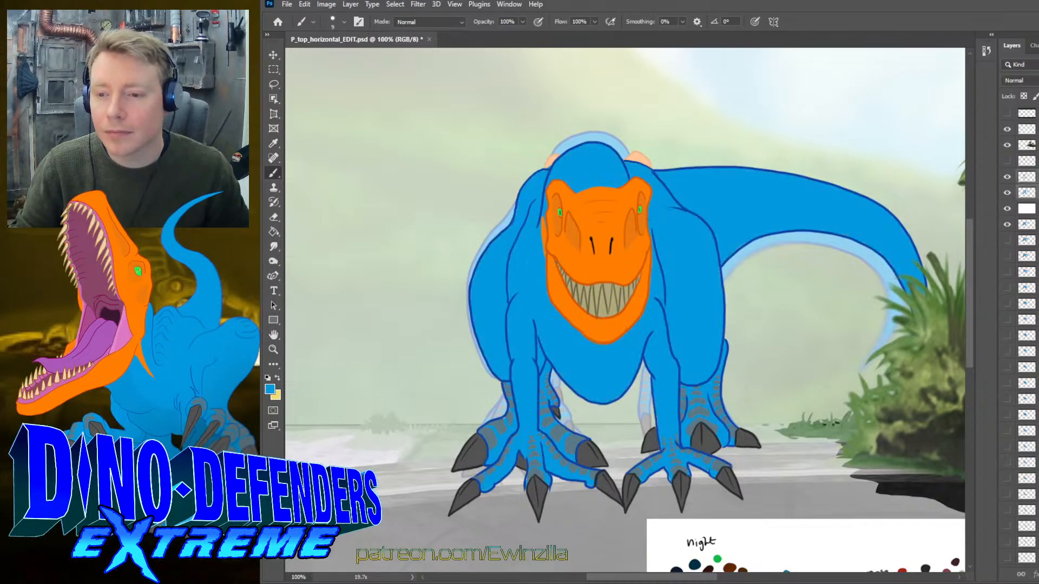
left_click(667, 282, "ctrl")
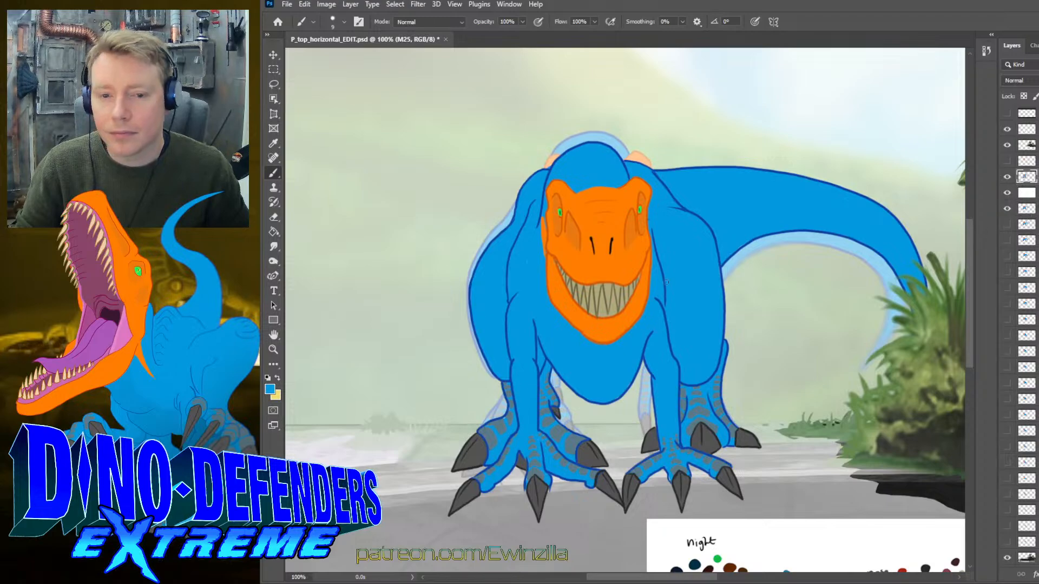
- Select the tail with the Lasso on layer M25, apply a blur filter to it and clear the selection
left_click(274, 84)
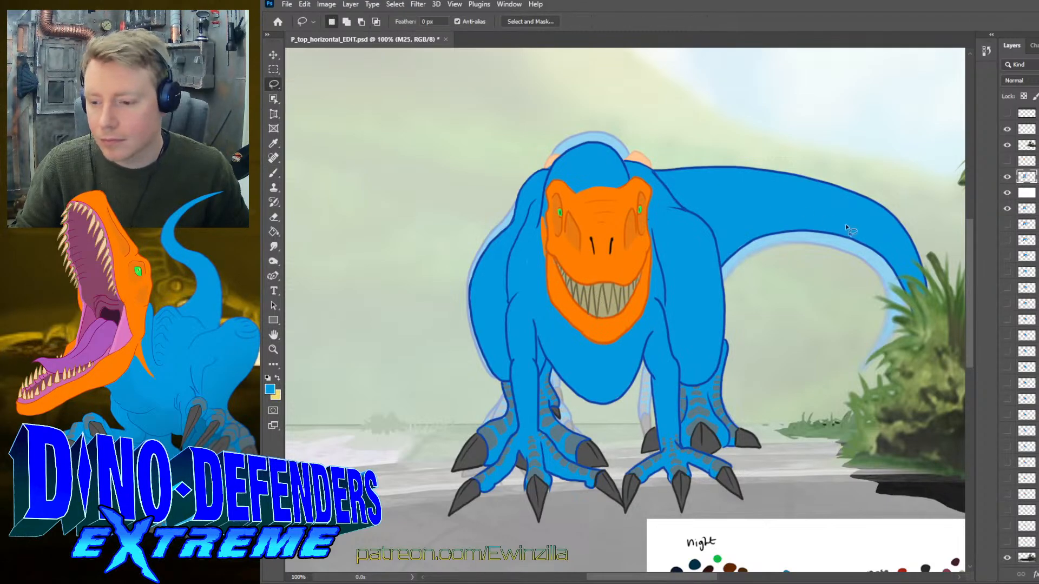
mouse_move(914, 181)
left_mouse_down()
mouse_move(898, 379)
mouse_move(757, 260)
mouse_move(723, 268)
mouse_move(717, 204)
mouse_move(655, 170)
mouse_move(791, 155)
mouse_move(901, 173)
left_mouse_up()
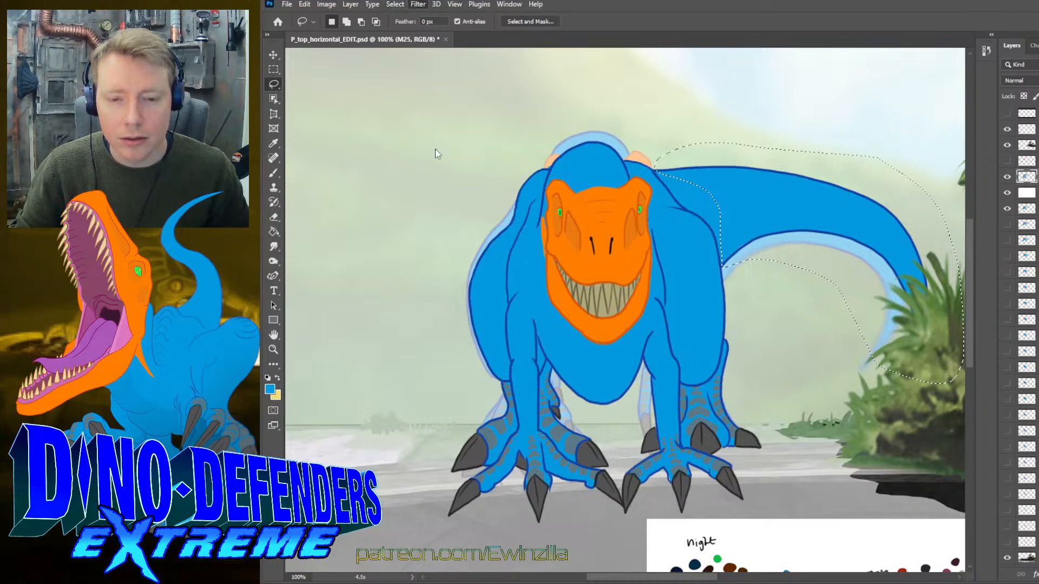
key("h")
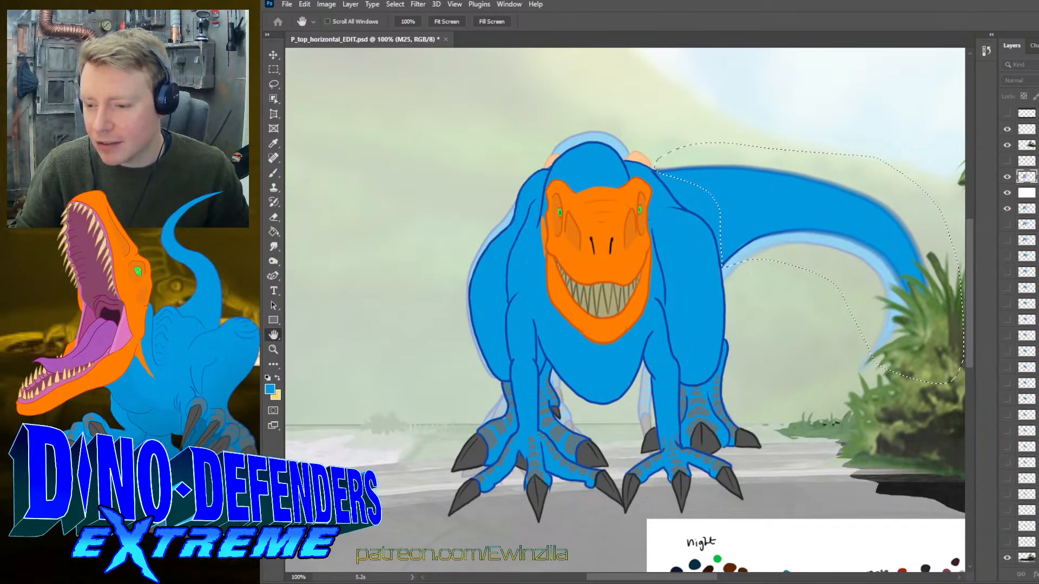
key("l")
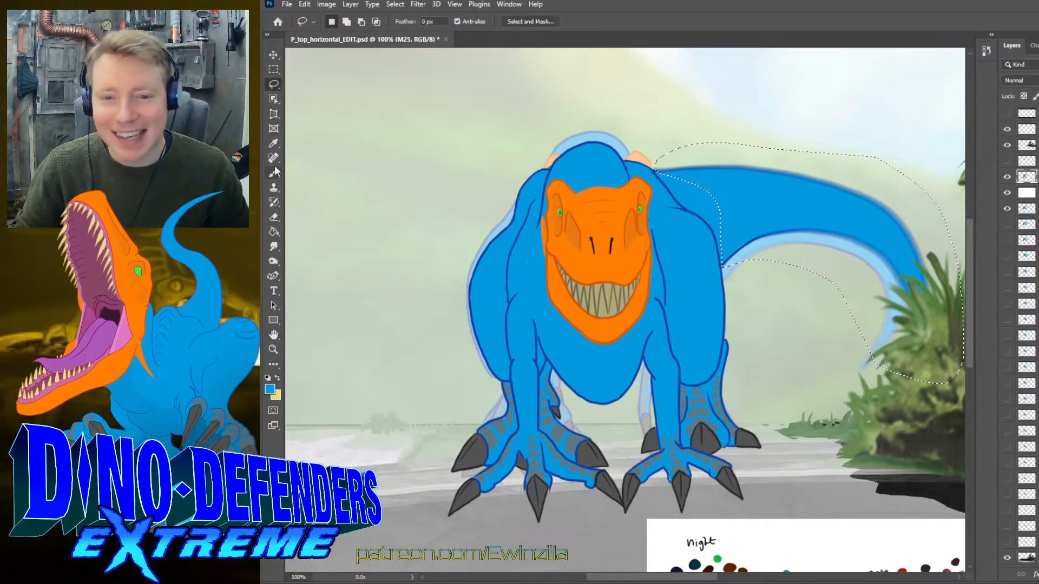
key("ctrl+d")
- Soften the base of the tail where it meets the body with the Blur tool at size 20, and compare M25 with the previous frame
left_click(273, 246)
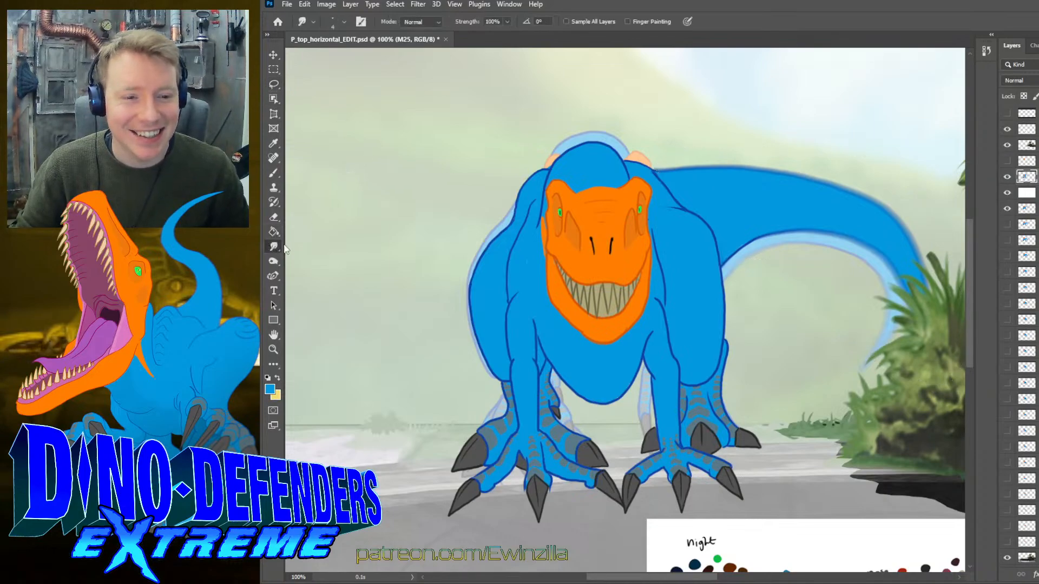
key("shift+r")
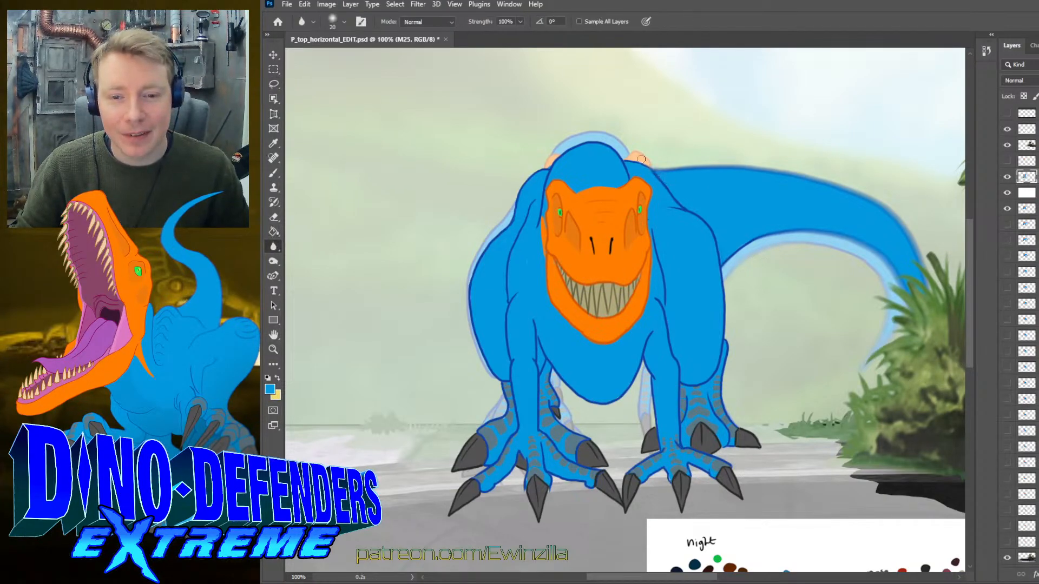
mouse_move(736, 271)
left_mouse_down()
mouse_move(759, 239)
mouse_move(725, 254)
mouse_move(757, 277)
mouse_move(762, 237)
mouse_move(724, 255)
left_mouse_up()
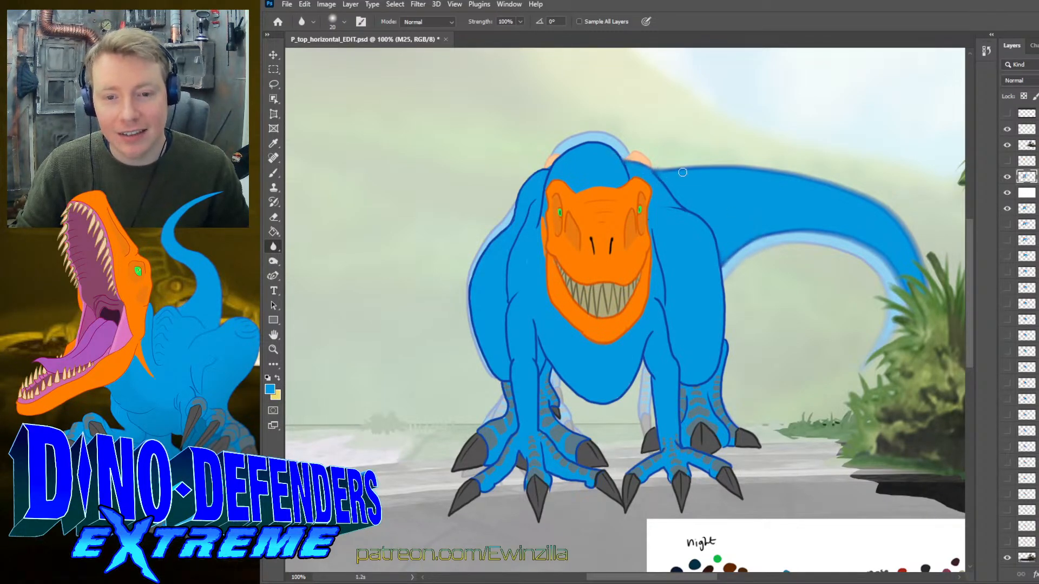
mouse_move(683, 173)
left_mouse_down()
mouse_move(655, 172)
mouse_move(713, 218)
left_mouse_up()
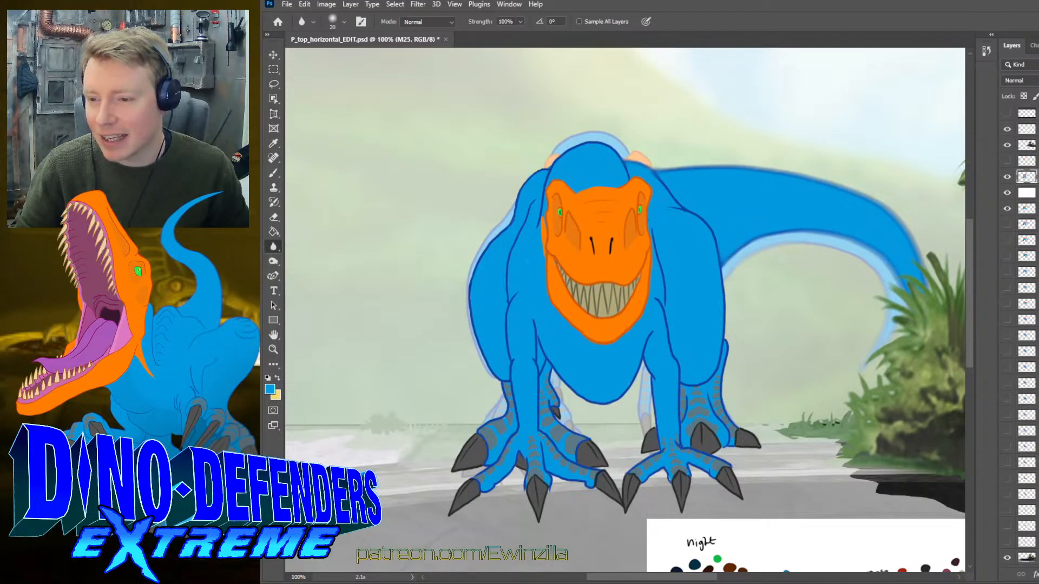
left_click(1007, 176)
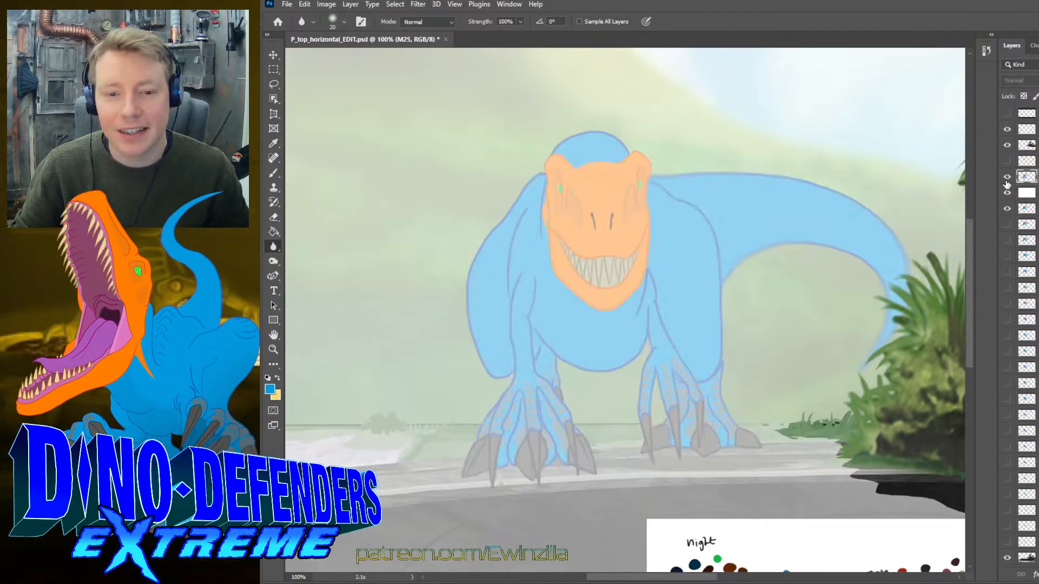
left_click(1007, 176)
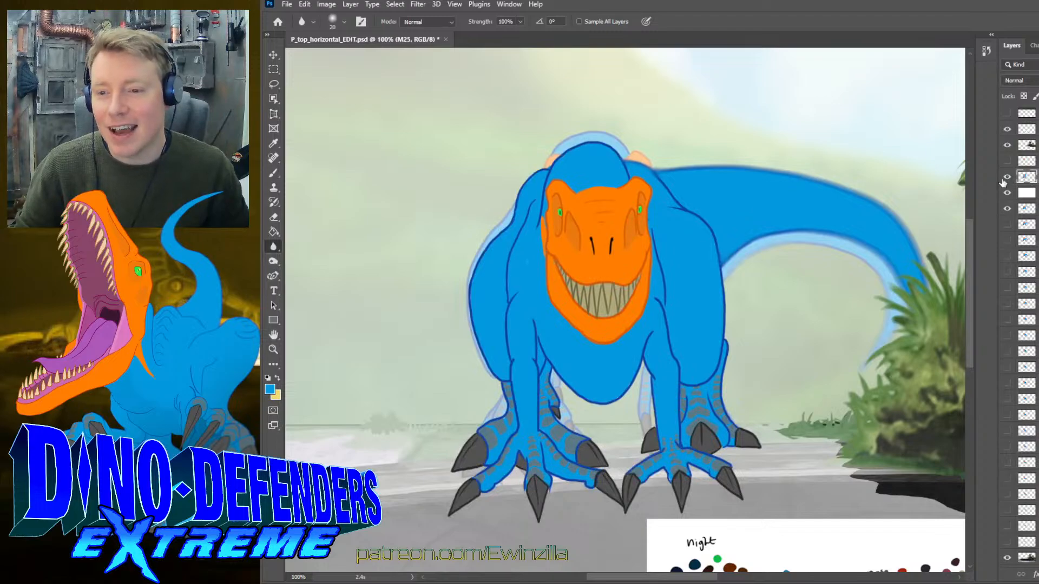
left_click(1007, 176)
left_click(1007, 177)
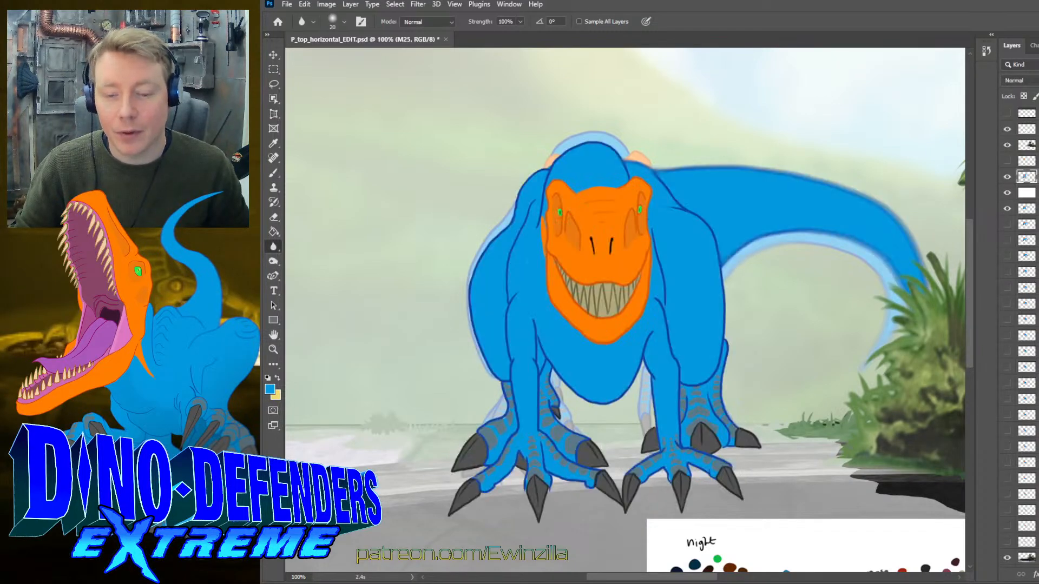
- Select both front legs and feet with the Lasso, apply the blur filter to them and clear the selection
key("l")
mouse_move(662, 297)
left_mouse_down()
mouse_move(684, 368)
mouse_move(683, 444)
mouse_move(762, 489)
mouse_move(724, 518)
mouse_move(484, 535)
left_mouse_up()
mouse_move(453, 476)
left_mouse_down()
mouse_move(491, 462)
mouse_move(513, 421)
mouse_move(498, 310)
mouse_move(528, 292)
mouse_move(537, 315)
left_mouse_up()
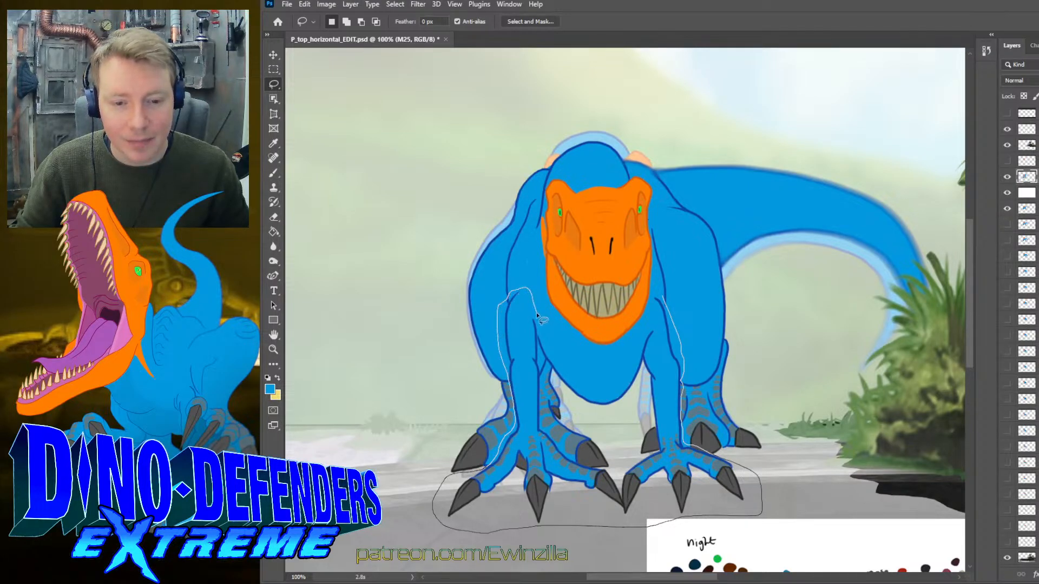
mouse_move(541, 373)
left_mouse_down()
mouse_move(542, 427)
mouse_move(580, 464)
mouse_move(614, 470)
mouse_move(655, 454)
mouse_move(643, 366)
mouse_move(659, 295)
left_mouse_up()
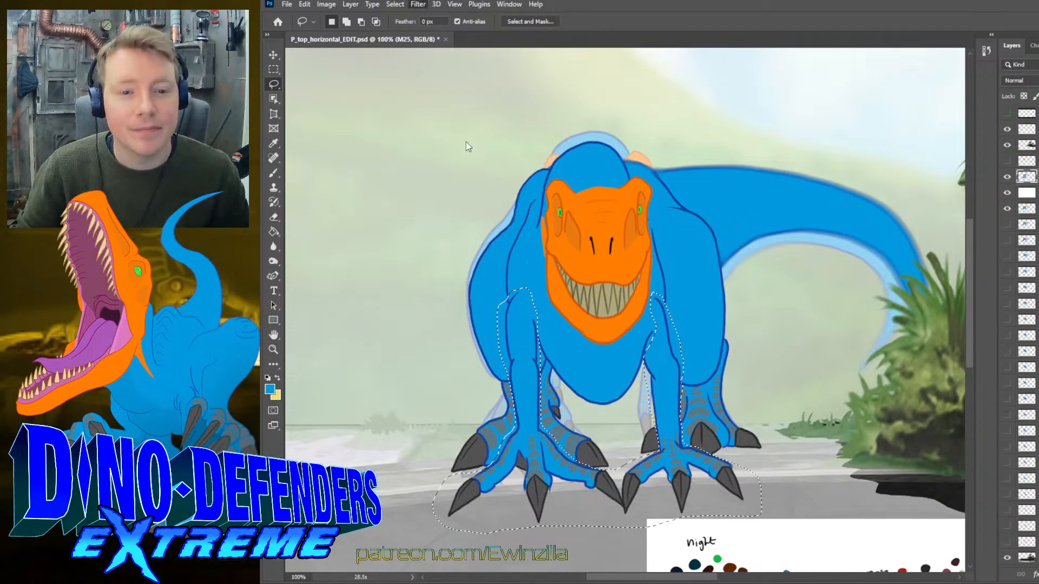
key("ctrl+alt+f")
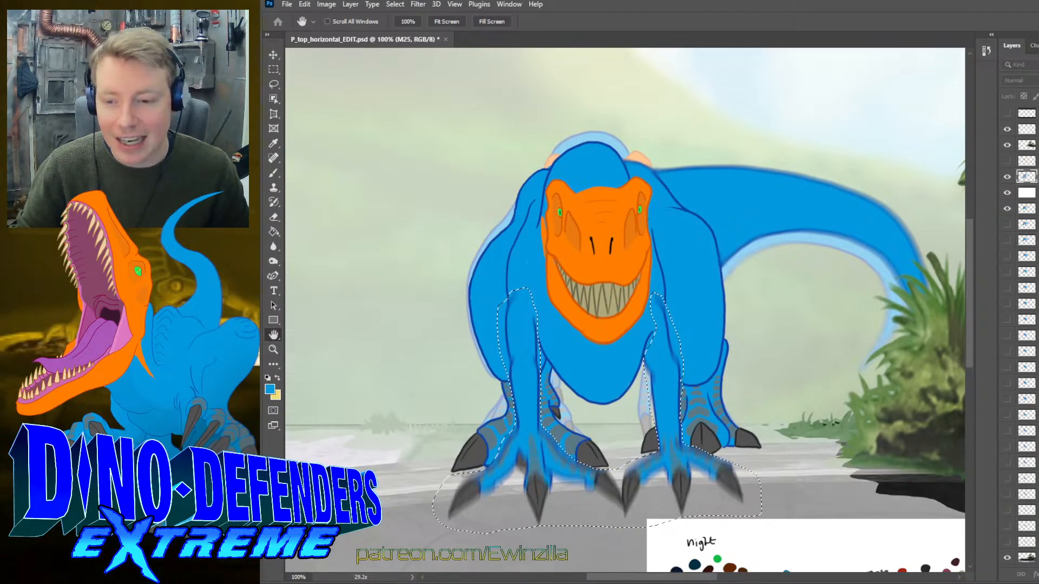
key("Return")
key("ctrl+d")
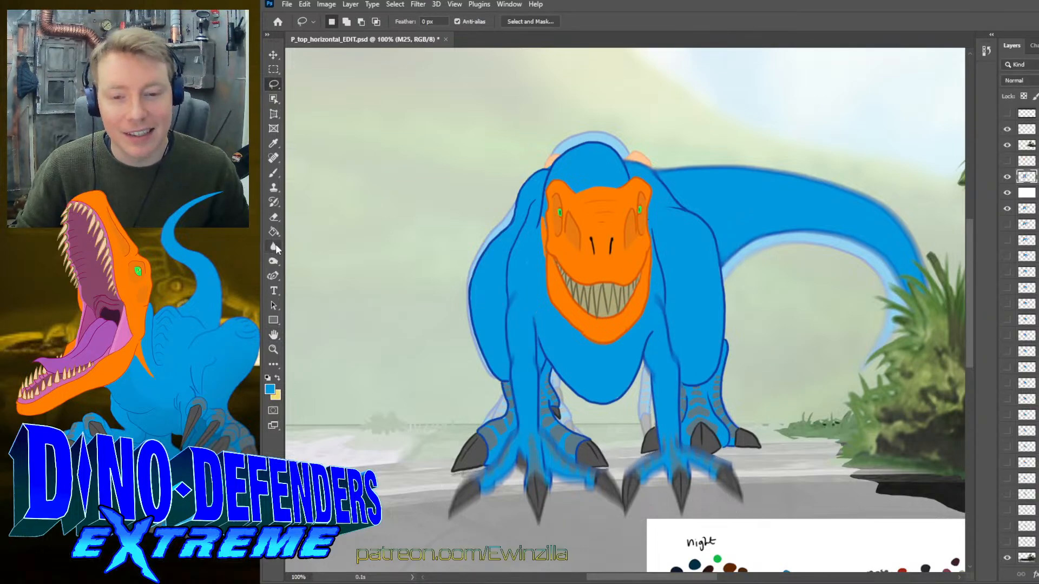
- Move layer M25 beneath the translucent white layer and toggle its visibility to compare it with the previous frame
left_click_drag(1017, 201, 1008, 200)
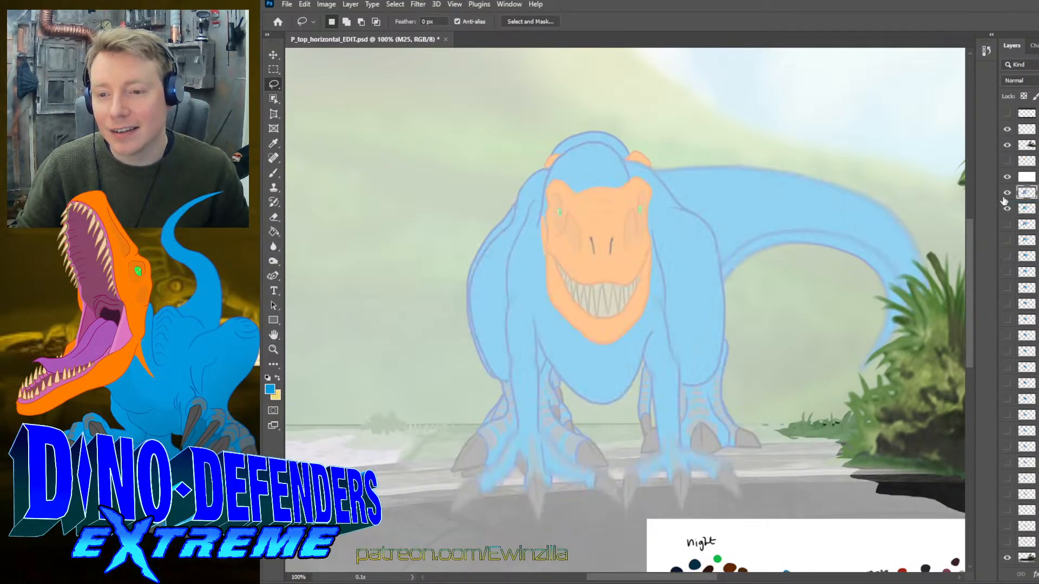
left_click(1007, 193)
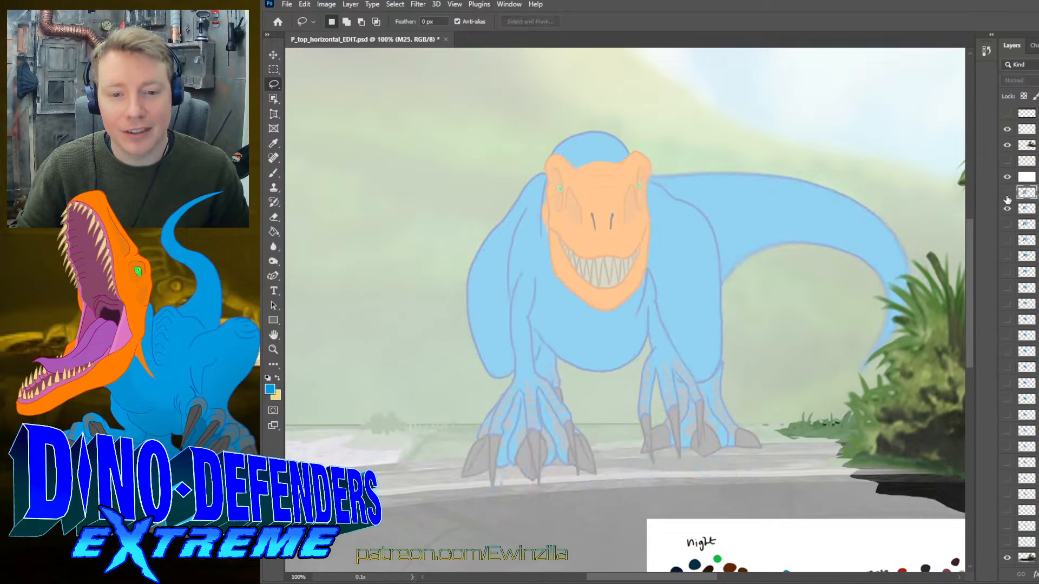
left_click(1008, 193)
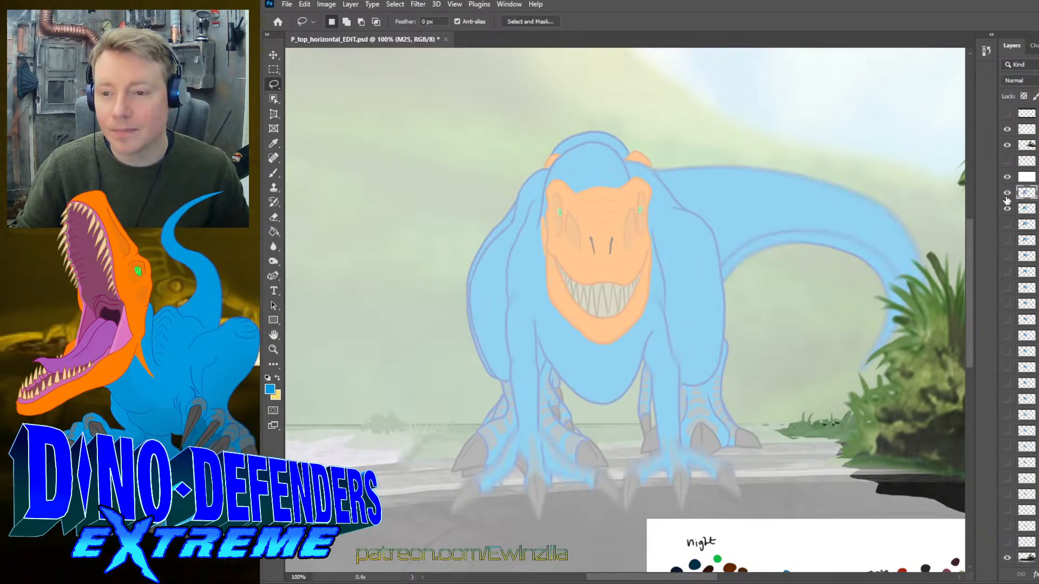
- Show the head copy layer, move the head down over M25's head and enlarge it to about 113%
left_click(1007, 162)
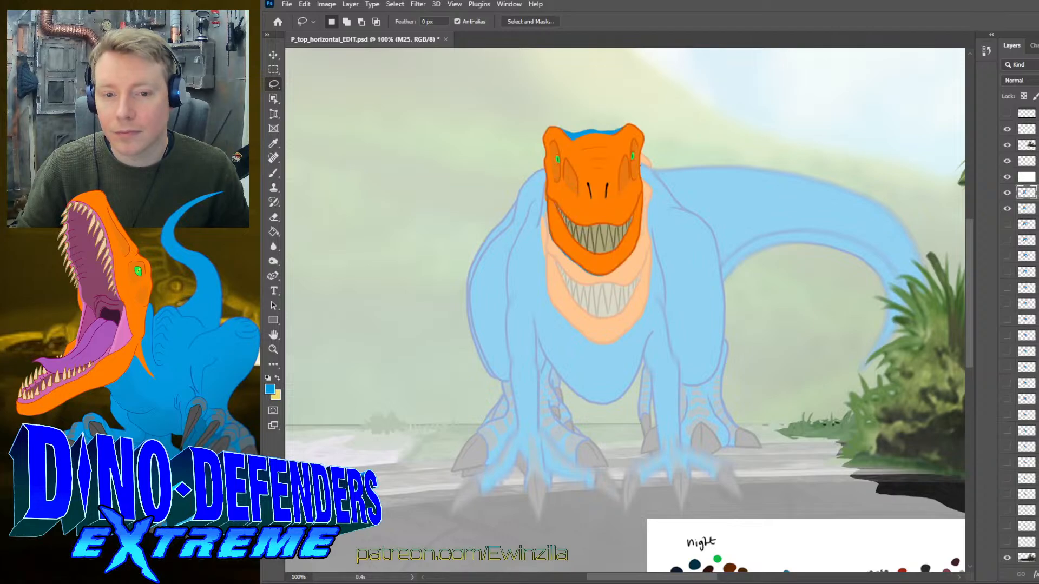
left_click(1026, 161)
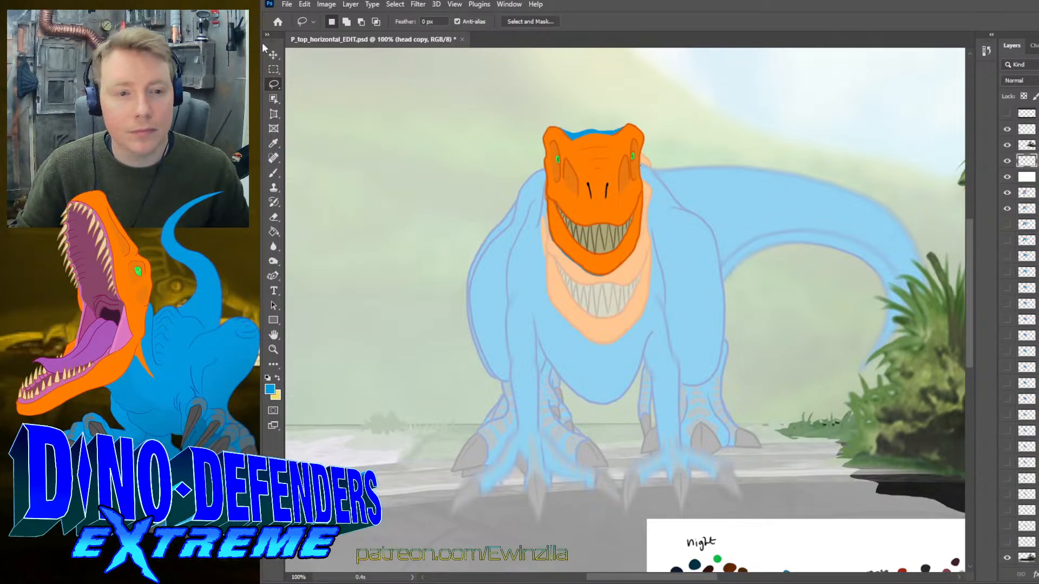
key("v")
mouse_move(594, 216)
left_mouse_down()
mouse_move(613, 333)
mouse_move(610, 261)
left_mouse_up()
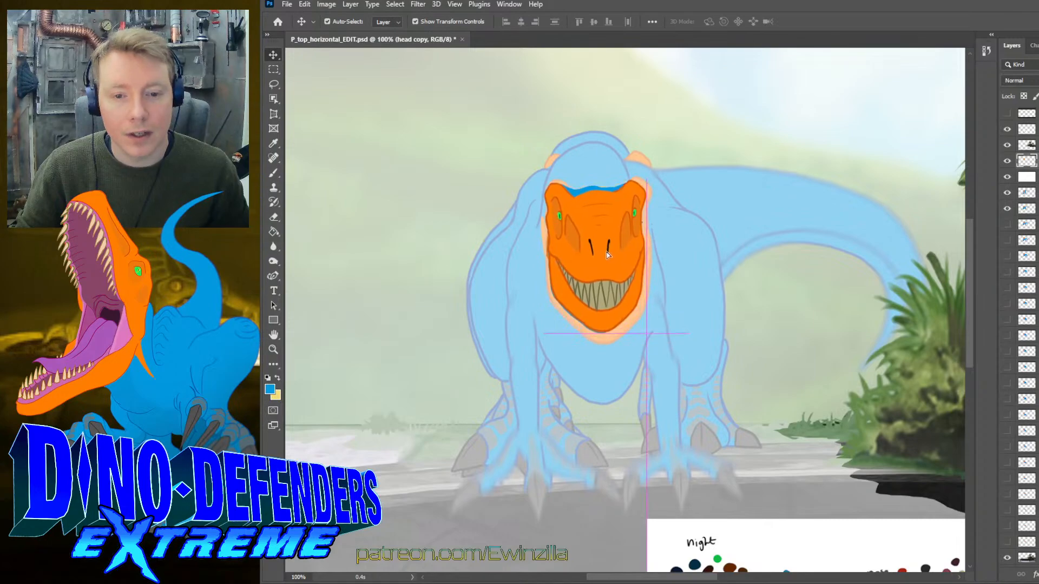
left_click_drag(647, 334, 656, 346)
mouse_move(619, 311)
left_mouse_down()
mouse_move(622, 341)
mouse_move(620, 325)
left_mouse_up()
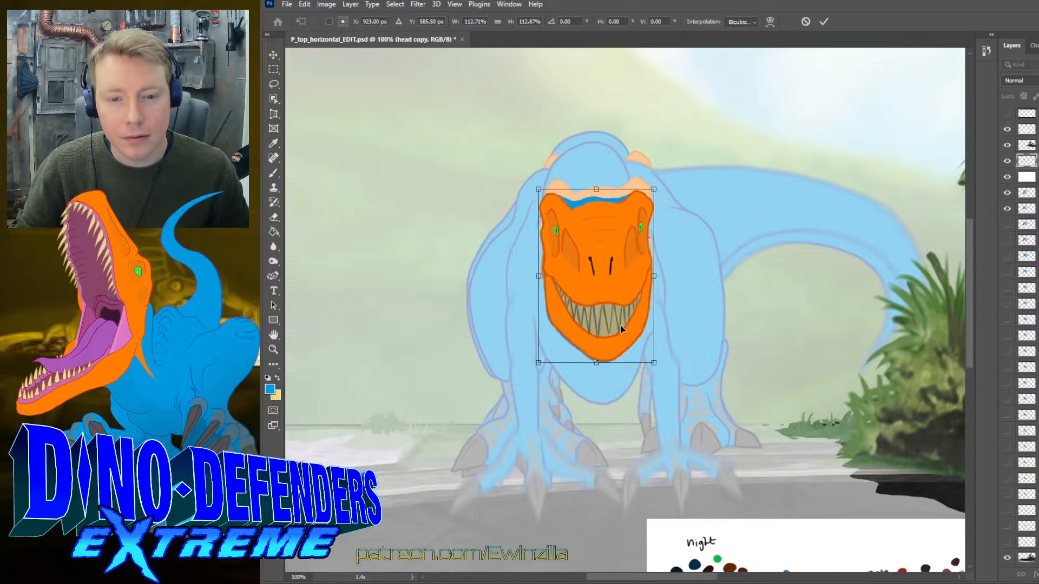
left_click(273, 83)
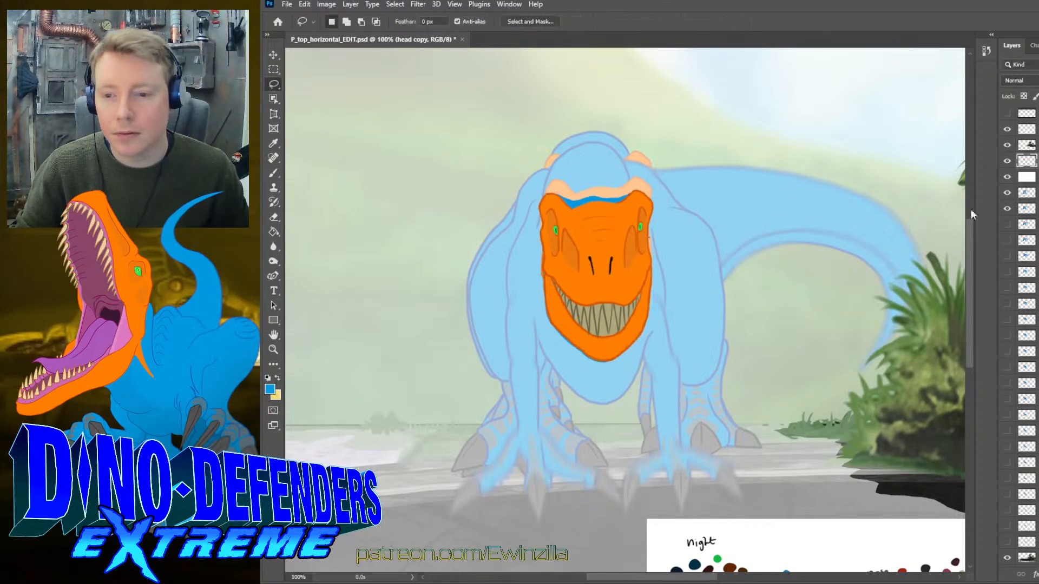
- Hide the frame layer beneath M25, save the document and toggle the head copy to compare it with M25
left_click(1007, 208)
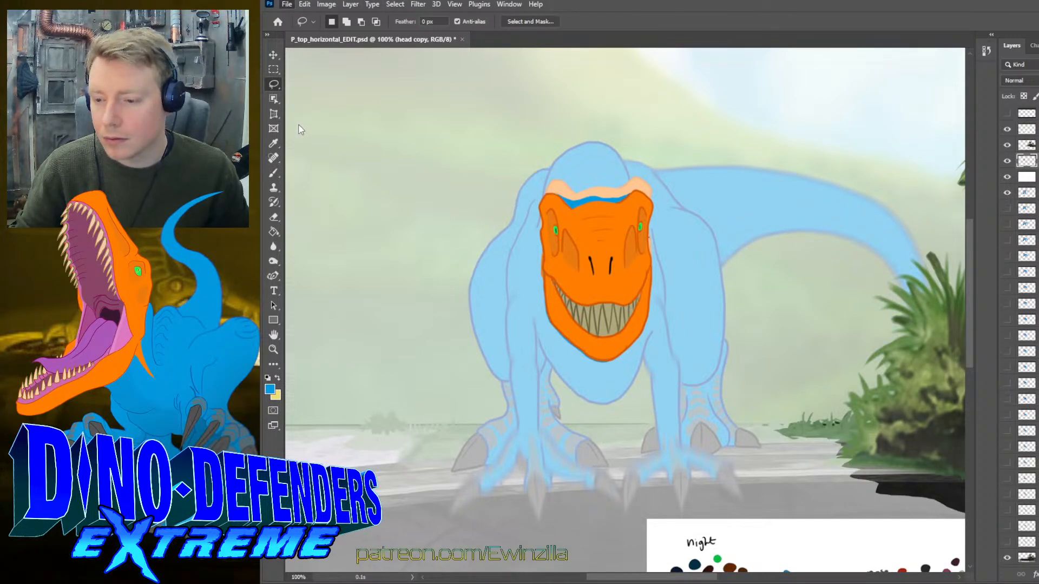
key("ctrl+s")
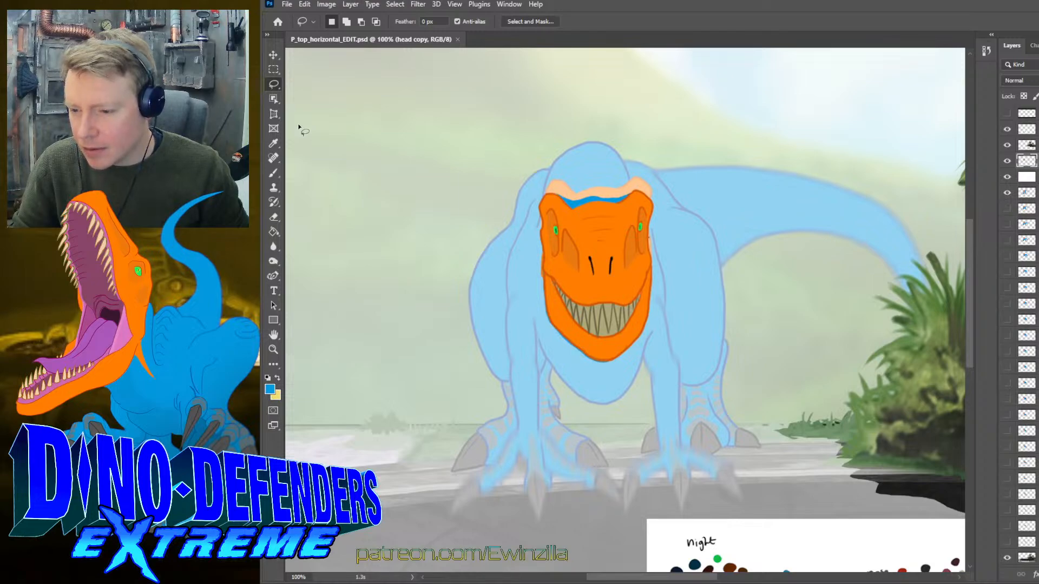
left_click(1008, 161)
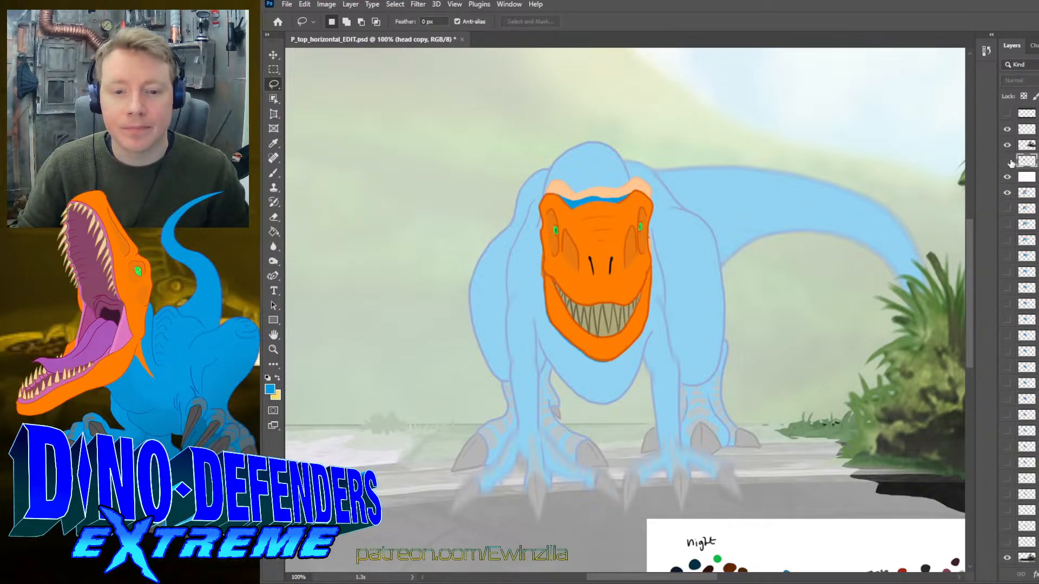
left_click(1009, 162)
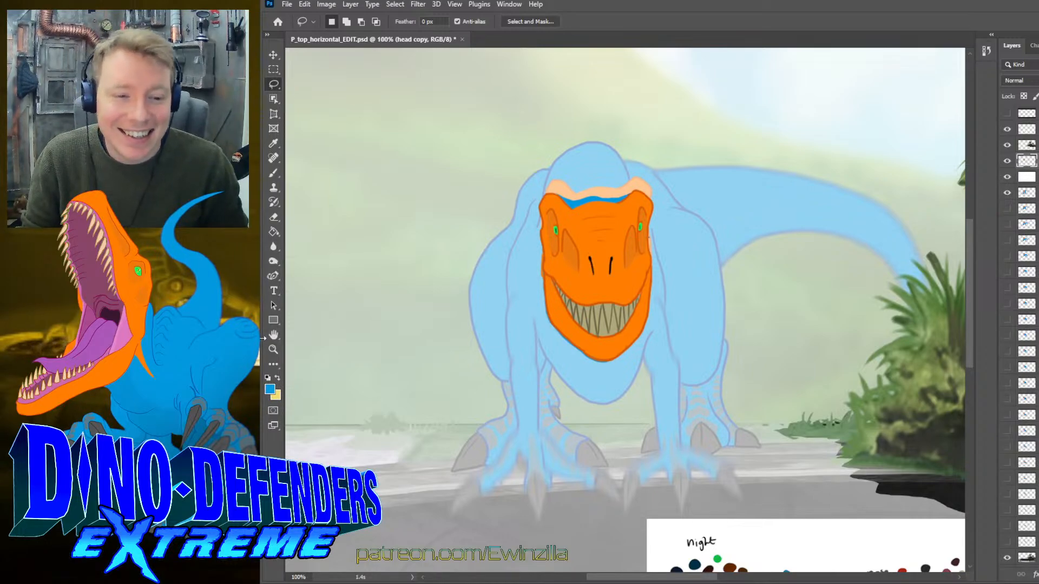
- Sample the dark blue line colour from the colour palette sketch as the foreground colour
left_click(279, 352)
left_click(633, 299)
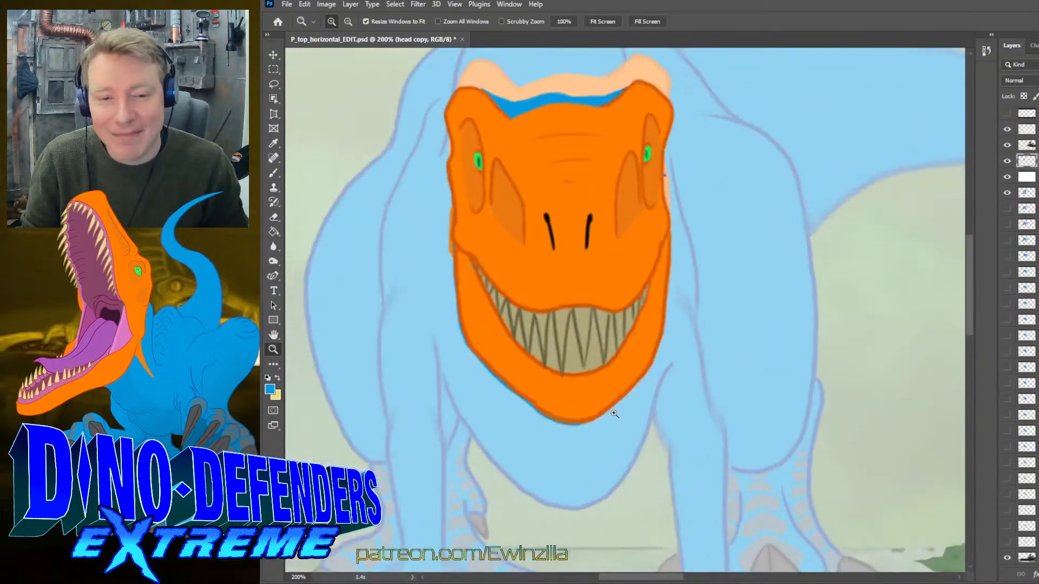
left_click(369, 269, "alt")
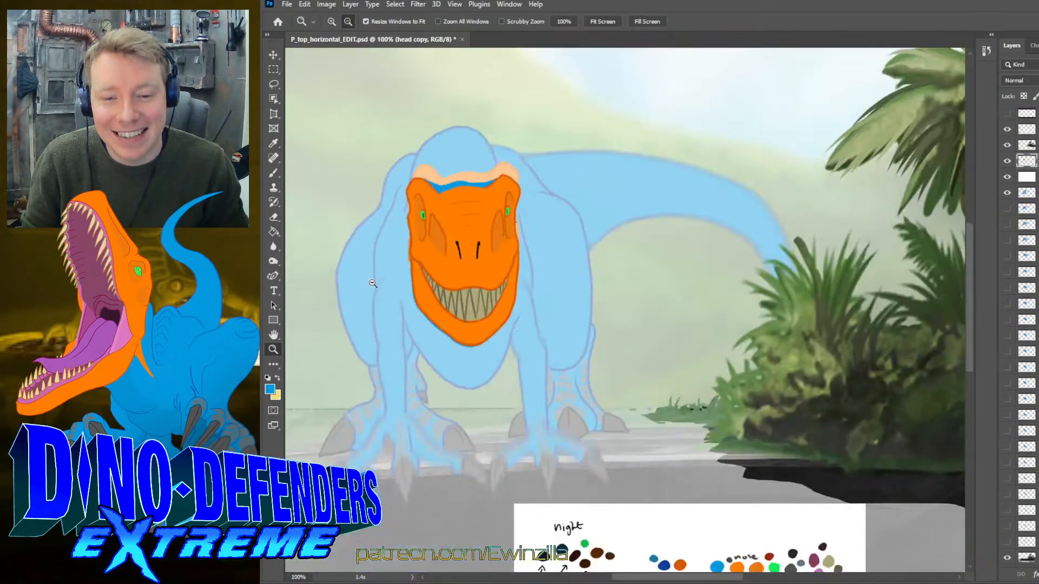
scroll(325, 260, "down", 1)
left_click(274, 143)
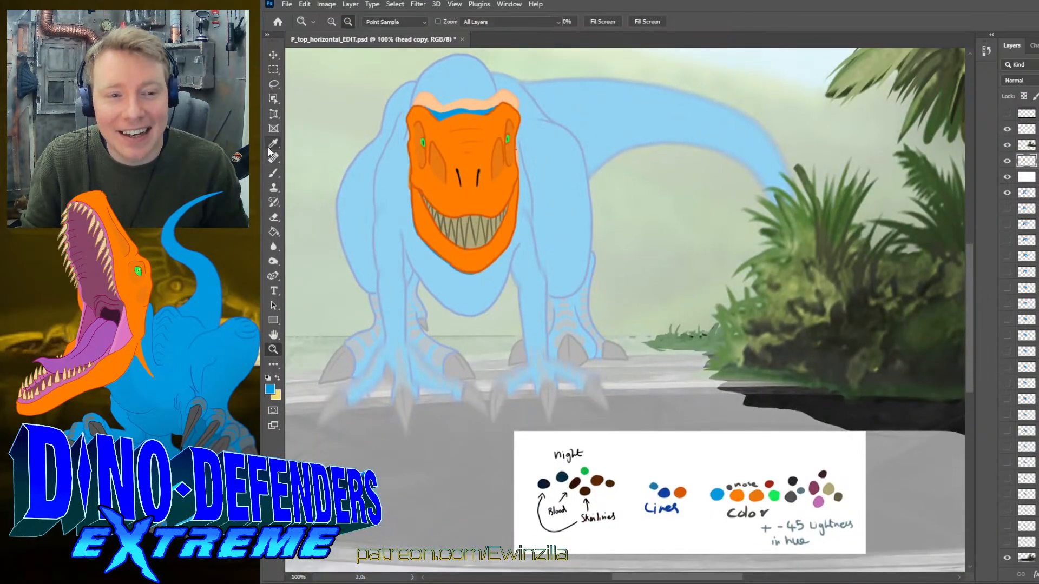
left_click(665, 490)
left_click(665, 490)
left_click(273, 349)
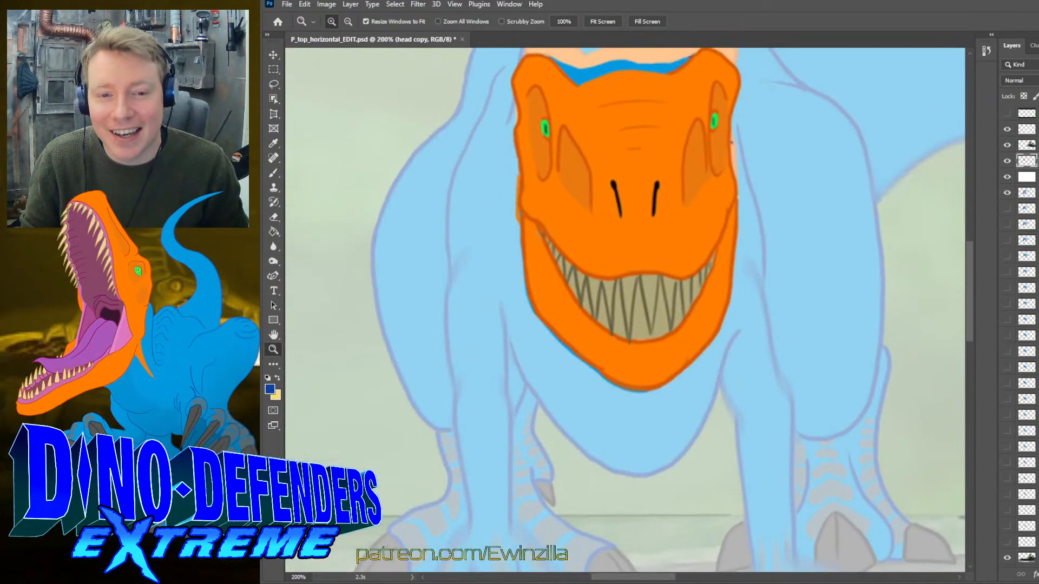
- Duplicate the head copy layer, hide the upper duplicate and rename the visible one as M26
key("ctrl+j")
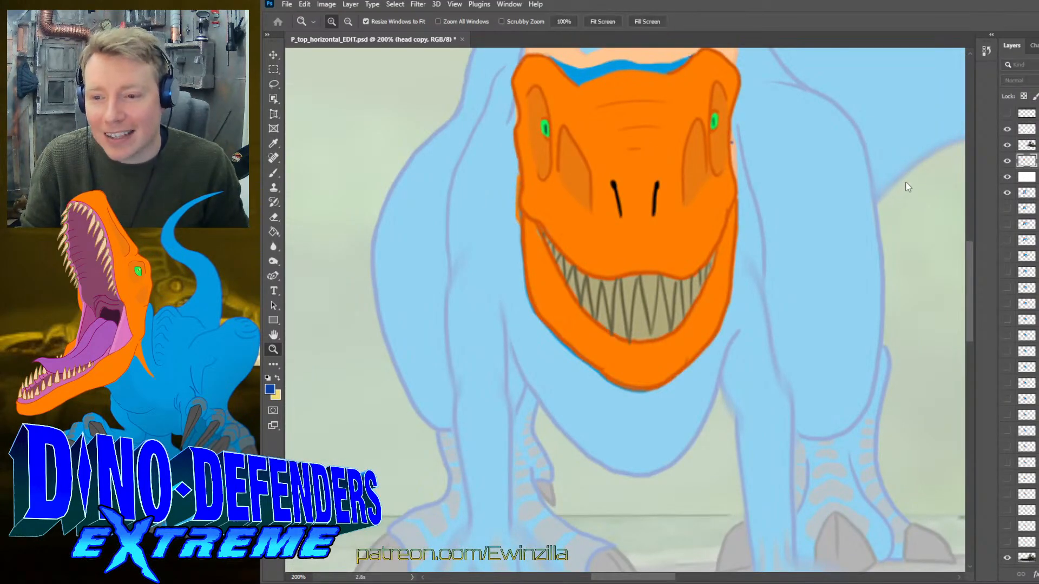
left_click(1007, 160)
left_click(1026, 176)
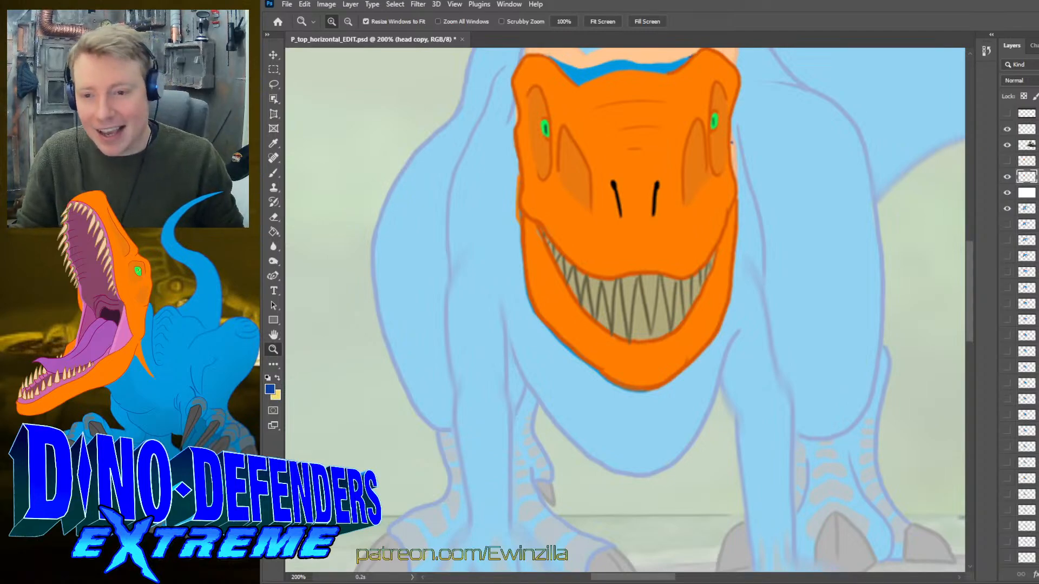
left_click(1027, 177)
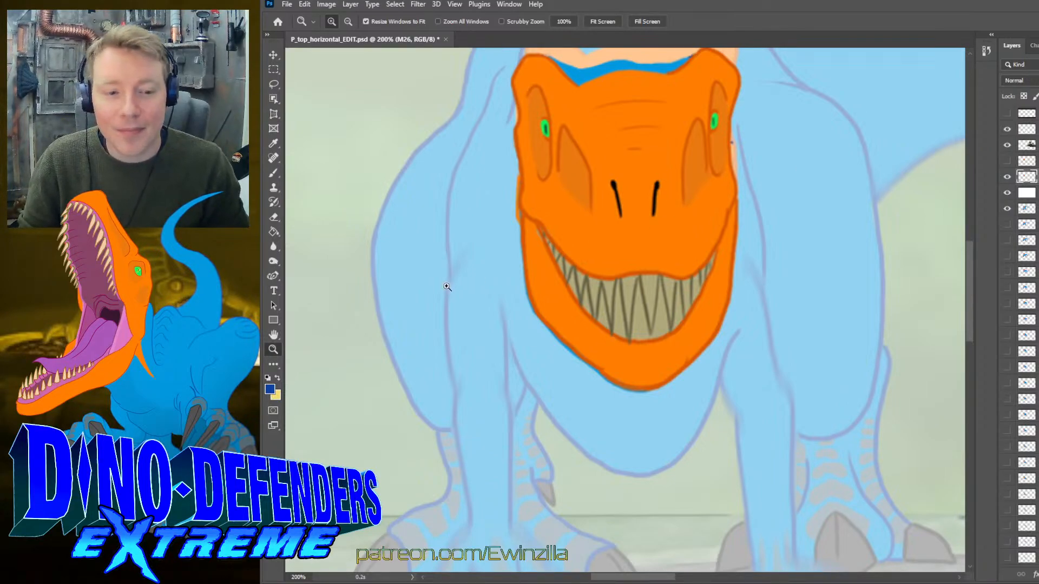
- Brush a dark blue arch for the neck behind the head on layer M26, redoing the stroke until it fits
scroll(379, 244, "up", 2)
key("b")
scroll(397, 241, "up", 4)
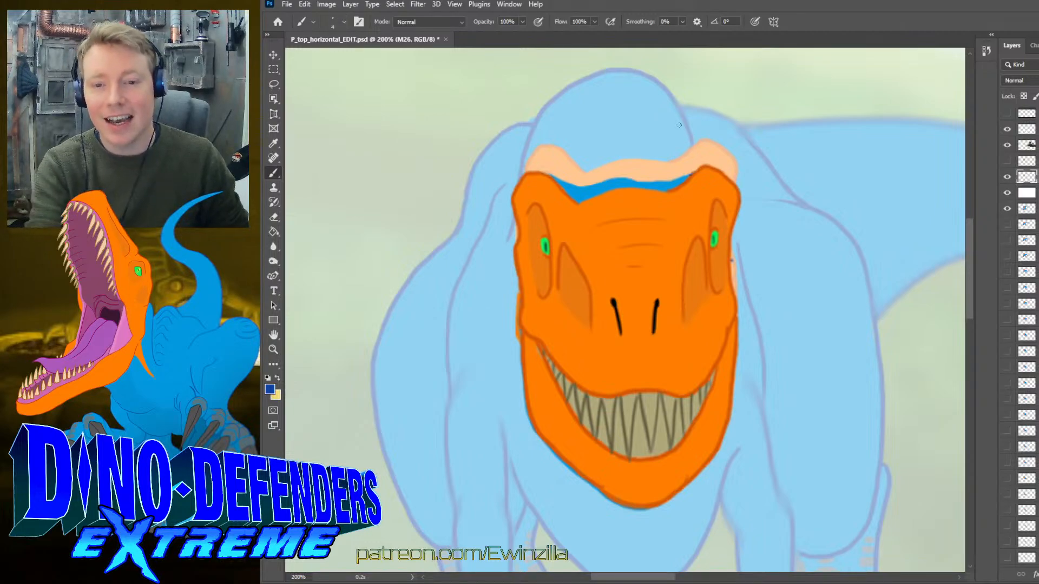
mouse_move(696, 171)
left_mouse_down()
mouse_move(691, 114)
mouse_move(668, 82)
mouse_move(617, 71)
mouse_move(555, 110)
mouse_move(532, 165)
left_mouse_up()
key("ctrl+z")
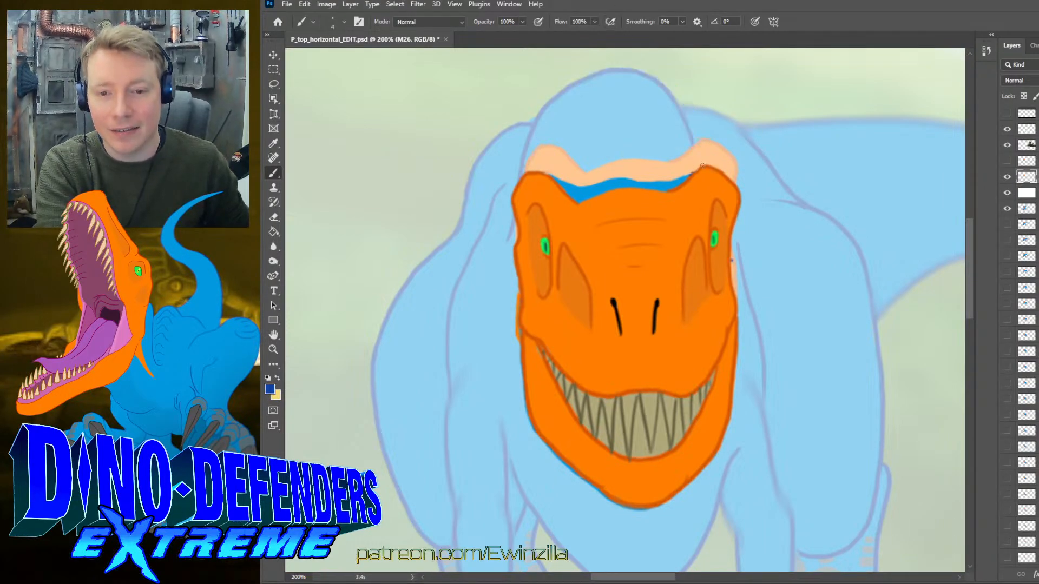
left_click_drag(703, 166, 690, 117)
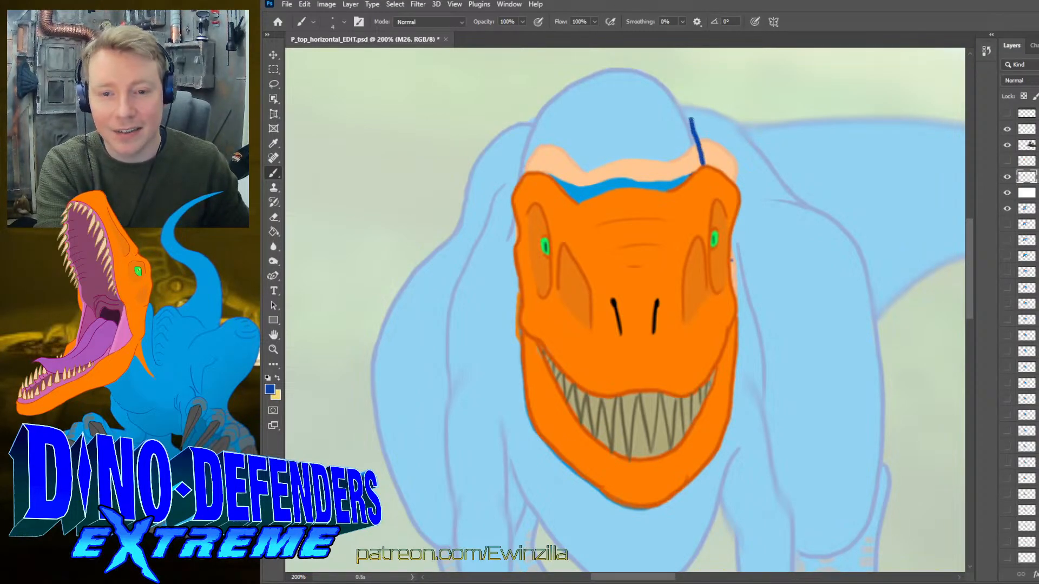
key("ctrl+z")
mouse_move(706, 165)
left_mouse_down()
mouse_move(696, 117)
mouse_move(671, 80)
mouse_move(613, 71)
mouse_move(560, 101)
mouse_move(532, 171)
left_mouse_up()
key("ctrl+z")
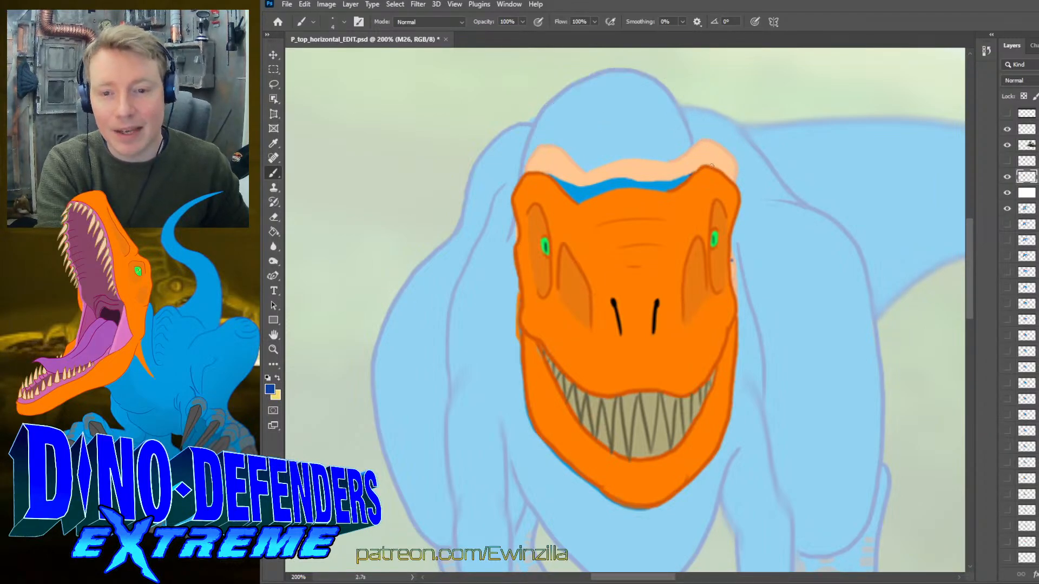
left_click_drag(707, 161, 683, 99)
key("ctrl+z")
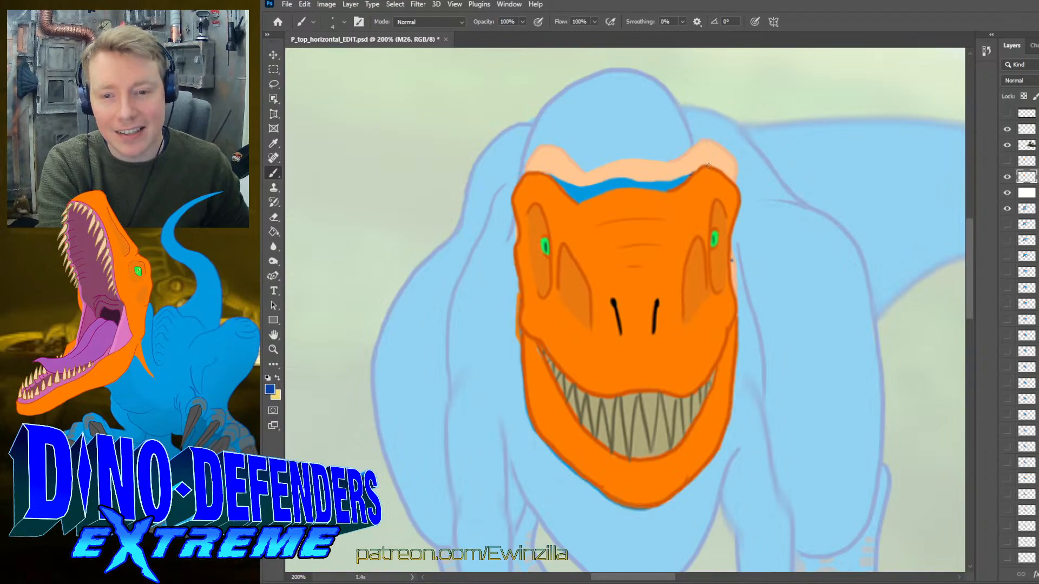
mouse_move(707, 164)
left_mouse_down()
mouse_move(673, 77)
mouse_move(630, 64)
mouse_move(561, 89)
mouse_move(530, 136)
mouse_move(528, 167)
left_mouse_up()
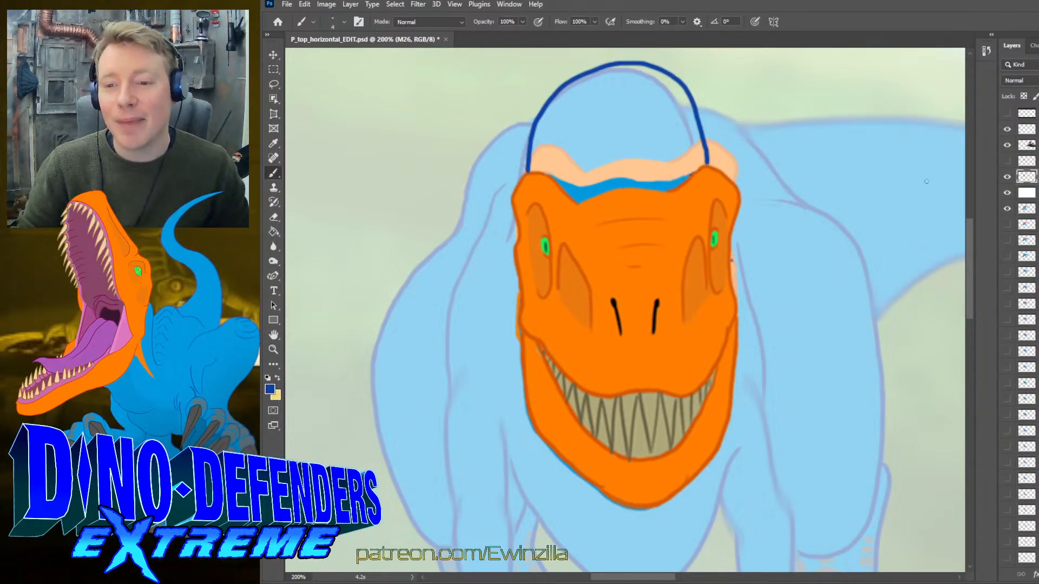
- Move the M26 head and neck slightly lower, and brush the shoulder and back line arching behind them
left_click(274, 54)
left_click_drag(634, 267, 631, 295)
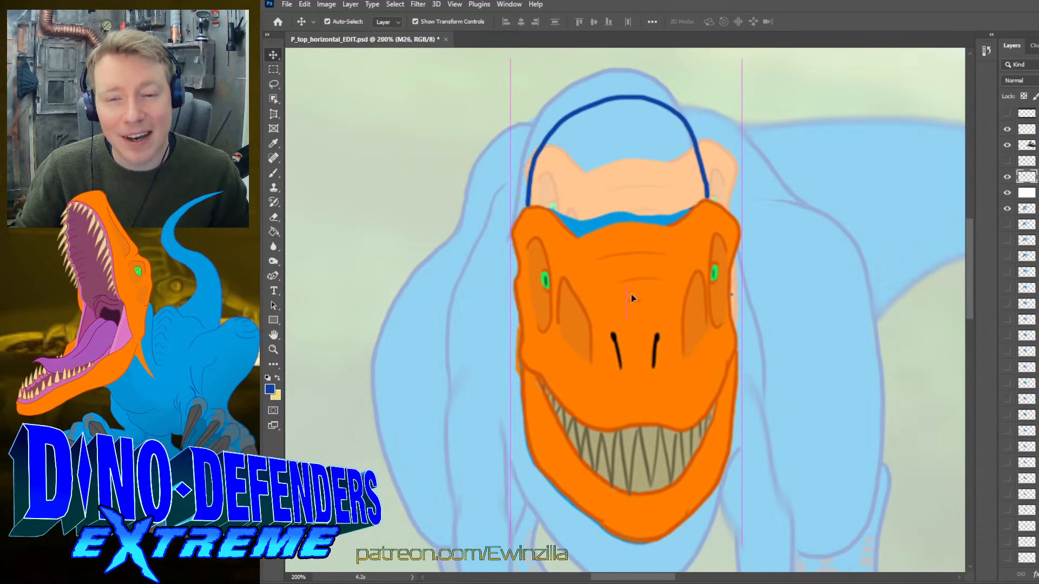
left_click(275, 172)
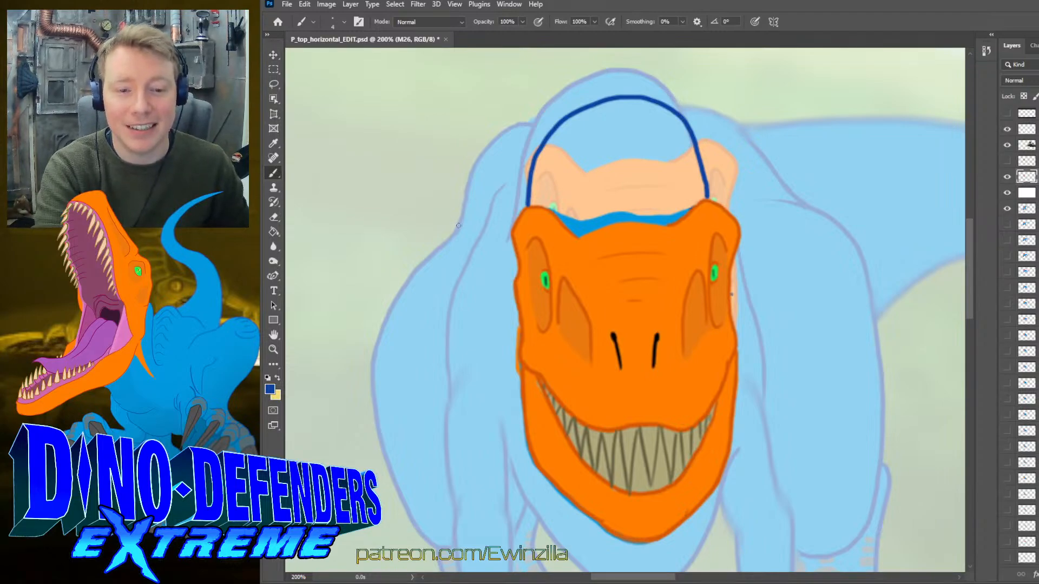
mouse_move(459, 226)
left_mouse_down()
mouse_move(511, 135)
mouse_move(552, 101)
mouse_move(634, 81)
mouse_move(731, 118)
mouse_move(802, 206)
left_mouse_up()
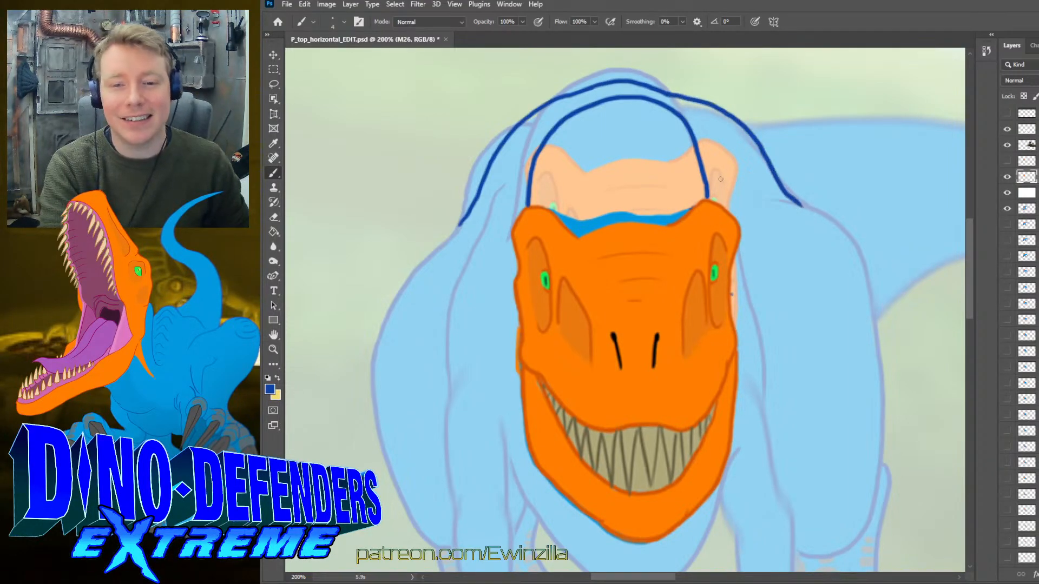
mouse_move(477, 189)
left_mouse_down()
mouse_move(550, 99)
mouse_move(578, 84)
mouse_move(474, 195)
mouse_move(511, 123)
mouse_move(594, 82)
mouse_move(821, 96)
left_mouse_up()
key("ctrl+z")
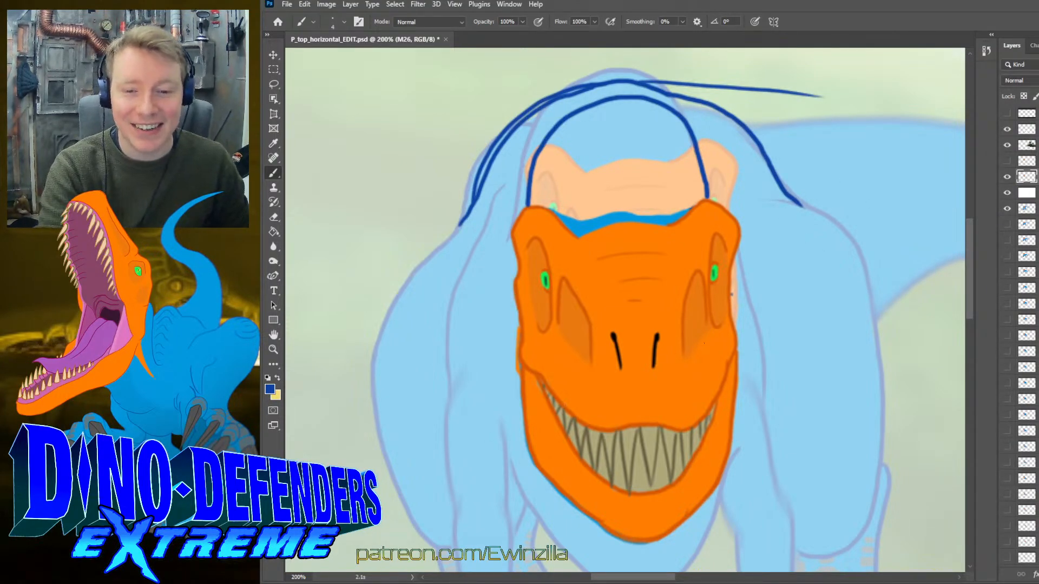
- Brush the outlines of the three toes, without claws, on the front foot at the right of the dinosaur
scroll(731, 295, "down", 6)
scroll(720, 379, "up", 1)
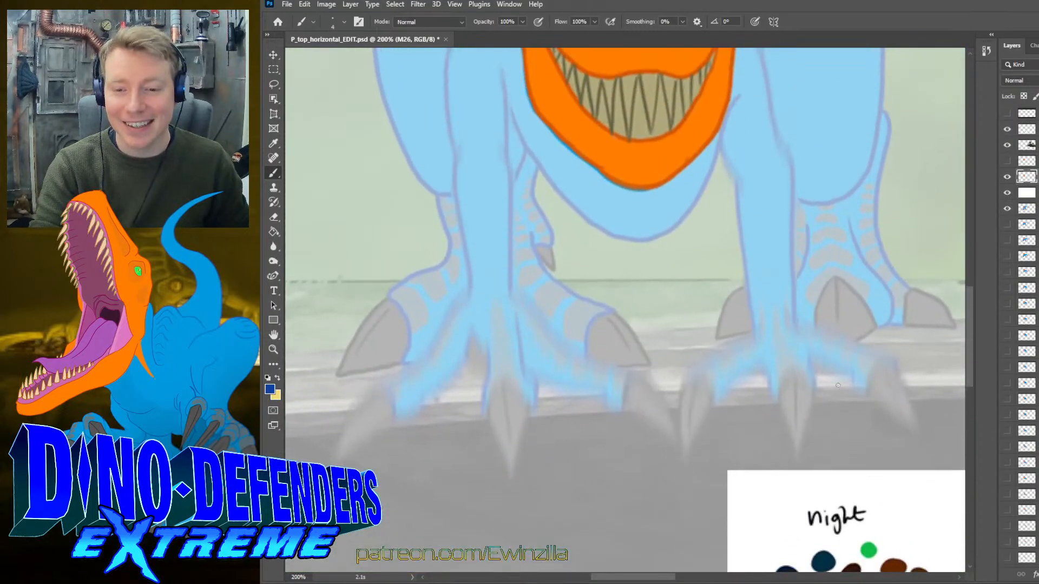
mouse_move(713, 383)
left_mouse_down()
mouse_move(709, 438)
mouse_move(749, 425)
mouse_move(740, 389)
mouse_move(718, 370)
mouse_move(757, 359)
mouse_move(764, 383)
left_mouse_up()
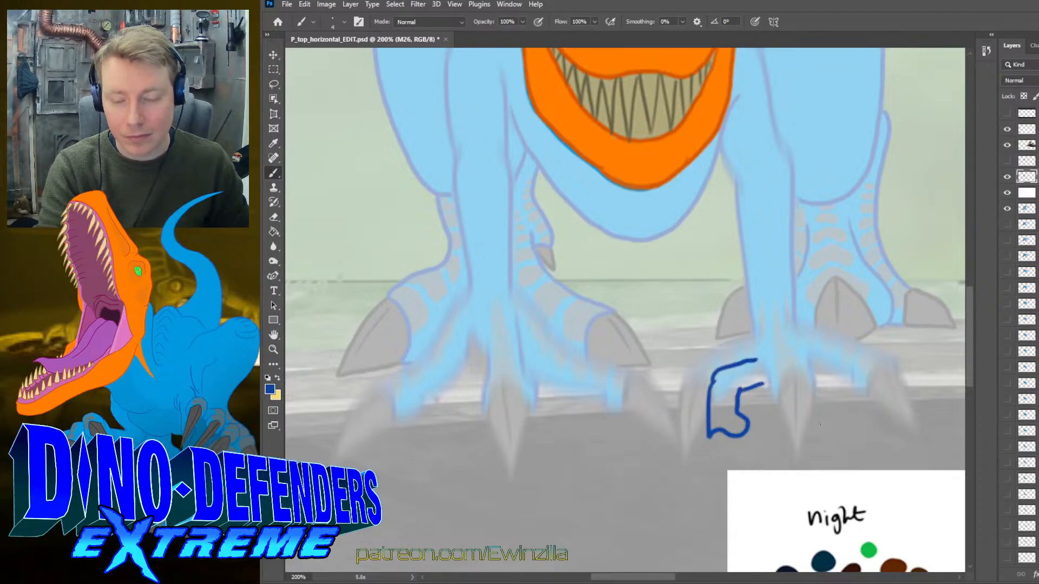
mouse_move(785, 417)
left_mouse_down()
mouse_move(790, 448)
mouse_move(829, 445)
mouse_move(819, 364)
mouse_move(798, 359)
mouse_move(783, 380)
mouse_move(784, 421)
left_mouse_up()
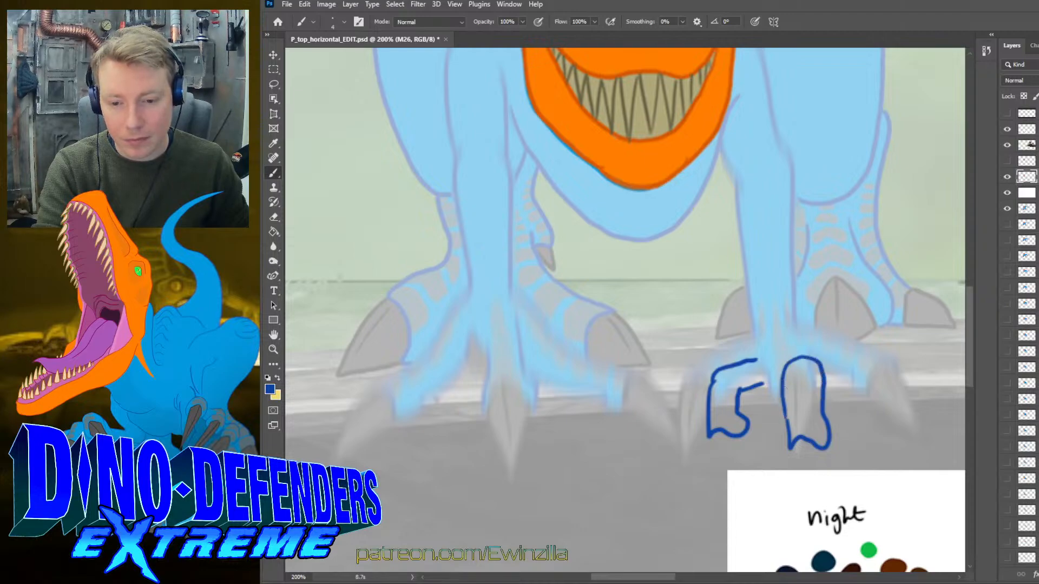
left_click_drag(770, 380, 782, 385)
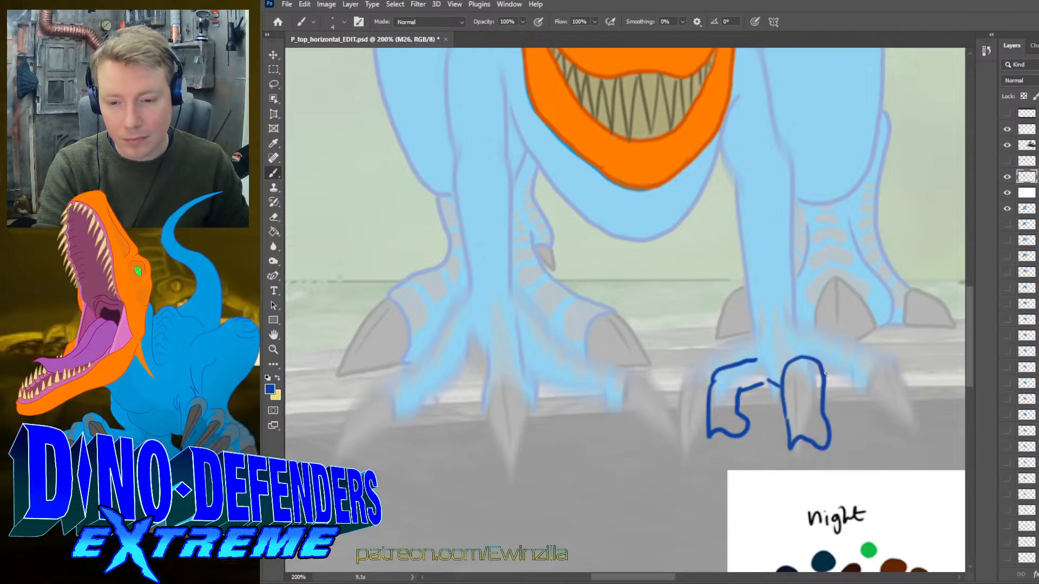
mouse_move(832, 365)
left_mouse_down()
mouse_move(847, 379)
mouse_move(851, 439)
left_mouse_up()
key("ctrl+z")
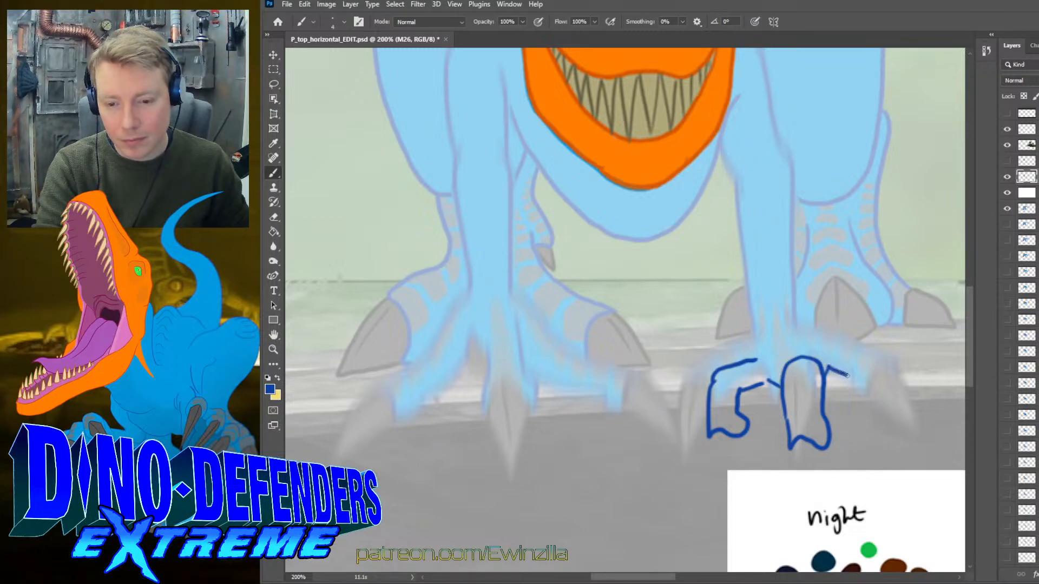
mouse_move(847, 376)
left_mouse_down()
mouse_move(854, 442)
mouse_move(882, 417)
mouse_move(874, 362)
mouse_move(804, 343)
mouse_move(823, 416)
left_mouse_up()
key("ctrl+z")
left_click_drag(790, 351, 818, 360)
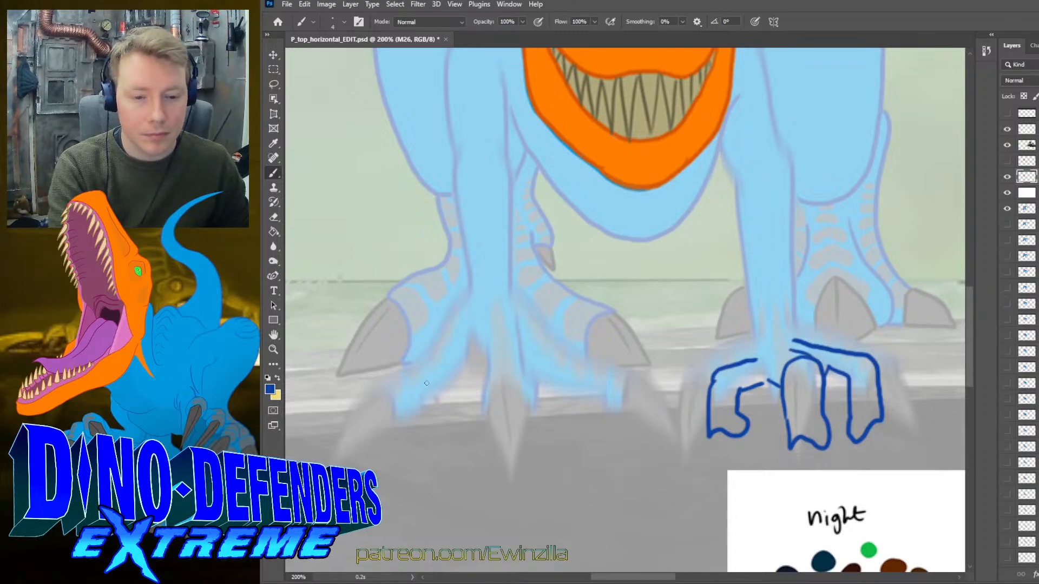
mouse_move(401, 385)
left_mouse_down()
mouse_move(383, 396)
mouse_move(355, 467)
mouse_move(388, 470)
mouse_move(410, 410)
mouse_move(452, 393)
mouse_move(476, 442)
mouse_move(481, 482)
mouse_move(499, 460)
mouse_move(511, 477)
mouse_move(509, 376)
mouse_move(457, 391)
left_mouse_up()
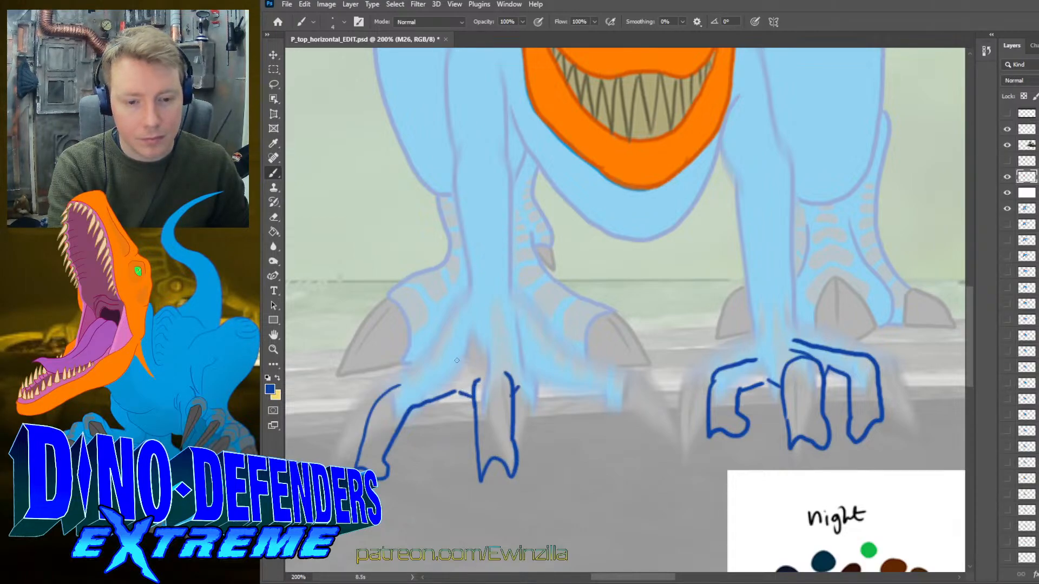
left_click_drag(457, 356, 388, 394)
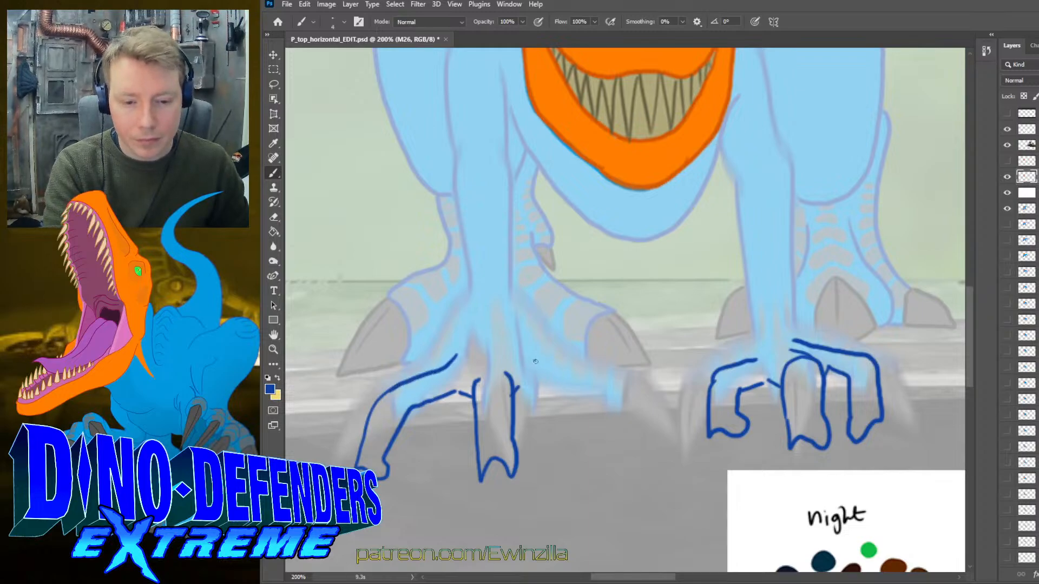
key("ctrl+z")
left_click_drag(442, 364, 390, 394)
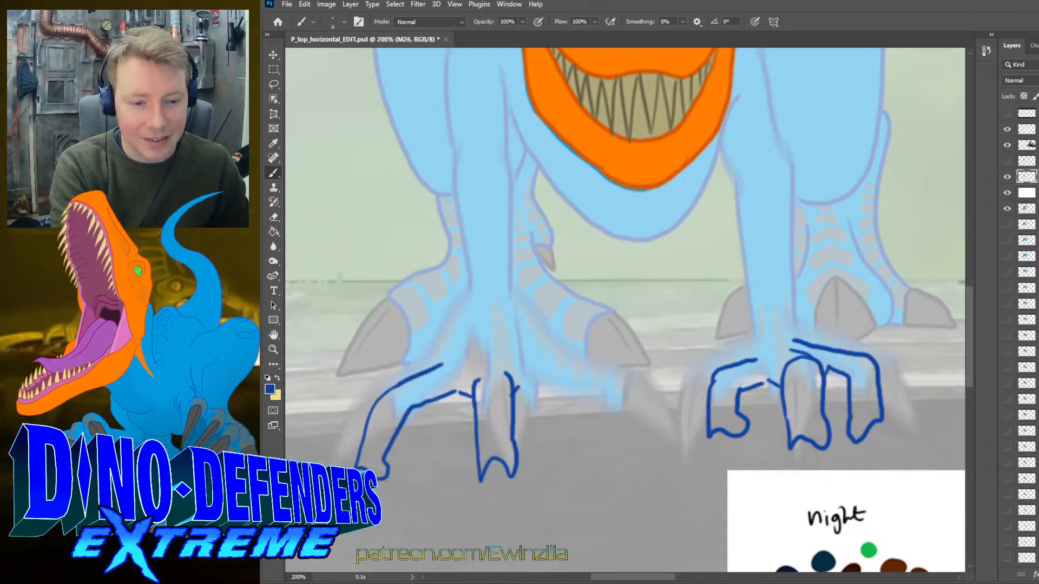
mouse_move(555, 369)
left_mouse_down()
mouse_move(603, 387)
mouse_move(617, 466)
mouse_move(591, 465)
mouse_move(576, 403)
mouse_move(525, 386)
mouse_move(541, 359)
mouse_move(512, 347)
left_mouse_up()
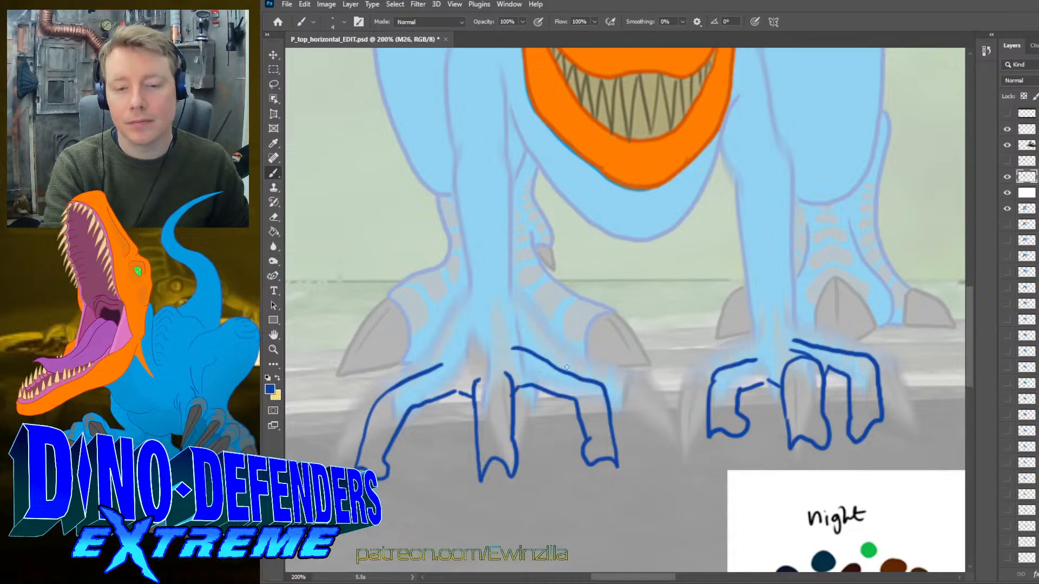
key("ctrl+z")
key("ctrl+z")
key("ctrl+z")
key("ctrl+z")
key("ctrl+z")
key("ctrl+z")
key("ctrl+z")
key("ctrl+z")
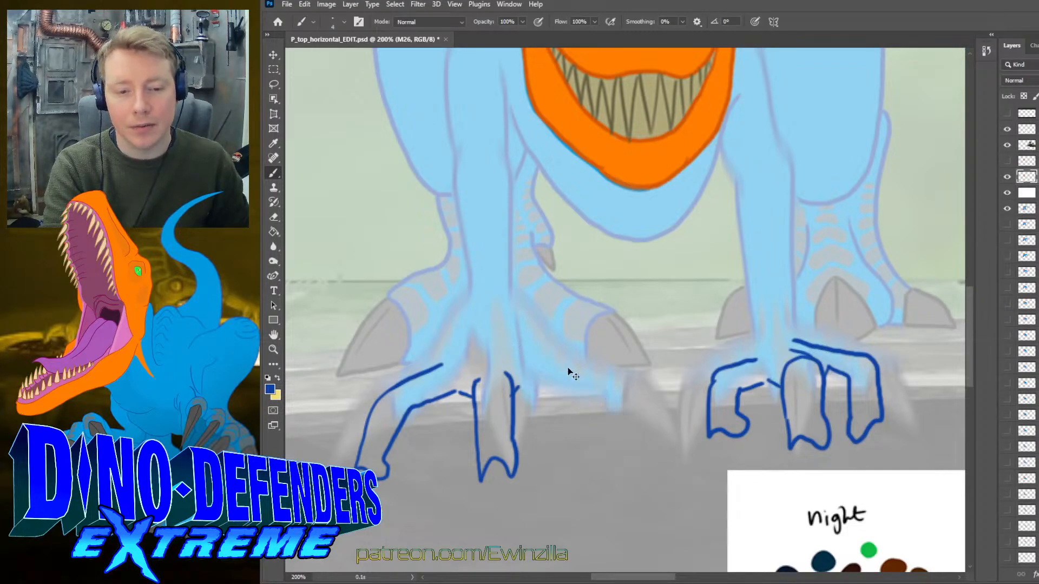
key("ctrl+z")
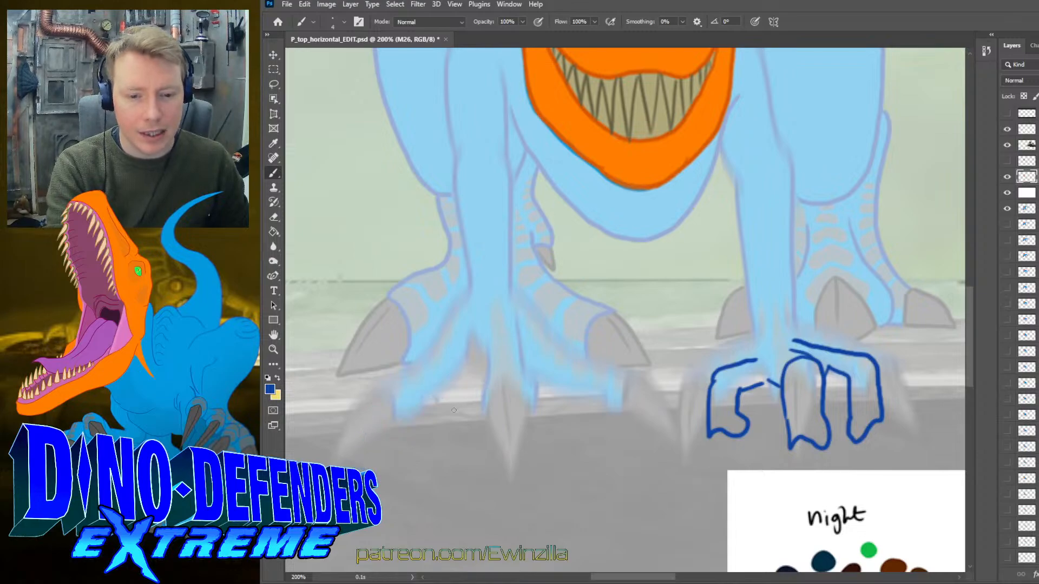
- Brush dark blue outlines of three narrow, downward-pointing toes without claws on the front foot at the left of the dinosaur
mouse_move(448, 361)
left_mouse_down()
mouse_move(424, 441)
mouse_move(436, 490)
mouse_move(470, 475)
mouse_move(453, 401)
mouse_move(475, 391)
mouse_move(483, 463)
mouse_move(495, 453)
mouse_move(524, 466)
mouse_move(518, 361)
mouse_move(563, 357)
mouse_move(571, 453)
left_mouse_up()
key("ctrl+z")
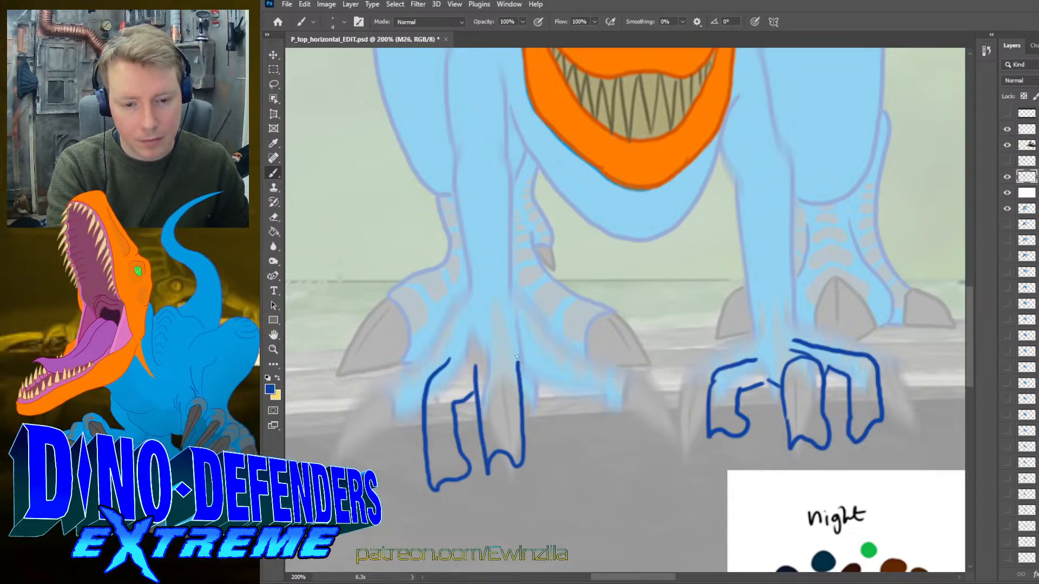
mouse_move(520, 349)
left_mouse_down()
mouse_move(572, 370)
mouse_move(571, 459)
mouse_move(538, 454)
mouse_move(549, 427)
mouse_move(539, 383)
mouse_move(519, 388)
mouse_move(542, 433)
left_mouse_up()
key("ctrl+z")
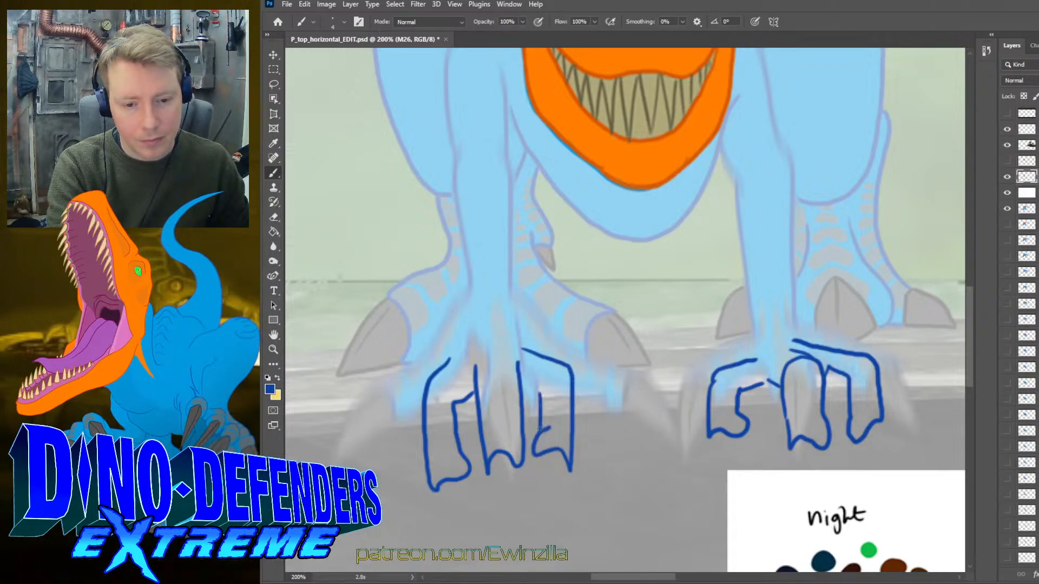
left_click_drag(543, 398, 528, 392)
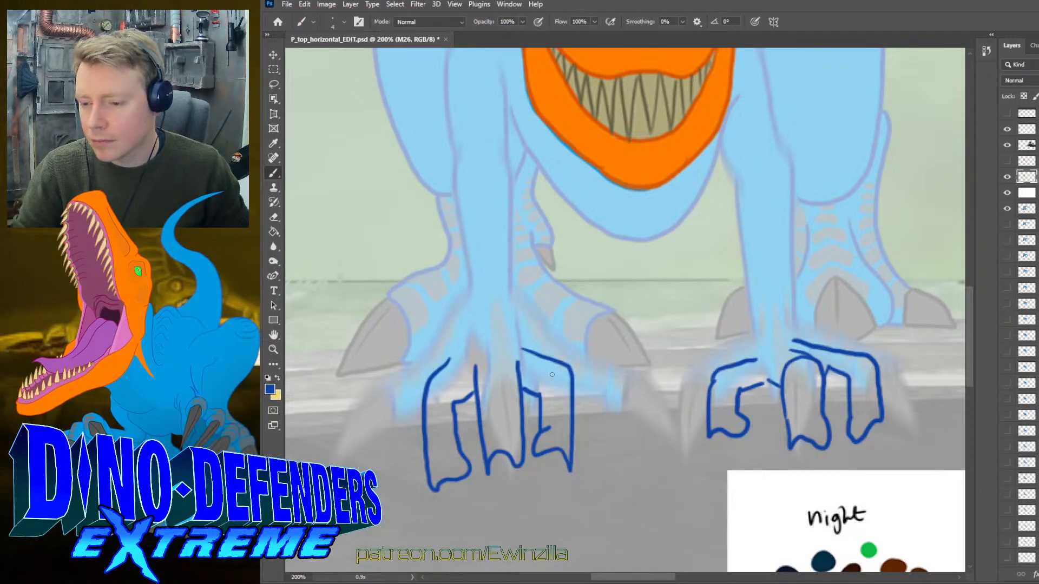
- Brush the outline of the right-hand foreleg from the top of the foot past the elbow to the upper arm
scroll(552, 374, "up", 3)
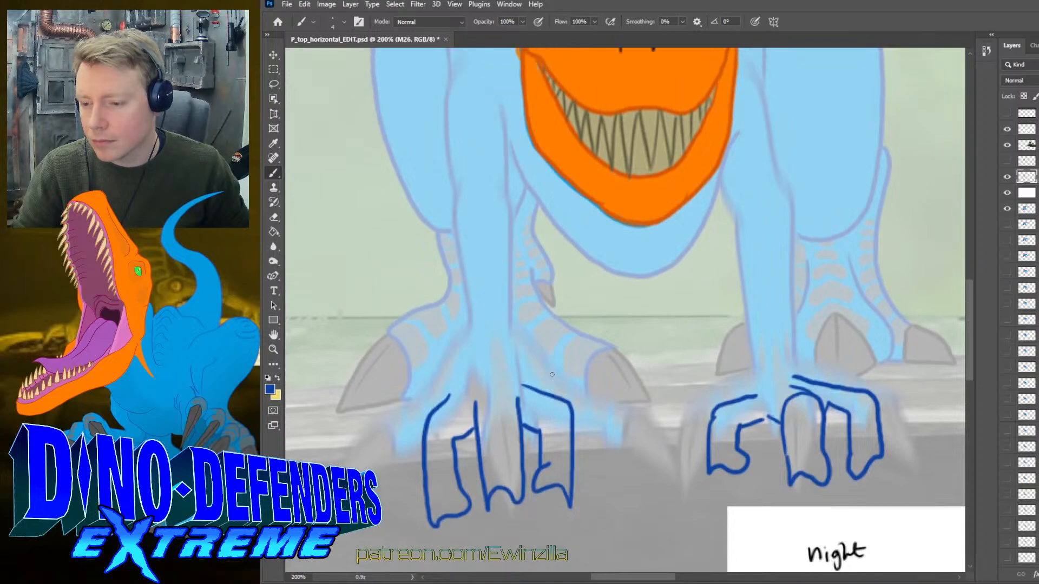
scroll(552, 374, "up", 2)
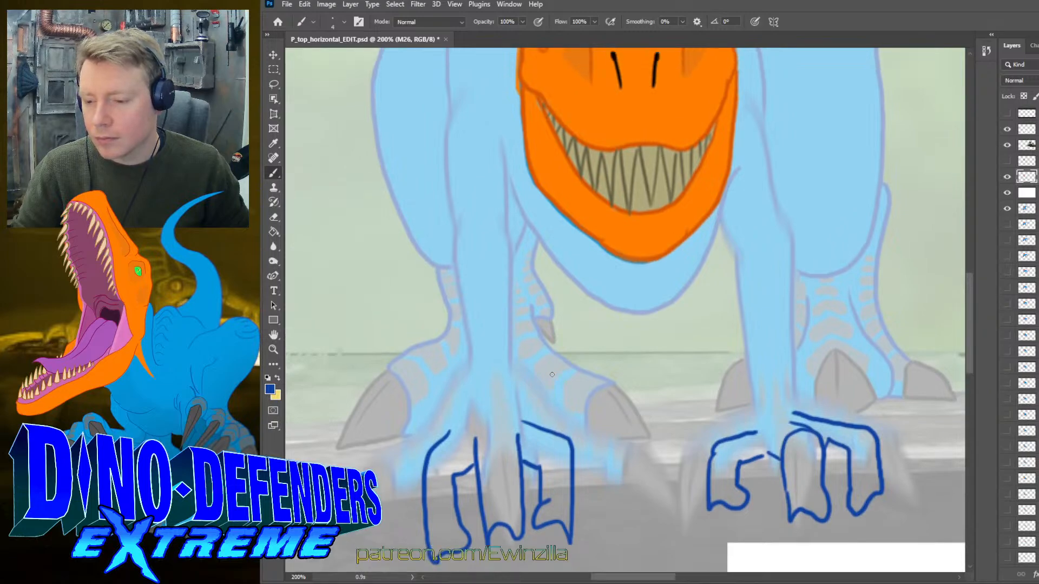
scroll(552, 374, "up", 5)
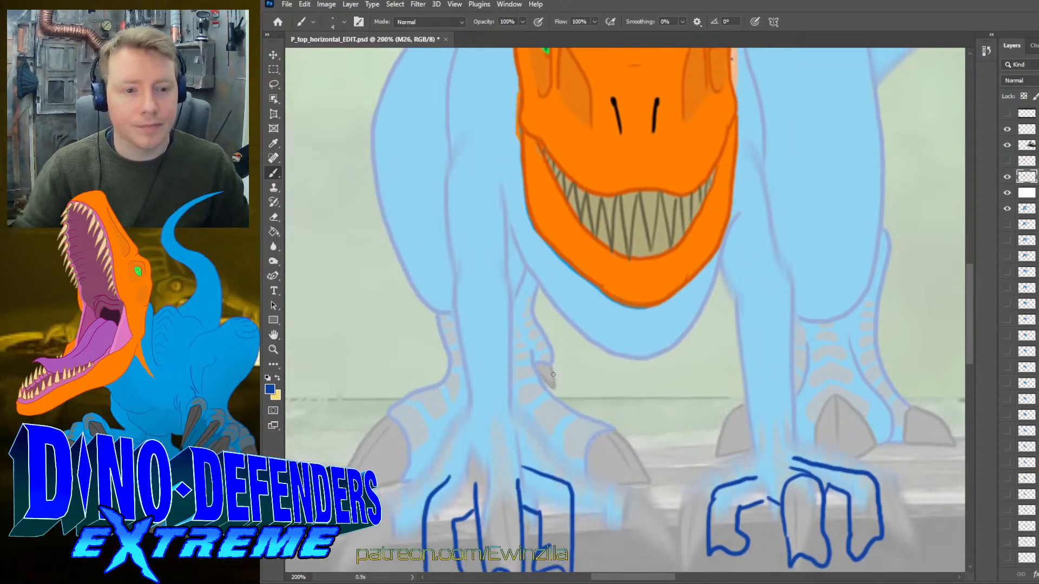
left_click_drag(742, 480, 758, 461)
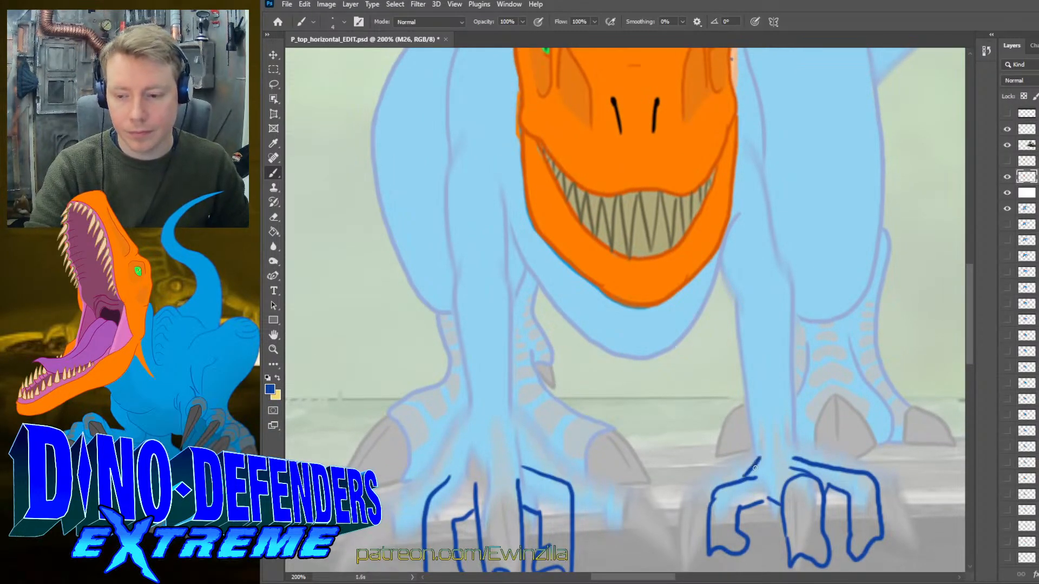
key("ctrl+z")
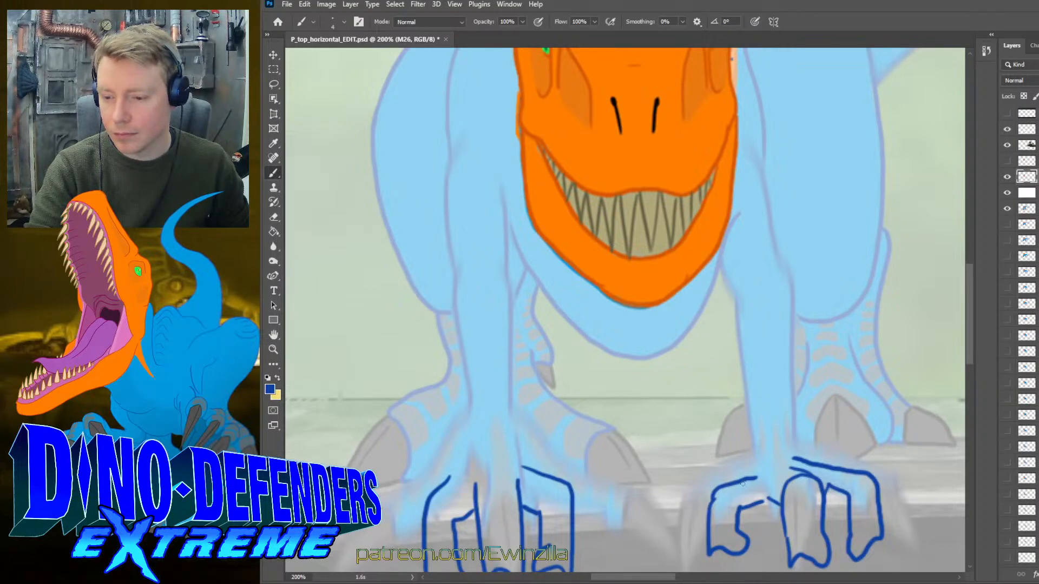
left_click_drag(745, 478, 757, 469)
key("ctrl+z")
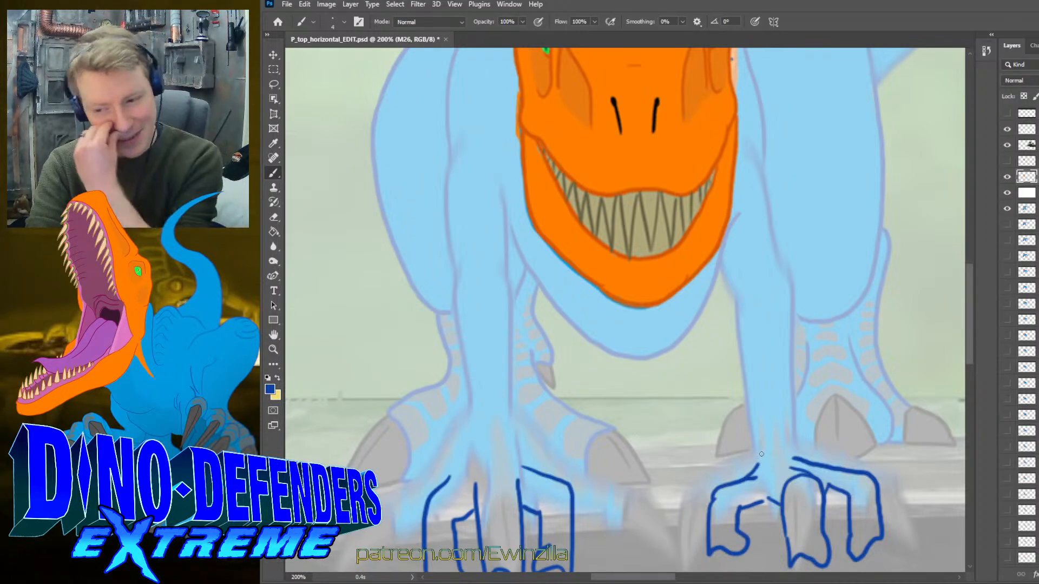
mouse_move(758, 468)
left_mouse_down()
mouse_move(732, 359)
mouse_move(739, 320)
mouse_move(791, 373)
mouse_move(793, 460)
left_mouse_up()
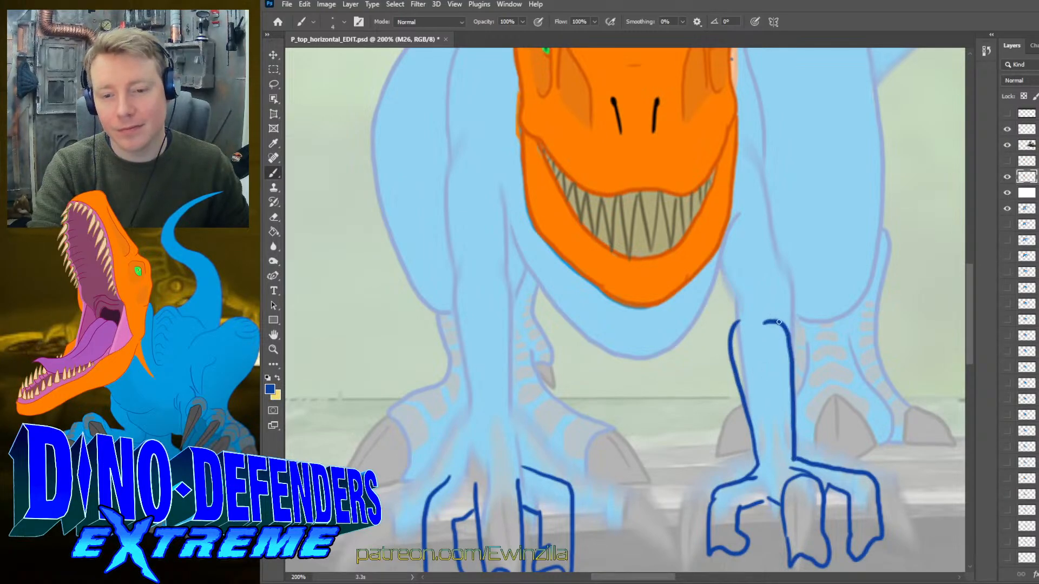
mouse_move(778, 322)
left_mouse_down()
mouse_move(788, 254)
mouse_move(758, 188)
left_mouse_up()
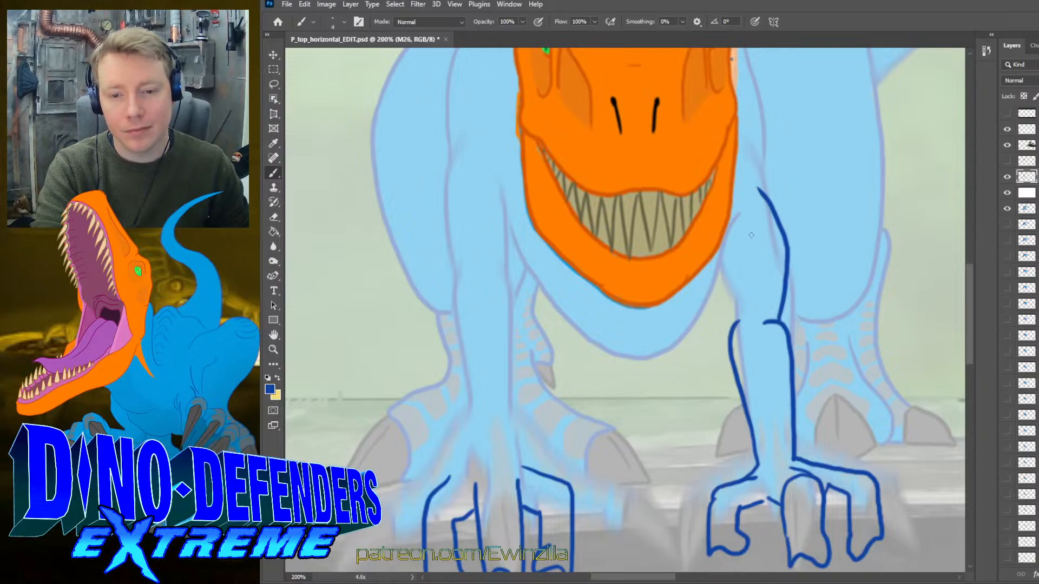
- Brush a deep chest curve hanging below the jaw between the forelegs, and join it to the right-hand foreleg's inner edge
mouse_move(751, 240)
left_mouse_down()
mouse_move(728, 335)
mouse_move(706, 361)
mouse_move(650, 382)
mouse_move(587, 357)
left_mouse_up()
key("ctrl+z")
mouse_move(513, 259)
left_mouse_down()
mouse_move(542, 337)
mouse_move(581, 379)
mouse_move(622, 392)
mouse_move(664, 385)
mouse_move(692, 360)
mouse_move(749, 260)
left_mouse_up()
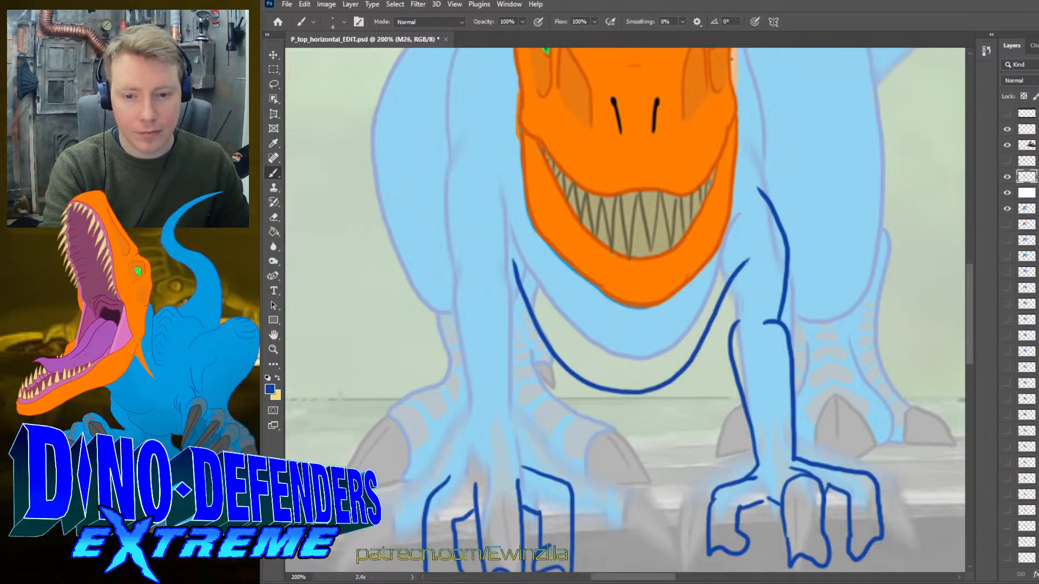
left_click_drag(723, 298, 731, 337)
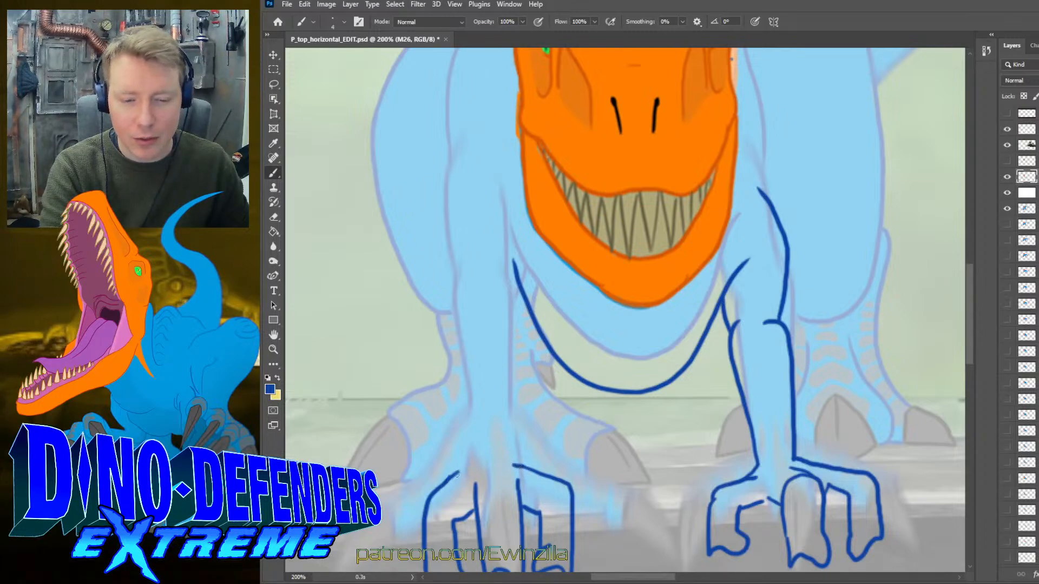
- Brush both edges of the left-hand foreleg from the foot past the elbow up to the shoulder and chest curve
mouse_move(459, 473)
left_mouse_down()
mouse_move(514, 440)
mouse_move(528, 359)
mouse_move(512, 324)
mouse_move(466, 346)
mouse_move(478, 407)
left_mouse_up()
key("ctrl+z")
left_click_drag(467, 338, 469, 460)
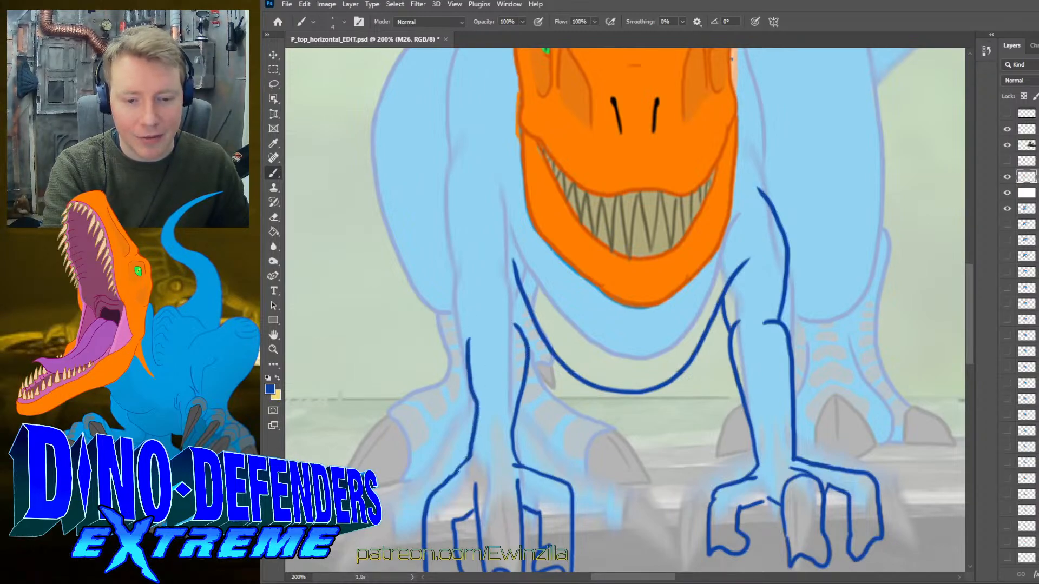
mouse_move(495, 332)
left_mouse_down()
mouse_move(511, 323)
mouse_move(518, 293)
left_mouse_up()
key("ctrl+z")
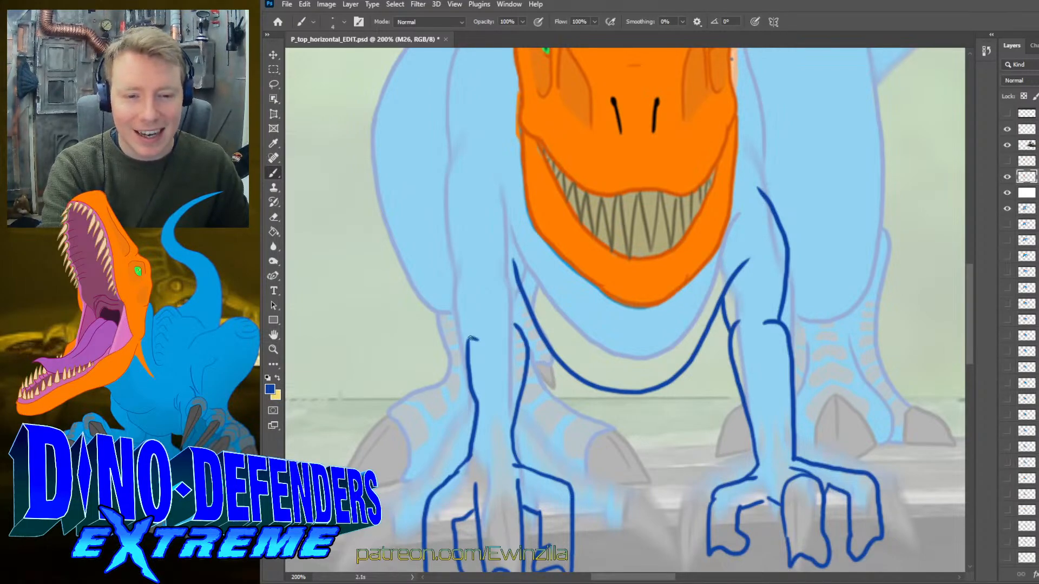
mouse_move(470, 340)
left_mouse_down()
mouse_move(462, 252)
mouse_move(495, 206)
left_mouse_up()
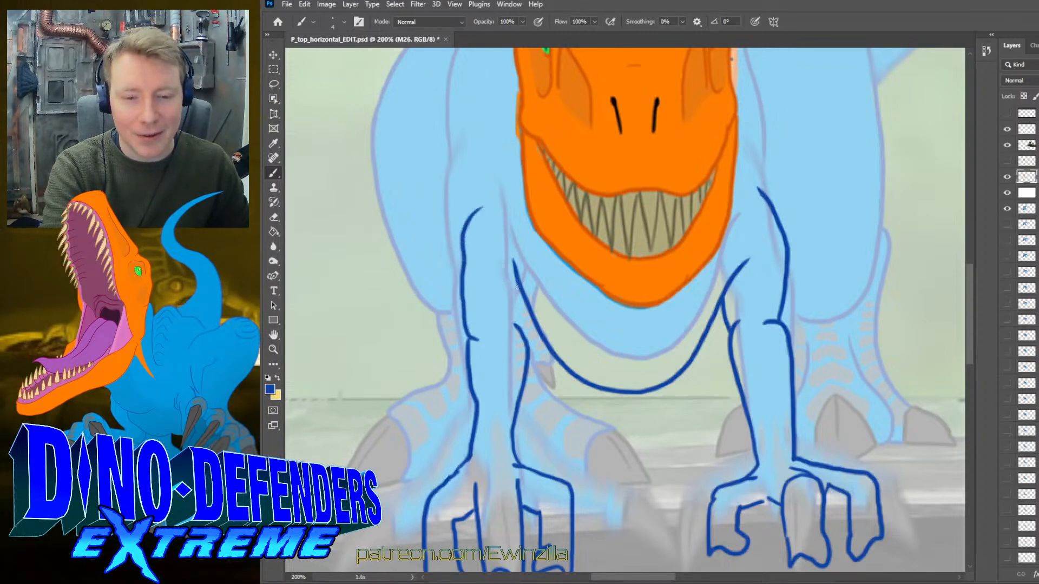
mouse_move(517, 294)
left_mouse_down()
mouse_move(517, 343)
mouse_move(521, 333)
left_mouse_up()
key("ctrl+z")
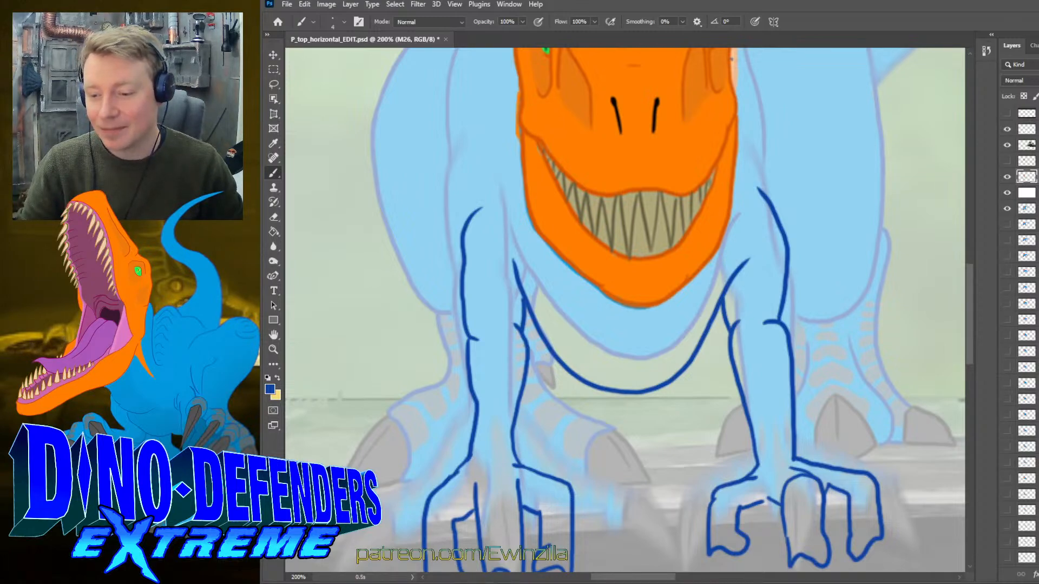
- Brush the left-hand thigh as a rounded outline from the shoulder line to the foreleg, and smudge its lower end at the foreleg
scroll(826, 480, "down", 2)
scroll(826, 476, "up", 5)
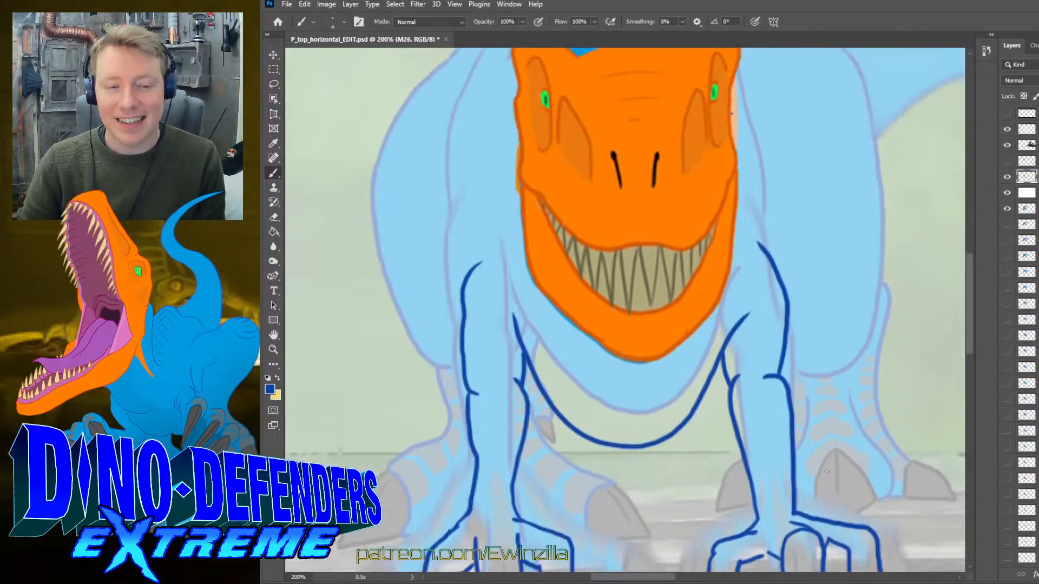
scroll(827, 472, "down", 1)
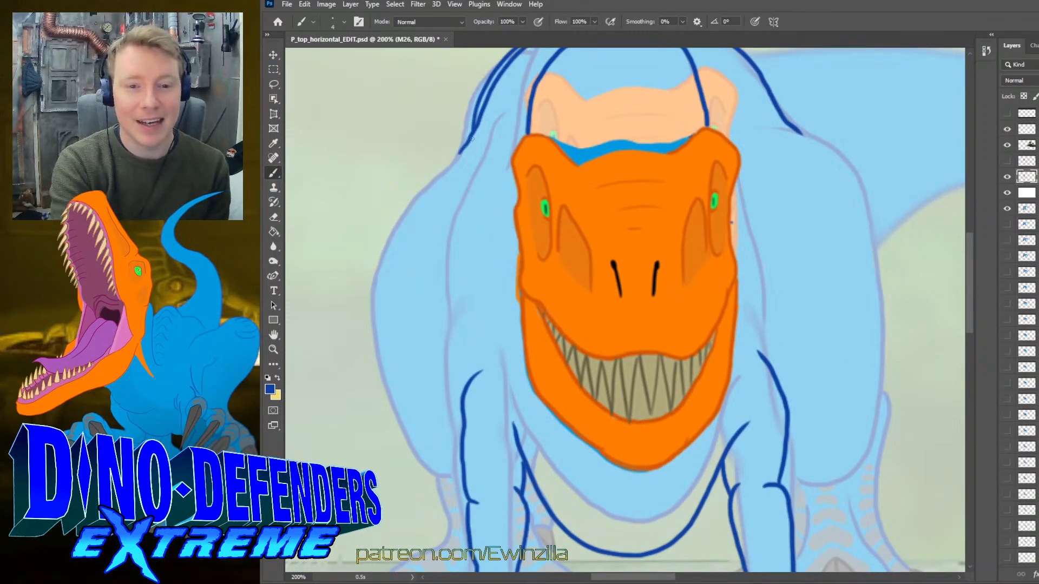
left_click_drag(459, 152, 379, 254)
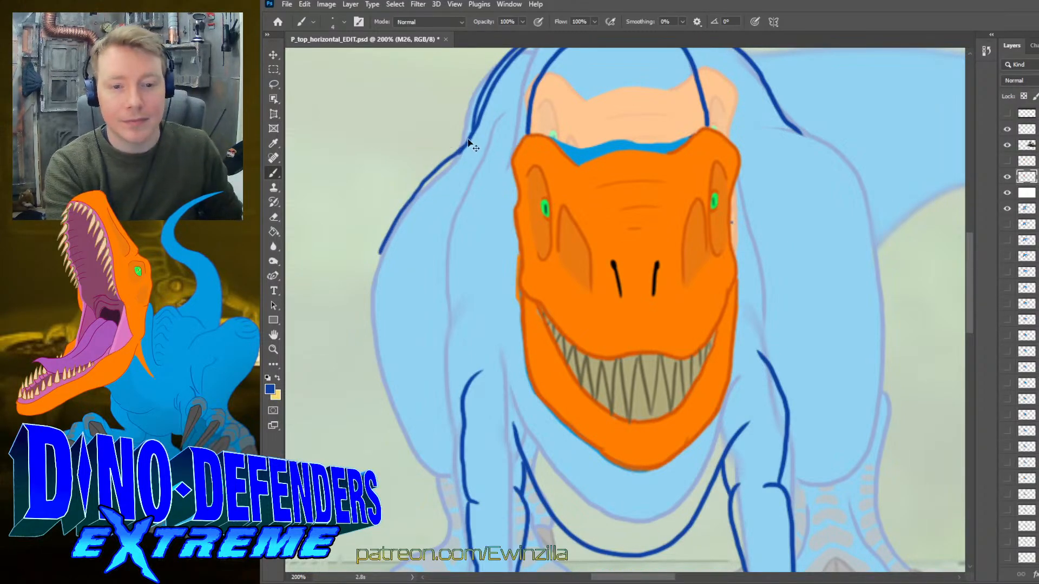
key("ctrl+z")
mouse_move(474, 133)
left_mouse_down()
mouse_move(399, 203)
mouse_move(372, 249)
mouse_move(363, 311)
mouse_move(367, 367)
mouse_move(400, 462)
mouse_move(424, 486)
mouse_move(466, 490)
left_mouse_up()
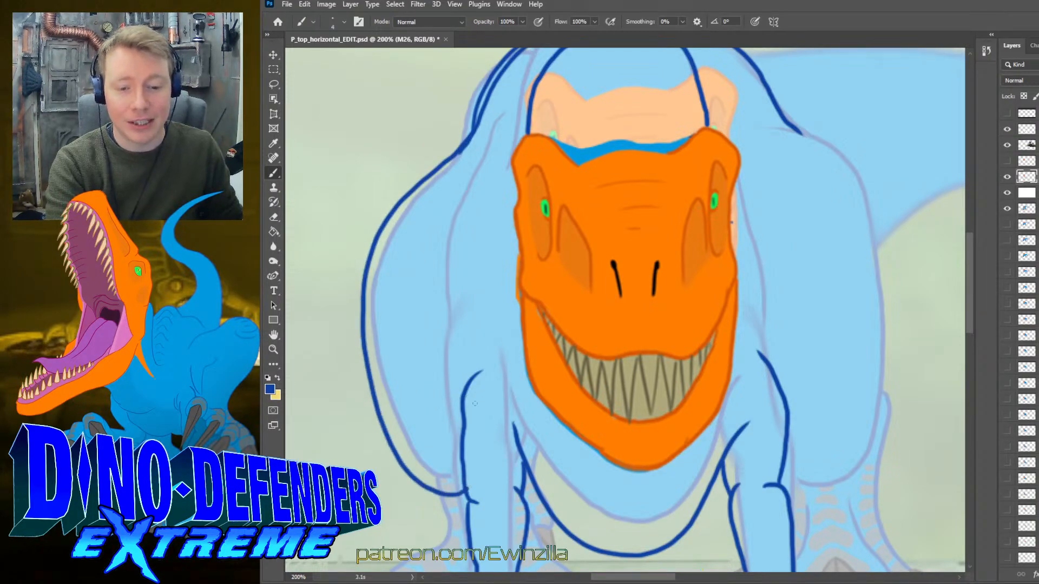
key("r")
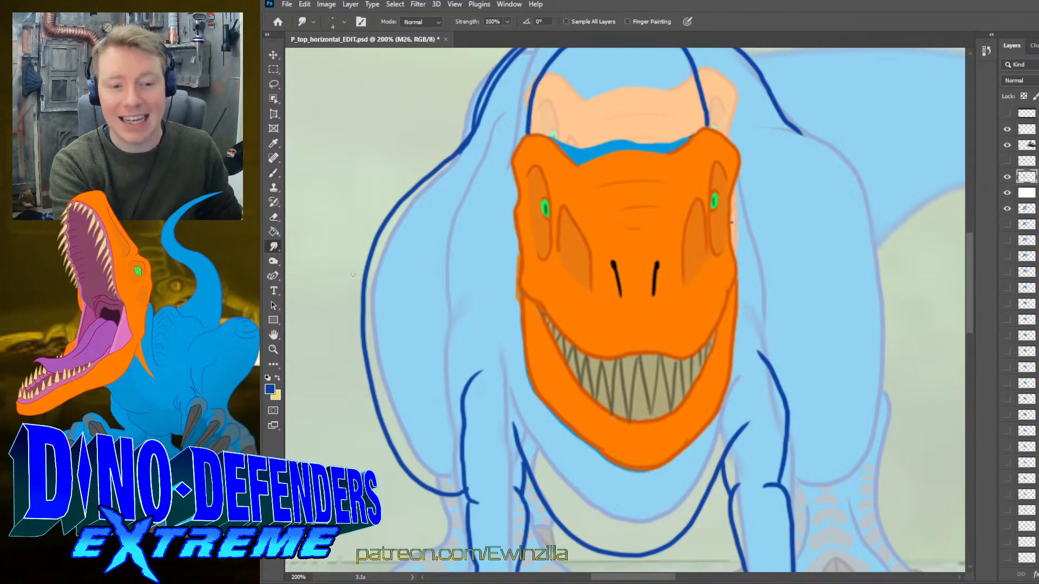
left_click_drag(482, 481, 471, 485)
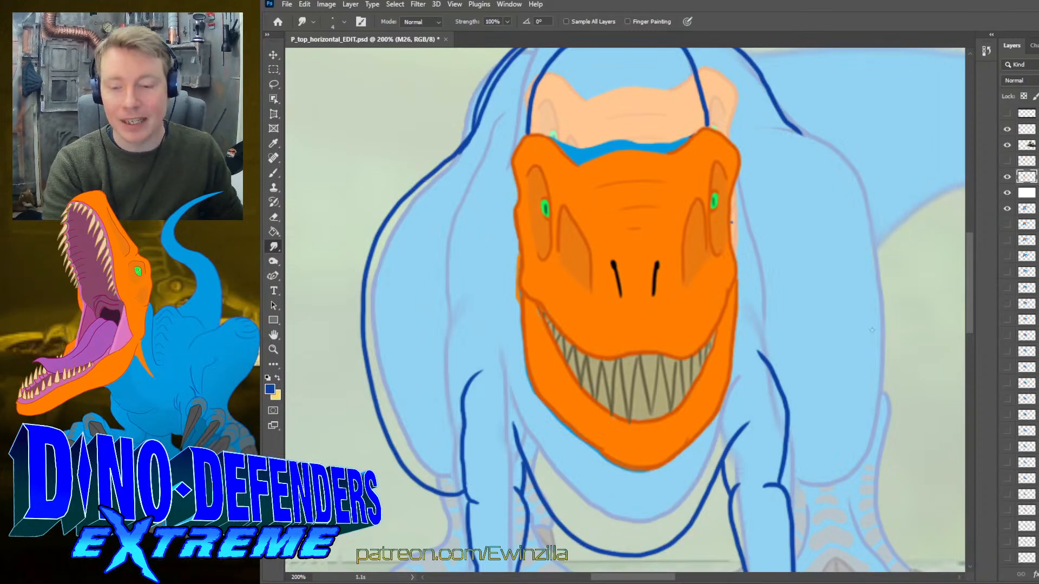
- Brush the outline of the left-hand hind foot behind the foreleg, including the ankle and outer toes, without claws
scroll(350, 209, "down", 5)
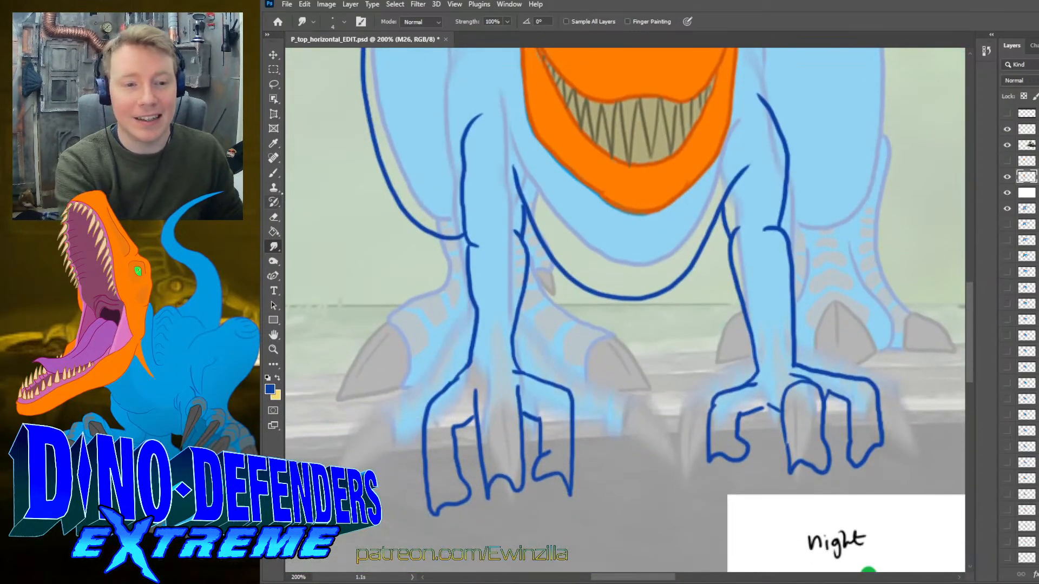
key("b")
mouse_move(433, 235)
left_mouse_down()
mouse_move(440, 279)
mouse_move(390, 318)
mouse_move(405, 384)
mouse_move(444, 388)
left_mouse_up()
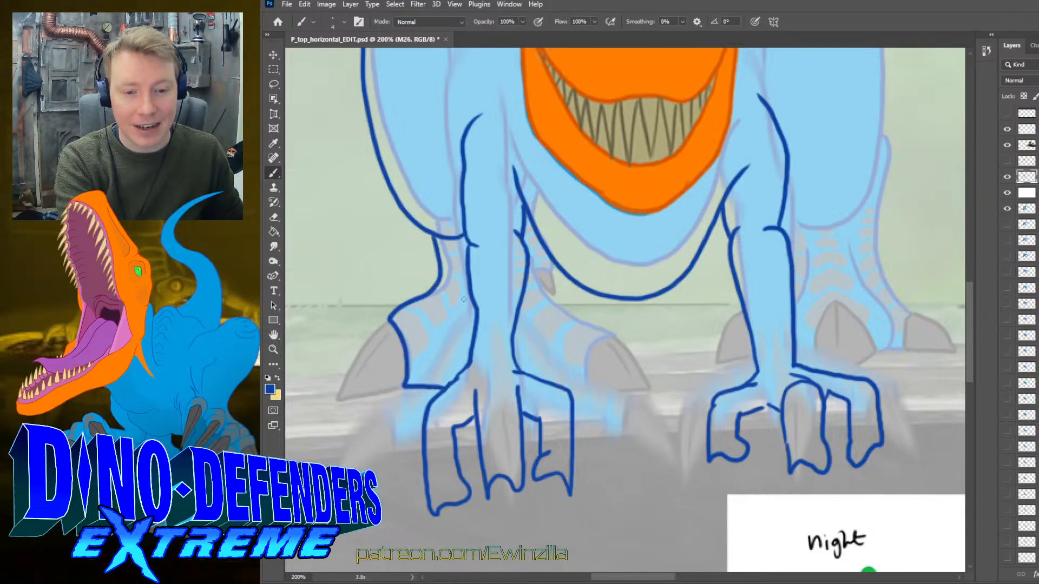
left_click_drag(459, 270, 451, 344)
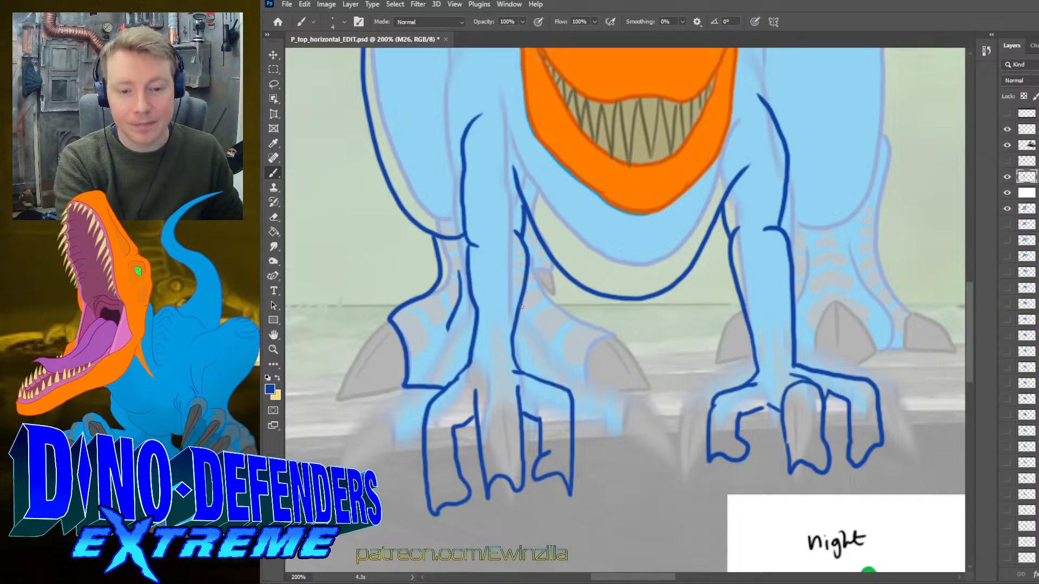
left_click_drag(522, 307, 526, 327)
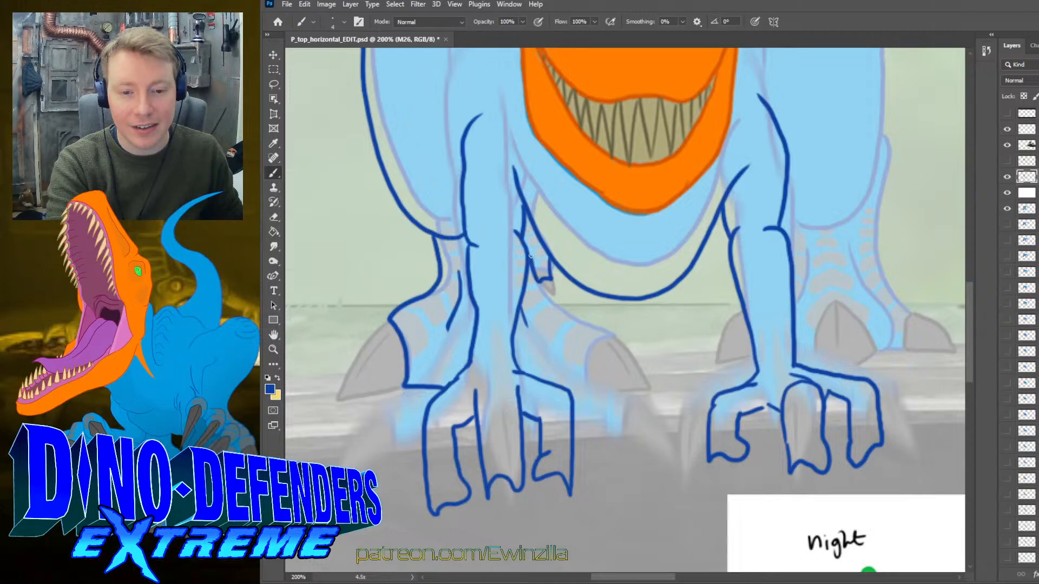
mouse_move(535, 263)
left_mouse_down()
mouse_move(549, 256)
mouse_move(537, 280)
mouse_move(562, 311)
mouse_move(610, 336)
mouse_move(595, 341)
mouse_move(584, 389)
mouse_move(572, 386)
left_mouse_up()
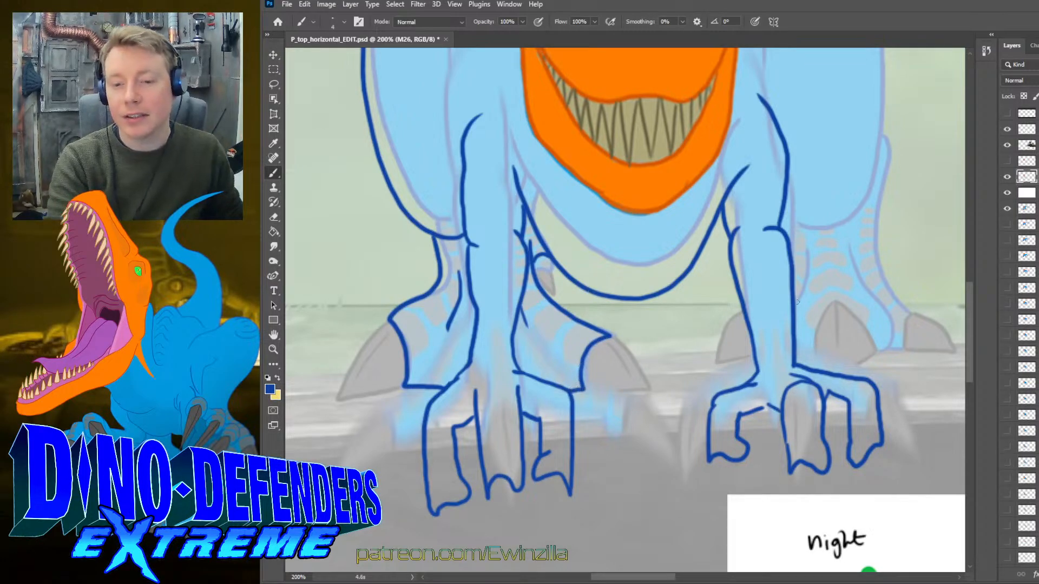
- Brush the right-hand hind leg's lower thigh, ankle and foot edges behind the foreleg in dark blue, leaving the claws out
left_click_drag(795, 307, 808, 248)
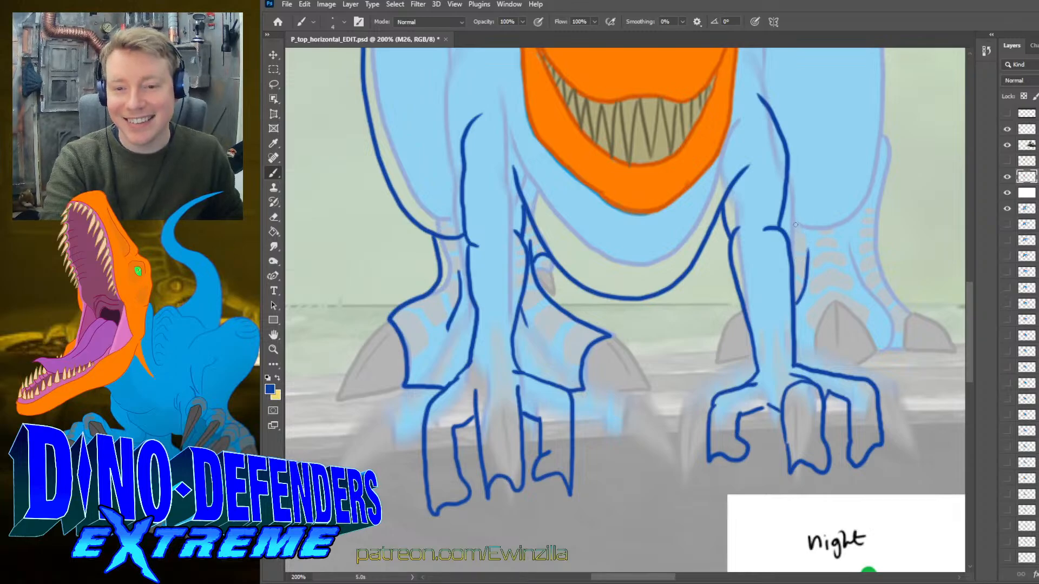
mouse_move(781, 215)
left_mouse_down()
mouse_move(807, 230)
mouse_move(841, 223)
mouse_move(828, 233)
mouse_move(853, 222)
mouse_move(879, 122)
mouse_move(891, 172)
mouse_move(873, 228)
mouse_move(884, 283)
mouse_move(911, 320)
left_mouse_up()
key("ctrl+z")
mouse_move(881, 351)
left_mouse_down()
mouse_move(885, 309)
mouse_move(857, 272)
mouse_move(850, 238)
left_mouse_up()
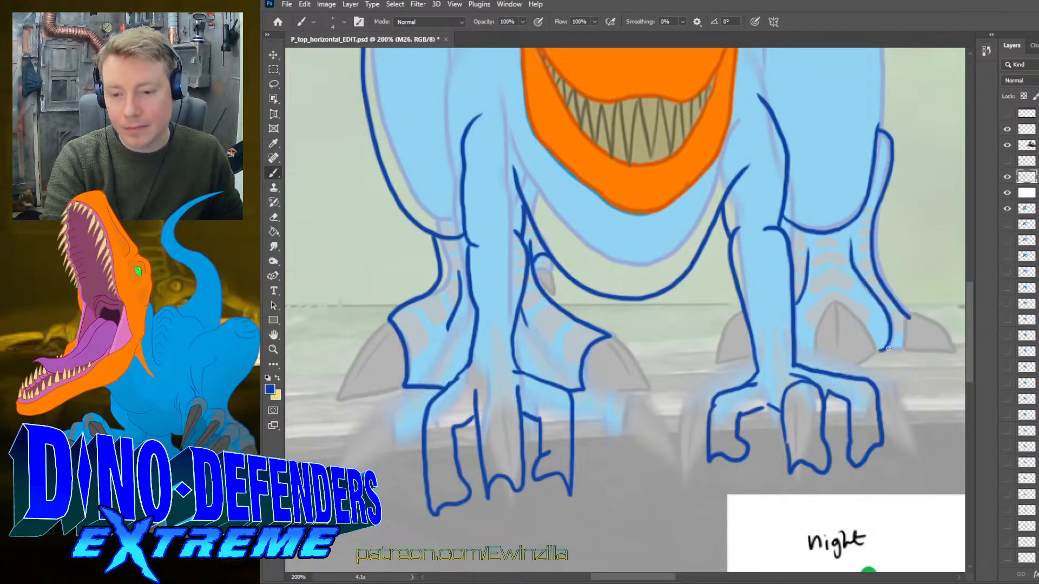
left_click_drag(888, 349, 900, 349)
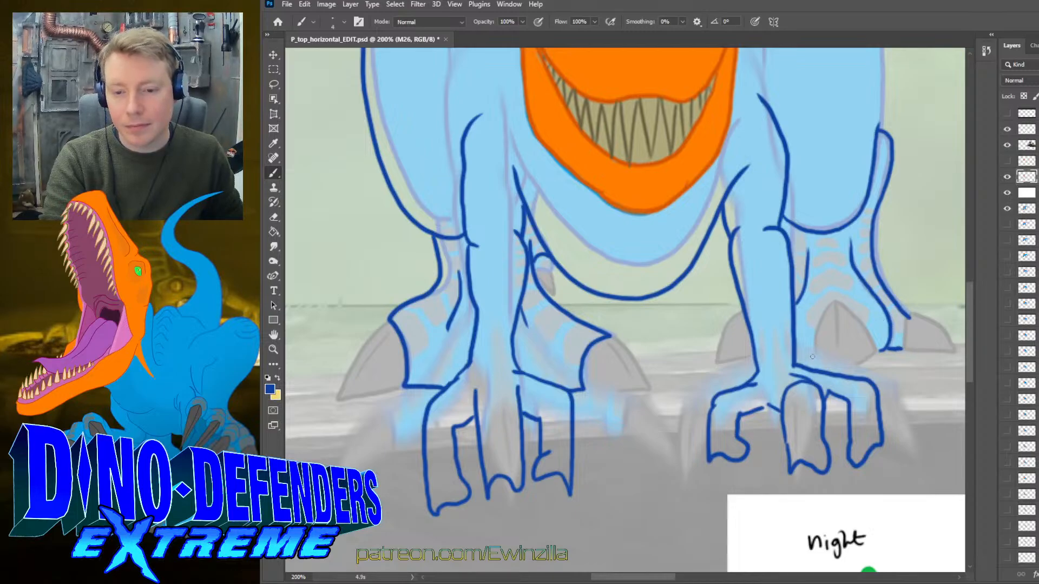
left_click_drag(812, 357, 794, 355)
- Smudge away the outer edge line of the right-hand hind leg from below the thigh down to the outer toe
left_click(273, 246)
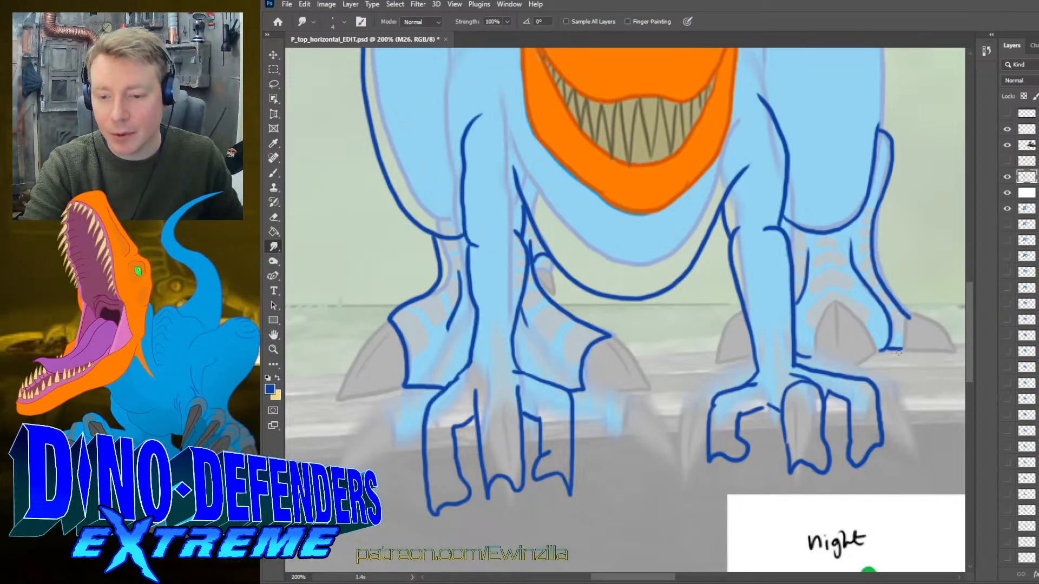
mouse_move(907, 328)
left_mouse_down()
mouse_move(888, 302)
mouse_move(908, 317)
left_mouse_up()
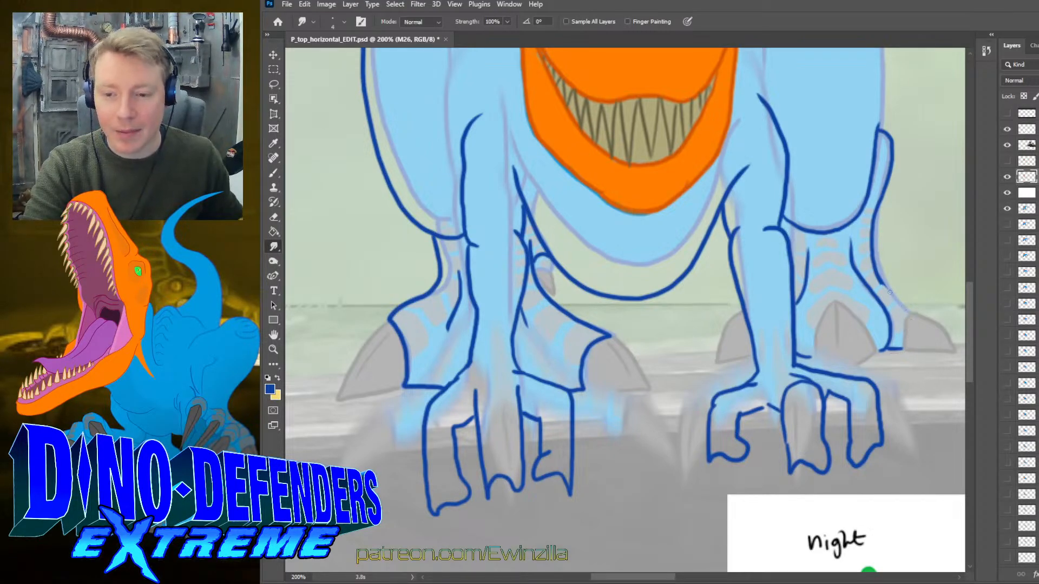
left_click_drag(872, 253, 890, 292)
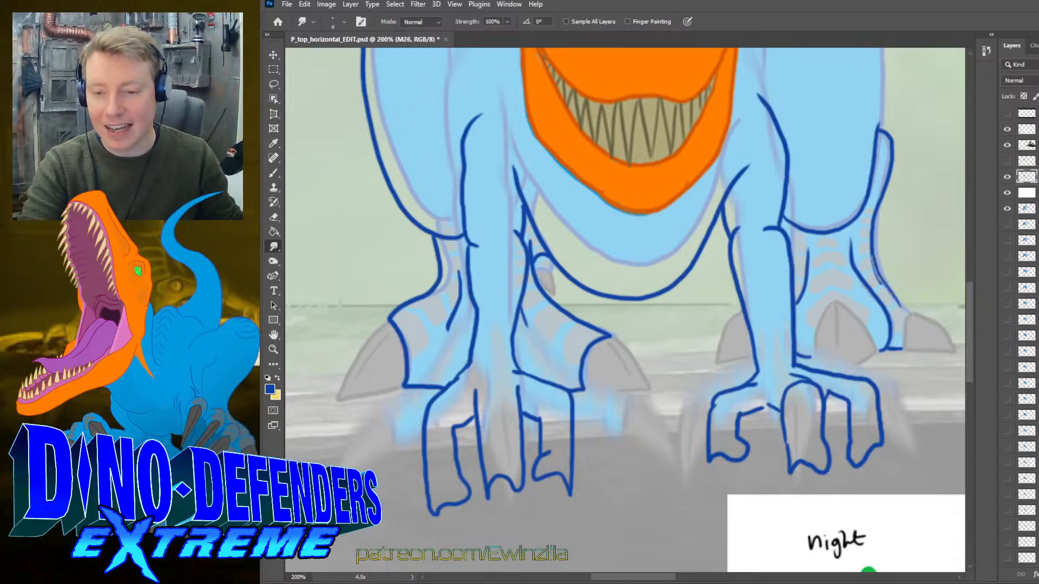
left_click_drag(871, 254, 903, 311)
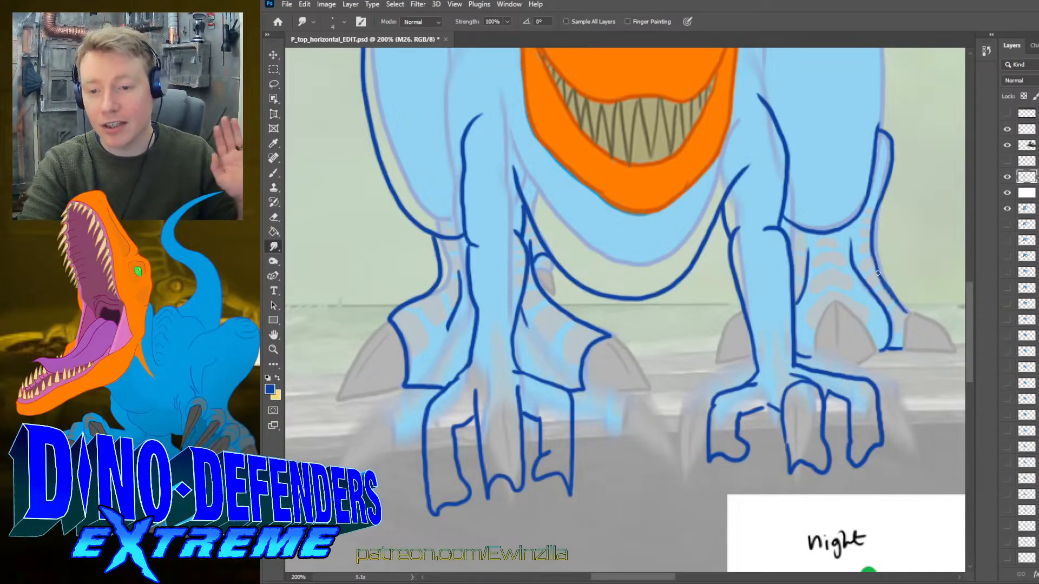
mouse_move(878, 273)
left_mouse_down()
mouse_move(898, 306)
mouse_move(871, 255)
left_mouse_up()
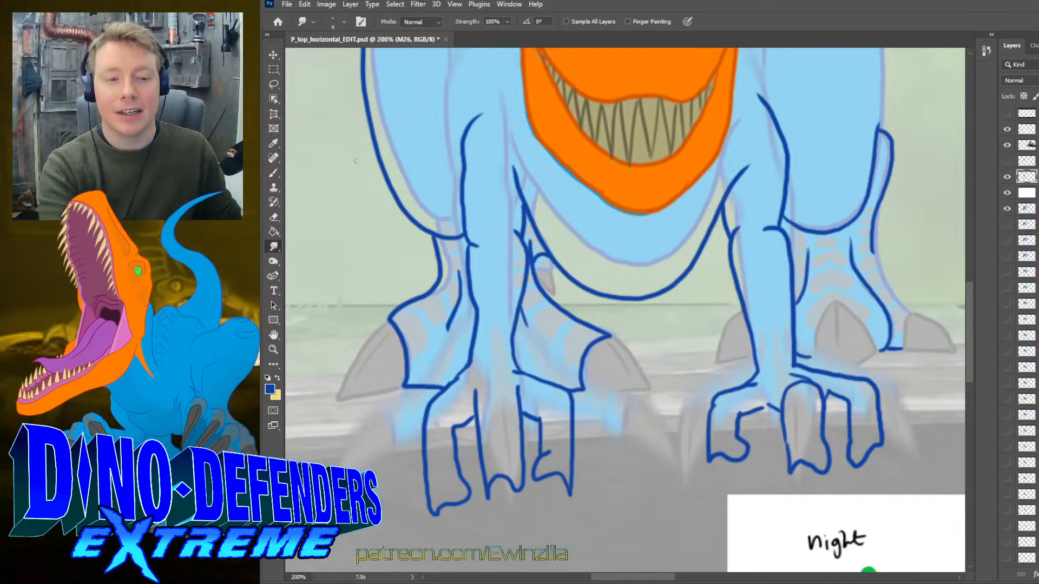
key("b")
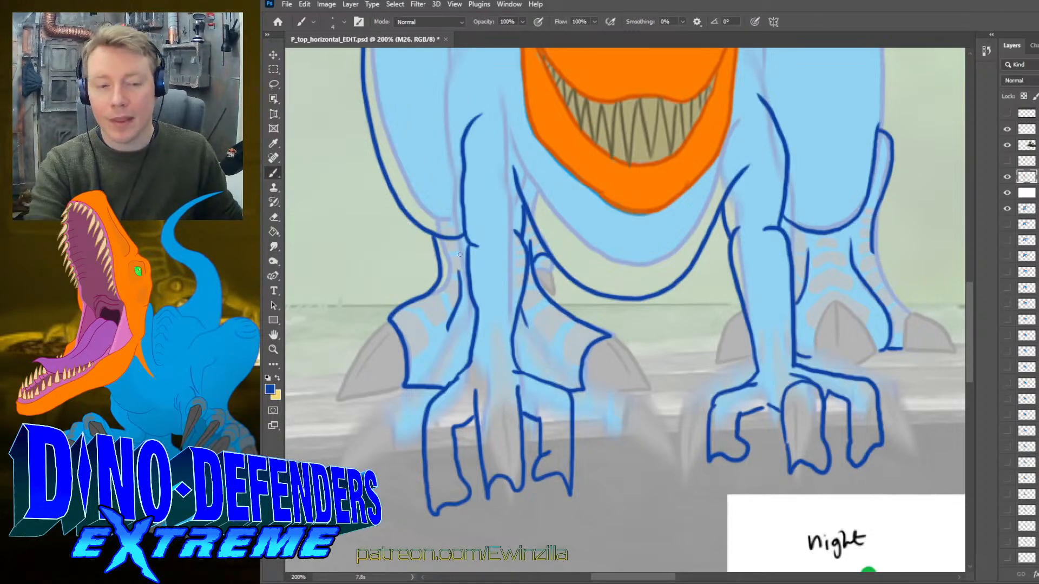
key("r")
left_click_drag(878, 192, 873, 263)
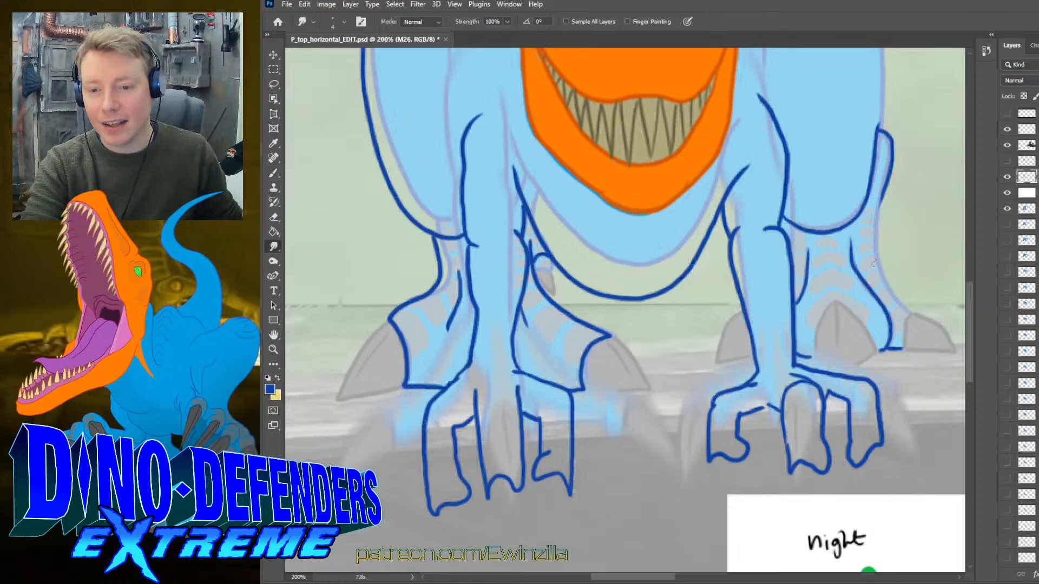
- Redraw the right-hand hind leg's outer edge as one smooth curve from the ankle spur down to the outer claw
key("b")
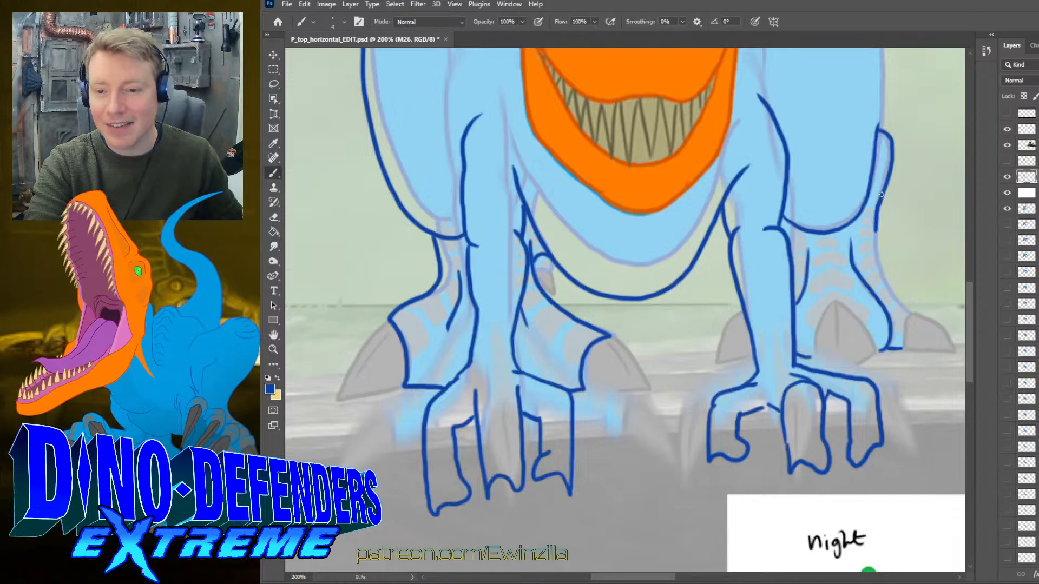
mouse_move(882, 193)
left_mouse_down()
mouse_move(878, 258)
mouse_move(897, 298)
left_mouse_up()
key("ctrl+z")
mouse_move(883, 198)
left_mouse_down()
mouse_move(876, 246)
mouse_move(893, 298)
mouse_move(910, 313)
left_mouse_up()
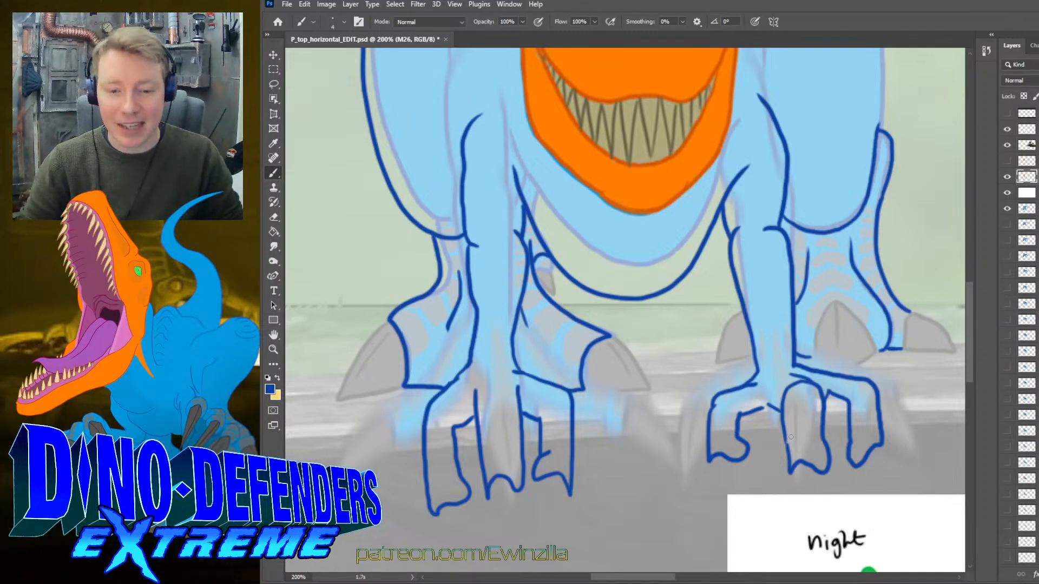
- Brush a long shoulder curve on each side of the head, from the top of each foreleg up towards the neck
scroll(846, 139, "down", 1)
scroll(793, 434, "up", 4)
scroll(793, 434, "up", 3)
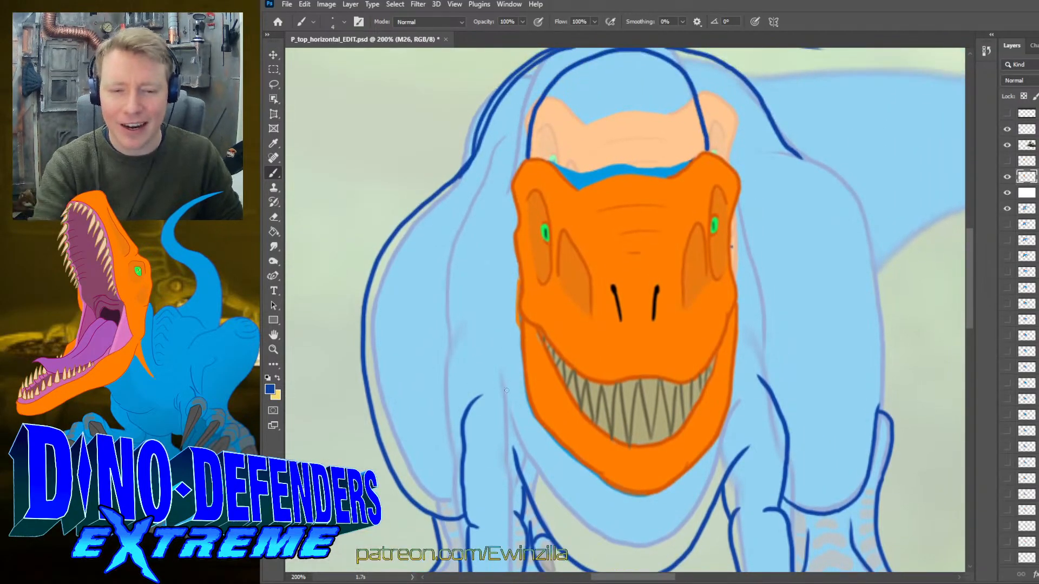
left_click_drag(466, 400, 455, 347)
key("ctrl+z")
mouse_move(464, 399)
left_mouse_down()
mouse_move(446, 341)
mouse_move(446, 260)
mouse_move(511, 133)
left_mouse_up()
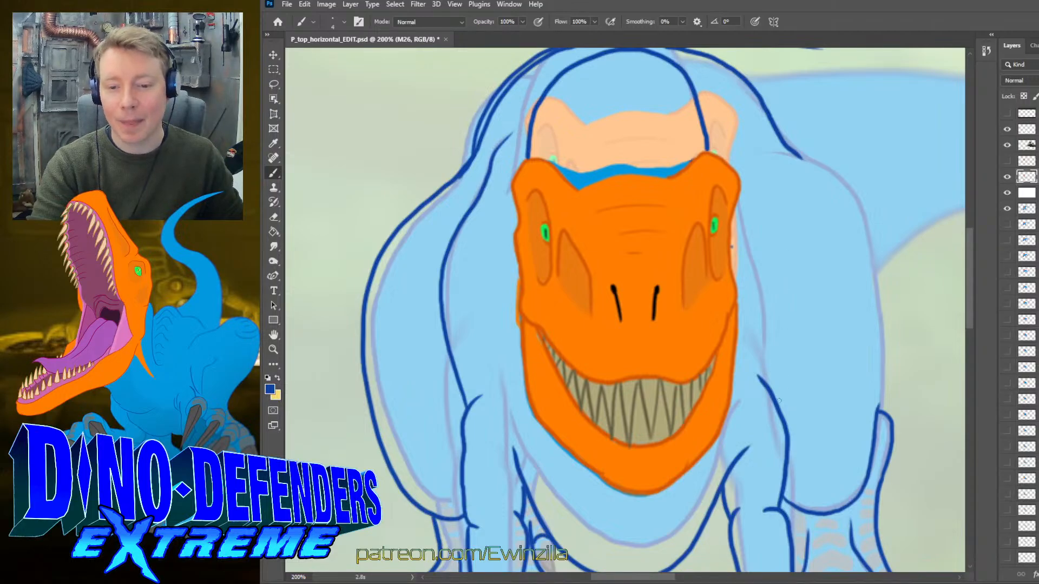
mouse_move(775, 398)
left_mouse_down()
mouse_move(774, 290)
mouse_move(734, 157)
left_mouse_up()
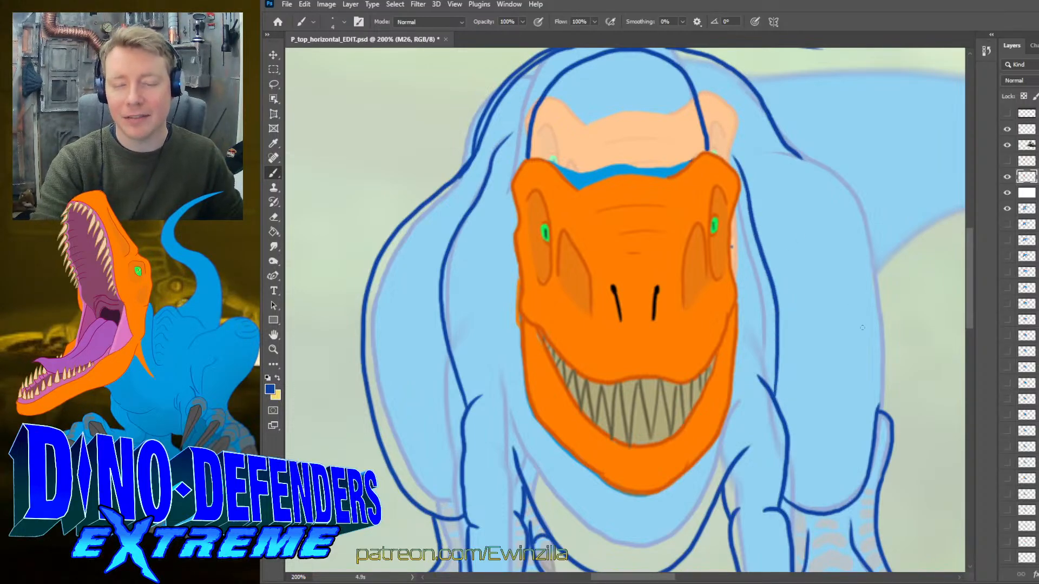
- Brush the right-hand thigh's outer curve up to the back line, and smudge its upper end into a taper
mouse_move(881, 410)
left_mouse_down()
mouse_move(885, 306)
mouse_move(860, 193)
mouse_move(807, 154)
mouse_move(777, 155)
left_mouse_up()
key("r")
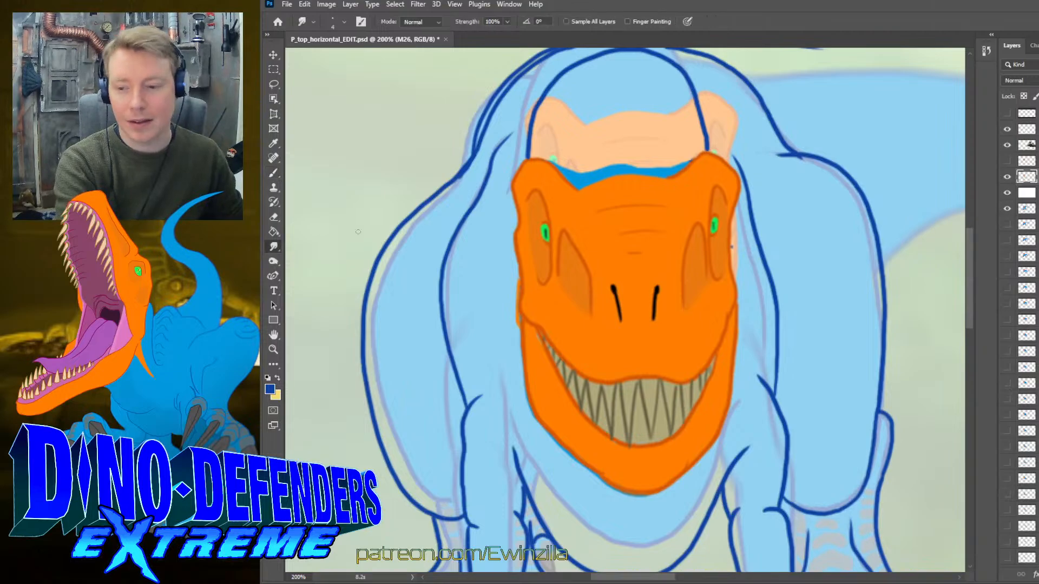
left_click_drag(807, 163, 772, 152)
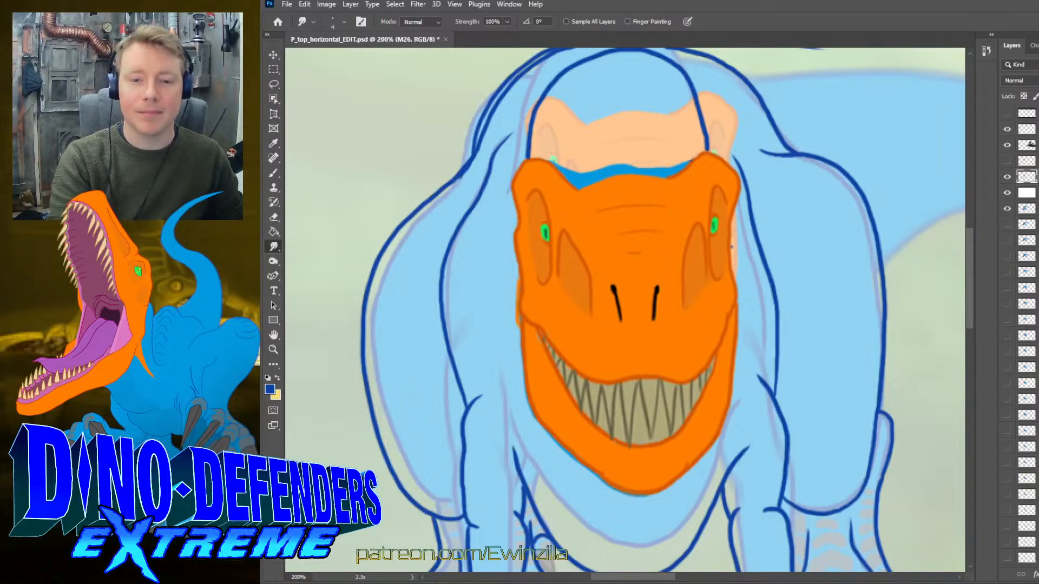
- Make the colour layer active and sample the near-black swatch from the palette's colour group
left_click(274, 349)
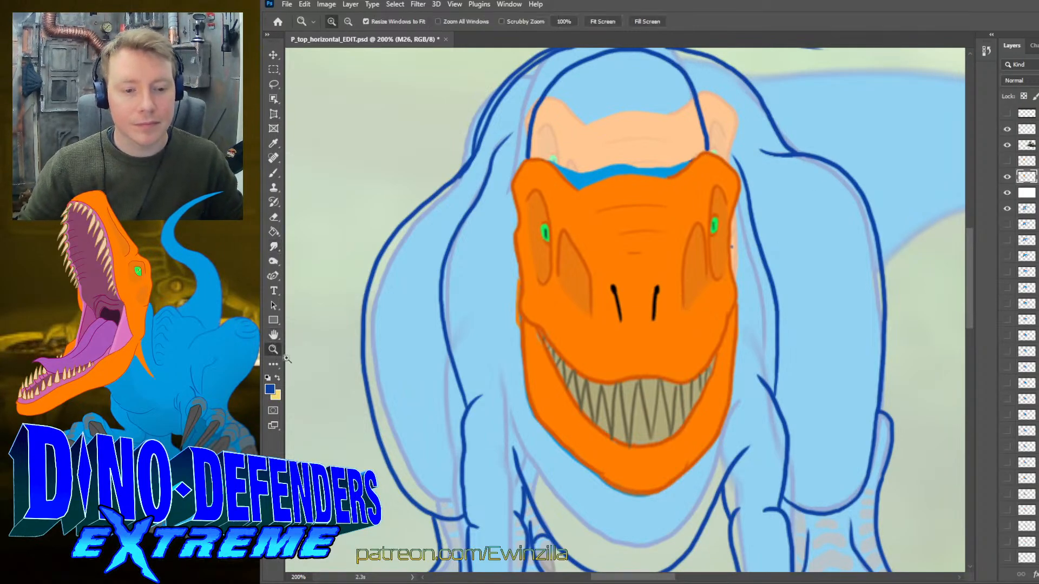
scroll(721, 461, "up", 3)
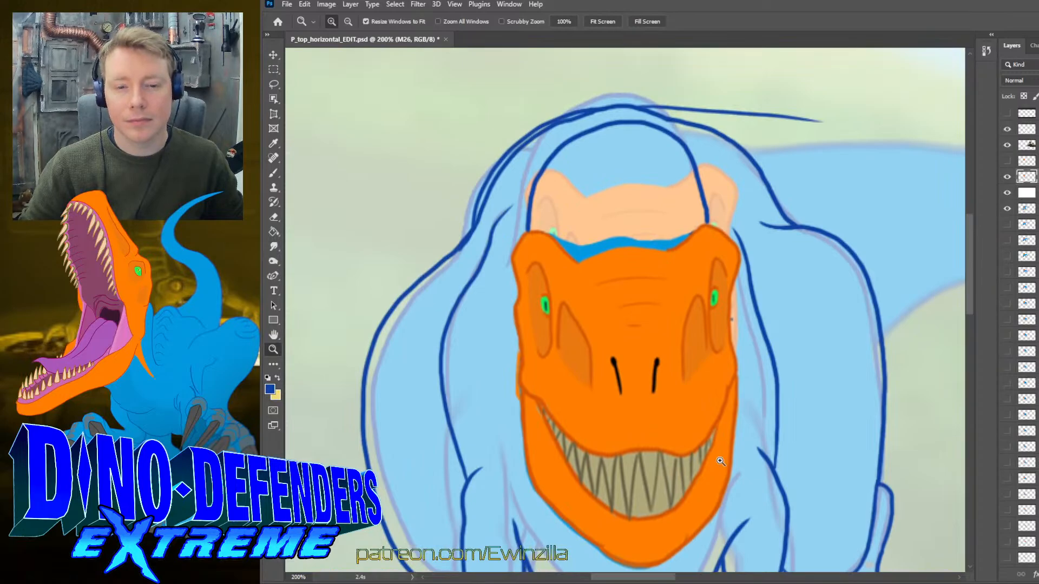
scroll(721, 461, "down", 2)
left_click_drag(970, 323, 966, 426)
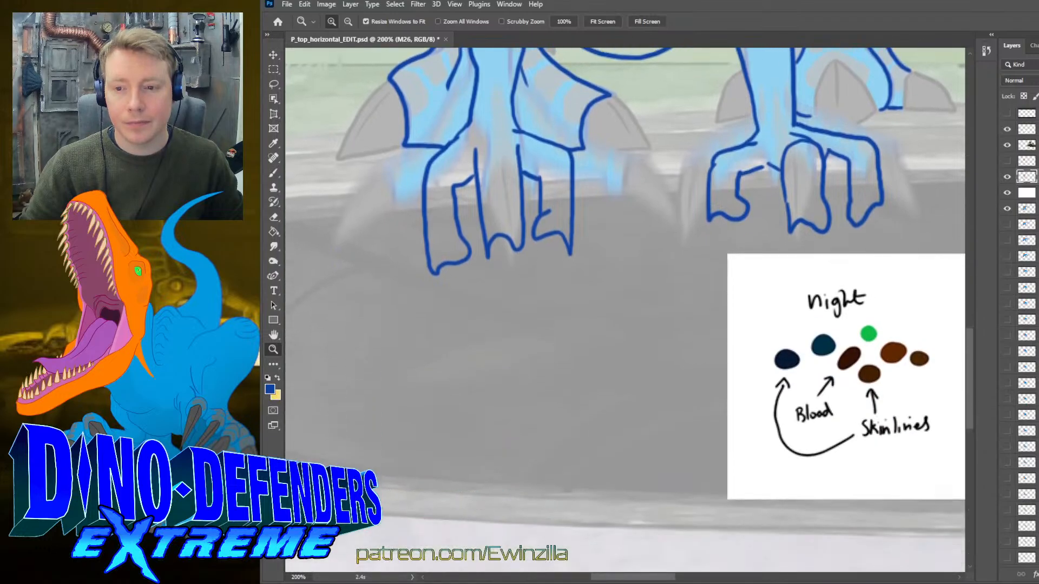
left_click(1027, 129)
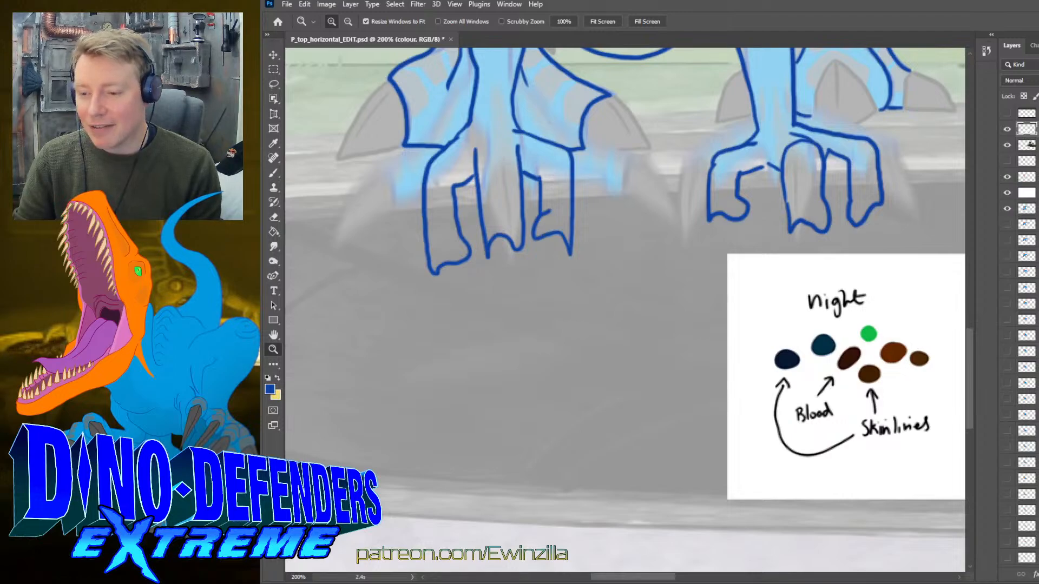
scroll(893, 433, "up", 5)
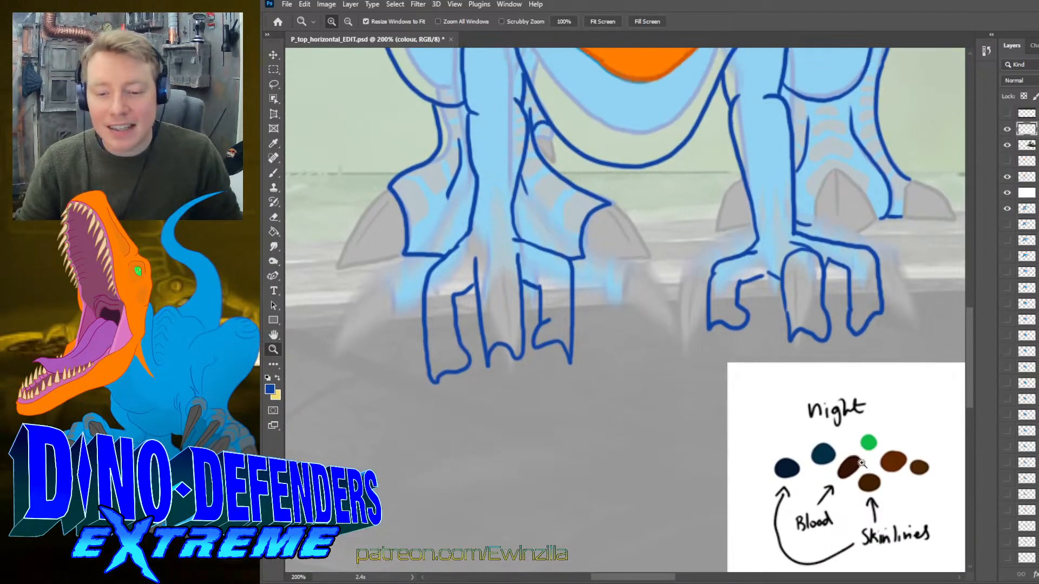
scroll(862, 464, "down", 2)
left_click_drag(665, 578, 725, 578)
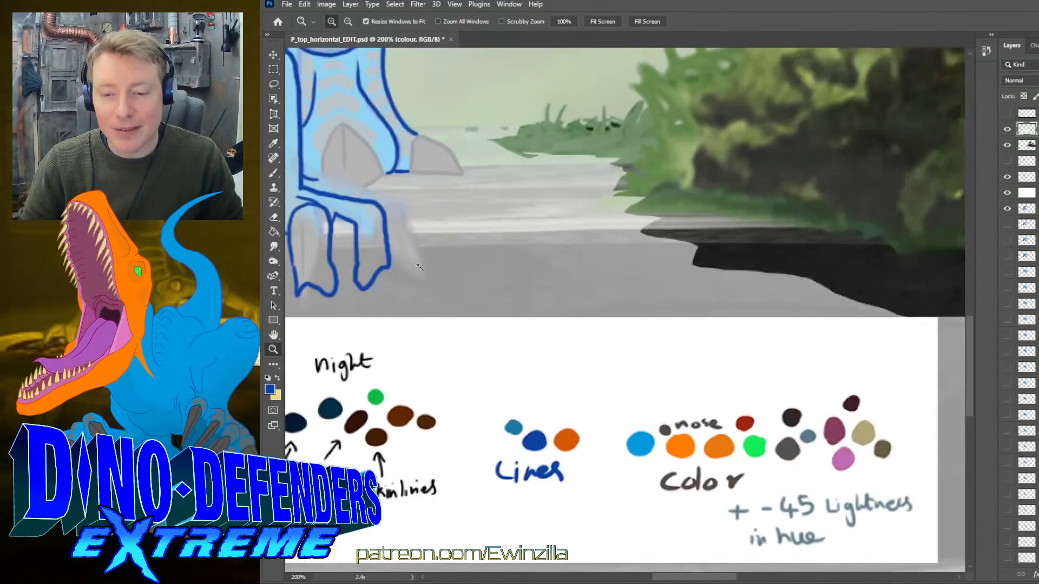
left_click(273, 144)
left_click(795, 417)
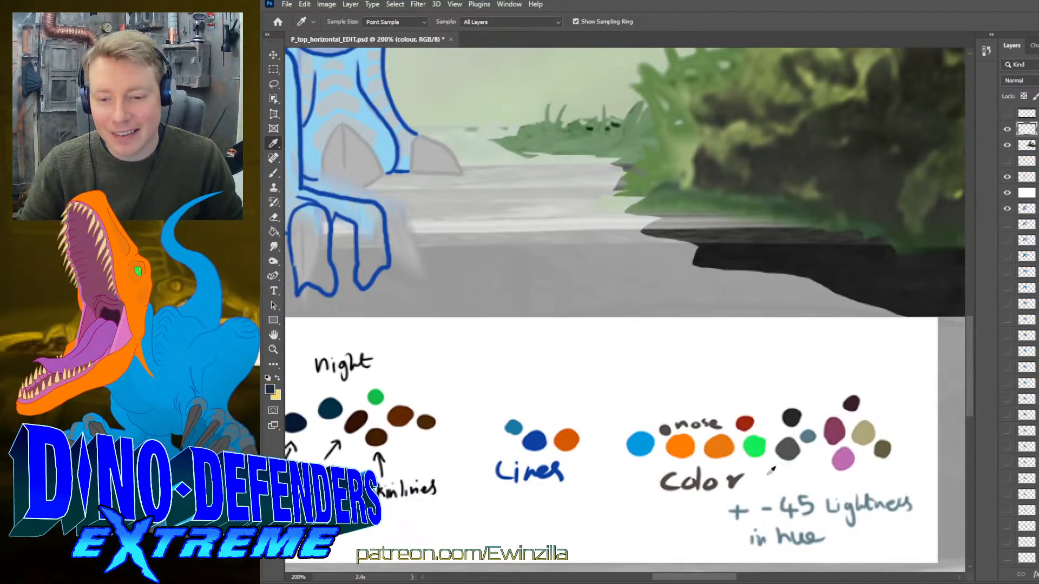
- Brush near-black outlines for the two outer claws of the left-hand hind foot, each with an inner crease line
left_click_drag(723, 578, 656, 581)
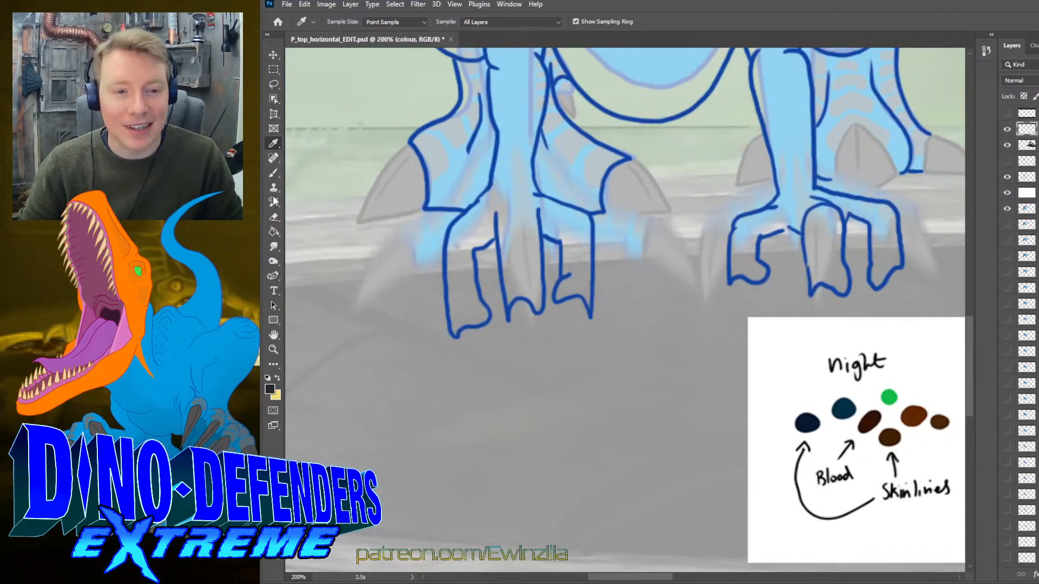
left_click(274, 173)
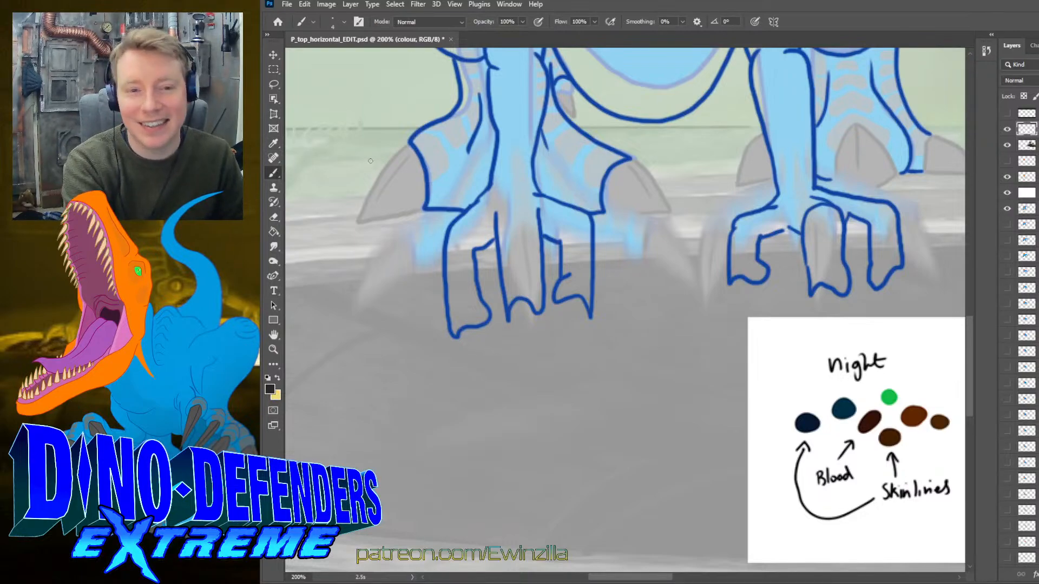
mouse_move(410, 143)
left_mouse_down()
mouse_move(377, 177)
mouse_move(352, 231)
left_mouse_up()
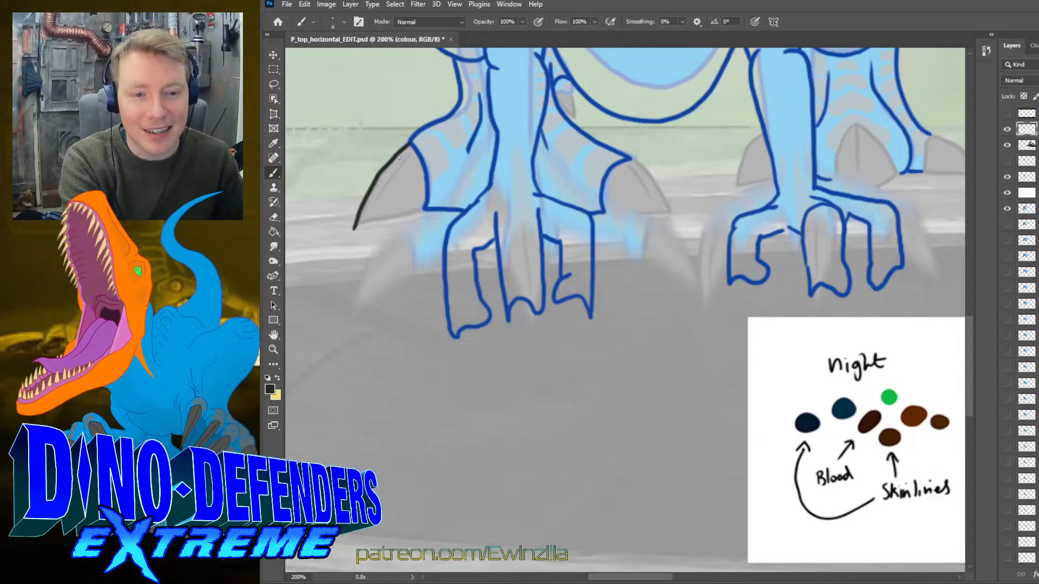
key("ctrl+z")
left_click_drag(410, 142, 368, 211)
key("ctrl+z")
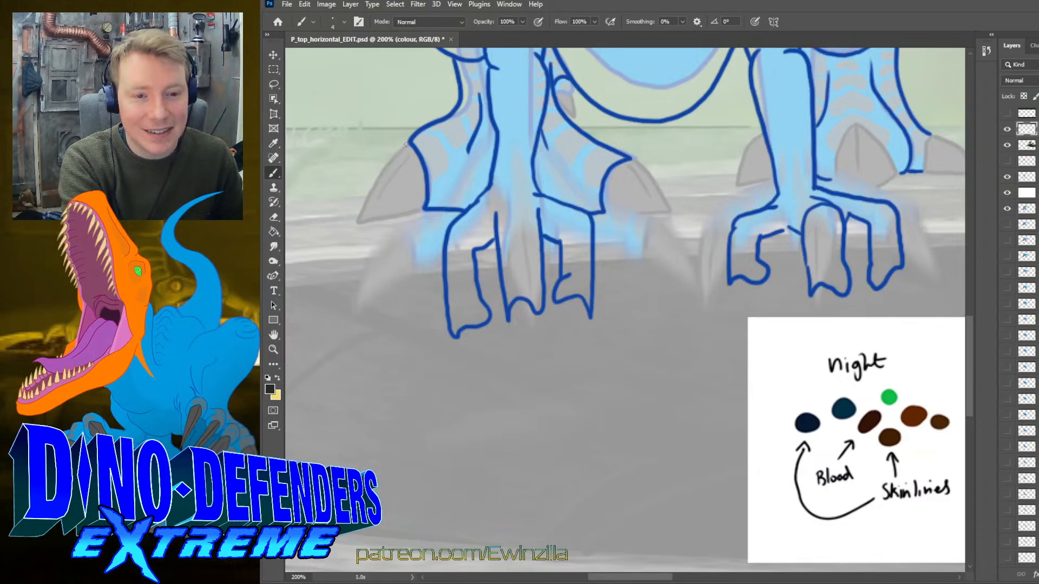
mouse_move(409, 142)
left_mouse_down()
mouse_move(358, 222)
mouse_move(420, 212)
left_mouse_up()
left_click_drag(409, 152, 369, 195)
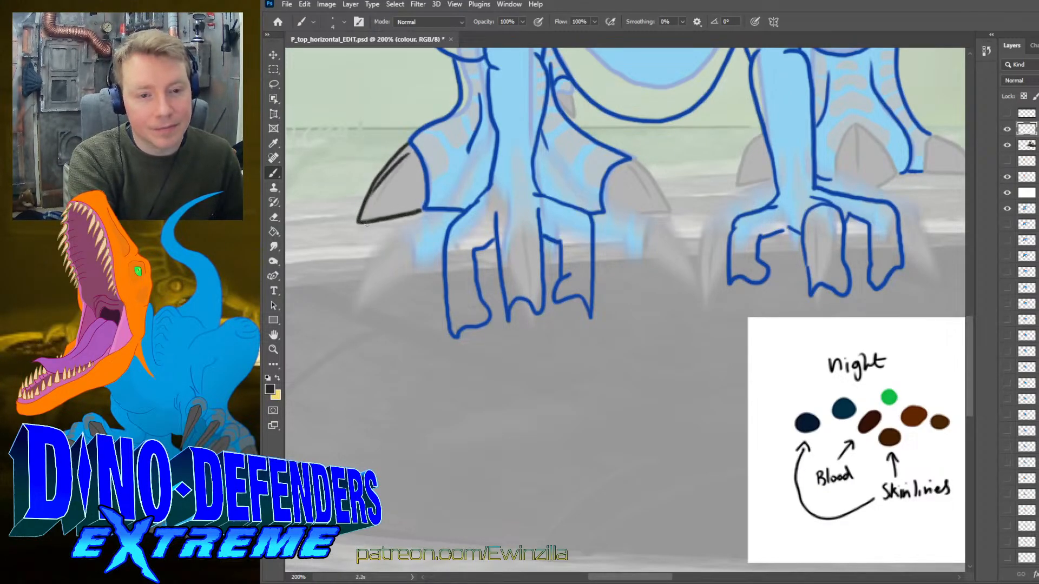
mouse_move(630, 158)
left_mouse_down()
mouse_move(670, 212)
mouse_move(603, 210)
left_mouse_up()
left_click_drag(626, 170, 646, 199)
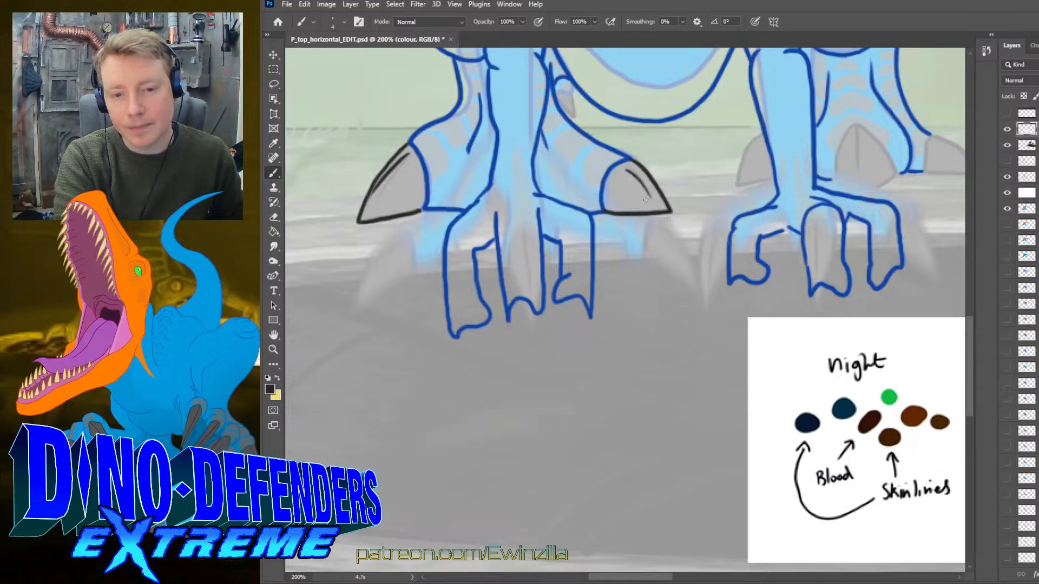
- Brush the left-hand hind foot's middle claw edges beside the foreleg, and outline the right-hand hind foot's inner and middle claws
left_click_drag(536, 152, 556, 194)
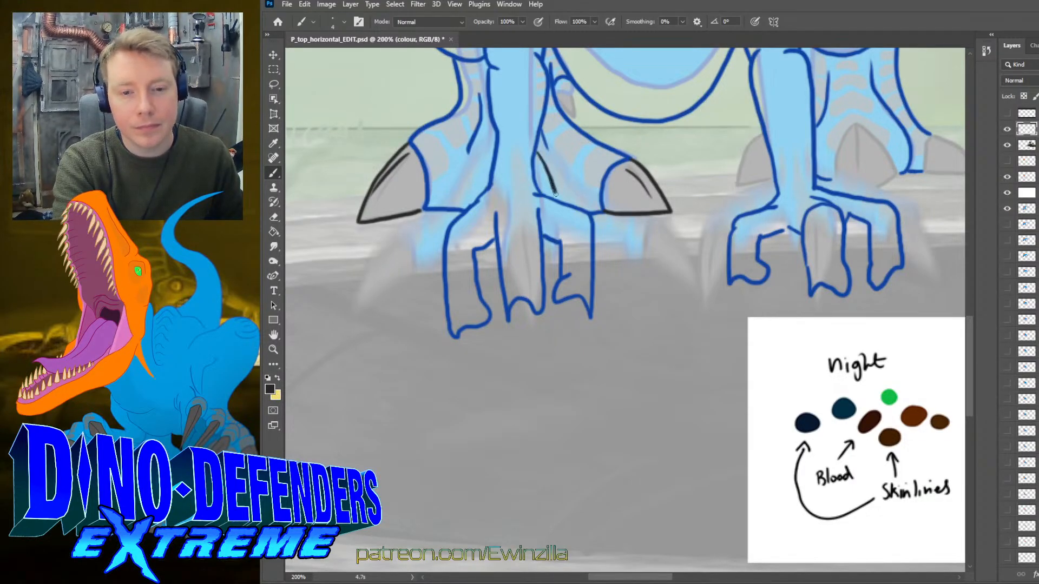
left_click_drag(491, 145, 463, 211)
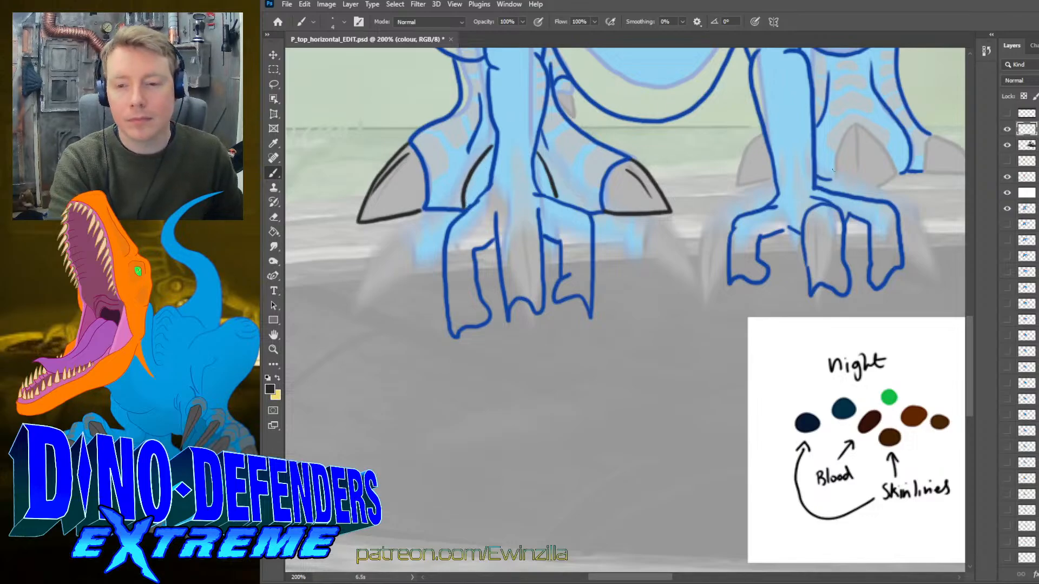
mouse_move(854, 123)
left_mouse_down()
mouse_move(838, 178)
mouse_move(852, 196)
mouse_move(874, 192)
mouse_move(894, 170)
mouse_move(855, 125)
mouse_move(856, 173)
left_mouse_up()
mouse_move(763, 135)
left_mouse_down()
mouse_move(737, 183)
mouse_move(770, 181)
left_mouse_up()
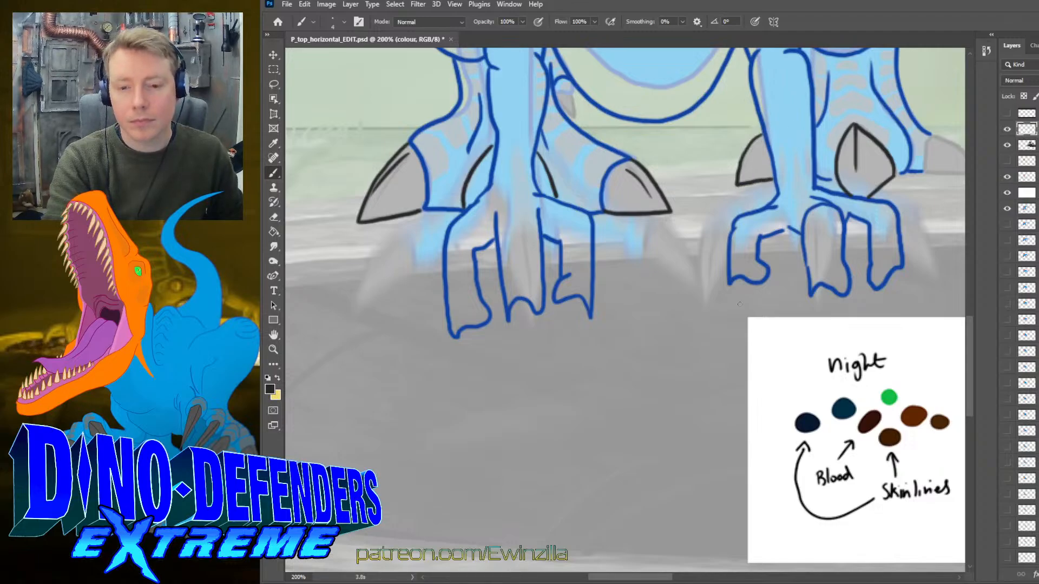
- Brush three long, downward-pointing claws in near-black from the toes of the left-hand forefoot
mouse_move(459, 339)
left_mouse_down()
mouse_move(521, 445)
mouse_move(488, 322)
mouse_move(535, 434)
mouse_move(542, 306)
mouse_move(557, 407)
mouse_move(588, 311)
mouse_move(560, 339)
mouse_move(565, 418)
mouse_move(592, 297)
mouse_move(566, 377)
mouse_move(568, 417)
mouse_move(585, 316)
mouse_move(565, 423)
mouse_move(563, 310)
left_mouse_up()
key("ctrl+z")
key("ctrl+z")
key("ctrl+z")
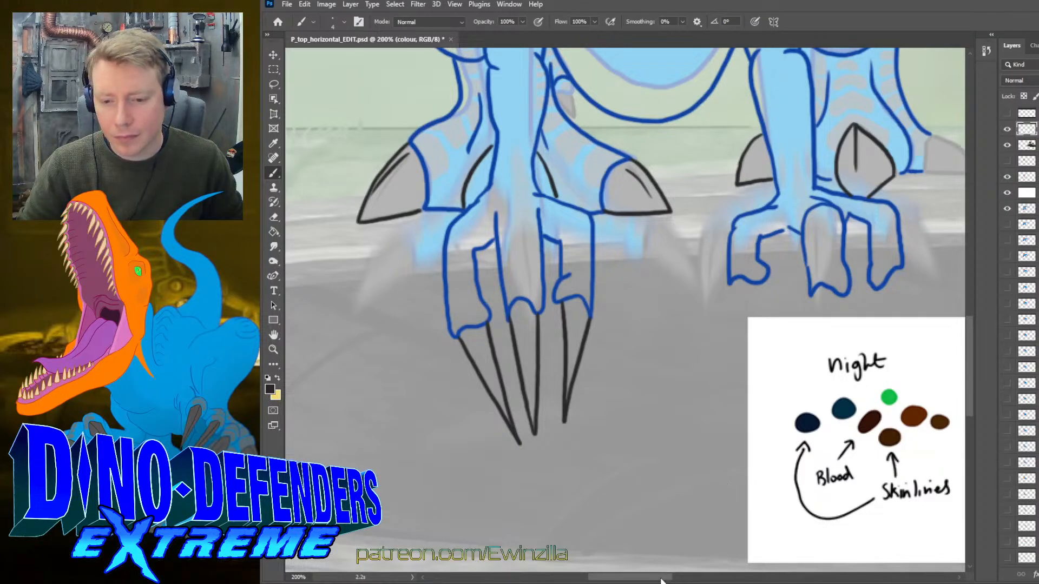
left_click_drag(661, 581, 710, 583)
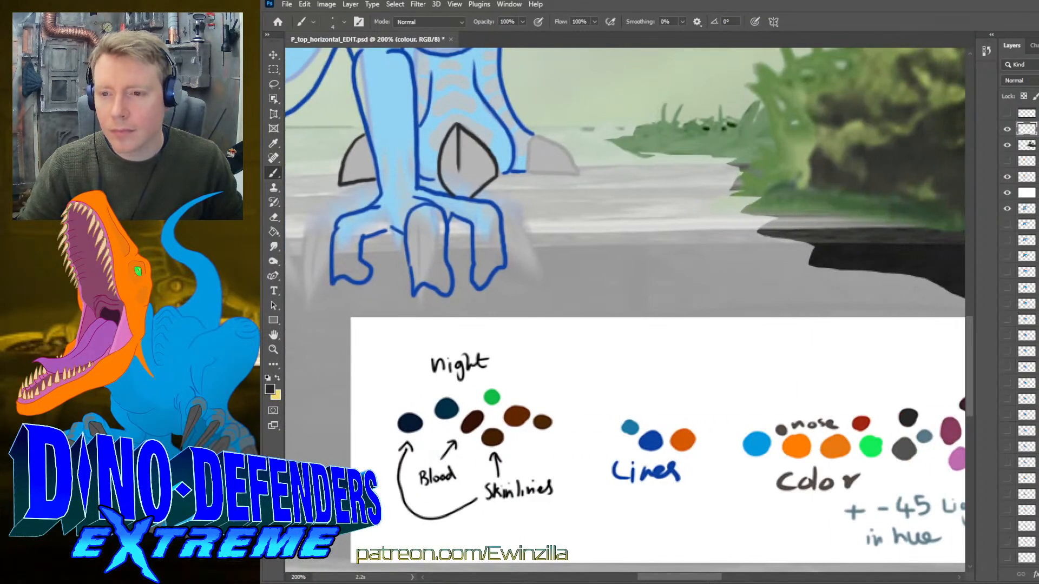
- Try to move the colour palette card up and away from the dinosaur's front foot
key("alt+bracketleft")
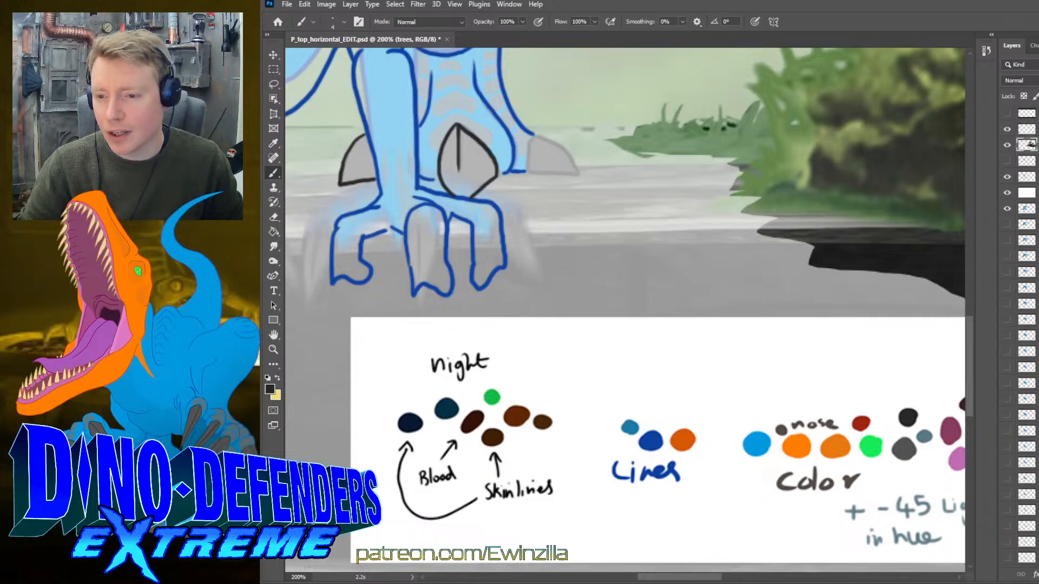
key("alt+bracketleft")
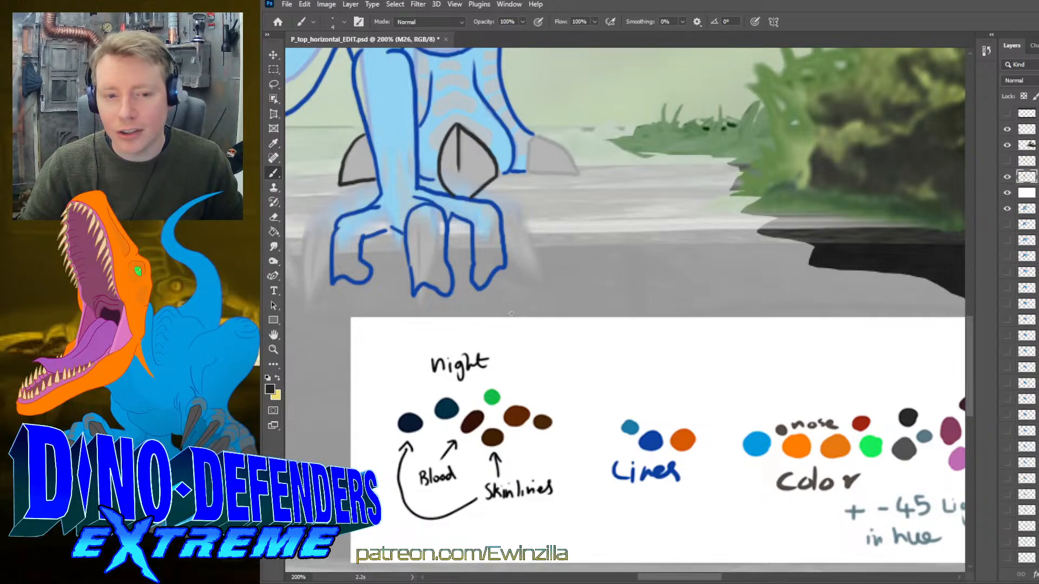
left_click(272, 54)
left_click_drag(611, 457, 896, 270)
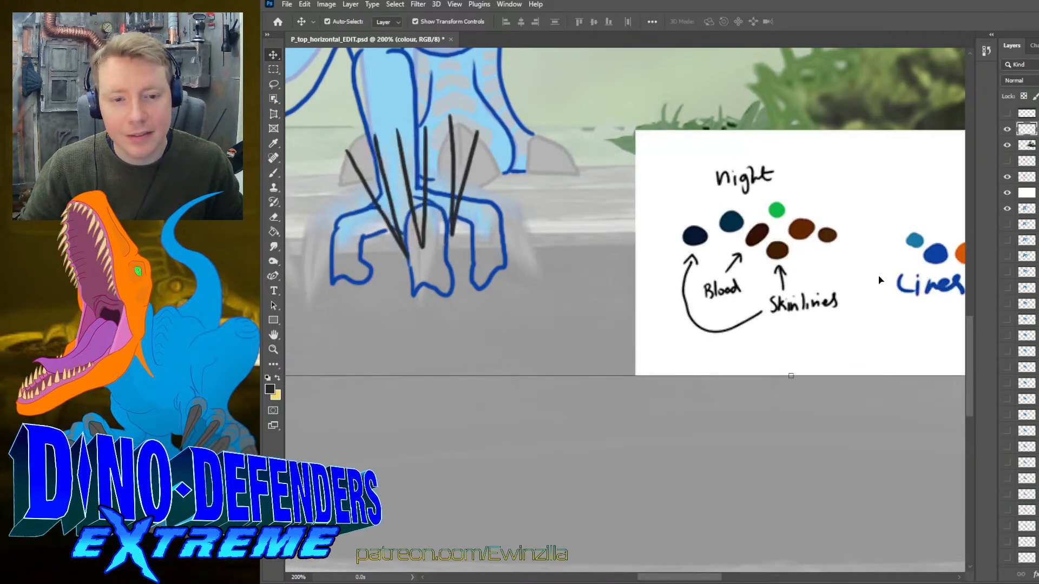
- Lasso-select the white colour palette card below the dinosaur's feet on the colour layer
key("z")
left_click(611, 23)
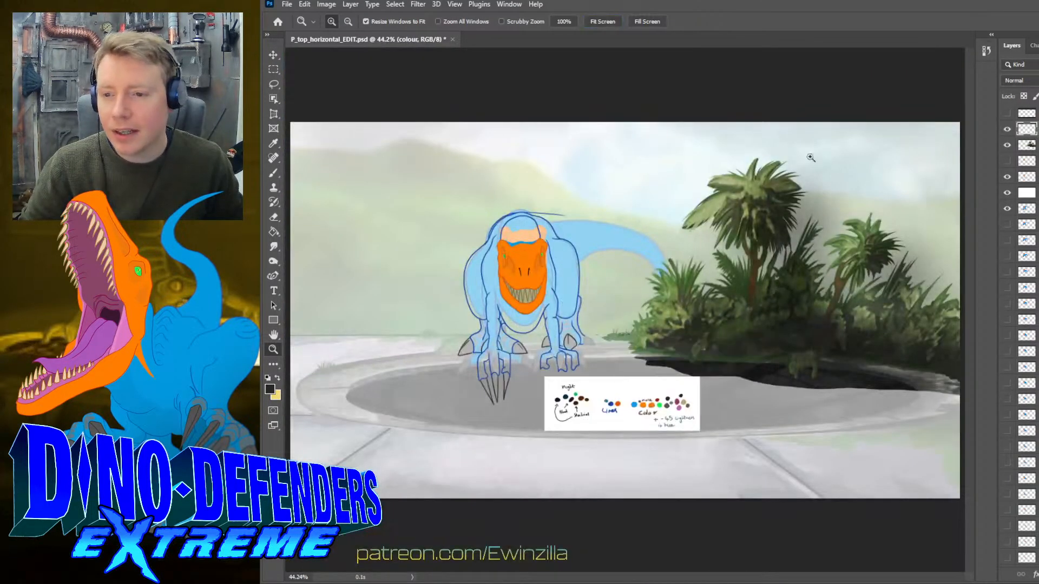
left_click(274, 85)
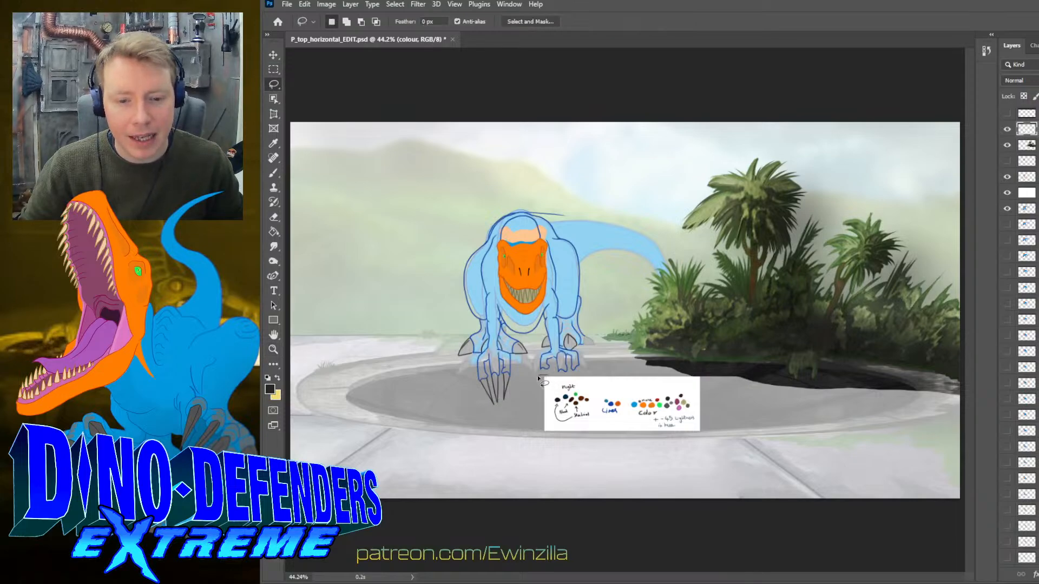
mouse_move(544, 376)
left_mouse_down()
mouse_move(652, 443)
mouse_move(707, 437)
mouse_move(715, 390)
mouse_move(707, 373)
left_mouse_up()
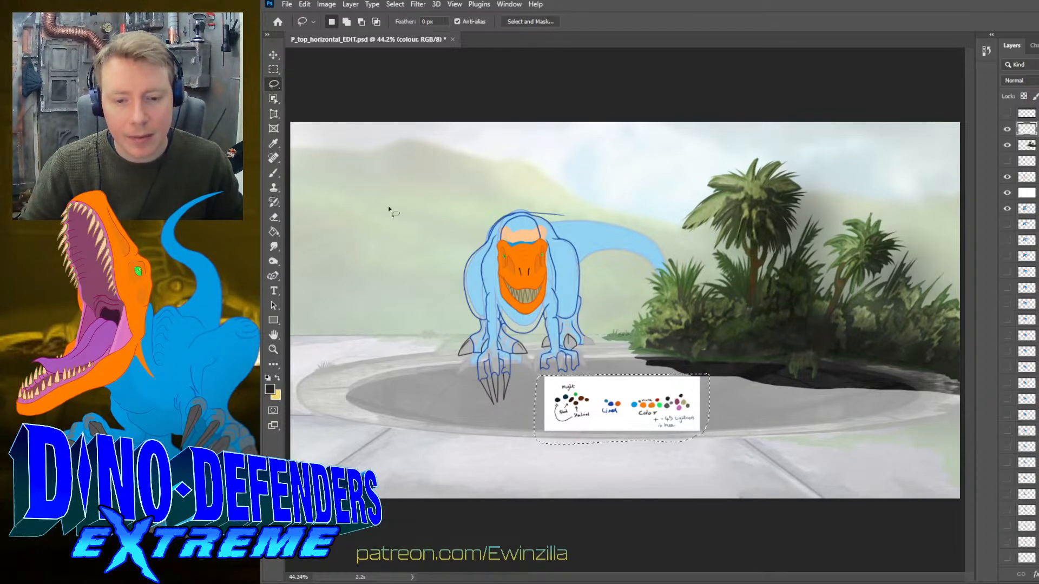
- Try to move the selected palette card up over the palm trees, and undo the move
left_click(273, 55)
mouse_move(622, 403)
left_mouse_down()
mouse_move(794, 301)
mouse_move(802, 205)
left_mouse_up()
left_click(631, 295)
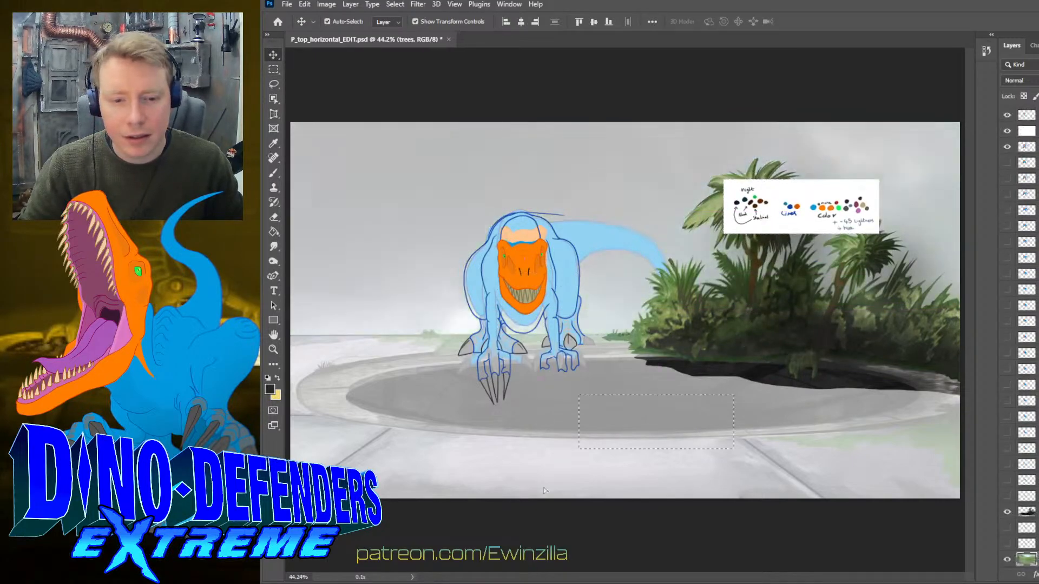
key("ctrl+z")
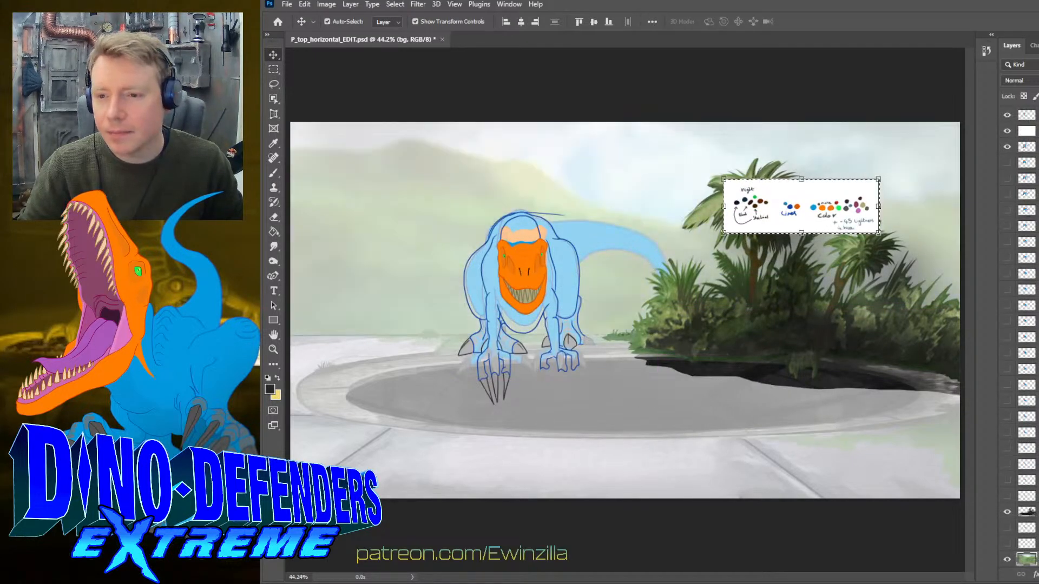
key("ctrl+z")
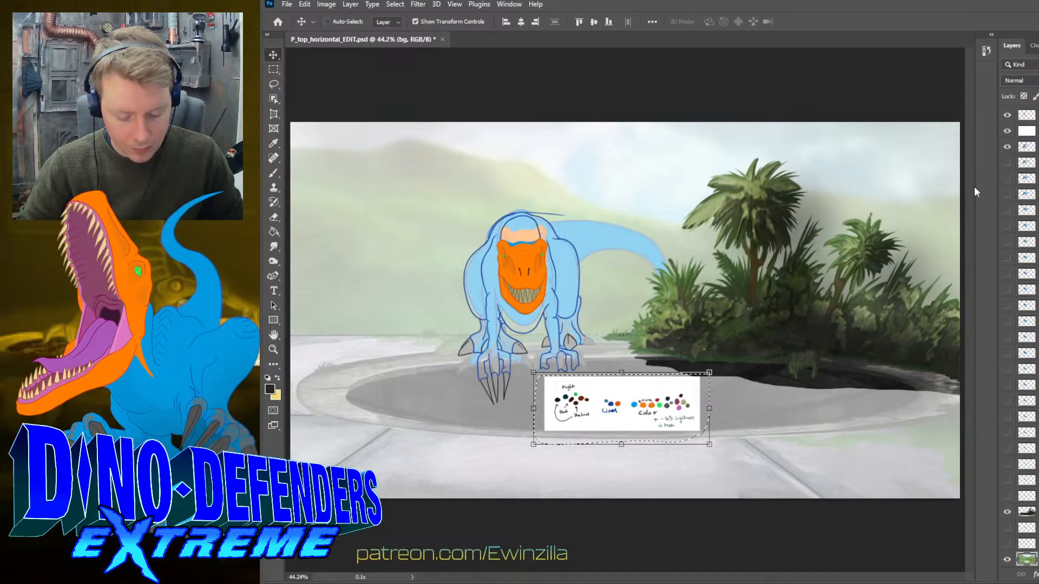
- Cut the palette card from the colour layer, paste it as its own layer, and place it over the bushes beneath the palms
left_click(275, 85)
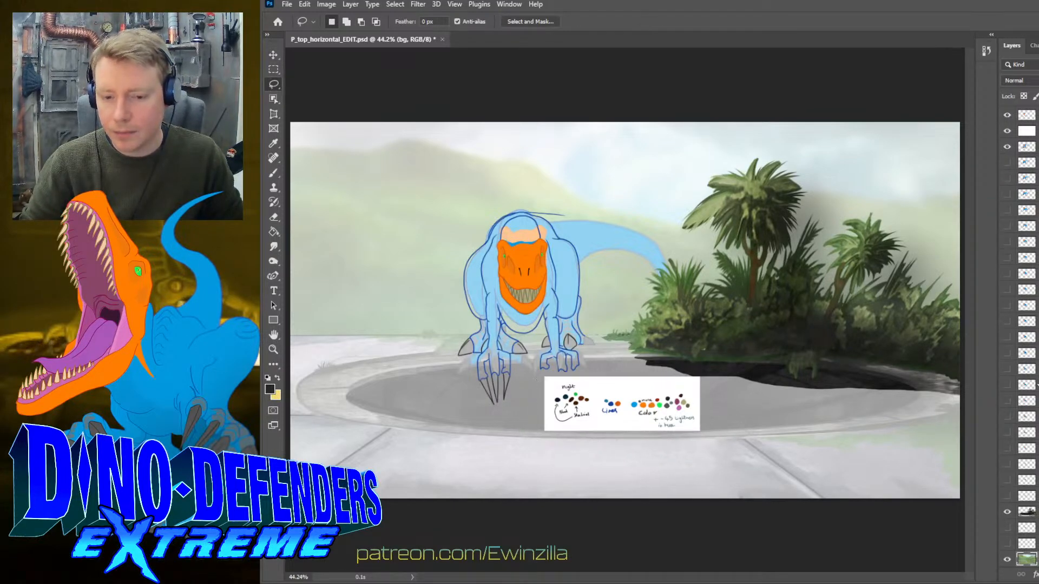
scroll(1022, 325, "up", 2)
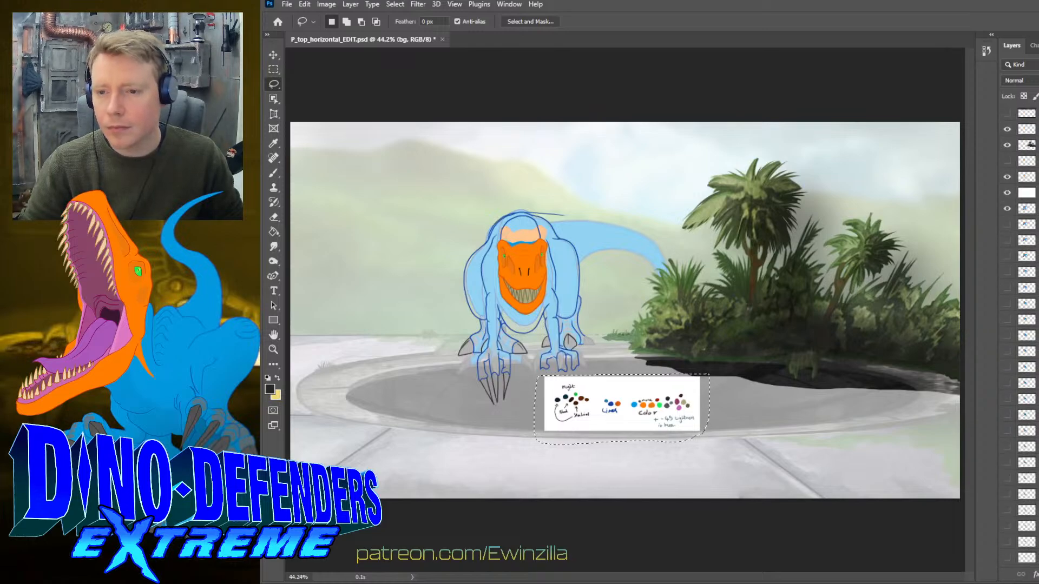
left_click(1027, 129)
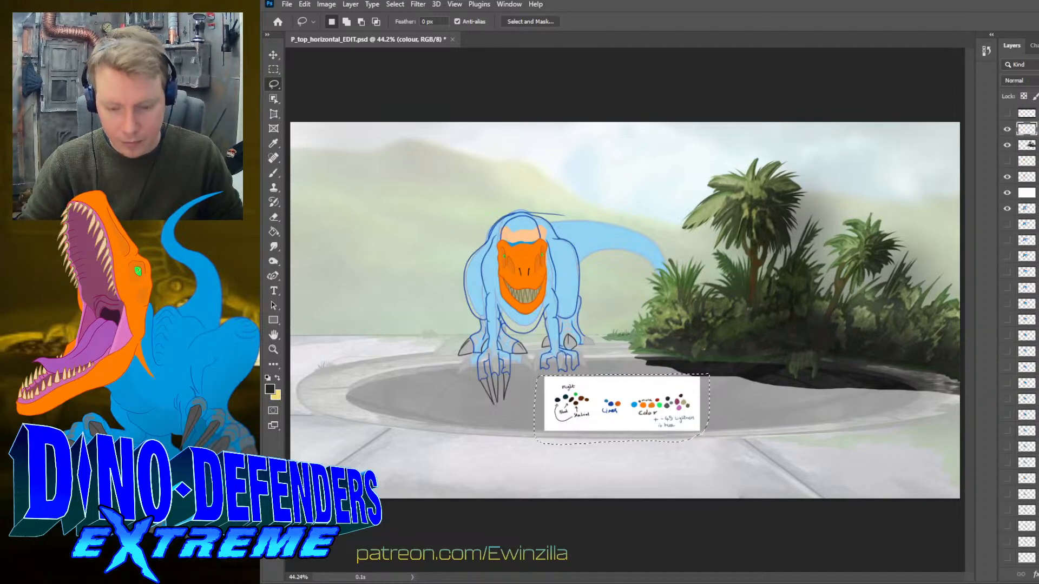
key("ctrl+x")
key("ctrl+v")
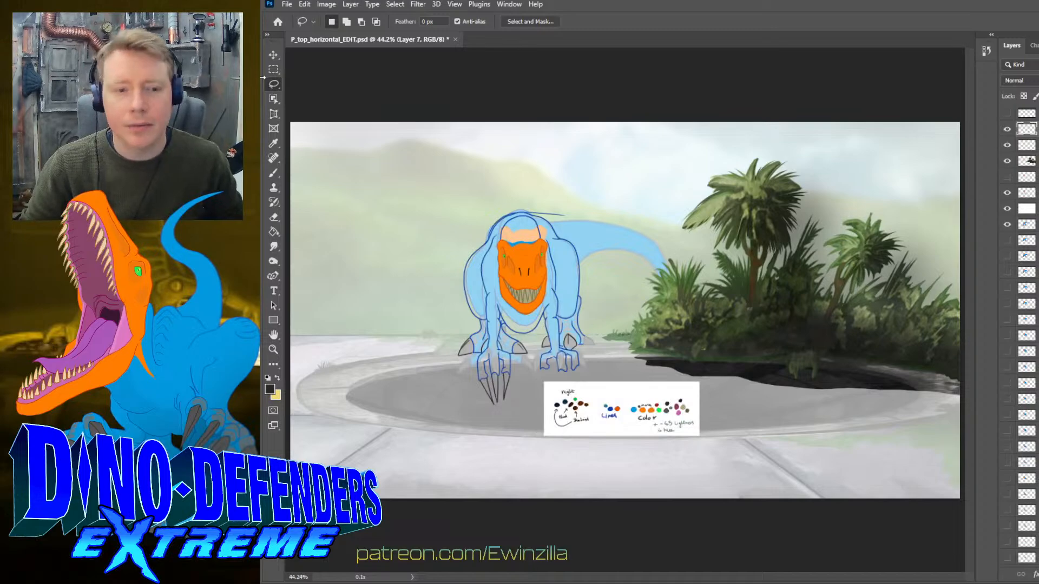
key("v")
left_click_drag(647, 414, 804, 338)
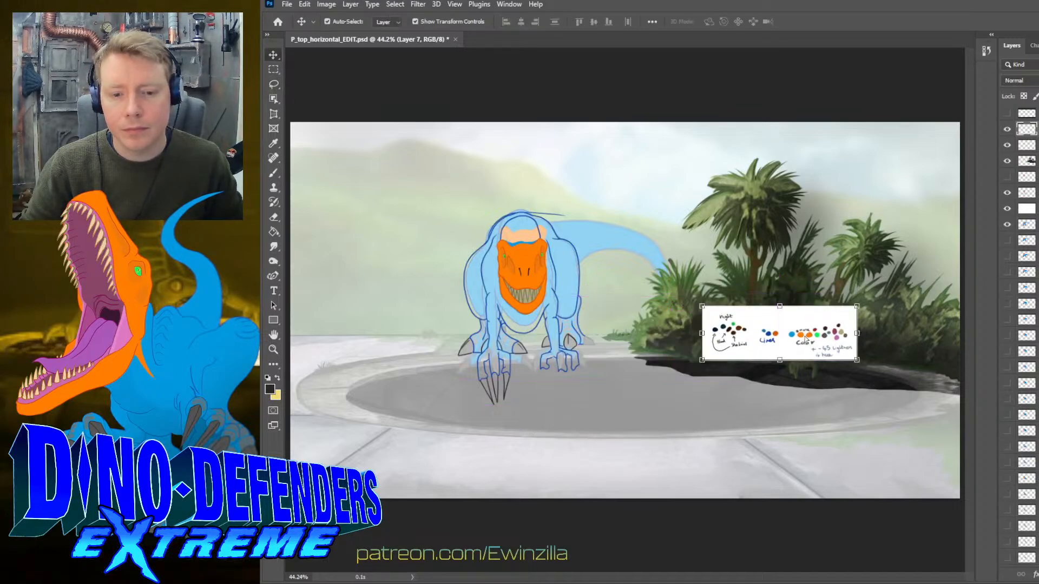
- Move the colour layer holding the claw lines down to layer M26, merge the two, and check the merged layer
left_click(575, 368)
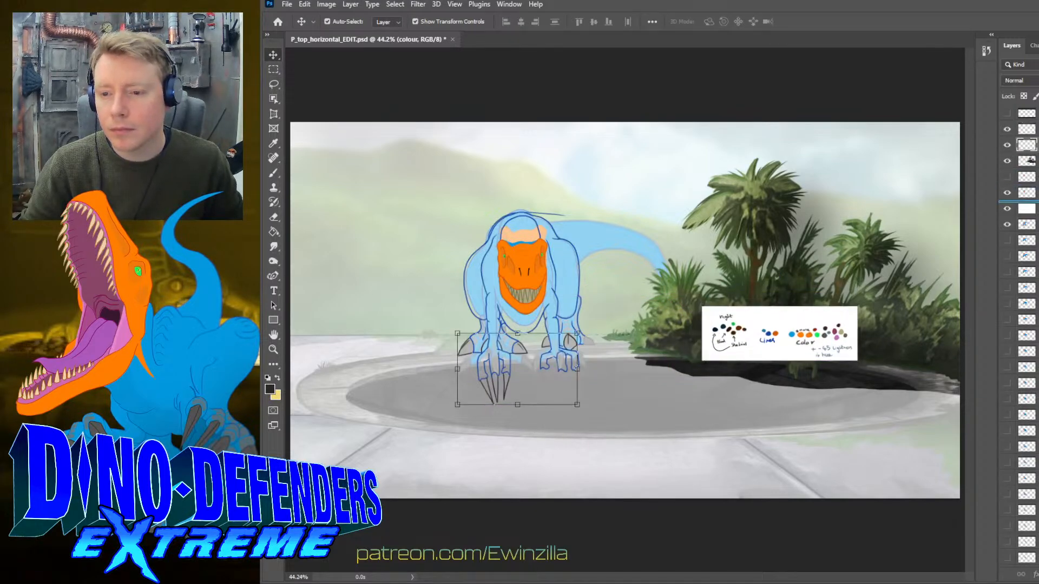
left_click(576, 368, "shift")
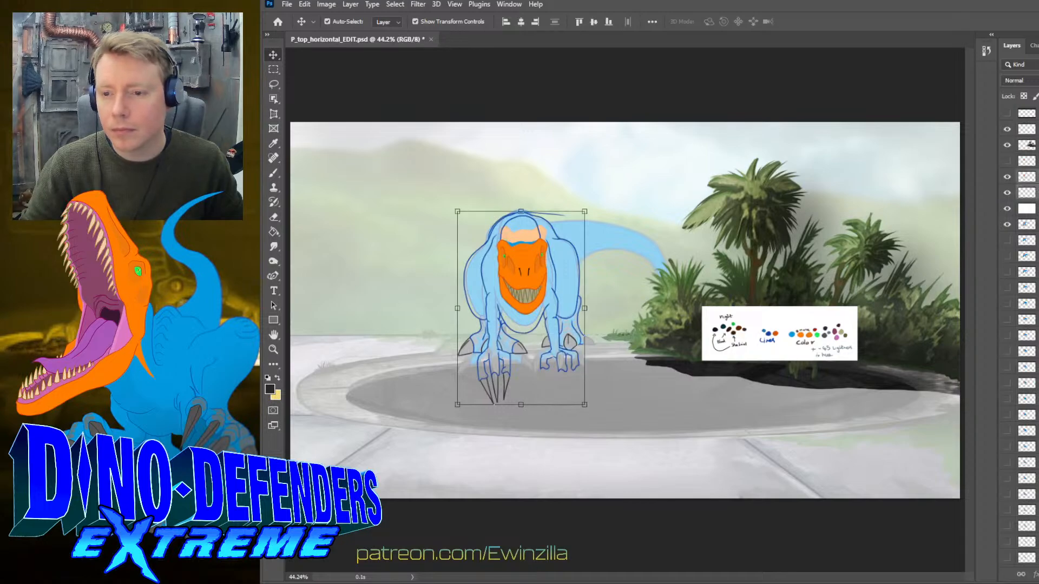
left_click(558, 368)
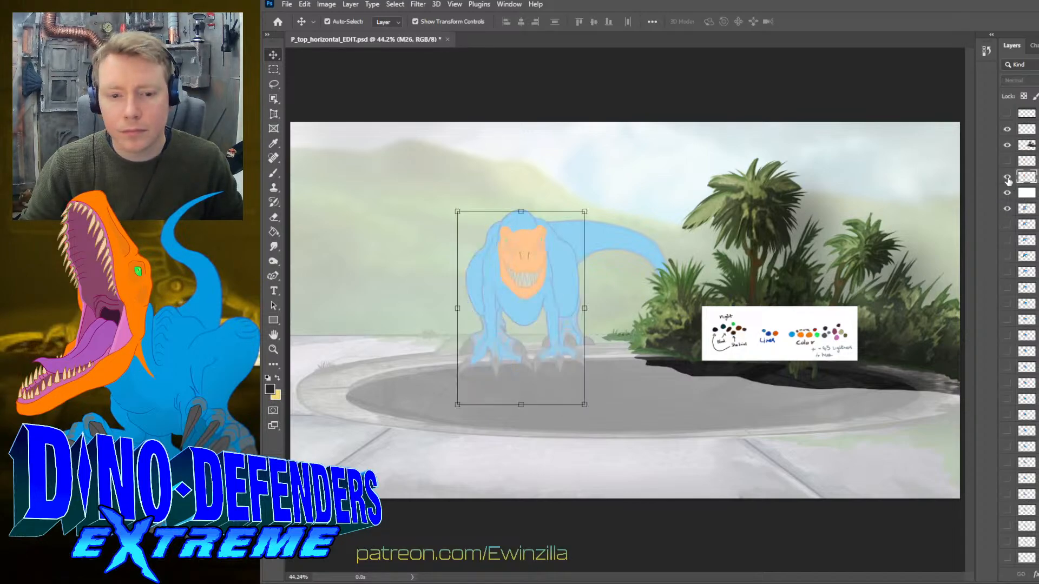
- Outline the outer grey claw of the hind foot near the bushes with a thin dark brush on layer M26
left_click(273, 350)
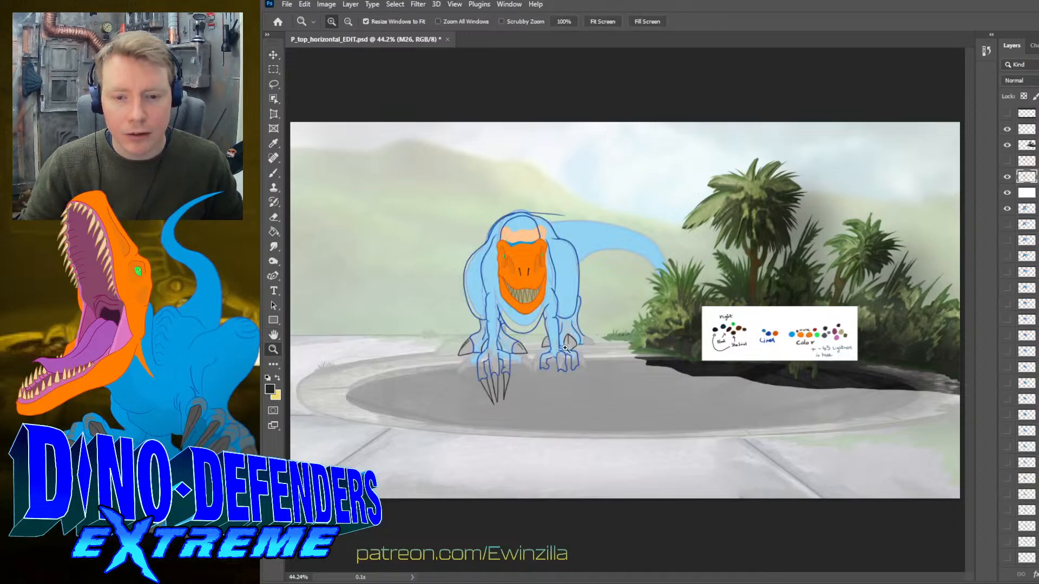
left_click(565, 347)
left_click(565, 348)
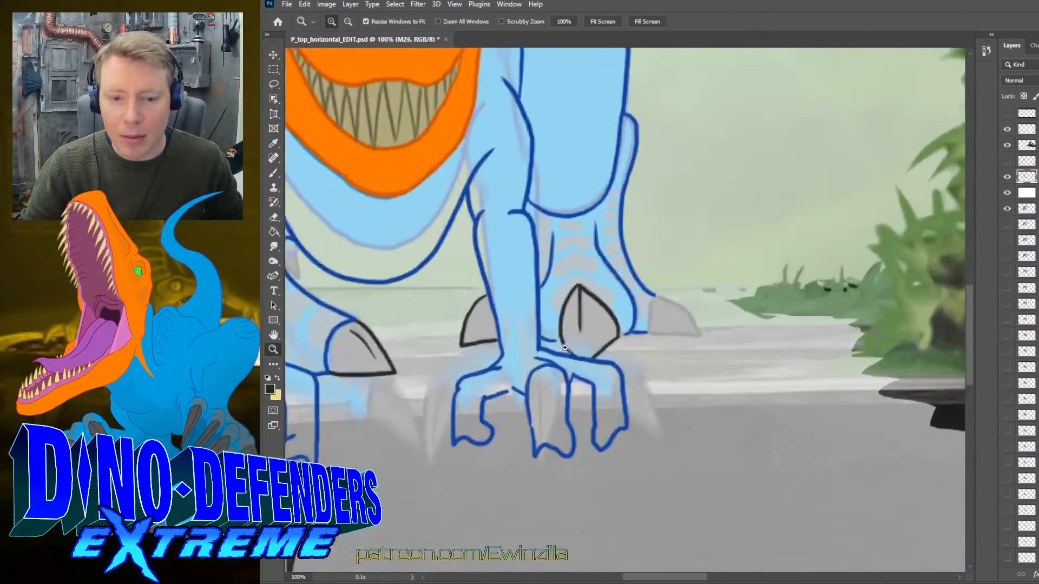
left_click(273, 173)
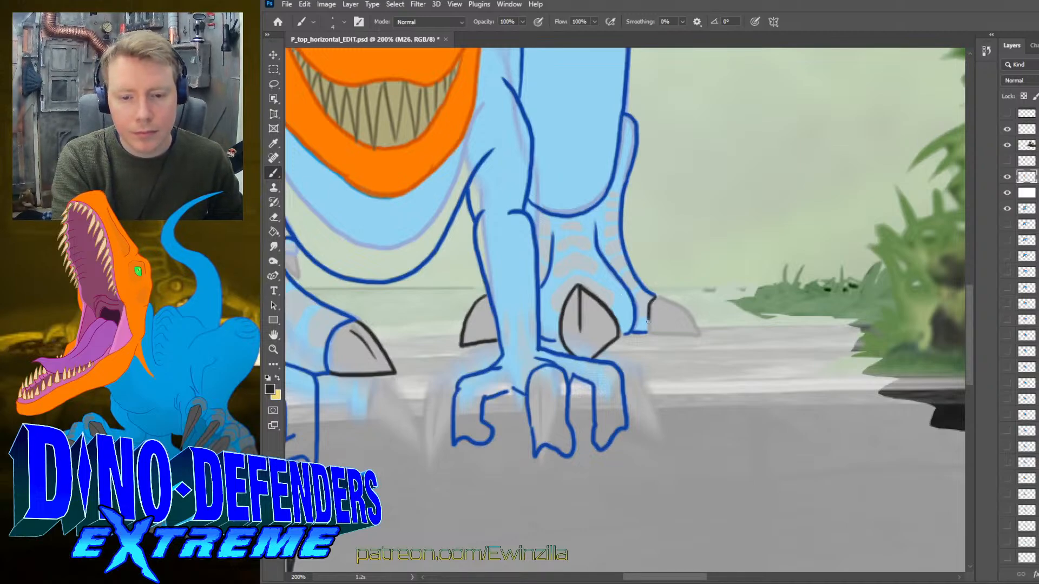
mouse_move(648, 334)
left_mouse_down()
mouse_move(687, 334)
mouse_move(683, 311)
mouse_move(661, 298)
left_mouse_up()
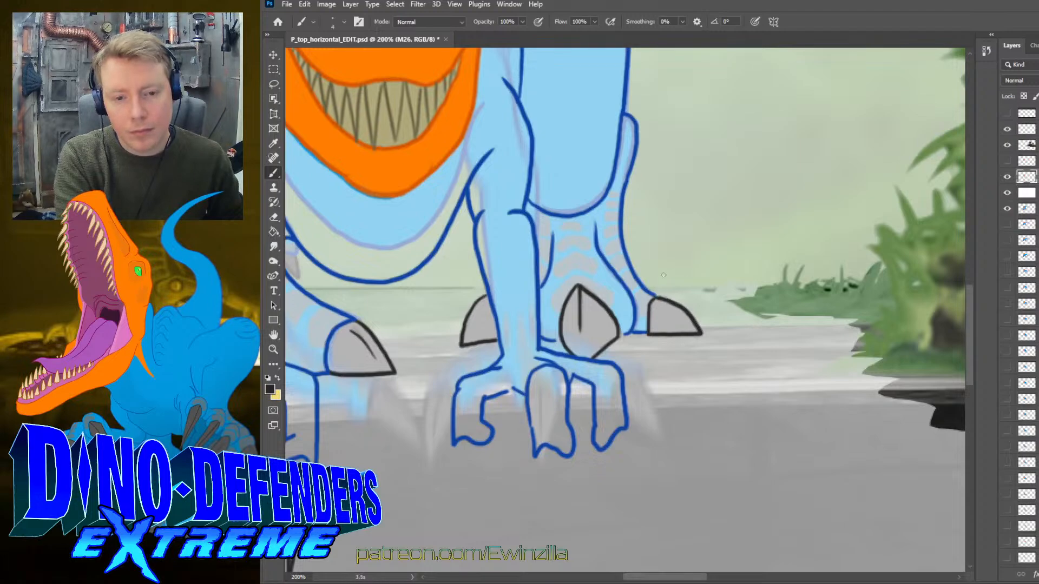
- Draw three long pointed dark claws on the toes of the front foot nearer the bushes, and compare with layer M26 hidden
mouse_move(458, 446)
left_mouse_down()
mouse_move(474, 539)
mouse_move(479, 445)
left_mouse_up()
mouse_move(628, 433)
left_mouse_down()
mouse_move(610, 537)
mouse_move(606, 447)
left_mouse_up()
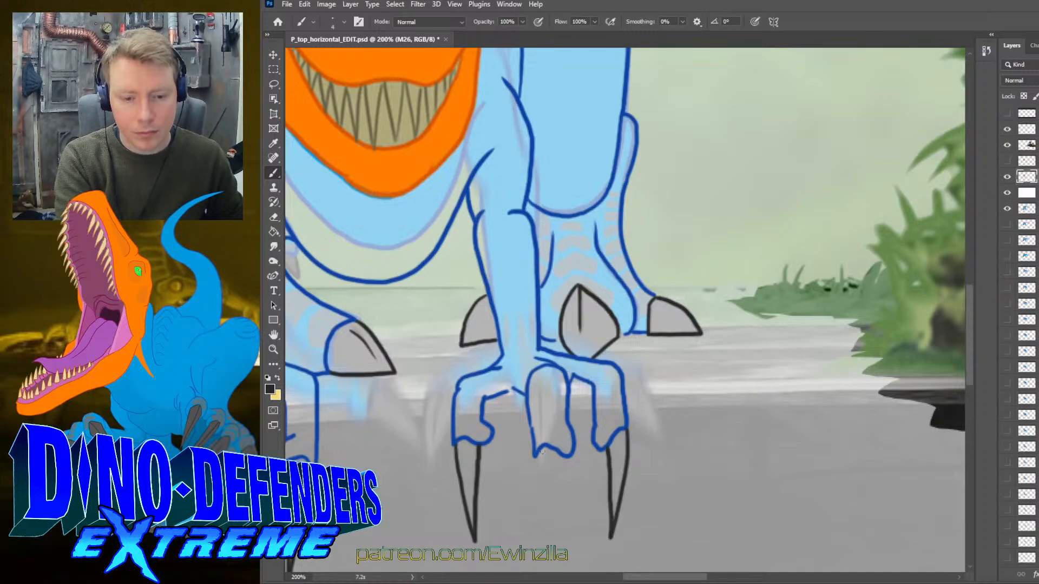
mouse_move(541, 453)
left_mouse_down()
mouse_move(551, 542)
mouse_move(564, 456)
left_mouse_up()
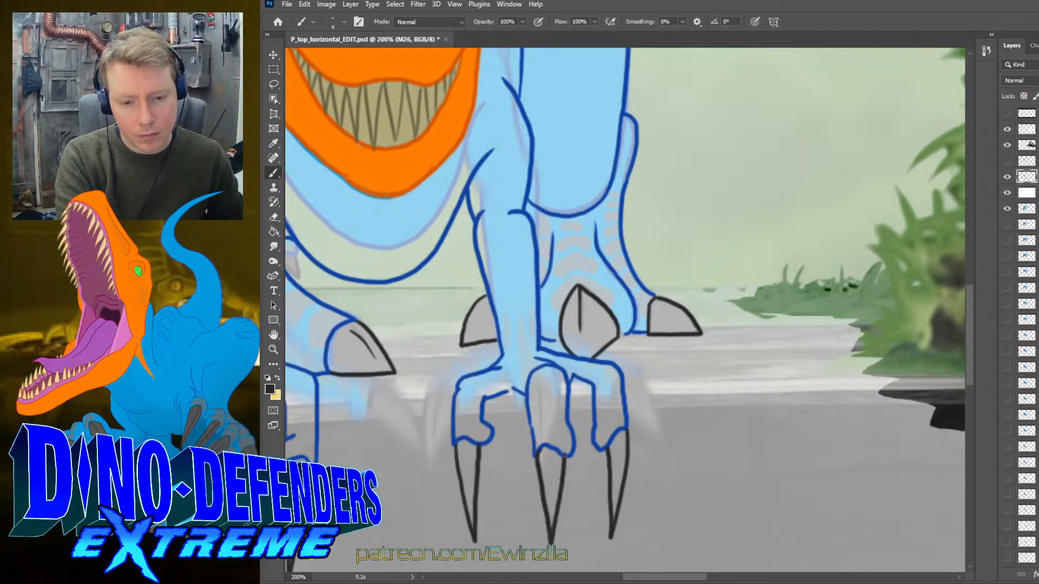
left_click(273, 349)
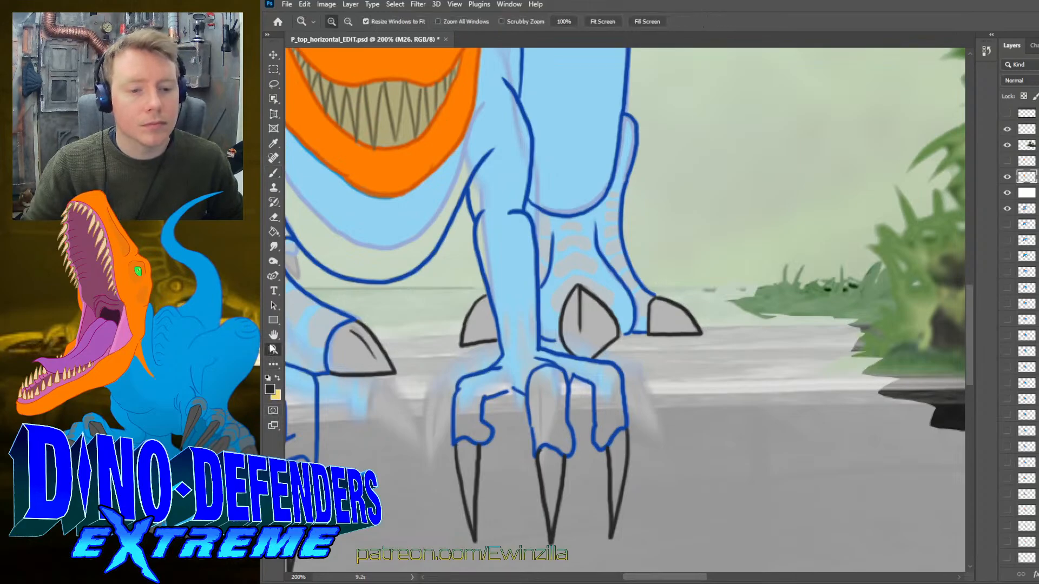
key("ctrl+0")
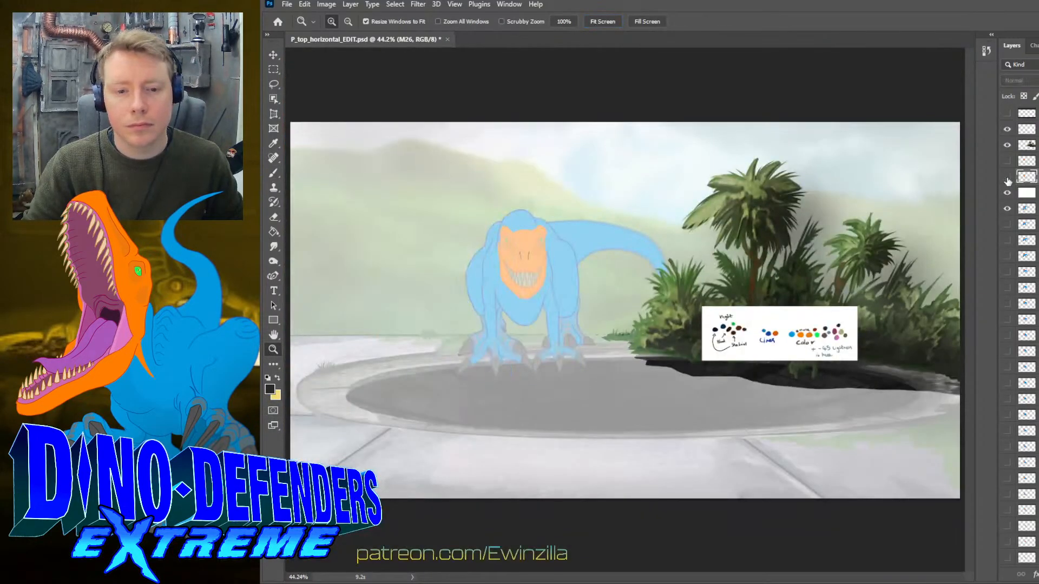
left_click(1007, 179)
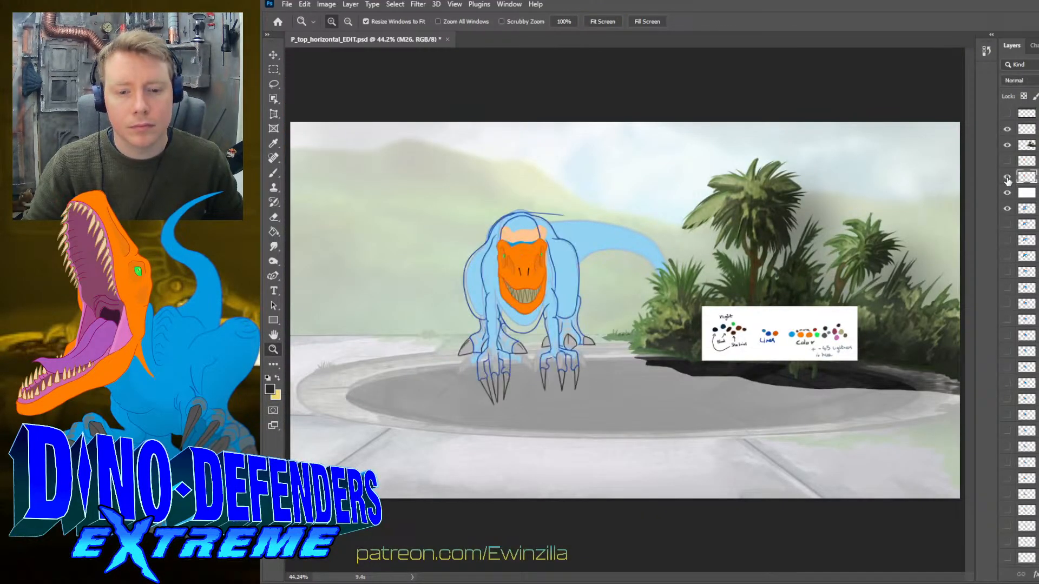
- Sample the dark blue from the Lines swatches on the palette card as the brush colour
left_click(562, 259)
left_click(562, 259)
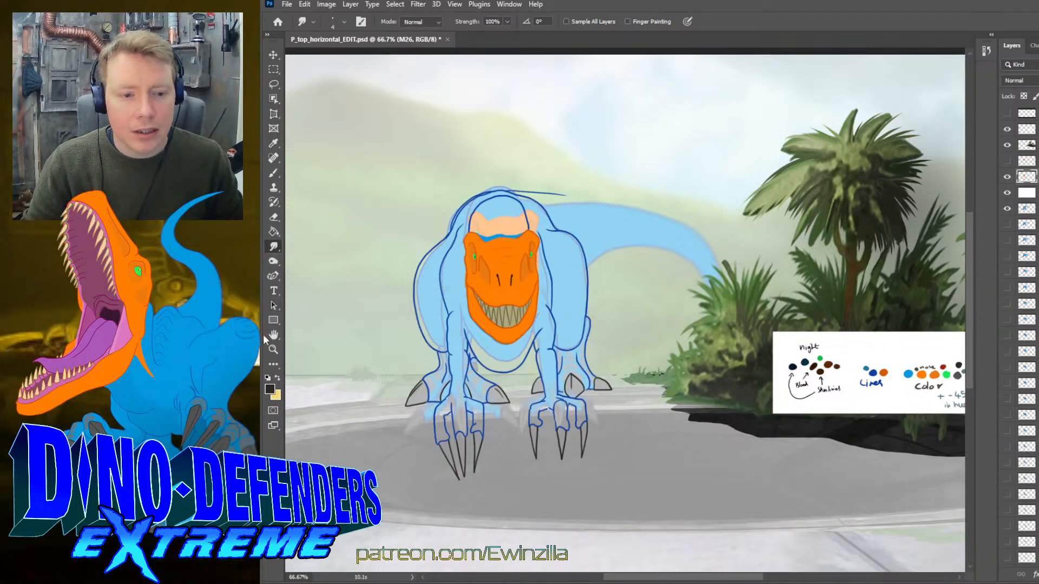
left_click(273, 143)
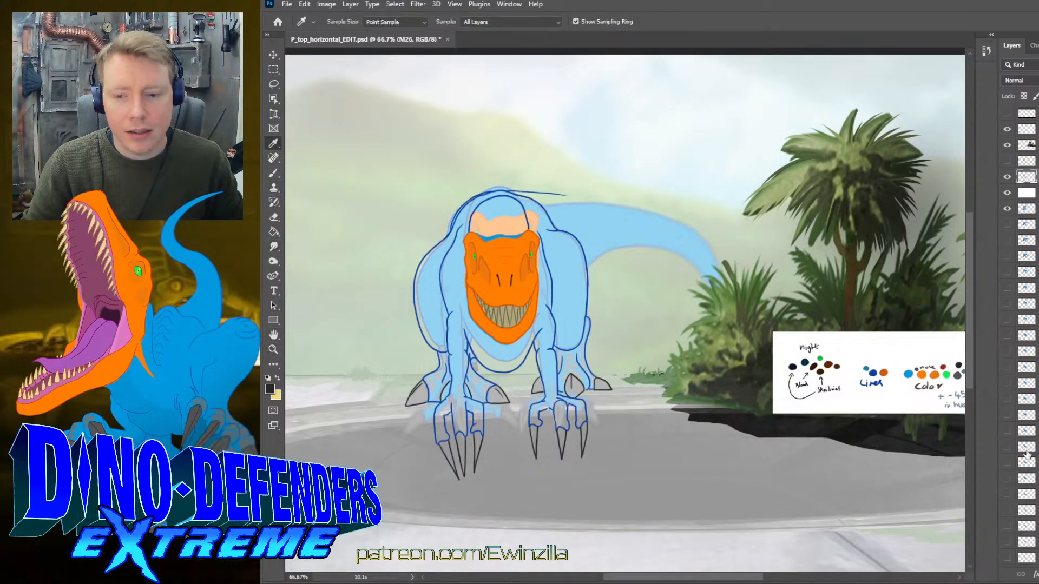
left_click(872, 374)
- Draw the tail's lower contour in dark blue from the hip to the bushes on layer M26, undoing the first stroke
left_click(274, 352)
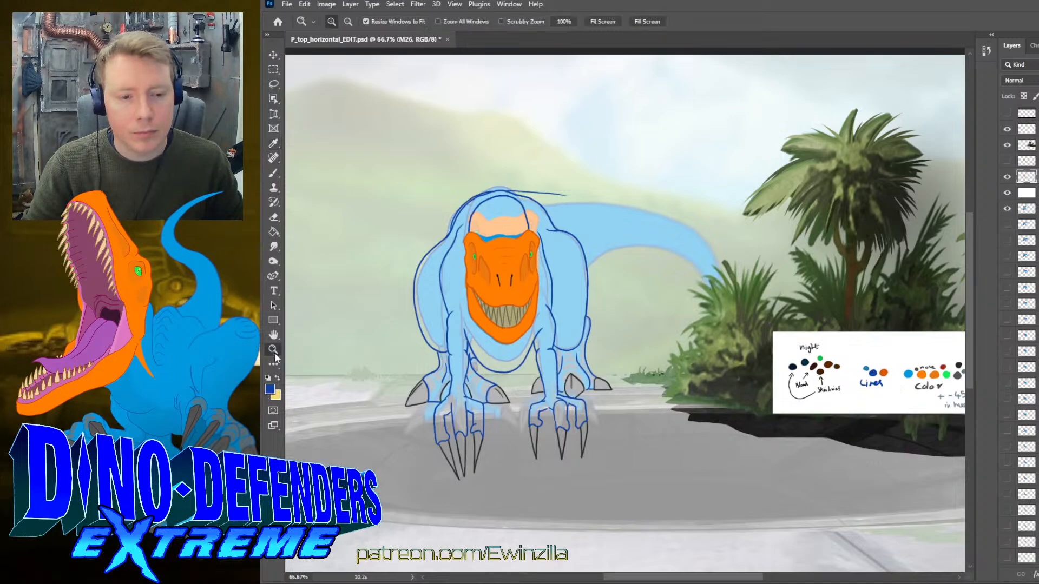
left_click(552, 197)
left_click(552, 197)
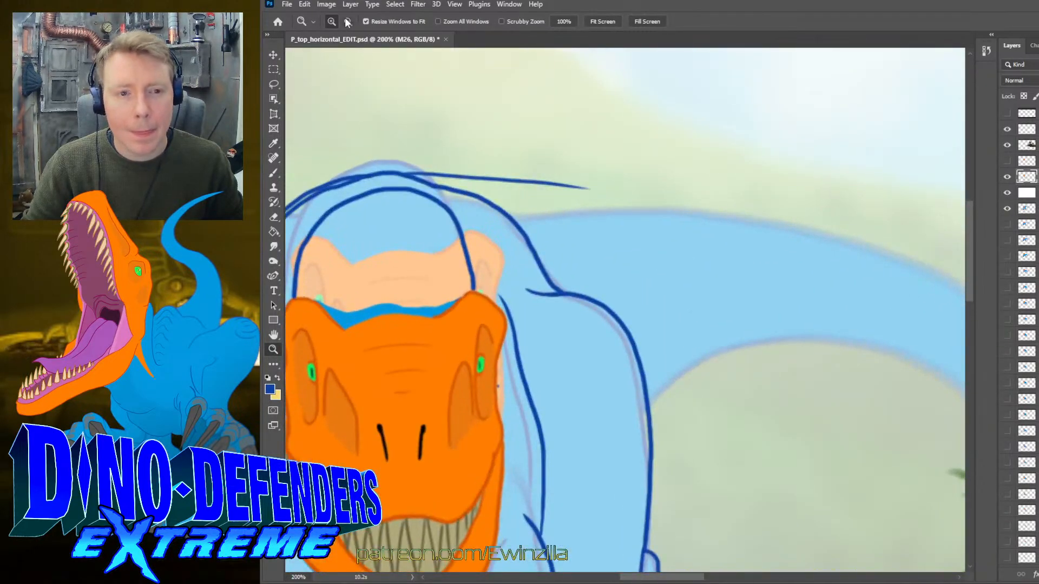
left_click(346, 22)
left_click(449, 213)
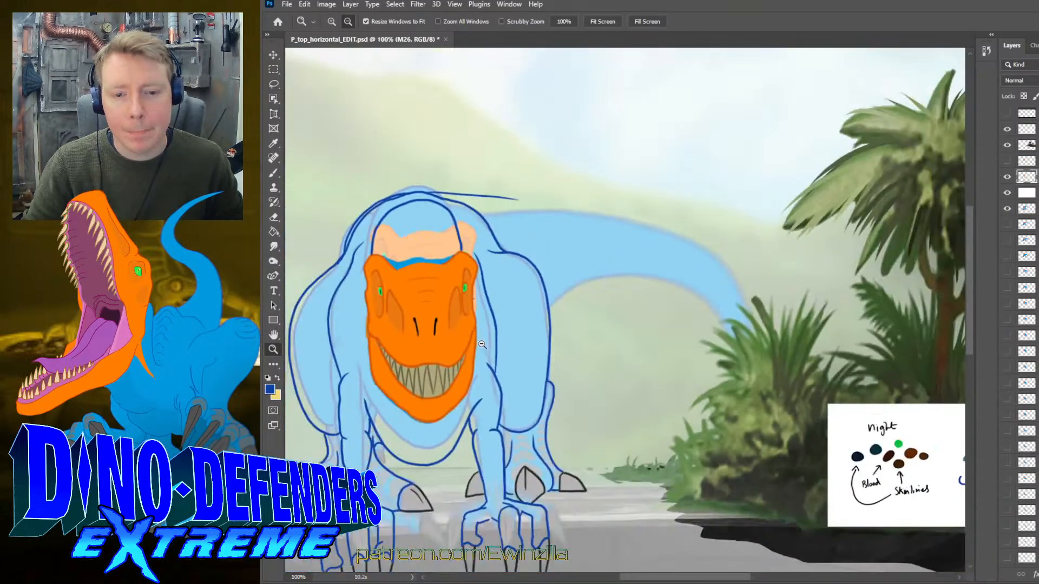
left_click(1007, 177)
left_click(1007, 177)
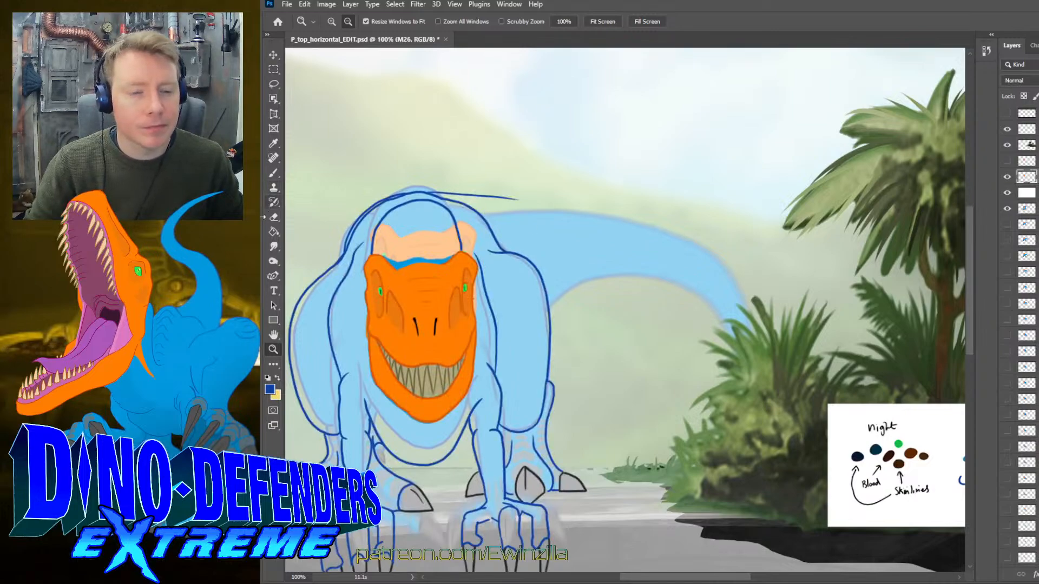
left_click(269, 175)
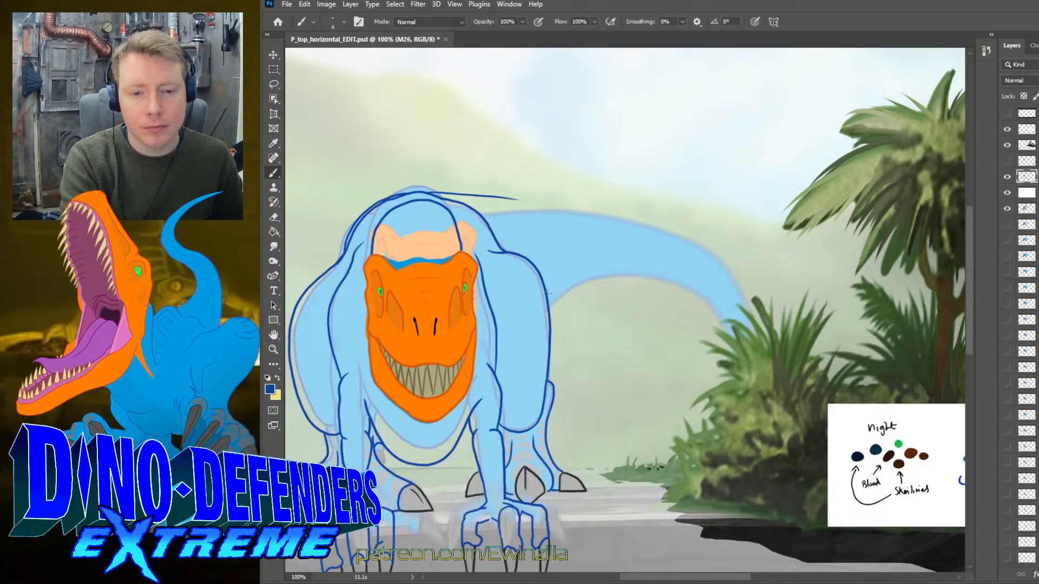
left_click_drag(546, 287, 655, 264)
key("ctrl+z")
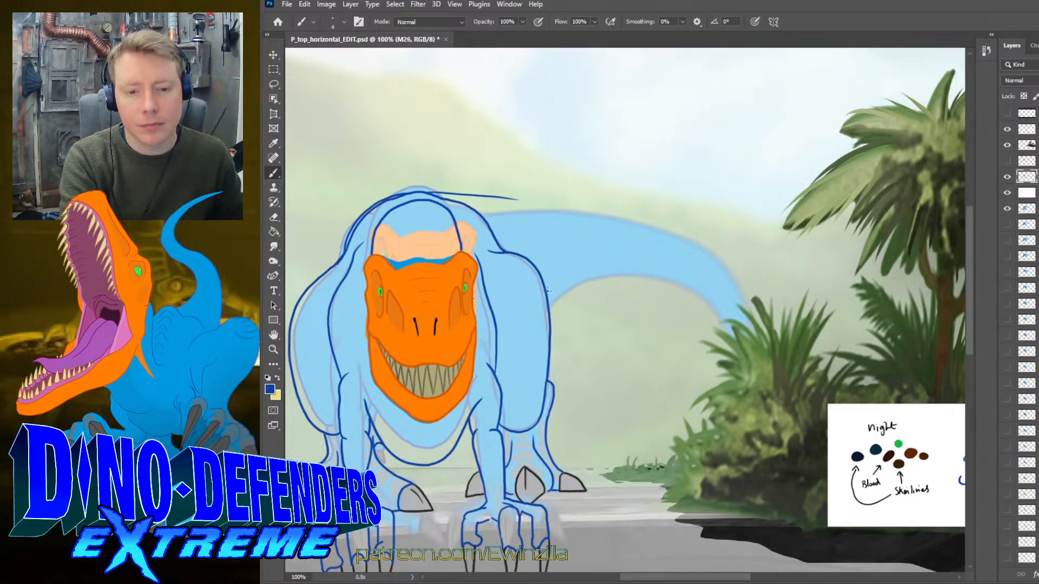
mouse_move(546, 287)
left_mouse_down()
mouse_move(655, 263)
mouse_move(707, 272)
mouse_move(765, 306)
left_mouse_up()
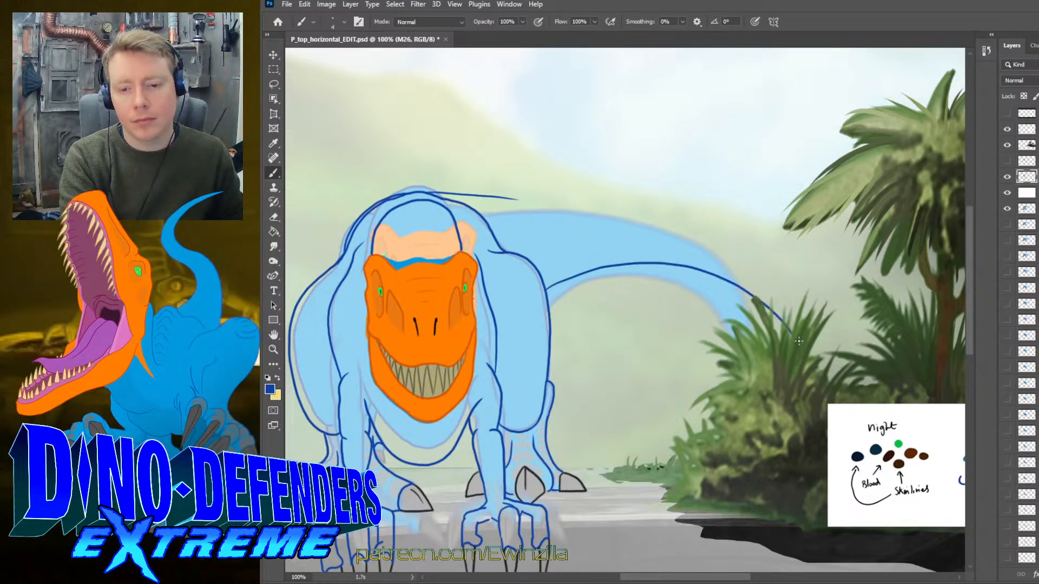
- Draw the tail's upper contour in dark blue from the bushes to the back on layer M26, and smudge the lines where it meets the back
mouse_move(799, 335)
left_mouse_down()
mouse_move(766, 284)
mouse_move(670, 230)
mouse_move(561, 203)
mouse_move(437, 195)
mouse_move(413, 206)
left_mouse_up()
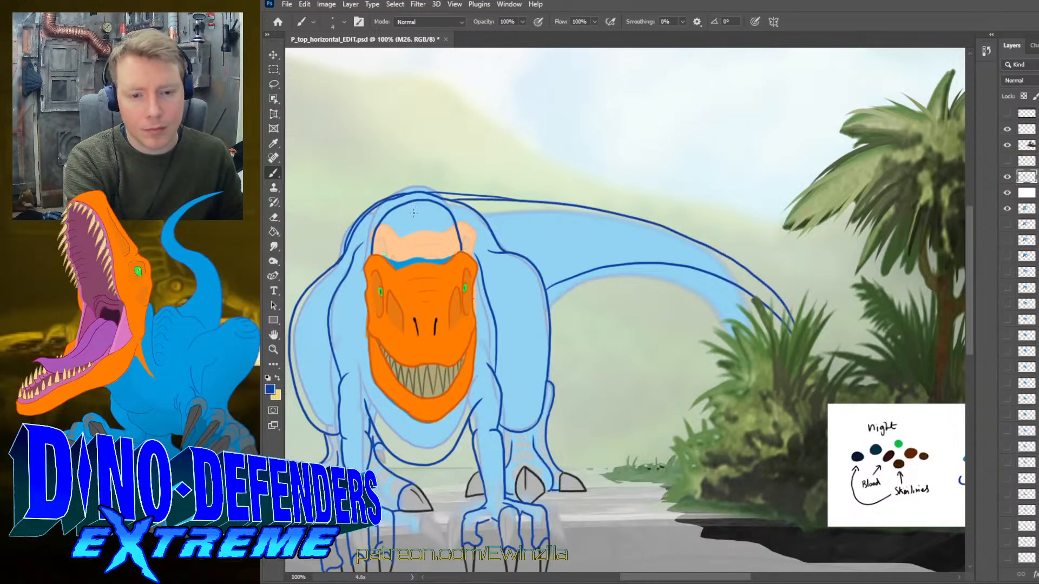
left_click(273, 246)
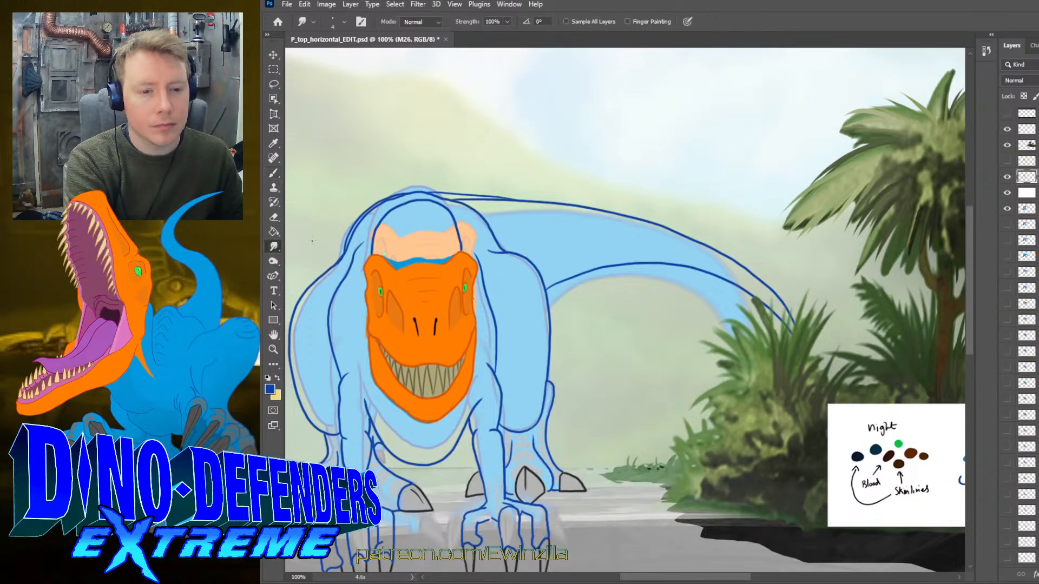
left_click_drag(519, 193, 457, 194)
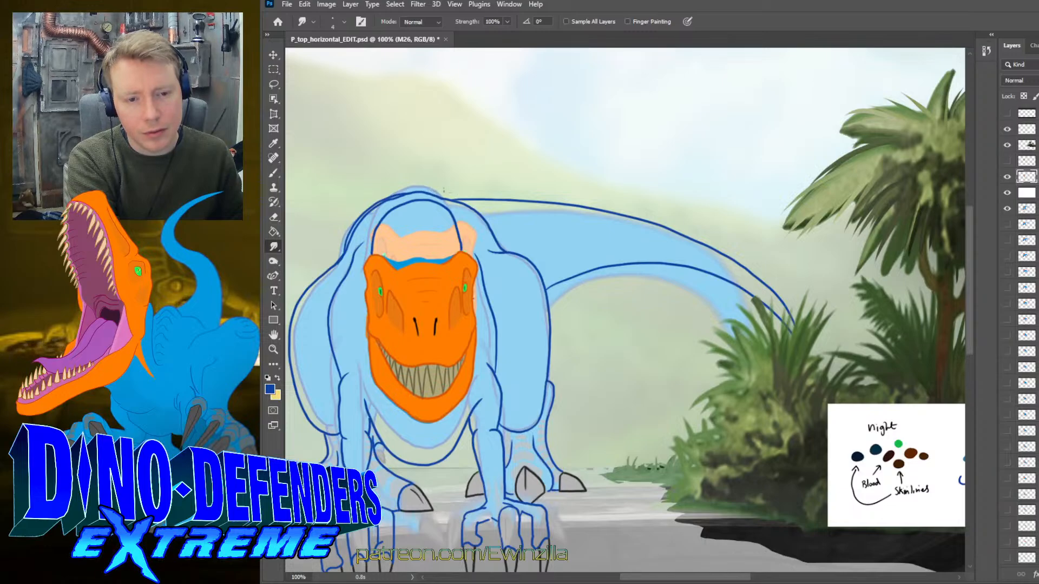
mouse_move(443, 191)
left_mouse_down()
mouse_move(394, 193)
mouse_move(353, 222)
mouse_move(344, 242)
left_mouse_up()
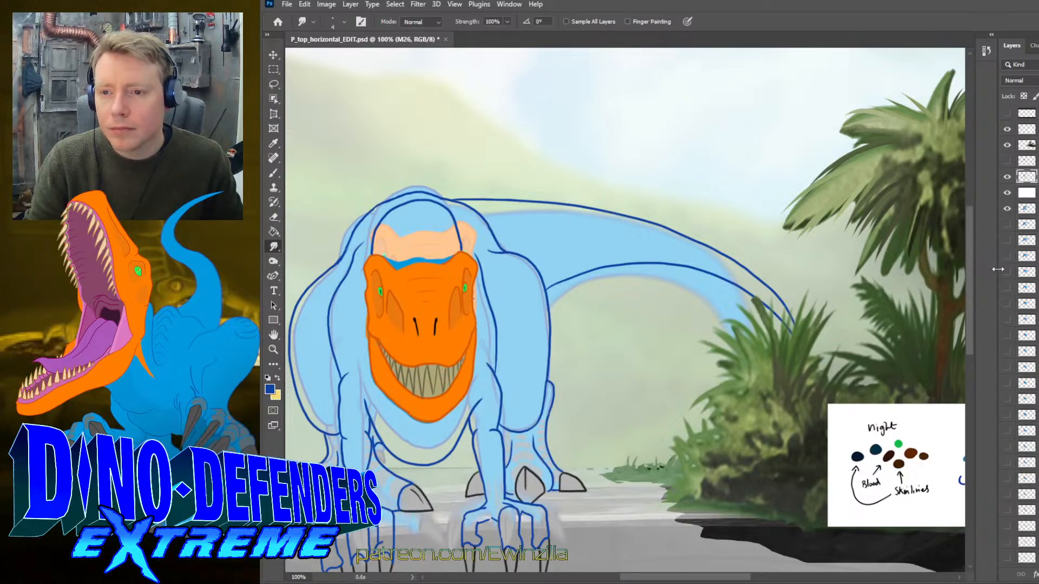
- Add a new layer directly beneath M26 for the colour fills
left_click(274, 349)
scroll(362, 387, "down", 3)
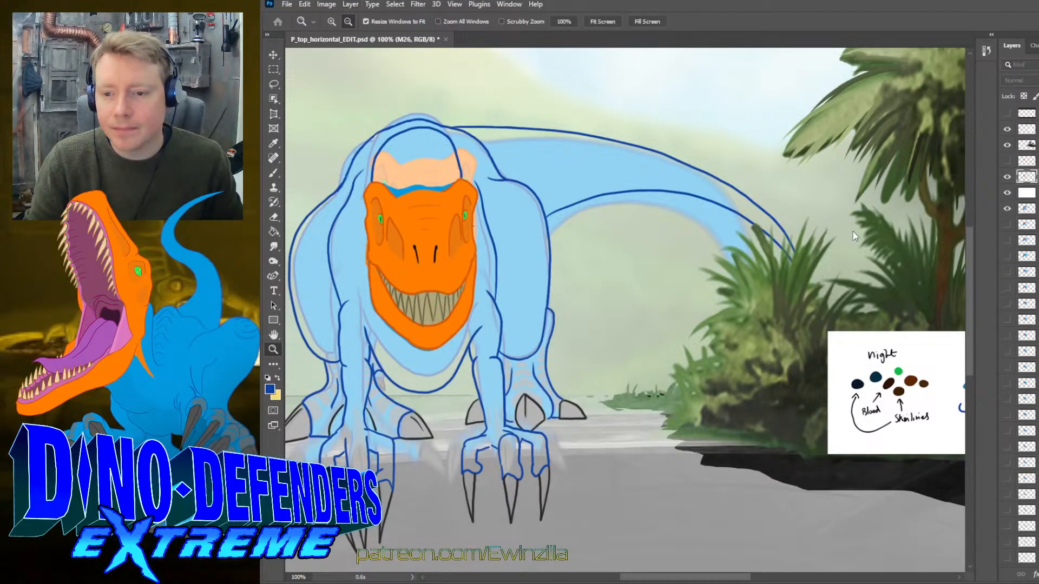
key("ctrl+shift+alt+n")
- Move the palette card on Layer 7 horizontally toward the dinosaur until its Lines and Color swatches are in view
key("alt+bracketright")
key("alt+bracketright")
key("alt+bracketright")
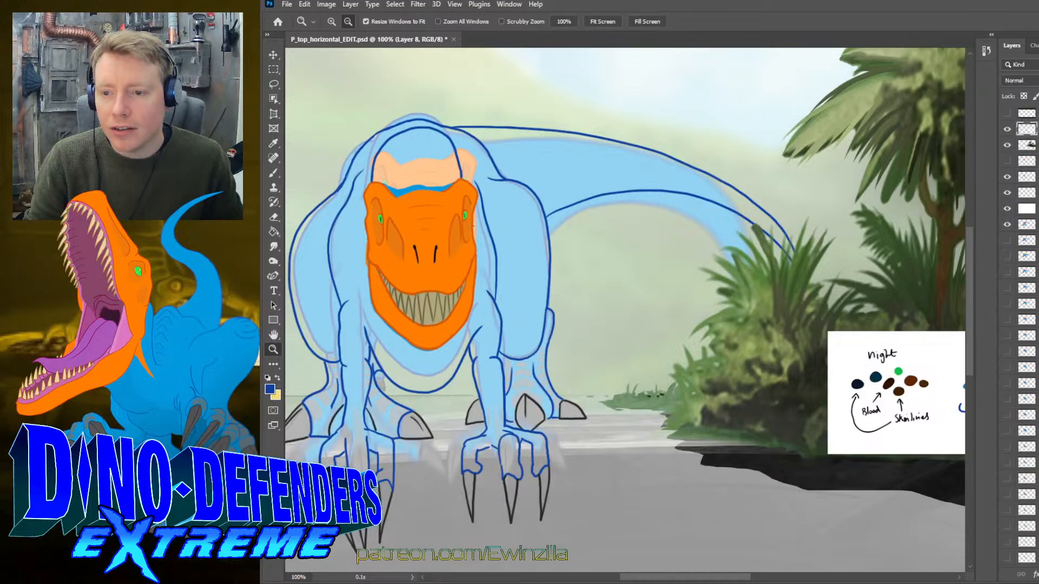
key("v")
key("shift+Left")
key("shift+Left")
key("shift+Left")
key("shift+Left")
key("shift+Left")
key("shift+Left")
key("shift+Left")
key("shift+Left")
key("shift+Left")
key("shift+Left")
key("shift+Left")
key("shift+Left")
key("shift+Left")
key("shift+Left")
key("shift+Left")
key("shift+Left")
key("shift+Left")
key("shift+Left")
key("shift+Left")
key("shift+Left")
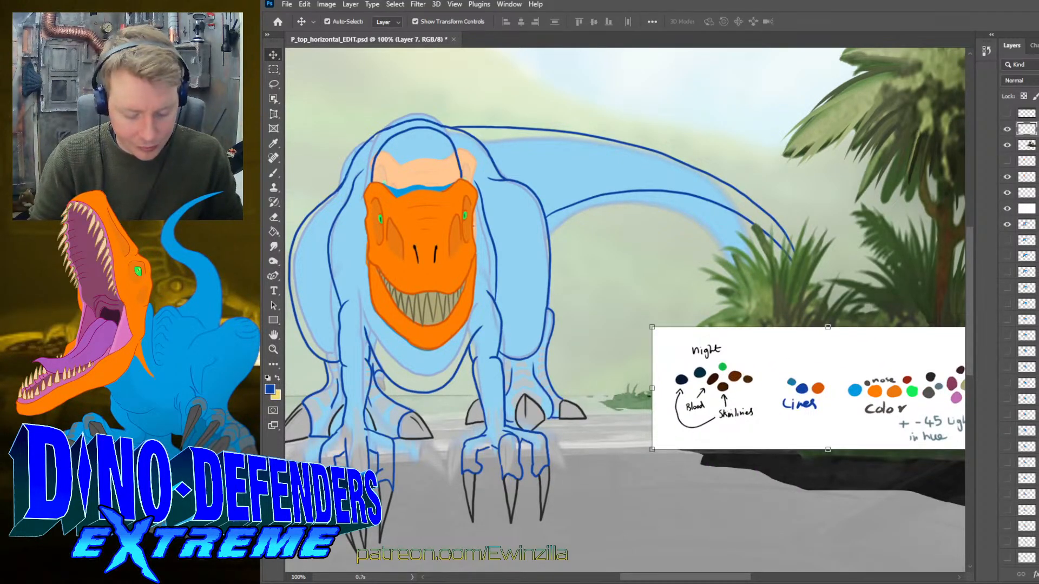
- Select Layer 8 beneath M26 and rename it as c
key("alt+bracketleft")
key("alt+bracketleft")
key("alt+bracketleft")
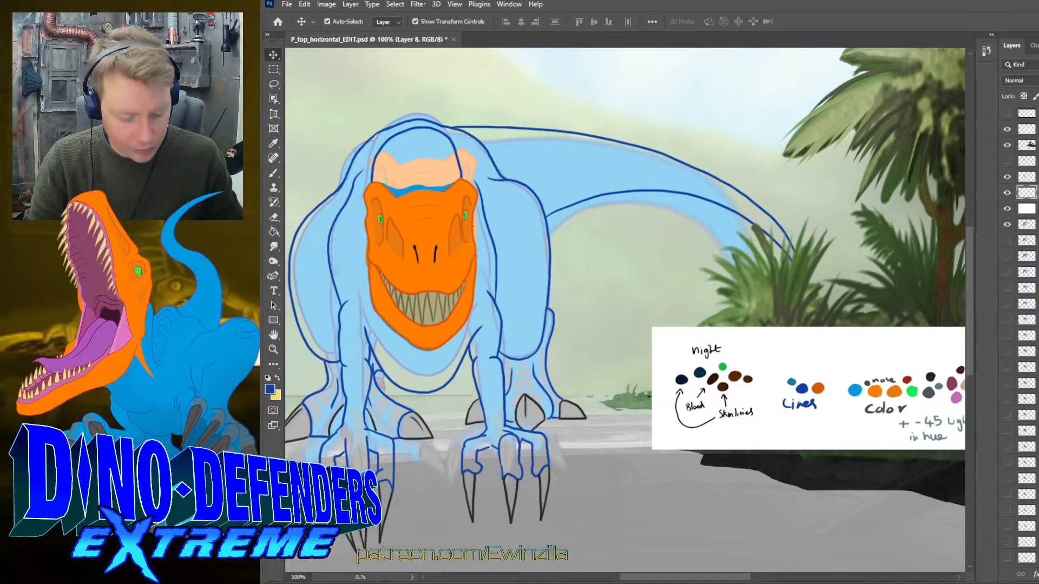
key("alt+bracketleft")
- Sample the dark grey from the palette's Color swatches and fill the hind claw between the two front legs on layer c
left_click(275, 142)
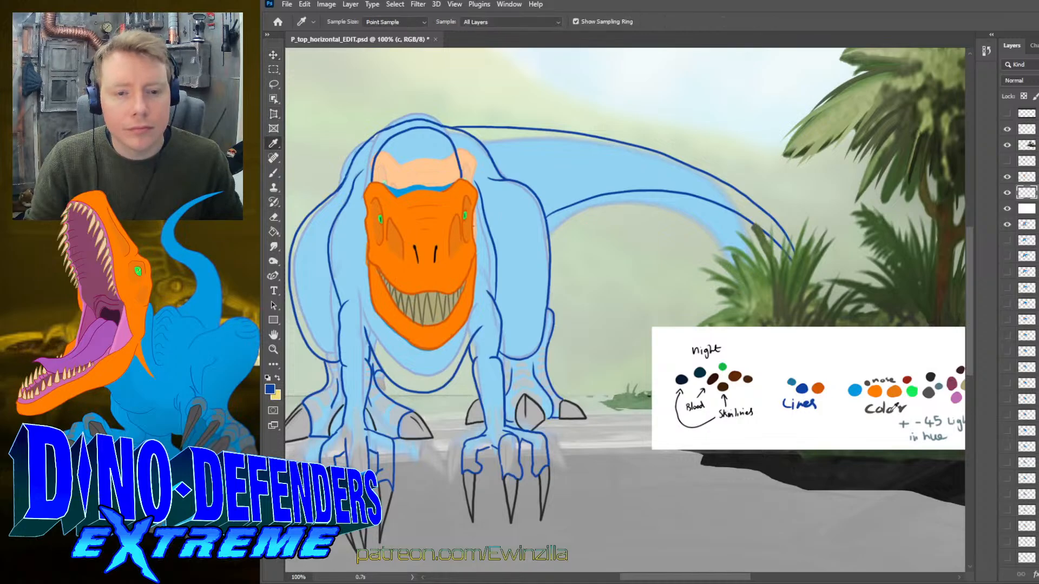
left_click(924, 402)
left_click_drag(728, 578, 694, 580)
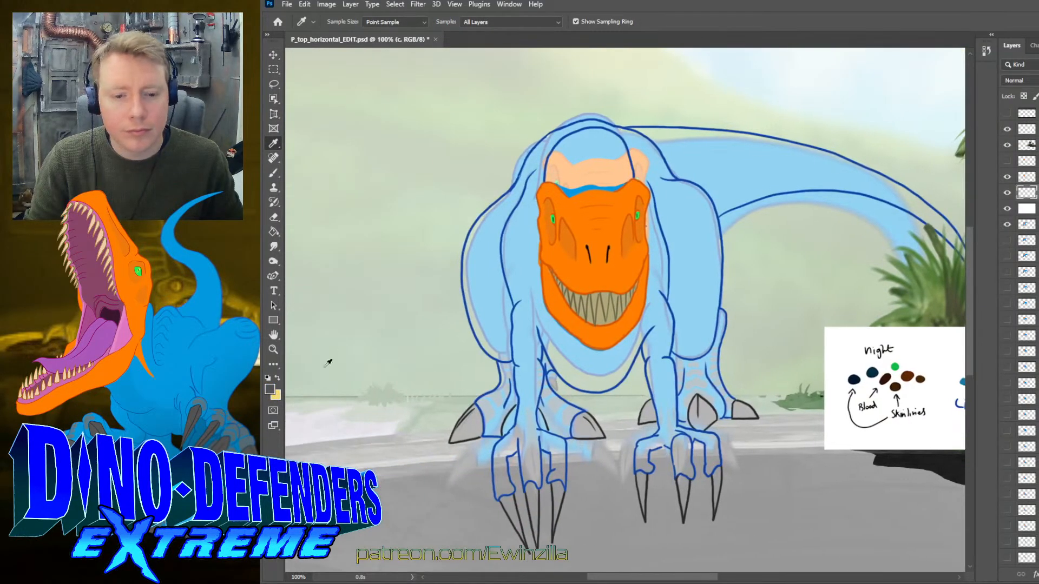
left_click(273, 349)
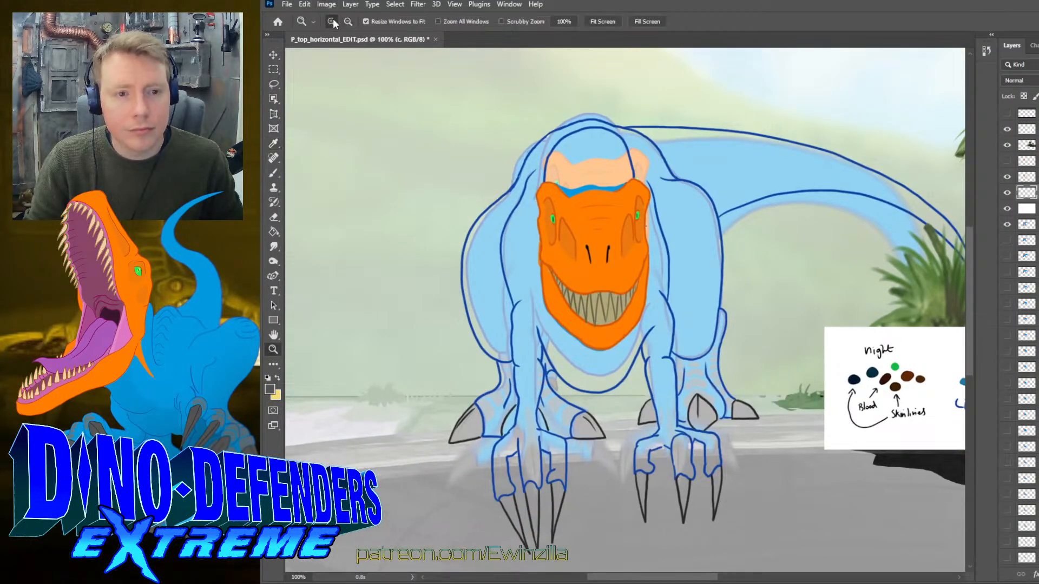
left_click(561, 481)
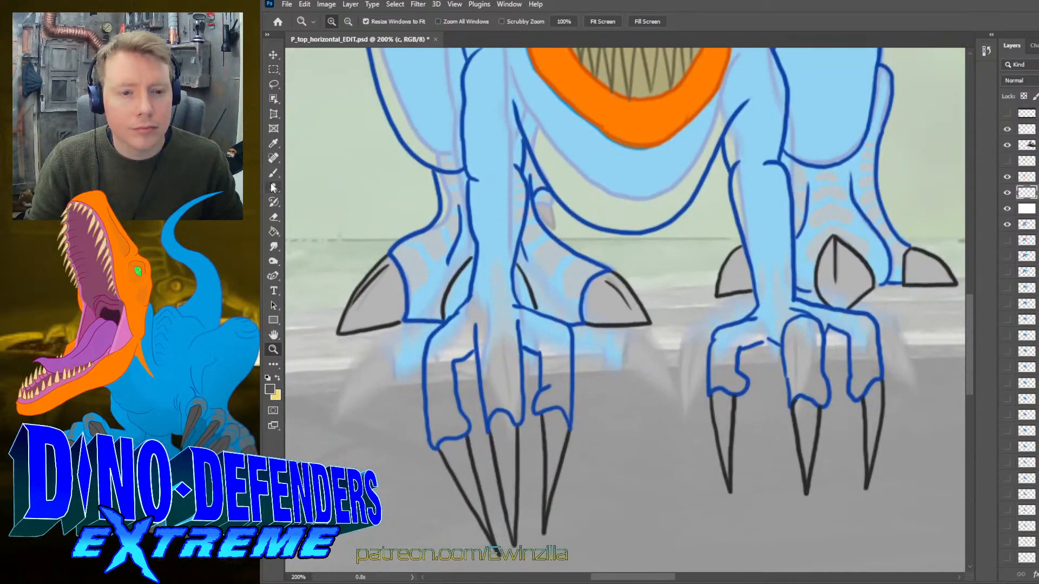
left_click(273, 173)
mouse_move(615, 280)
left_mouse_down()
mouse_move(595, 282)
mouse_move(587, 311)
mouse_move(640, 320)
mouse_move(617, 279)
mouse_move(595, 293)
mouse_move(606, 304)
mouse_move(623, 280)
mouse_move(621, 315)
mouse_move(644, 318)
left_mouse_up()
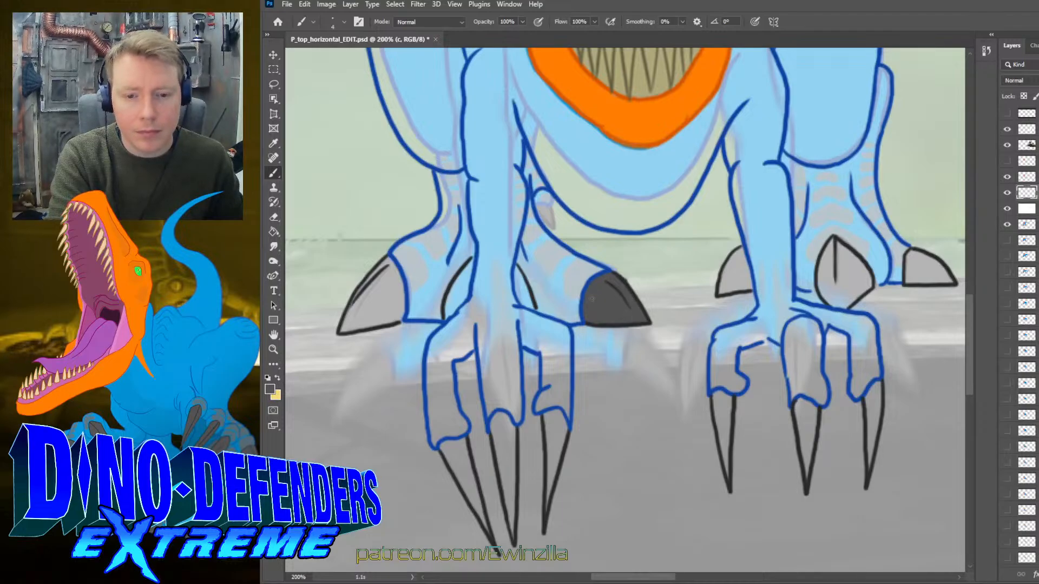
key("r")
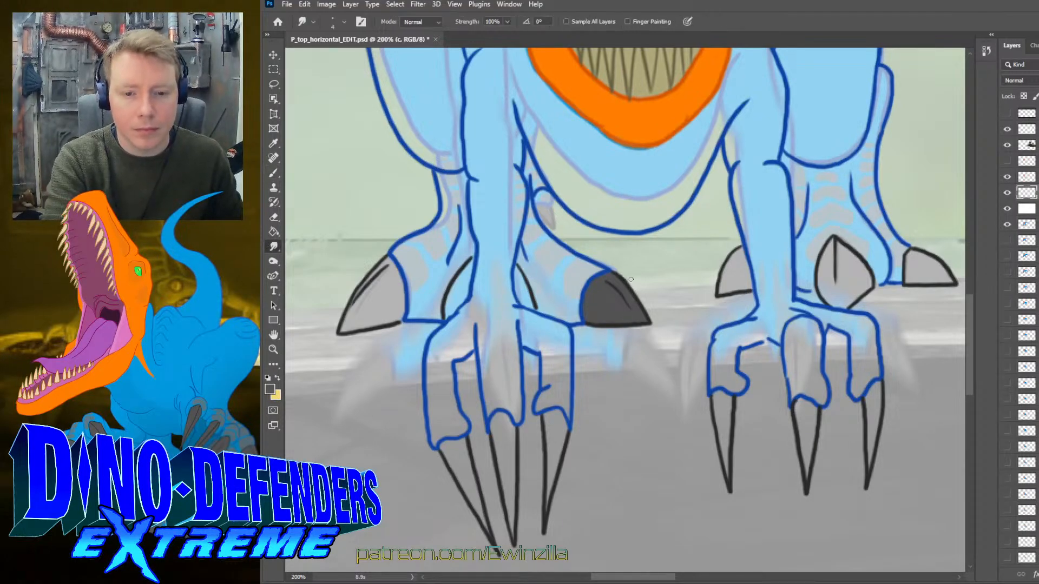
key("b")
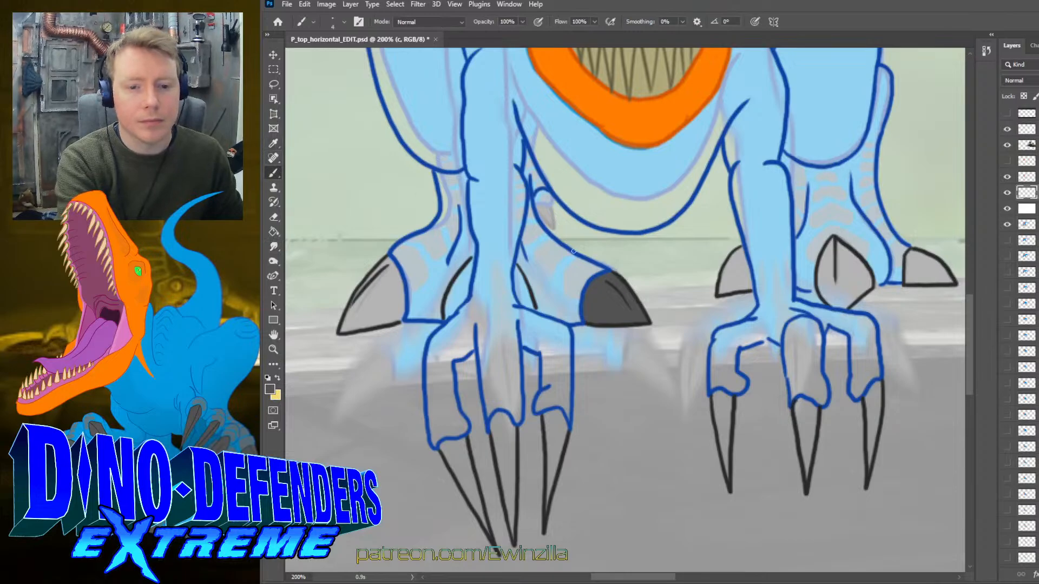
- Sample the near-black claw outline colour and outline the small claw hanging beside the front leg on layer M26
key("i")
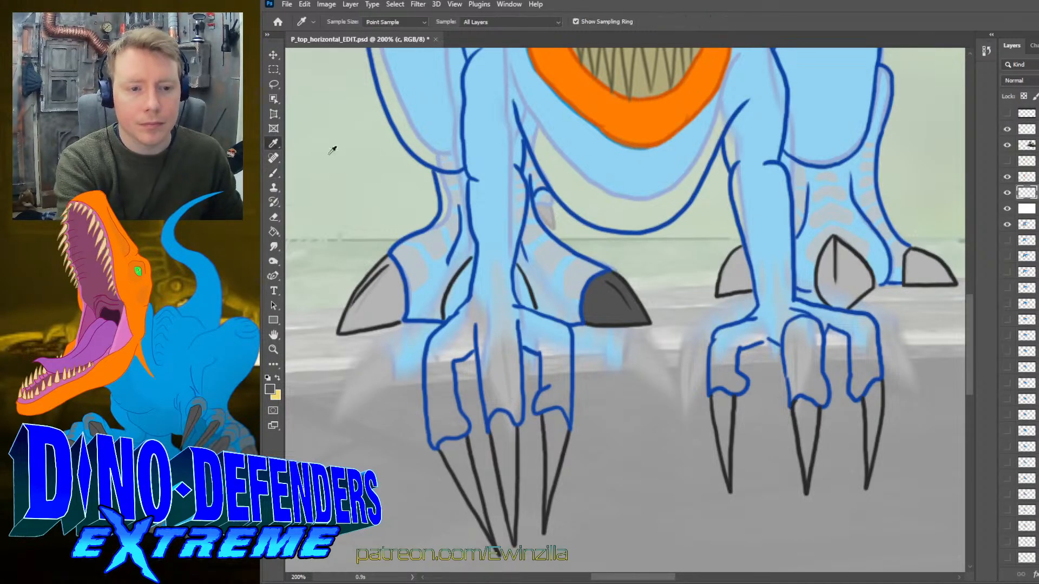
left_click(625, 277)
left_click(1035, 176)
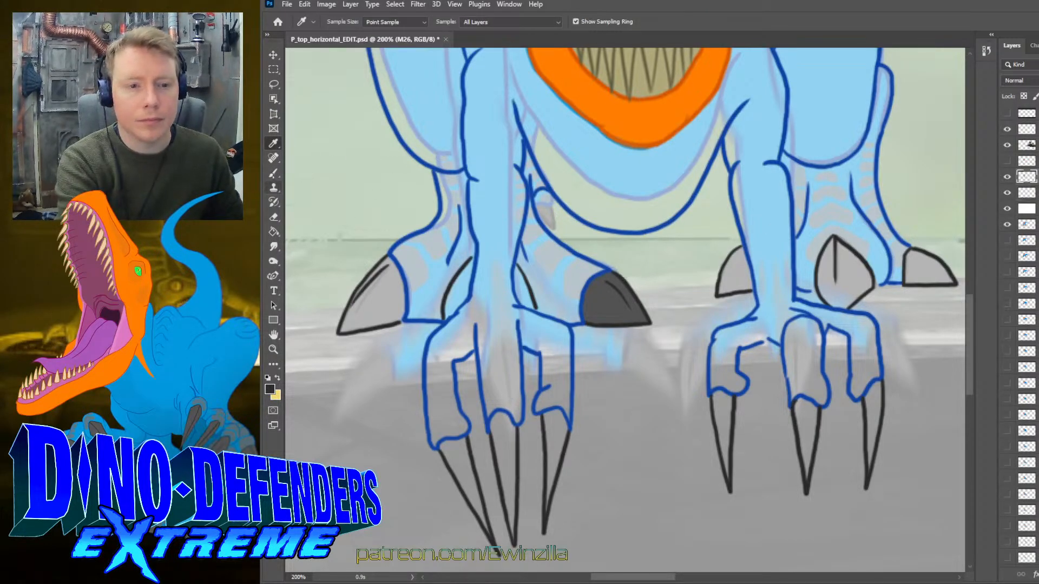
key("b")
mouse_move(546, 194)
left_mouse_down()
mouse_move(547, 218)
mouse_move(534, 198)
left_mouse_up()
- Fill the small claw beside the front leg with the sampled dark grey on layer c
key("alt+bracketleft")
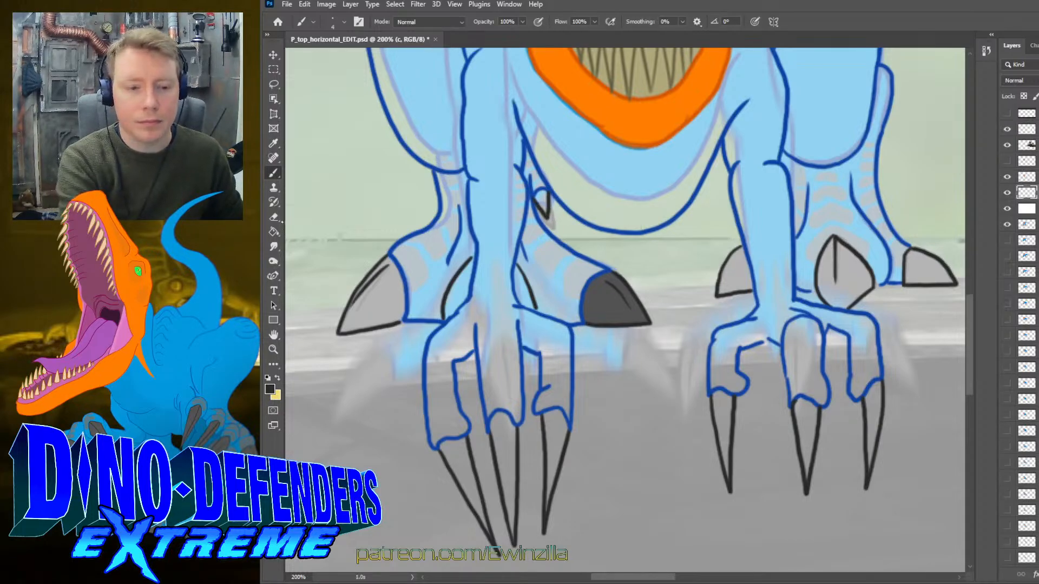
left_click(514, 175, "alt")
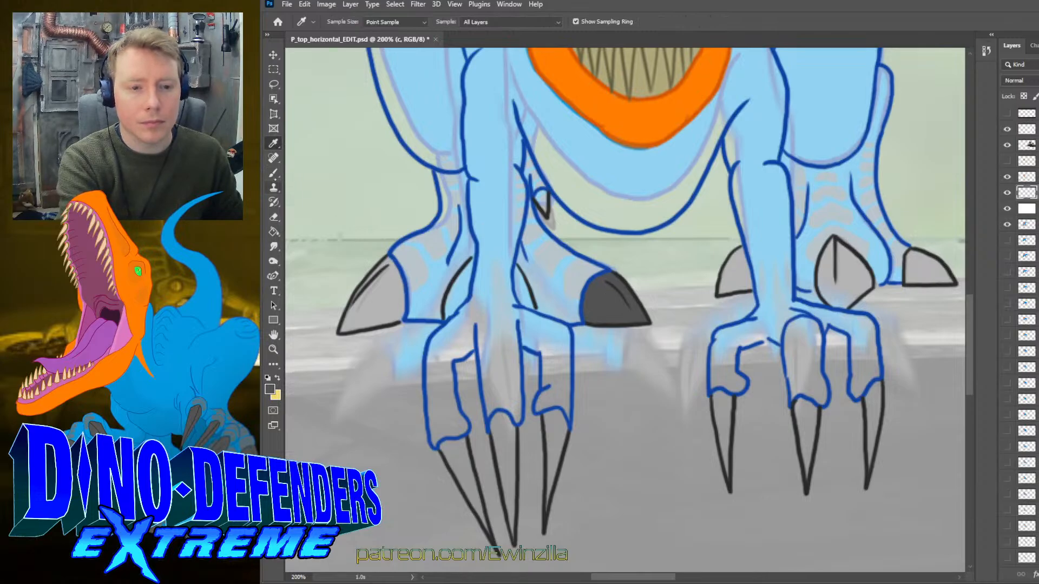
left_click_drag(538, 197, 545, 208)
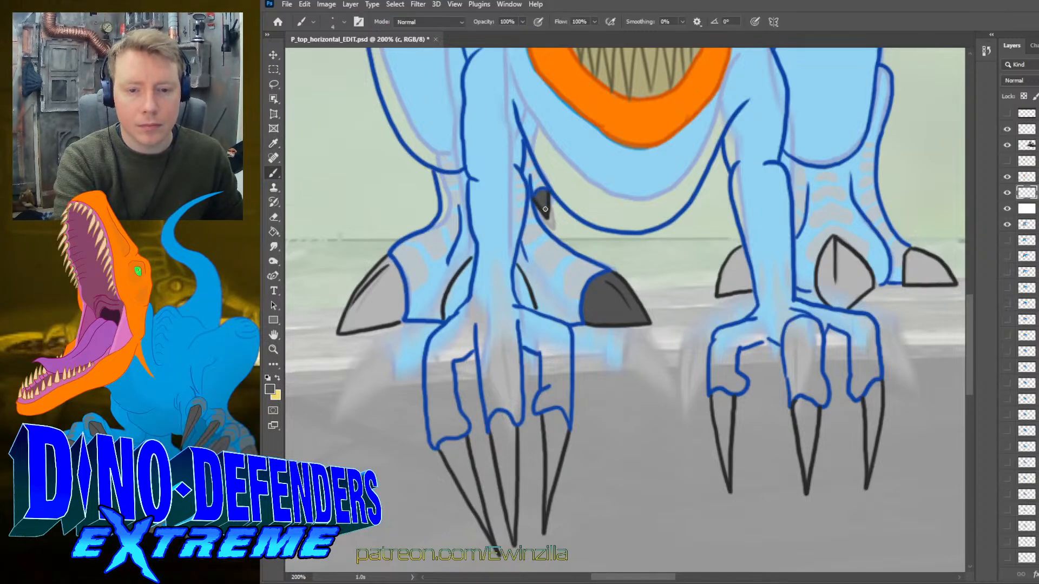
- Fill the remaining claws of the hind foot farther from the bushes with dark grey, smudging the colour into the outer claw's edges
mouse_move(517, 267)
left_mouse_down()
mouse_move(531, 309)
mouse_move(521, 273)
mouse_move(525, 303)
mouse_move(524, 287)
left_mouse_up()
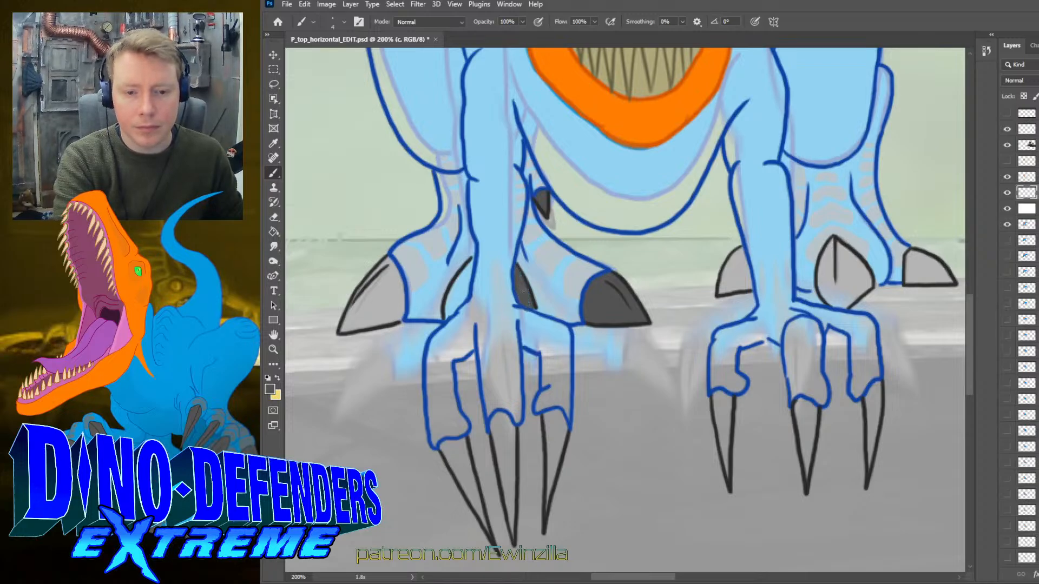
mouse_move(474, 258)
left_mouse_down()
mouse_move(447, 320)
mouse_move(468, 269)
mouse_move(447, 317)
mouse_move(455, 287)
left_mouse_up()
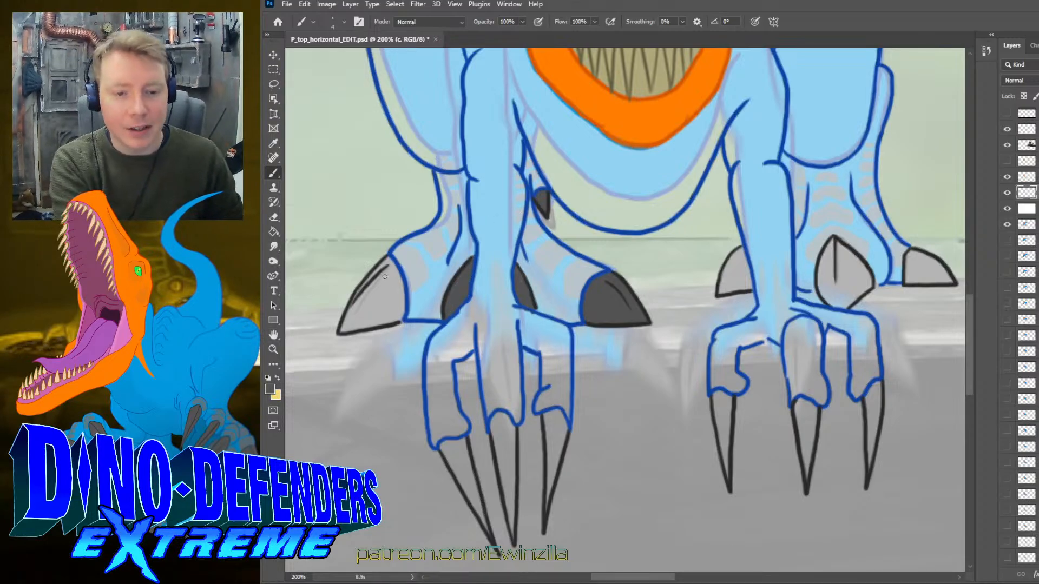
mouse_move(384, 277)
left_mouse_down()
mouse_move(378, 269)
mouse_move(400, 282)
mouse_move(399, 307)
mouse_move(404, 297)
mouse_move(376, 328)
mouse_move(344, 336)
mouse_move(365, 284)
mouse_move(364, 314)
left_mouse_up()
key("r")
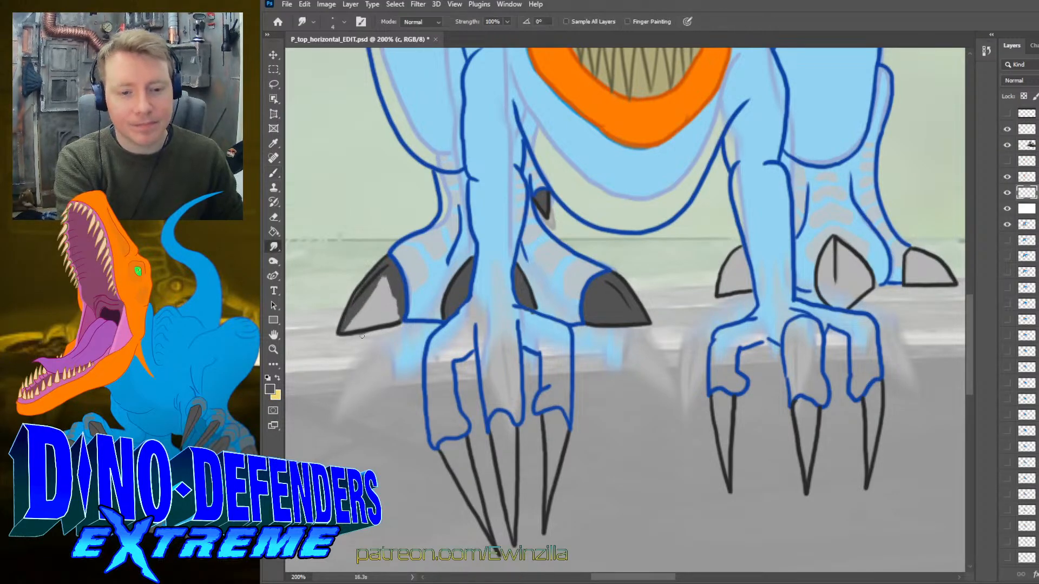
mouse_move(382, 268)
left_mouse_down()
mouse_move(365, 287)
mouse_move(390, 278)
mouse_move(348, 331)
mouse_move(398, 319)
mouse_move(375, 319)
mouse_move(385, 301)
left_mouse_up()
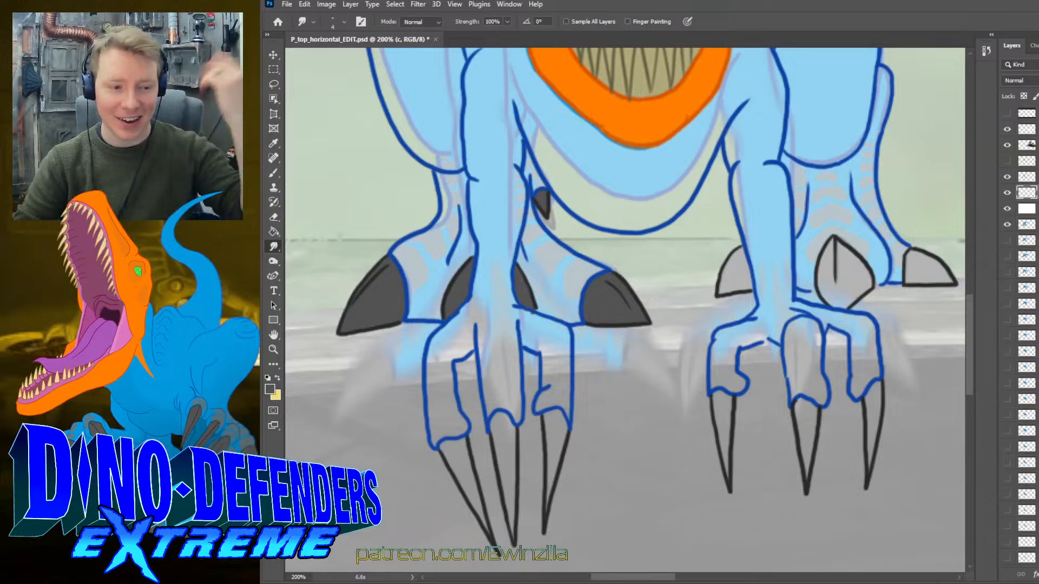
- Fill the three long claws of the front foot farther from the bushes with dark grey on layer c
key("b")
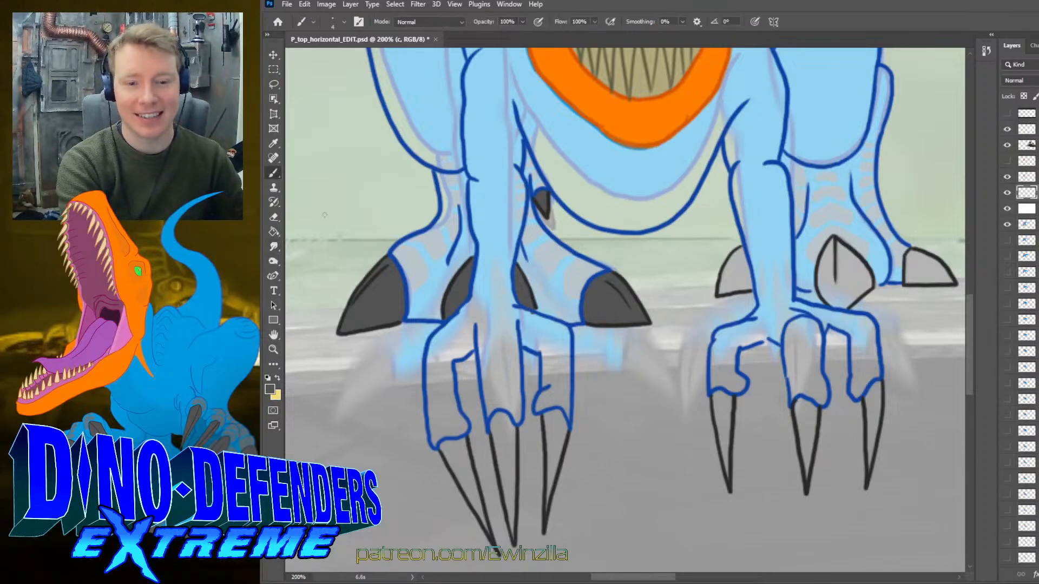
mouse_move(462, 474)
left_mouse_down()
mouse_move(471, 498)
mouse_move(441, 446)
mouse_move(460, 459)
left_mouse_up()
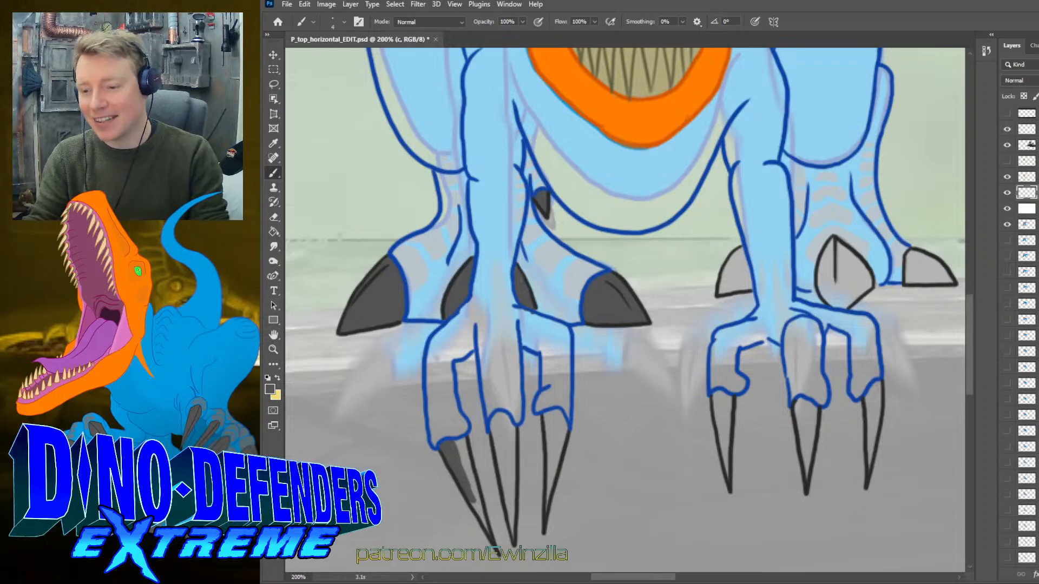
mouse_move(460, 465)
left_mouse_down()
mouse_move(466, 441)
mouse_move(487, 529)
left_mouse_up()
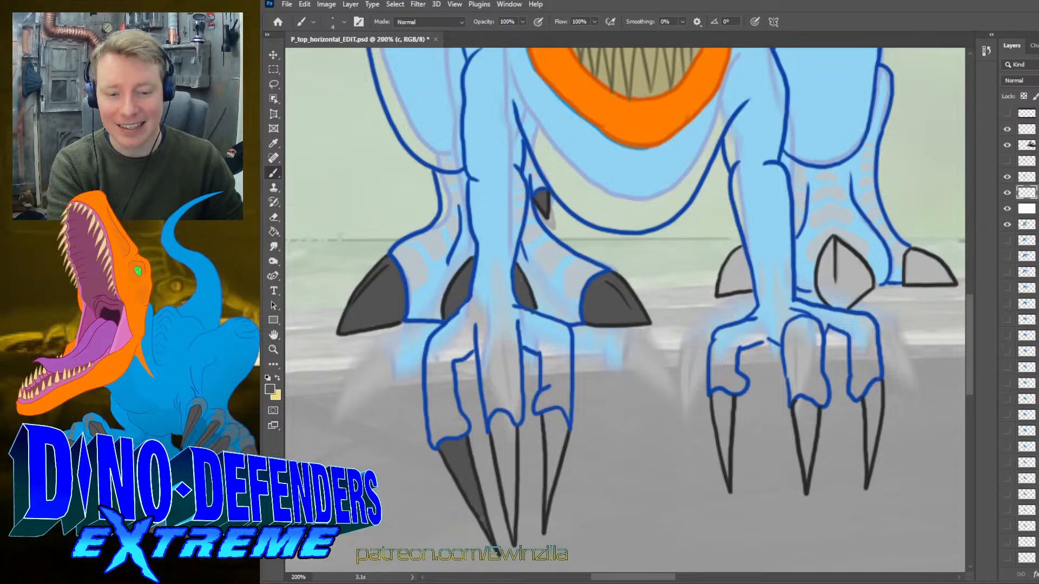
left_click_drag(499, 425, 501, 462)
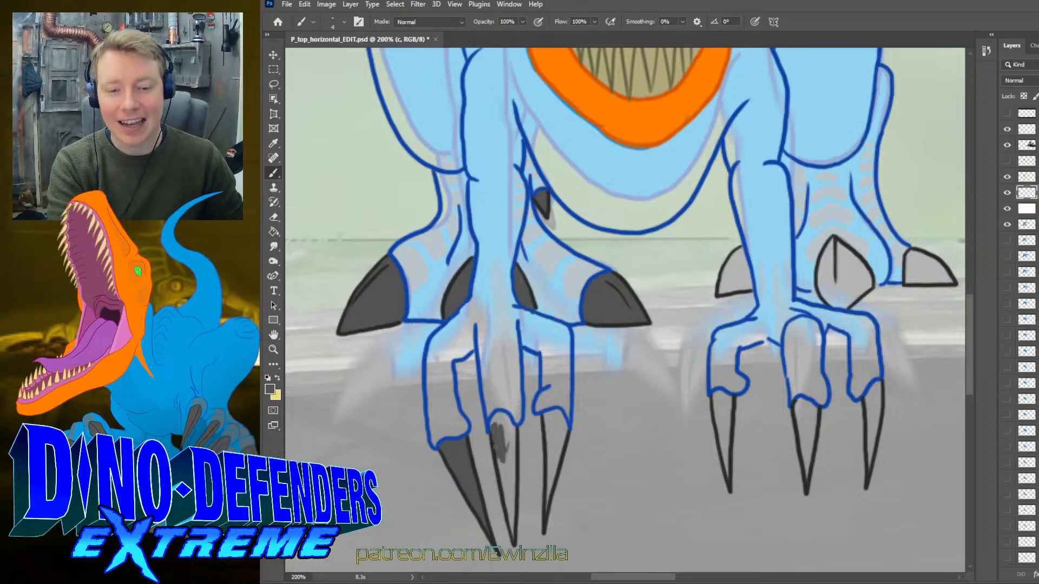
mouse_move(495, 414)
left_mouse_down()
mouse_move(515, 458)
mouse_move(509, 495)
left_mouse_up()
left_click_drag(508, 450, 516, 543)
mouse_move(546, 420)
left_mouse_down()
mouse_move(546, 441)
mouse_move(552, 419)
mouse_move(554, 437)
mouse_move(567, 434)
mouse_move(545, 516)
mouse_move(558, 431)
left_mouse_up()
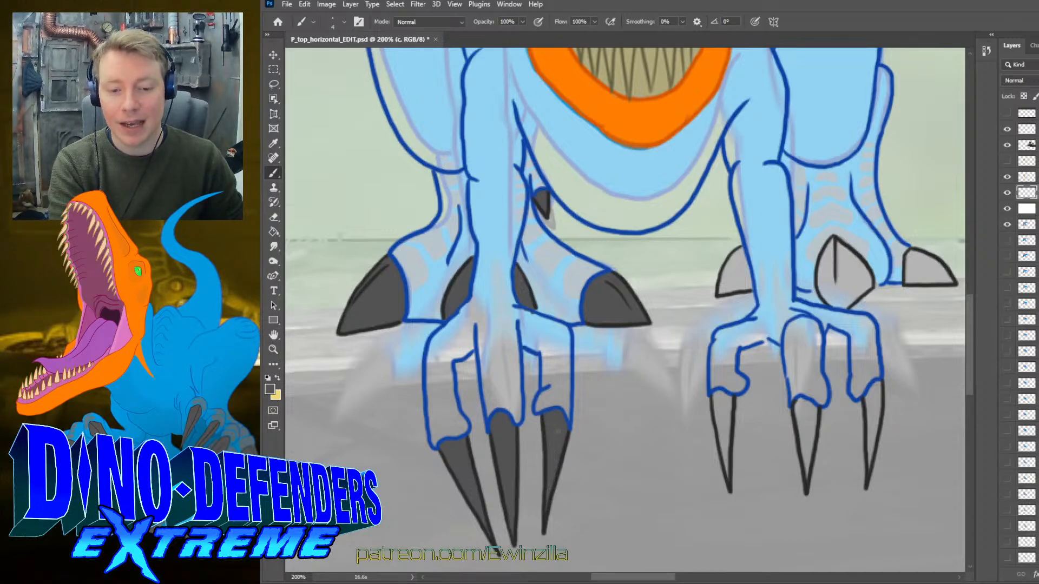
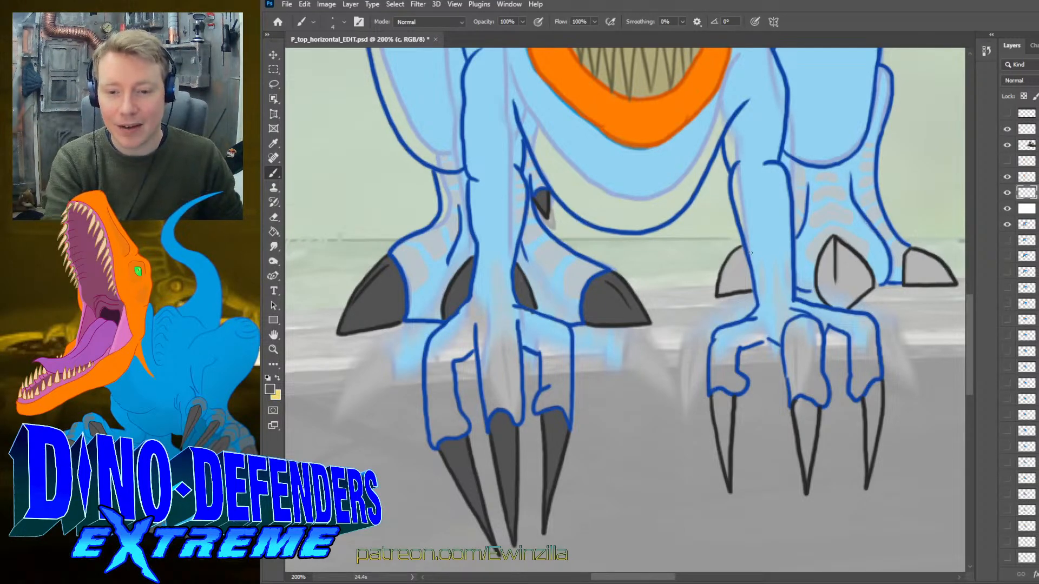
- Fill the three claws of the hind foot nearer the bushes with dark grey on layer c
mouse_move(740, 250)
left_mouse_down()
mouse_move(749, 288)
mouse_move(717, 292)
mouse_move(748, 288)
mouse_move(728, 284)
mouse_move(732, 265)
mouse_move(729, 289)
mouse_move(743, 260)
left_mouse_up()
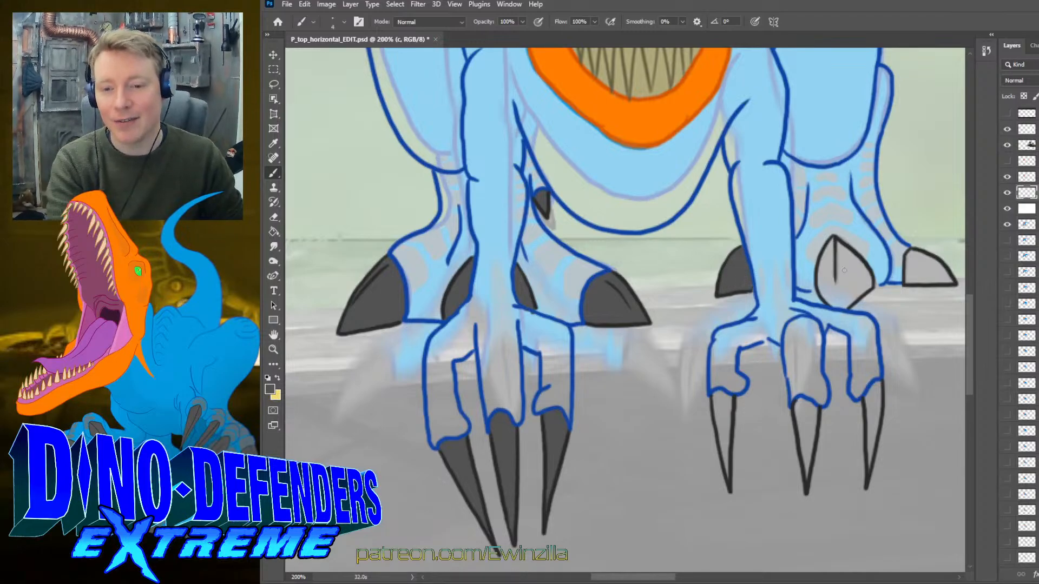
left_click_drag(828, 241, 833, 297)
mouse_move(836, 262)
left_mouse_down()
mouse_move(831, 302)
mouse_move(818, 259)
left_mouse_up()
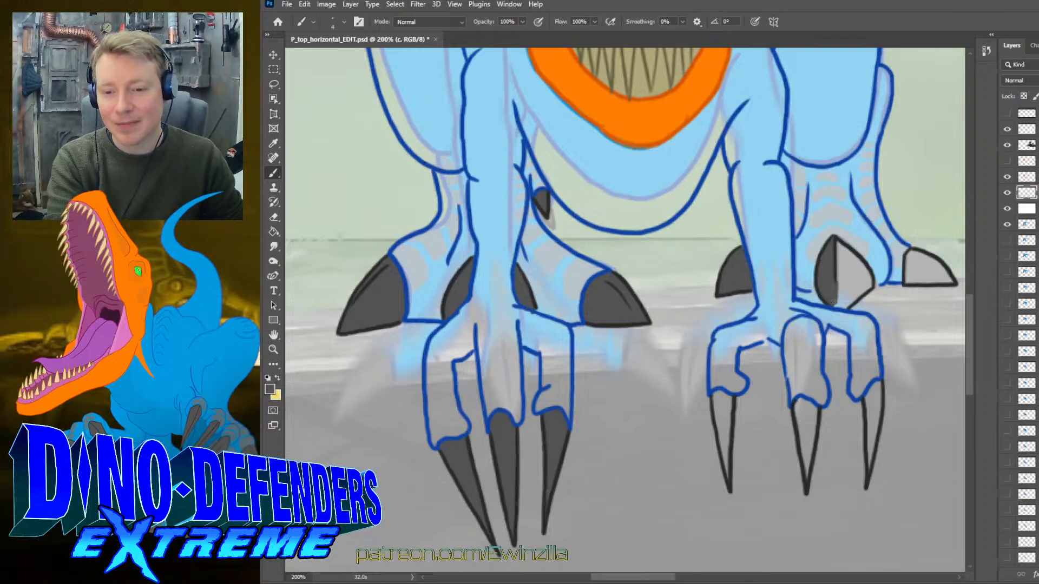
mouse_move(834, 304)
left_mouse_down()
mouse_move(869, 284)
mouse_move(844, 254)
left_mouse_up()
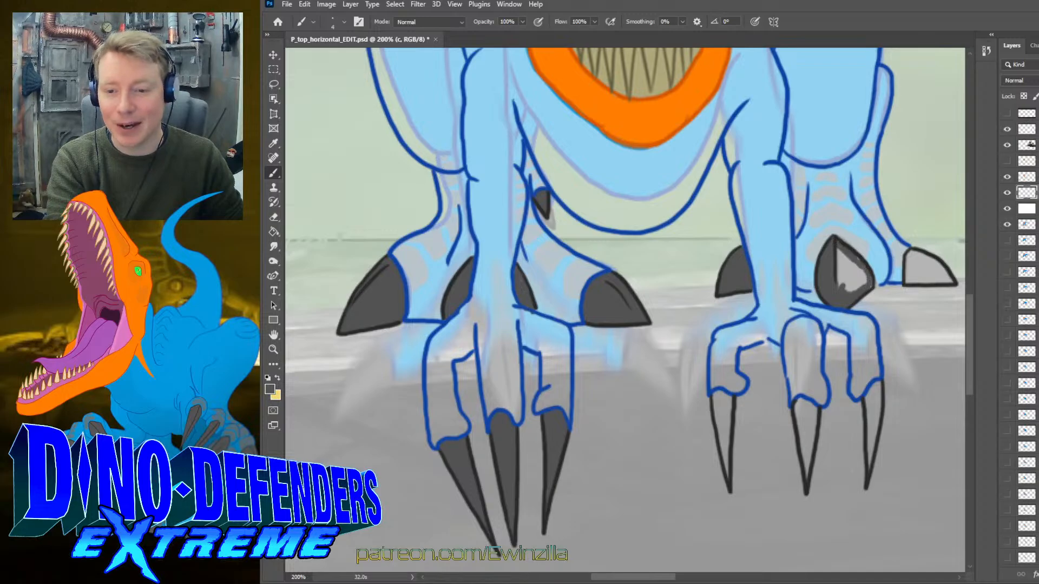
mouse_move(871, 287)
left_mouse_down()
mouse_move(866, 277)
mouse_move(856, 290)
mouse_move(843, 256)
mouse_move(834, 287)
left_mouse_up()
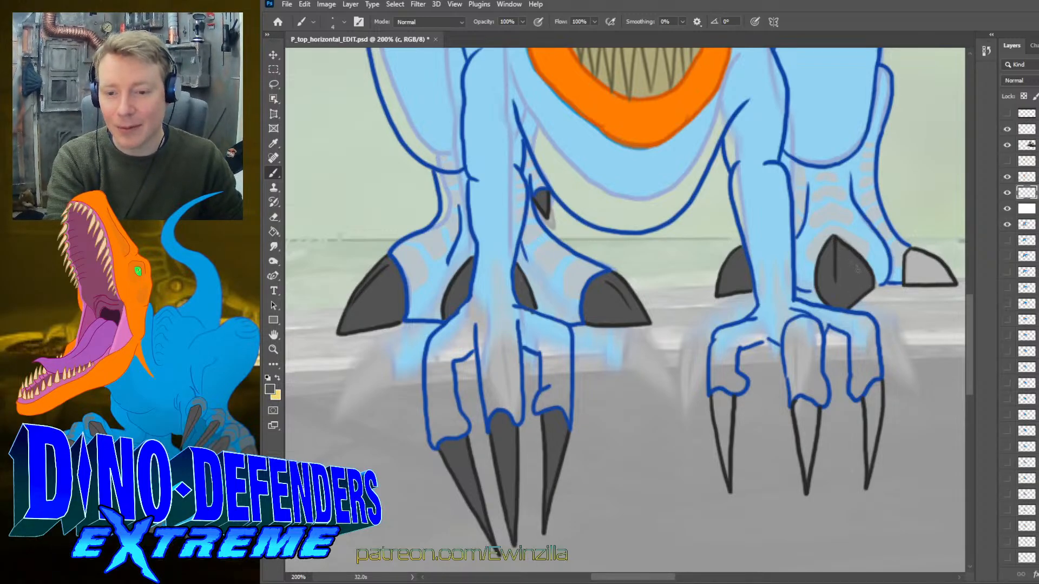
mouse_move(907, 250)
left_mouse_down()
mouse_move(909, 284)
mouse_move(952, 282)
mouse_move(913, 254)
mouse_move(925, 255)
mouse_move(946, 266)
mouse_move(944, 278)
mouse_move(916, 278)
mouse_move(938, 262)
mouse_move(914, 258)
left_mouse_up()
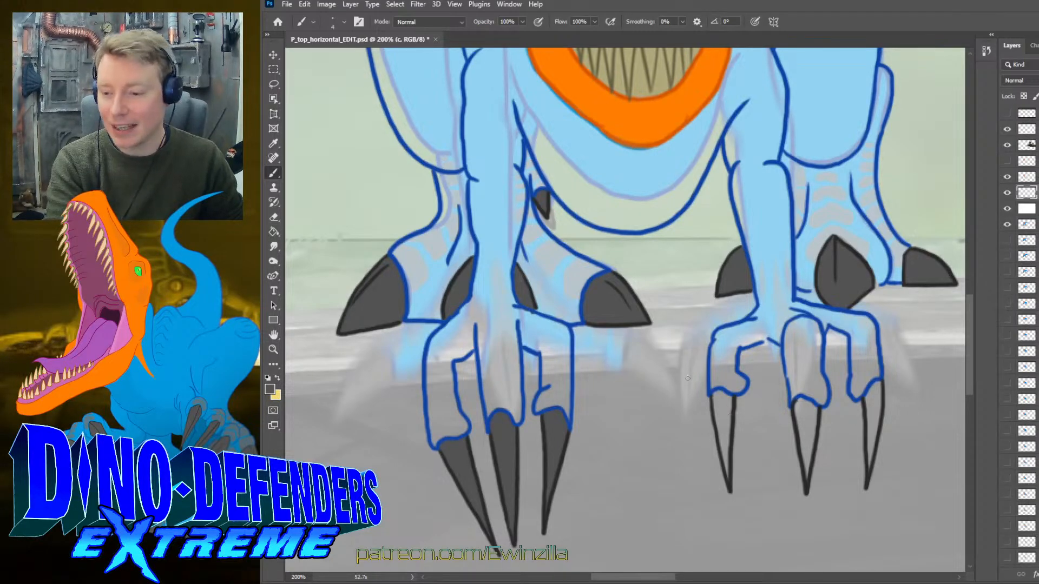
- Fill the three long claws of the front foot nearer the bushes with dark grey on layer c
mouse_move(722, 413)
left_mouse_down()
mouse_move(719, 430)
mouse_move(713, 399)
mouse_move(730, 418)
mouse_move(727, 441)
mouse_move(722, 423)
mouse_move(728, 481)
left_mouse_up()
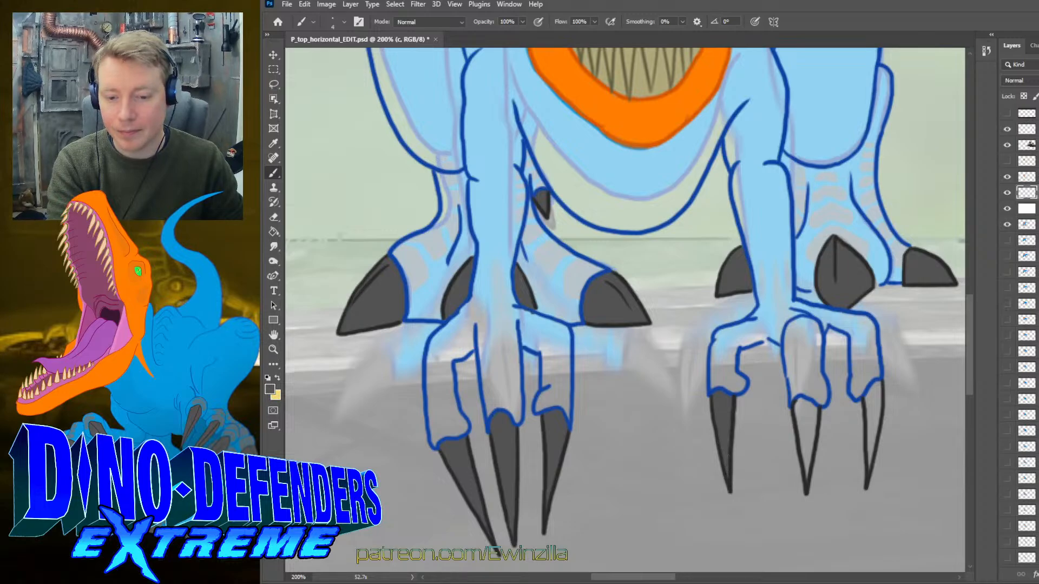
mouse_move(798, 399)
left_mouse_down()
mouse_move(803, 441)
mouse_move(805, 431)
left_mouse_up()
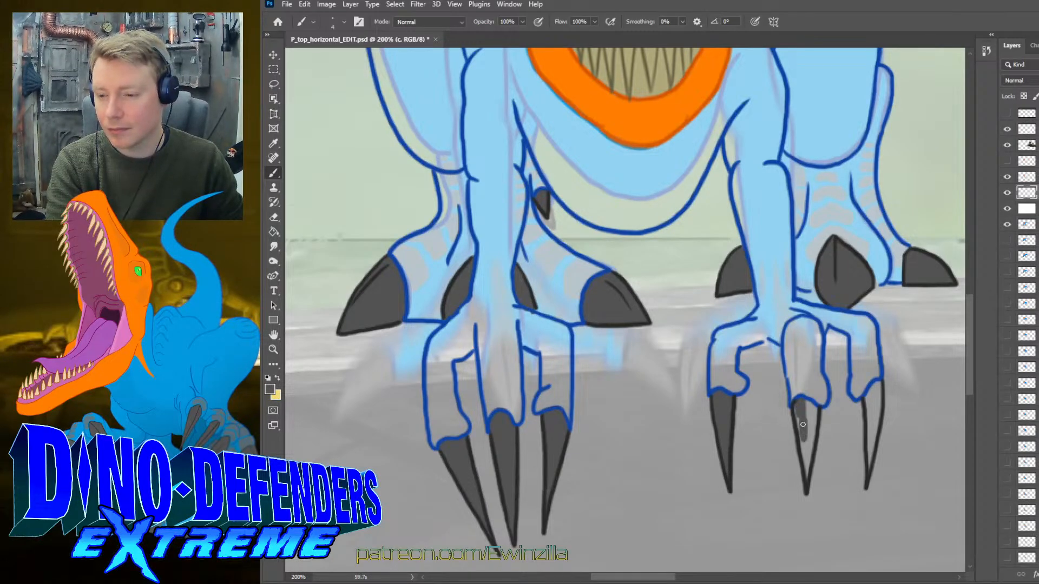
mouse_move(803, 426)
left_mouse_down()
mouse_move(807, 473)
mouse_move(812, 403)
mouse_move(812, 422)
left_mouse_up()
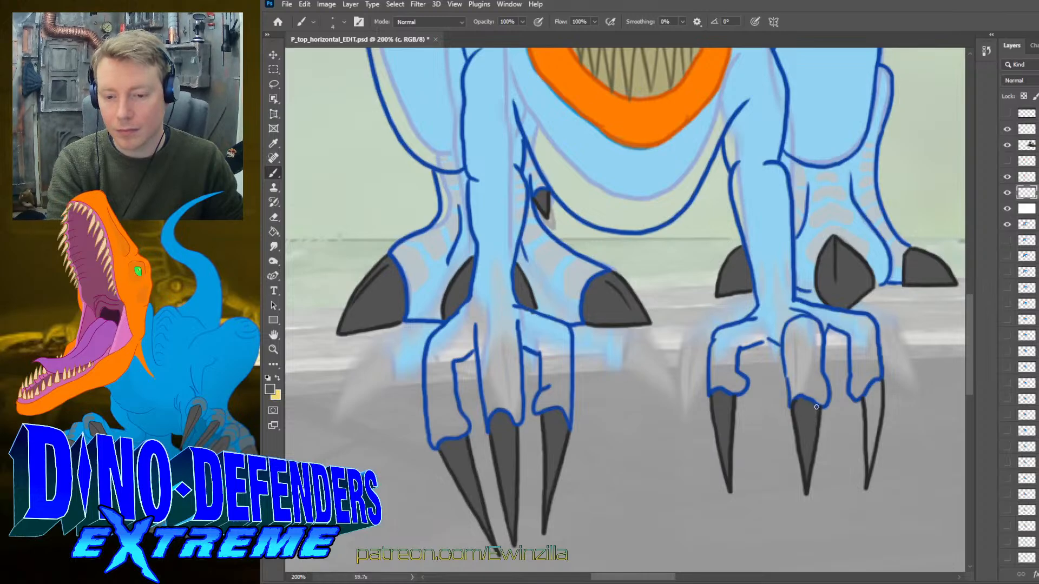
mouse_move(870, 390)
left_mouse_down()
mouse_move(869, 418)
mouse_move(880, 382)
mouse_move(869, 460)
left_mouse_up()
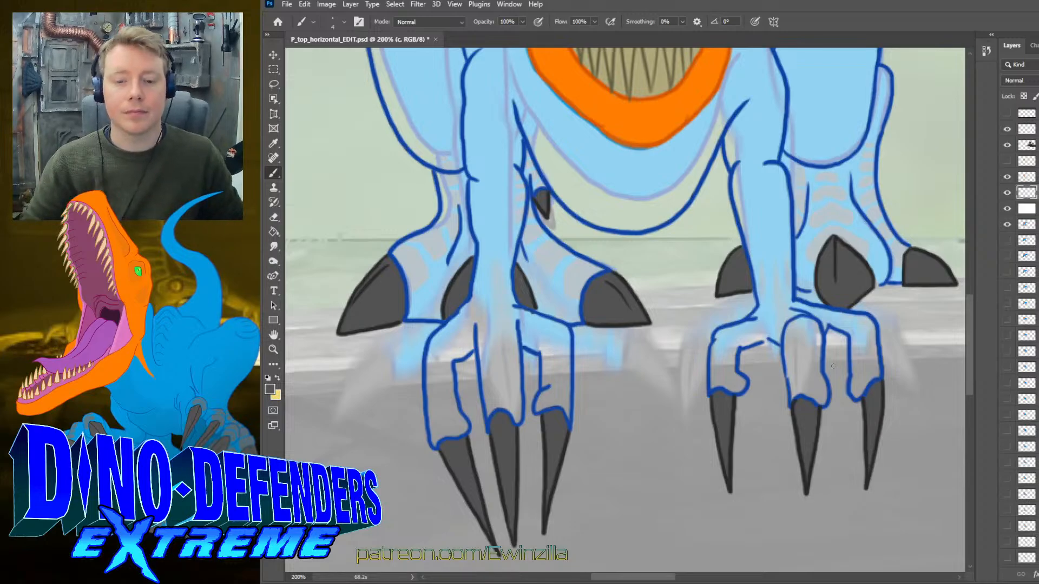
- Sample the blue-grey from the reference palette and paint scale bands on the hind foot and front toes nearer the bushes
left_click(273, 349)
left_click(602, 22)
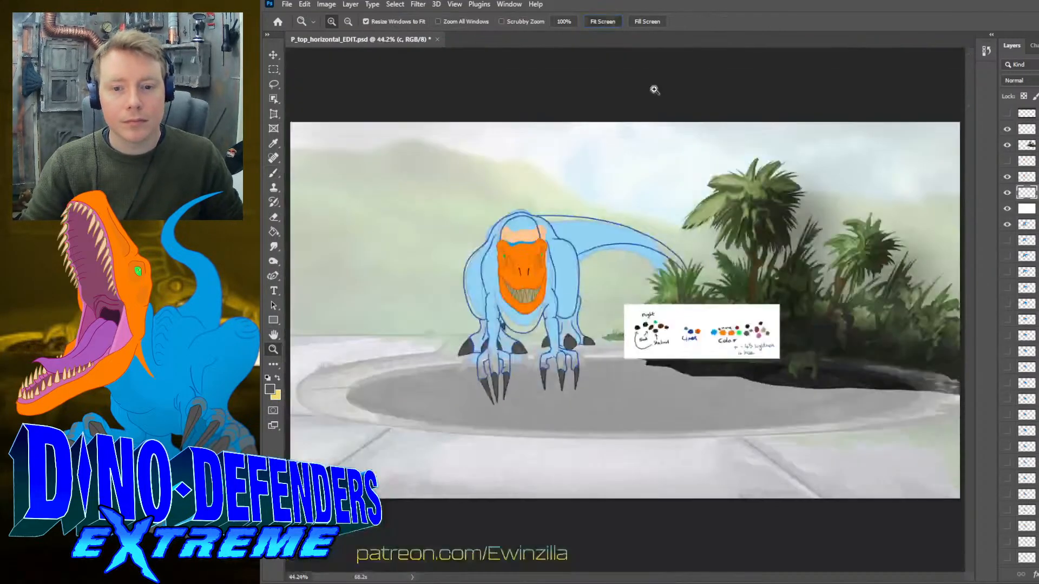
left_click(274, 144)
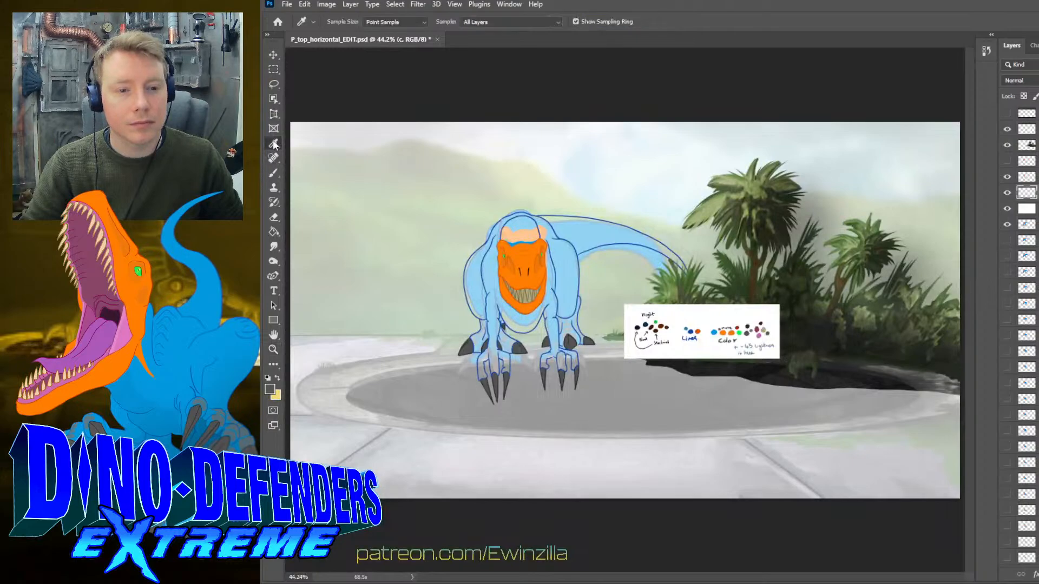
left_click(752, 330)
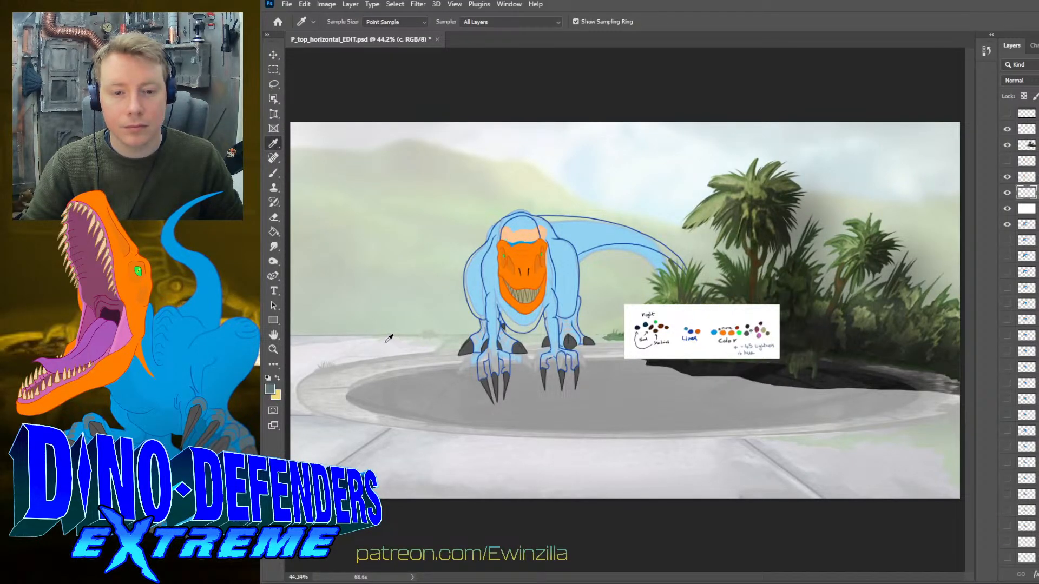
left_click(273, 349)
left_click(497, 381)
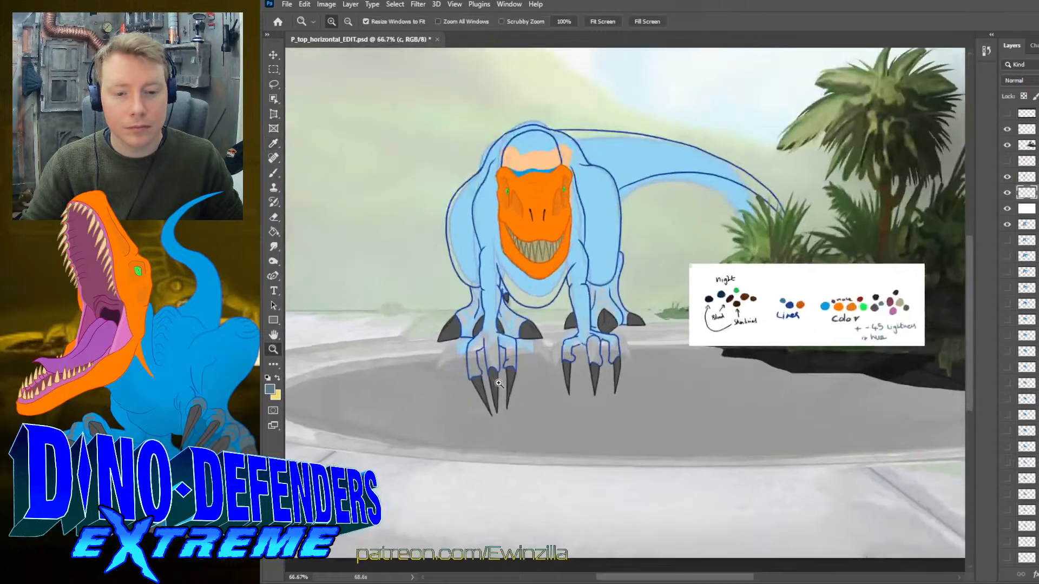
left_click(497, 381)
left_click(273, 173)
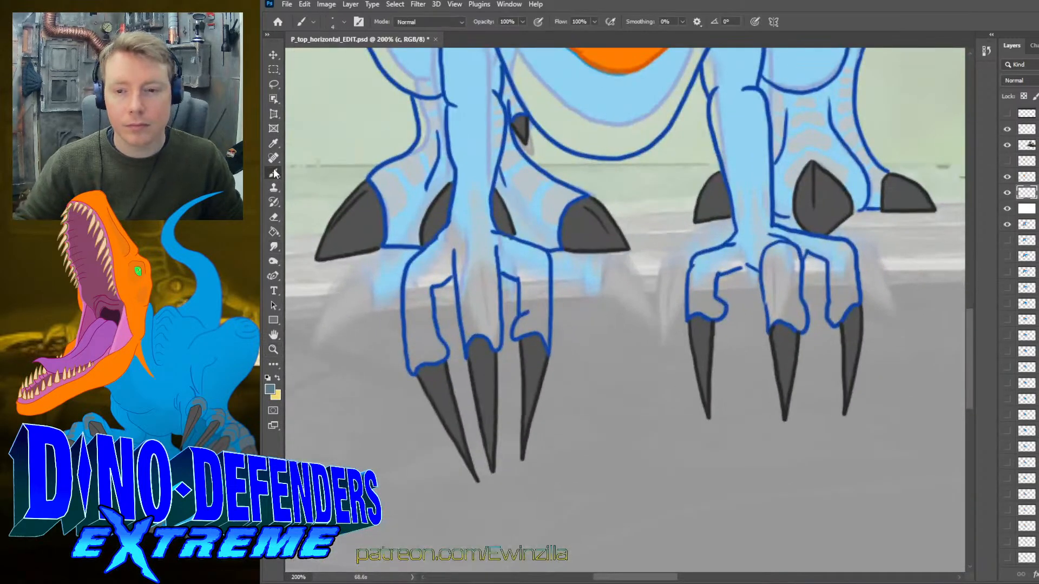
mouse_move(775, 158)
left_mouse_down()
mouse_move(781, 104)
mouse_move(762, 81)
mouse_move(783, 81)
mouse_move(773, 99)
mouse_move(767, 92)
mouse_move(811, 102)
mouse_move(824, 116)
mouse_move(825, 126)
mouse_move(791, 126)
mouse_move(823, 120)
mouse_move(793, 125)
mouse_move(823, 127)
mouse_move(787, 150)
mouse_move(832, 141)
mouse_move(814, 131)
mouse_move(789, 148)
mouse_move(828, 141)
mouse_move(788, 183)
mouse_move(808, 156)
mouse_move(876, 189)
mouse_move(879, 174)
mouse_move(849, 133)
mouse_move(845, 144)
mouse_move(857, 149)
mouse_move(842, 128)
mouse_move(847, 72)
left_mouse_up()
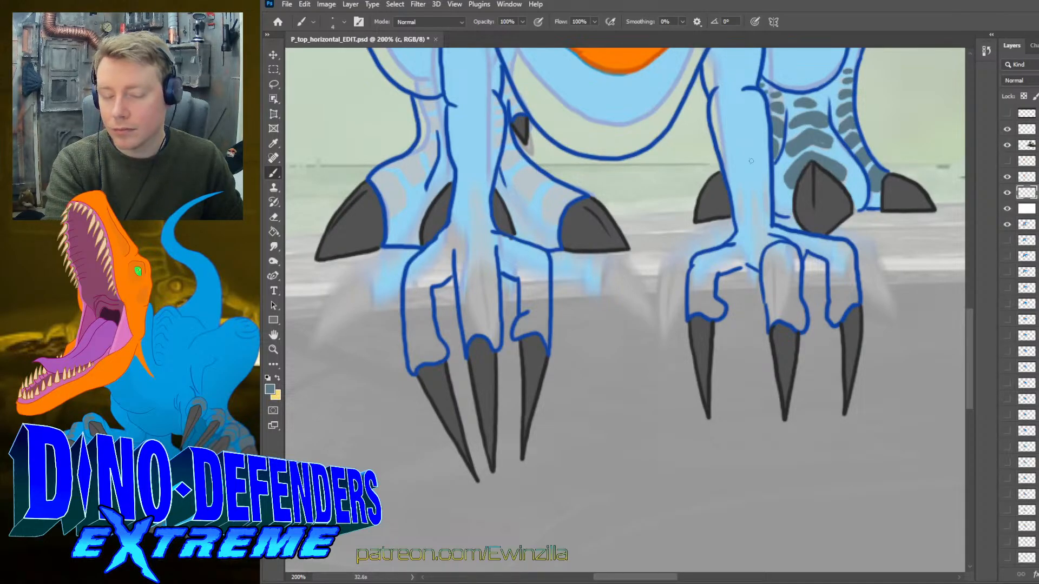
mouse_move(857, 294)
left_mouse_down()
mouse_move(852, 273)
mouse_move(842, 276)
mouse_move(853, 279)
mouse_move(849, 252)
mouse_move(843, 262)
mouse_move(820, 240)
mouse_move(798, 234)
mouse_move(776, 251)
mouse_move(763, 239)
mouse_move(788, 249)
mouse_move(770, 270)
mouse_move(793, 267)
mouse_move(774, 271)
mouse_move(784, 264)
mouse_move(790, 284)
mouse_move(771, 288)
mouse_move(792, 291)
mouse_move(774, 290)
mouse_move(783, 285)
mouse_move(790, 303)
mouse_move(775, 309)
mouse_move(796, 309)
mouse_move(777, 319)
left_mouse_up()
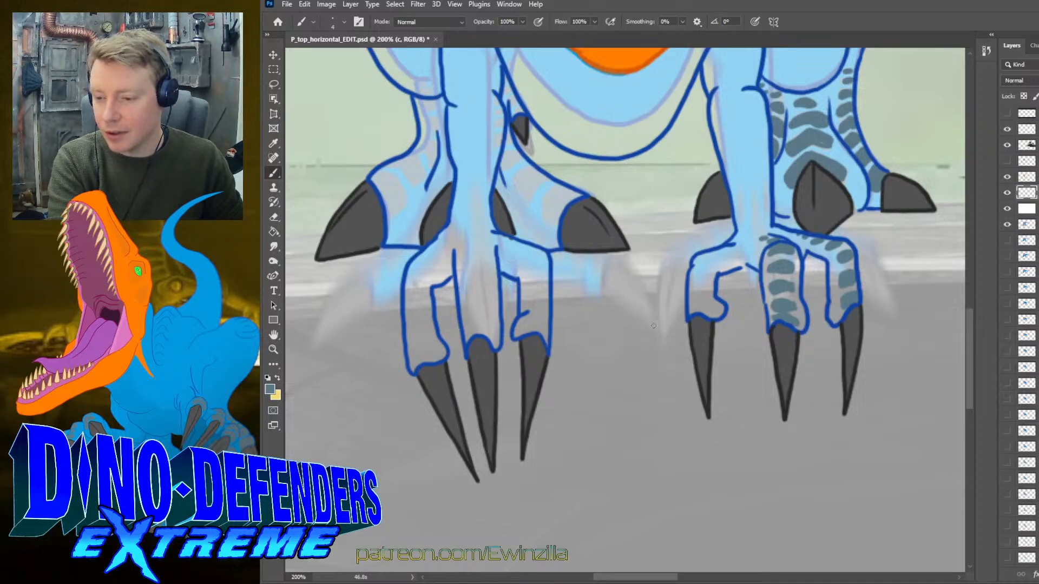
mouse_move(689, 301)
left_mouse_down()
mouse_move(691, 277)
mouse_move(698, 283)
mouse_move(704, 262)
mouse_move(695, 263)
mouse_move(740, 238)
left_mouse_up()
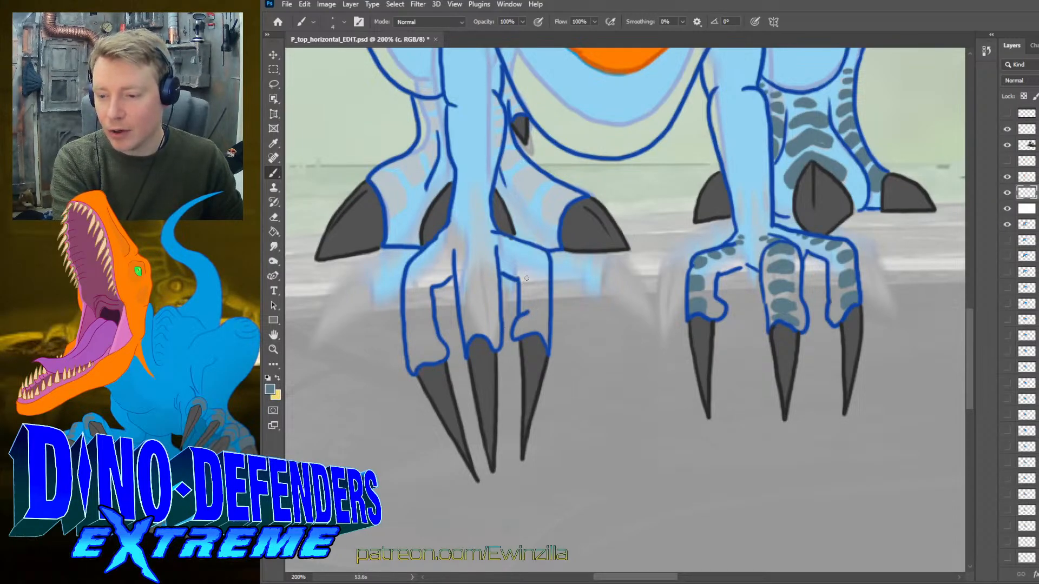
- Paint blue-grey scale bands down the inner and middle toes of the front foot farther from the bushes
mouse_move(548, 325)
left_mouse_down()
mouse_move(531, 325)
mouse_move(541, 322)
mouse_move(542, 298)
mouse_move(533, 310)
left_mouse_up()
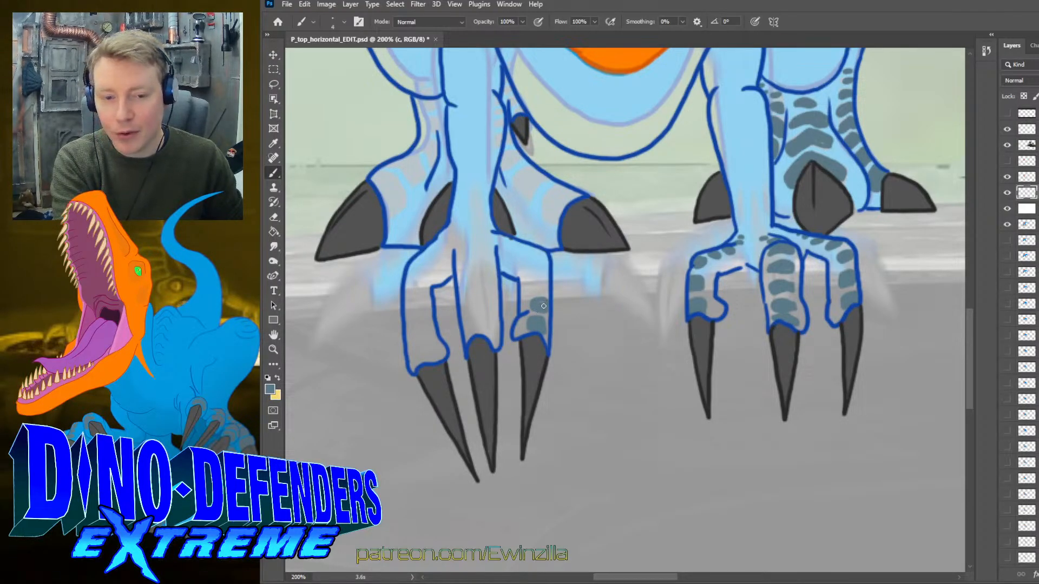
mouse_move(544, 287)
left_mouse_down()
mouse_move(531, 264)
mouse_move(546, 266)
mouse_move(513, 246)
left_mouse_up()
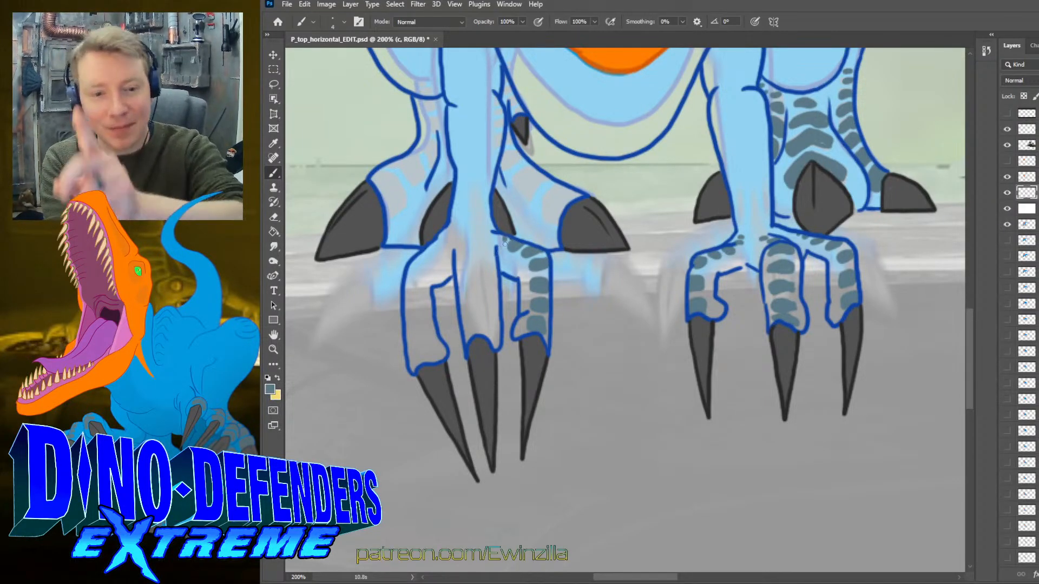
mouse_move(469, 233)
left_mouse_down()
mouse_move(481, 250)
mouse_move(459, 260)
mouse_move(474, 255)
left_mouse_up()
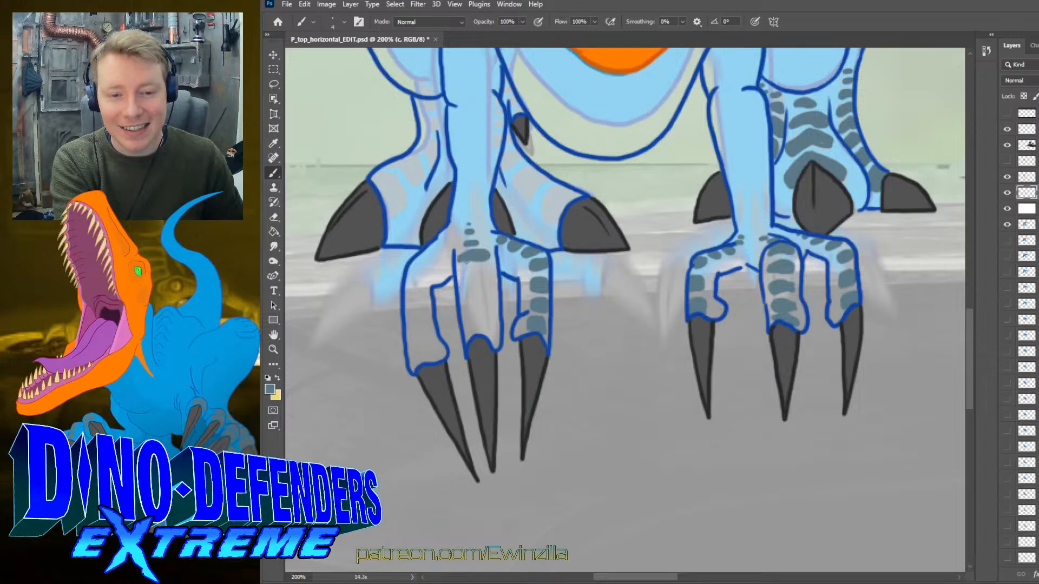
mouse_move(472, 271)
left_mouse_down()
mouse_move(461, 277)
mouse_move(489, 277)
mouse_move(464, 279)
left_mouse_up()
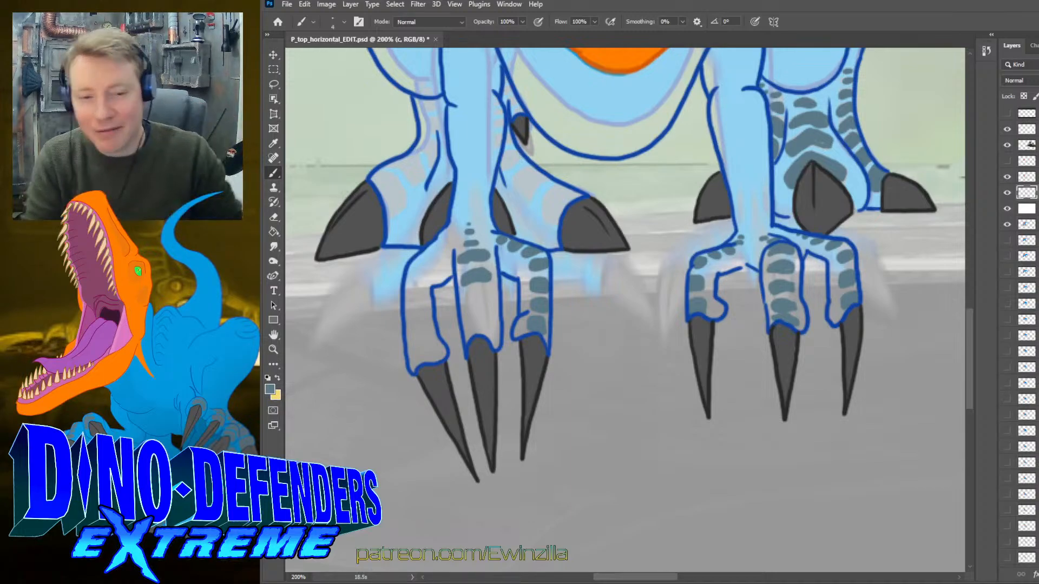
left_click_drag(465, 300, 485, 300)
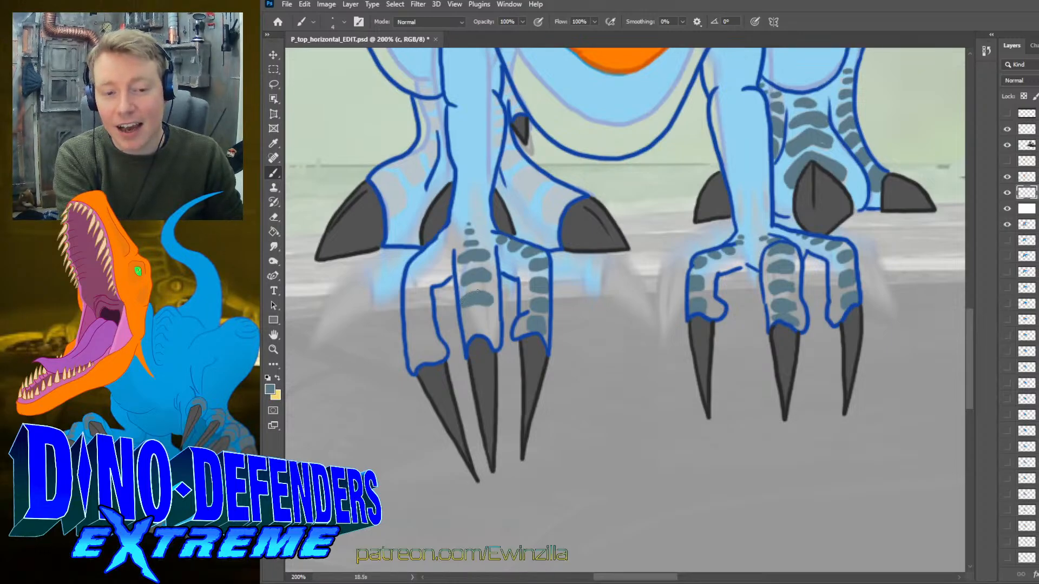
mouse_move(465, 317)
left_mouse_down()
mouse_move(492, 317)
mouse_move(464, 326)
mouse_move(494, 318)
mouse_move(497, 331)
mouse_move(481, 337)
mouse_move(494, 339)
left_mouse_up()
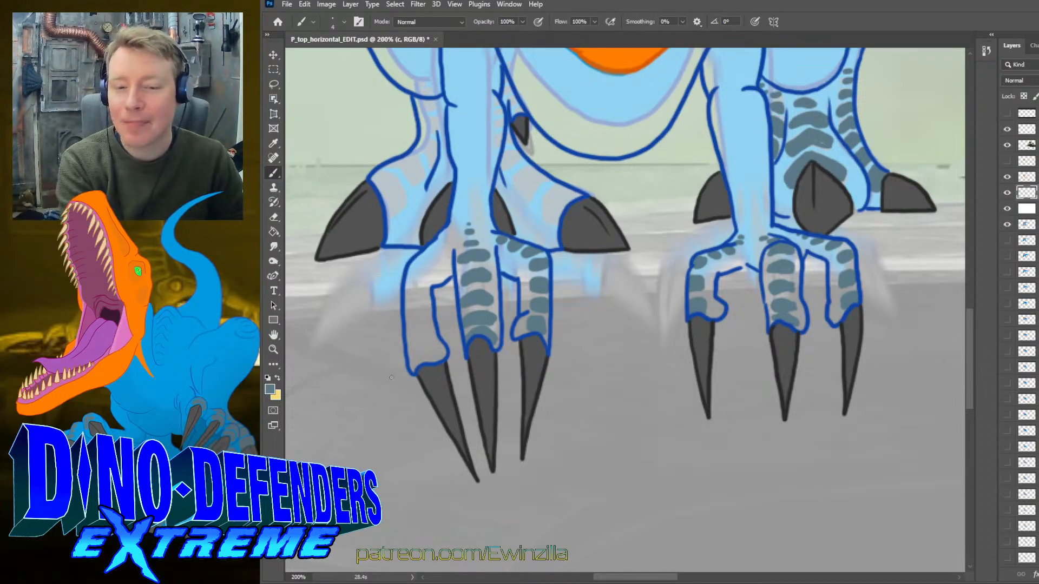
- Paint blue-grey scale bands along the outer toe of the front foot farther from the bushes, up to the wrist
mouse_move(413, 357)
left_mouse_down()
mouse_move(426, 351)
mouse_move(414, 369)
mouse_move(426, 354)
mouse_move(417, 342)
left_mouse_up()
left_click_drag(406, 306, 413, 322)
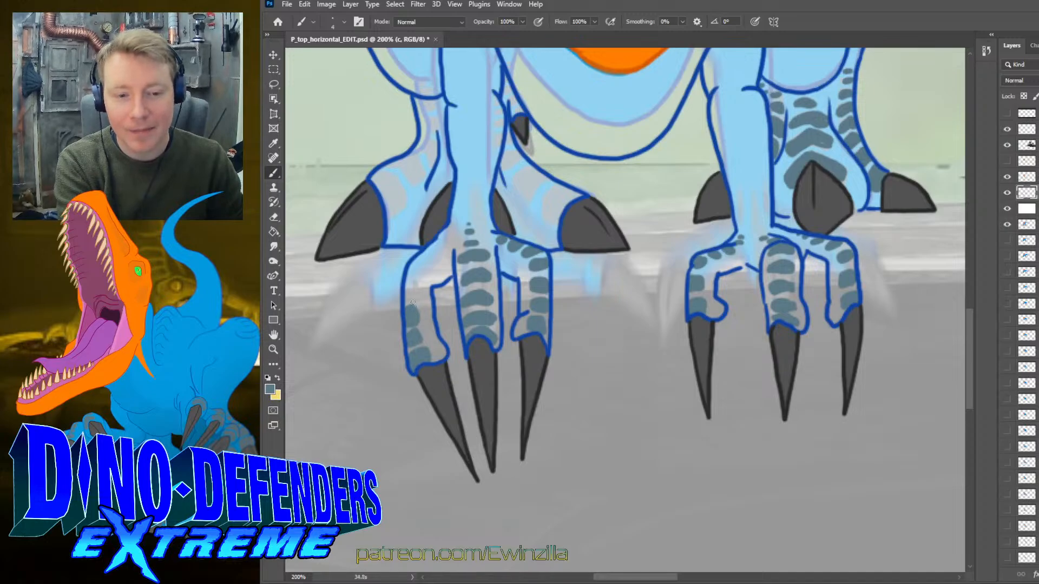
left_click_drag(408, 280, 412, 295)
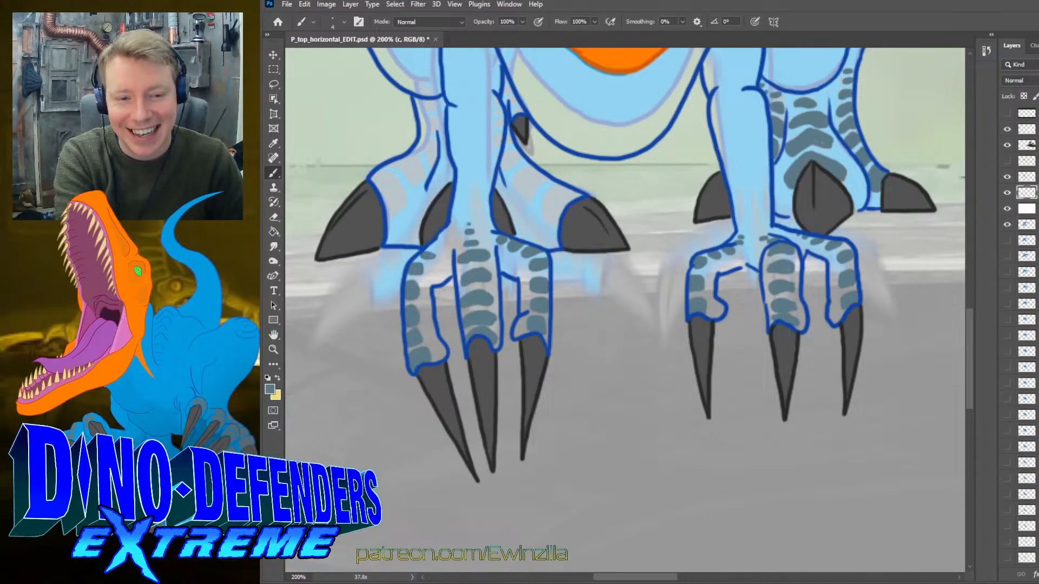
left_click_drag(429, 254, 455, 219)
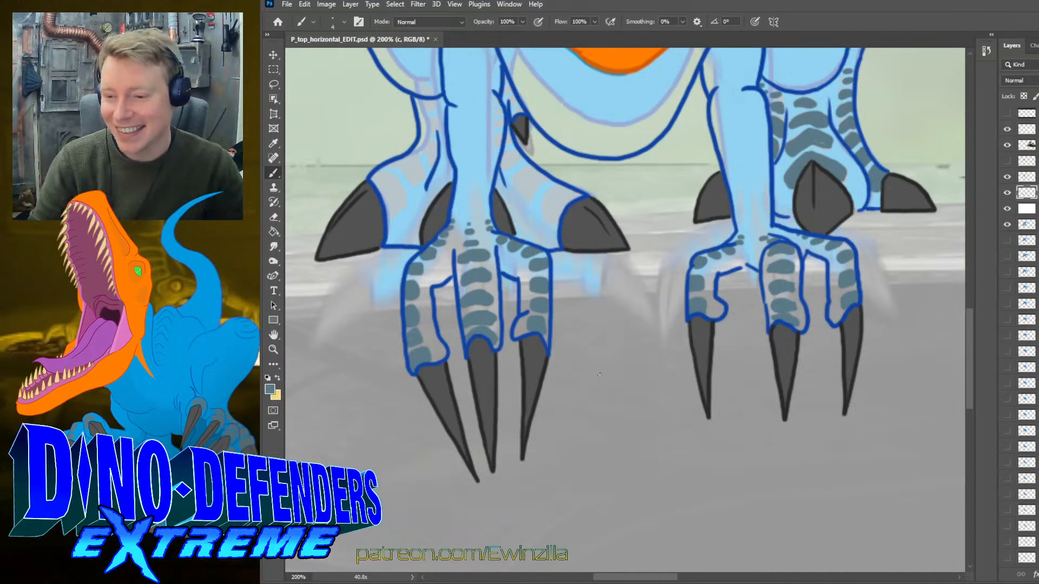
- Paint blue-grey scale bands on the inner toe of the hind foot farther from the bushes and around its small claw
scroll(600, 375, "up", 5)
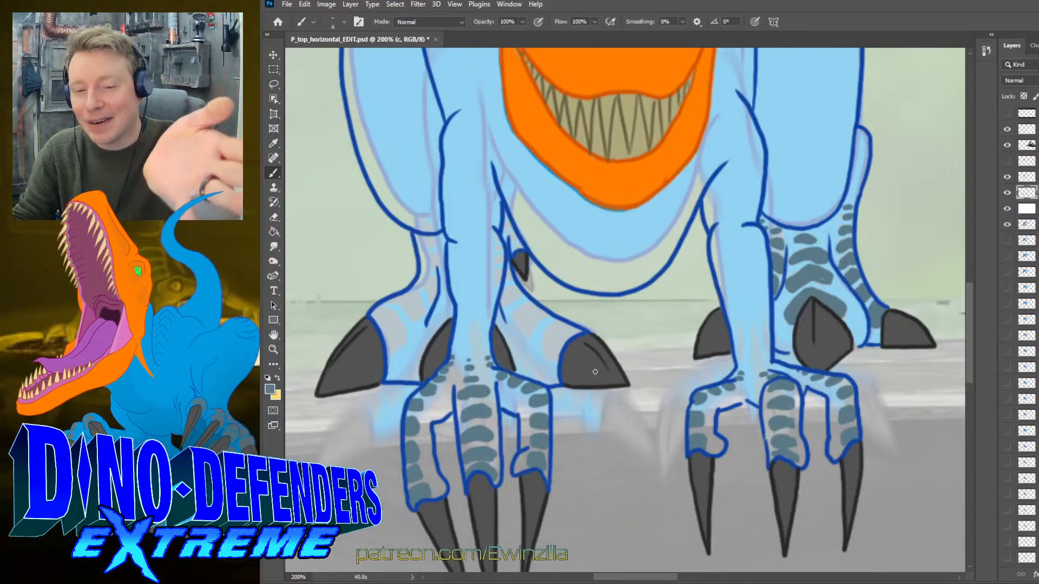
mouse_move(562, 323)
left_mouse_down()
mouse_move(541, 360)
mouse_move(560, 326)
mouse_move(579, 331)
mouse_move(566, 330)
left_mouse_up()
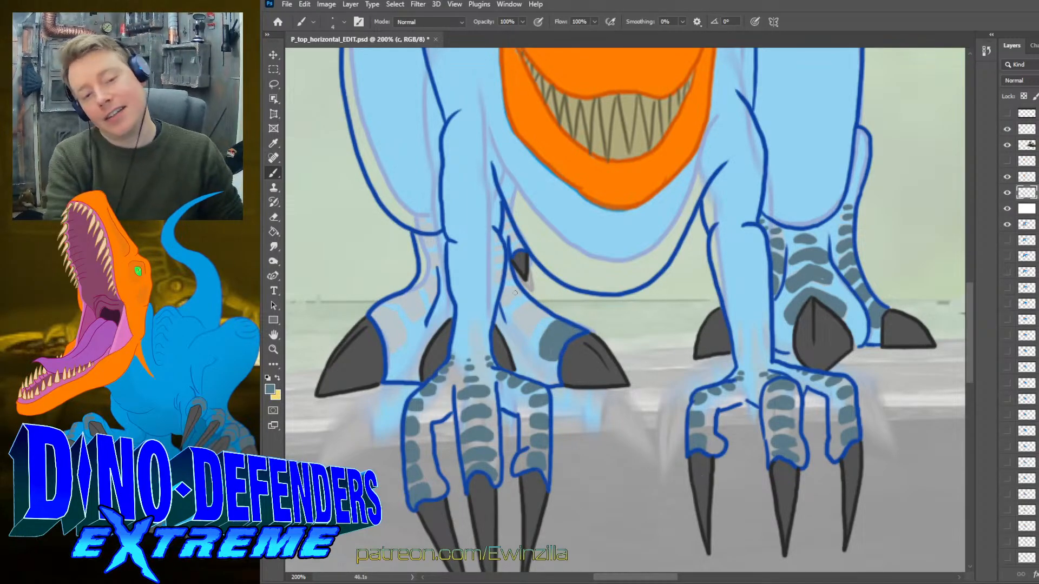
mouse_move(530, 302)
left_mouse_down()
mouse_move(515, 320)
mouse_move(526, 335)
mouse_move(546, 317)
mouse_move(528, 305)
mouse_move(518, 317)
mouse_move(533, 314)
mouse_move(528, 332)
mouse_move(516, 312)
mouse_move(550, 316)
left_mouse_up()
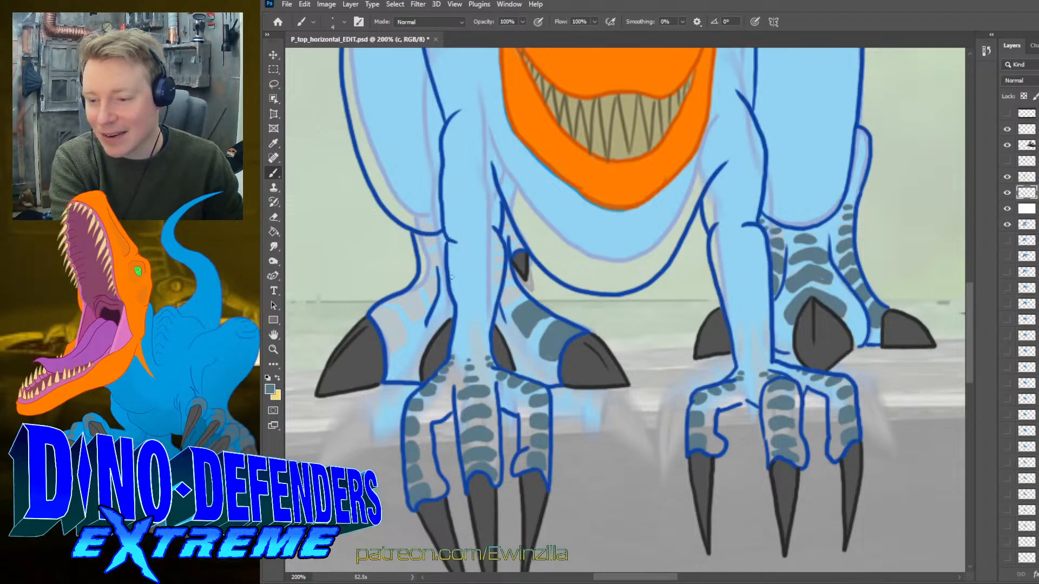
mouse_move(517, 288)
left_mouse_down()
mouse_move(509, 299)
mouse_move(517, 291)
left_mouse_up()
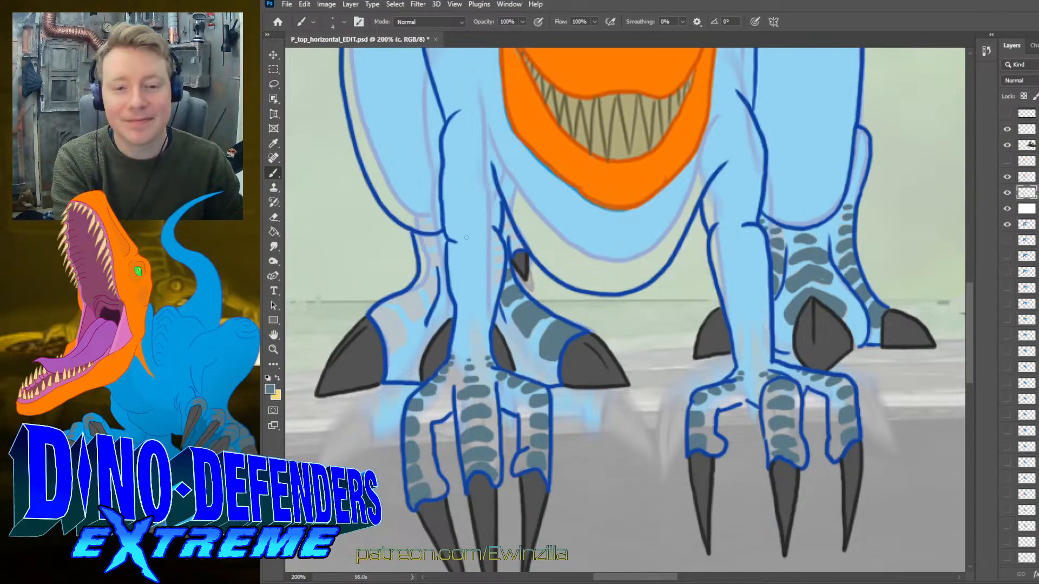
left_click_drag(519, 246, 507, 214)
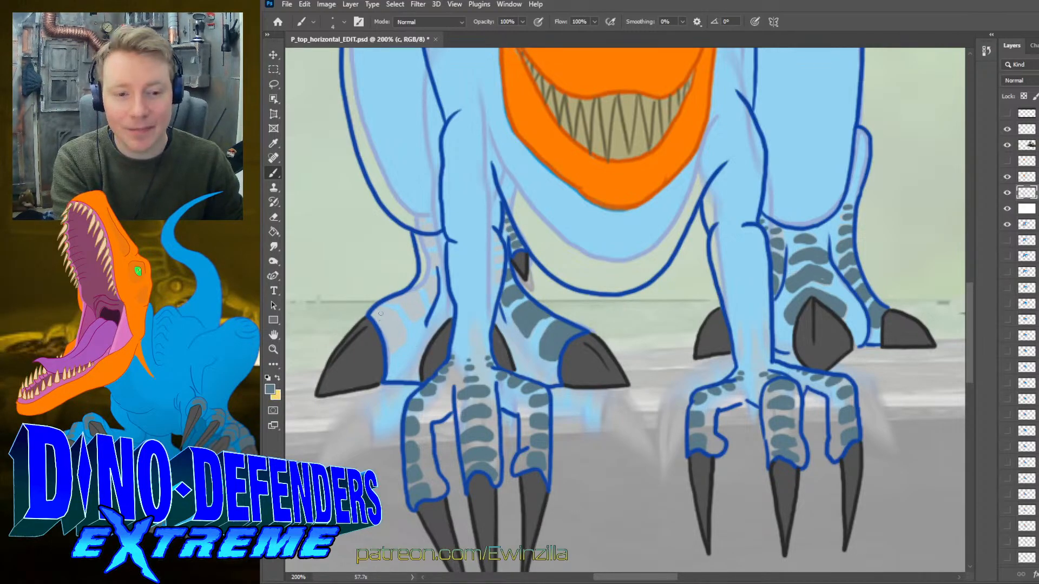
- Paint blue-grey scale bands on the outer toe, ankle and middle toe of the hind foot farther from the bushes
mouse_move(380, 313)
left_mouse_down()
mouse_move(407, 339)
mouse_move(390, 352)
mouse_move(373, 314)
mouse_move(387, 338)
mouse_move(397, 335)
mouse_move(392, 348)
mouse_move(402, 338)
mouse_move(379, 311)
mouse_move(388, 326)
mouse_move(399, 301)
mouse_move(388, 303)
mouse_move(416, 309)
left_mouse_up()
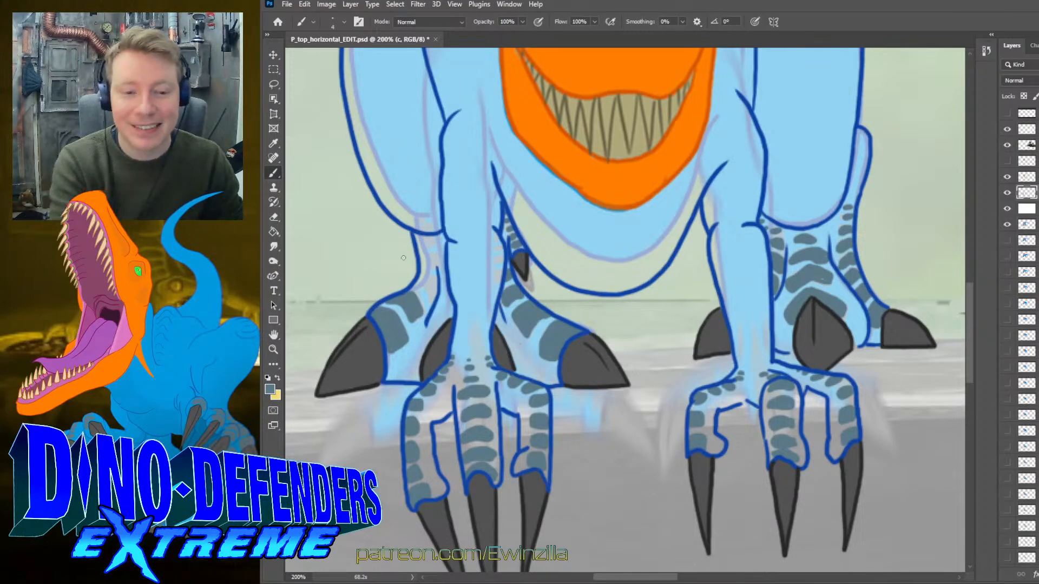
mouse_move(414, 284)
left_mouse_down()
mouse_move(431, 296)
mouse_move(435, 281)
mouse_move(421, 278)
mouse_move(432, 289)
left_mouse_up()
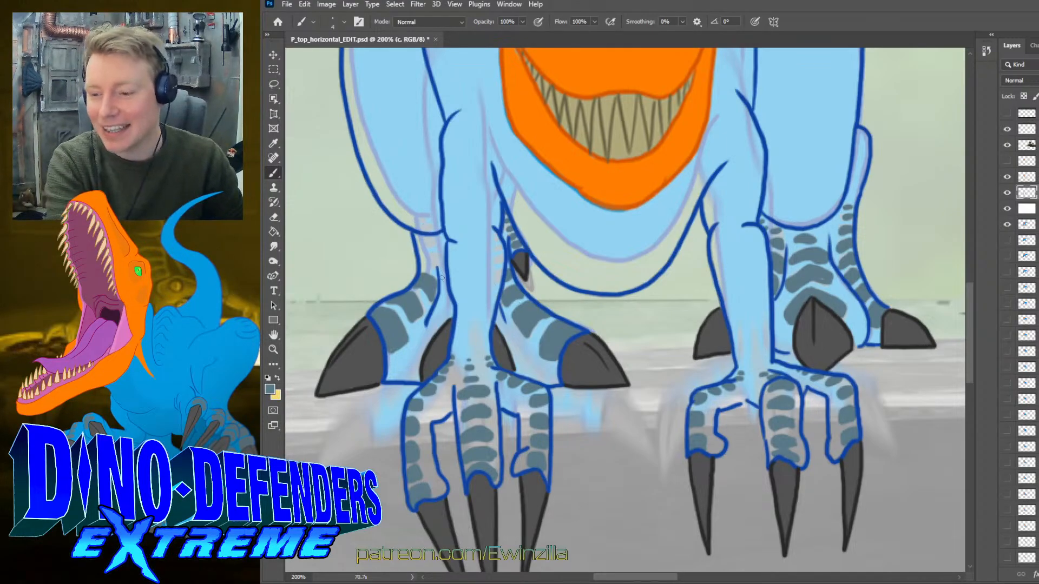
mouse_move(421, 248)
left_mouse_down()
mouse_move(438, 268)
mouse_move(425, 260)
mouse_move(436, 258)
mouse_move(433, 240)
mouse_move(436, 259)
left_mouse_up()
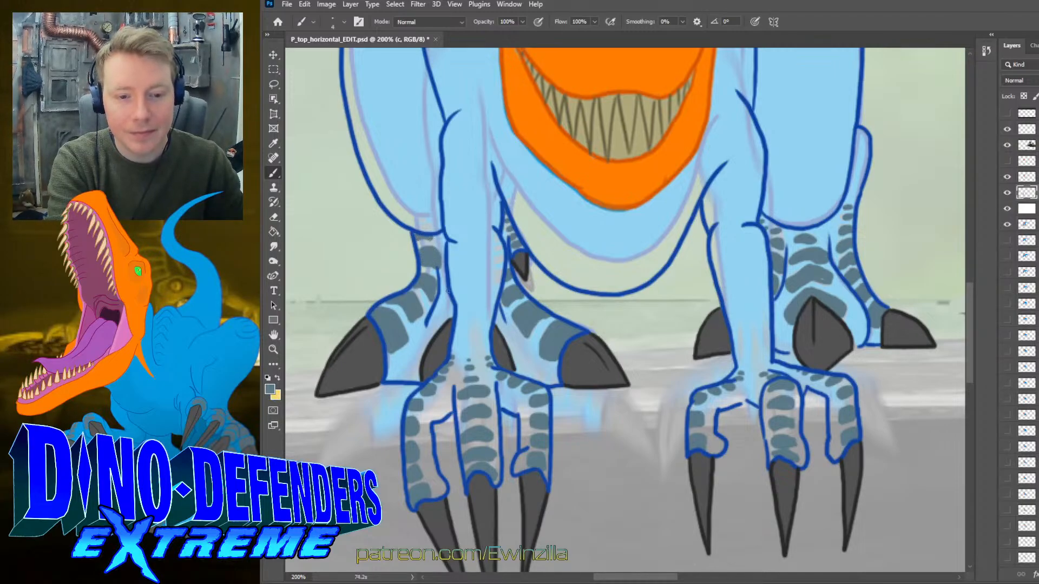
left_click_drag(431, 322, 425, 349)
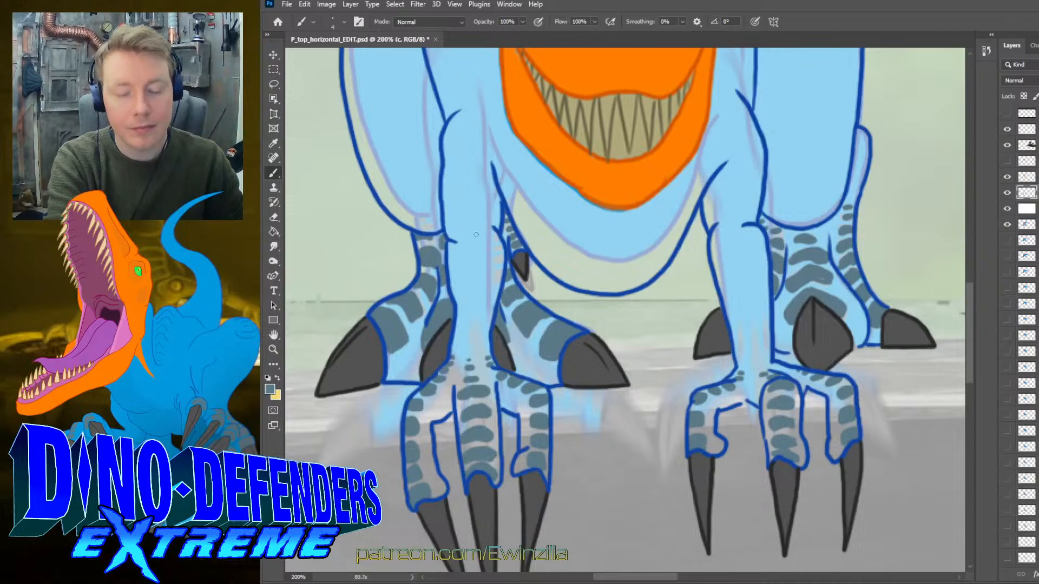
- Fit the whole picture in view and merge colour layer c with the line-art layer M26
left_click(273, 349)
left_click(613, 21)
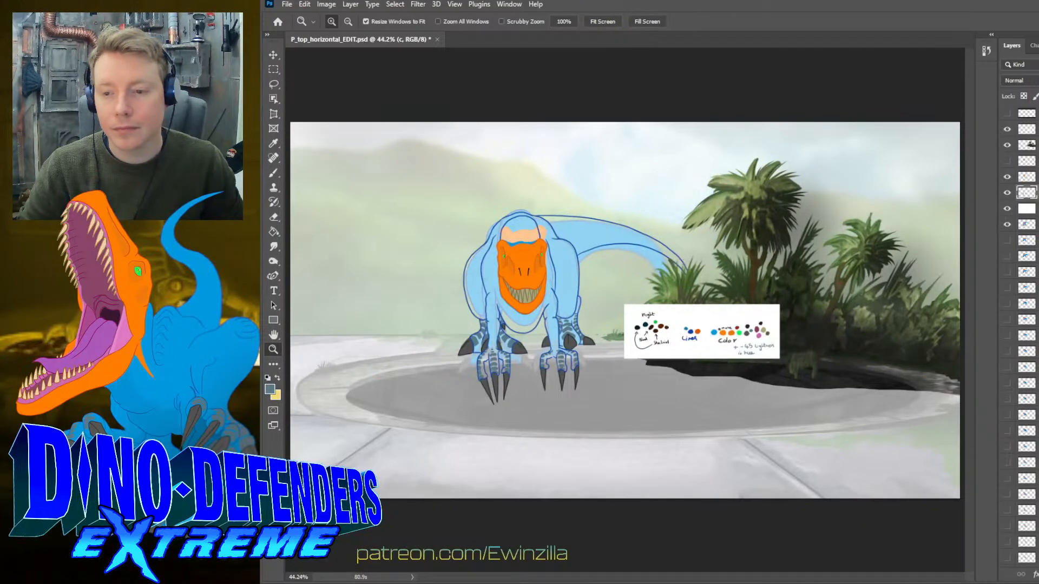
left_click(1027, 192, "ctrl")
left_click(1027, 176)
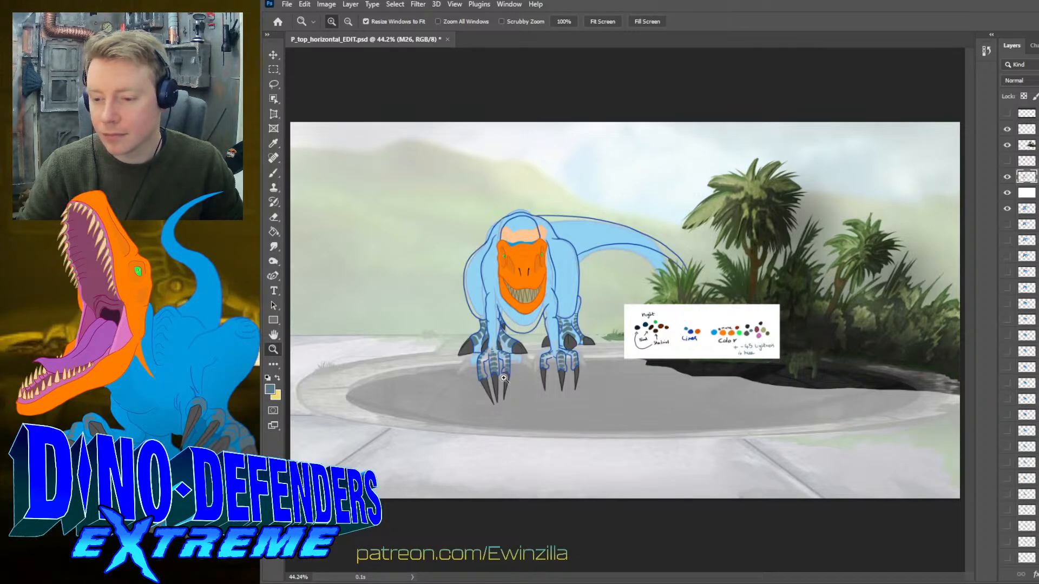
- Sample the bright blue from the palette's Color swatches and add a new layer directly beneath M26
left_click(443, 341)
left_click(528, 345)
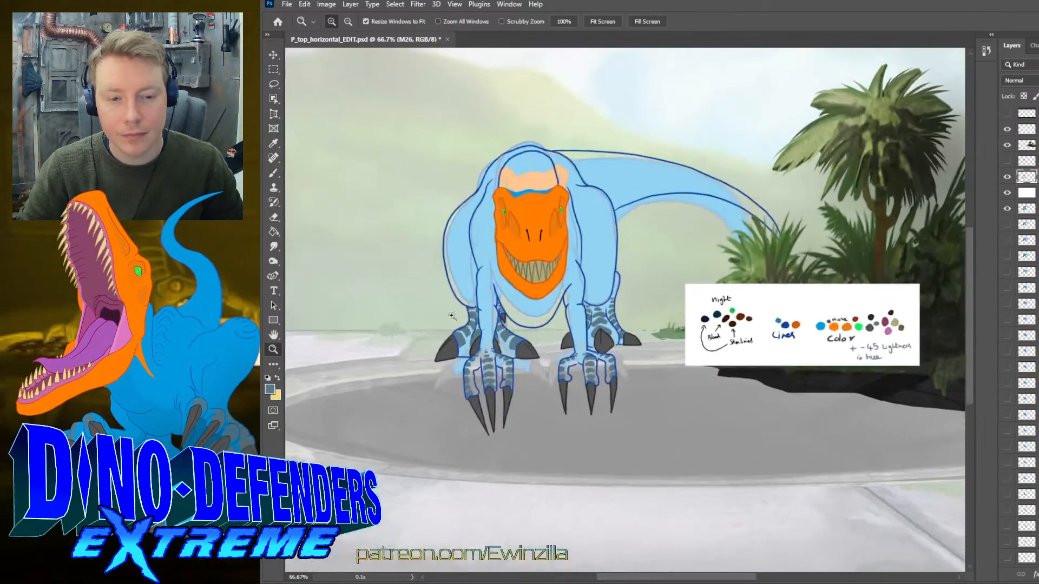
left_click(273, 143)
left_click(820, 325)
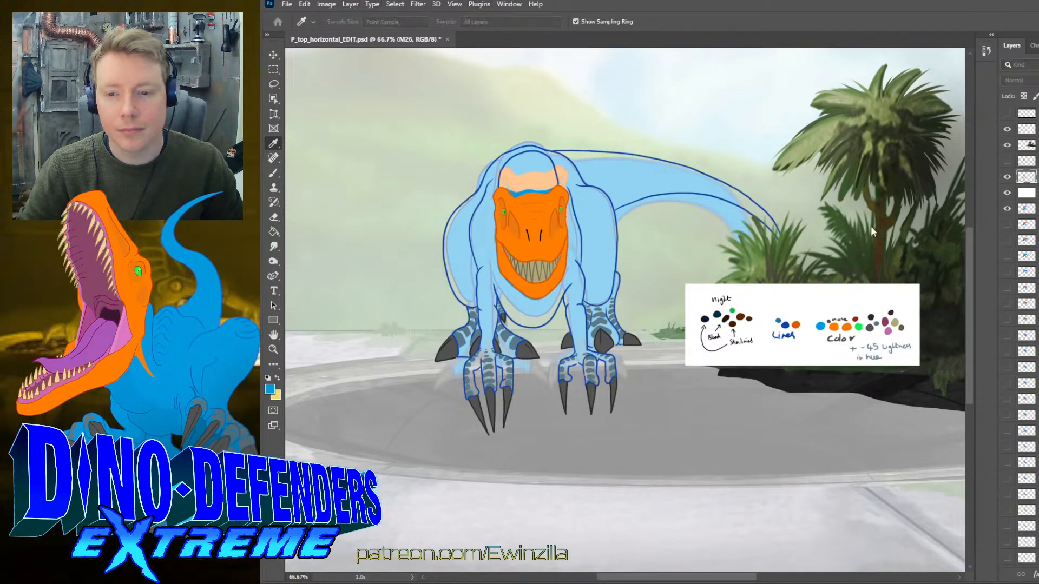
key("Return")
key("ctrl+bracketleft")
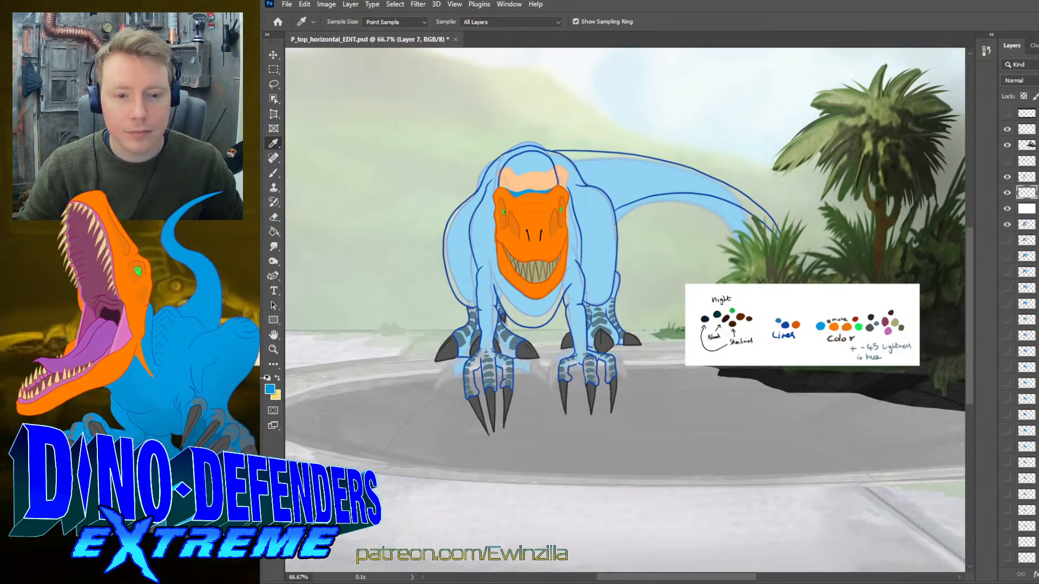
- Paint the tip of the tail bright blue with an enlarged brush, staying inside the dark blue outline
left_click(273, 350)
left_click(527, 243)
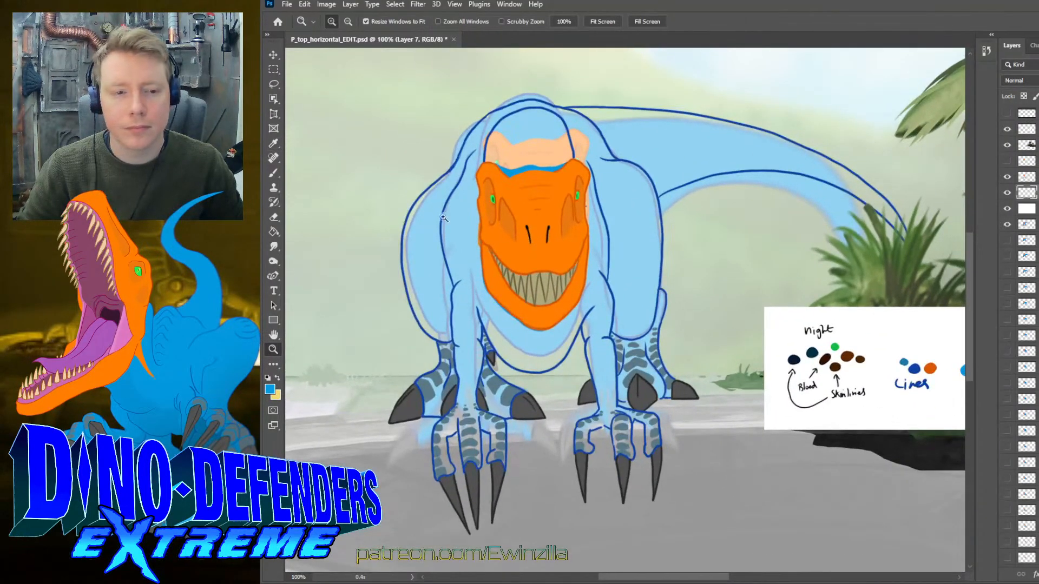
left_click(276, 171)
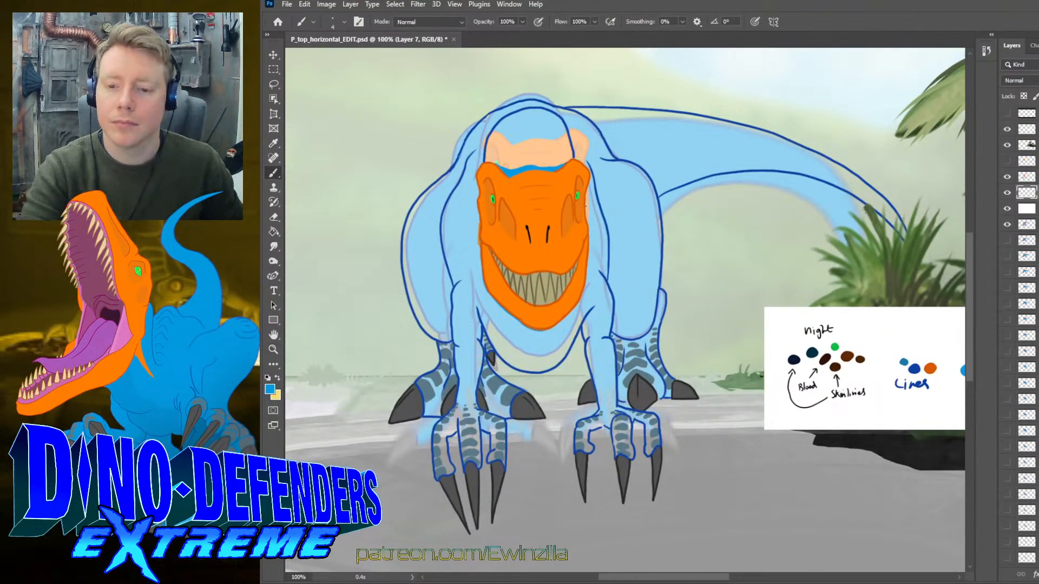
key("bracketright")
key("bracketright")
key("bracketright")
key("bracketright")
key("bracketright")
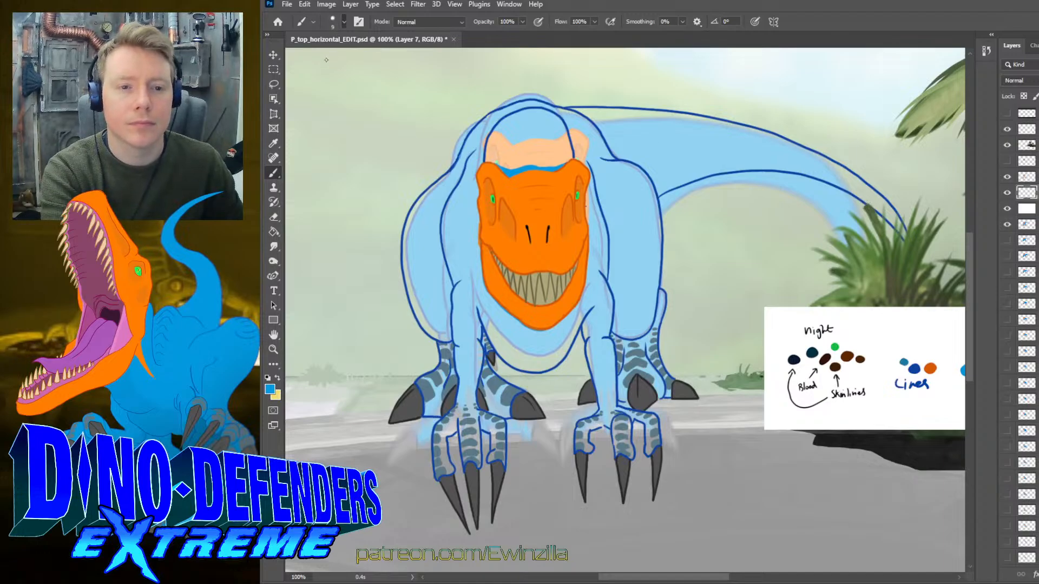
mouse_move(873, 202)
left_mouse_down()
mouse_move(900, 231)
mouse_move(865, 186)
mouse_move(855, 184)
mouse_move(881, 213)
mouse_move(822, 174)
mouse_move(854, 172)
mouse_move(865, 188)
left_mouse_up()
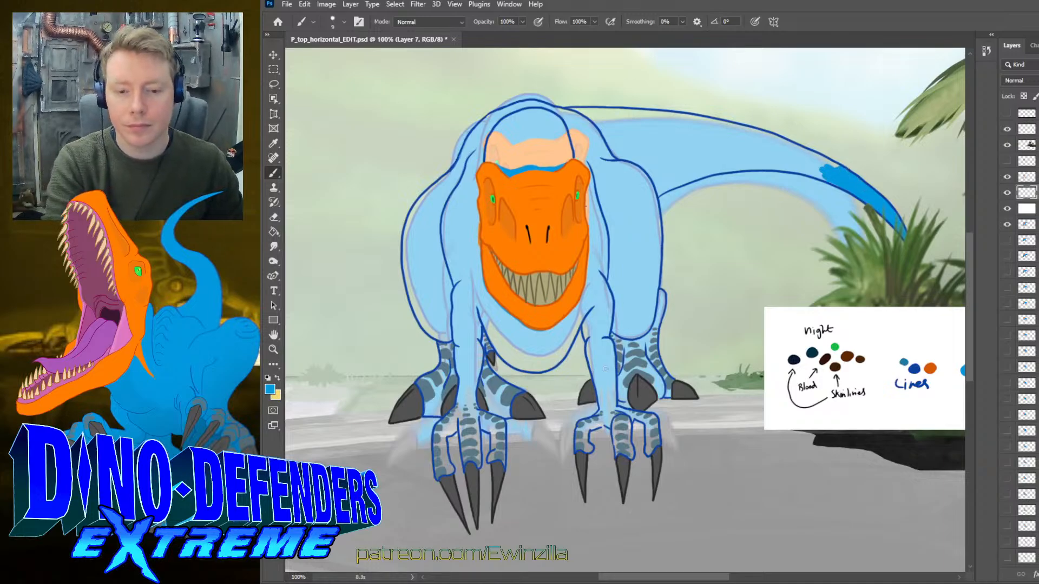
- Paint the front leg nearer the bushes bright blue, from its toes and wrist up to the side of the jaw
mouse_move(584, 323)
left_mouse_down()
mouse_move(587, 340)
mouse_move(588, 274)
left_mouse_up()
mouse_move(589, 344)
left_mouse_down()
mouse_move(594, 371)
mouse_move(589, 346)
mouse_move(603, 407)
mouse_move(584, 429)
mouse_move(600, 425)
mouse_move(579, 431)
mouse_move(585, 447)
mouse_move(620, 412)
left_mouse_up()
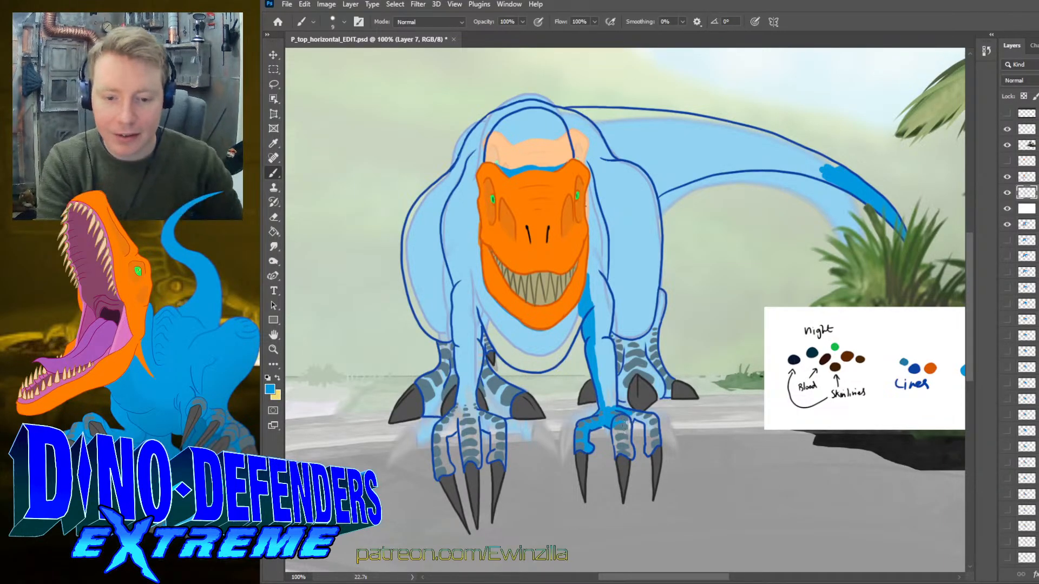
mouse_move(624, 421)
left_mouse_down()
mouse_move(631, 457)
mouse_move(614, 430)
mouse_move(664, 393)
mouse_move(627, 421)
mouse_move(651, 417)
mouse_move(647, 448)
left_mouse_up()
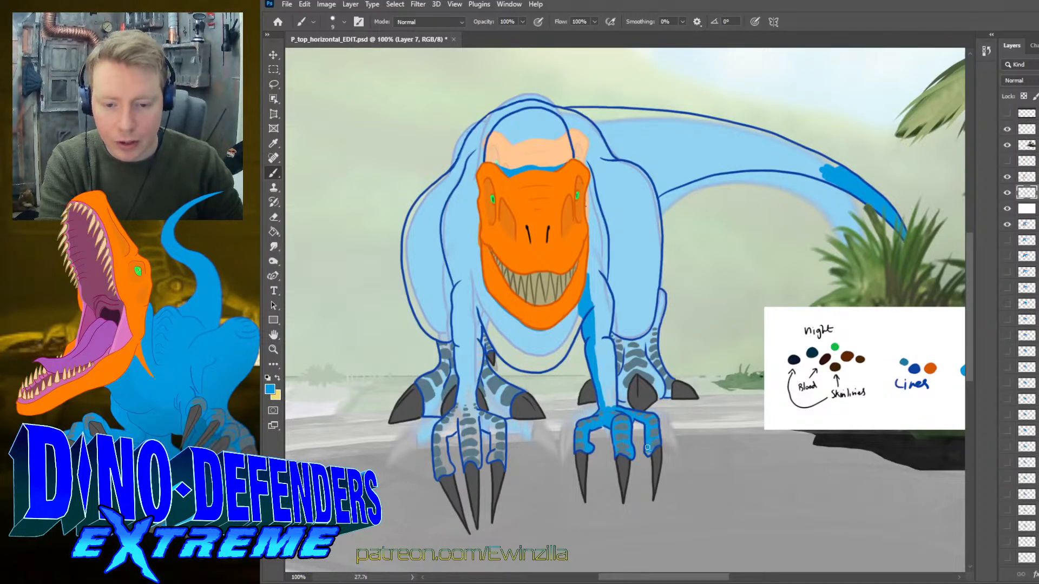
mouse_move(622, 407)
left_mouse_down()
mouse_move(616, 368)
mouse_move(620, 399)
mouse_move(622, 389)
mouse_move(617, 374)
mouse_move(610, 400)
mouse_move(601, 330)
mouse_move(607, 406)
left_mouse_up()
key("ctrl+z")
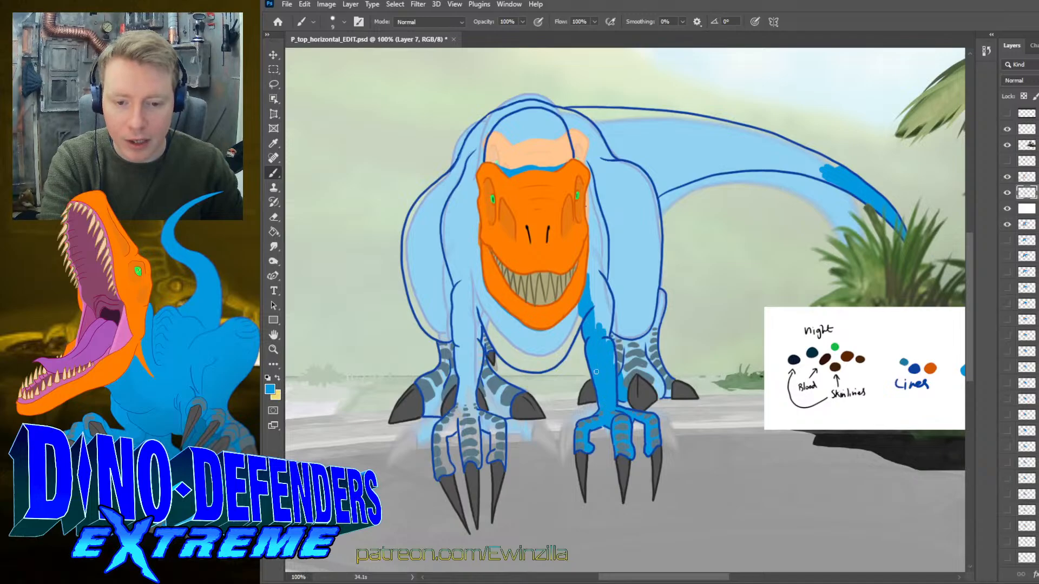
mouse_move(596, 372)
left_mouse_down()
mouse_move(613, 316)
mouse_move(610, 305)
mouse_move(596, 332)
mouse_move(605, 246)
left_mouse_up()
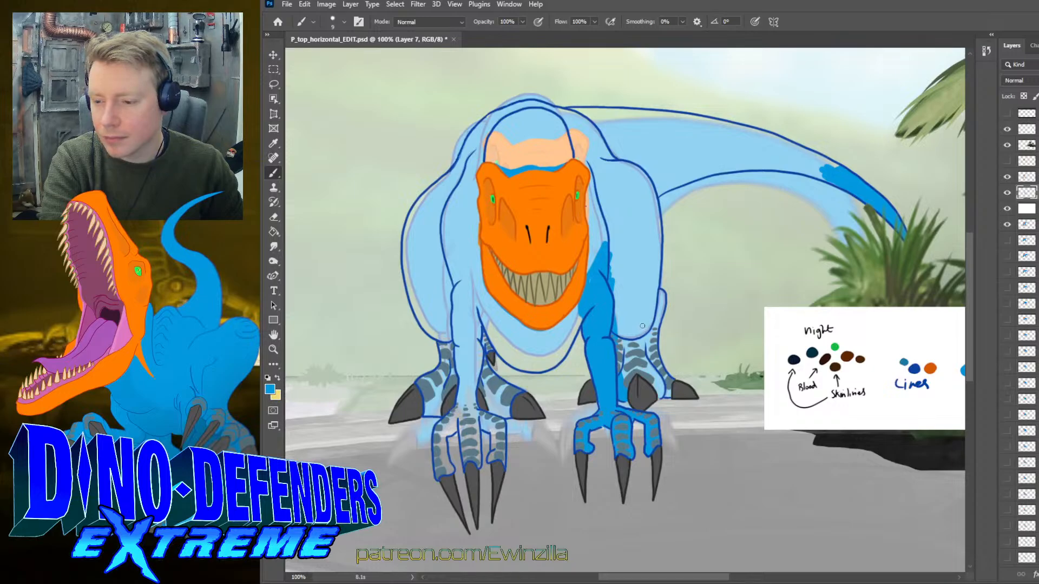
- Paint the hind leg nearer the bushes bright blue and line the inside edges of its thigh and the adjoining shoulder
mouse_move(651, 308)
left_mouse_down()
mouse_move(660, 295)
mouse_move(652, 349)
left_mouse_up()
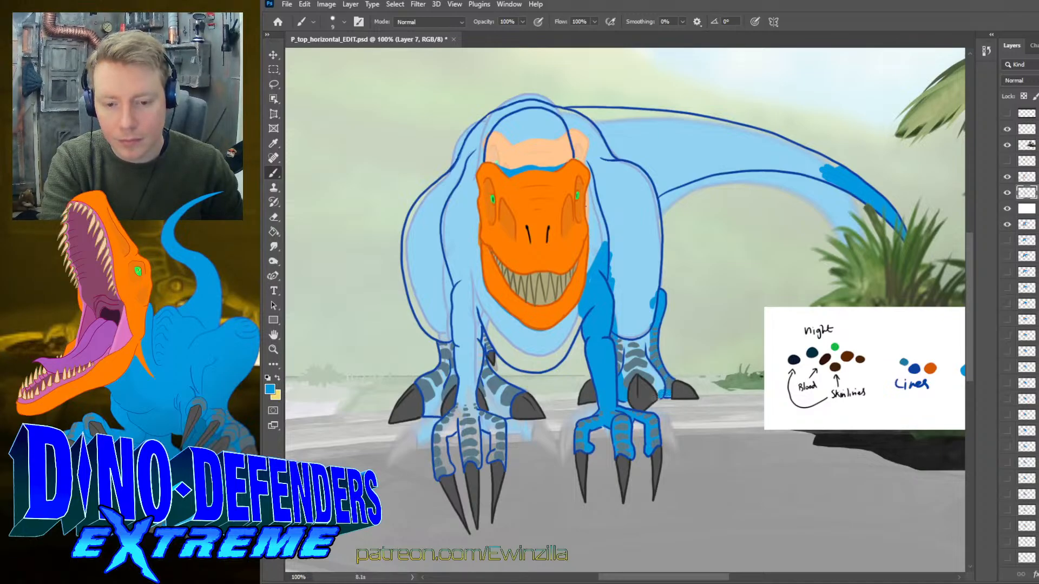
mouse_move(659, 381)
left_mouse_down()
mouse_move(644, 341)
mouse_move(635, 384)
mouse_move(620, 363)
mouse_move(623, 325)
left_mouse_up()
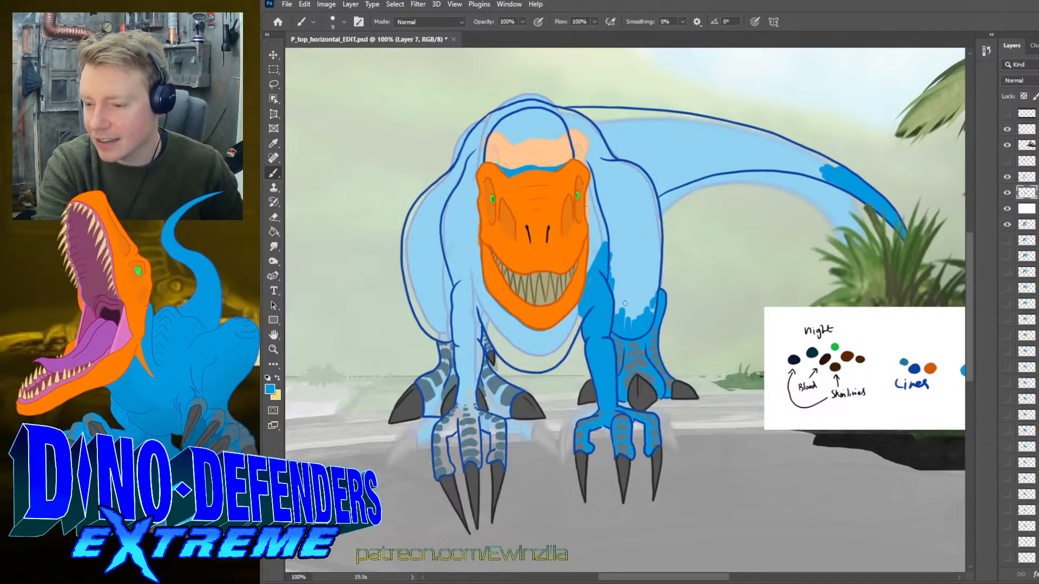
mouse_move(612, 280)
left_mouse_down()
mouse_move(618, 303)
mouse_move(608, 241)
mouse_move(597, 260)
mouse_move(586, 162)
mouse_move(609, 241)
left_mouse_up()
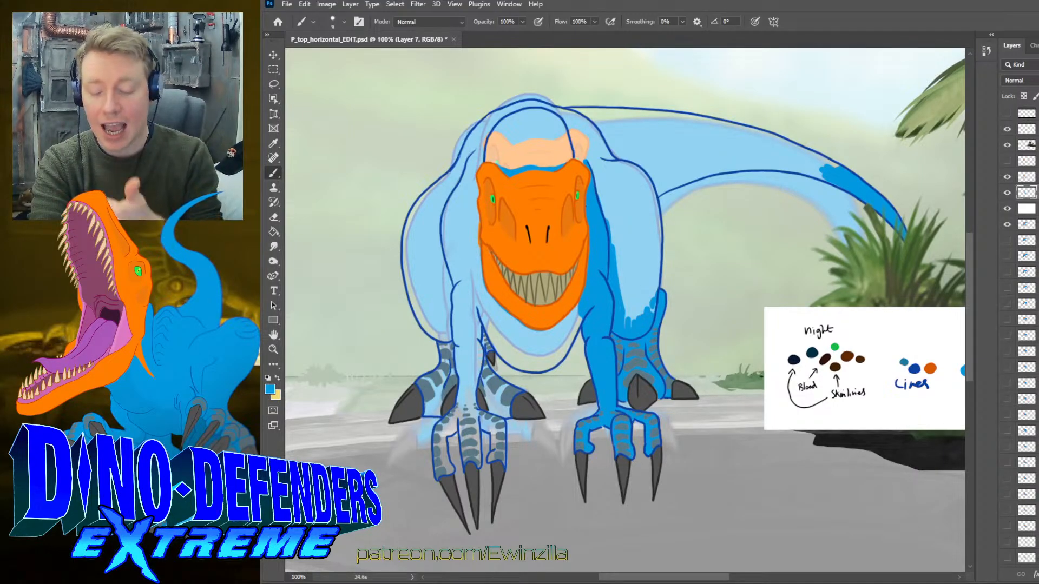
mouse_move(649, 249)
left_mouse_down()
mouse_move(657, 232)
mouse_move(654, 279)
left_mouse_up()
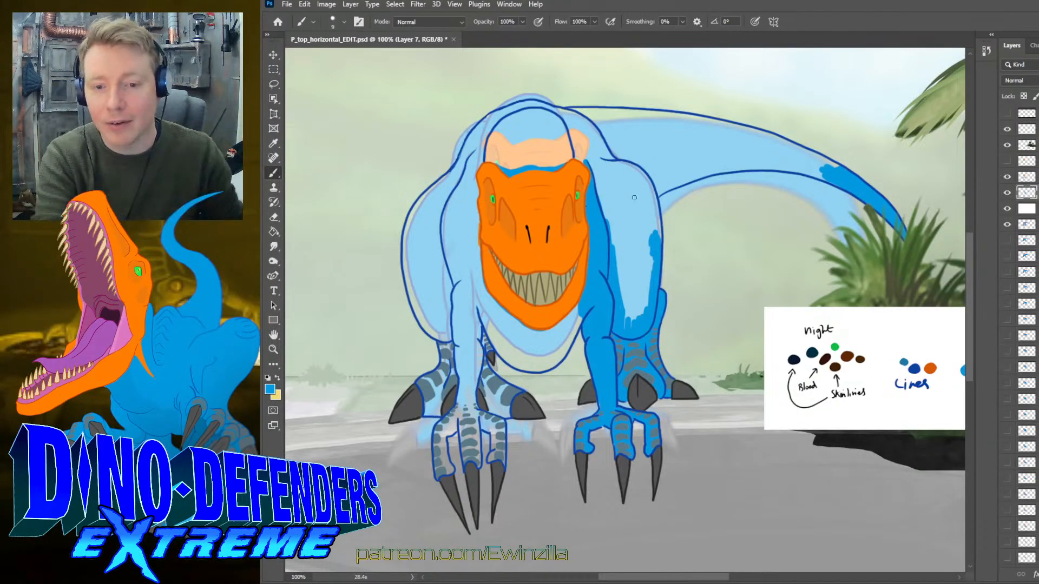
mouse_move(647, 212)
left_mouse_down()
mouse_move(651, 198)
mouse_move(657, 236)
mouse_move(647, 237)
left_mouse_up()
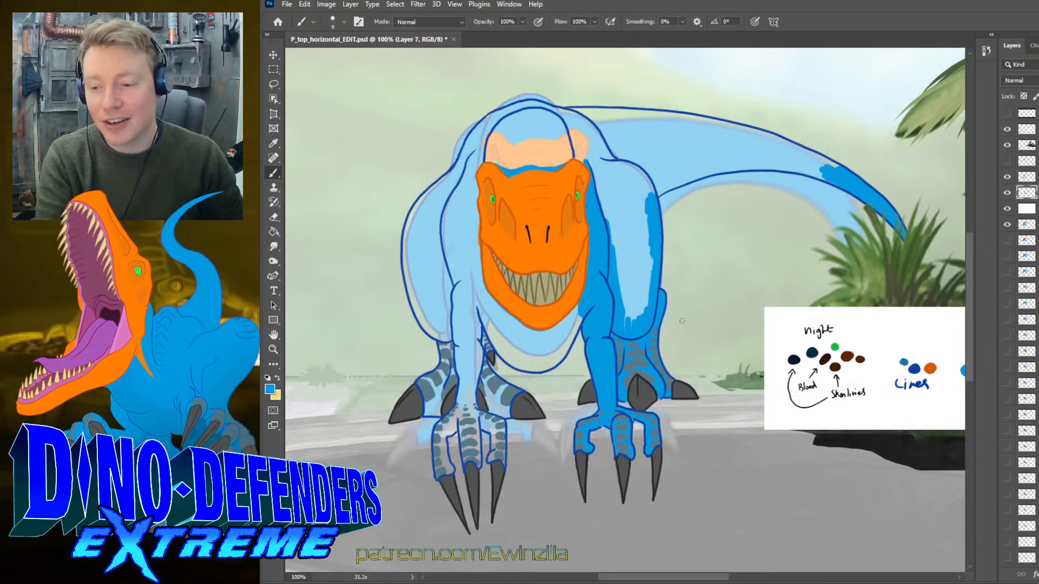
- Paint bright blue along the tail's lower and upper outlines, touching up the paint edge with the Smudge tool
mouse_move(666, 170)
left_mouse_down()
mouse_move(652, 189)
mouse_move(659, 197)
mouse_move(741, 162)
mouse_move(822, 177)
mouse_move(807, 172)
left_mouse_up()
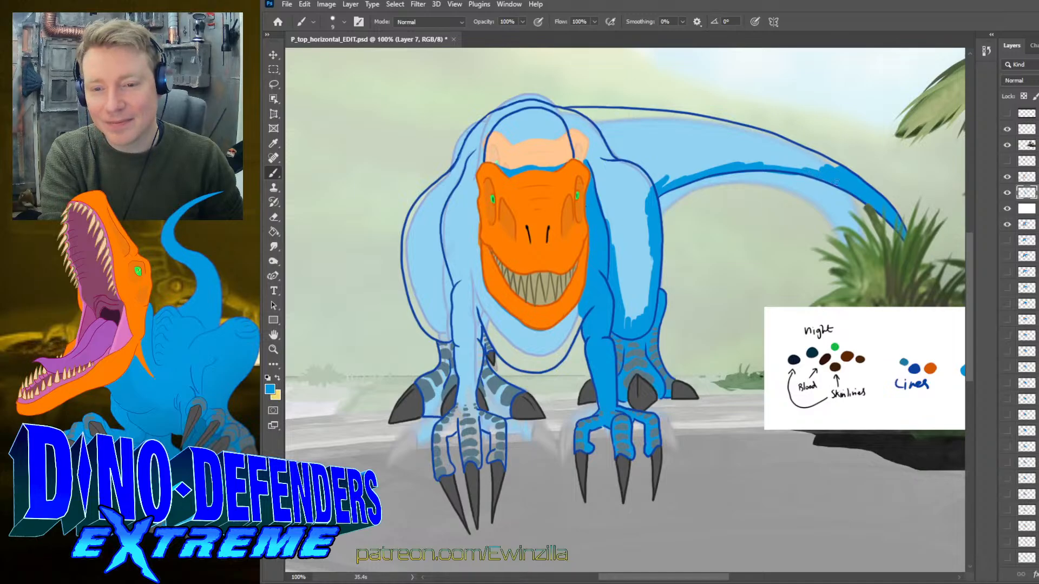
left_click(273, 247)
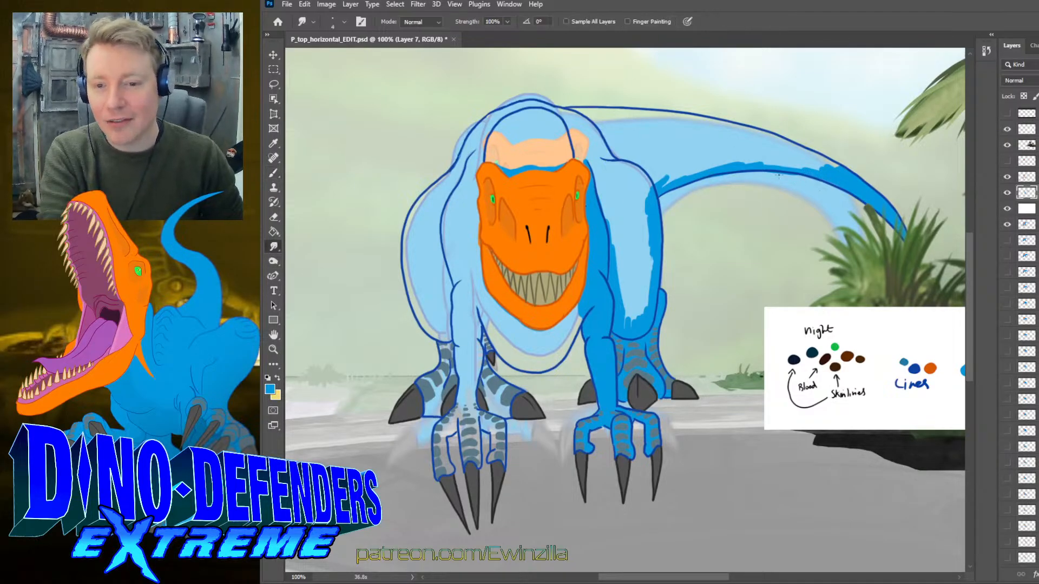
mouse_move(778, 175)
left_mouse_down()
mouse_move(757, 176)
mouse_move(789, 175)
mouse_move(760, 173)
mouse_move(786, 165)
left_mouse_up()
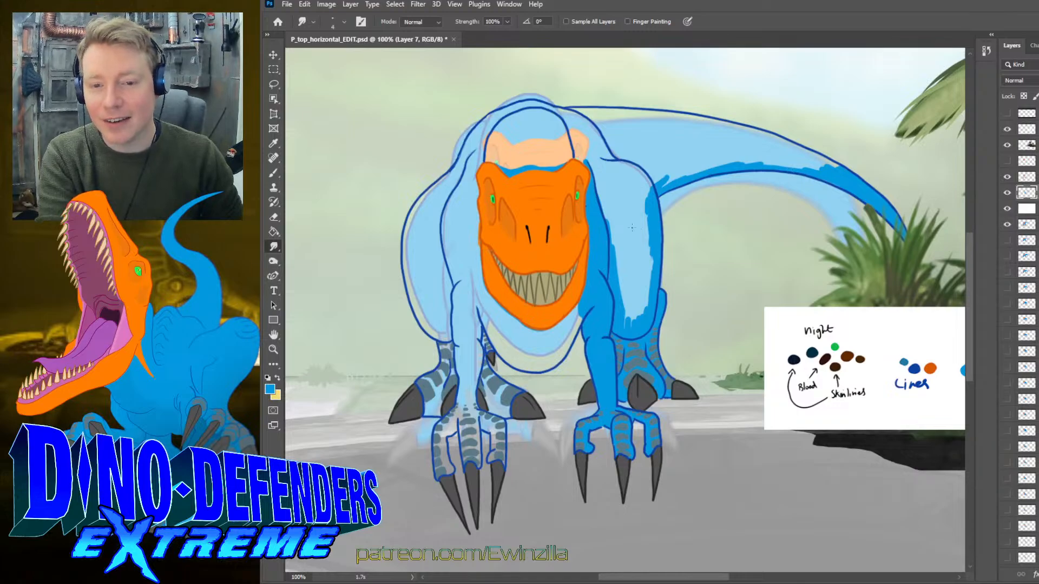
key("b")
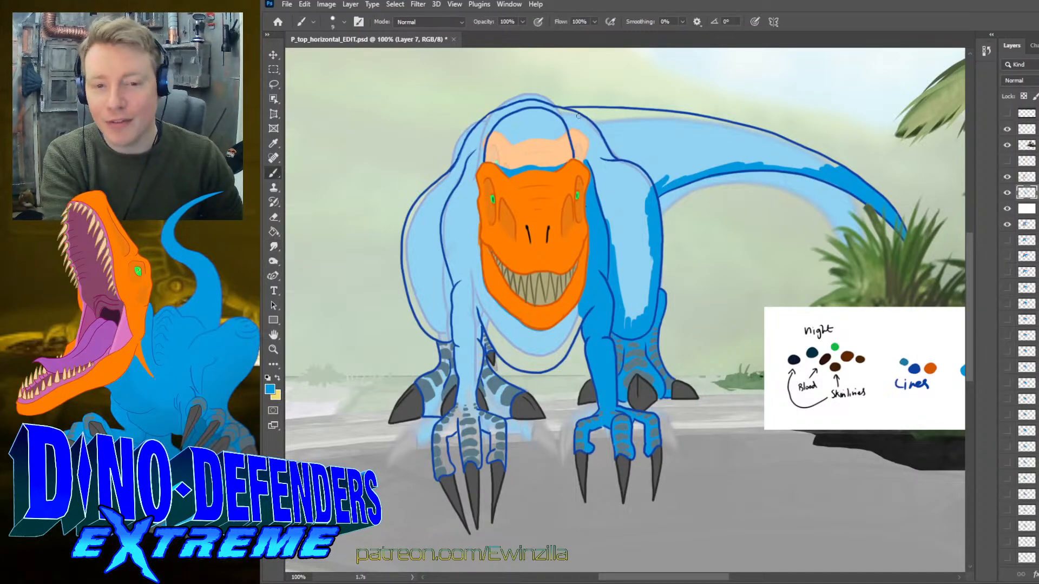
mouse_move(590, 113)
left_mouse_down()
mouse_move(567, 113)
mouse_move(726, 125)
left_mouse_up()
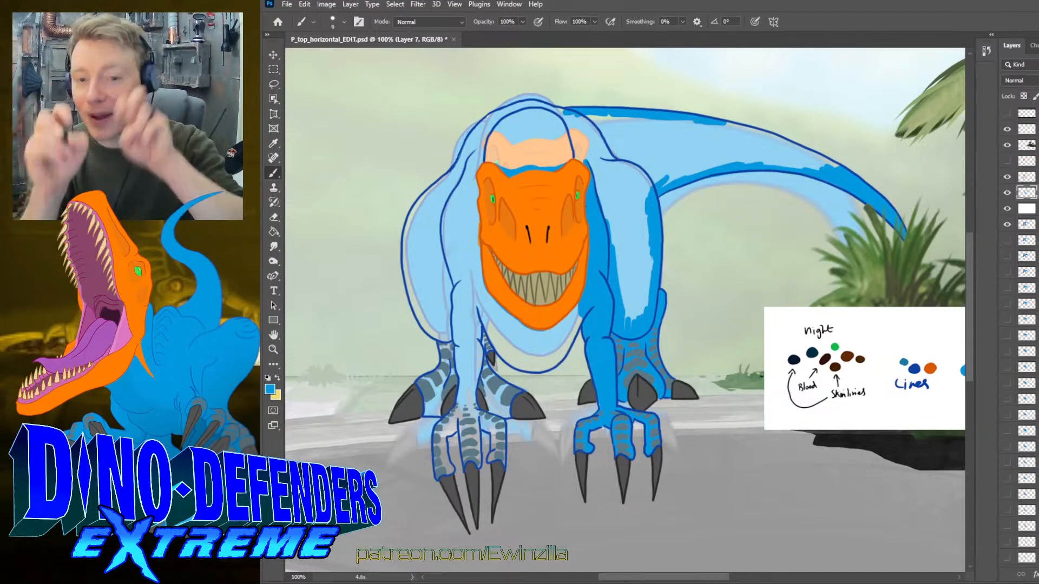
left_click_drag(744, 129, 835, 165)
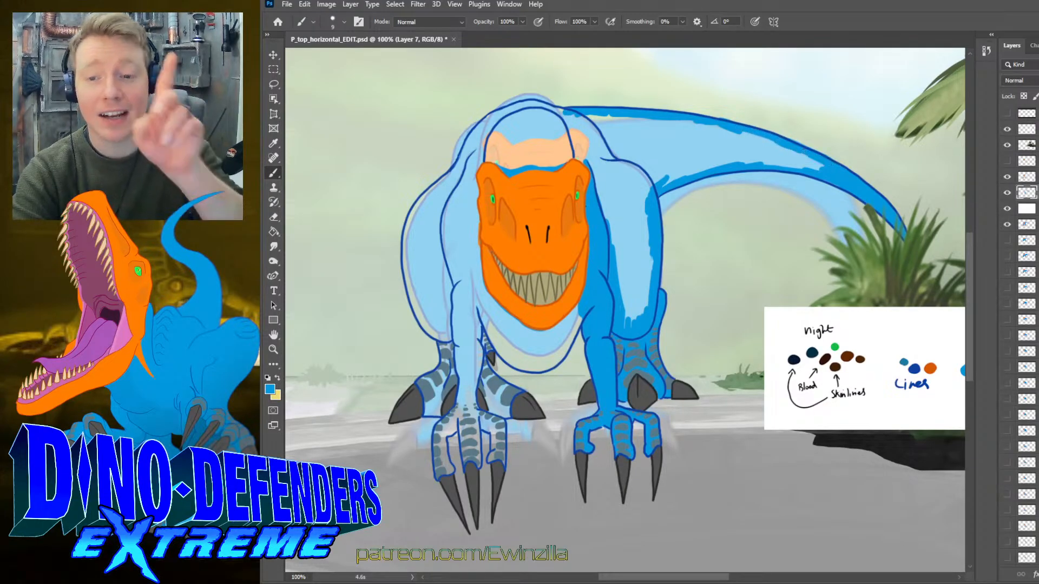
left_click(274, 247)
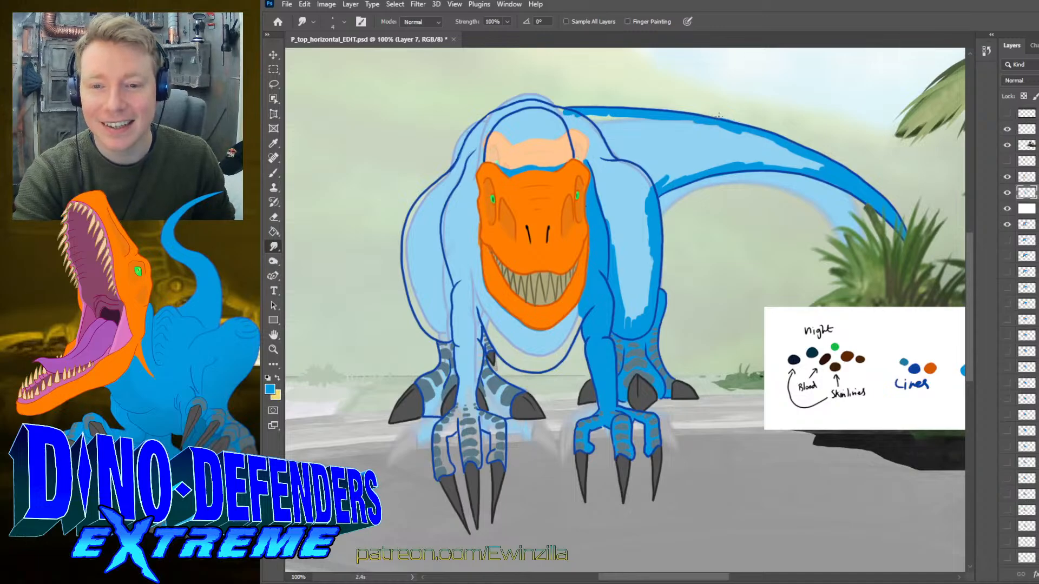
key("b")
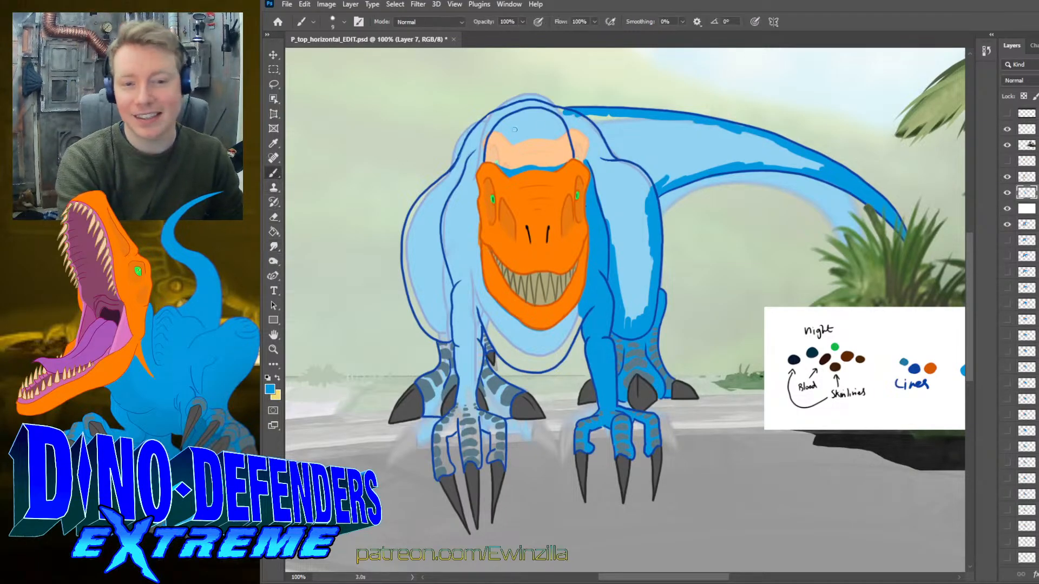
mouse_move(590, 113)
left_mouse_down()
mouse_move(730, 132)
mouse_move(817, 165)
mouse_move(749, 136)
left_mouse_up()
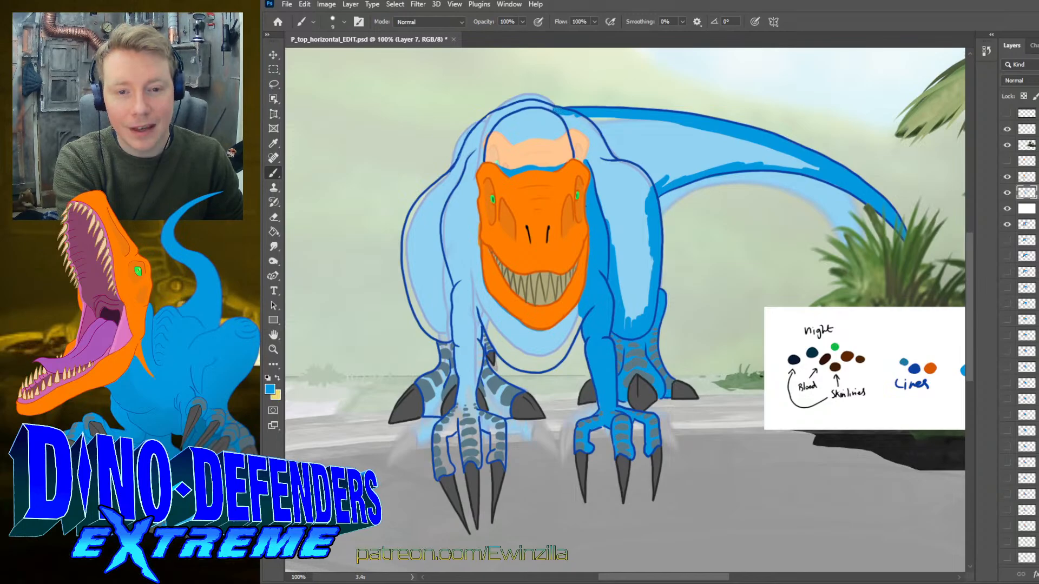
- Paint the back and far thigh edges bright blue, plus the front leg and hind foot farther from the bushes
mouse_move(534, 103)
left_mouse_down()
mouse_move(472, 135)
mouse_move(456, 173)
mouse_move(495, 124)
mouse_move(525, 111)
mouse_move(591, 115)
mouse_move(534, 116)
mouse_move(475, 147)
mouse_move(483, 162)
mouse_move(469, 188)
mouse_move(438, 216)
mouse_move(461, 169)
mouse_move(427, 195)
mouse_move(476, 151)
mouse_move(407, 223)
mouse_move(413, 210)
mouse_move(406, 277)
mouse_move(408, 231)
mouse_move(422, 321)
mouse_move(457, 357)
mouse_move(490, 338)
mouse_move(482, 320)
left_mouse_up()
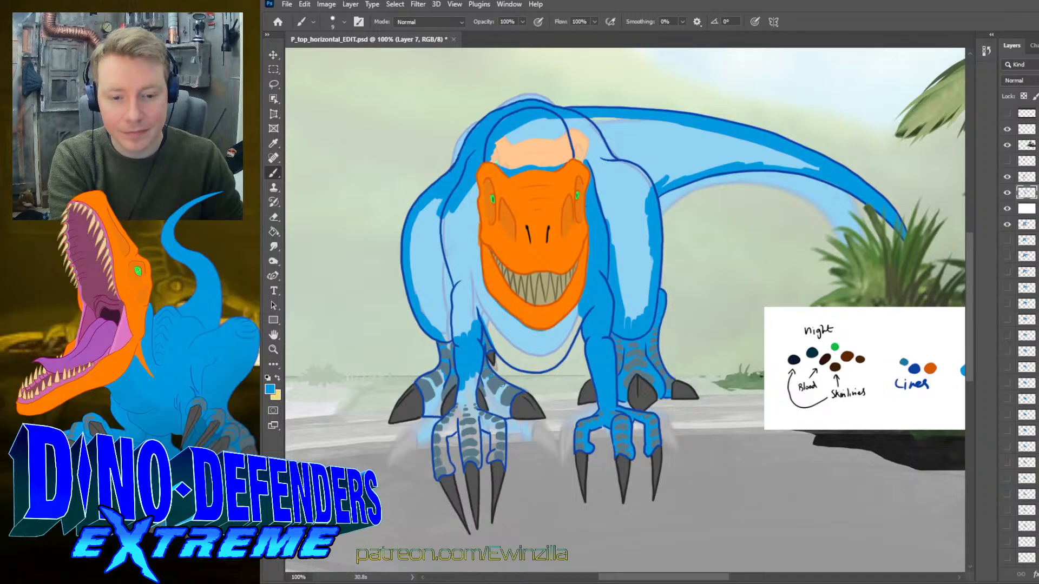
mouse_move(508, 412)
left_mouse_down()
mouse_move(495, 395)
mouse_move(487, 403)
mouse_move(483, 374)
left_mouse_up()
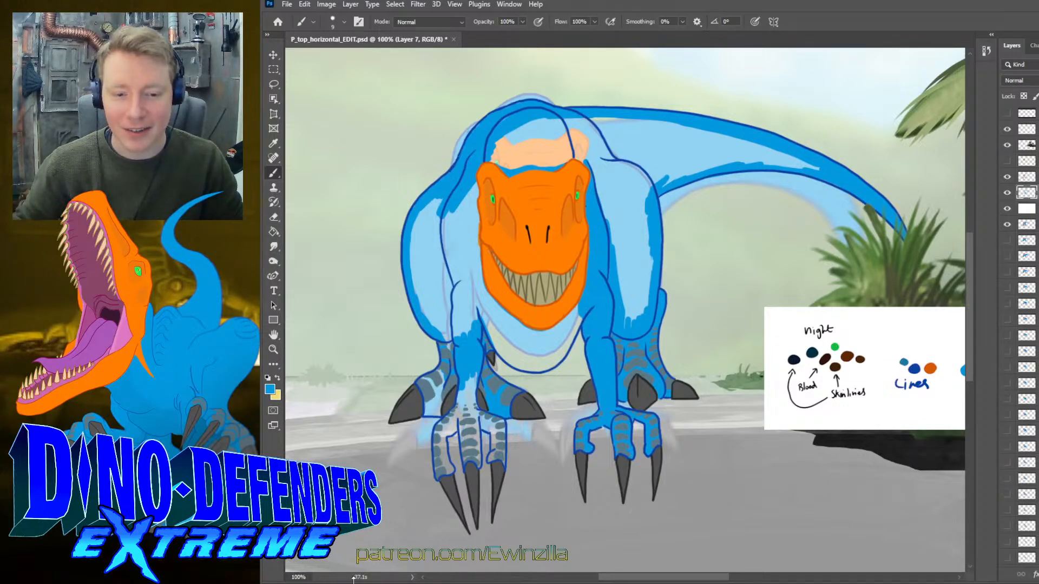
mouse_move(477, 373)
left_mouse_down()
mouse_move(465, 411)
mouse_move(464, 368)
mouse_move(422, 381)
mouse_move(432, 395)
mouse_move(424, 413)
mouse_move(476, 411)
mouse_move(439, 428)
mouse_move(449, 434)
mouse_move(462, 411)
mouse_move(468, 468)
mouse_move(478, 435)
left_mouse_up()
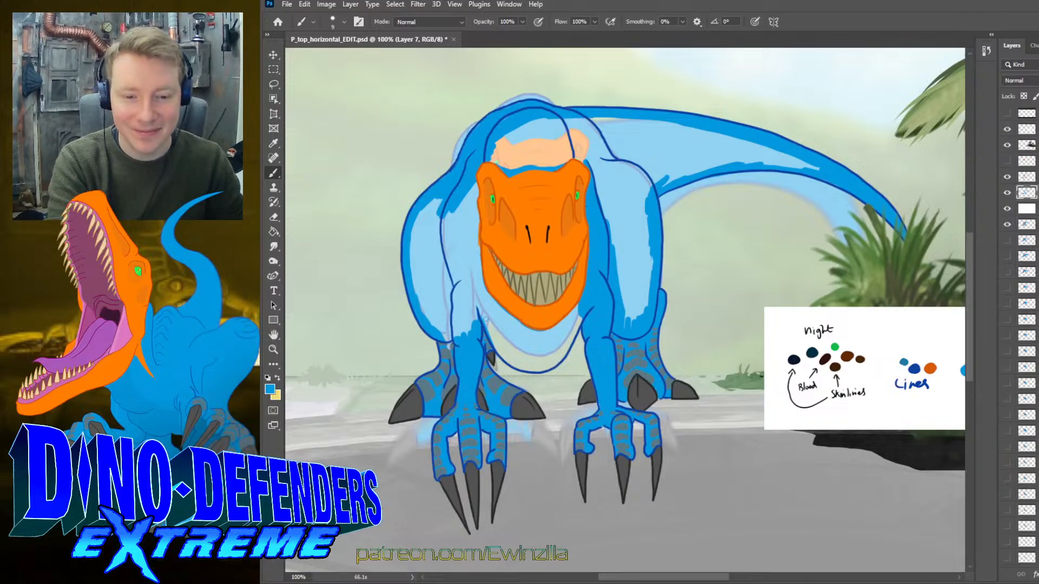
- Fill the chest, the shoulder and the thigh farther from the bushes with bright blue brush strokes
mouse_move(486, 320)
left_mouse_down()
mouse_move(519, 363)
mouse_move(539, 358)
mouse_move(519, 365)
mouse_move(555, 361)
mouse_move(578, 326)
mouse_move(543, 361)
mouse_move(551, 324)
mouse_move(533, 340)
mouse_move(464, 310)
mouse_move(498, 368)
mouse_move(521, 353)
mouse_move(480, 289)
mouse_move(532, 336)
left_mouse_up()
left_click_drag(480, 285, 475, 195)
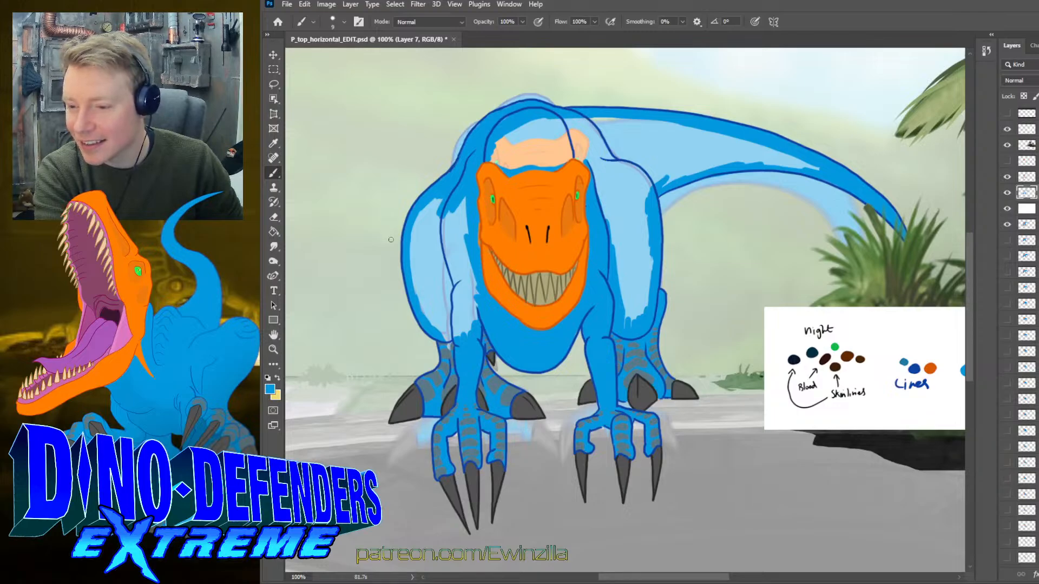
mouse_move(439, 202)
left_mouse_down()
mouse_move(416, 239)
mouse_move(432, 197)
mouse_move(425, 243)
mouse_move(450, 214)
mouse_move(460, 260)
mouse_move(467, 248)
mouse_move(475, 292)
mouse_move(457, 333)
mouse_move(448, 246)
mouse_move(456, 322)
left_mouse_up()
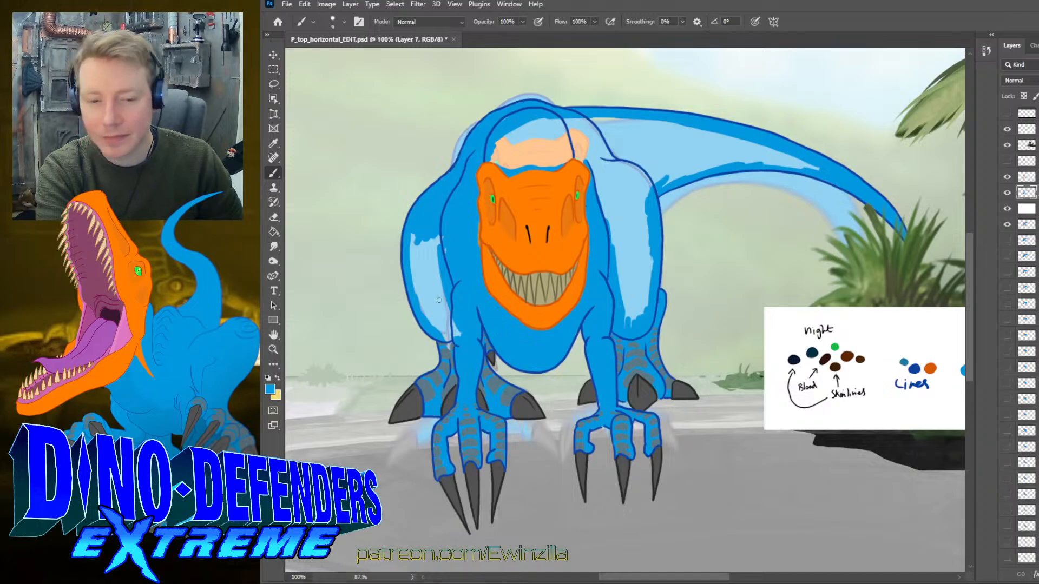
mouse_move(449, 313)
left_mouse_down()
mouse_move(441, 244)
mouse_move(433, 324)
mouse_move(414, 239)
mouse_move(413, 268)
left_mouse_up()
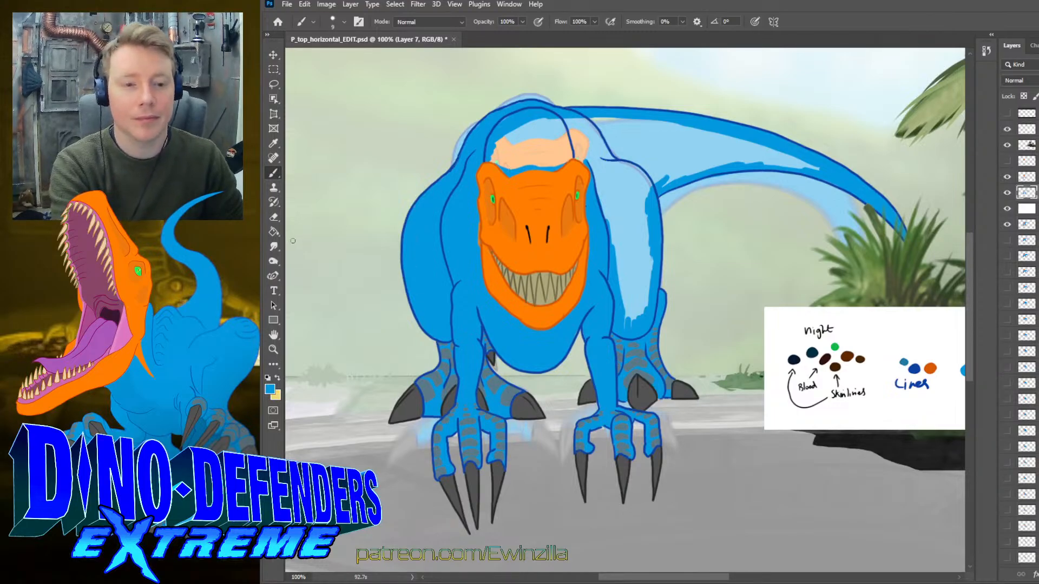
- Bucket-fill the enclosed gaps on the back, tail and near thigh with bright blue and brush over the remaining seams
key("g")
left_click(550, 169)
key("b")
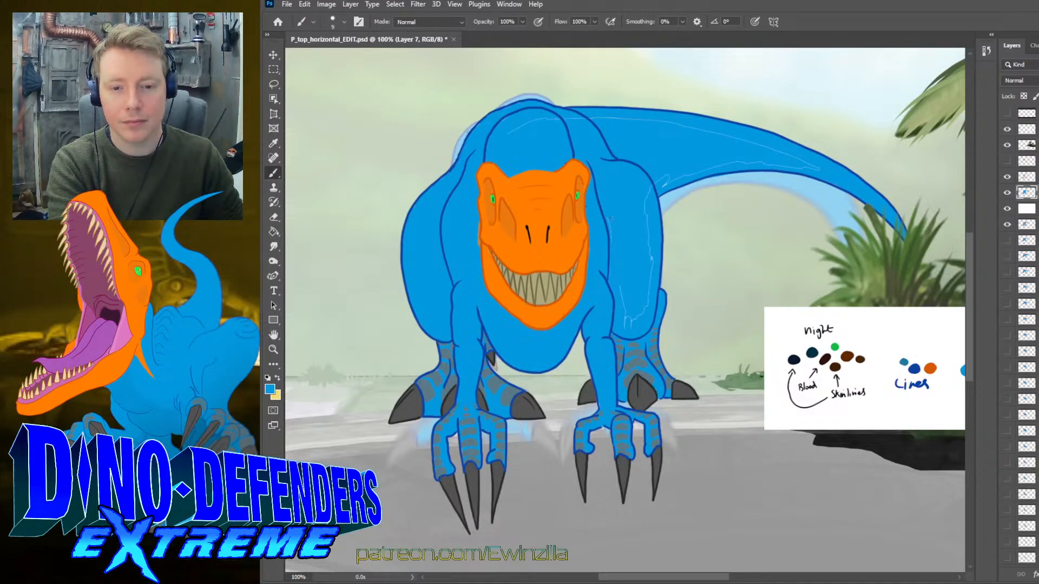
left_click_drag(643, 313, 648, 221)
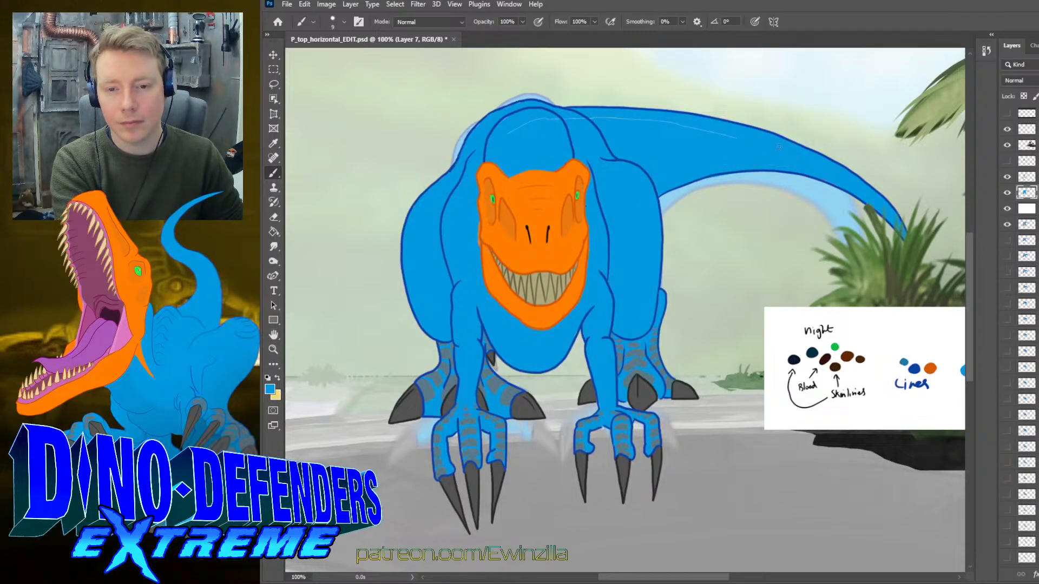
left_click_drag(651, 122, 590, 117)
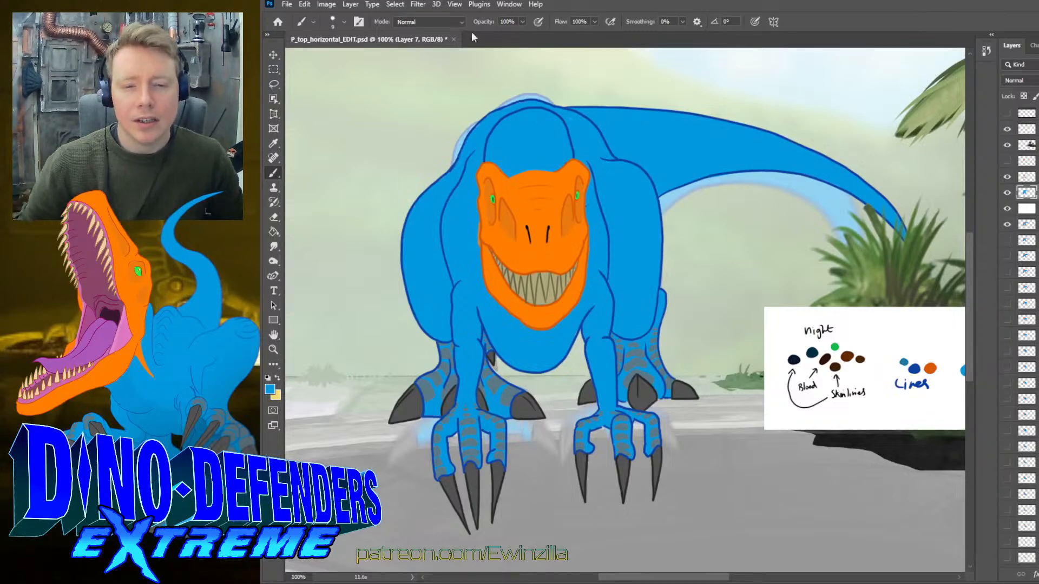
- Merge the blue paint layer into dinosaur frame M26 and blur the lasso-selected tail, clearing the selection
left_click(1027, 192, "ctrl")
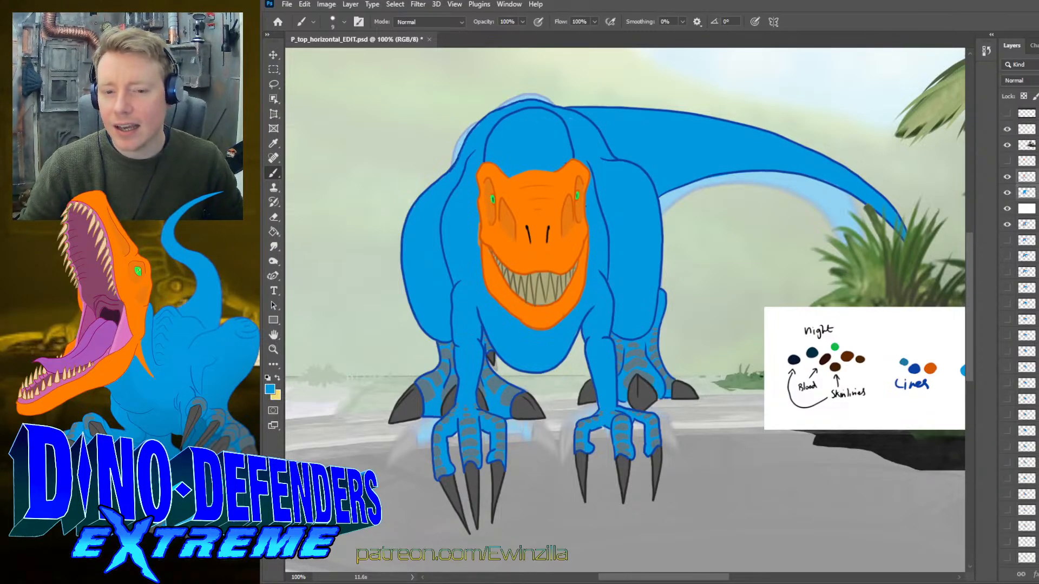
left_click(1027, 176)
left_click(273, 84)
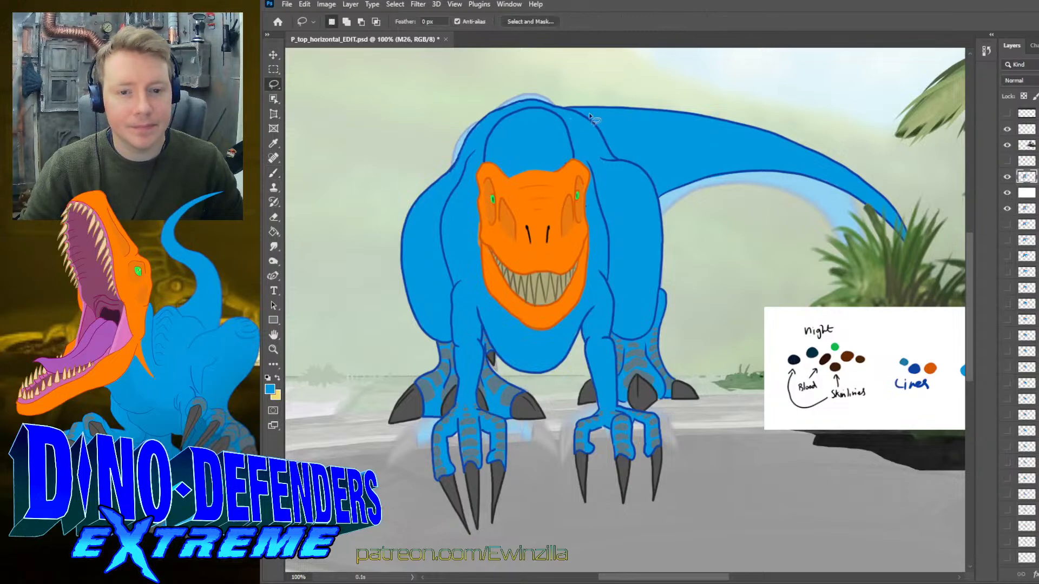
mouse_move(563, 106)
left_mouse_down()
mouse_move(625, 137)
mouse_move(661, 202)
mouse_move(765, 247)
mouse_move(947, 276)
mouse_move(592, 72)
left_mouse_up()
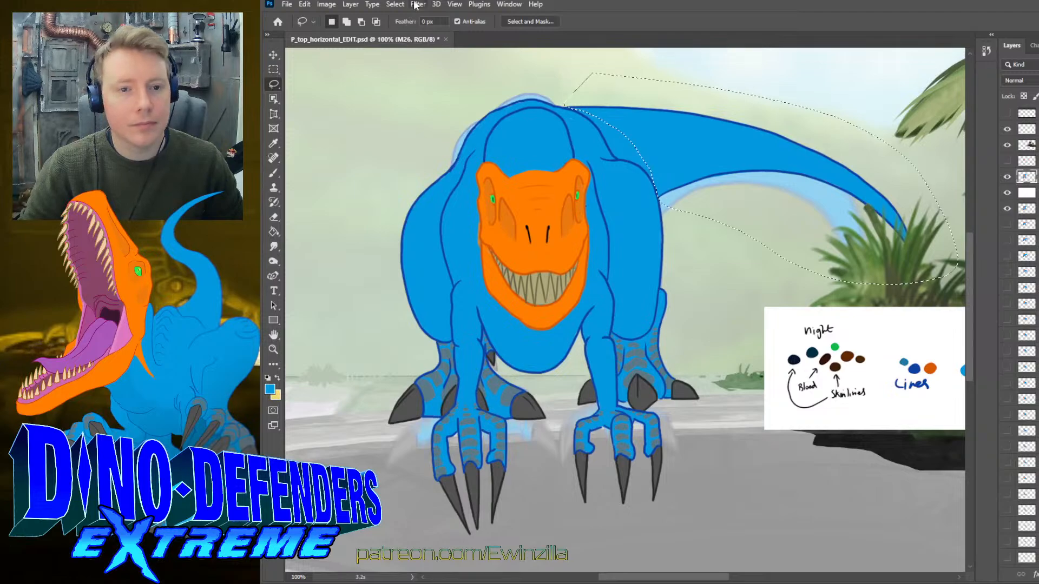
key("space")
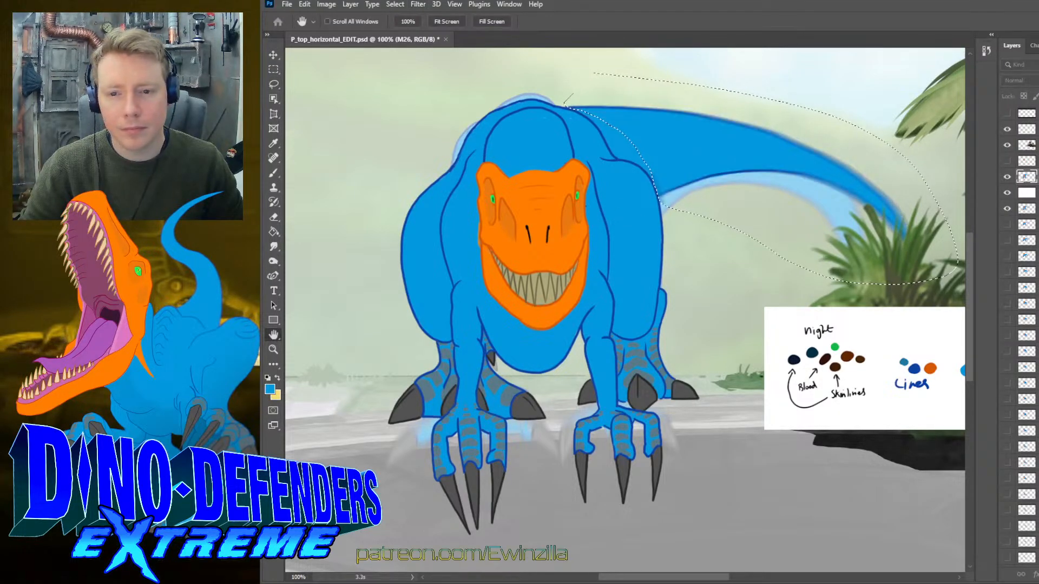
key("ctrl+d")
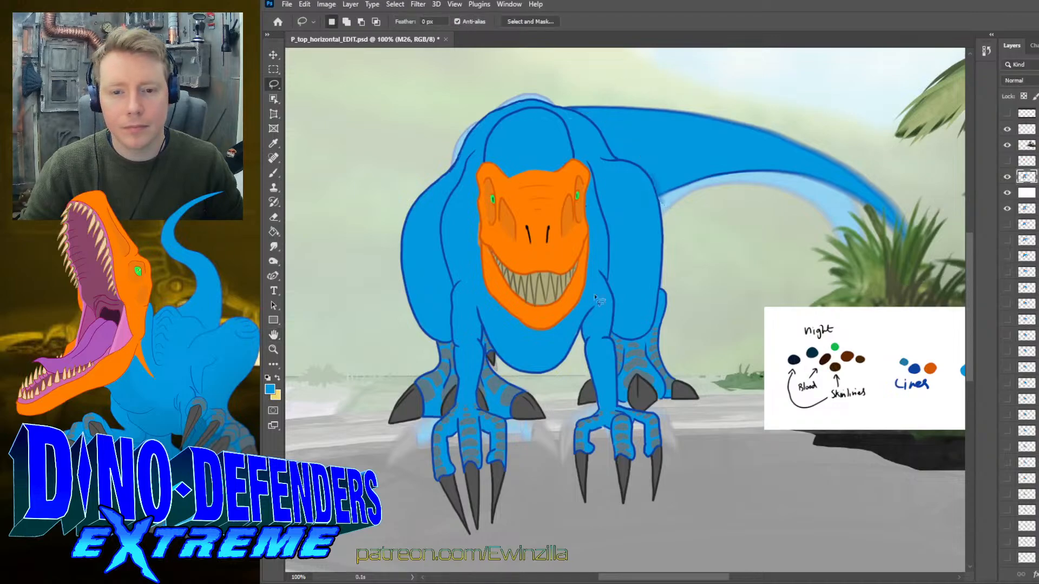
- Soften the thigh outline beside the tail with the Blur tool and touch up their junction with the Smudge tool
left_click(274, 246)
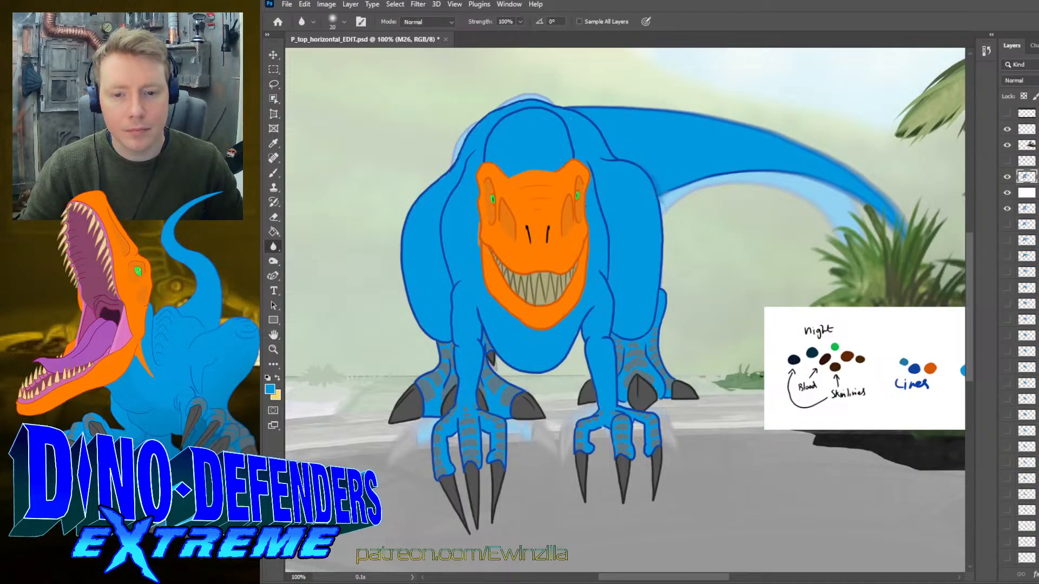
mouse_move(662, 217)
left_mouse_down()
mouse_move(661, 253)
mouse_move(663, 212)
left_mouse_up()
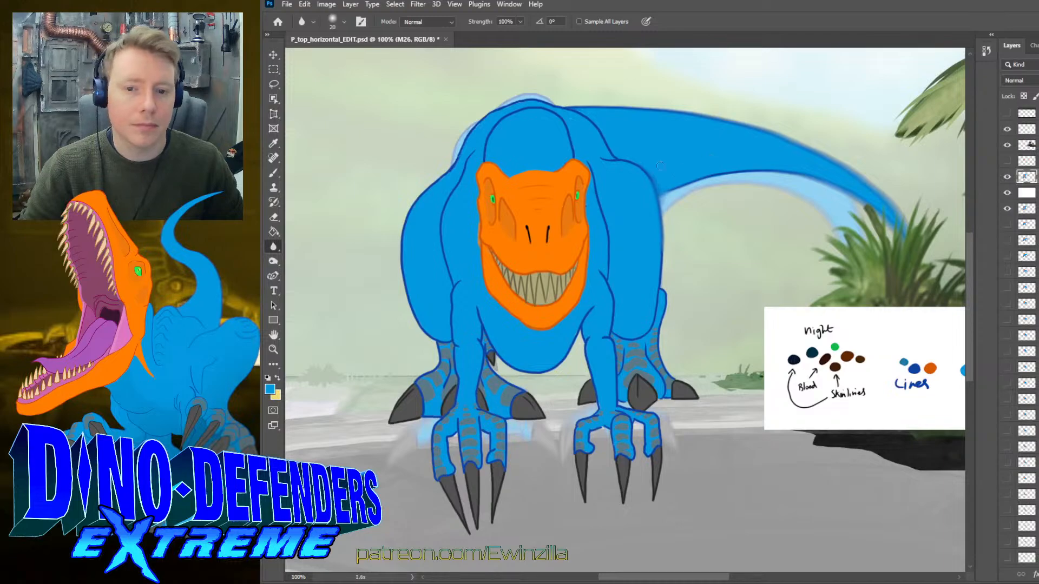
left_click_drag(660, 166, 639, 163)
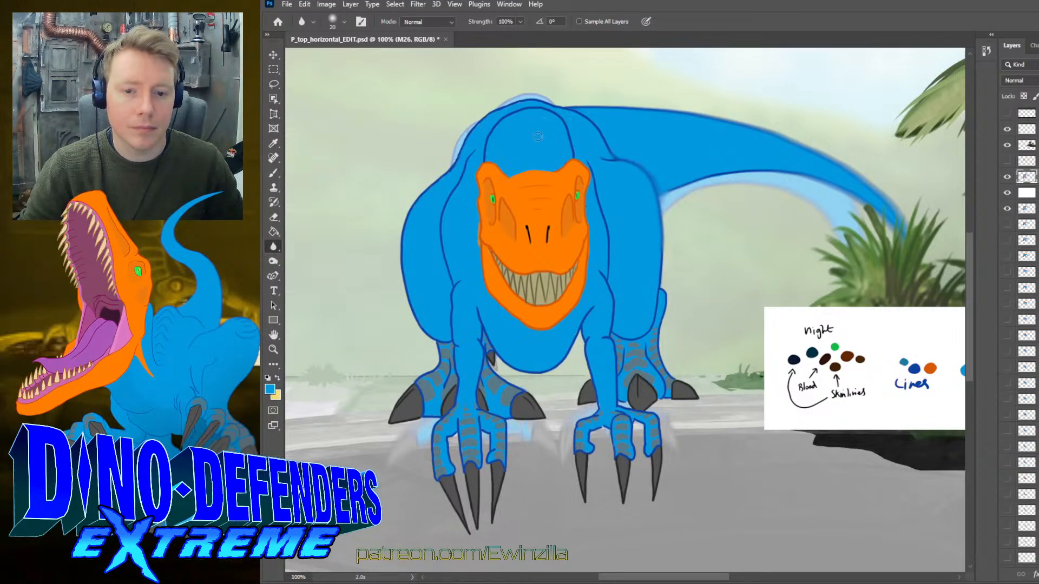
left_click_drag(662, 214, 662, 249)
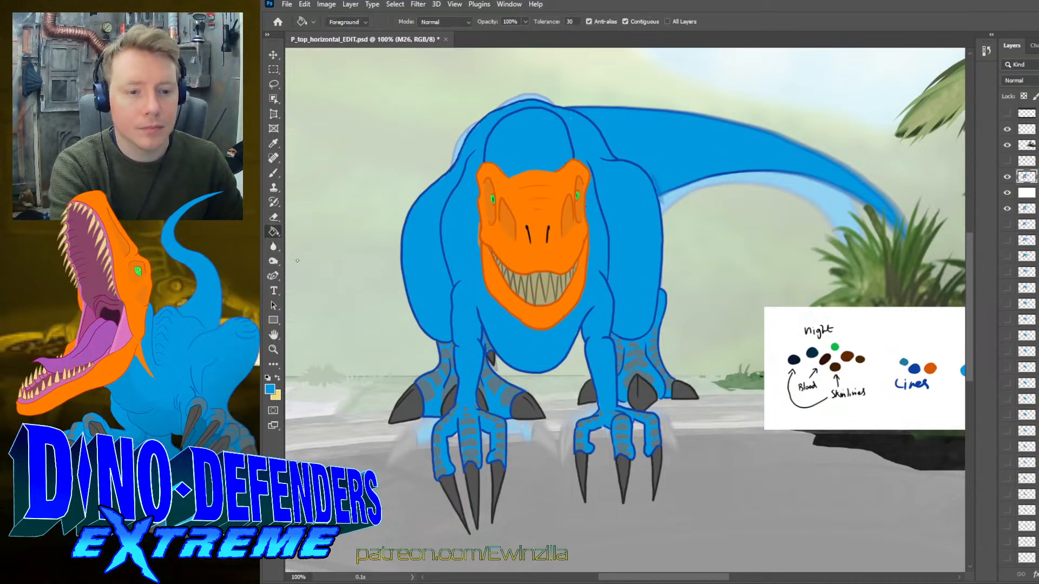
key("shift+r")
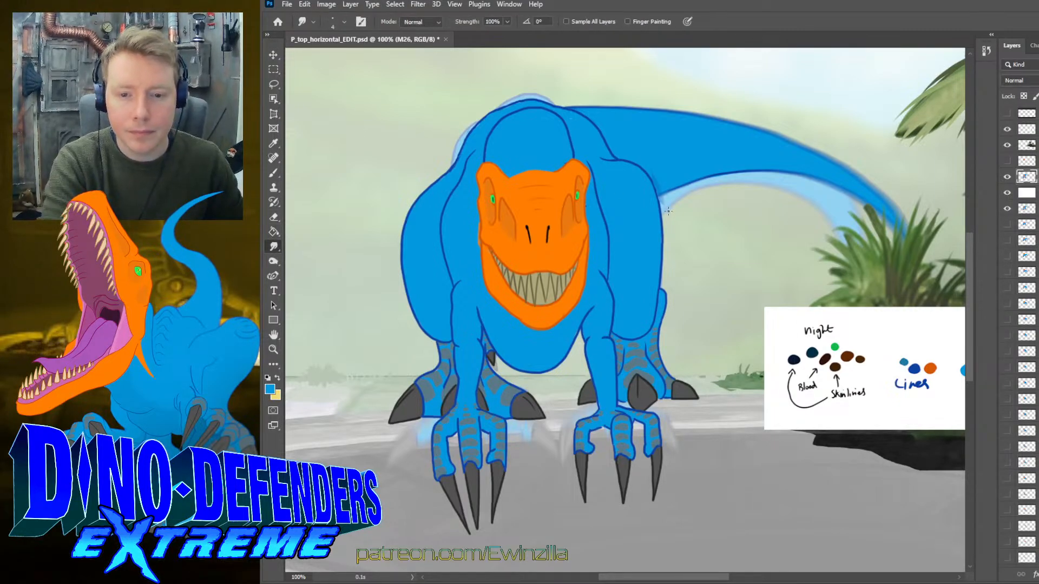
left_click_drag(662, 203, 661, 201)
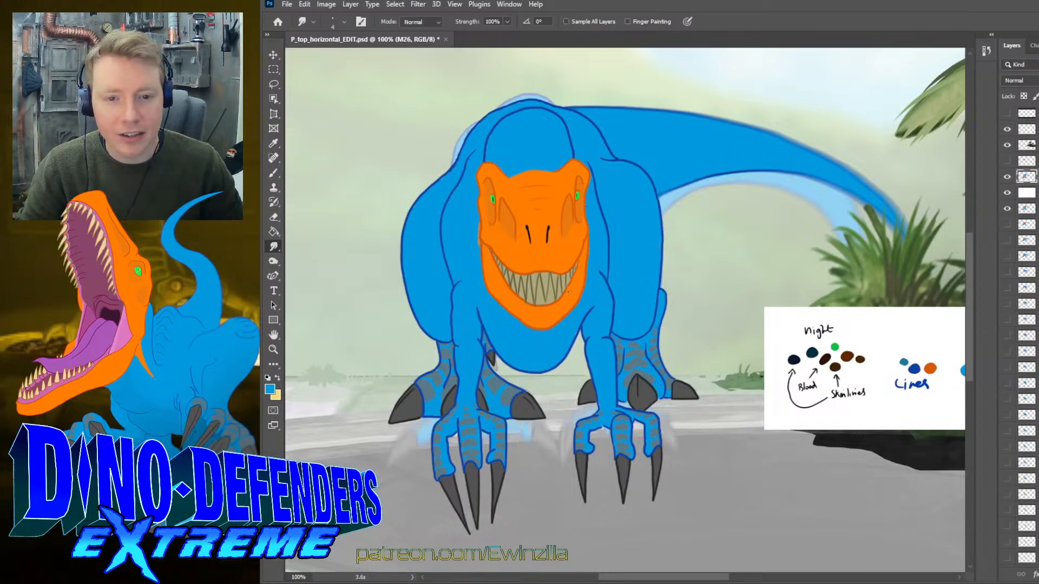
- Move the finished M26 layer beneath the translucent white overlay layer
left_click(271, 351)
left_click(603, 20)
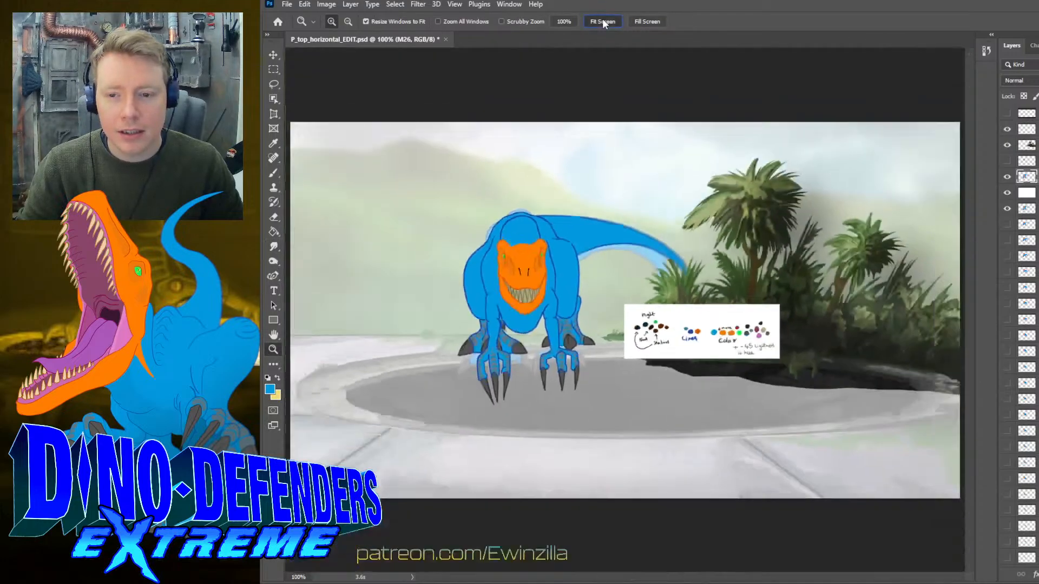
left_click(1008, 177)
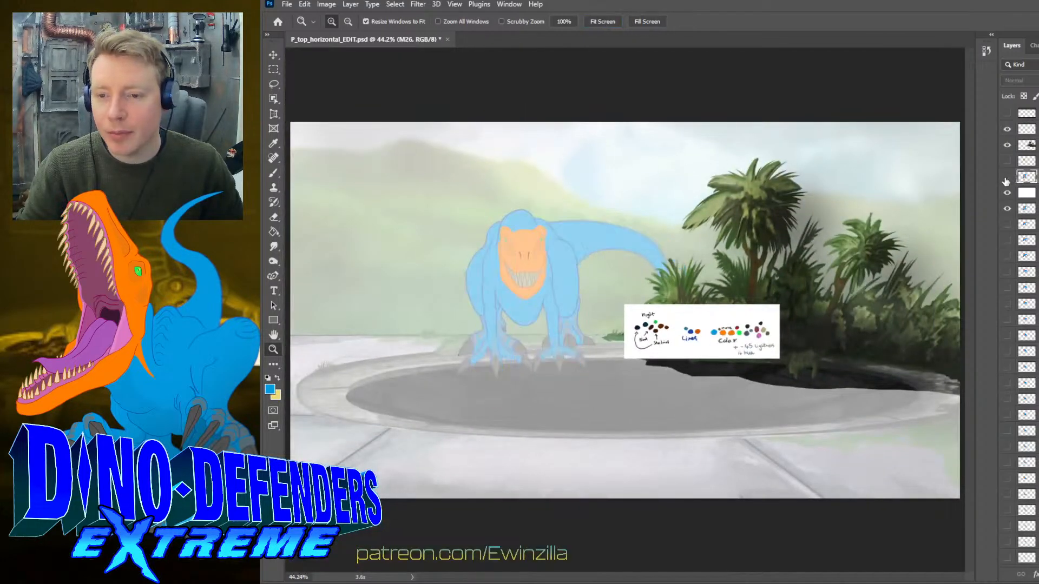
left_click(1008, 177)
left_click_drag(1018, 178, 1012, 208)
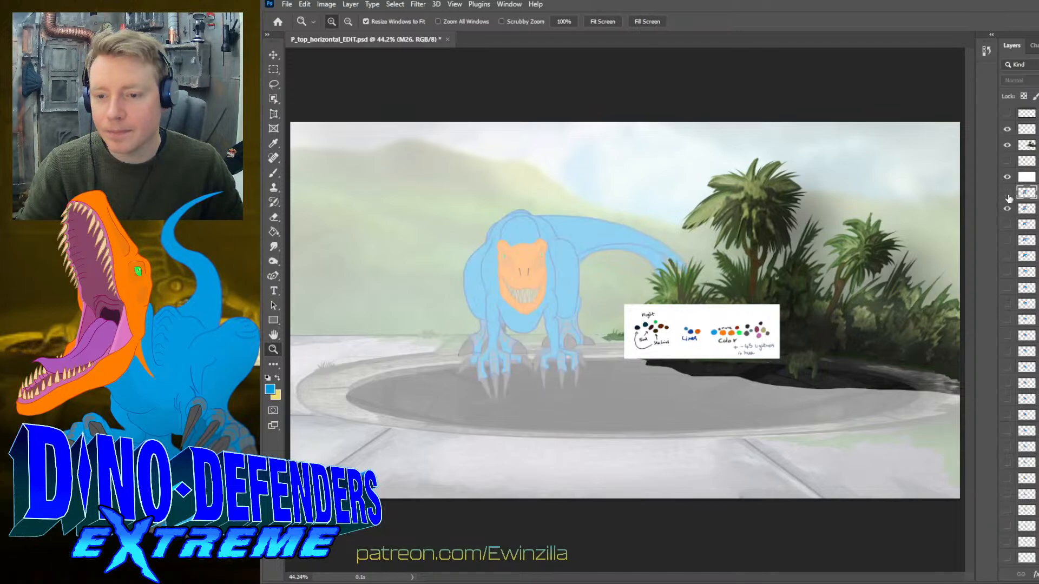
- Compare M26 with the preceding dinosaur frames by toggling their visibility, leaving only M26 shown
left_click(1007, 193)
left_click(1007, 192)
left_click(1007, 193)
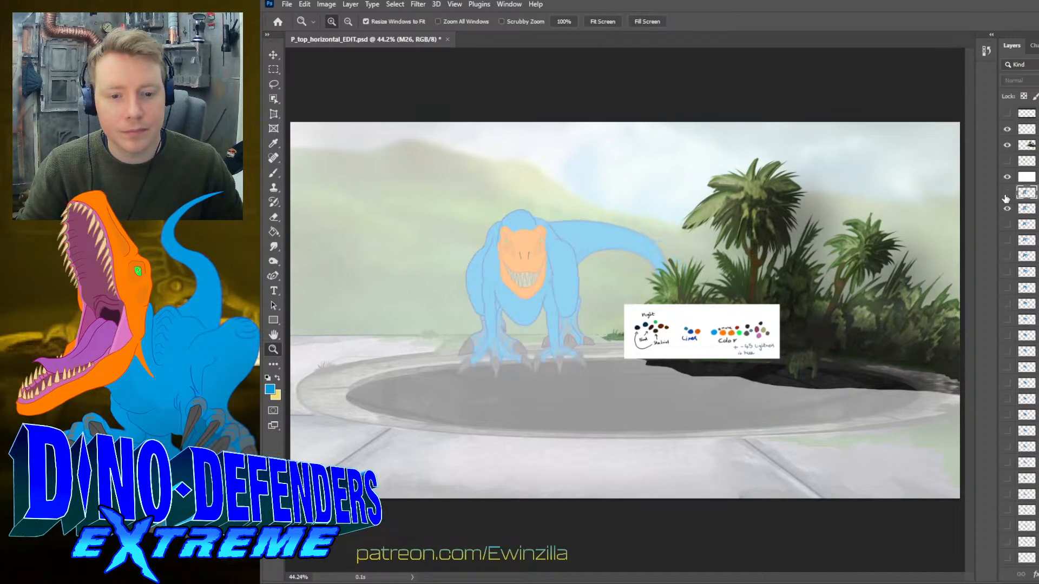
left_click(1008, 208)
left_click(1007, 225)
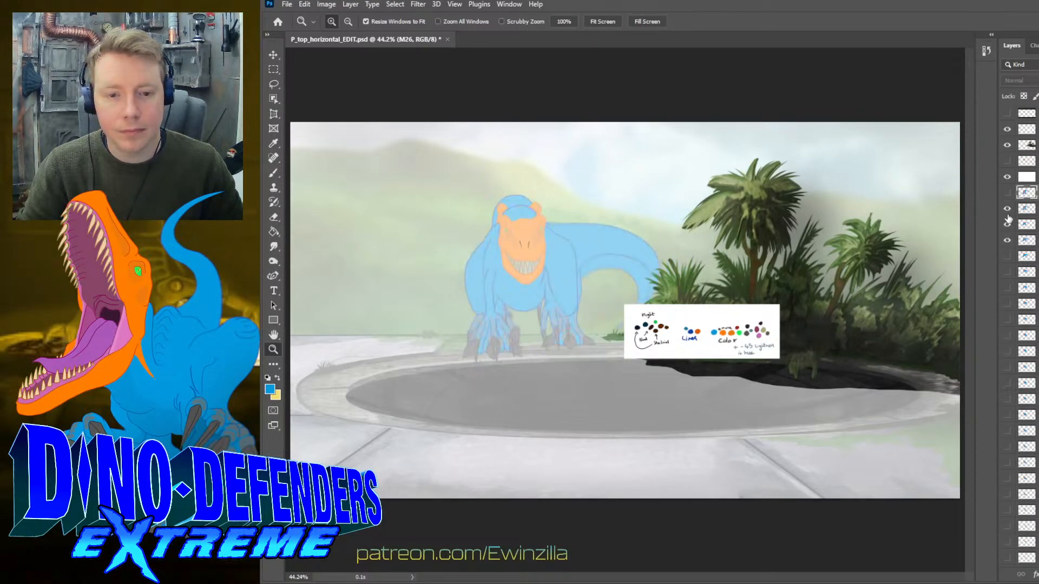
left_click(1007, 208)
left_click(1007, 208)
left_click(1007, 208)
left_click(1007, 193)
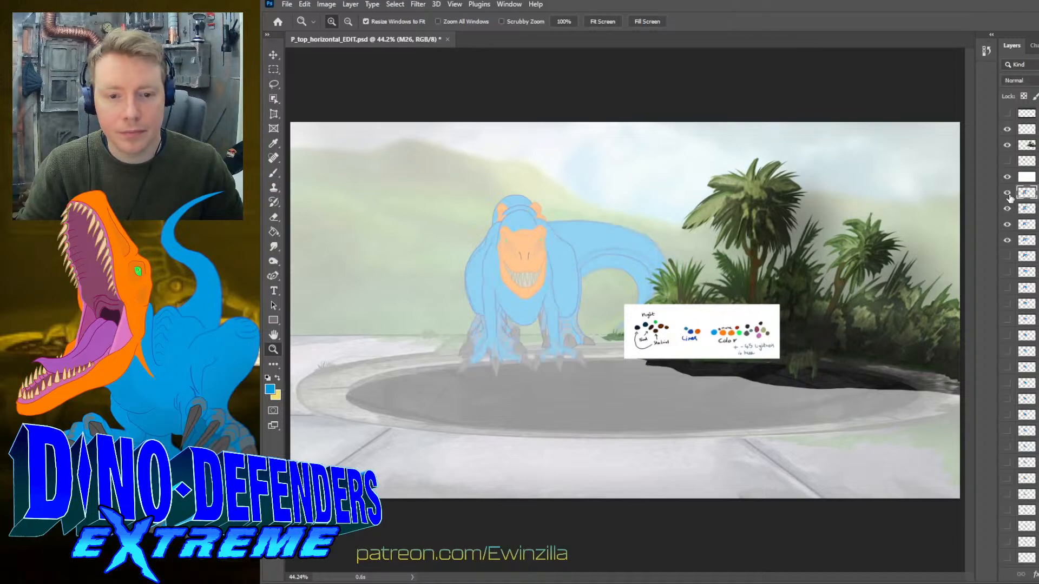
left_click(1007, 209)
left_click(1007, 224)
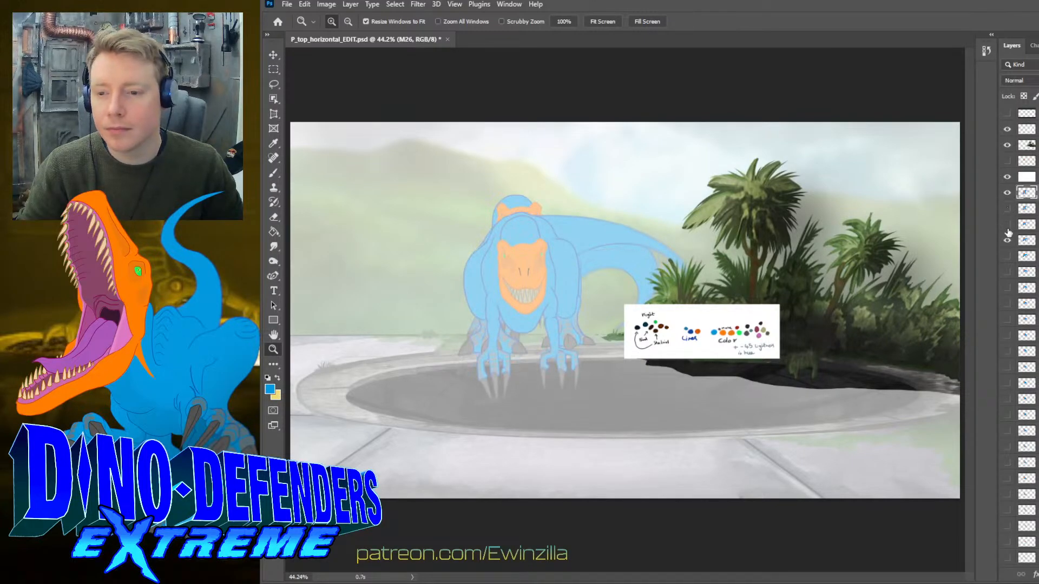
left_click(1007, 240)
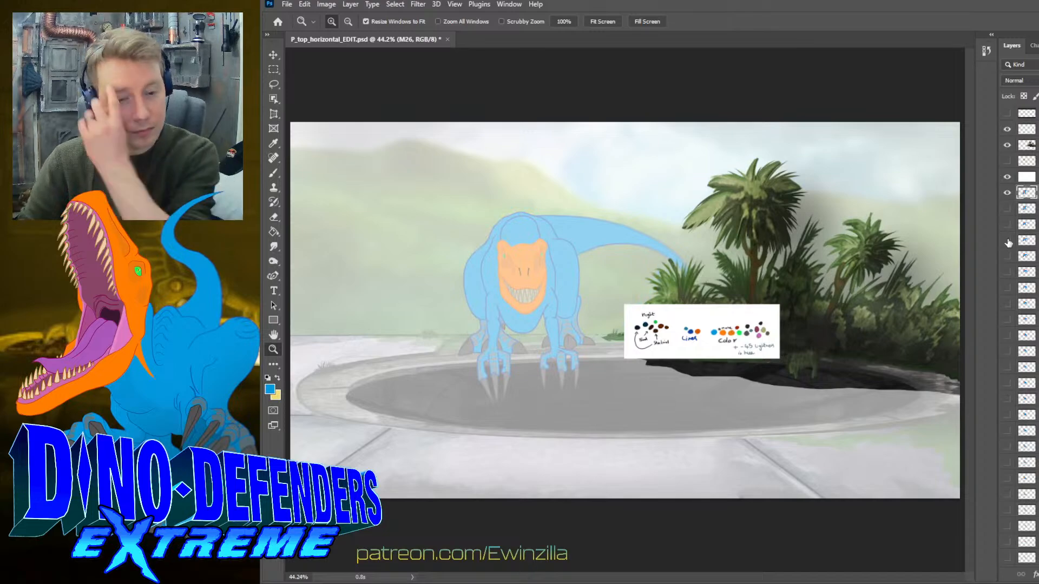
- Hide the white overlay and the colour palette reference to view M26 against the full-colour background
left_click(1007, 178)
left_click(1008, 129)
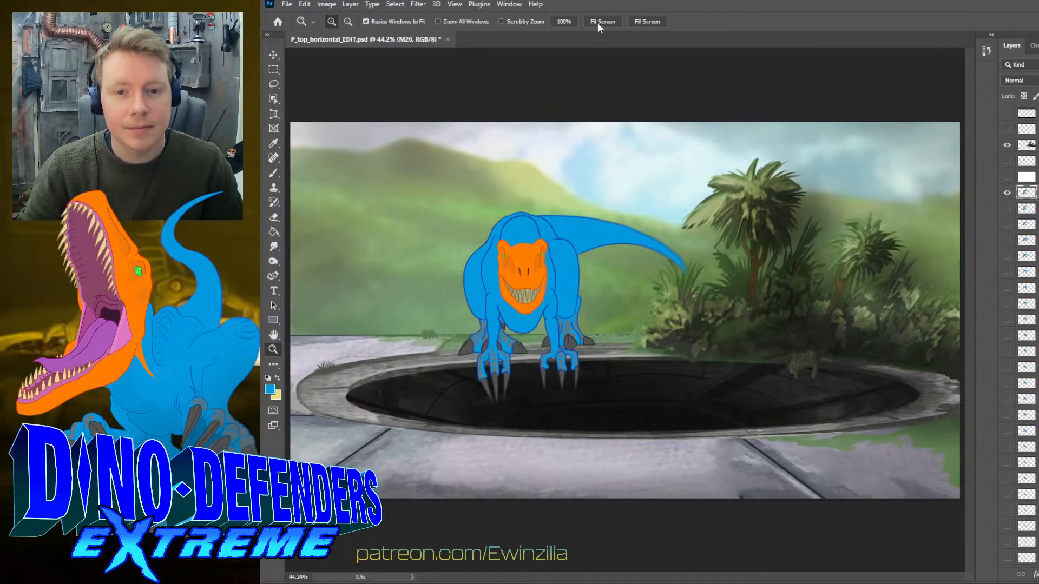
left_click(442, 184)
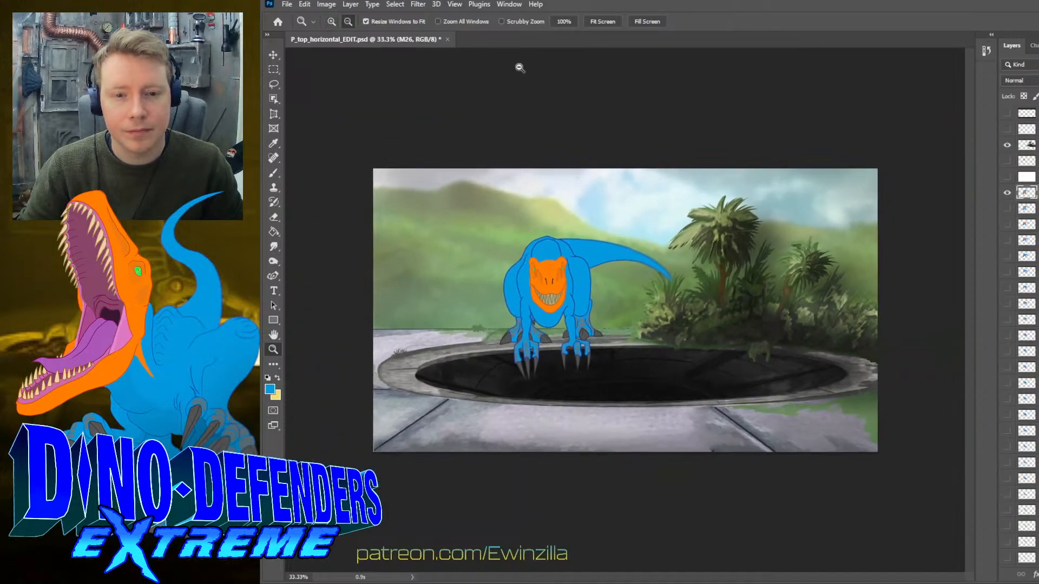
left_click(597, 21)
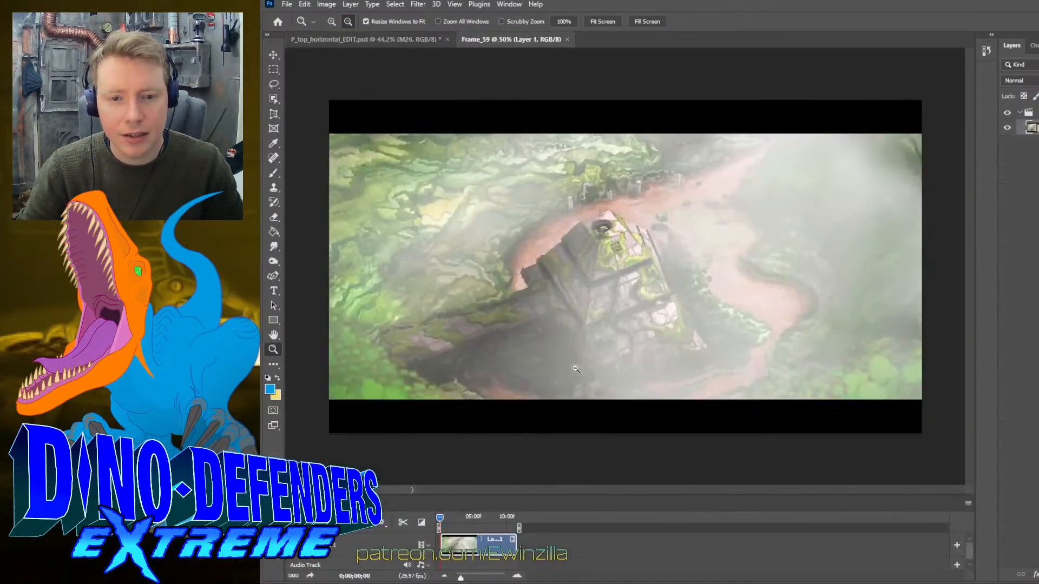
- Play the Frame_59 clip, examine its closing frames around the pyramid, and close the clip
left_click(599, 22)
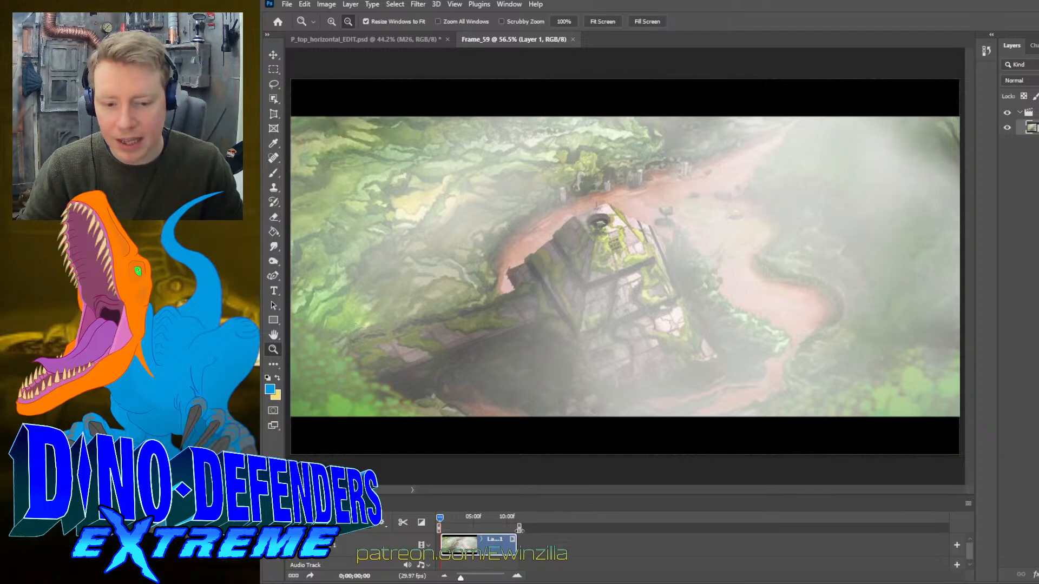
left_click_drag(459, 576, 466, 580)
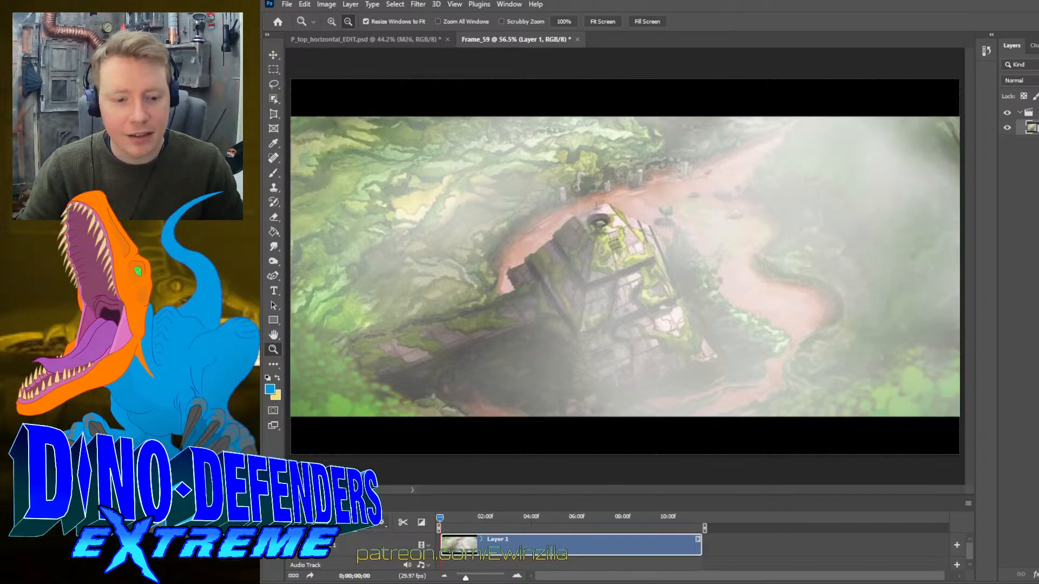
key("space")
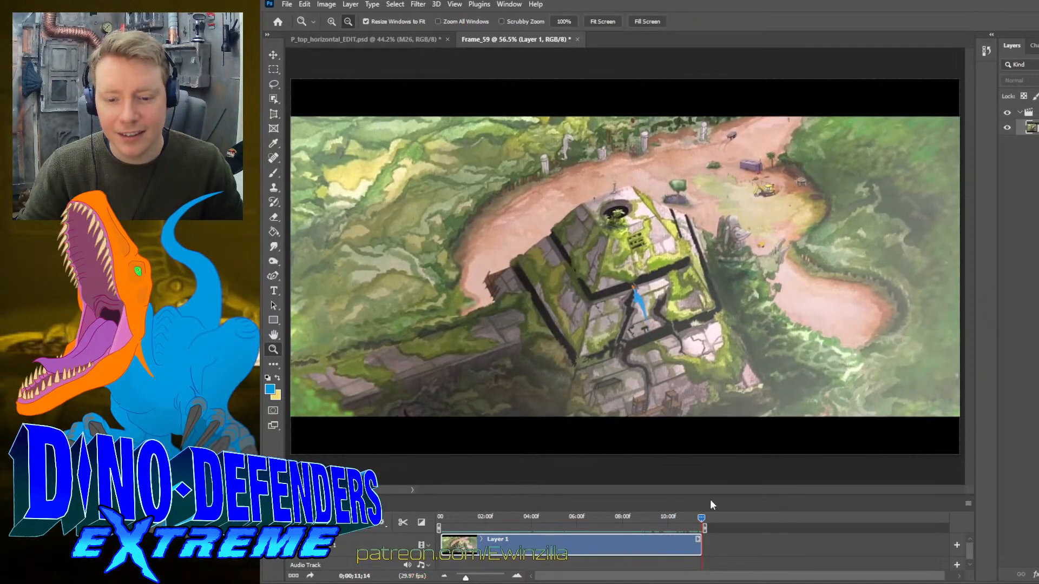
left_click_drag(702, 518, 673, 519)
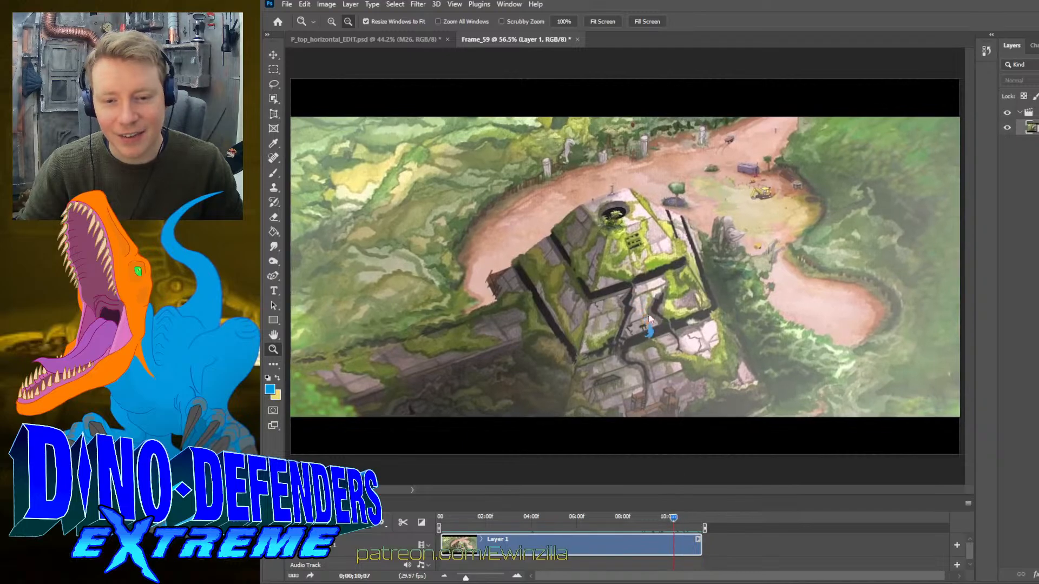
key("ctrl+minus")
left_click(676, 382)
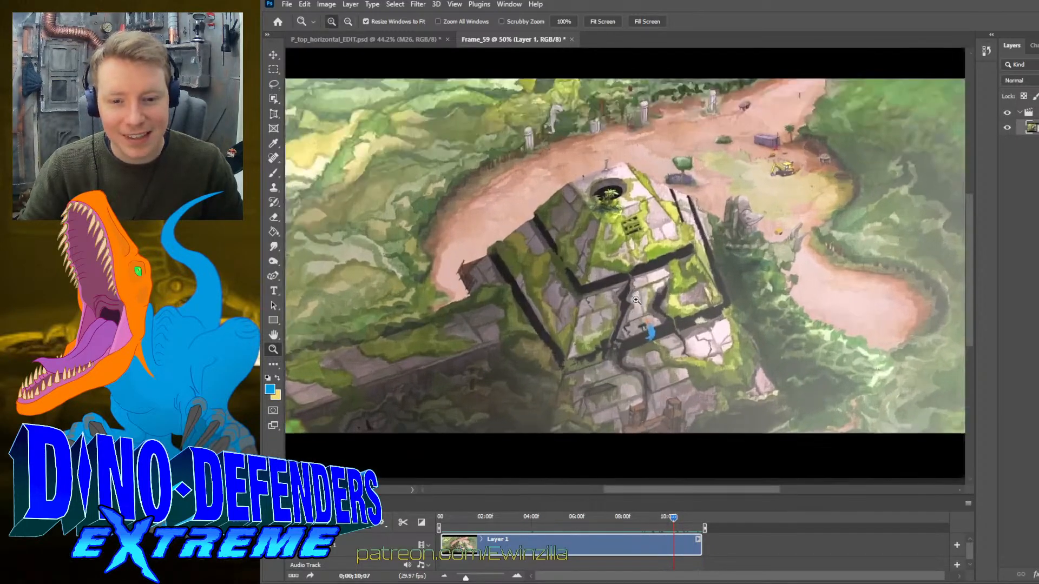
left_click(675, 383)
left_click_drag(677, 528, 712, 519)
left_click(604, 26)
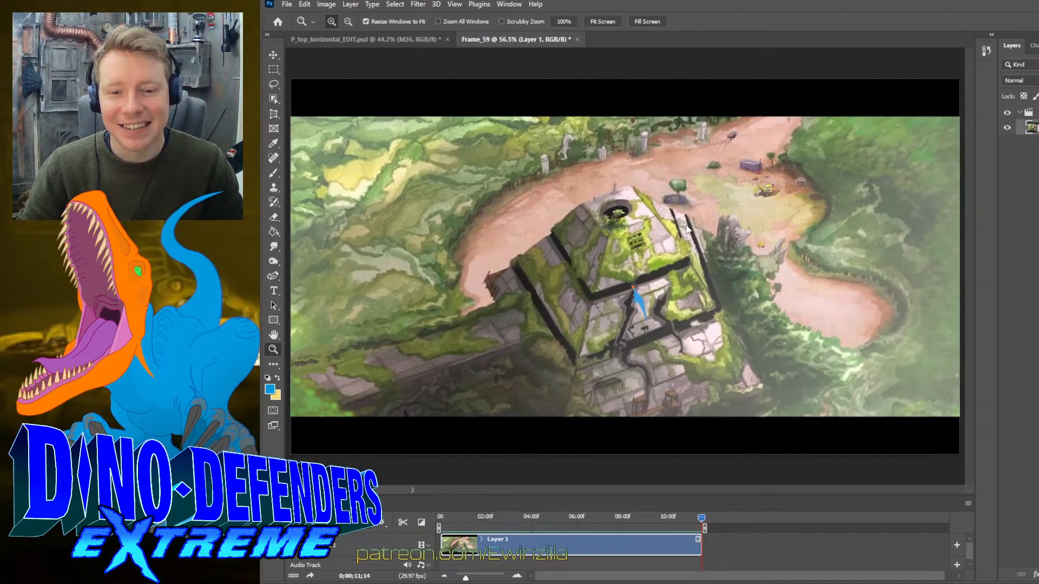
key("ctrl+w")
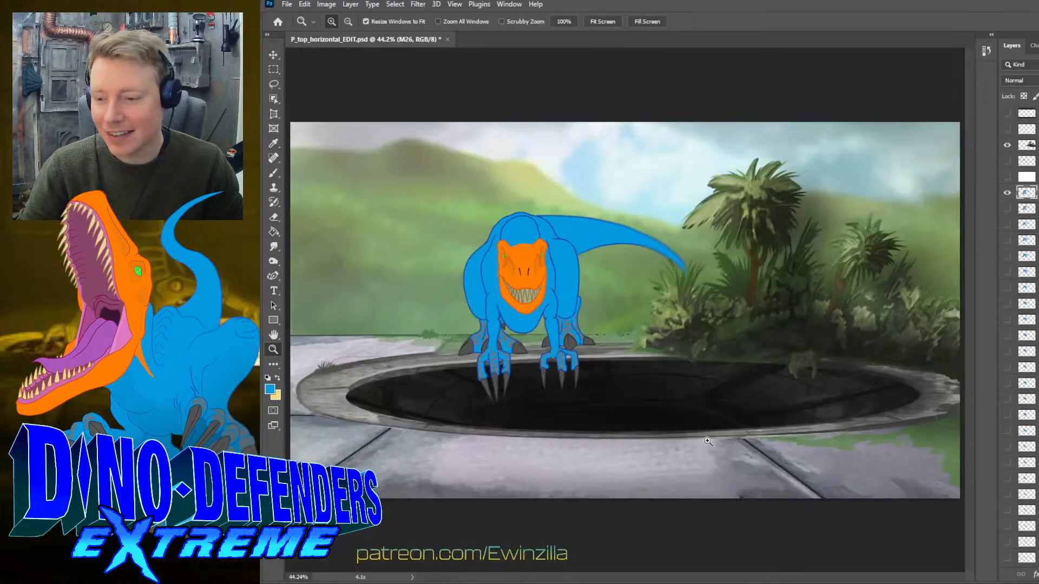
- Show the white overlay over frame M26 and make the copied orange head layer visible
left_click(1008, 193)
left_click(1008, 194)
left_click(1008, 177)
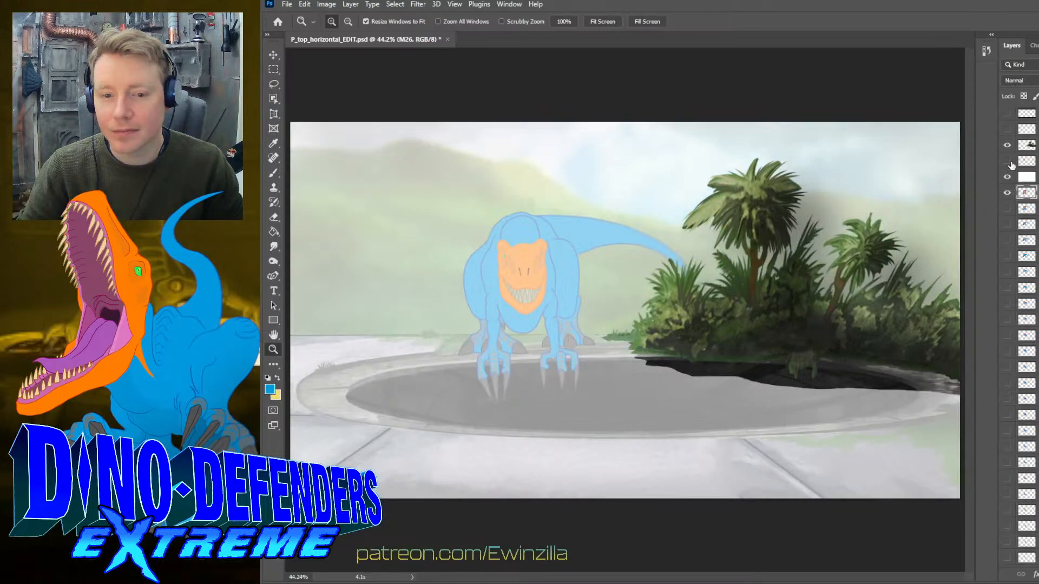
left_click(1008, 161)
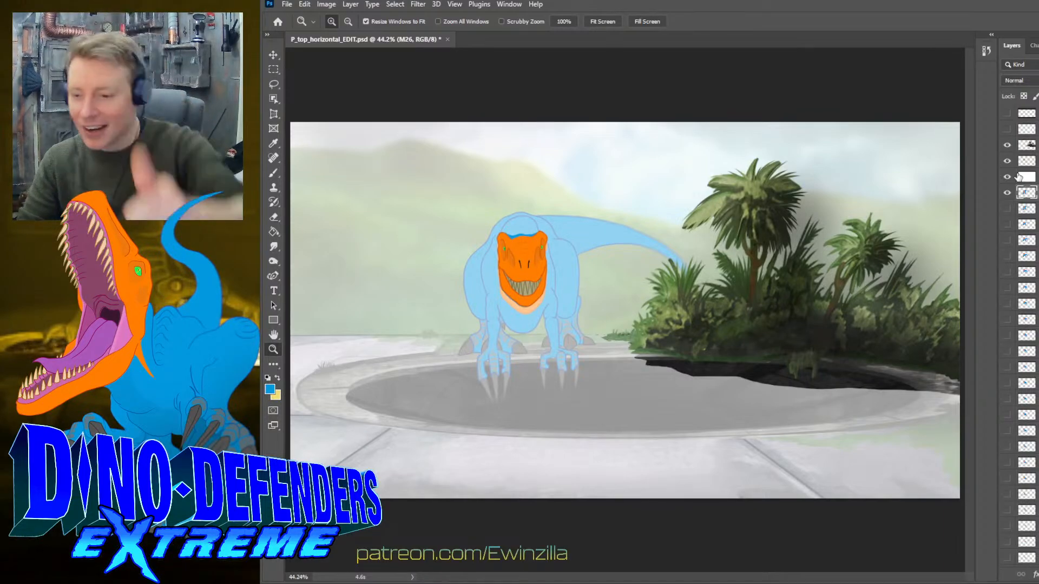
left_click(1008, 161)
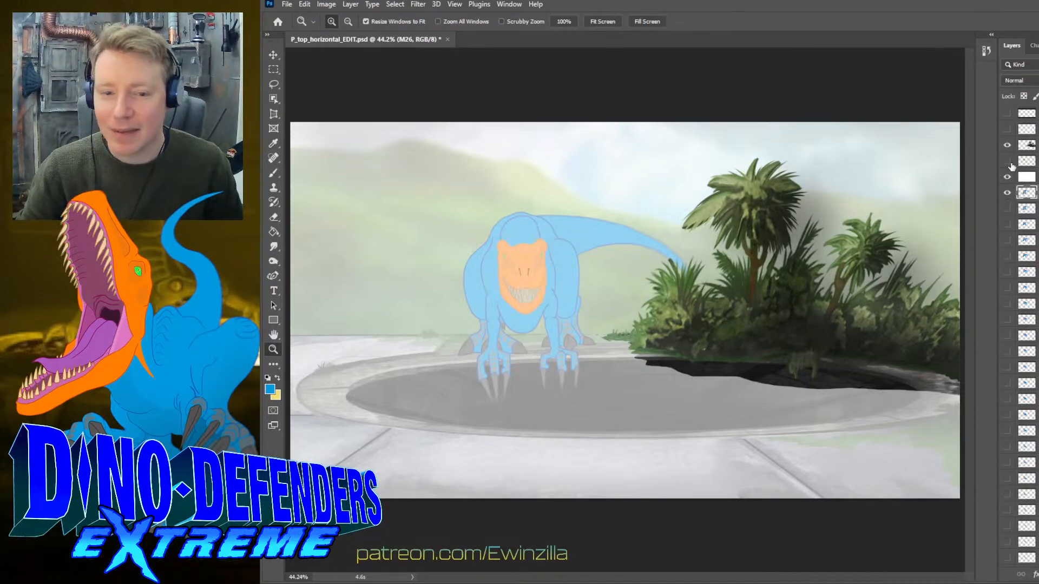
left_click(1008, 161)
- Reposition the copied orange head over the M26 head and enlarge it to about 103%
left_click(1026, 161)
left_click(503, 311)
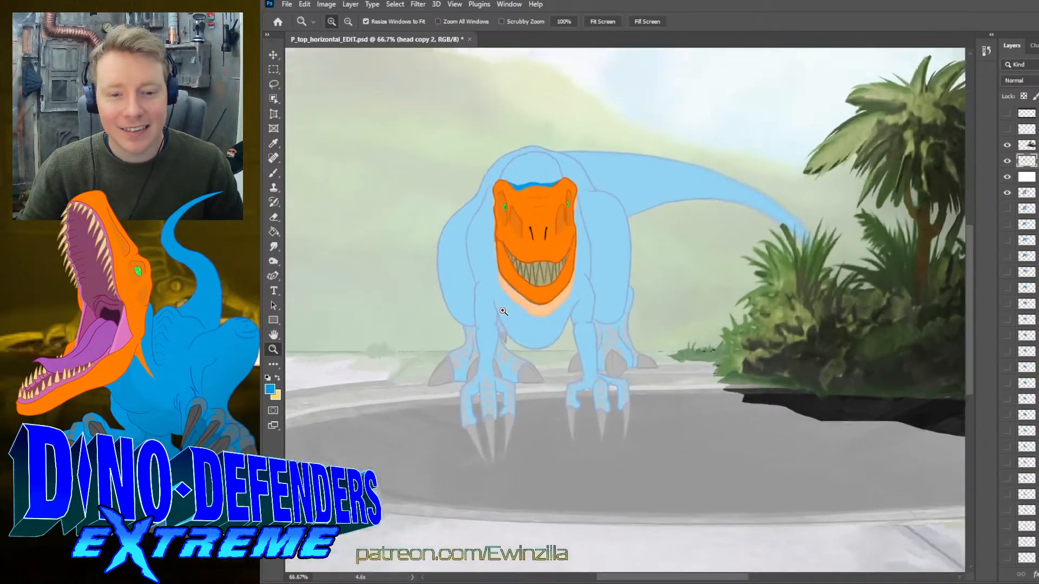
left_click(503, 311)
key("v")
mouse_move(582, 232)
left_mouse_down()
mouse_move(583, 332)
mouse_move(575, 235)
mouse_move(574, 245)
mouse_move(582, 228)
left_mouse_up()
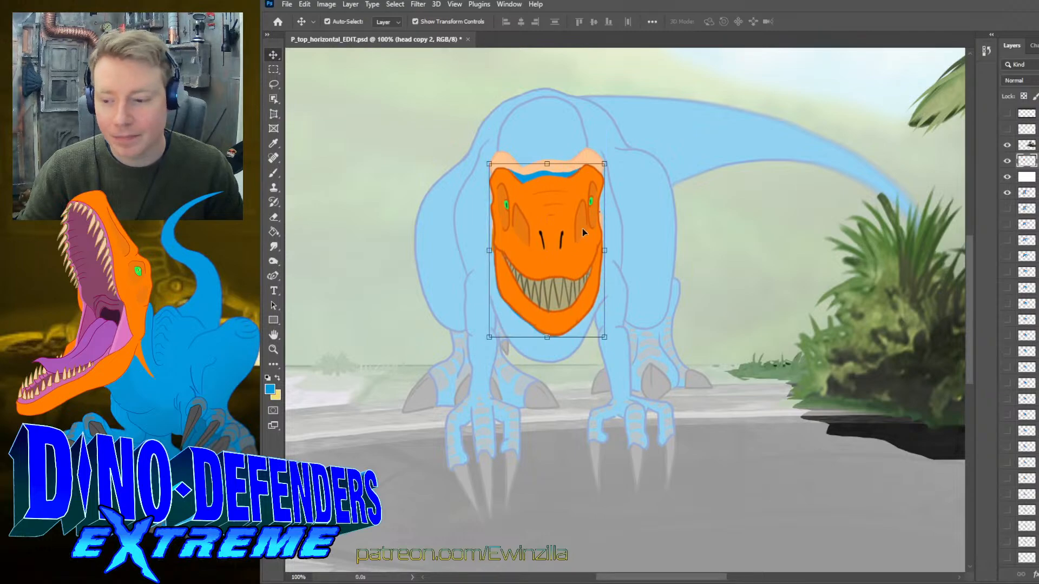
left_click_drag(605, 165, 611, 164)
mouse_move(580, 209)
left_mouse_down()
mouse_move(581, 232)
mouse_move(582, 218)
left_mouse_up()
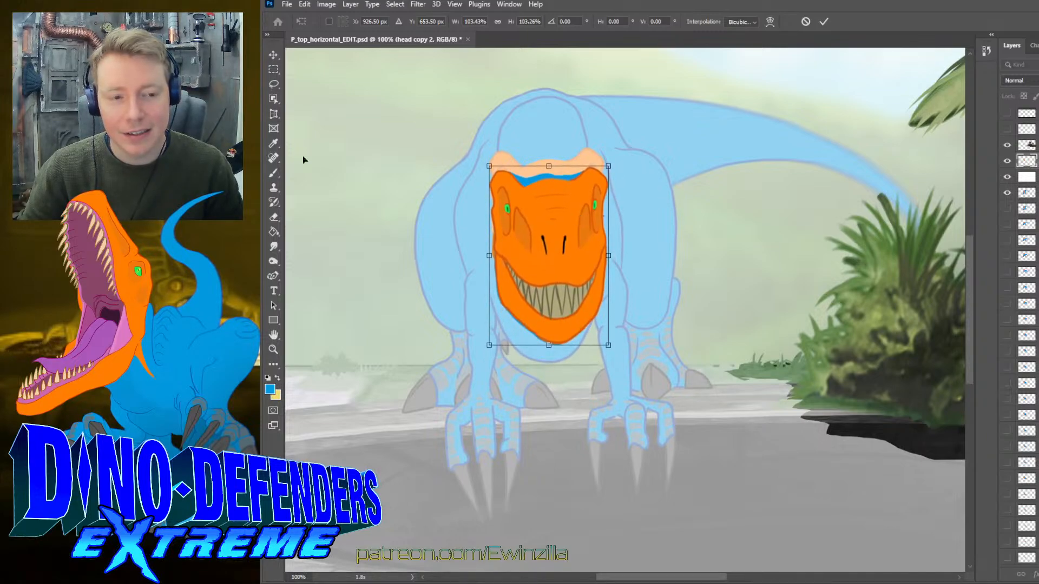
key("Return")
key("l")
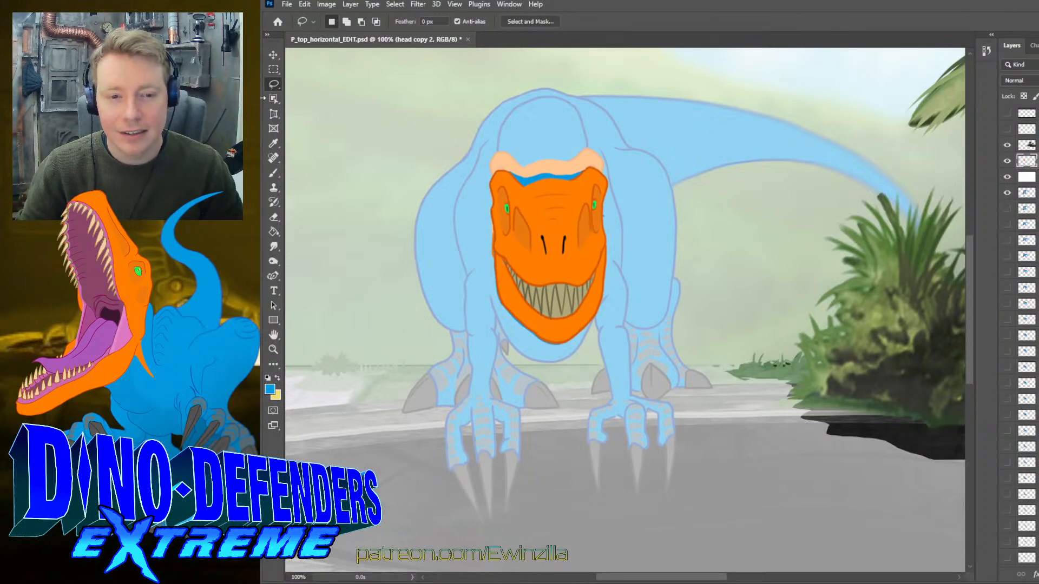
- Shift the enlarged head slightly down and to the right, and rotate it about 0.55°
key("v")
left_click_drag(526, 221, 531, 228)
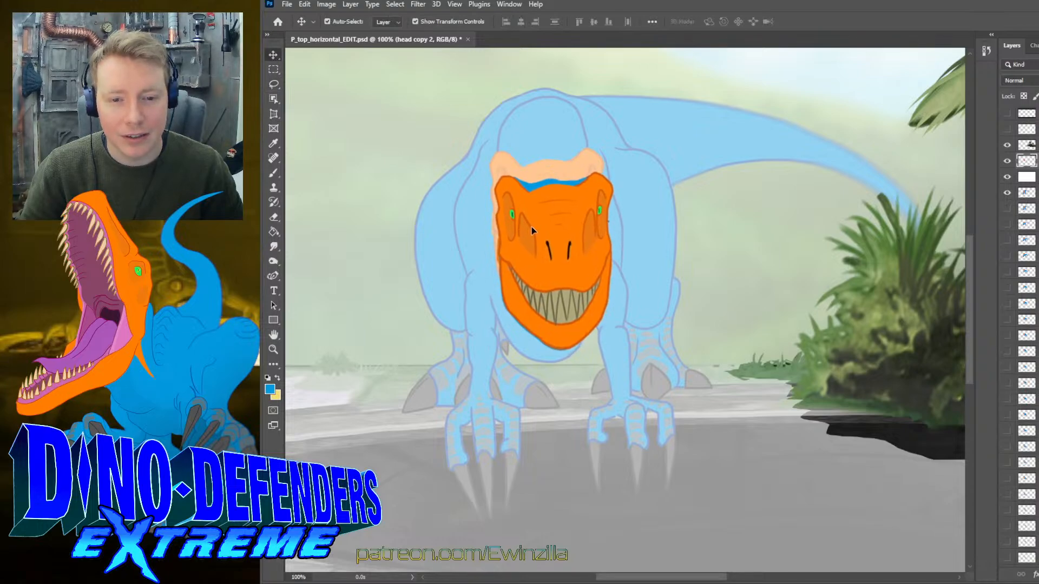
key("ctrl+t")
left_click_drag(611, 162, 623, 155)
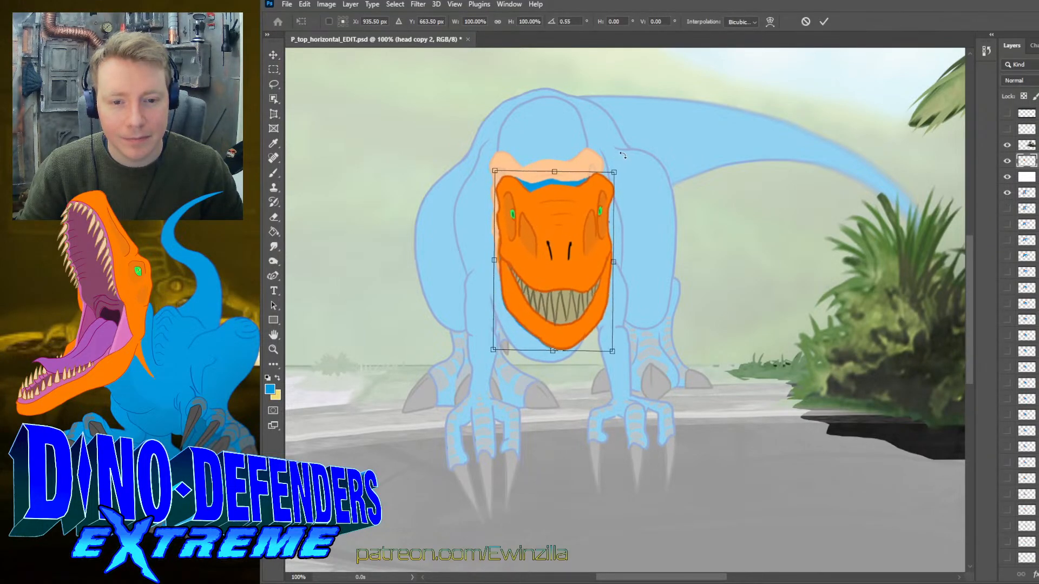
key("Return")
key("l")
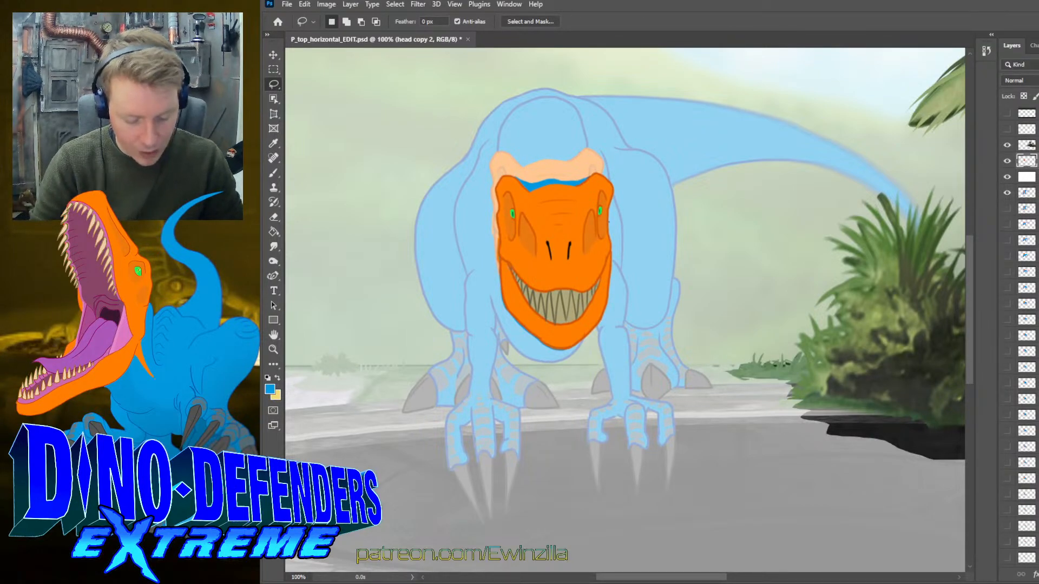
- Name the head layer M27, then duplicate the M26 layer and place the copy above the white overlay
key("alt+]")
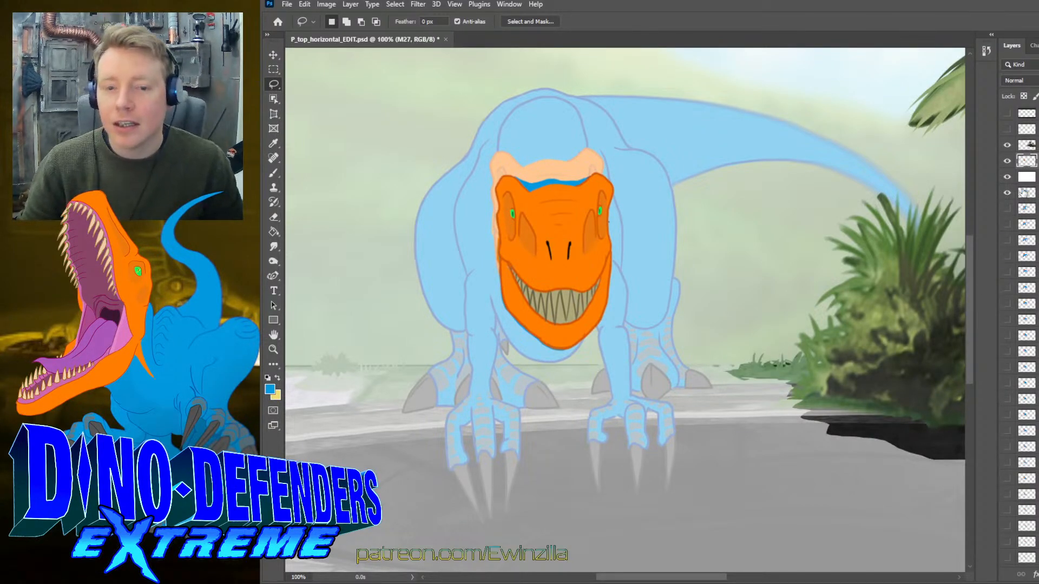
left_click(274, 144)
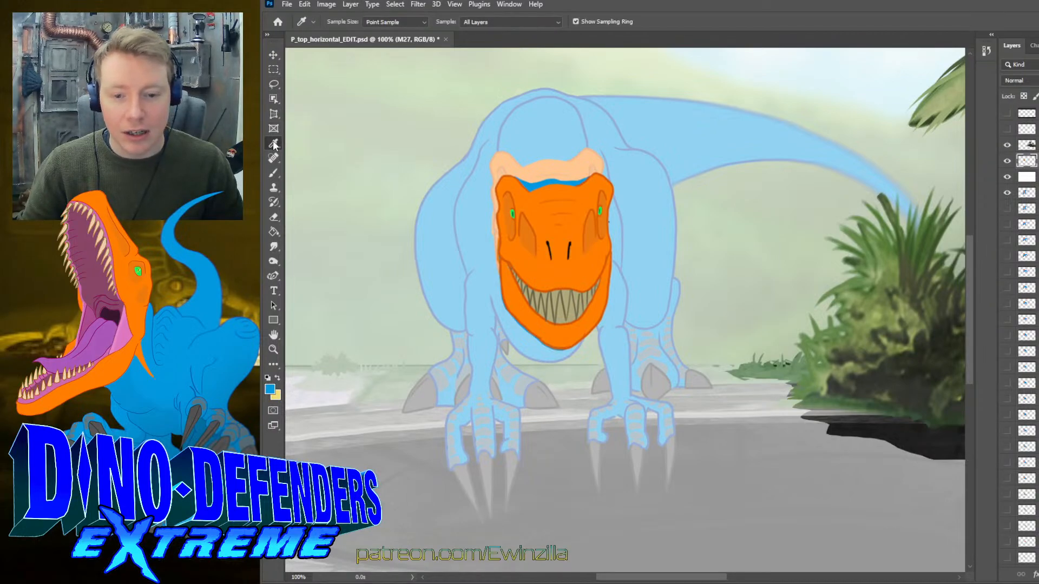
key("alt+[")
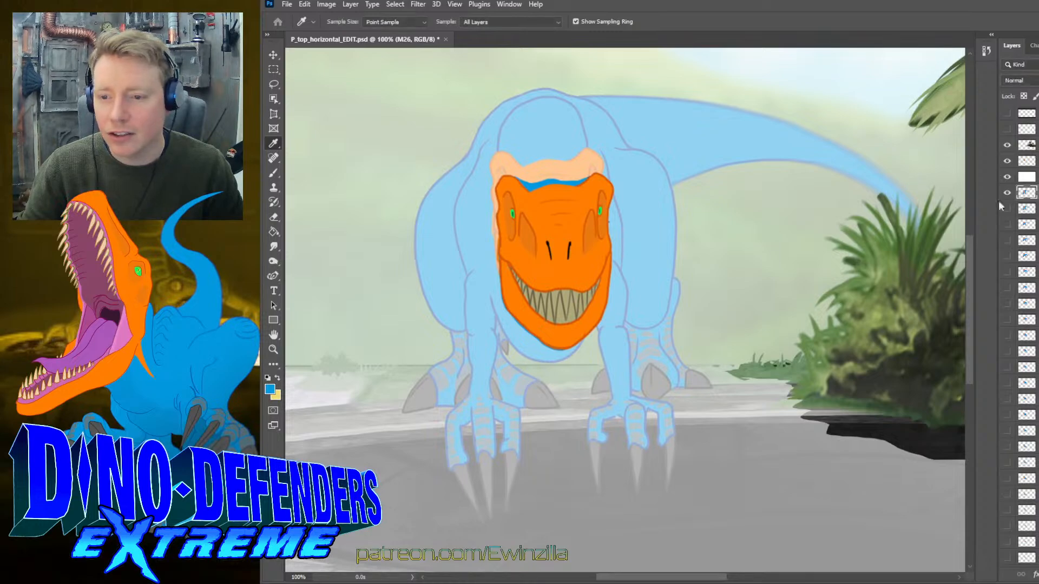
key("ctrl+j")
key("ctrl+bracketright")
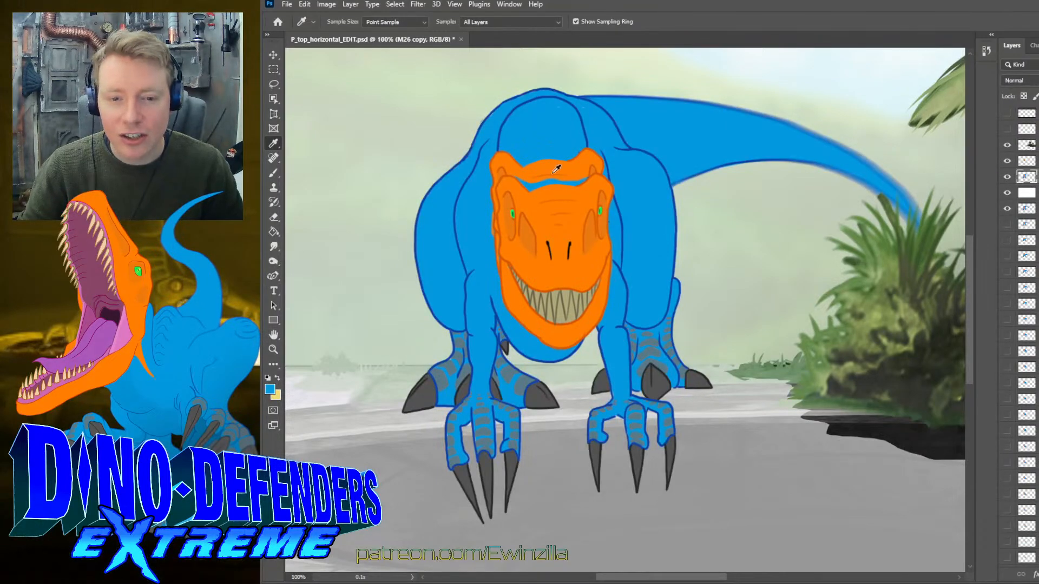
- Smudge the body blue over the old head and inner neck lines around the new head on the M26 copy
left_click(266, 248)
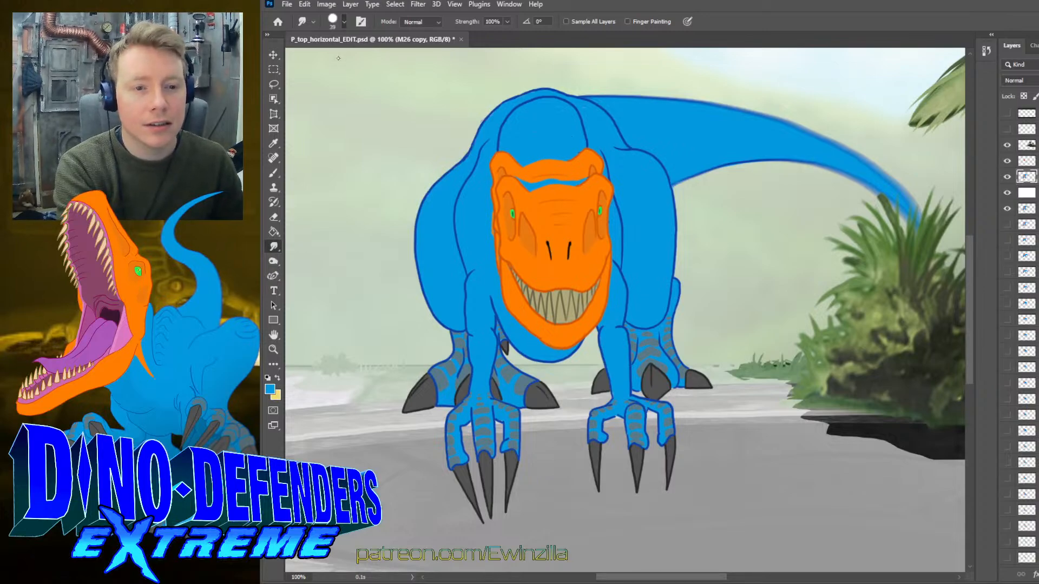
left_click_drag(505, 148, 500, 217)
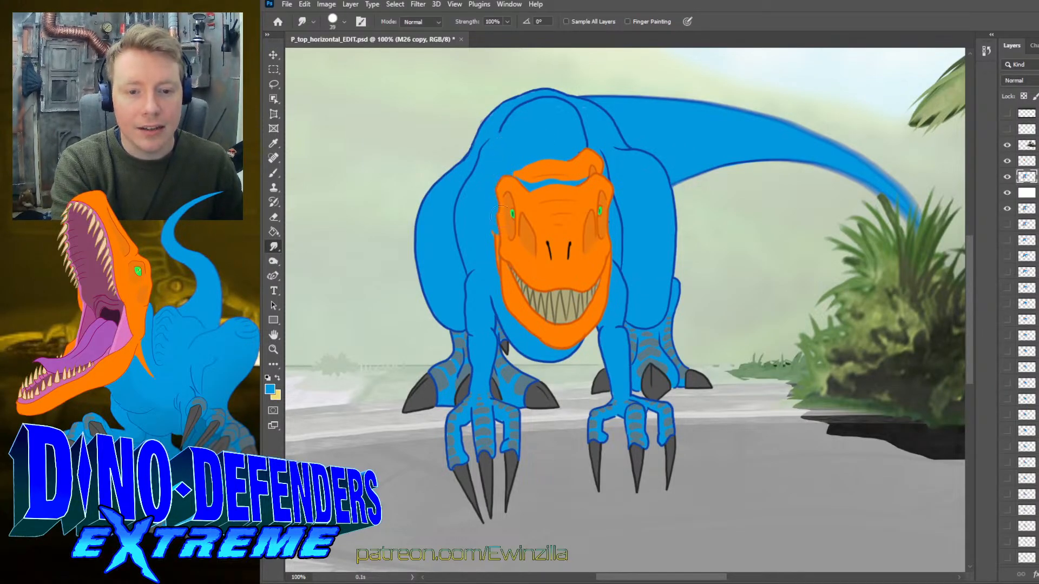
left_click_drag(515, 174, 596, 162)
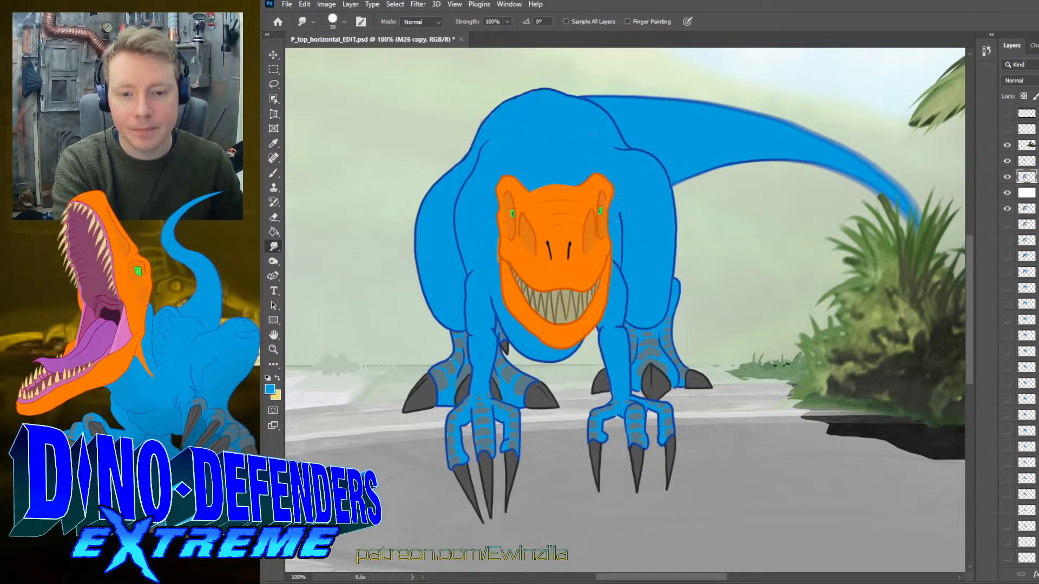
left_click_drag(617, 213, 631, 252)
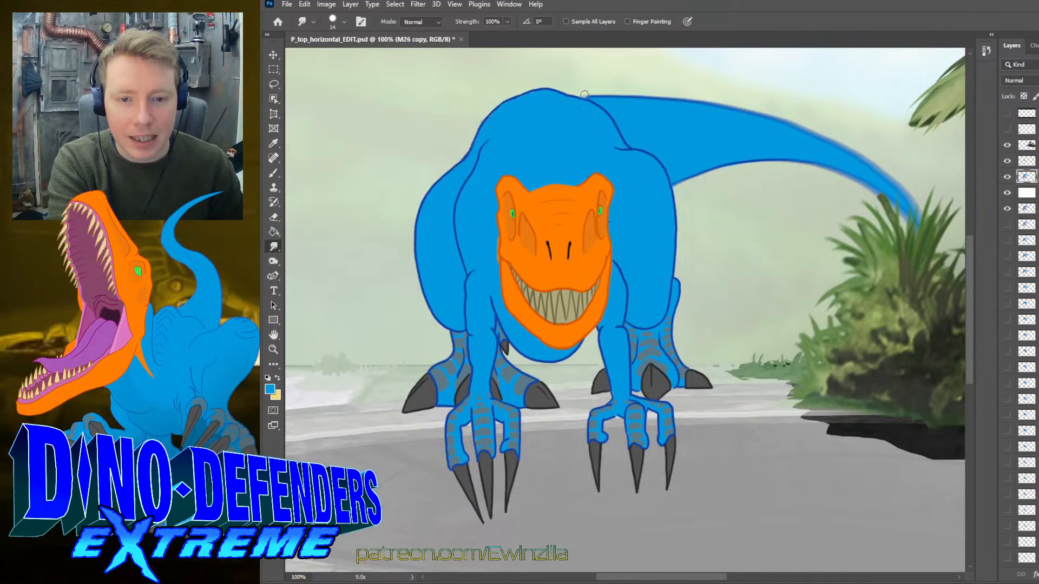
- Smudge away the whole tail on the M26 copy, from the body outline to the tip
mouse_move(585, 95)
left_mouse_down()
mouse_move(630, 141)
mouse_move(676, 179)
left_mouse_up()
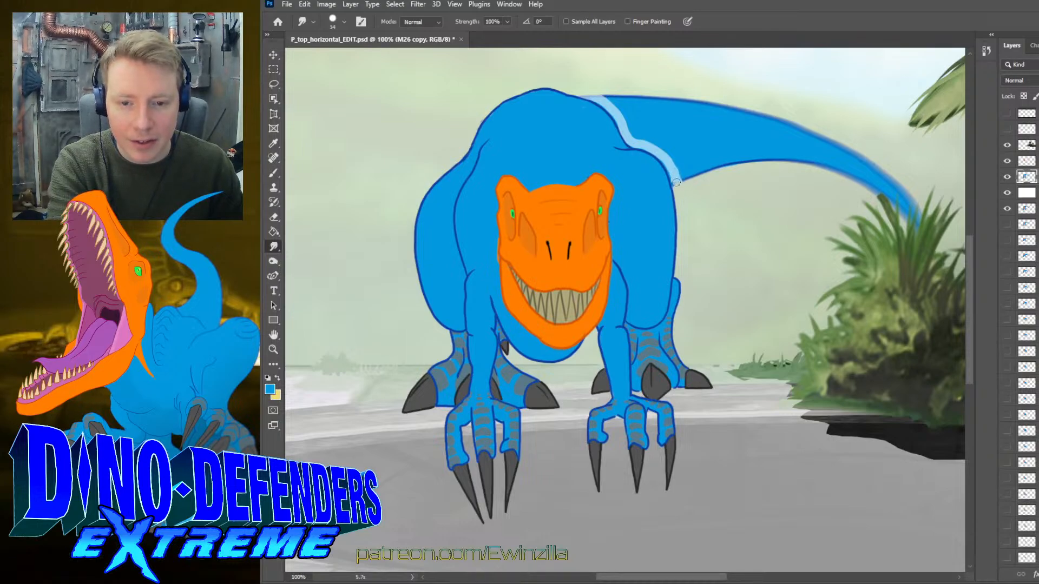
mouse_move(631, 128)
left_mouse_down()
mouse_move(614, 94)
mouse_move(636, 135)
mouse_move(636, 103)
mouse_move(686, 178)
mouse_move(681, 165)
mouse_move(685, 179)
mouse_move(672, 171)
left_mouse_up()
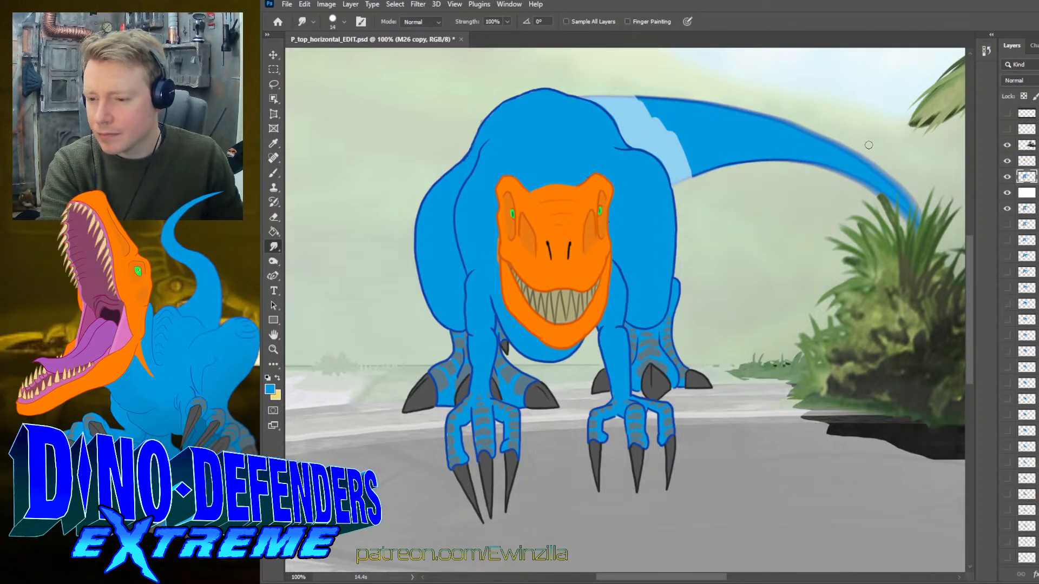
mouse_move(917, 224)
left_mouse_down()
mouse_move(901, 187)
mouse_move(864, 160)
left_mouse_up()
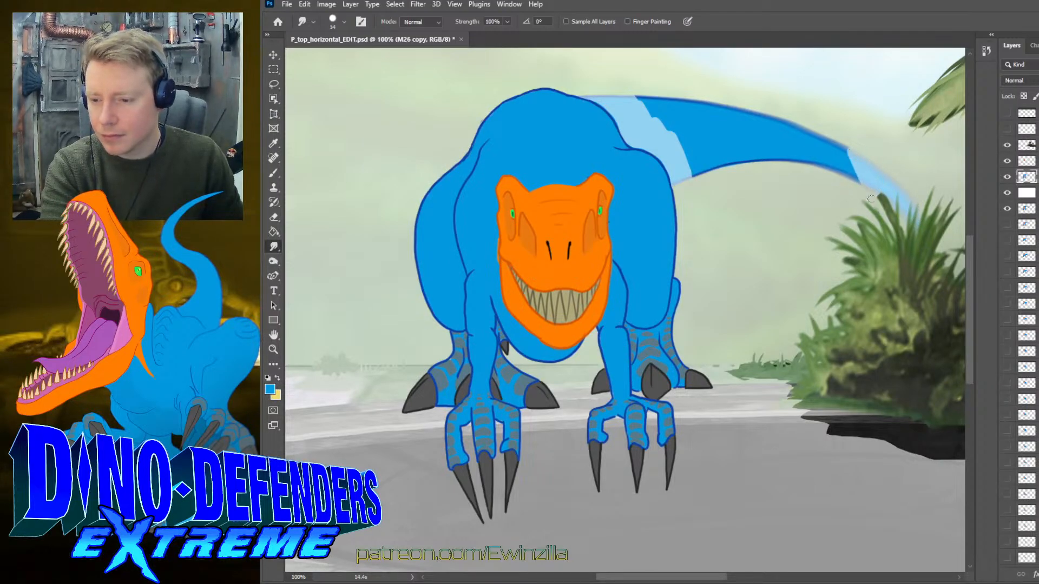
mouse_move(836, 193)
left_mouse_down()
mouse_move(810, 172)
mouse_move(815, 135)
mouse_move(846, 145)
mouse_move(788, 156)
mouse_move(800, 164)
mouse_move(811, 150)
mouse_move(805, 137)
mouse_move(757, 156)
mouse_move(812, 139)
mouse_move(808, 106)
mouse_move(738, 131)
mouse_move(744, 118)
mouse_move(696, 163)
left_mouse_up()
mouse_move(727, 118)
left_mouse_down()
mouse_move(685, 140)
mouse_move(705, 132)
mouse_move(720, 102)
mouse_move(677, 131)
mouse_move(688, 103)
mouse_move(701, 110)
mouse_move(657, 125)
mouse_move(685, 97)
mouse_move(632, 119)
mouse_move(653, 99)
mouse_move(668, 122)
left_mouse_up()
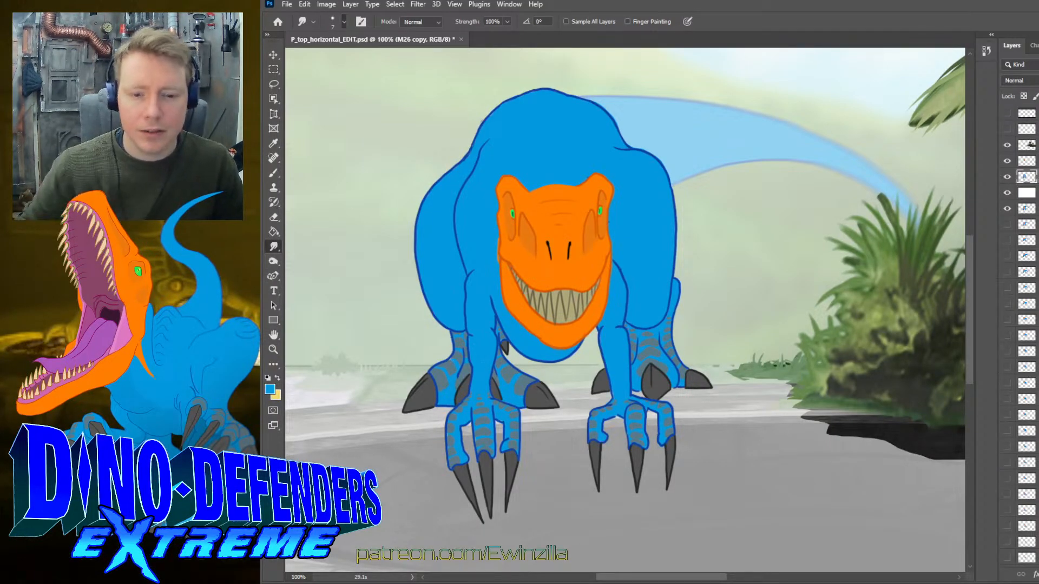
- Merge the M26 copy with head layer M27 and toggle the result to compare it with frame M26
left_click(888, 531)
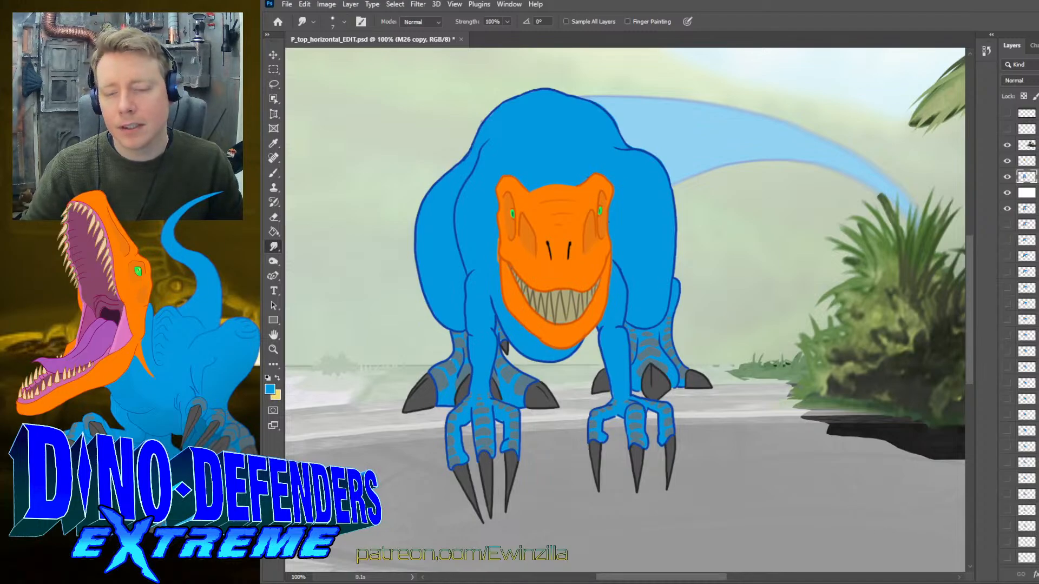
left_click(1017, 176, "ctrl")
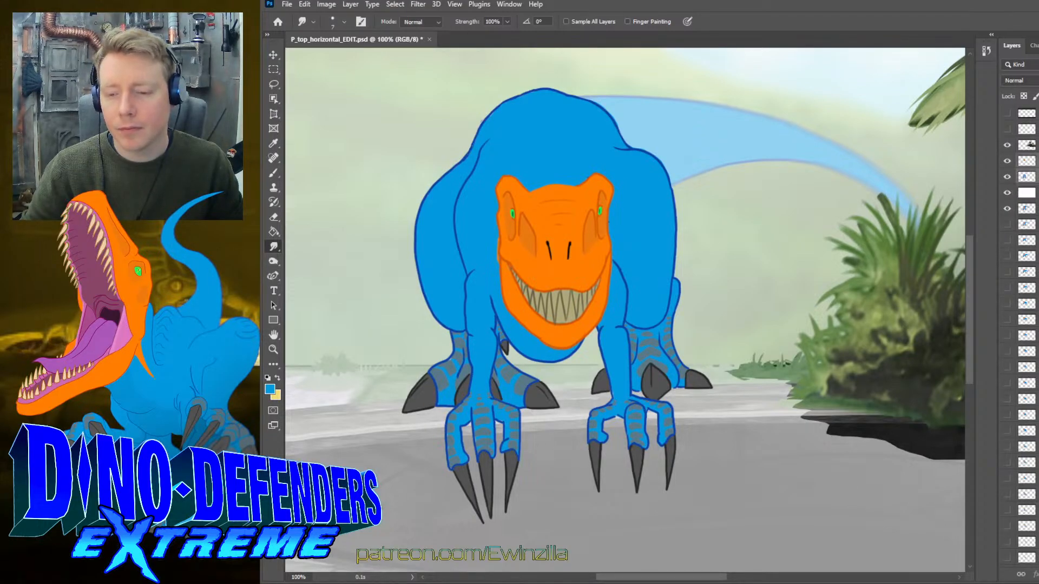
left_click(1017, 176)
left_click(1007, 160)
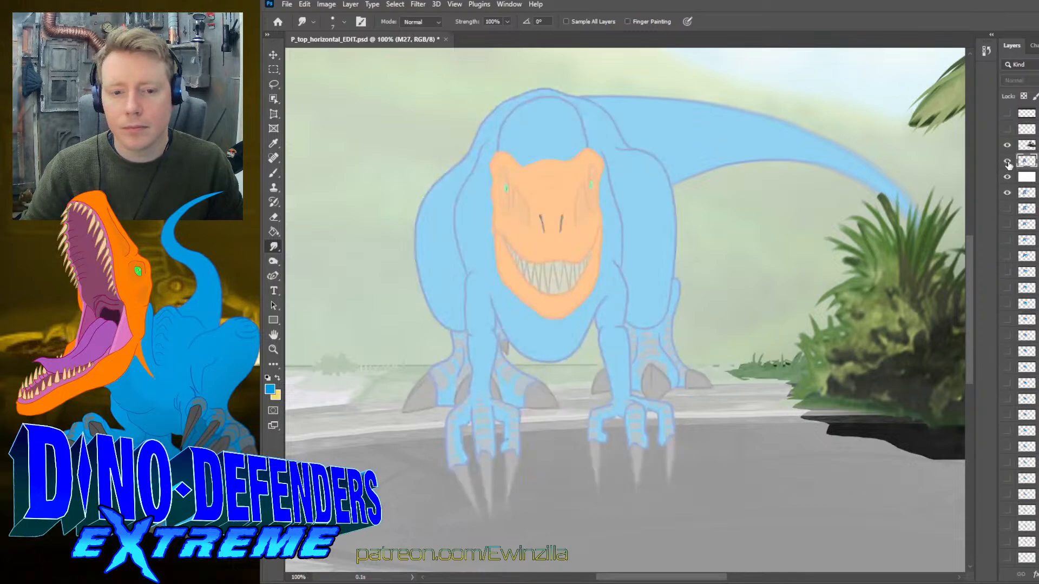
left_click(1007, 161)
left_click(1008, 162)
left_click(1008, 162)
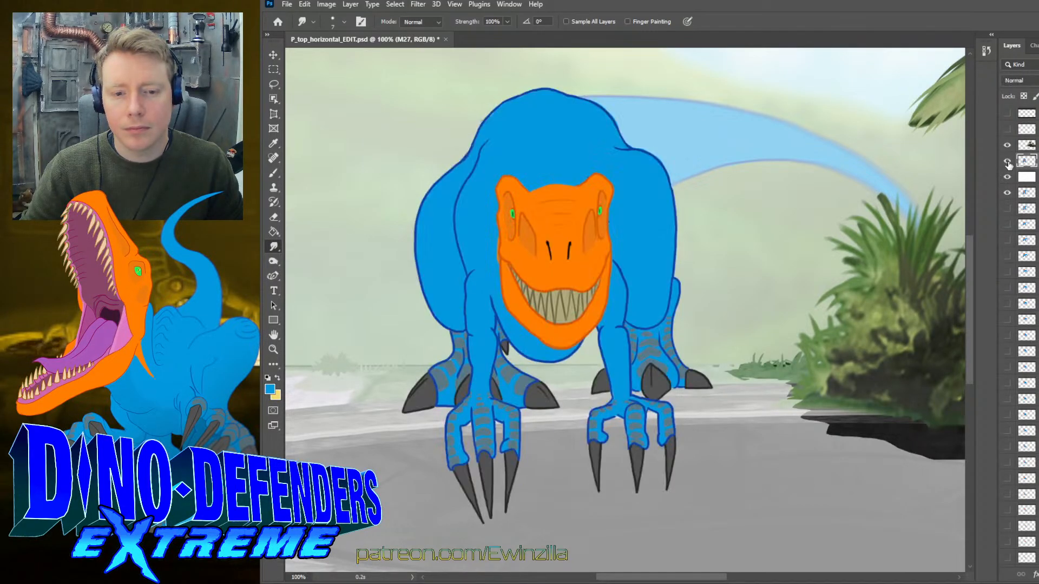
- Undo the merge of the head layer and the M26 copy
key("ctrl+z")
key("ctrl+z")
key("ctrl+z")
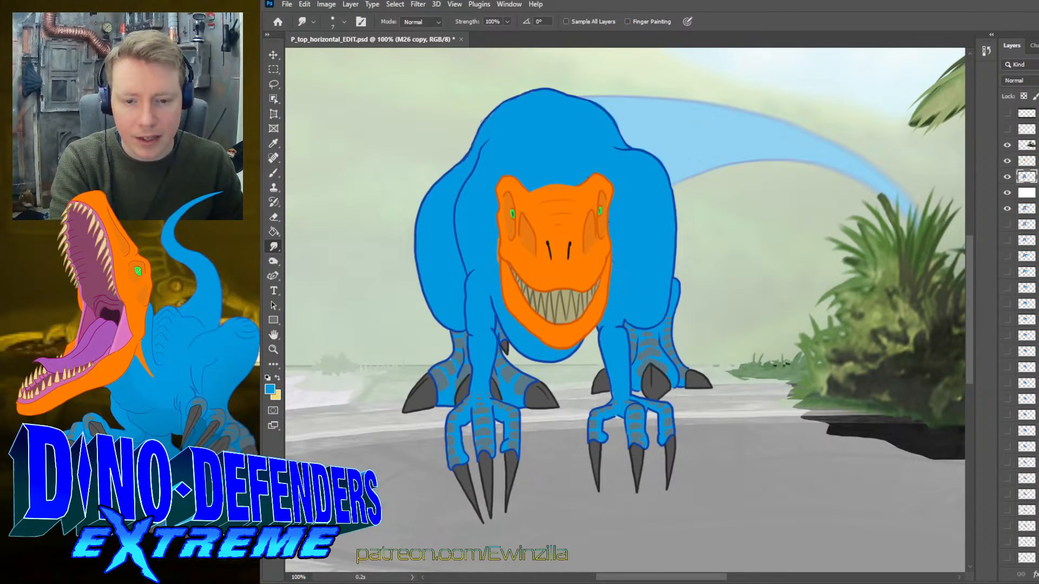
- Reshape the foreleg on the tail side with the Smudge tool, bulging its inner forearm outline and redrawing the elbow line
left_click_drag(600, 319, 604, 367)
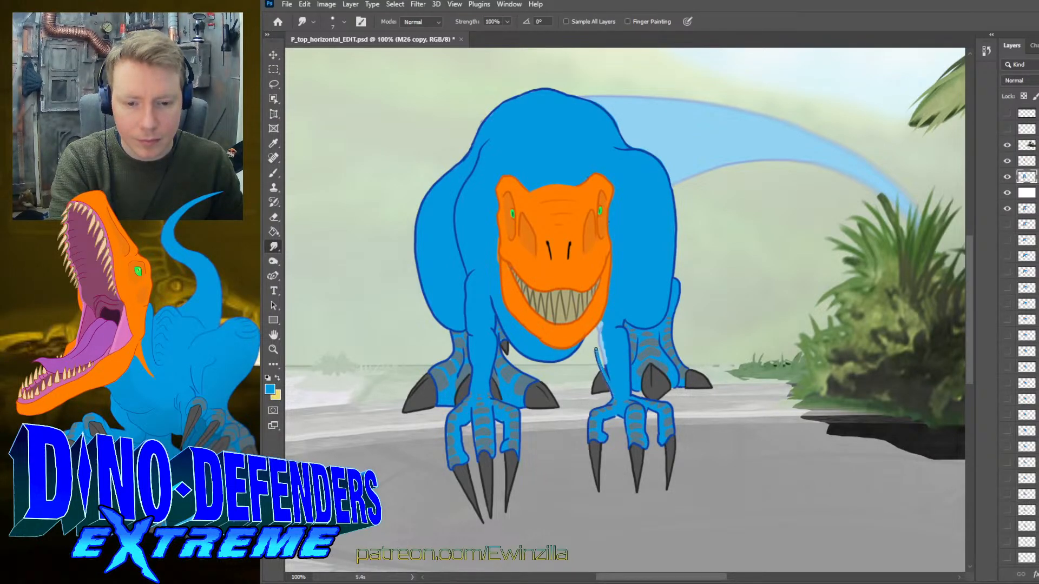
left_click_drag(603, 329, 605, 373)
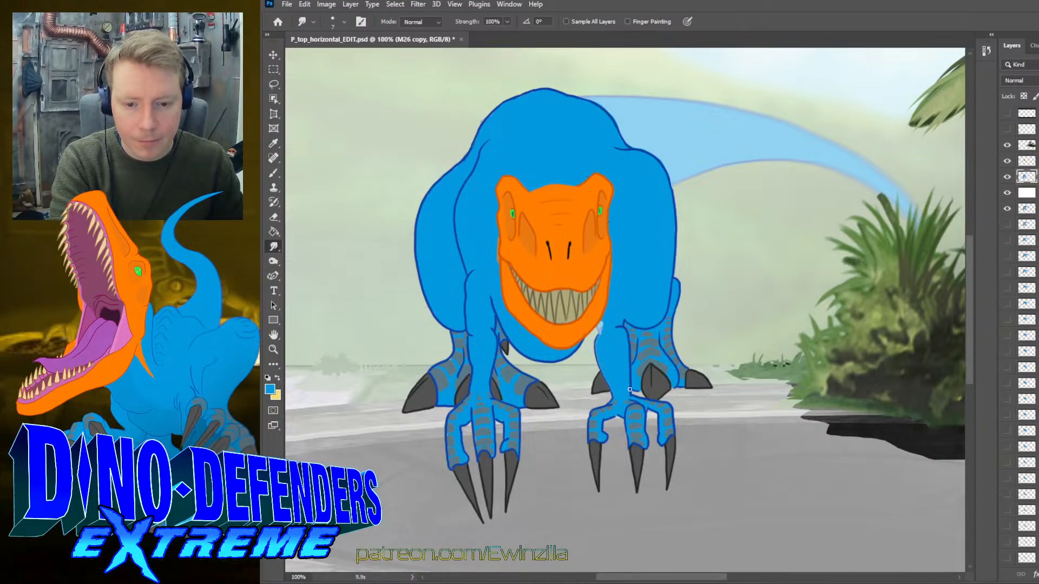
left_click_drag(617, 328, 611, 338)
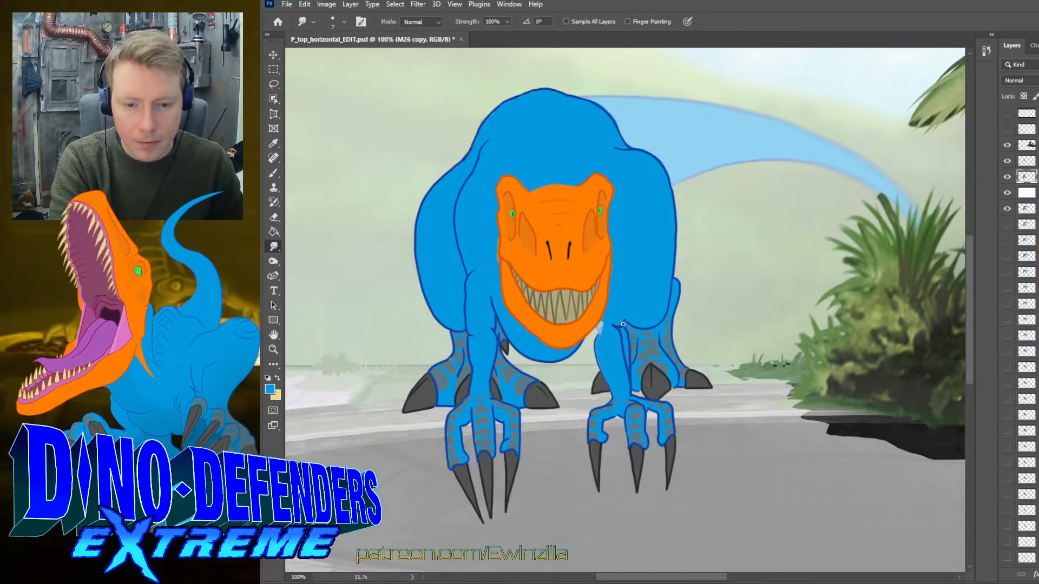
left_click_drag(624, 322, 622, 279)
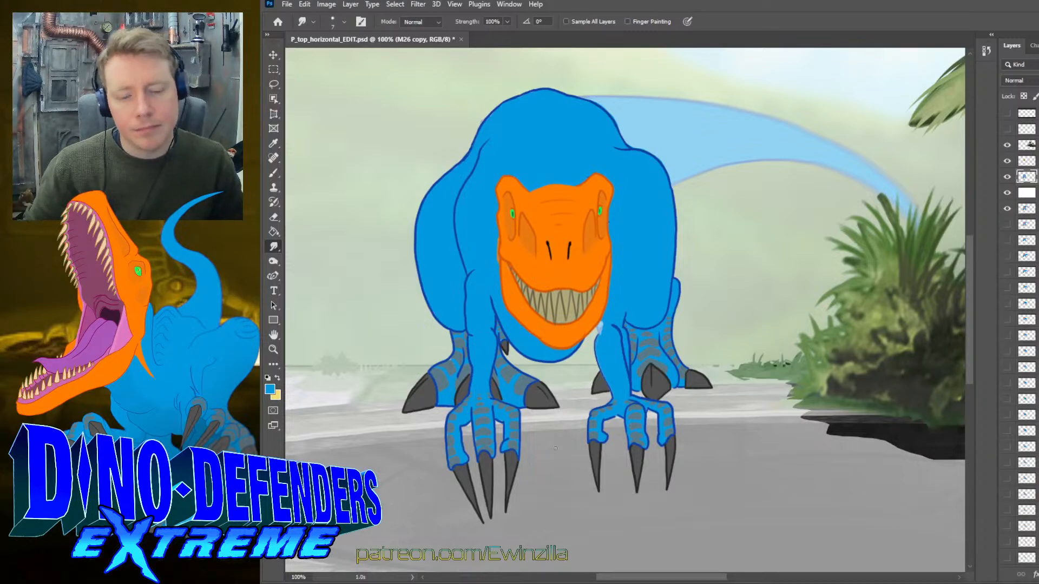
- Enlarge the smudge brush to 42 and wipe both front hands and their claws off the M26 copy
key("bracketright")
key("bracketright")
key("bracketright")
key("bracketright")
key("bracketright")
key("bracketright")
key("bracketright")
key("bracketright")
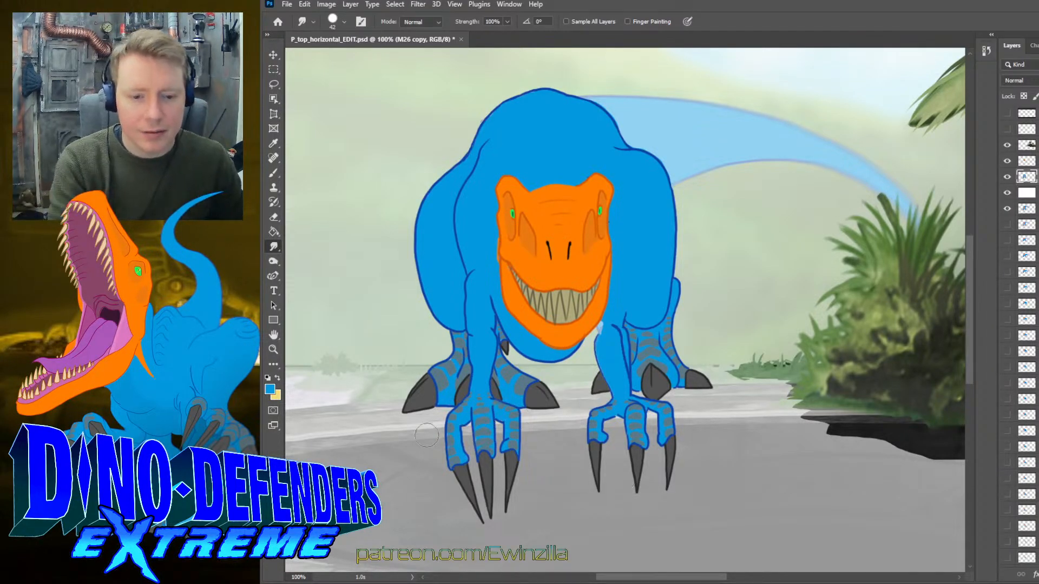
mouse_move(478, 423)
left_mouse_down()
mouse_move(453, 425)
mouse_move(516, 422)
mouse_move(488, 522)
mouse_move(476, 517)
left_mouse_up()
left_click_drag(454, 438, 454, 476)
left_click_drag(598, 444, 595, 476)
left_click_drag(636, 433, 636, 471)
left_click_drag(666, 436, 668, 490)
left_click_drag(638, 460, 637, 497)
mouse_move(628, 405)
left_mouse_down()
mouse_move(683, 411)
mouse_move(633, 406)
mouse_move(593, 438)
mouse_move(617, 400)
mouse_move(631, 408)
mouse_move(611, 410)
left_mouse_up()
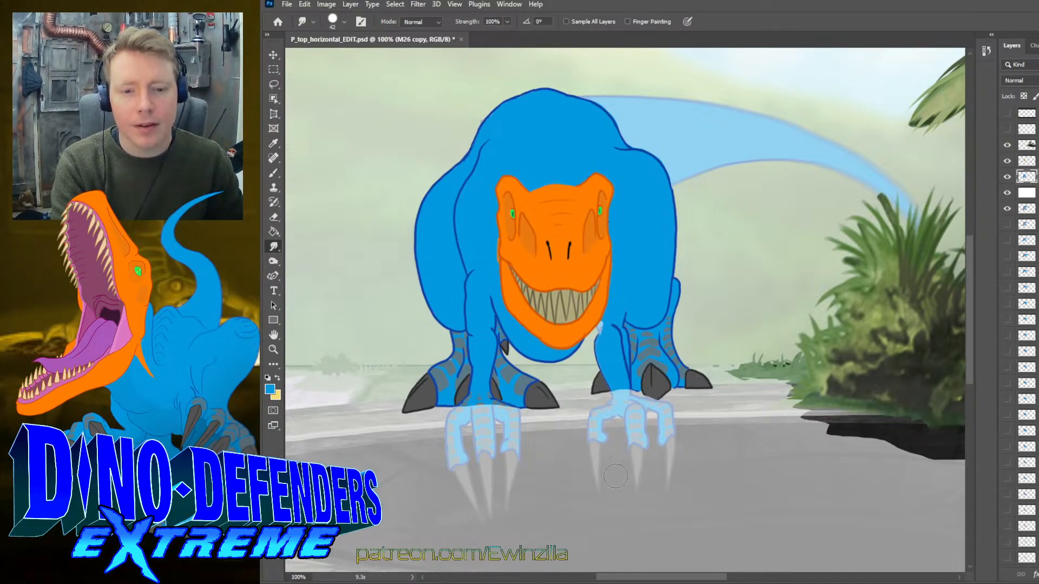
- Extend the elbow curve downward on the foreleg opposite the tail with a smaller Smudge brush, erasing the old elbow notch in its outline
left_click(273, 350)
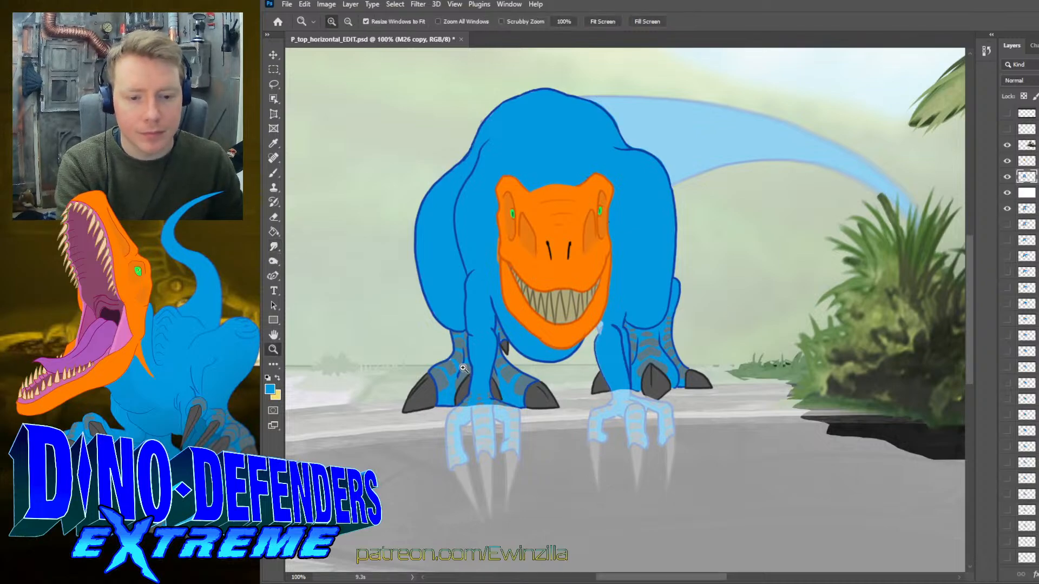
left_click(486, 386)
left_click(273, 246)
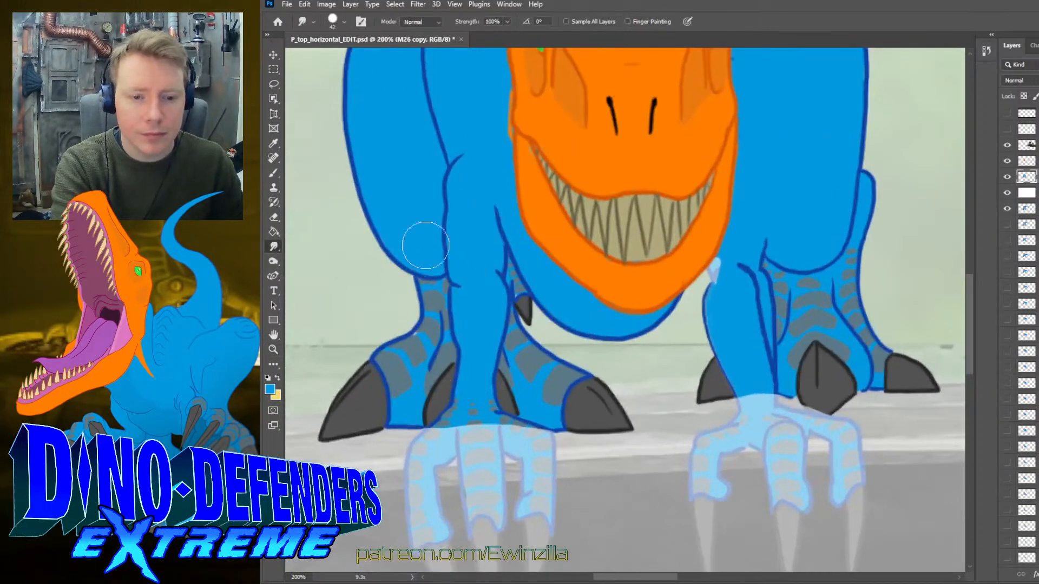
key("bracketleft")
key("bracketleft")
key("bracketleft")
key("bracketleft")
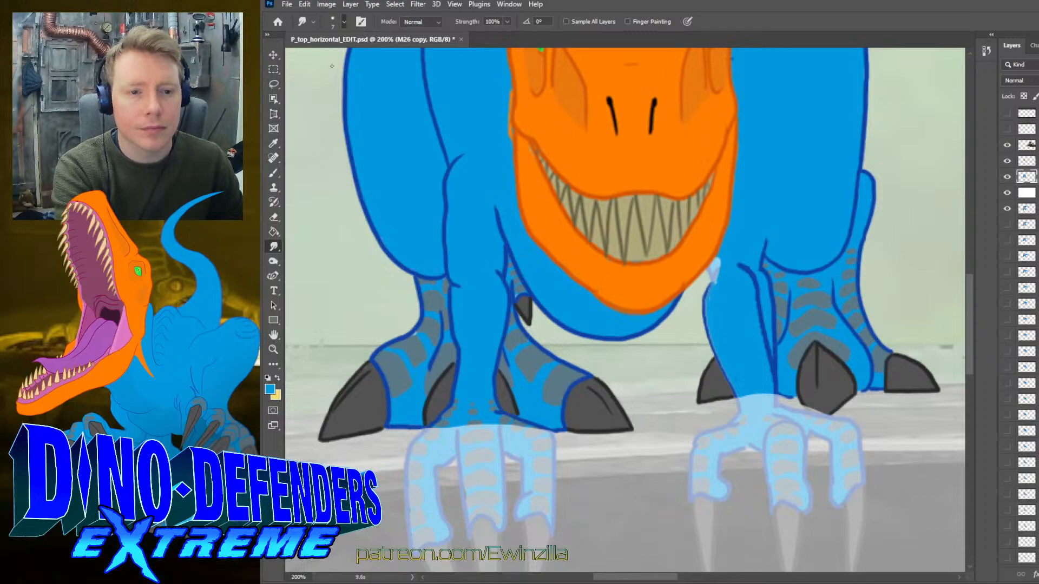
mouse_move(445, 188)
left_mouse_down()
mouse_move(444, 278)
mouse_move(458, 320)
mouse_move(482, 324)
mouse_move(455, 228)
mouse_move(468, 306)
mouse_move(478, 287)
mouse_move(474, 322)
mouse_move(498, 308)
mouse_move(503, 269)
left_mouse_up()
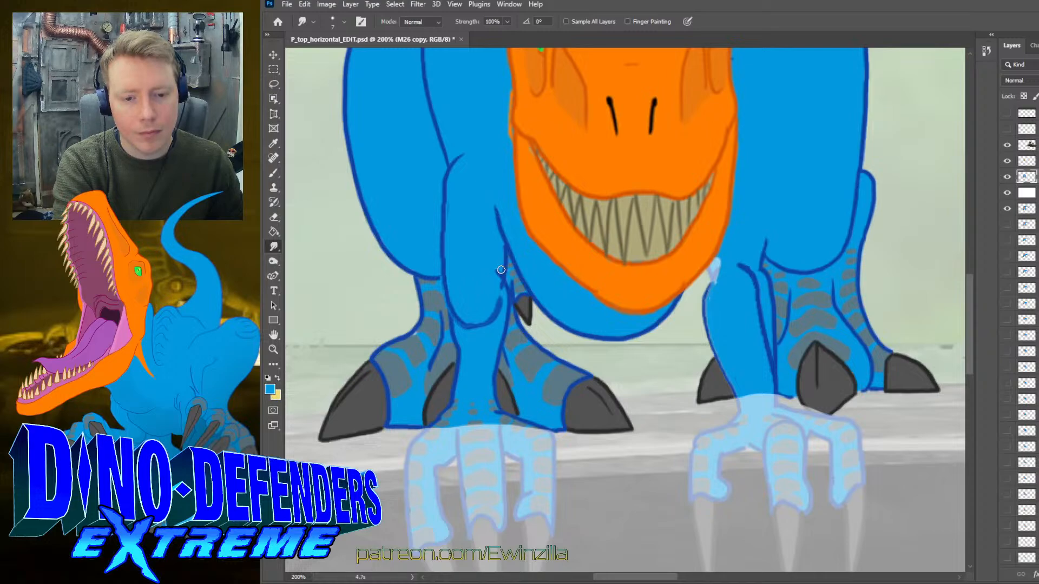
- Smudge the inner elbow and outer forearm outlines of the foreleg opposite the tail into shape and compare the M26 copy with frame M26
mouse_move(507, 273)
left_mouse_down()
mouse_move(497, 311)
mouse_move(506, 284)
mouse_move(487, 299)
mouse_move(493, 308)
mouse_move(506, 274)
mouse_move(488, 323)
left_mouse_up()
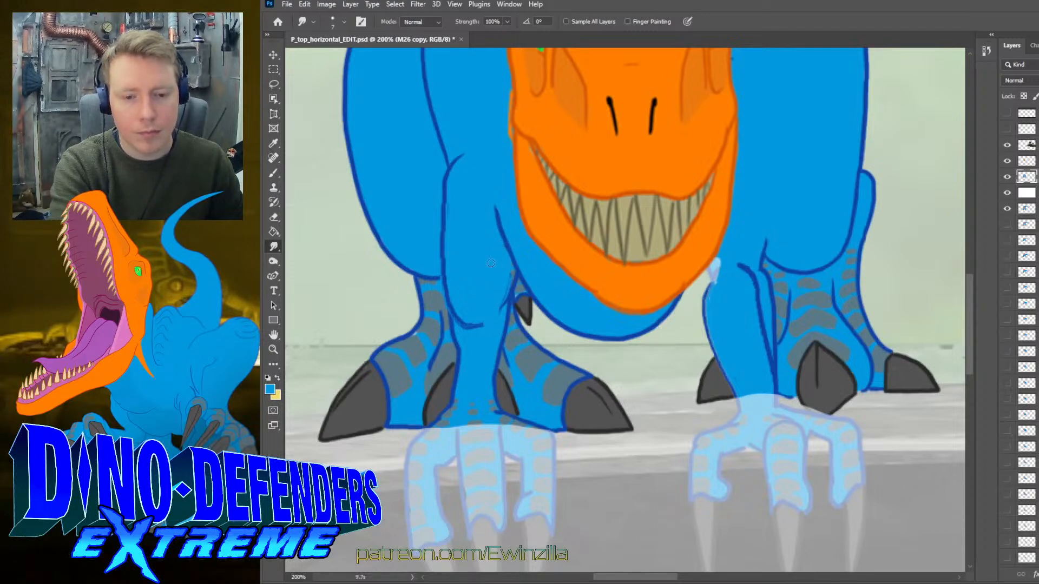
left_click_drag(500, 253, 504, 271)
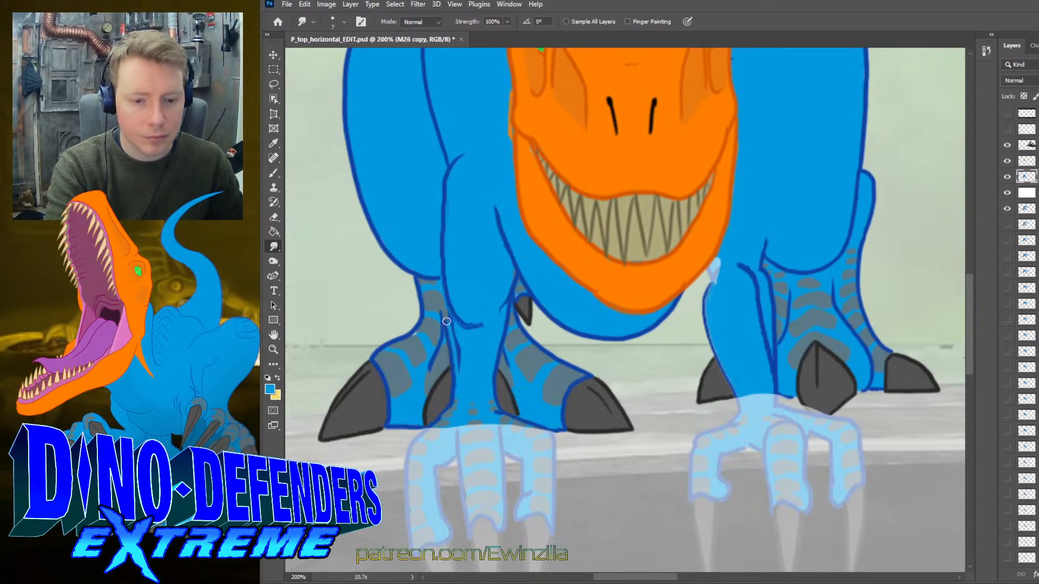
left_click_drag(446, 321, 445, 304)
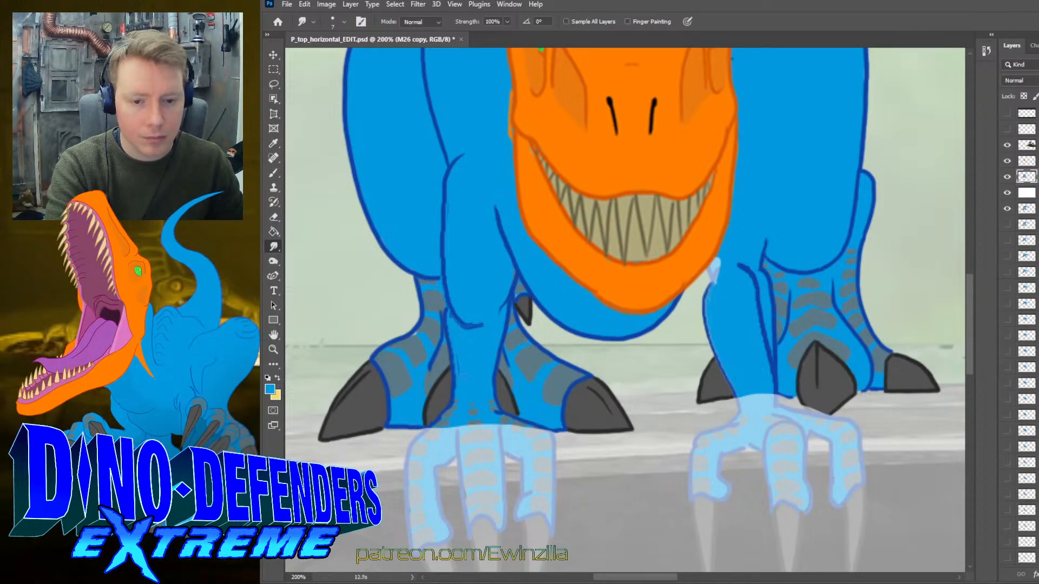
left_click(1007, 178)
left_click(1008, 179)
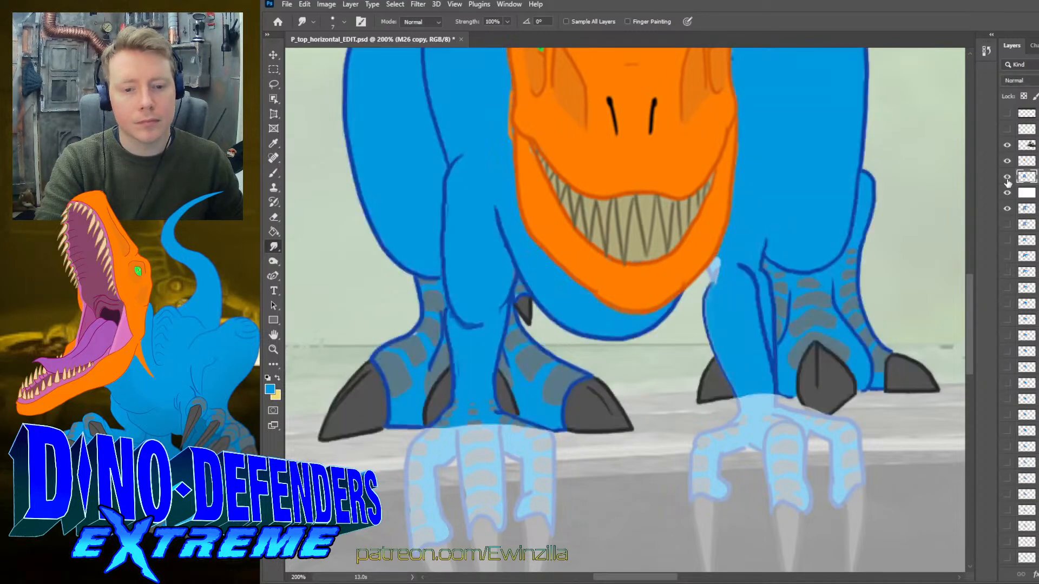
left_click(1007, 179)
left_click(1007, 180)
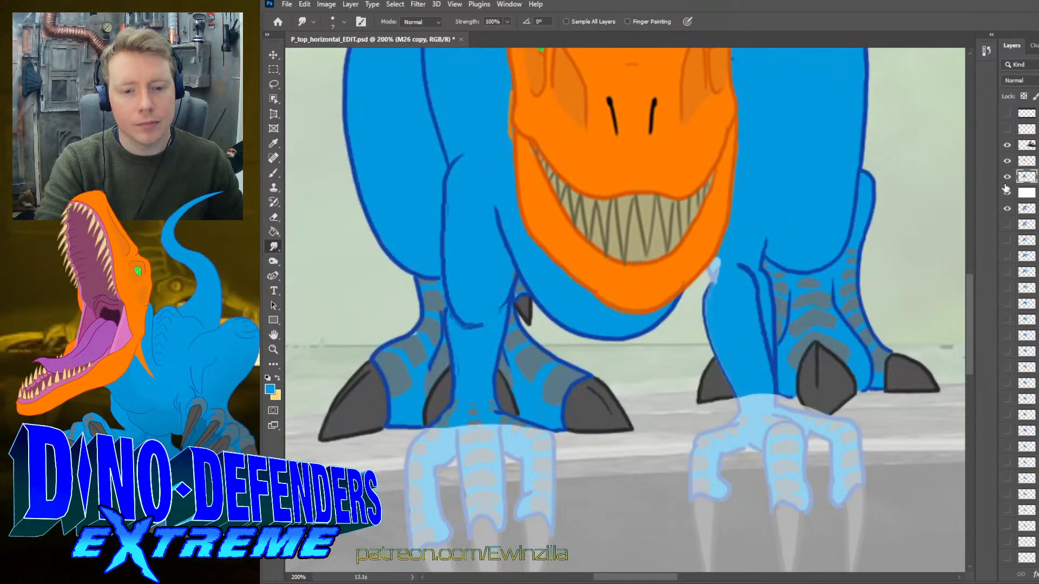
- Smudge the tail-side foreleg's elbow line lower and extend its upper-arm outline upward towards the shoulder
left_click_drag(759, 277, 746, 306)
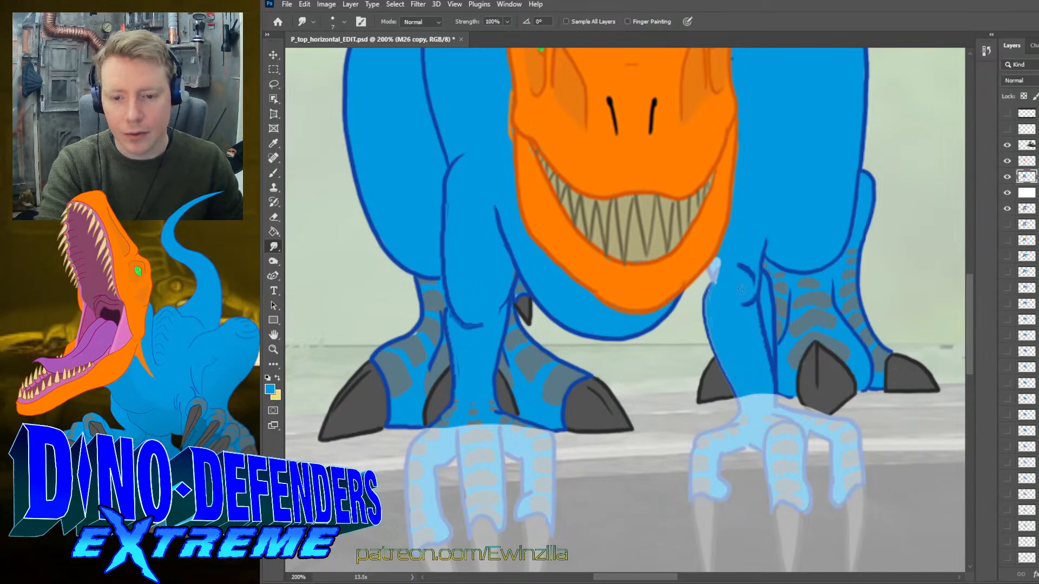
left_click_drag(755, 271, 745, 285)
left_click_drag(766, 252, 745, 200)
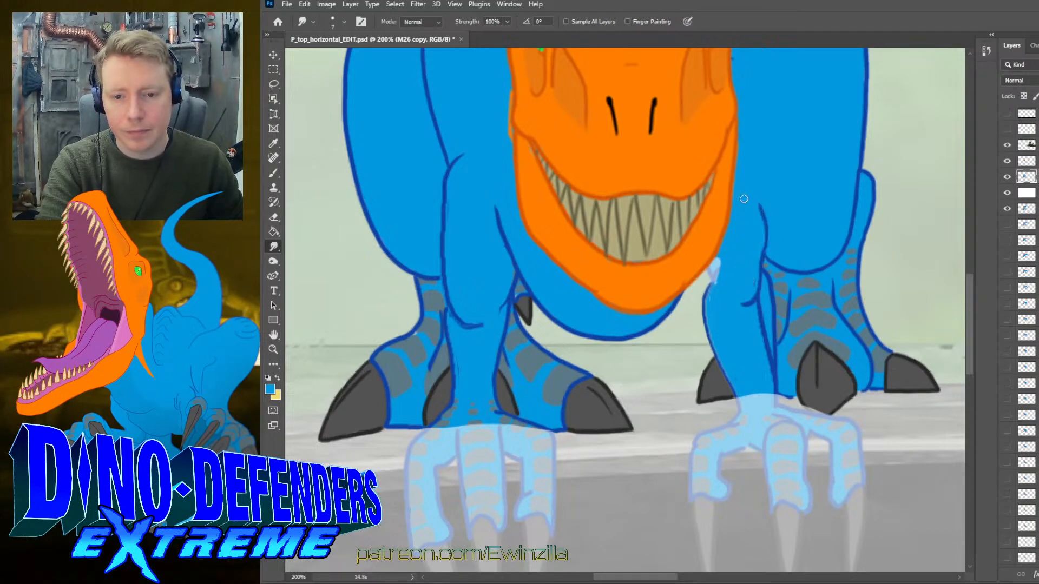
- Sample the dark blue outline colour and repaint the forearm outline and elbow curve of the foreleg opposite the tail with a finer brush
left_click(273, 143)
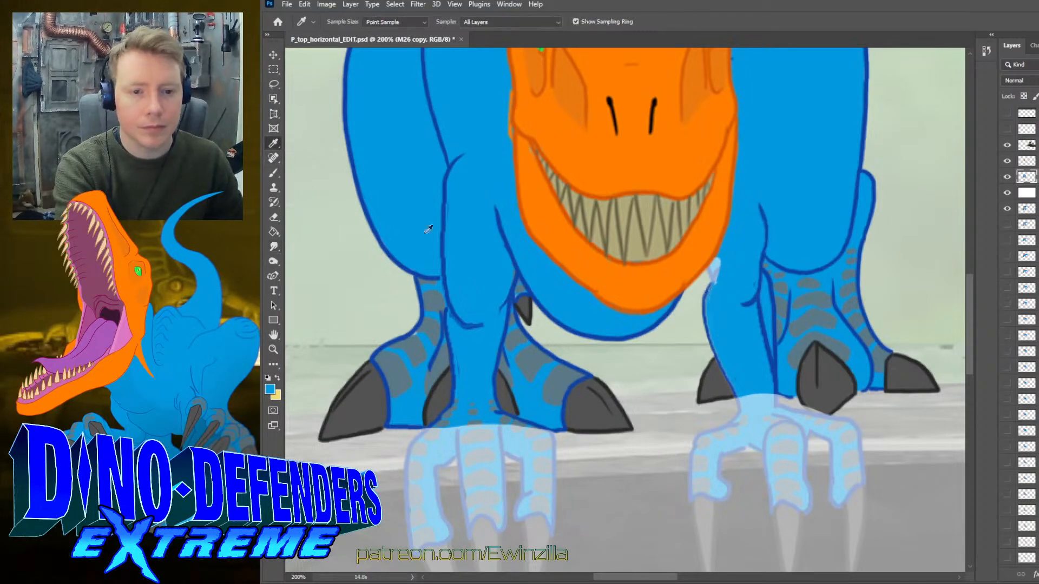
left_click(511, 308)
key("b")
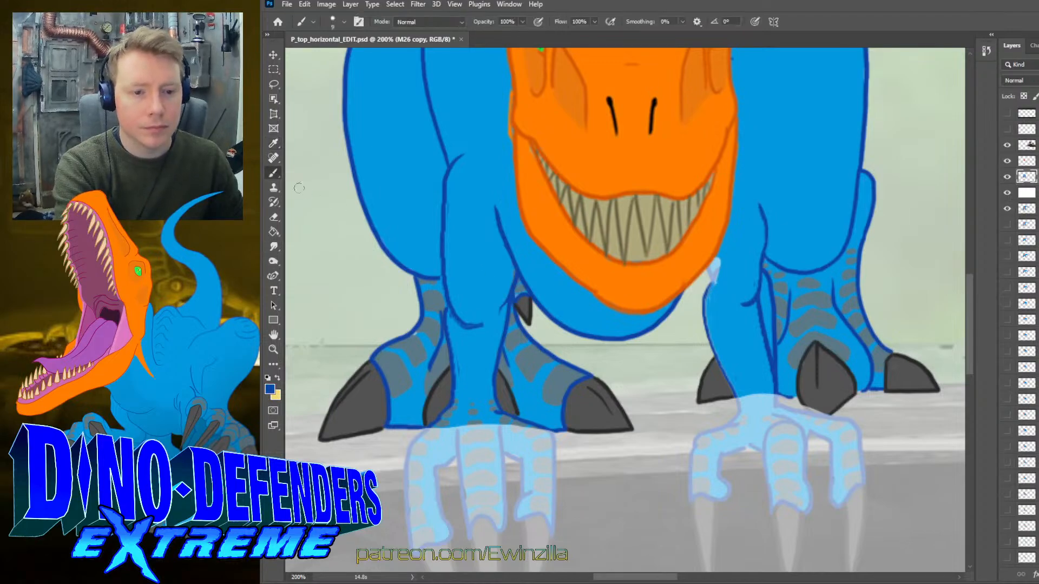
mouse_move(452, 308)
left_mouse_down()
mouse_move(448, 401)
mouse_move(447, 379)
left_mouse_up()
key("ctrl+z")
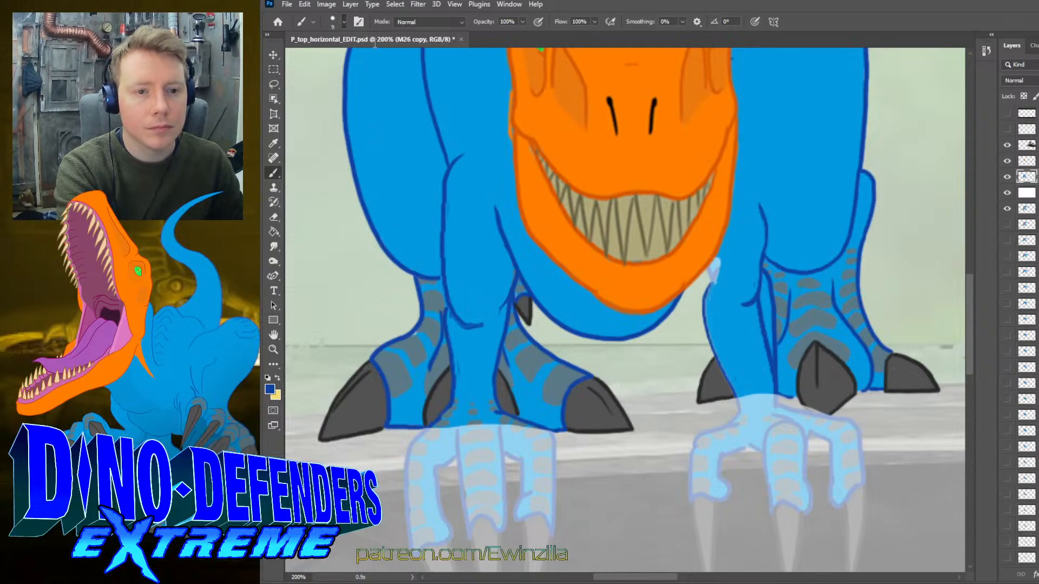
key("bracketleft")
key("bracketleft")
key("bracketleft")
key("bracketleft")
key("bracketleft")
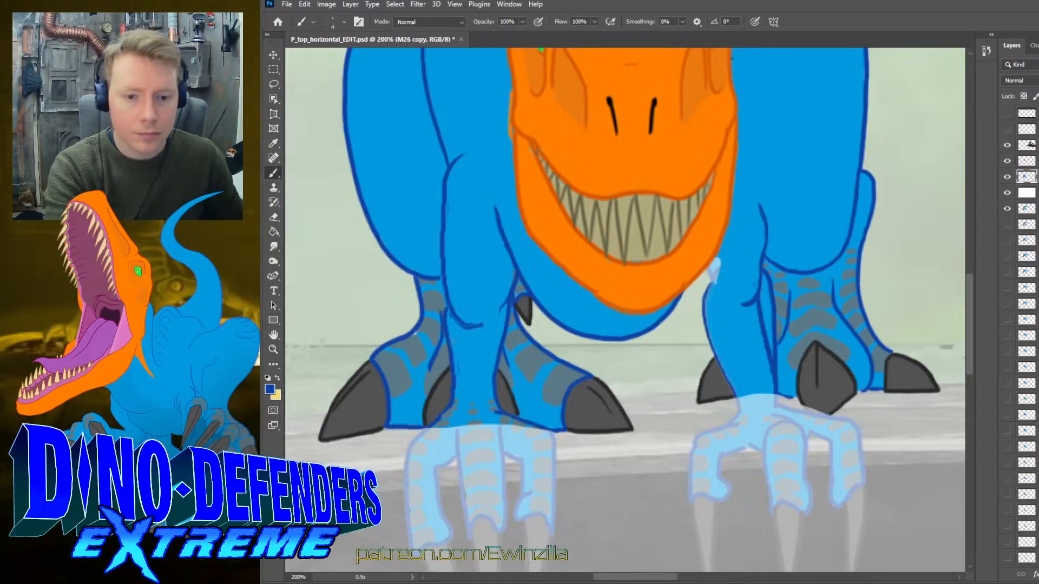
left_click_drag(446, 307, 455, 388)
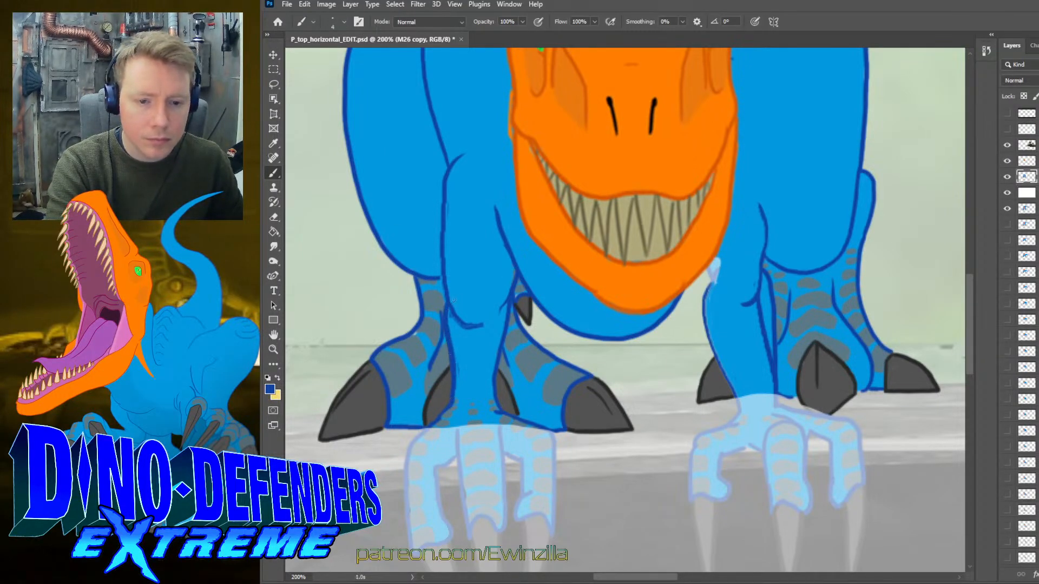
mouse_move(445, 306)
left_mouse_down()
mouse_move(480, 327)
mouse_move(455, 316)
mouse_move(461, 291)
left_mouse_up()
key("r")
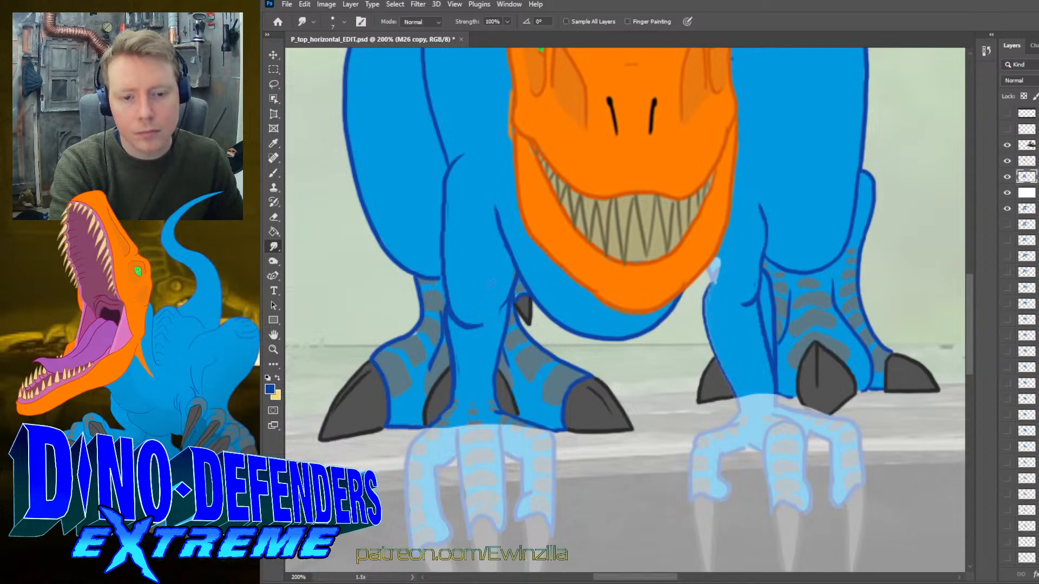
- Paint the upper inner outline of the tail-side foreleg and a new, lower belly outline between the forelegs on the M26 copy
key("b")
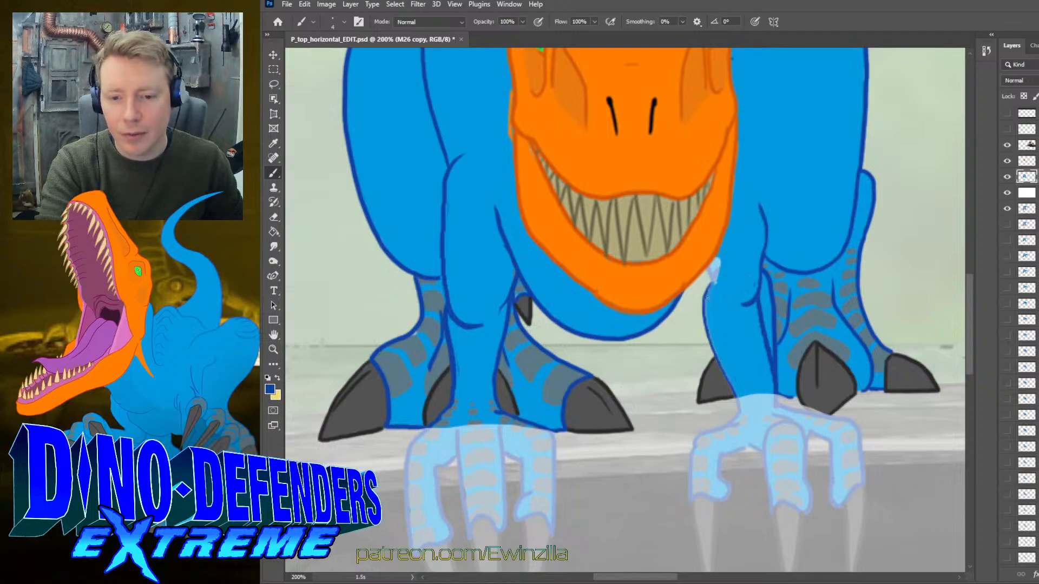
left_click_drag(708, 297, 702, 277)
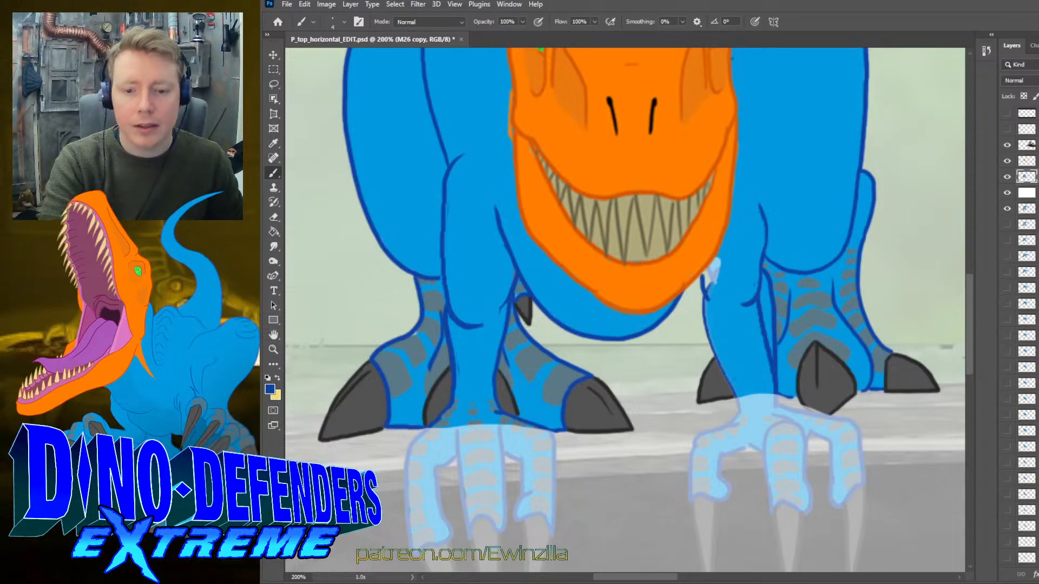
mouse_move(520, 278)
left_mouse_down()
mouse_move(546, 324)
mouse_move(581, 350)
mouse_move(639, 357)
mouse_move(669, 348)
left_mouse_up()
key("ctrl+z")
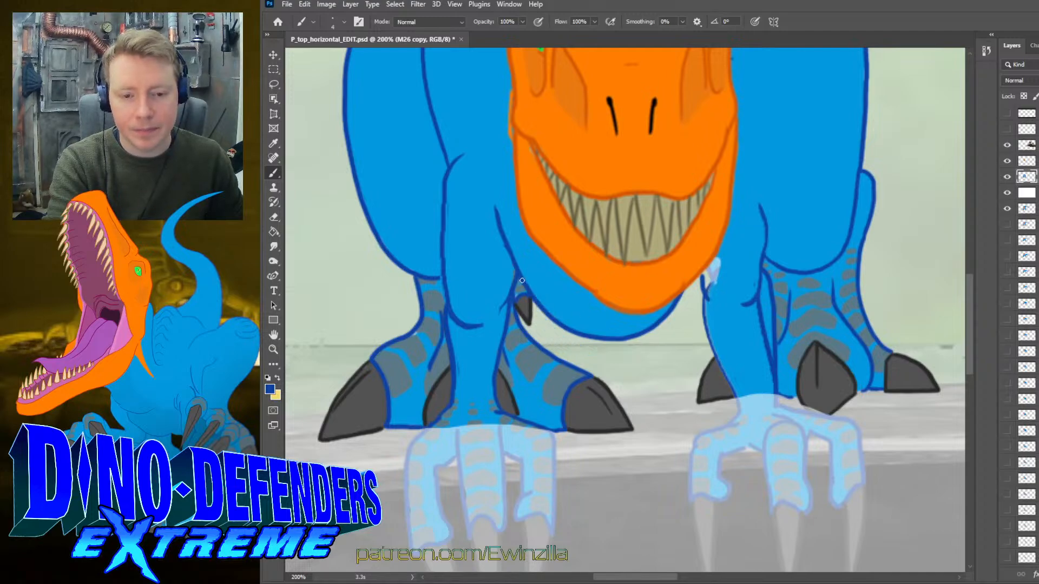
mouse_move(531, 296)
left_mouse_down()
mouse_move(558, 331)
mouse_move(591, 350)
mouse_move(641, 343)
mouse_move(701, 298)
left_mouse_up()
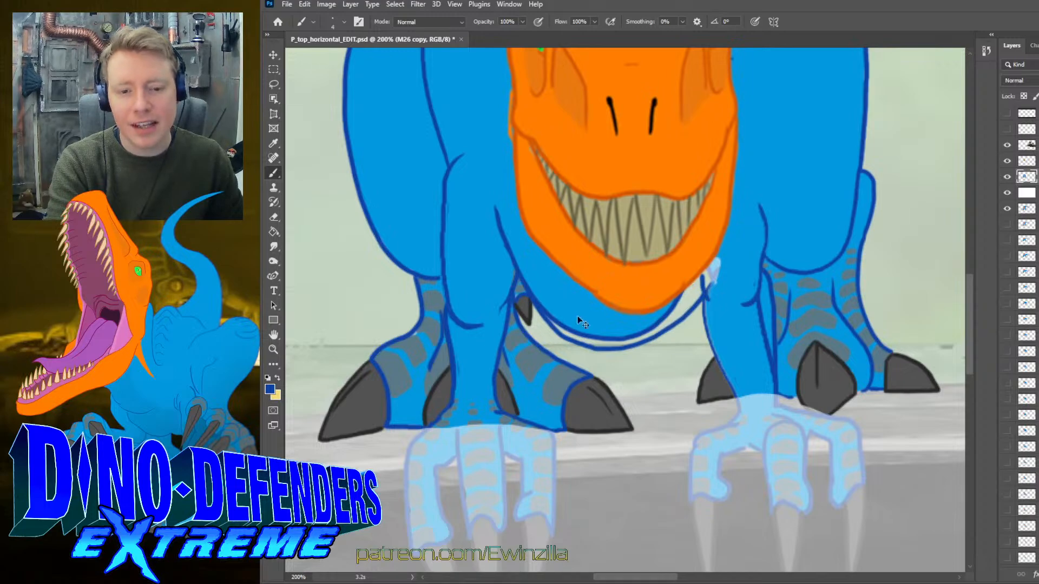
key("ctrl+z")
mouse_move(531, 294)
left_mouse_down()
mouse_move(556, 334)
mouse_move(586, 354)
mouse_move(627, 355)
mouse_move(676, 323)
mouse_move(708, 261)
left_mouse_up()
key("ctrl+z")
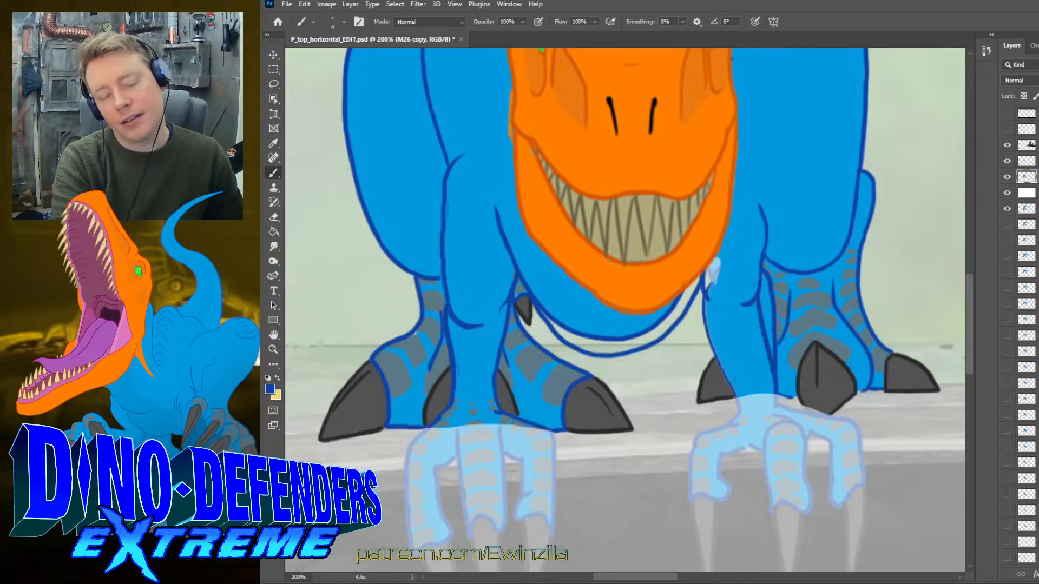
- Smudge the body blue over the old belly line down to the new outline and fill the pale gap beside the tail-side foreleg
key("r")
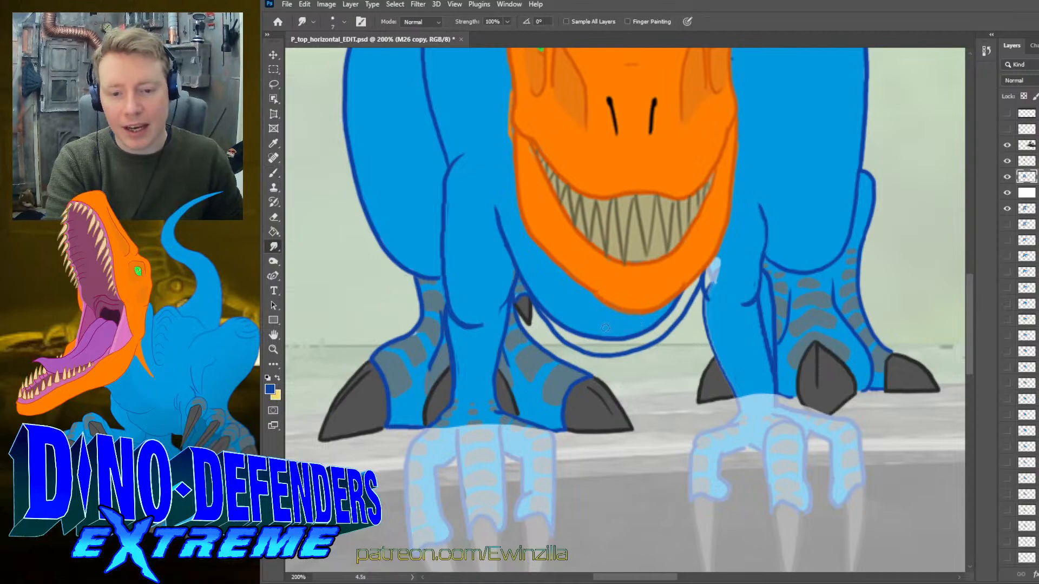
mouse_move(574, 335)
left_mouse_down()
mouse_move(541, 295)
mouse_move(572, 335)
mouse_move(541, 291)
mouse_move(535, 301)
mouse_move(568, 340)
mouse_move(536, 303)
mouse_move(558, 334)
mouse_move(542, 316)
mouse_move(574, 346)
mouse_move(554, 329)
mouse_move(579, 328)
mouse_move(578, 341)
mouse_move(594, 347)
mouse_move(585, 347)
mouse_move(611, 349)
mouse_move(628, 344)
mouse_move(605, 336)
mouse_move(639, 334)
mouse_move(619, 346)
mouse_move(638, 343)
mouse_move(657, 319)
mouse_move(640, 343)
mouse_move(662, 326)
mouse_move(652, 337)
mouse_move(693, 277)
mouse_move(672, 305)
left_mouse_up()
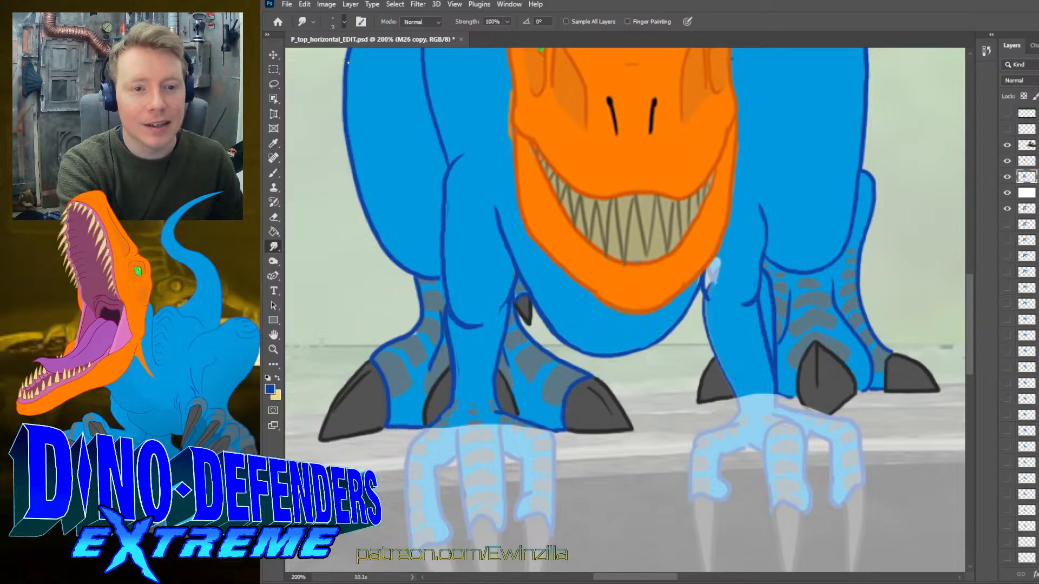
mouse_move(699, 286)
left_mouse_down()
mouse_move(658, 344)
mouse_move(612, 354)
mouse_move(570, 341)
left_mouse_up()
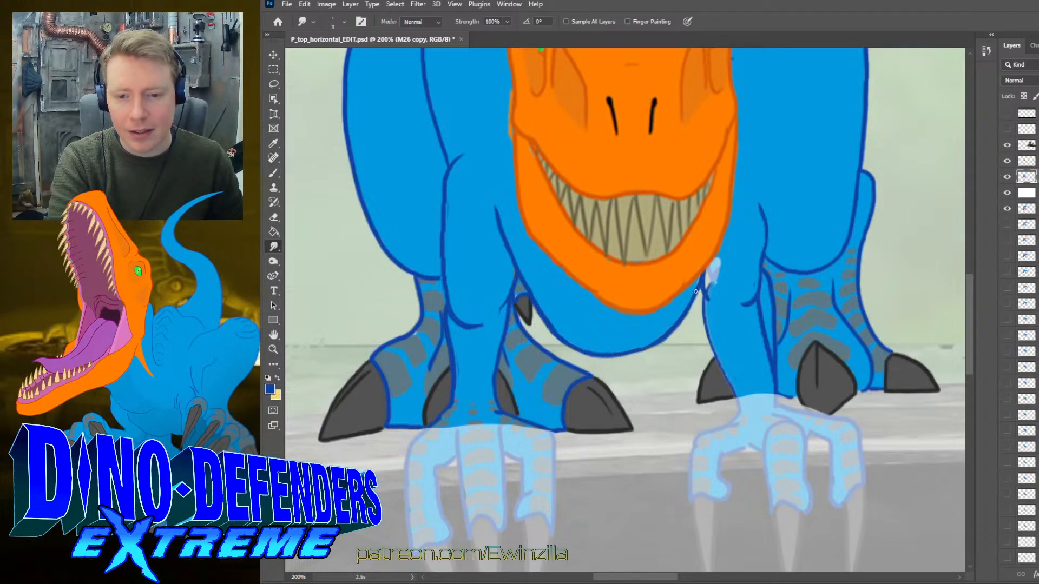
mouse_move(700, 282)
left_mouse_down()
mouse_move(685, 318)
mouse_move(642, 352)
mouse_move(598, 358)
left_mouse_up()
left_click_drag(718, 268, 706, 281)
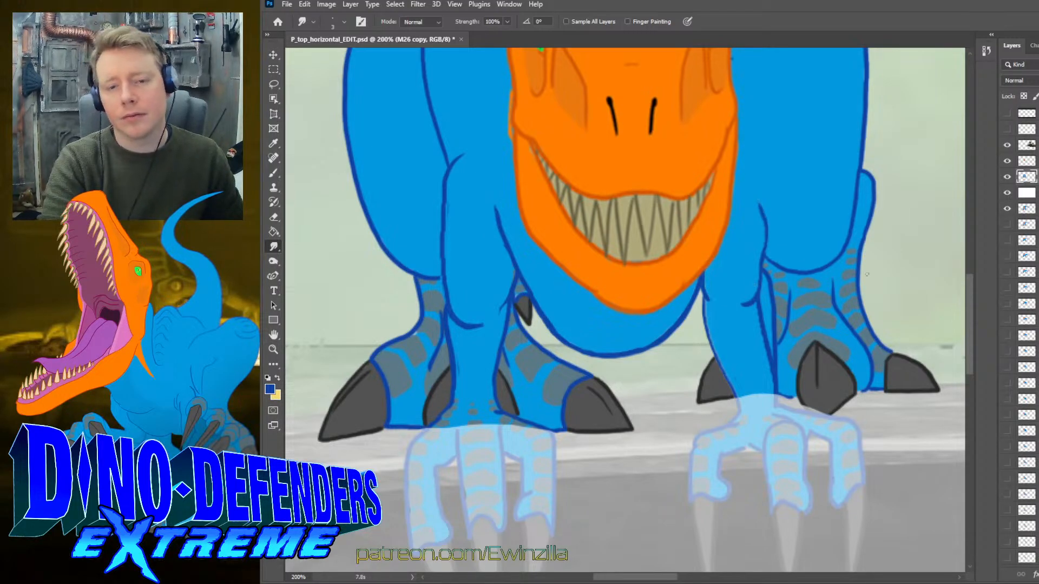
- Paint a long shoulder line on the tail side and a neck arch behind the head, and compare the result with frame M26
scroll(867, 274, "up", 5)
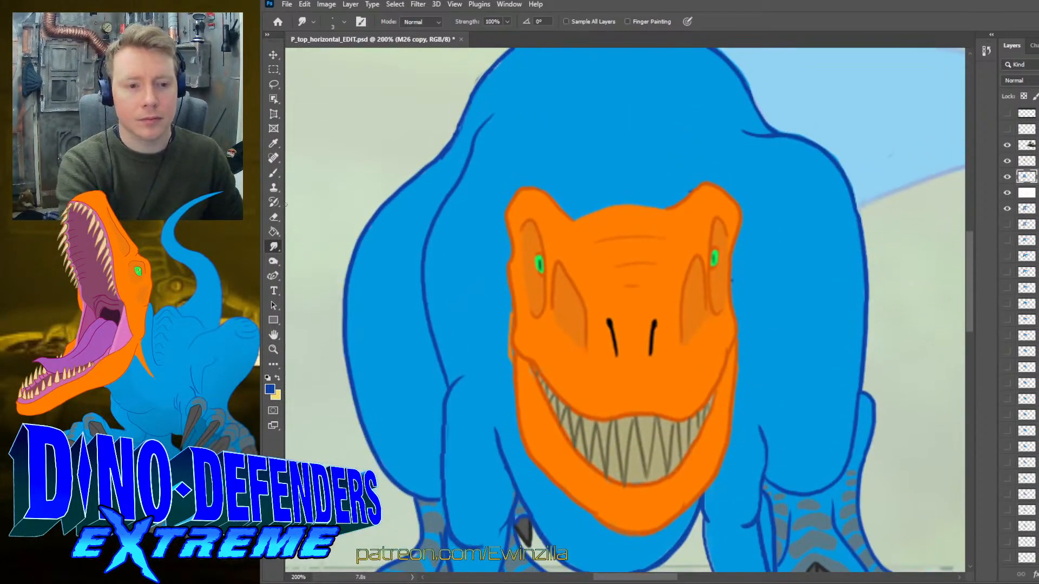
left_click(273, 172)
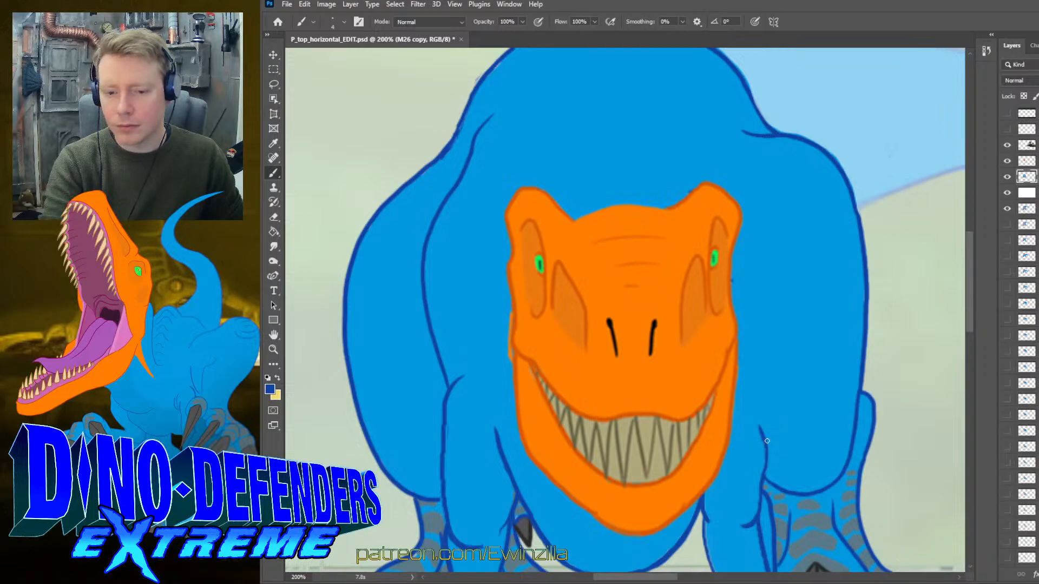
mouse_move(768, 447)
left_mouse_down()
mouse_move(777, 337)
mouse_move(766, 204)
mouse_move(746, 153)
mouse_move(696, 108)
mouse_move(761, 182)
mouse_move(776, 222)
mouse_move(780, 318)
mouse_move(759, 439)
mouse_move(754, 417)
mouse_move(764, 449)
left_mouse_up()
key("ctrl+z")
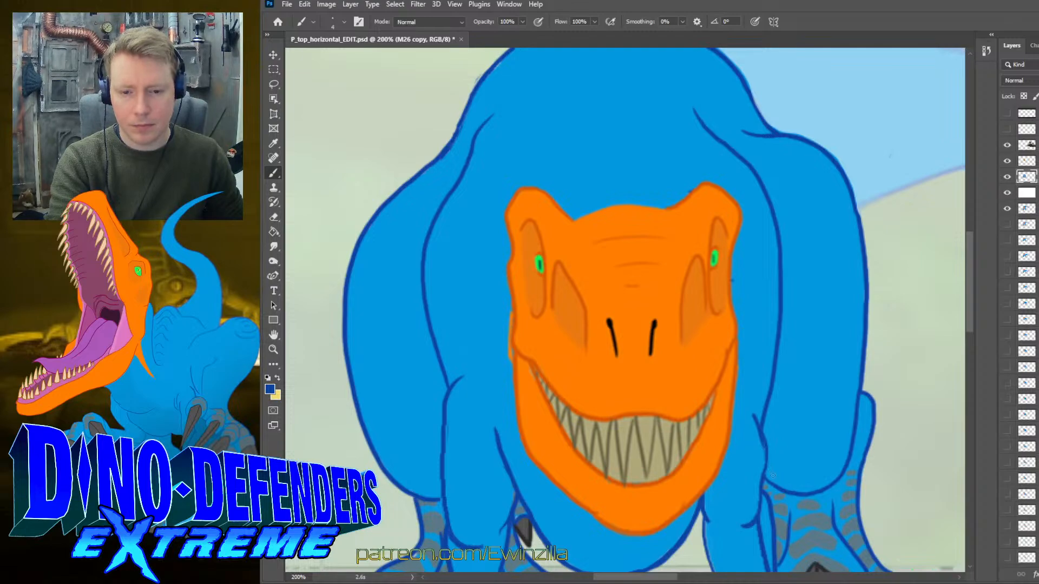
mouse_move(694, 193)
left_mouse_down()
mouse_move(649, 144)
mouse_move(597, 146)
mouse_move(545, 189)
left_mouse_up()
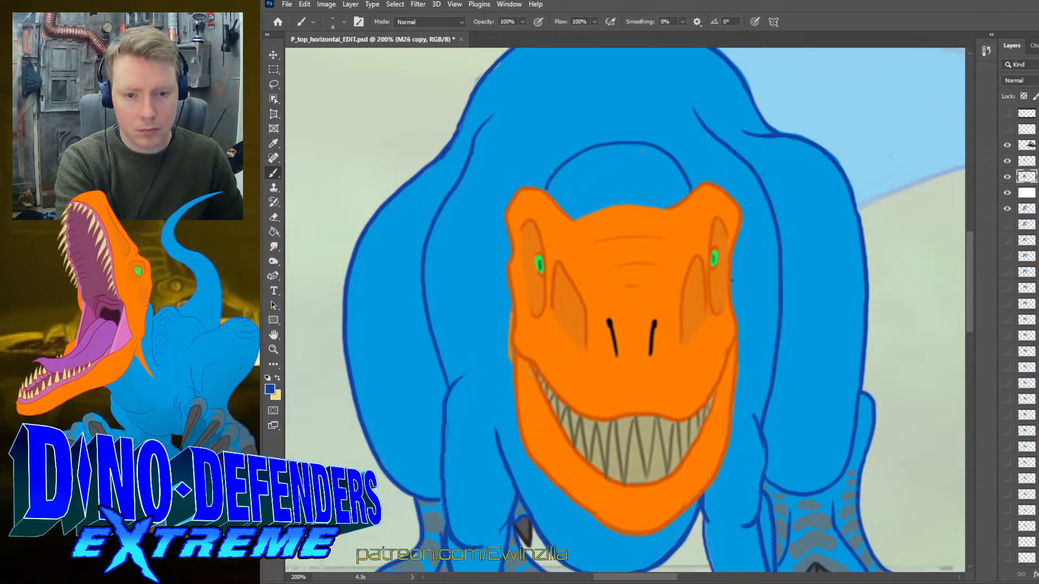
left_click(1007, 177)
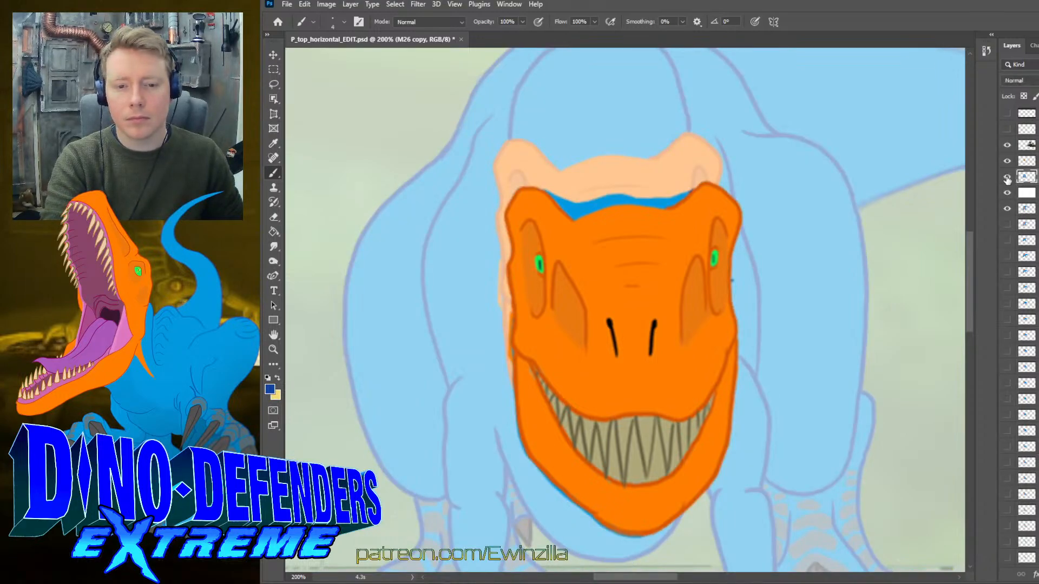
left_click(1007, 177)
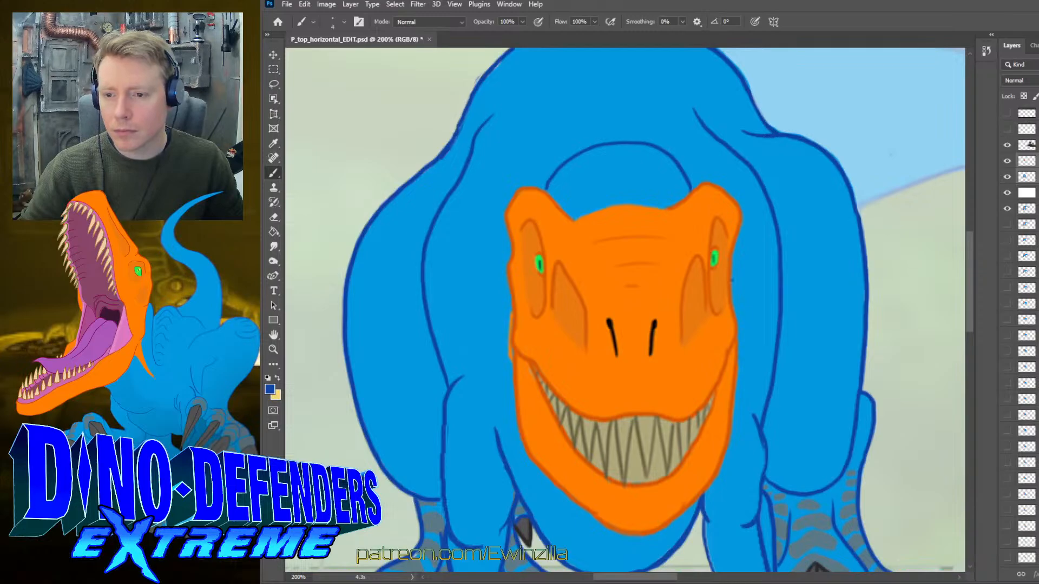
- On layer M27, paint dark blue outlines for the three fingers of the larger front hand over the faded guide
left_click(1027, 160)
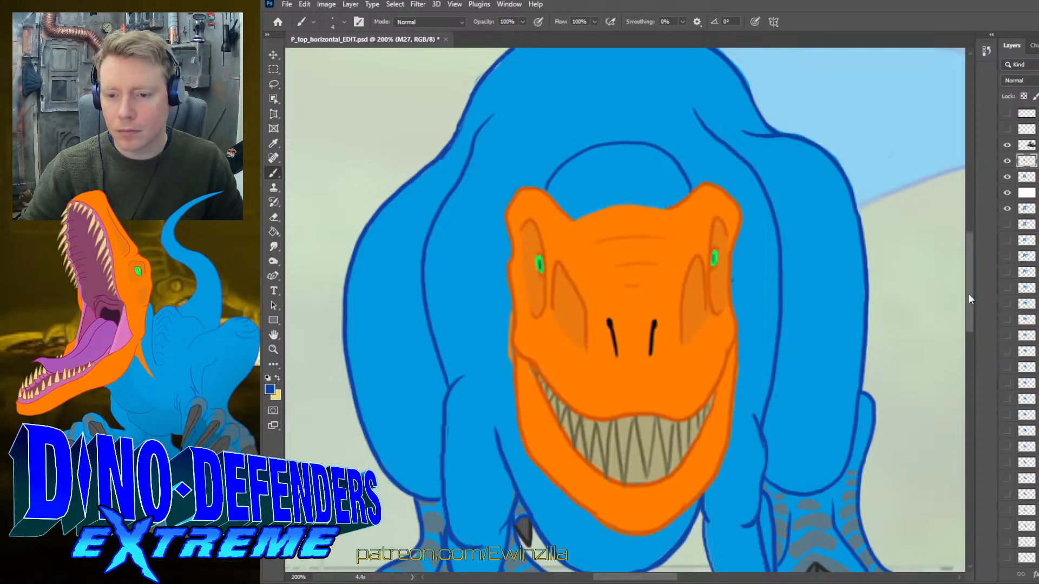
left_click_drag(969, 298, 966, 365)
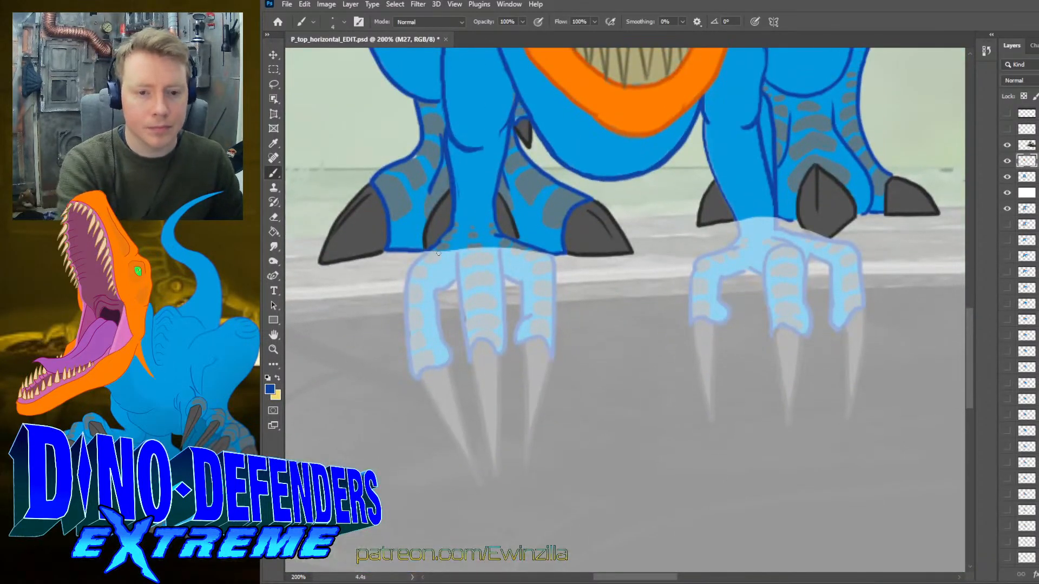
mouse_move(435, 248)
left_mouse_down()
mouse_move(421, 310)
mouse_move(449, 384)
mouse_move(461, 384)
mouse_move(449, 279)
mouse_move(457, 296)
mouse_move(461, 259)
mouse_move(473, 257)
mouse_move(463, 311)
mouse_move(474, 363)
mouse_move(493, 362)
mouse_move(507, 315)
mouse_move(492, 271)
mouse_move(497, 289)
mouse_move(466, 289)
mouse_move(467, 246)
mouse_move(493, 258)
mouse_move(504, 279)
left_mouse_up()
key("ctrl+z")
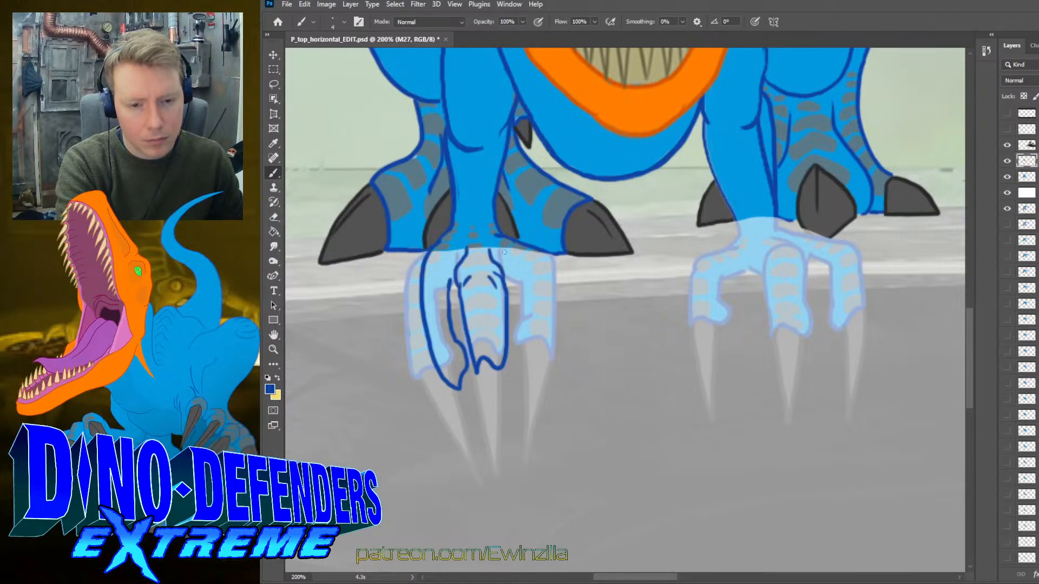
mouse_move(502, 238)
left_mouse_down()
mouse_move(552, 274)
mouse_move(548, 258)
mouse_move(552, 287)
mouse_move(530, 361)
mouse_move(511, 349)
mouse_move(525, 323)
mouse_move(515, 285)
mouse_move(525, 277)
left_mouse_up()
key("ctrl+z")
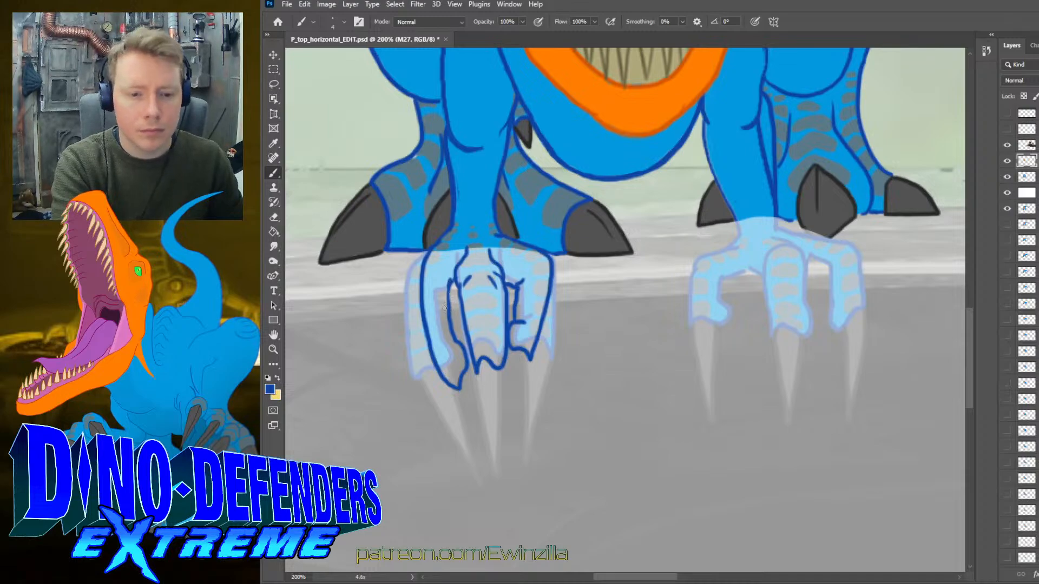
- Reshape the outer finger of the larger hand with a wider, bent knuckle and smudge away the jagged ends of the outer and middle fingers
left_click_drag(442, 295, 453, 340)
mouse_move(444, 298)
left_mouse_down()
mouse_move(453, 332)
mouse_move(451, 278)
mouse_move(417, 312)
mouse_move(422, 267)
mouse_move(425, 325)
left_mouse_up()
key("r")
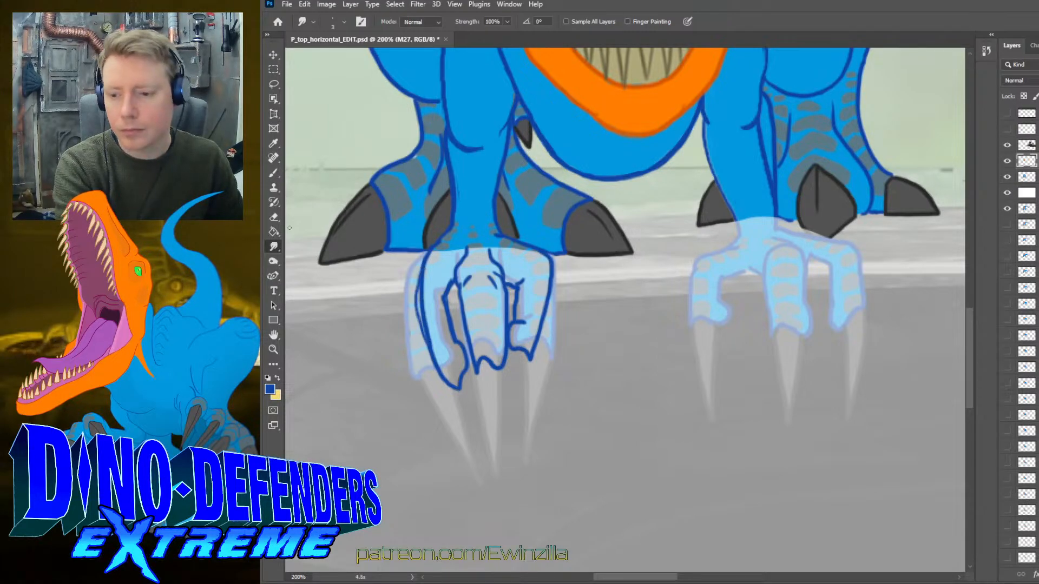
left_click(274, 173)
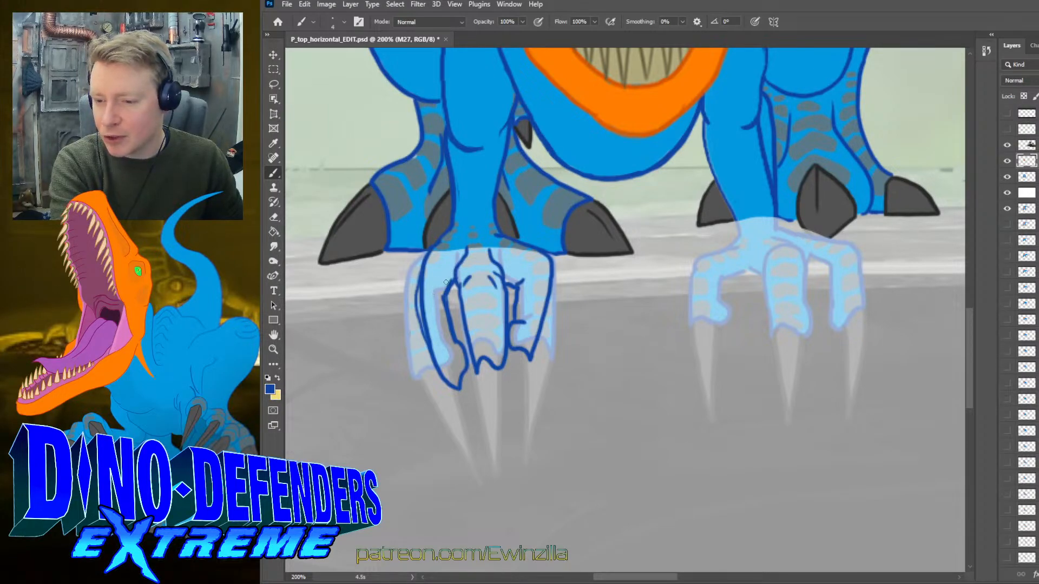
left_click_drag(422, 265, 423, 328)
left_click(273, 247)
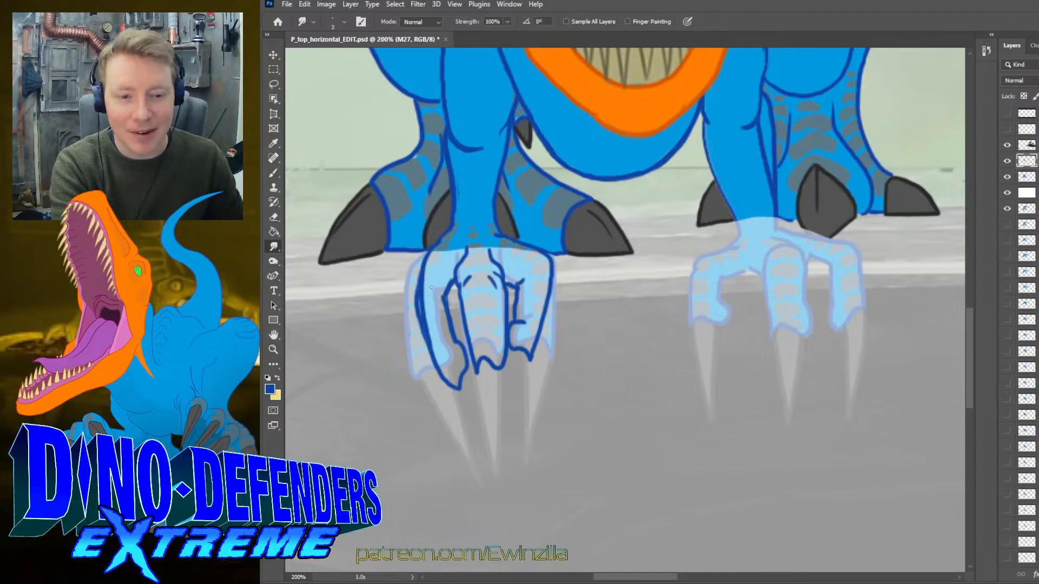
left_click_drag(425, 284, 427, 341)
mouse_move(423, 300)
left_mouse_down()
mouse_move(424, 328)
mouse_move(417, 296)
mouse_move(423, 323)
mouse_move(421, 297)
left_mouse_up()
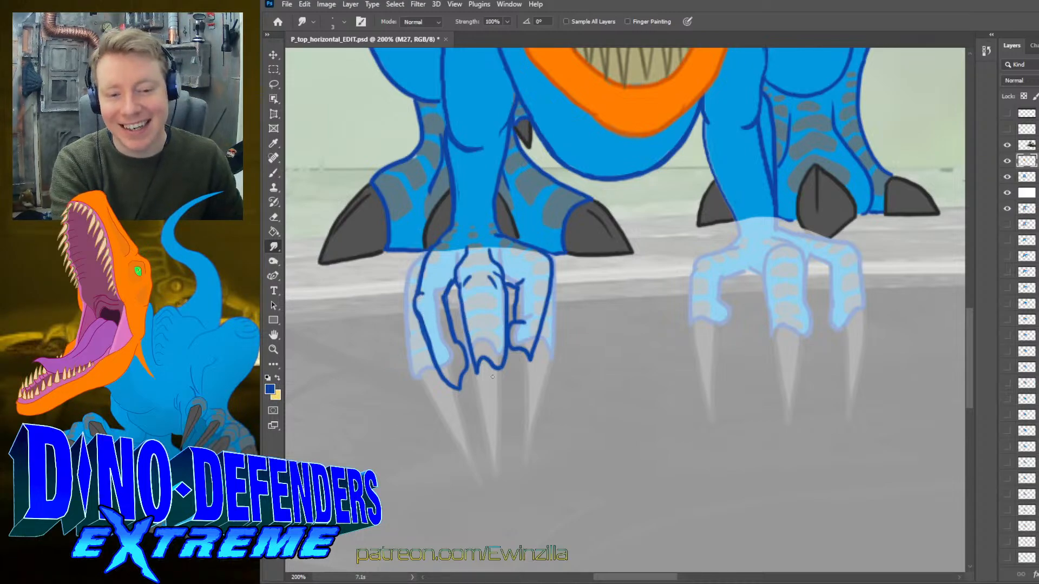
mouse_move(493, 376)
left_mouse_down()
mouse_move(488, 343)
mouse_move(502, 383)
mouse_move(501, 345)
mouse_move(502, 362)
mouse_move(465, 389)
mouse_move(460, 362)
mouse_move(463, 392)
mouse_move(459, 362)
mouse_move(460, 398)
left_mouse_up()
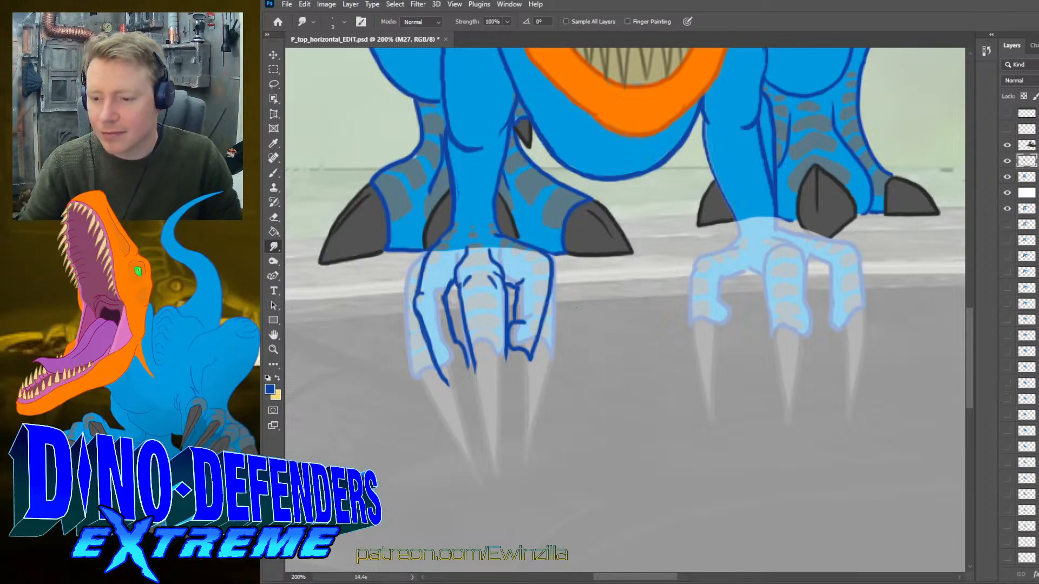
- Try to outline the wrist and first finger of the smaller front hand with the dark blue brush
left_click_drag(491, 249, 366, 293)
left_click(274, 173)
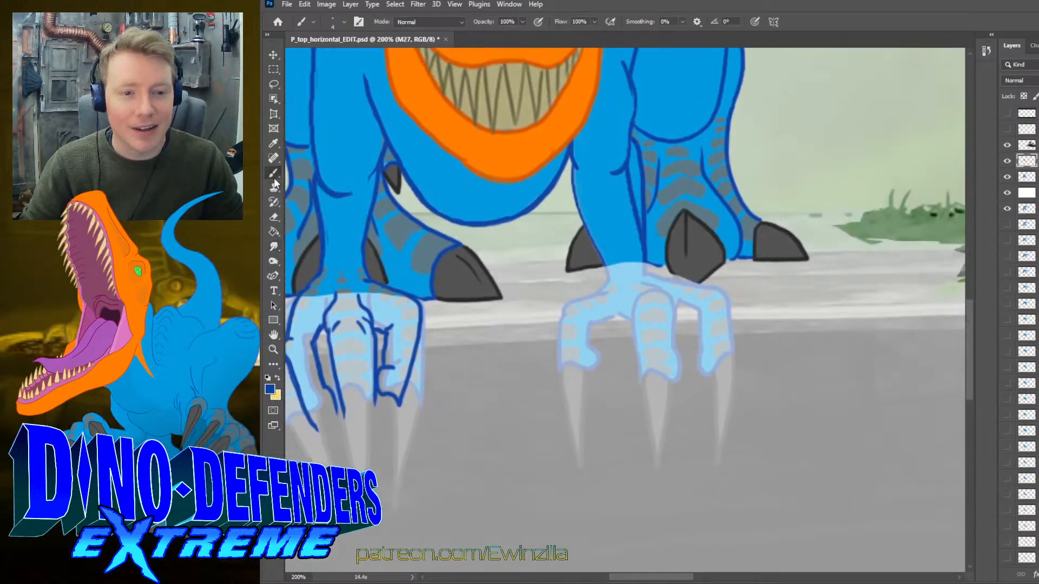
mouse_move(573, 166)
left_mouse_down()
mouse_move(607, 271)
mouse_move(603, 260)
mouse_move(598, 289)
mouse_move(585, 298)
mouse_move(609, 283)
mouse_move(595, 319)
left_mouse_up()
key("ctrl+z")
key("ctrl+z")
mouse_move(608, 282)
left_mouse_down()
mouse_move(591, 324)
mouse_move(602, 367)
left_mouse_up()
key("ctrl+z")
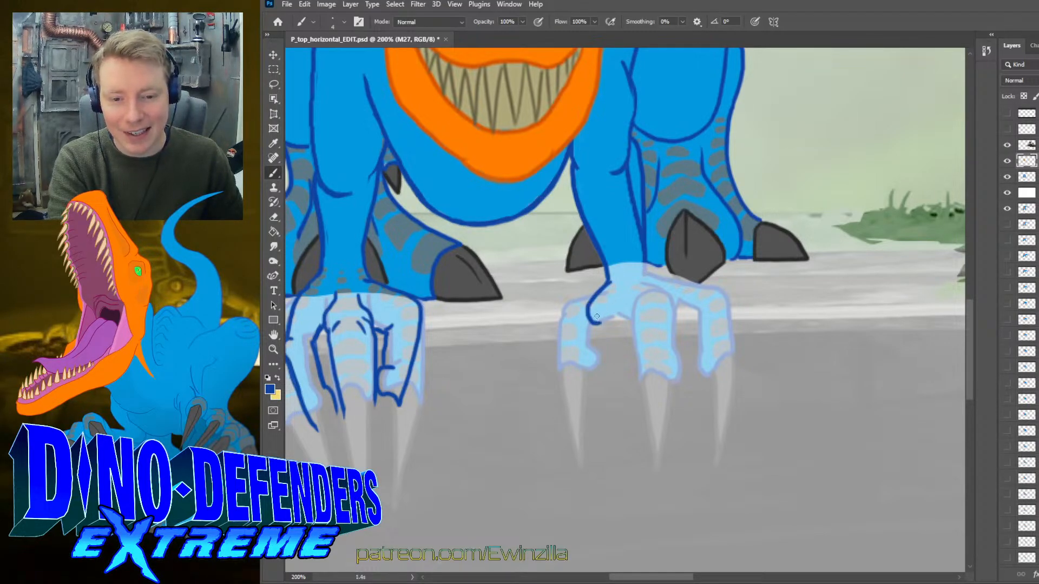
mouse_move(598, 314)
left_mouse_down()
mouse_move(606, 391)
mouse_move(627, 384)
mouse_move(633, 363)
mouse_move(616, 292)
left_mouse_up()
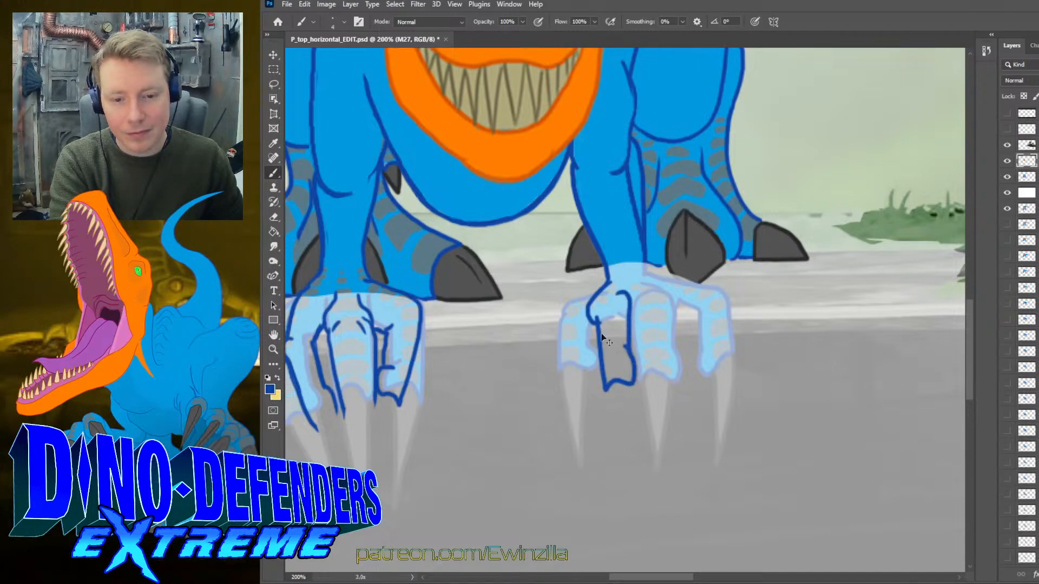
key("ctrl+z")
key("ctrl+z")
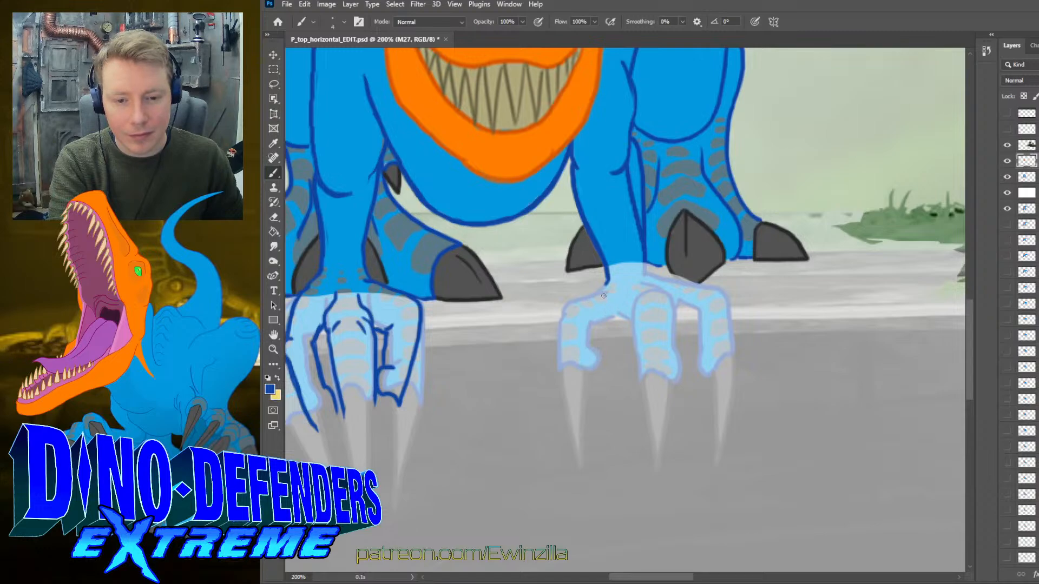
- Paint dark blue outlines for the three curled fingers of the smaller front hand and touch up the wrist line with Smudge
mouse_move(605, 296)
left_mouse_down()
mouse_move(570, 315)
mouse_move(571, 304)
mouse_move(564, 320)
mouse_move(589, 385)
left_mouse_up()
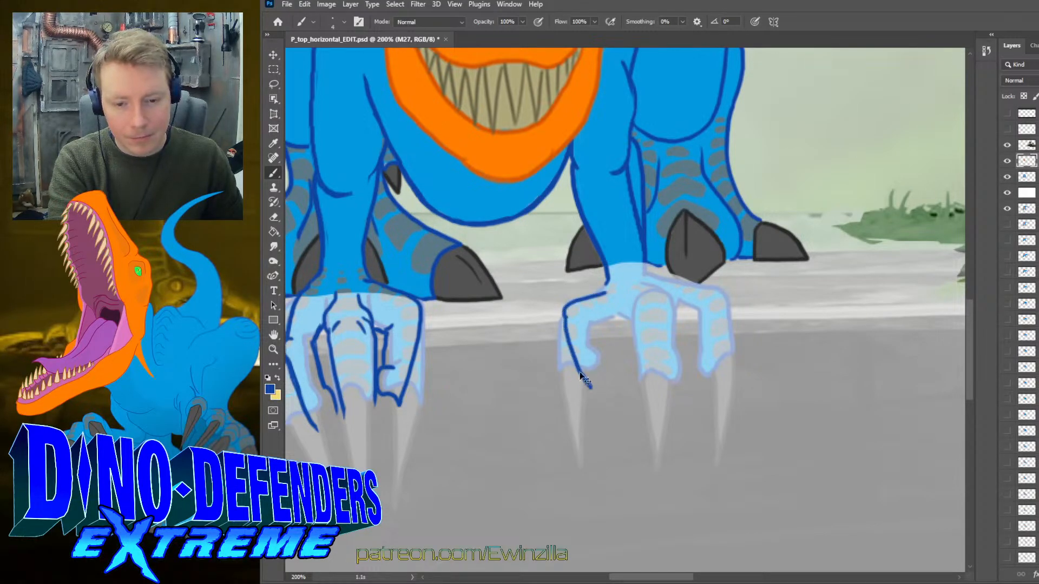
key("ctrl+z")
mouse_move(564, 316)
left_mouse_down()
mouse_move(583, 379)
mouse_move(600, 373)
mouse_move(607, 354)
mouse_move(591, 313)
mouse_move(632, 321)
mouse_move(647, 292)
mouse_move(662, 295)
mouse_move(668, 320)
mouse_move(657, 380)
mouse_move(630, 372)
mouse_move(638, 308)
left_mouse_up()
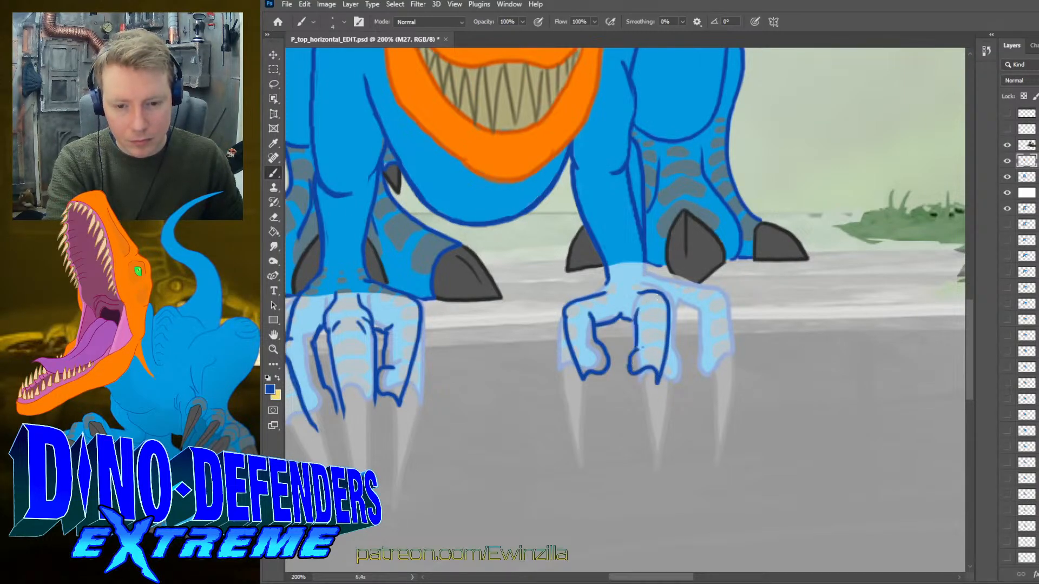
mouse_move(643, 264)
left_mouse_down()
mouse_move(698, 306)
mouse_move(683, 373)
mouse_move(670, 361)
mouse_move(672, 309)
left_mouse_up()
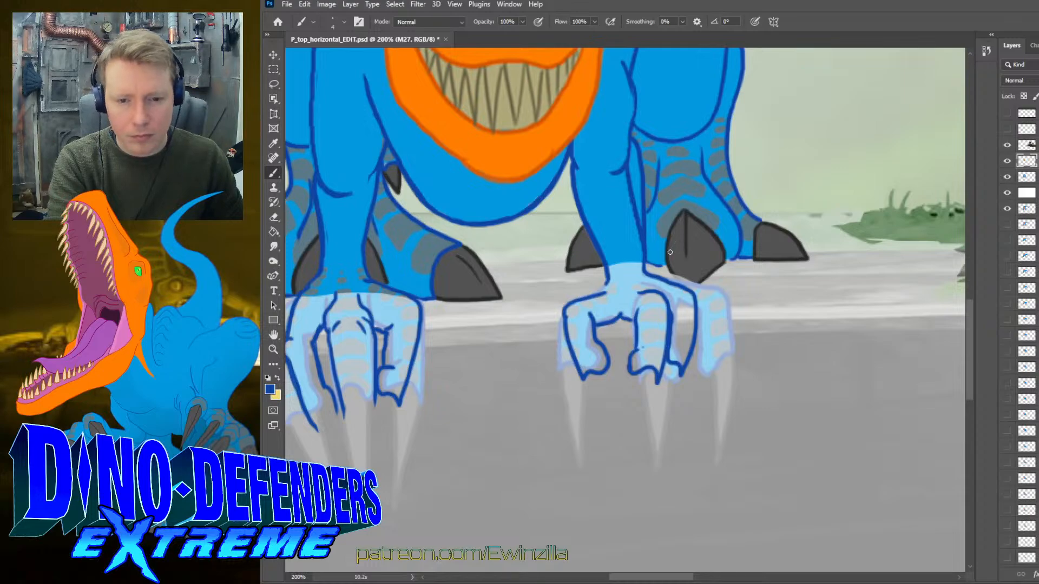
left_click(273, 247)
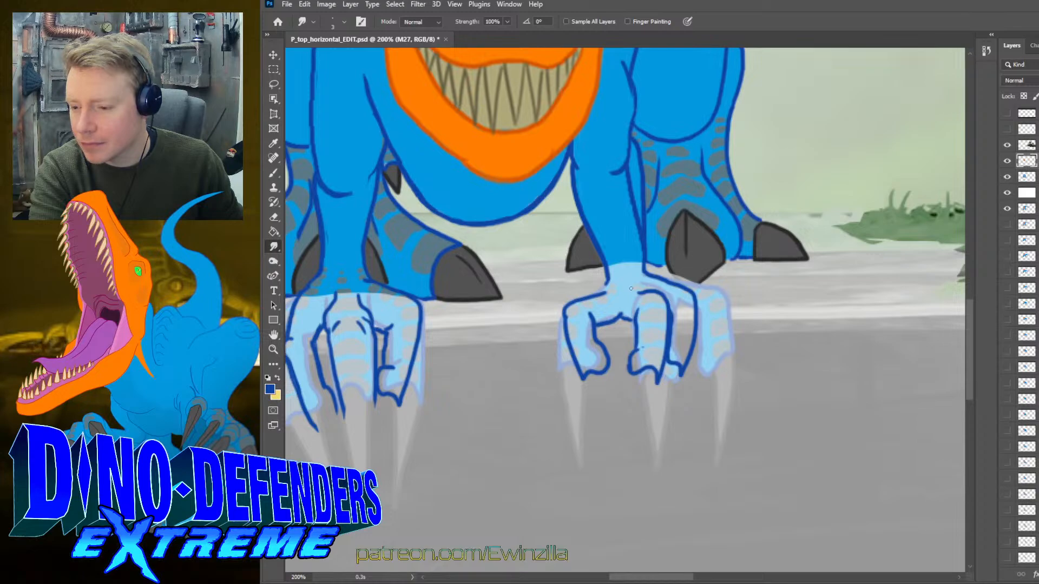
left_click_drag(683, 288, 671, 272)
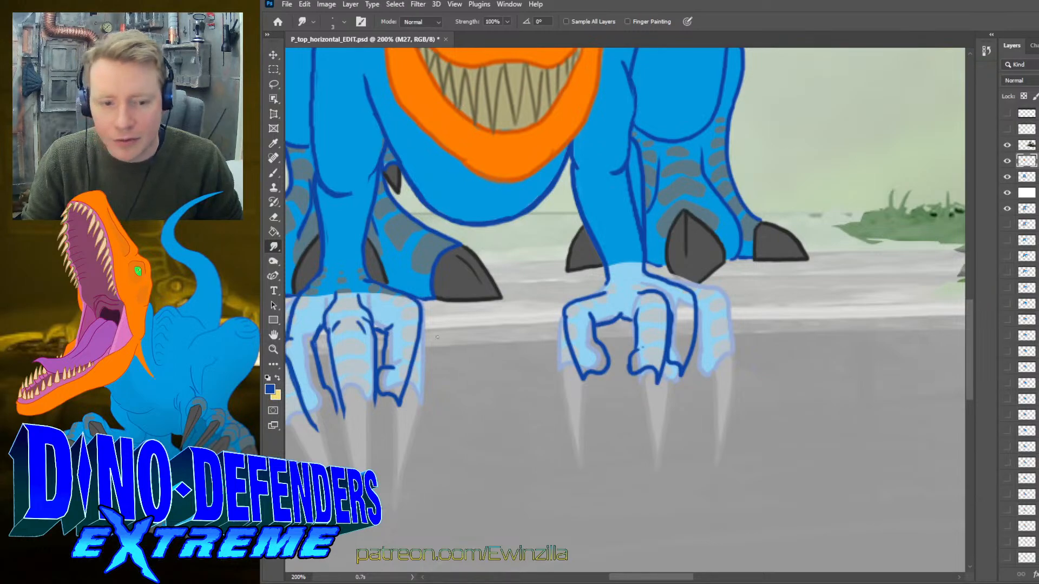
- Sample the dark claw outline colour and paint the missing lower edge of the hind-foot claw just above the smaller front hand
scroll(625, 258, "down", 2)
left_click_drag(656, 573, 651, 574)
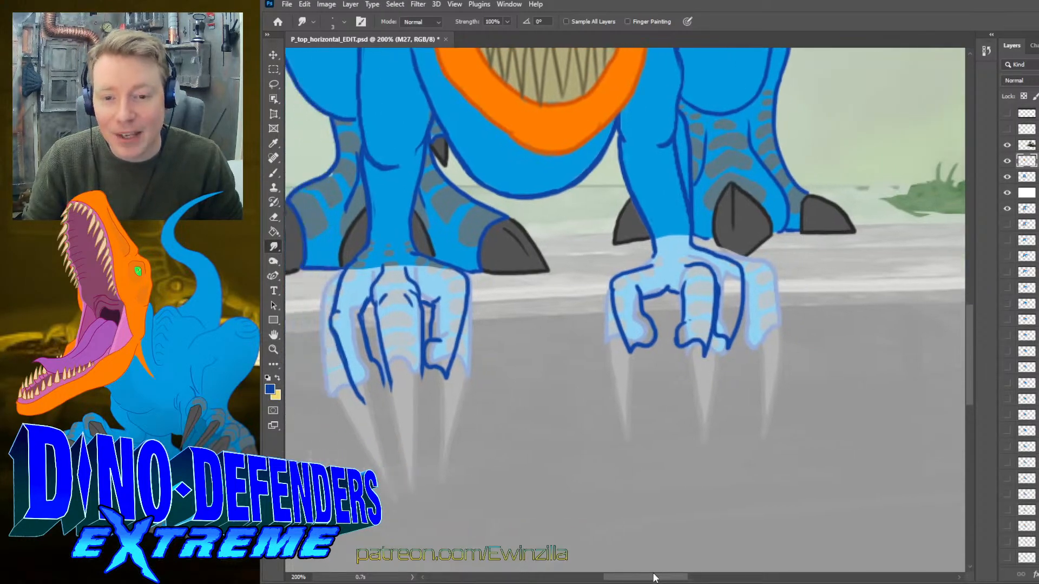
left_click(272, 145)
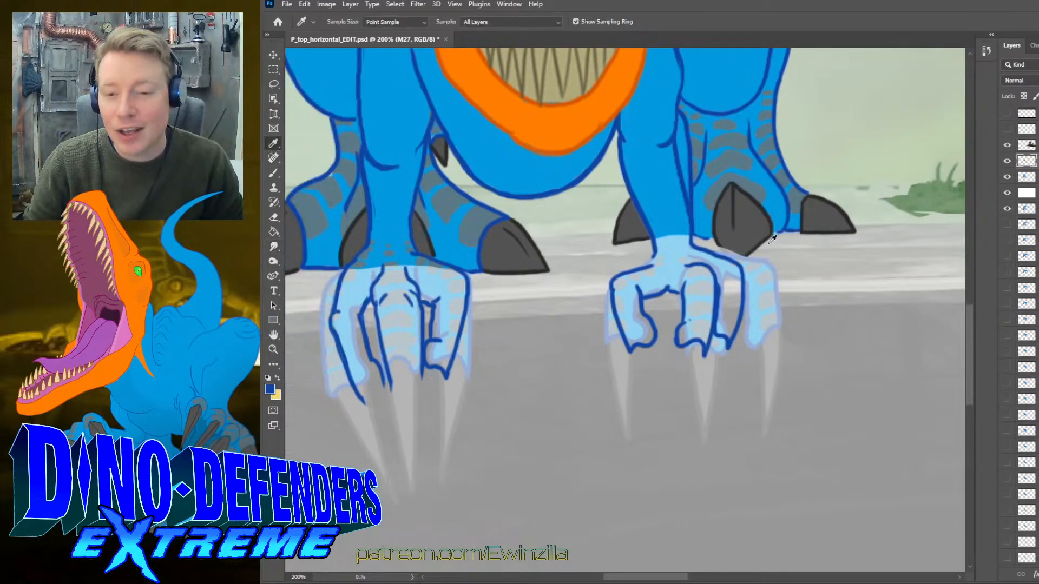
left_click(824, 195)
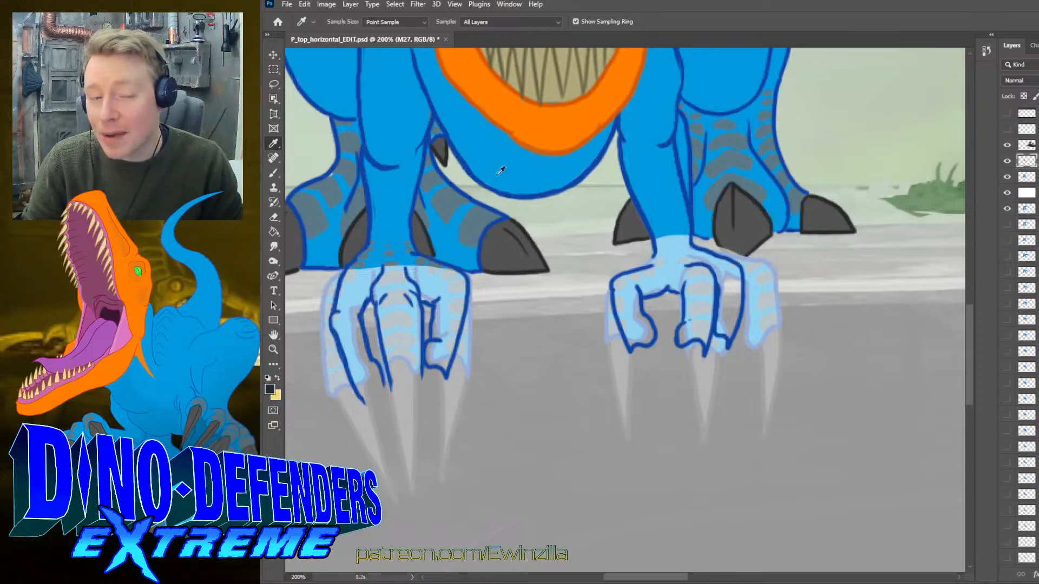
left_click(271, 173)
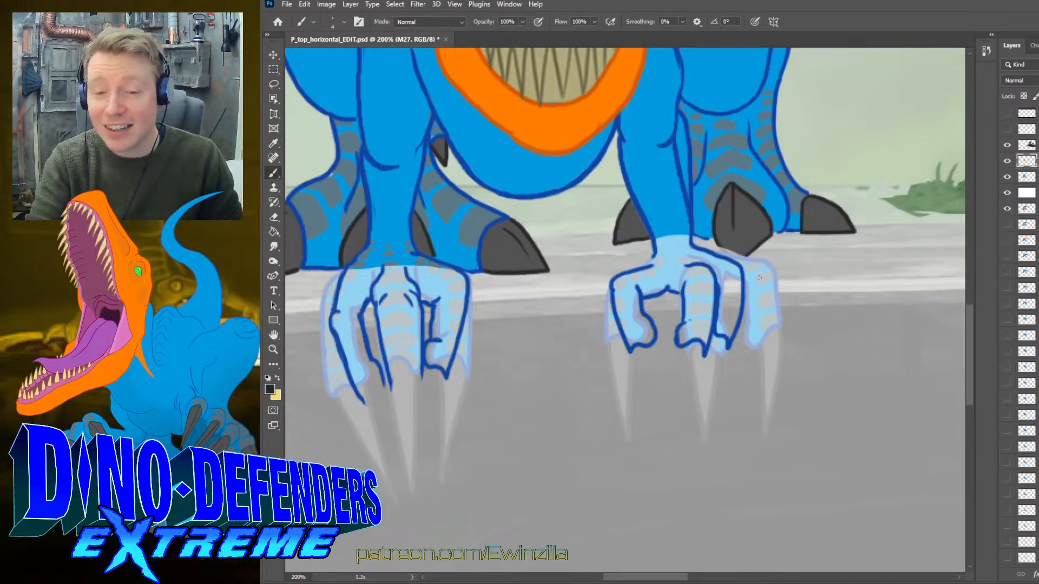
mouse_move(719, 244)
left_mouse_down()
mouse_move(738, 261)
mouse_move(756, 242)
left_mouse_up()
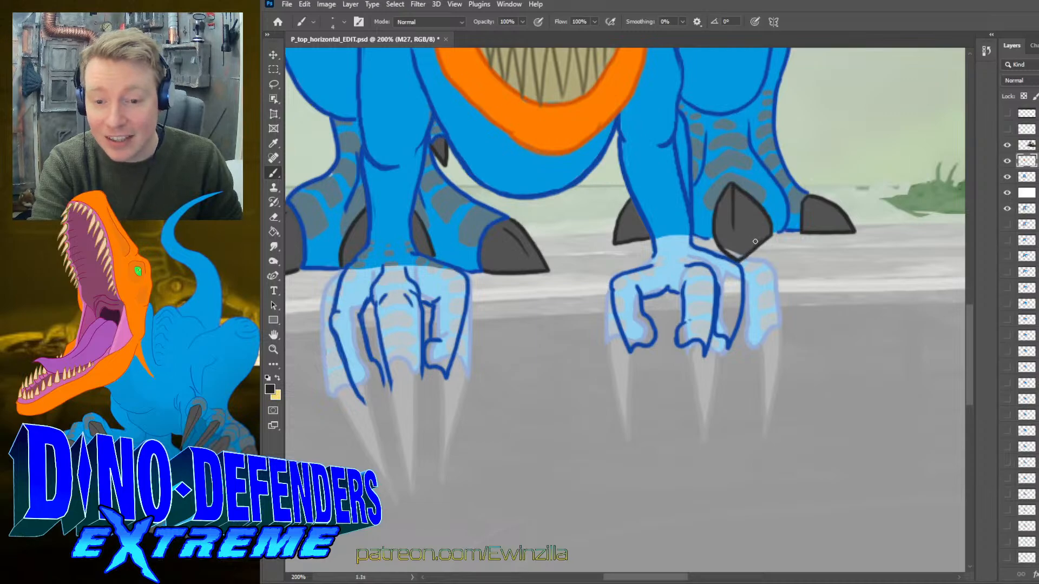
- On the M26 copy layer, smudge the hind claw's dark grey fill down to its new lower edge
key("r")
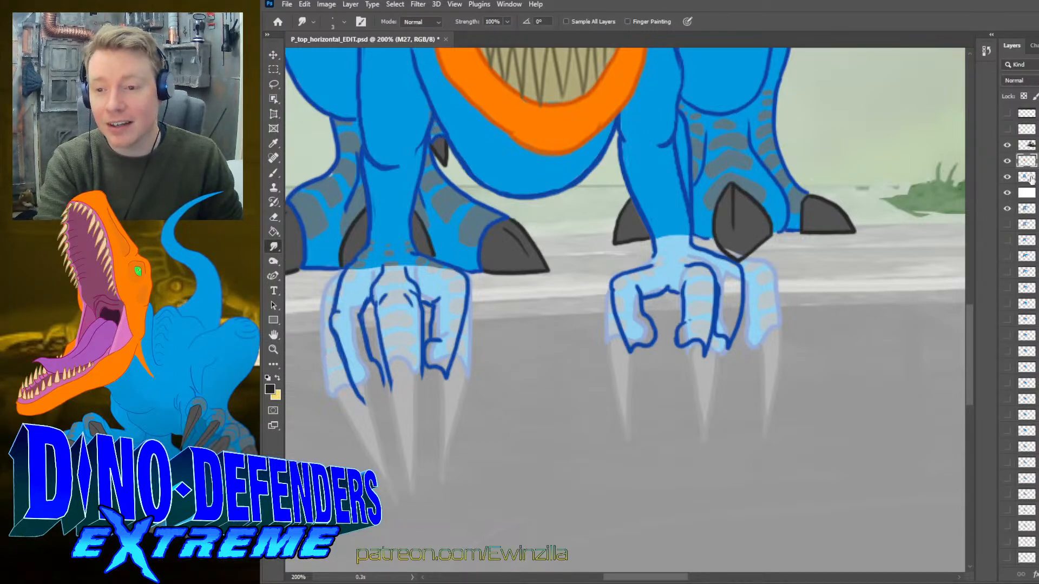
left_click(1007, 161)
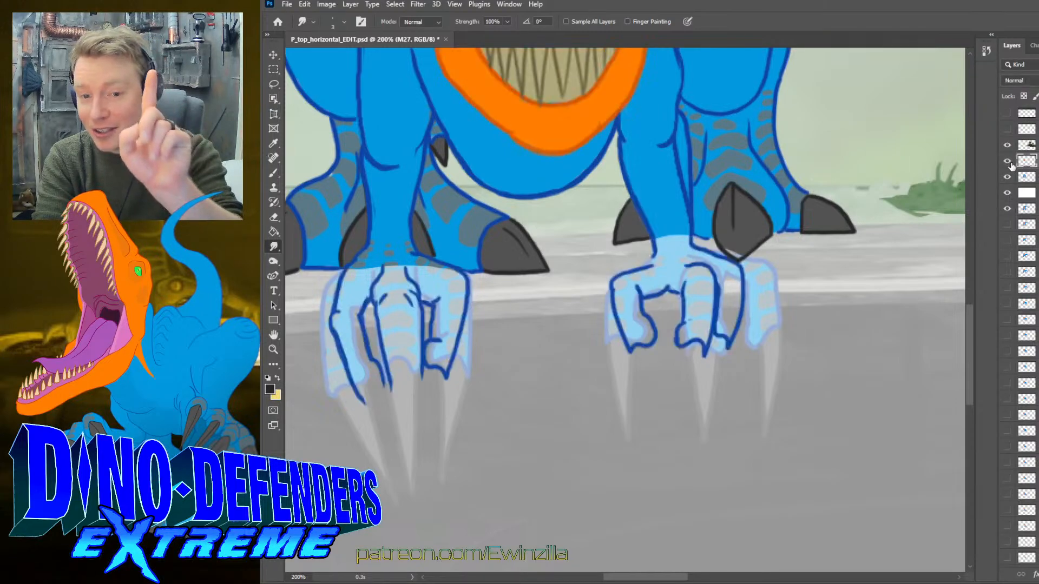
left_click(1008, 161)
left_click(1027, 176)
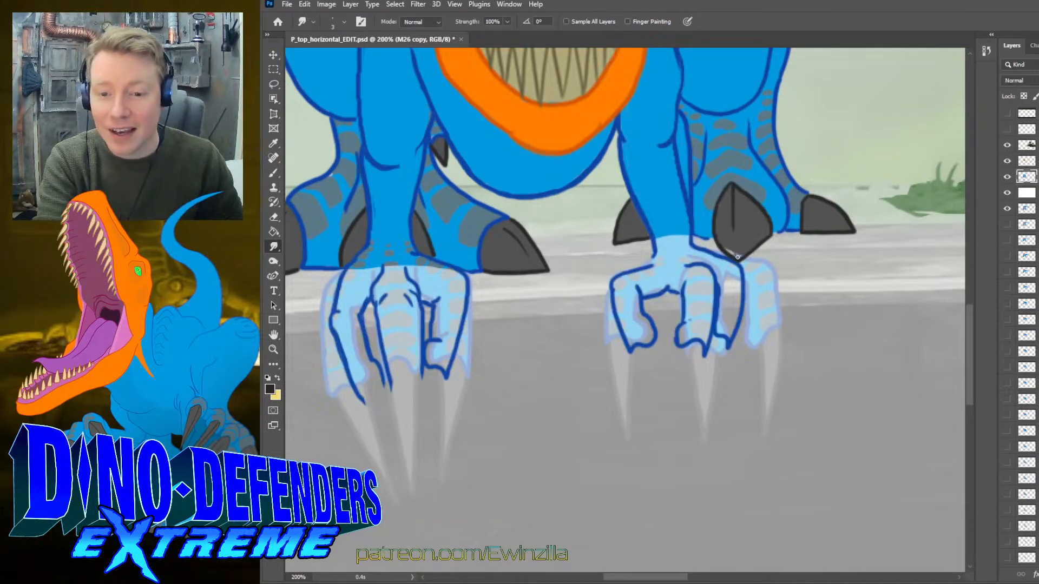
left_click_drag(742, 251, 739, 260)
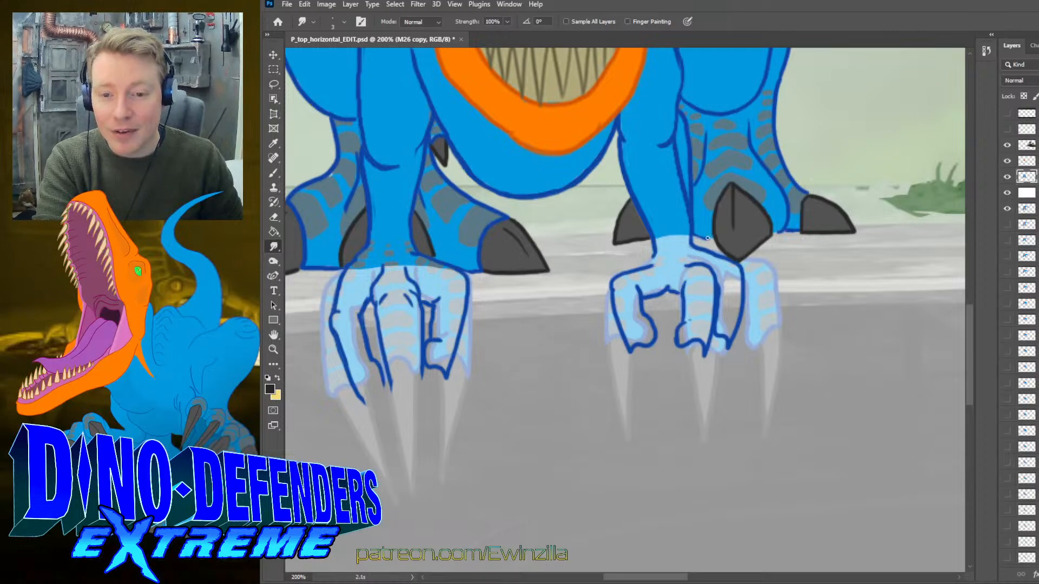
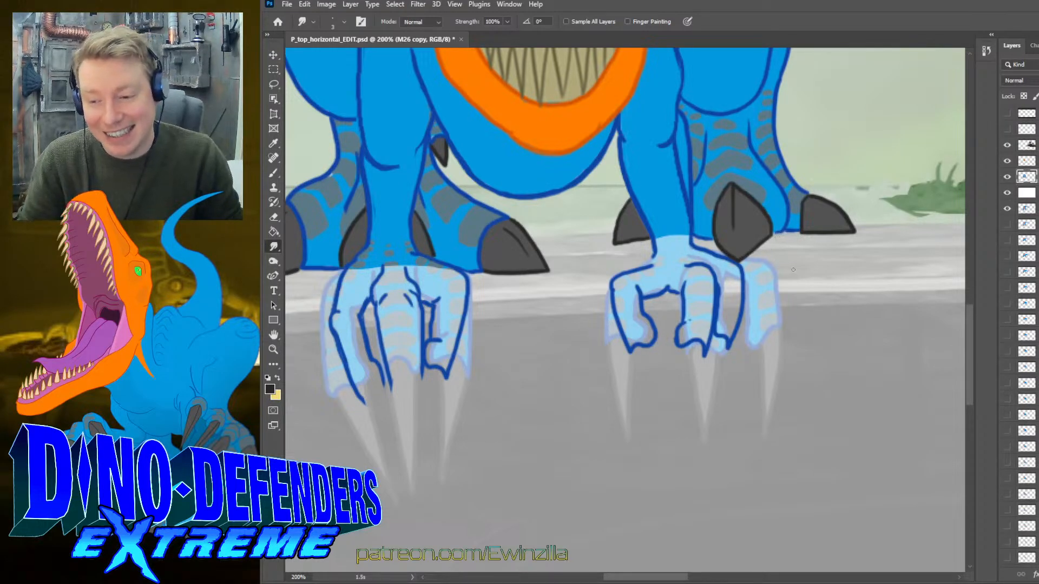
- Resample the dark claw outline colour and paint three long, converging claw outlines on the fingers of the larger front hand
key("i")
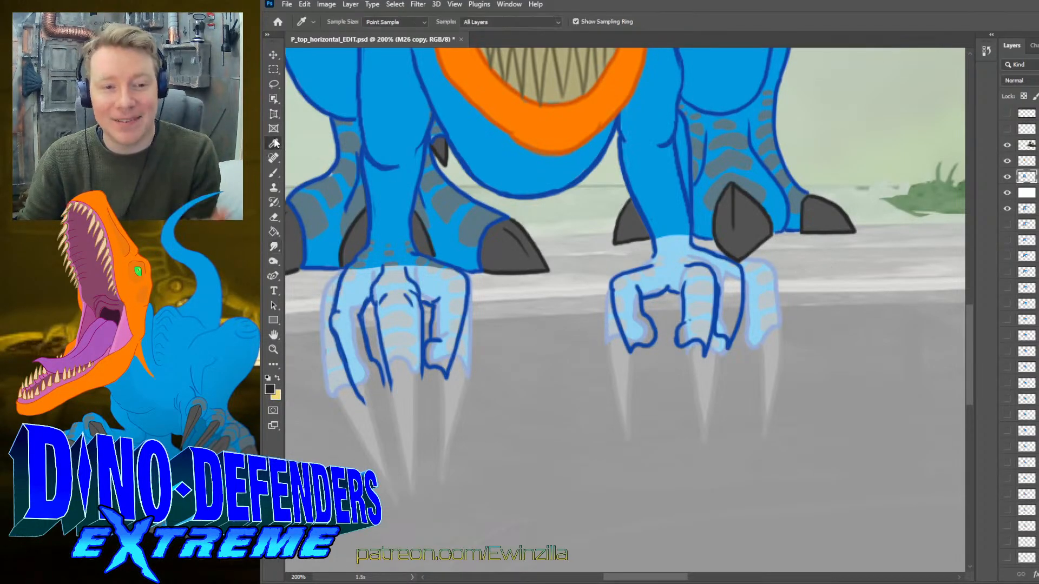
left_click(807, 229)
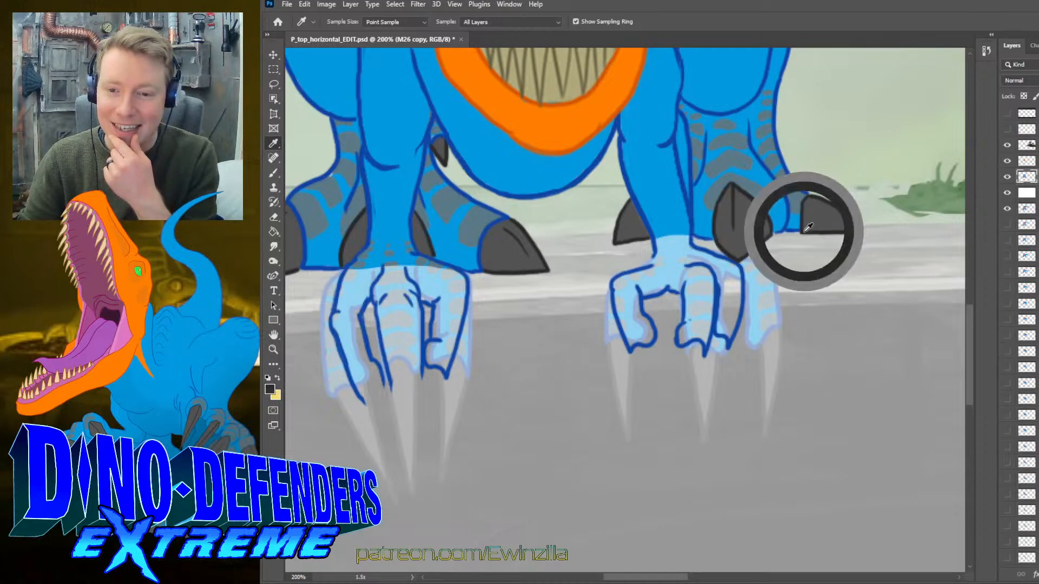
left_click(272, 174)
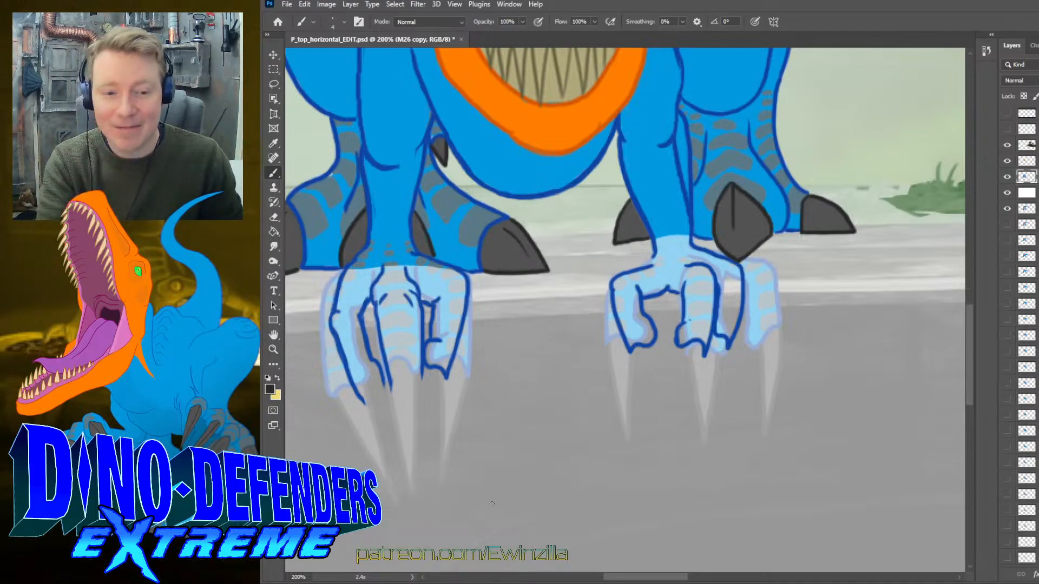
mouse_move(367, 404)
left_mouse_down()
mouse_move(421, 479)
mouse_move(381, 388)
mouse_move(367, 402)
mouse_move(409, 434)
mouse_move(424, 476)
mouse_move(416, 374)
mouse_move(420, 473)
mouse_move(394, 387)
mouse_move(418, 377)
left_mouse_up()
key("ctrl+z")
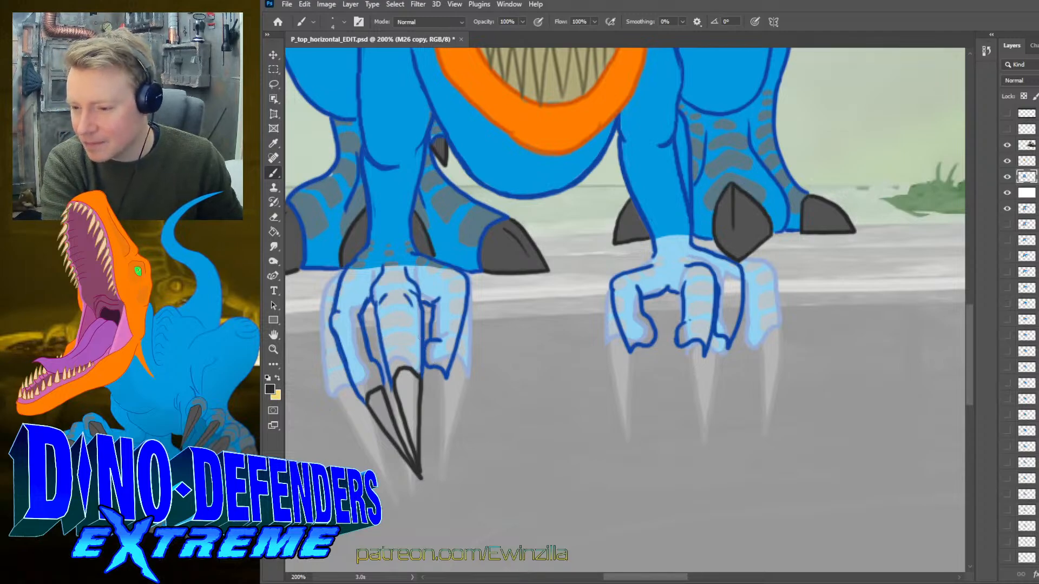
left_click_drag(426, 349, 433, 364)
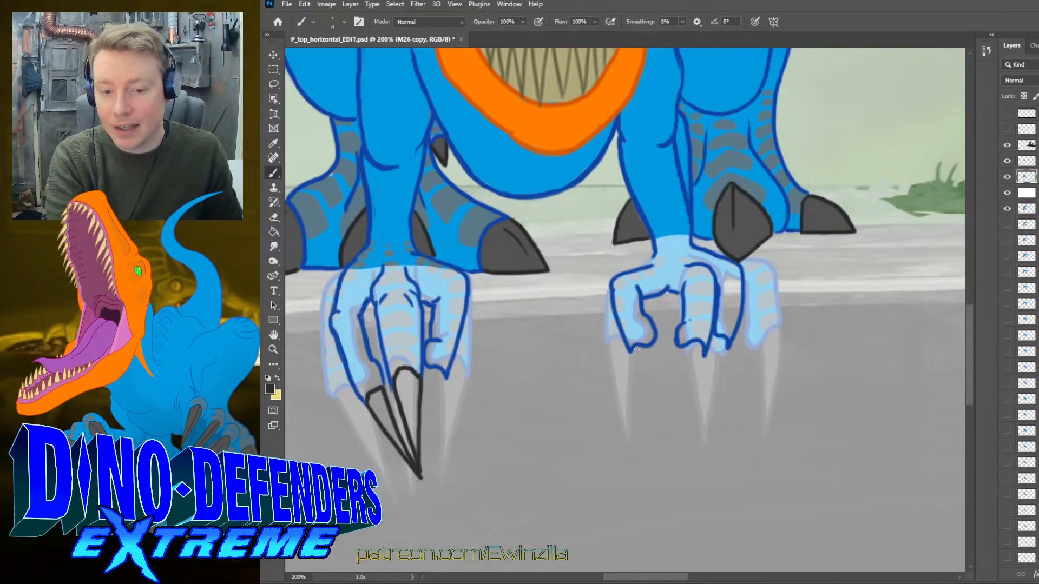
mouse_move(443, 368)
left_mouse_down()
mouse_move(424, 467)
mouse_move(429, 364)
left_mouse_up()
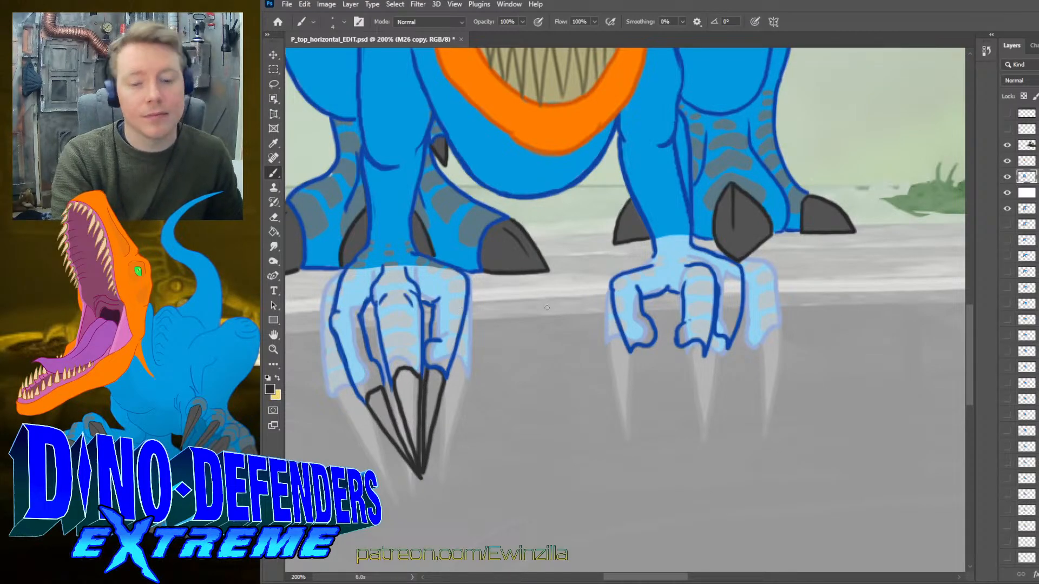
- Paint three long, inward-pointing claw outlines on the fingers of the smaller front hand
mouse_move(631, 351)
left_mouse_down()
mouse_move(666, 436)
mouse_move(652, 348)
mouse_move(683, 373)
mouse_move(667, 410)
left_mouse_up()
key("ctrl+z")
key("ctrl+z")
left_click_drag(631, 355, 674, 401)
key("ctrl+z")
mouse_move(631, 352)
left_mouse_down()
mouse_move(671, 410)
mouse_move(650, 350)
mouse_move(682, 387)
mouse_move(679, 421)
mouse_move(705, 348)
mouse_move(692, 413)
mouse_move(731, 347)
left_mouse_up()
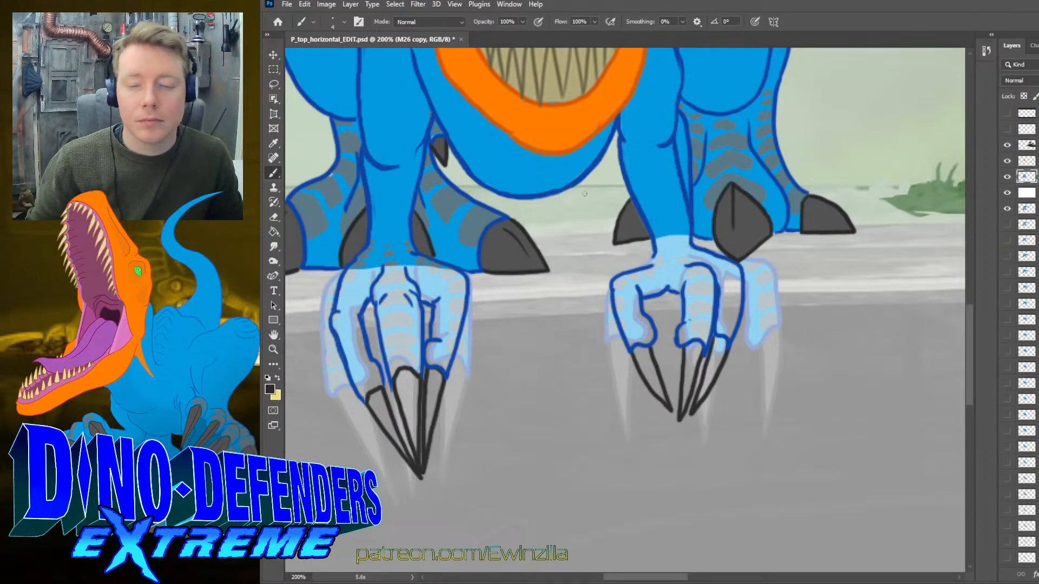
- Merge the M26 copy layer with the M27 layer and add a new empty layer directly beneath the merged M27
scroll(303, 271, "up", 5)
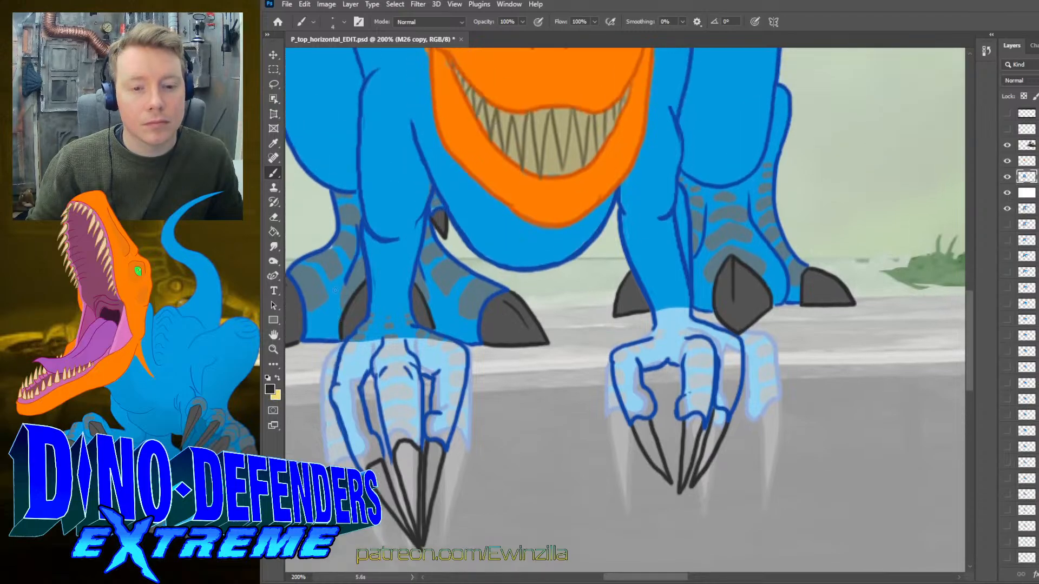
scroll(324, 281, "down", 4)
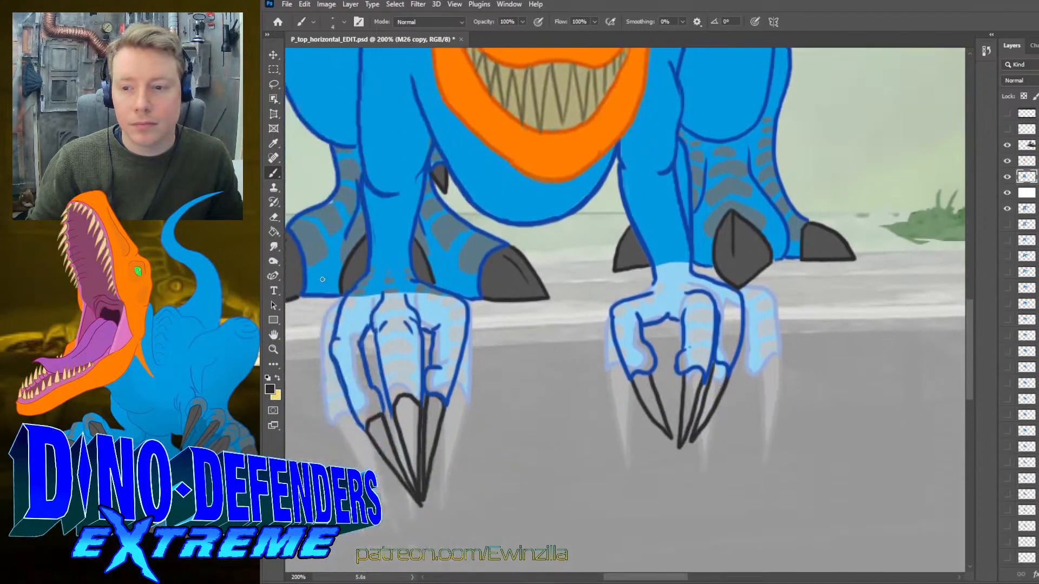
left_click(1026, 176, "ctrl")
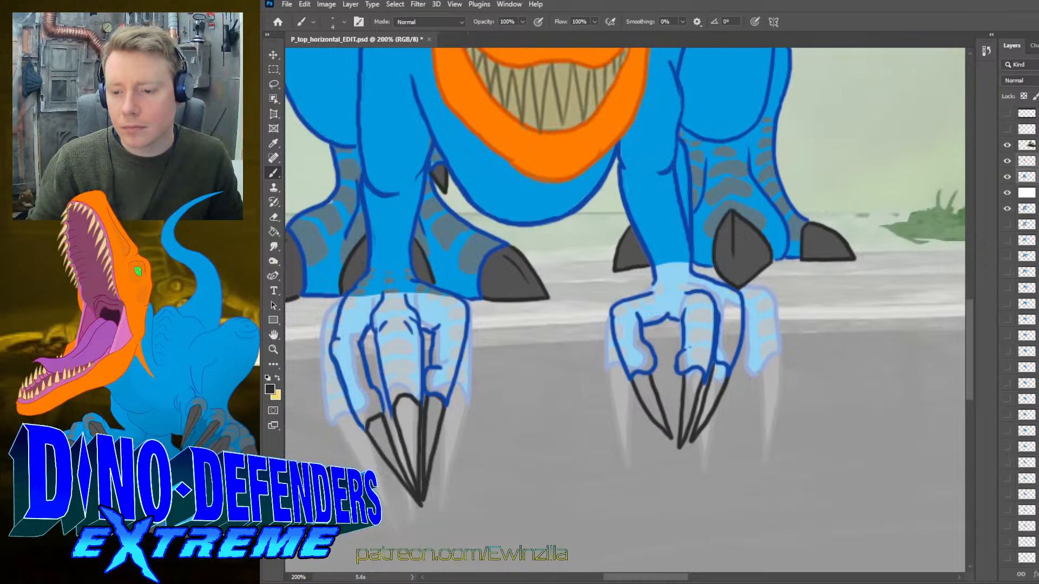
key("ctrl+e")
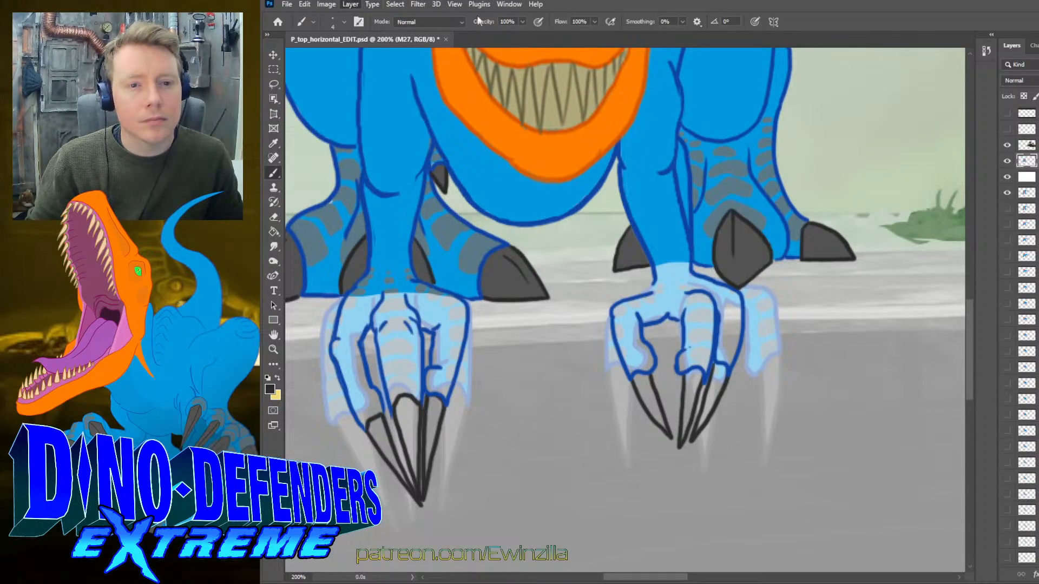
key("ctrl+shift+alt+n")
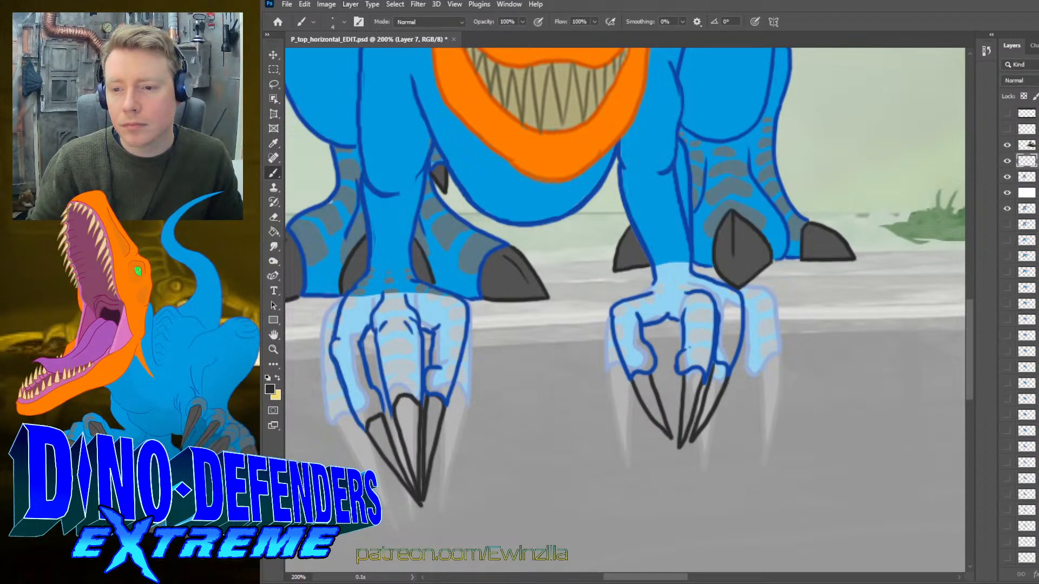
key("ctrl+bracketleft")
- Sample the body blue and paint it into the palm and all three fingers of the larger front hand
left_click(273, 143)
left_click(401, 118)
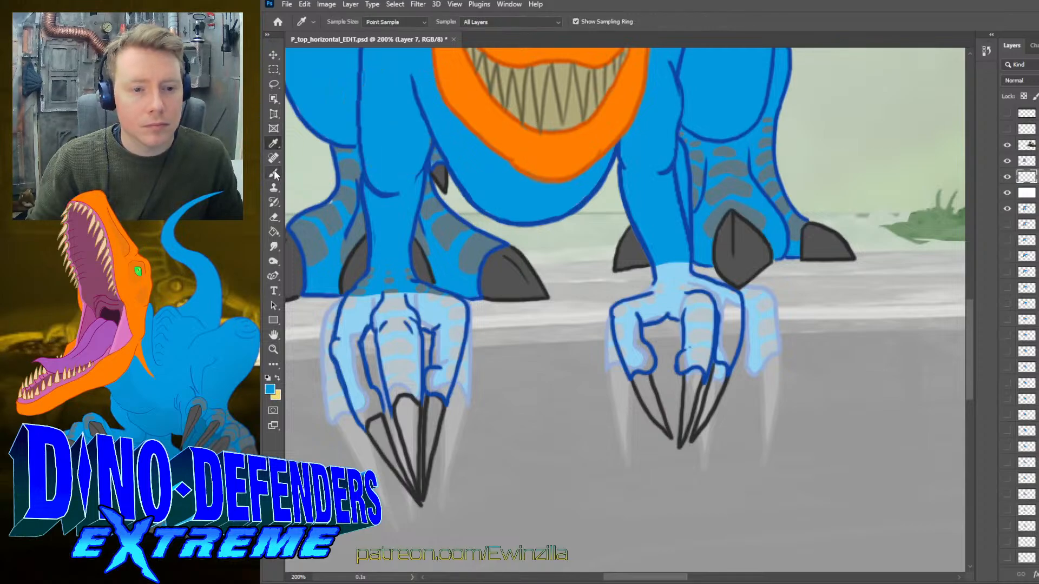
left_click(274, 174)
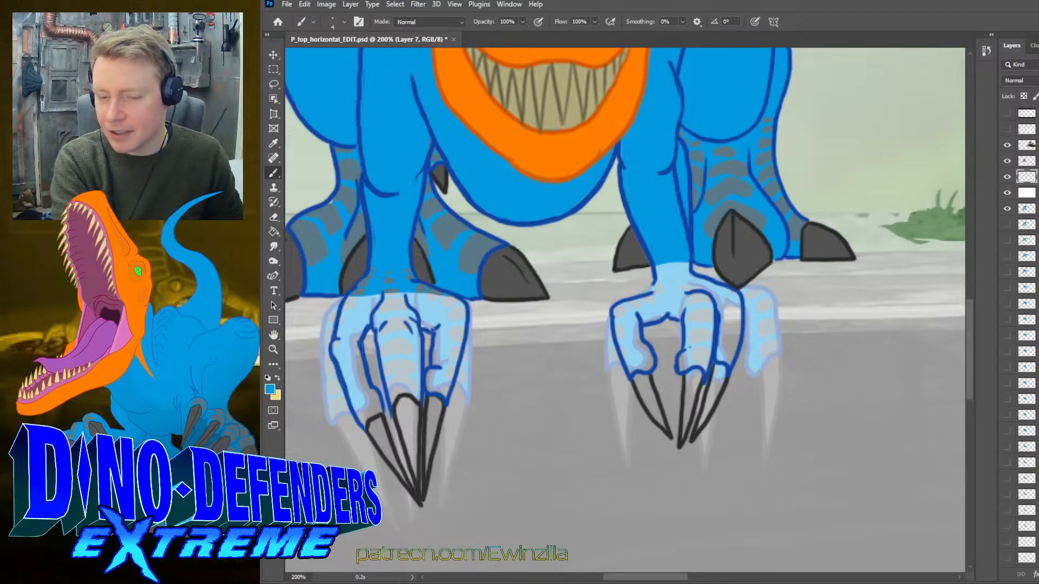
mouse_move(380, 294)
left_mouse_down()
mouse_move(355, 341)
mouse_move(361, 303)
mouse_move(353, 299)
mouse_move(345, 325)
mouse_move(342, 306)
mouse_move(336, 351)
mouse_move(363, 421)
mouse_move(364, 403)
mouse_move(381, 403)
mouse_move(358, 349)
mouse_move(347, 401)
mouse_move(350, 388)
left_mouse_up()
mouse_move(388, 317)
left_mouse_down()
mouse_move(379, 341)
mouse_move(391, 400)
mouse_move(397, 382)
mouse_move(410, 379)
mouse_move(416, 393)
mouse_move(414, 305)
mouse_move(407, 371)
mouse_move(401, 295)
mouse_move(410, 371)
mouse_move(395, 295)
mouse_move(401, 374)
mouse_move(389, 370)
left_mouse_up()
mouse_move(422, 319)
left_mouse_down()
mouse_move(410, 291)
mouse_move(460, 305)
mouse_move(448, 301)
mouse_move(458, 354)
mouse_move(460, 338)
mouse_move(457, 328)
mouse_move(433, 379)
left_mouse_up()
mouse_move(445, 328)
left_mouse_down()
mouse_move(448, 392)
mouse_move(429, 374)
left_mouse_up()
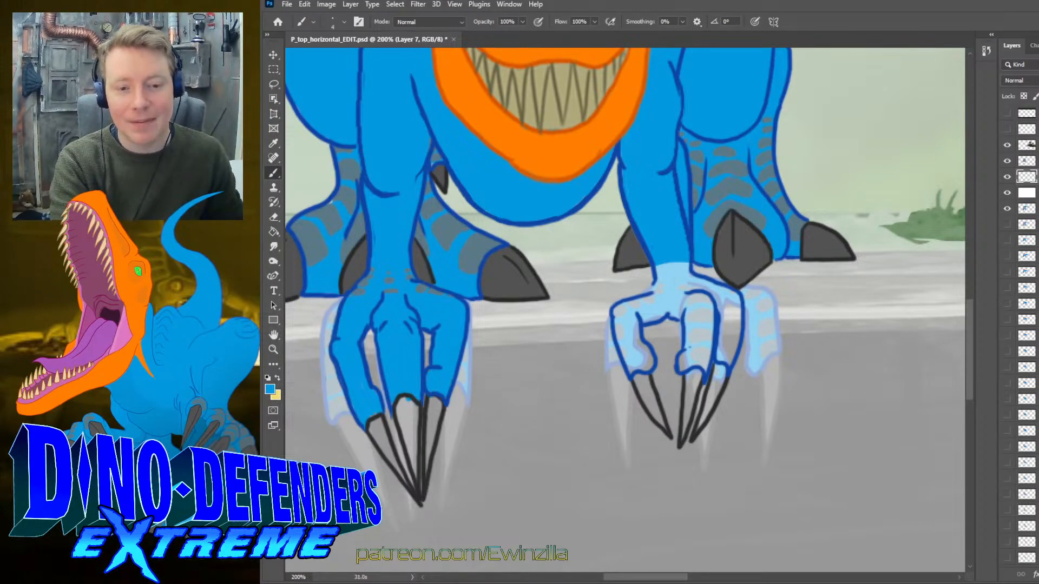
- Paint the wrist, palm and three fingers of the smaller front hand with the same body blue
mouse_move(663, 279)
left_mouse_down()
mouse_move(649, 299)
mouse_move(673, 259)
mouse_move(677, 282)
mouse_move(698, 276)
mouse_move(618, 309)
mouse_move(620, 357)
mouse_move(631, 370)
mouse_move(644, 351)
mouse_move(651, 368)
mouse_move(632, 309)
mouse_move(626, 341)
left_mouse_up()
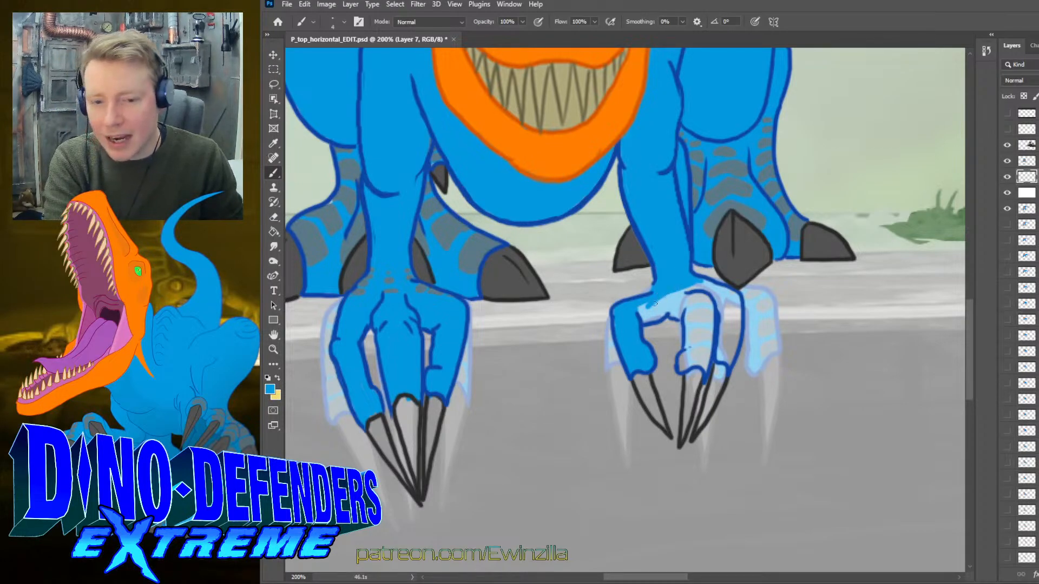
mouse_move(655, 304)
left_mouse_down()
mouse_move(641, 307)
mouse_move(656, 318)
mouse_move(665, 298)
mouse_move(685, 316)
mouse_move(680, 306)
mouse_move(723, 284)
mouse_move(735, 299)
mouse_move(718, 320)
mouse_move(728, 325)
mouse_move(740, 307)
mouse_move(737, 338)
mouse_move(721, 327)
mouse_move(733, 348)
left_mouse_up()
mouse_move(699, 316)
left_mouse_down()
mouse_move(688, 292)
mouse_move(709, 315)
mouse_move(711, 332)
mouse_move(703, 309)
mouse_move(709, 362)
mouse_move(683, 370)
mouse_move(689, 312)
mouse_move(706, 361)
left_mouse_up()
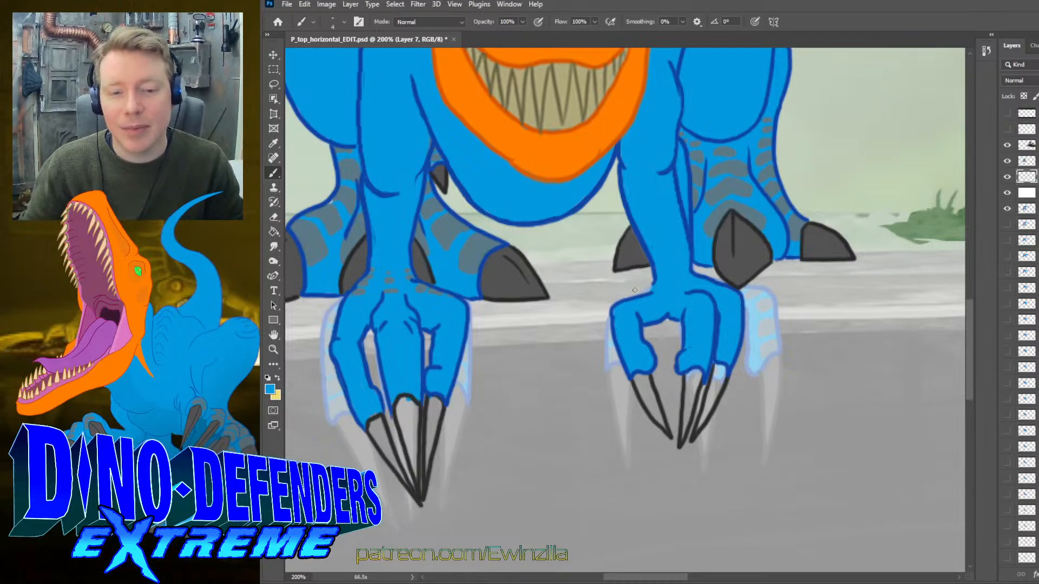
- Sample the dark grey of a hind-foot claw and fill in all six claws on both front hands
key("i")
left_click(505, 274)
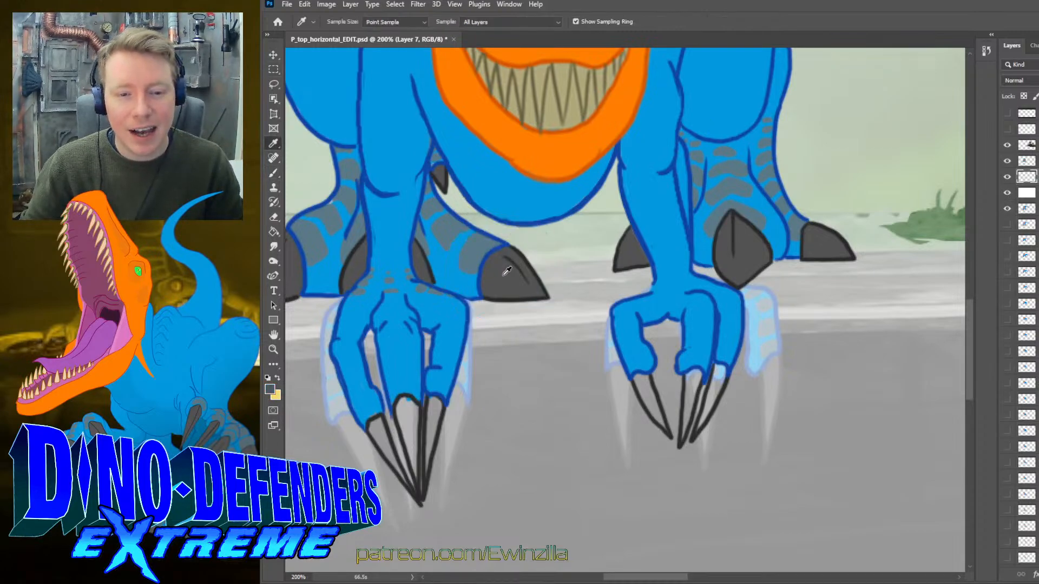
left_click(272, 175)
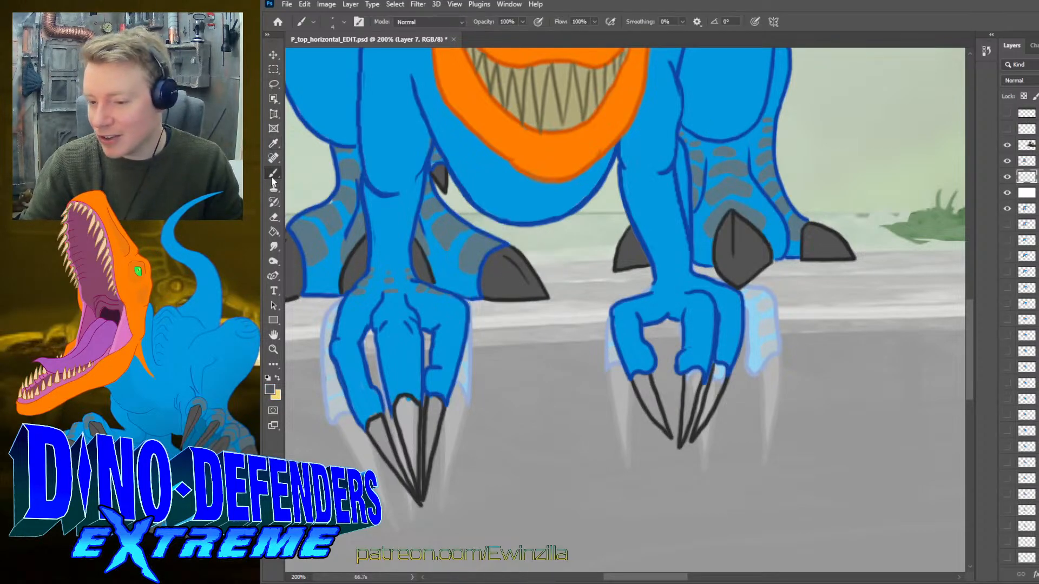
mouse_move(645, 390)
left_mouse_down()
mouse_move(655, 416)
mouse_move(637, 384)
mouse_move(687, 385)
mouse_move(688, 377)
mouse_move(691, 386)
mouse_move(696, 375)
mouse_move(682, 436)
mouse_move(707, 410)
mouse_move(696, 432)
mouse_move(713, 363)
mouse_move(717, 387)
left_mouse_up()
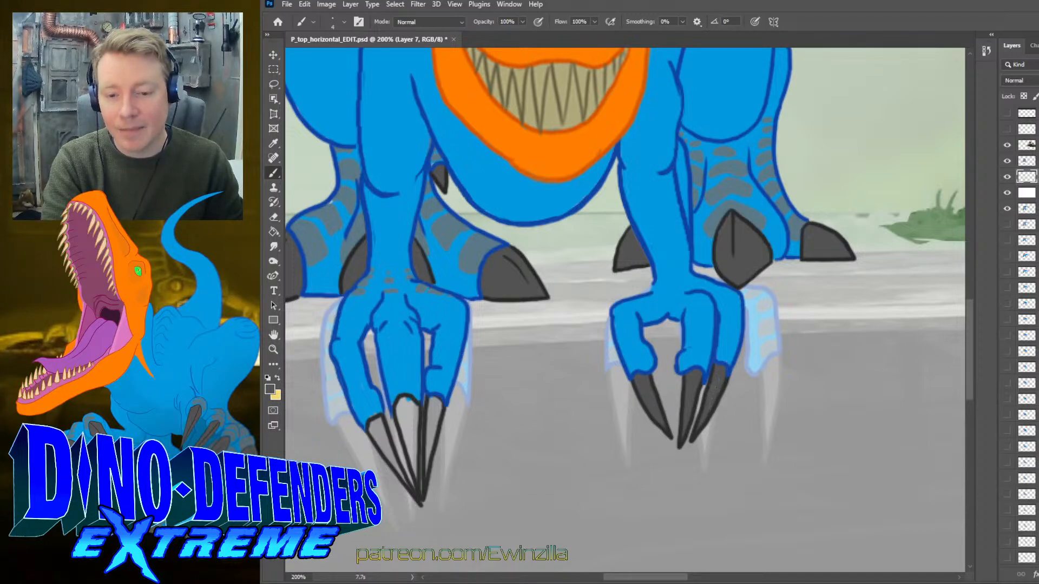
mouse_move(401, 409)
left_mouse_down()
mouse_move(408, 439)
mouse_move(402, 407)
mouse_move(416, 431)
mouse_move(405, 421)
mouse_move(416, 476)
mouse_move(430, 454)
mouse_move(427, 463)
mouse_move(436, 398)
mouse_move(431, 447)
left_mouse_up()
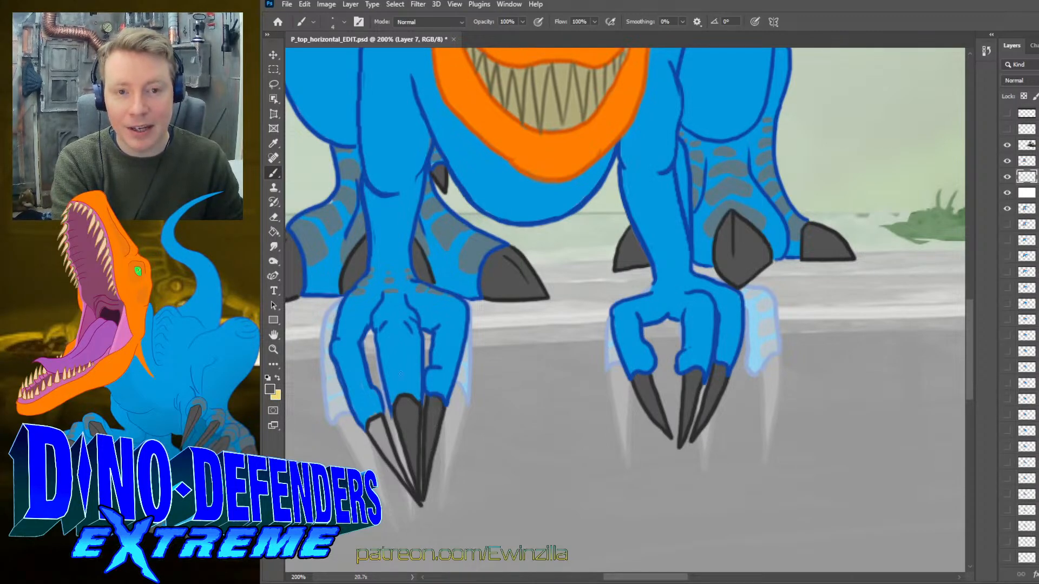
mouse_move(368, 448)
left_mouse_down()
mouse_move(373, 423)
mouse_move(406, 485)
left_mouse_up()
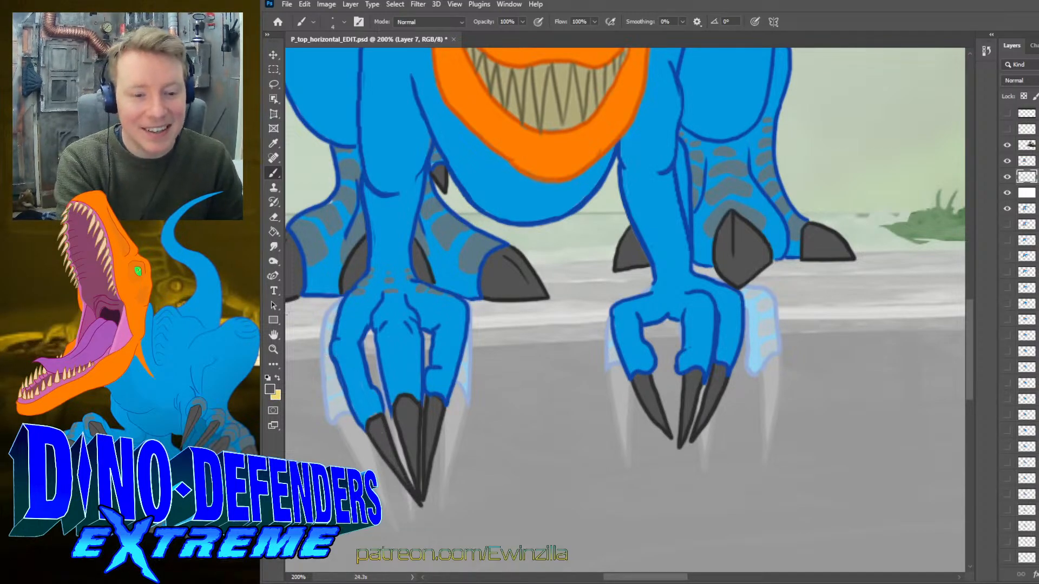
- On the M27 layer, smudge over the tiny light speck at the hind leg's edge beside the larger front arm
left_click(273, 246)
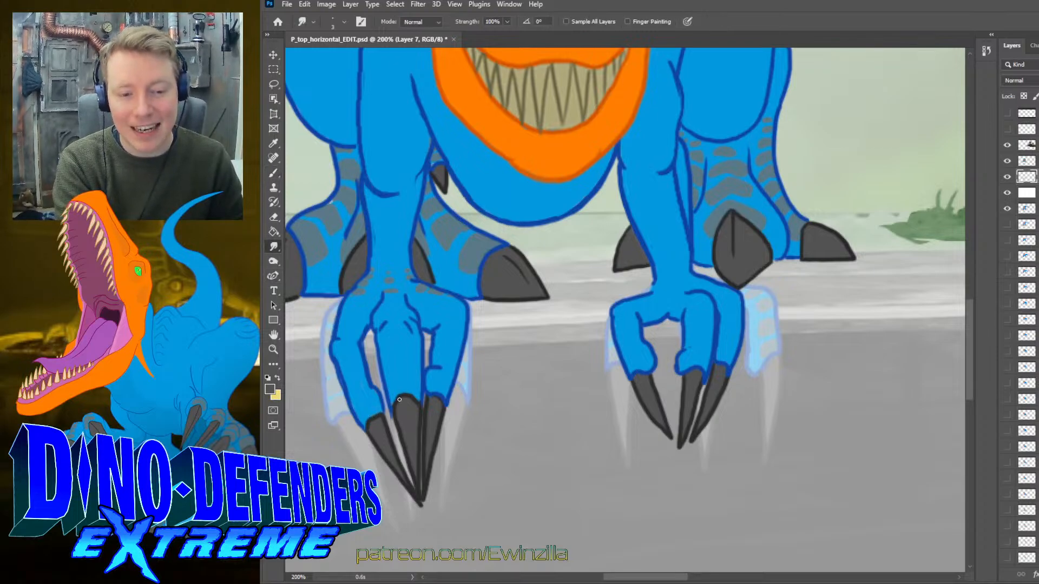
left_click(273, 144)
left_click(327, 213)
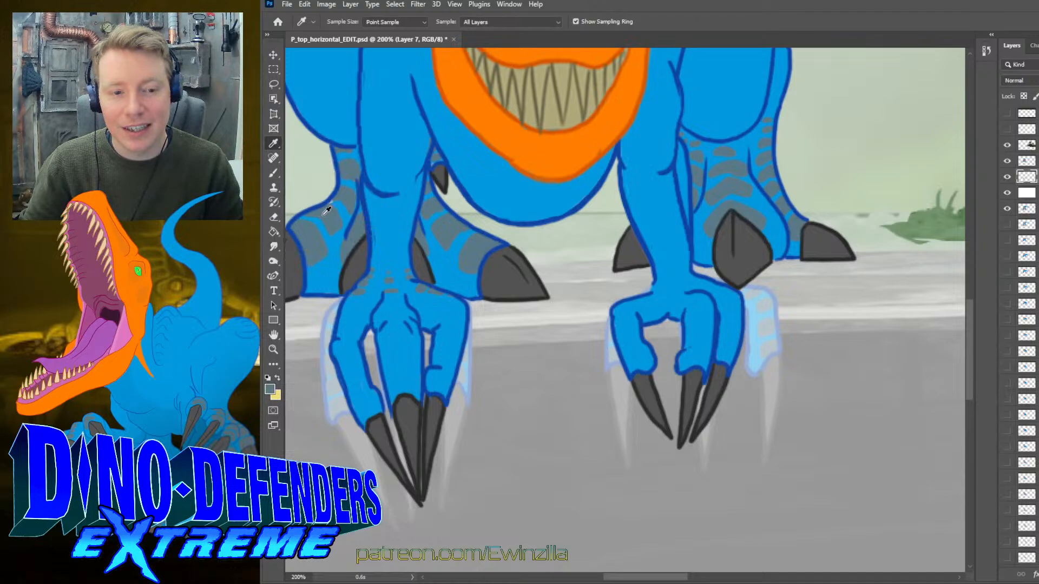
left_click(275, 248)
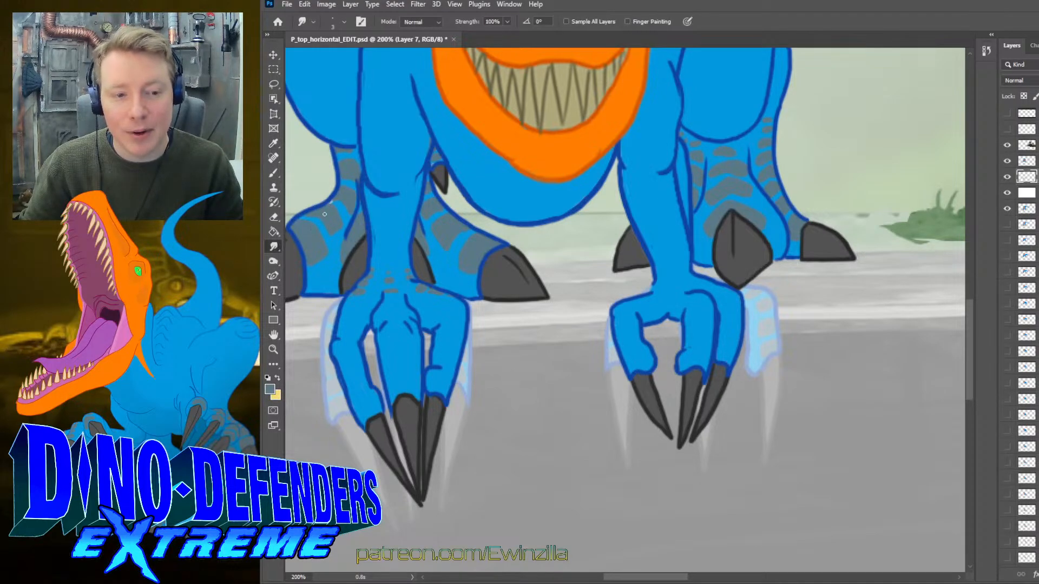
left_click(1026, 208)
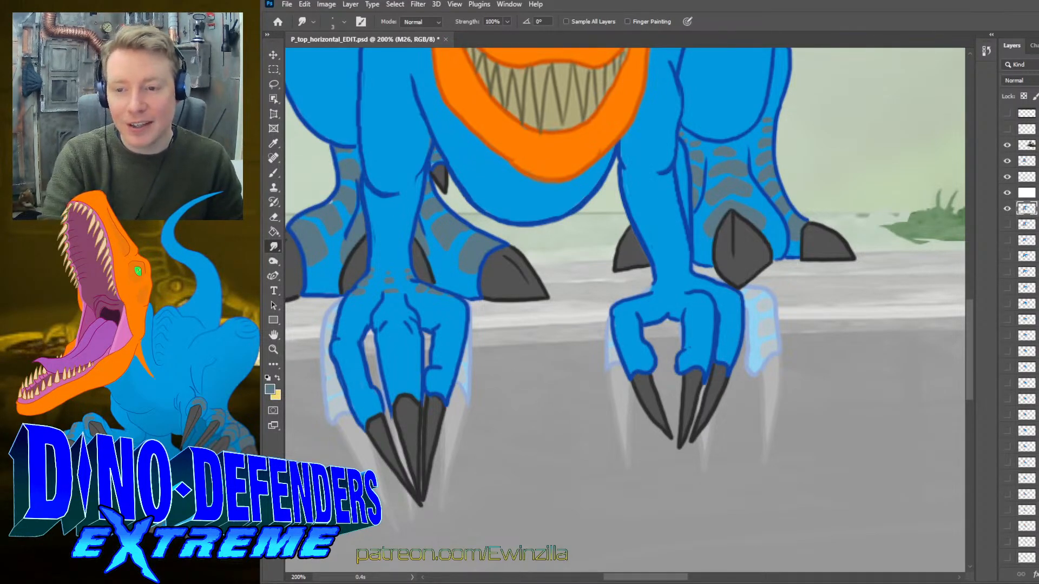
left_click(1027, 160)
left_click_drag(332, 202, 341, 198)
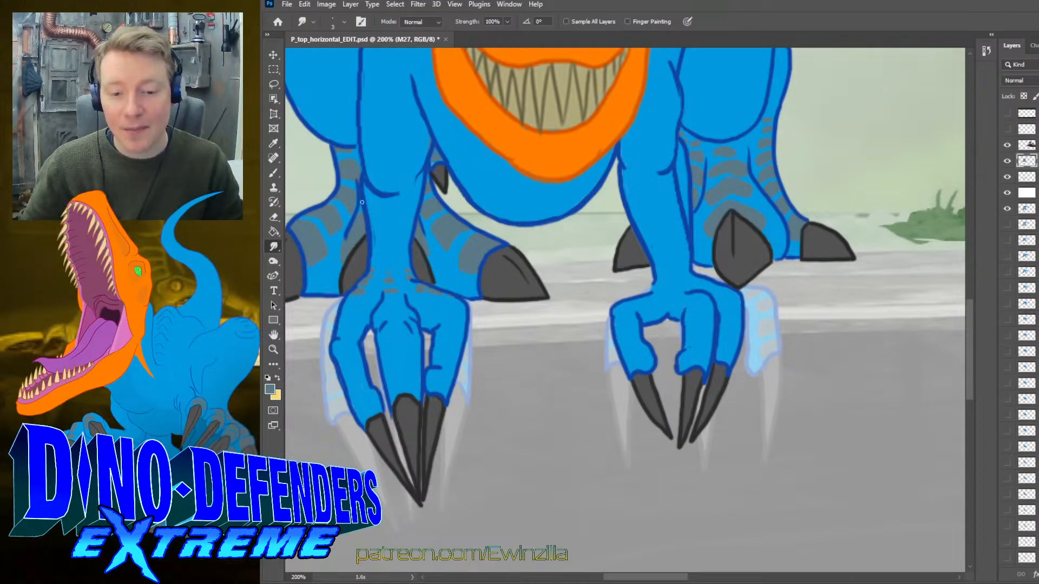
- Sample the grey stripe colour from the hind foot and paint short stripes along the fingers of both front hands on Layer 7
left_click(273, 143)
left_click(326, 236)
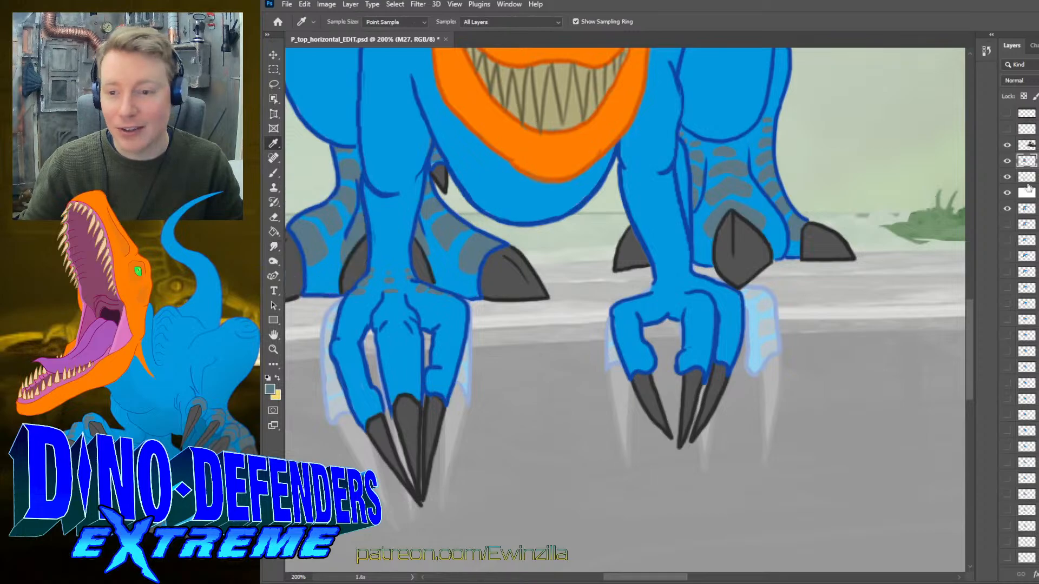
left_click(1008, 161)
left_click(1007, 161)
left_click(1026, 177)
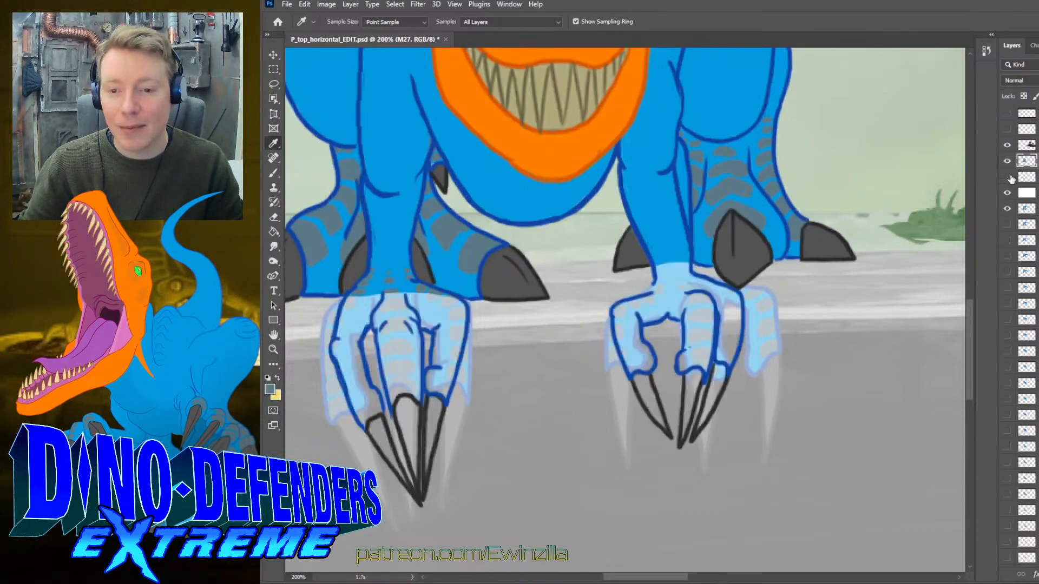
left_click(273, 173)
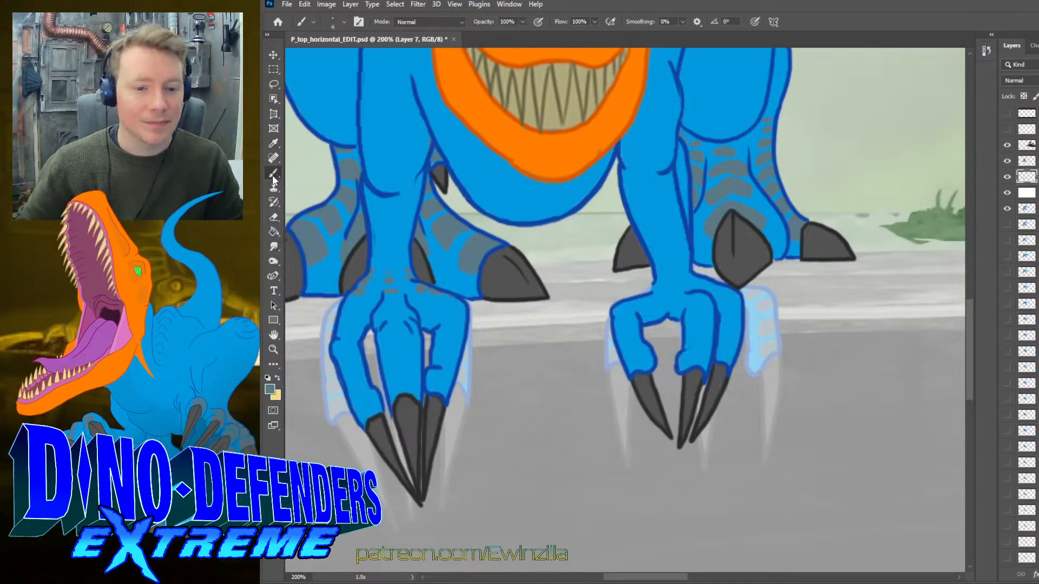
mouse_move(344, 304)
left_mouse_down()
mouse_move(357, 303)
mouse_move(349, 319)
left_mouse_up()
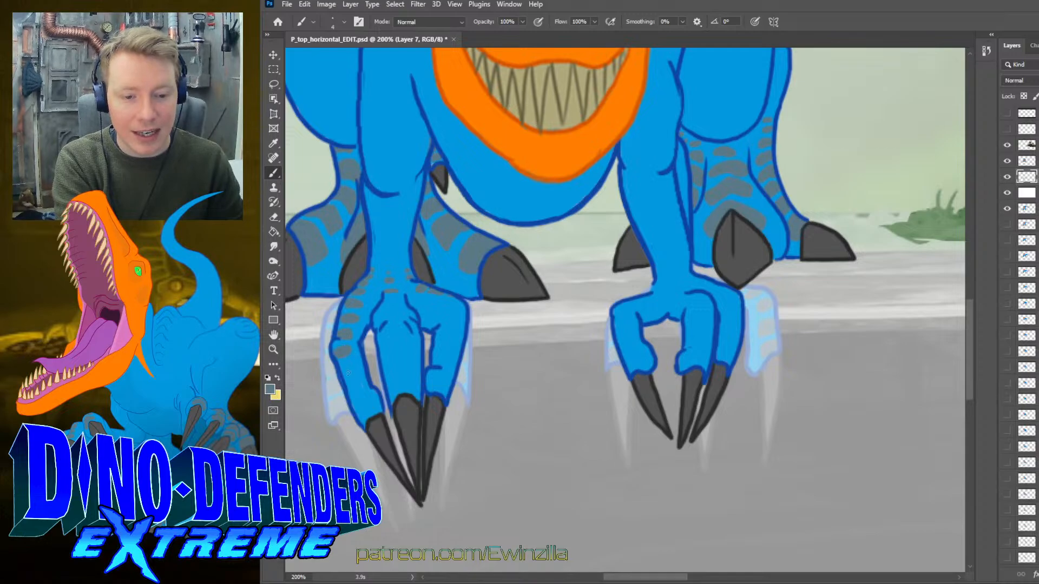
left_click_drag(347, 388, 347, 389)
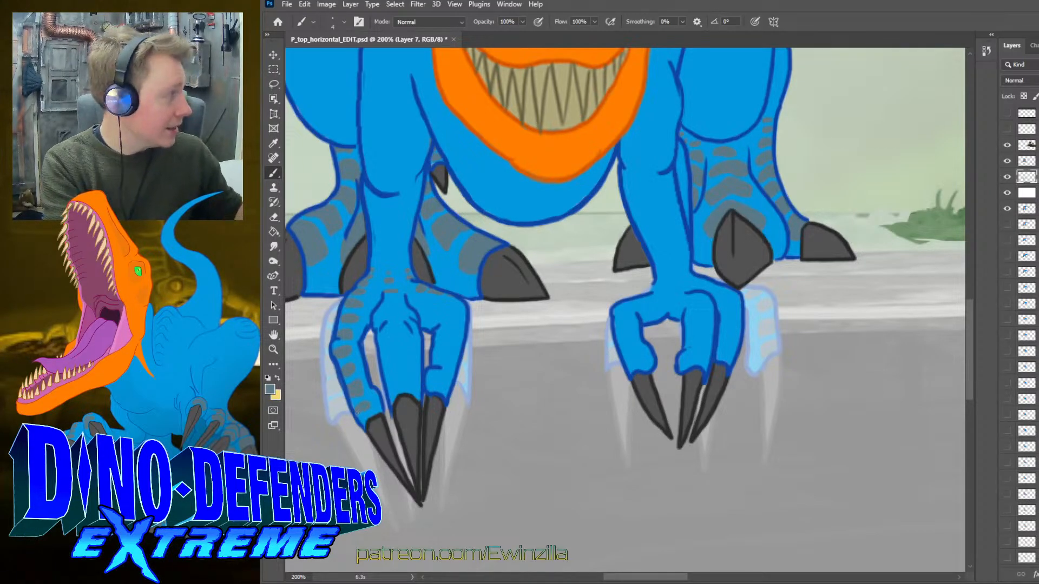
left_click_drag(362, 405, 356, 415)
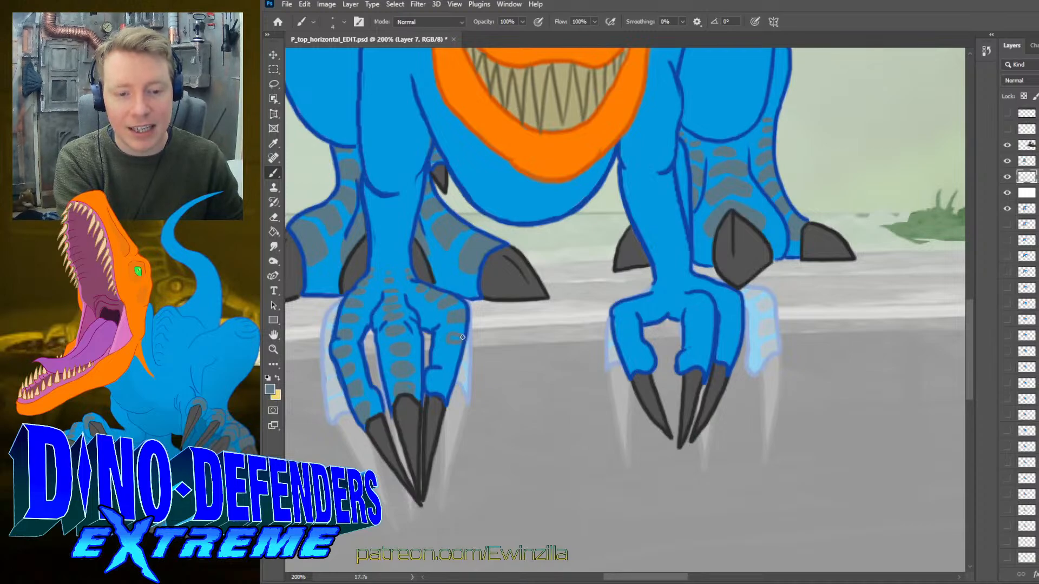
left_click_drag(446, 359, 455, 358)
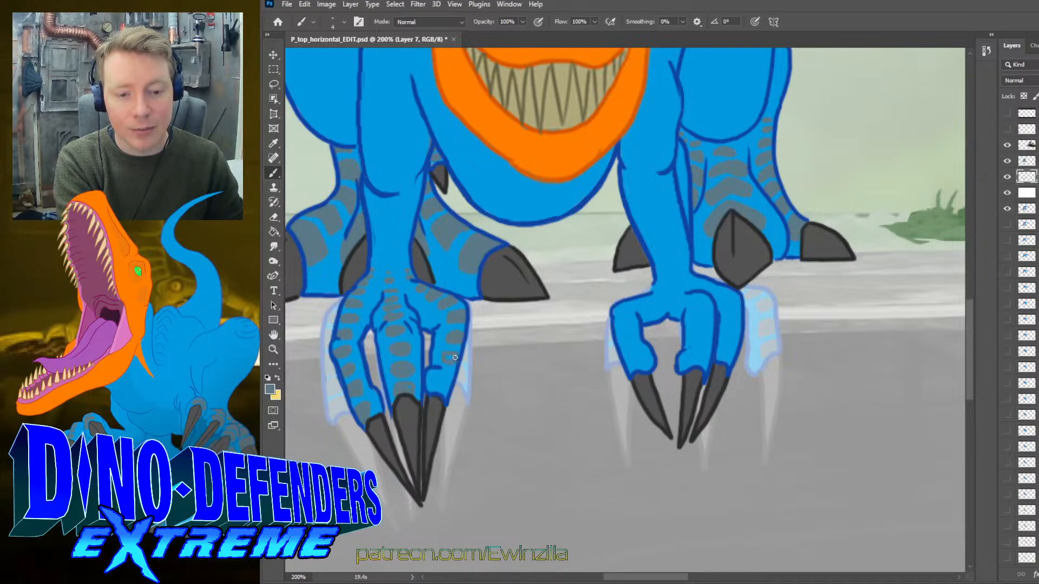
left_click(453, 361)
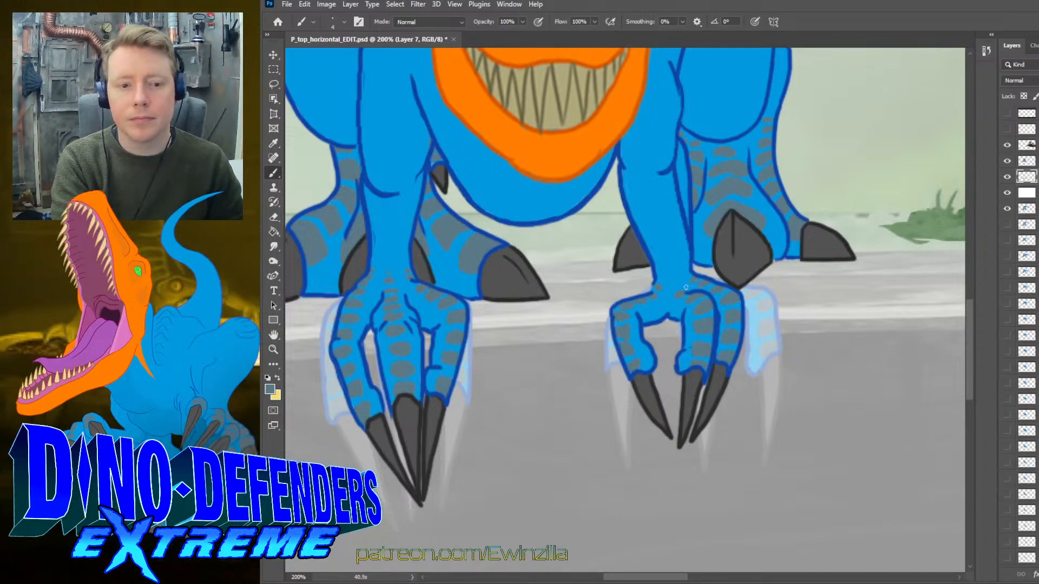
- Fit the whole scene in view, merge Layer 7 into M27 and place M27 beneath the white overlay layer
left_click(273, 349)
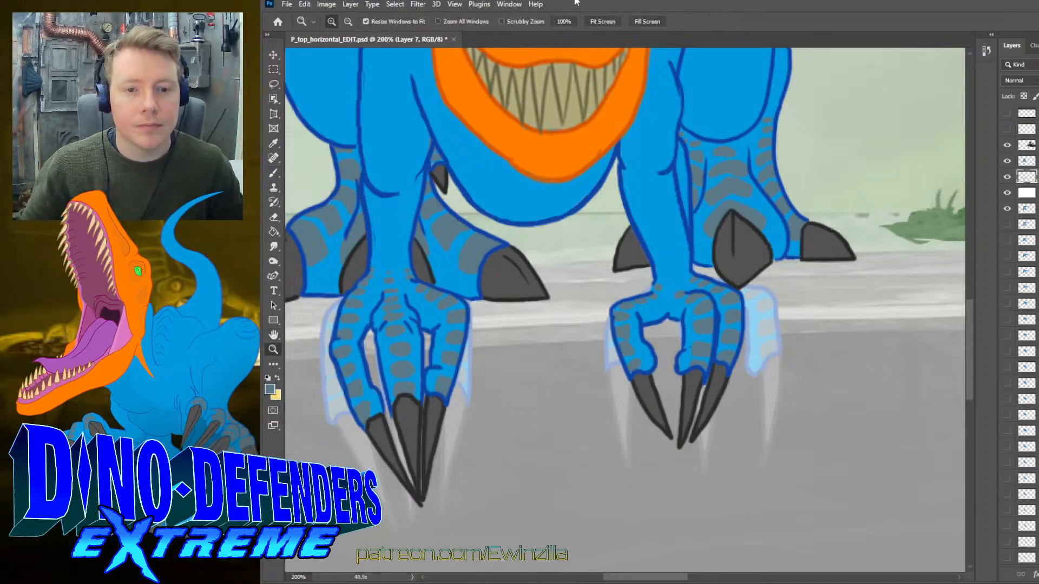
left_click(602, 22)
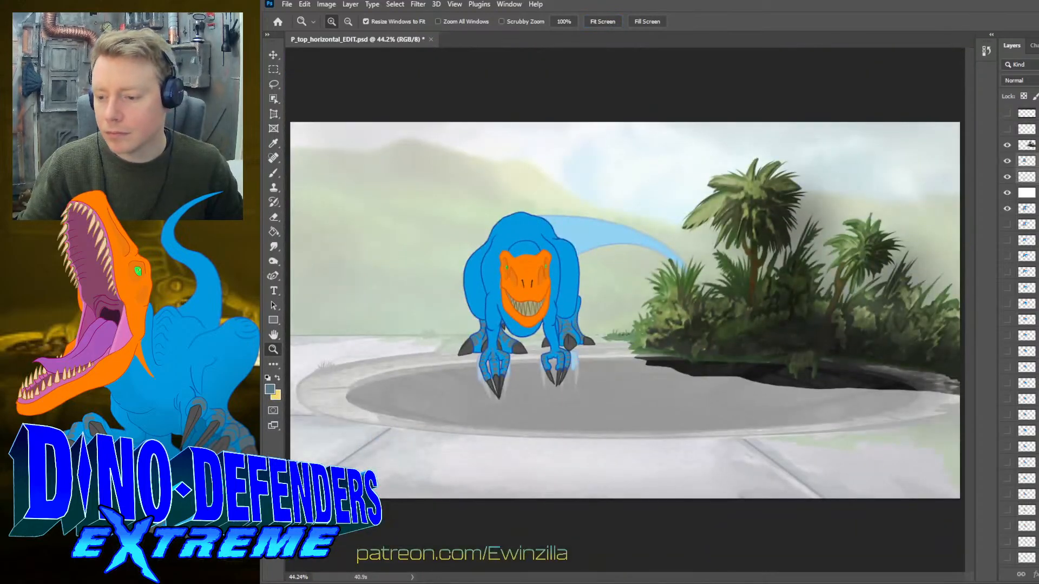
left_click_drag(1027, 161, 1005, 186)
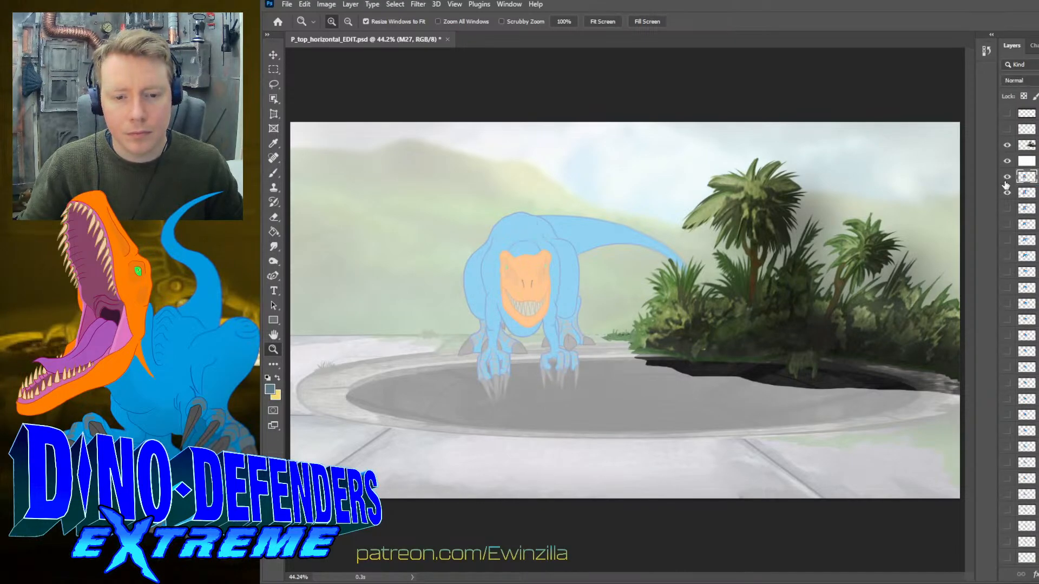
- Compare frames M27 and M26 by toggling their visibility, and move M27 back above the white overlay layer
left_click(1007, 179)
left_click(1006, 183)
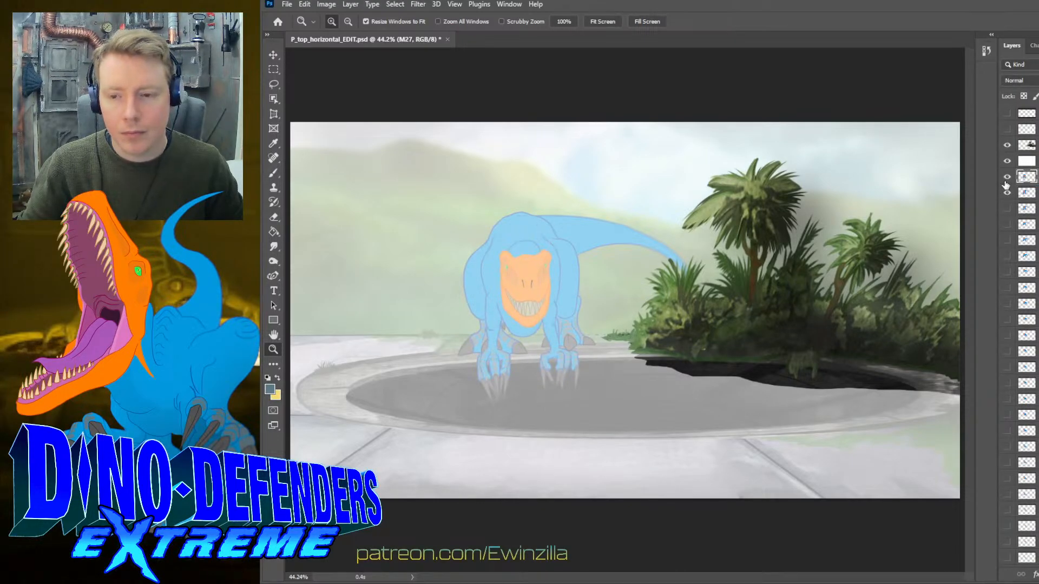
left_click(1007, 193)
left_click(1006, 193)
left_click(1008, 177)
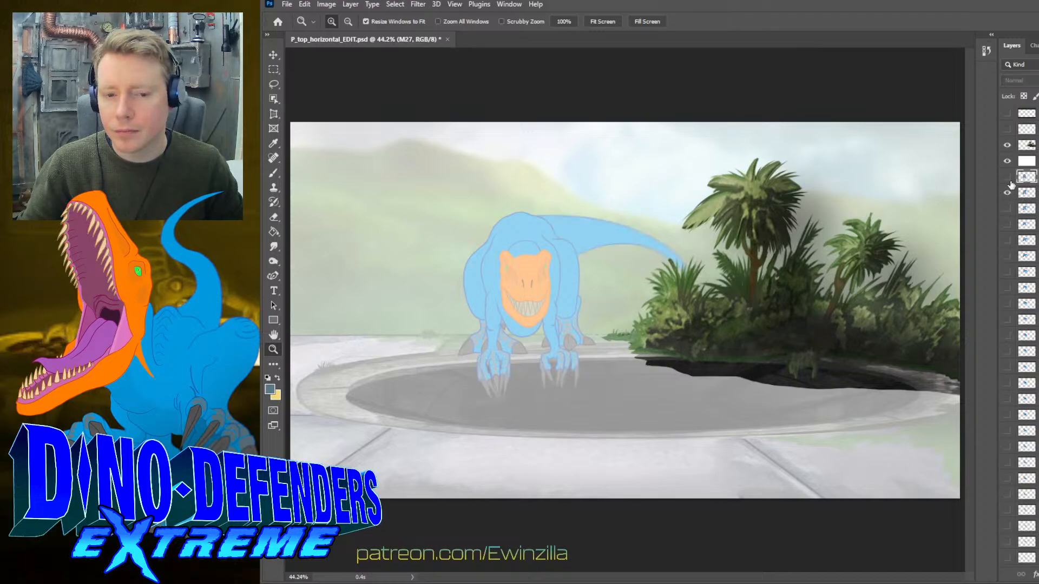
left_click(1007, 177)
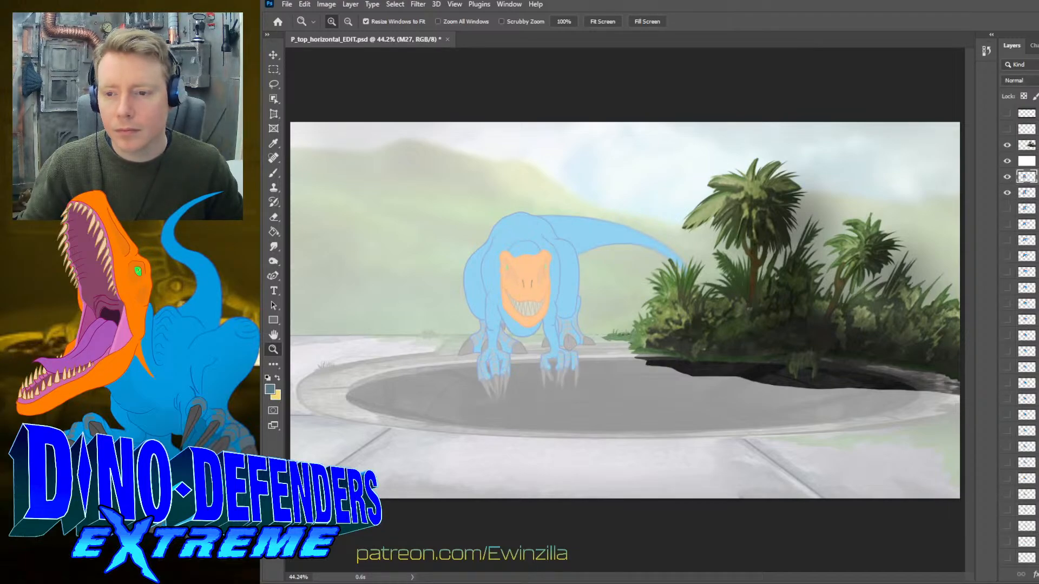
left_click_drag(1027, 177, 1027, 156)
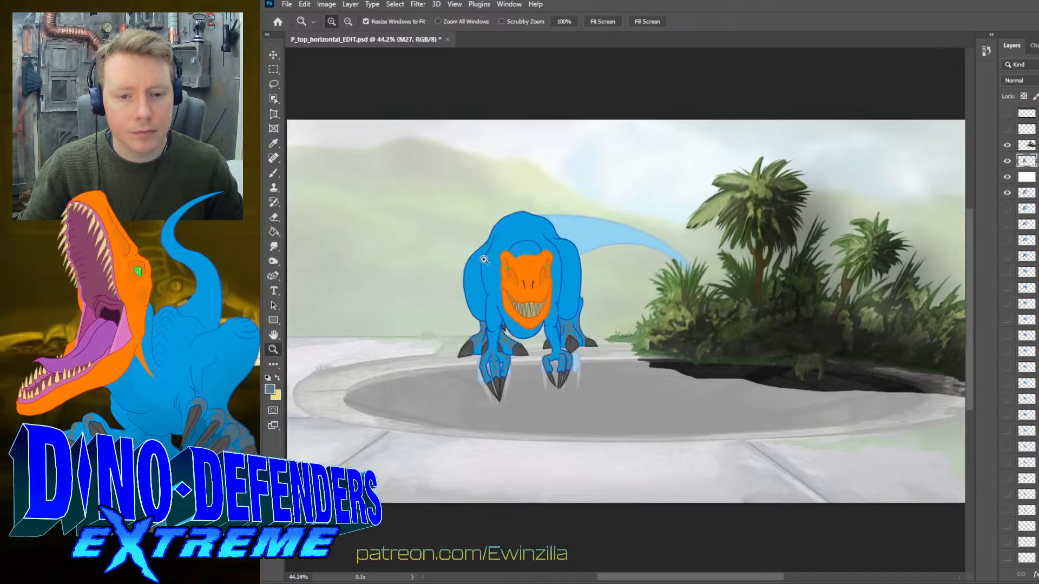
- Smudge the outline along the top of the dinosaur's back inward between both shoulders on M27, using a 12 px Smudge tool
scroll(484, 260, "up", 3)
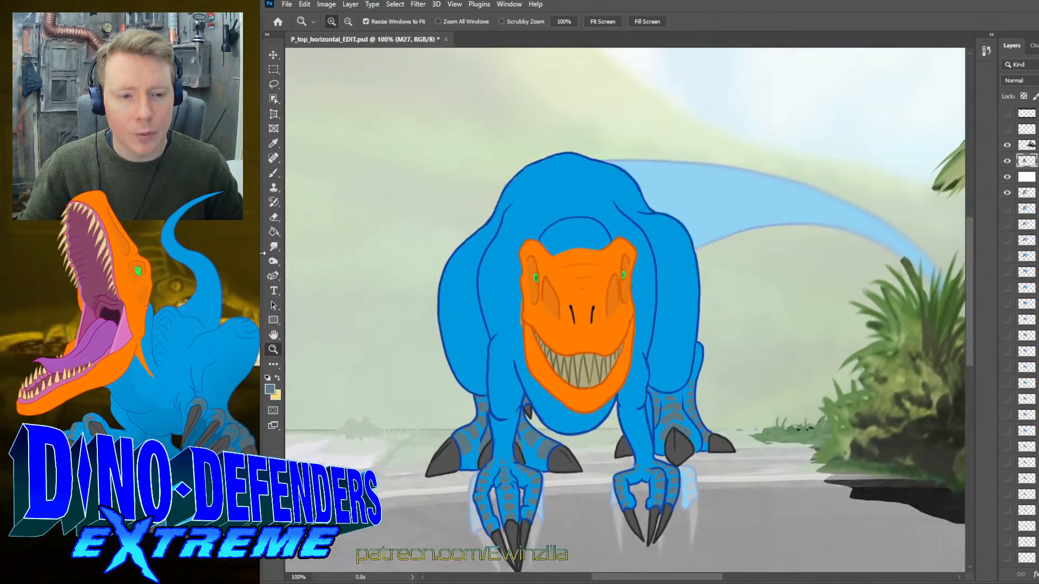
left_click(274, 247)
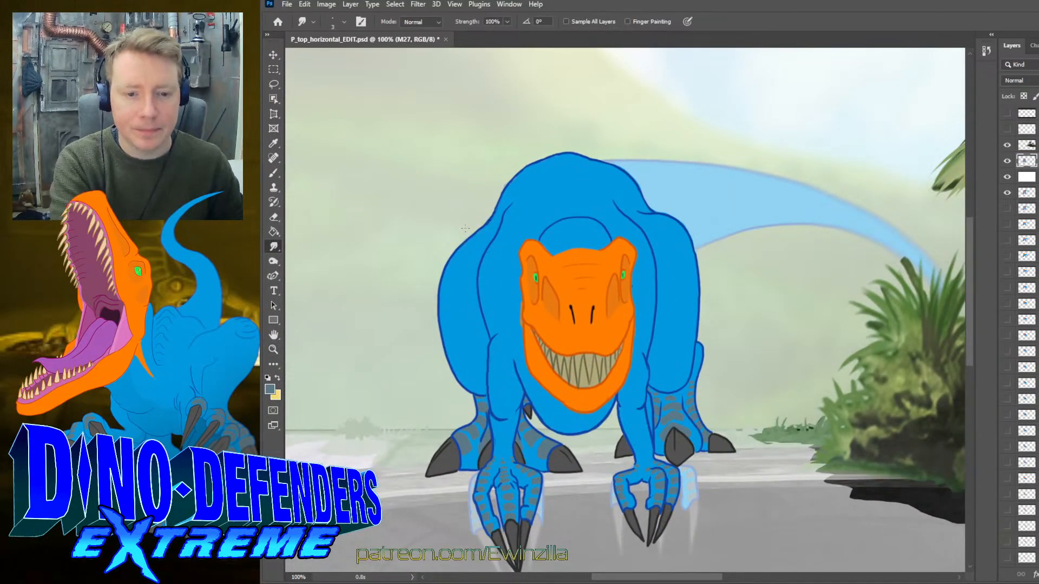
key("bracketright")
key("bracketright")
key("bracketright")
key("bracketright")
key("bracketright")
key("bracketright")
key("bracketright")
key("bracketright")
key("bracketright")
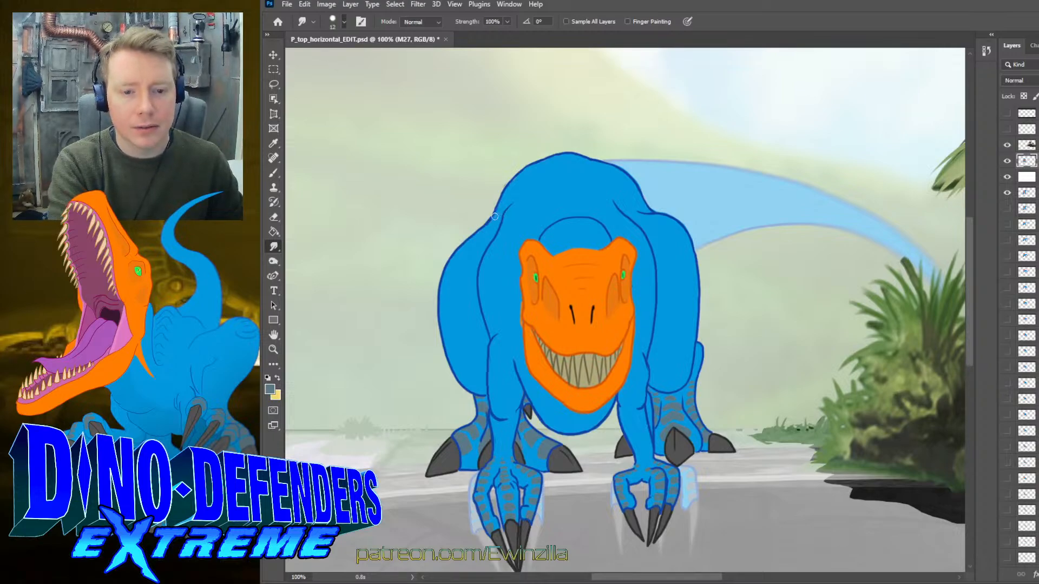
mouse_move(479, 228)
left_mouse_down()
mouse_move(518, 176)
mouse_move(554, 158)
mouse_move(605, 159)
mouse_move(653, 209)
left_mouse_up()
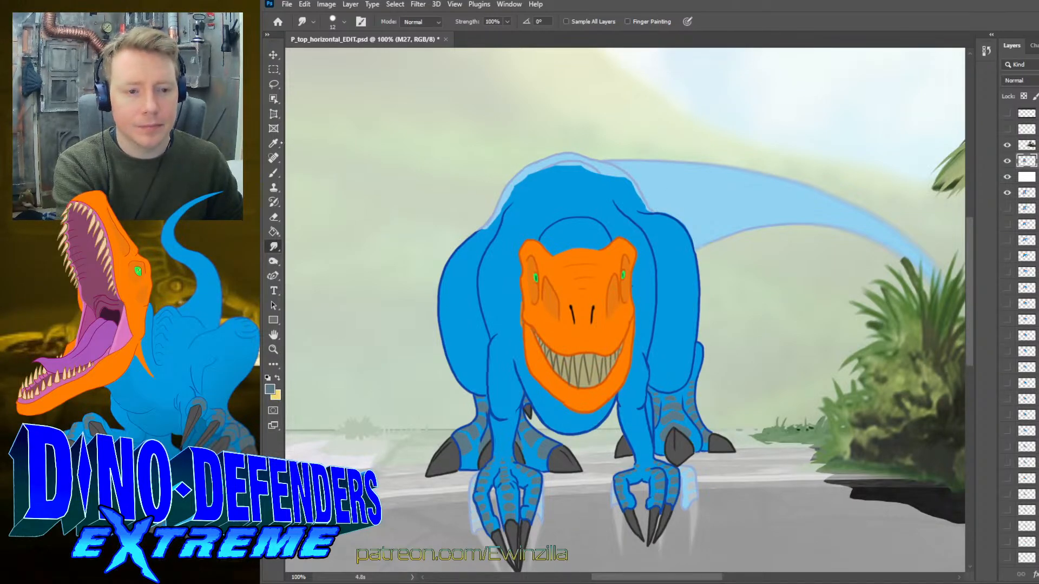
- Show the colour reference layer and sample its dark blue line colour
key("i")
scroll(830, 427, "down", 5)
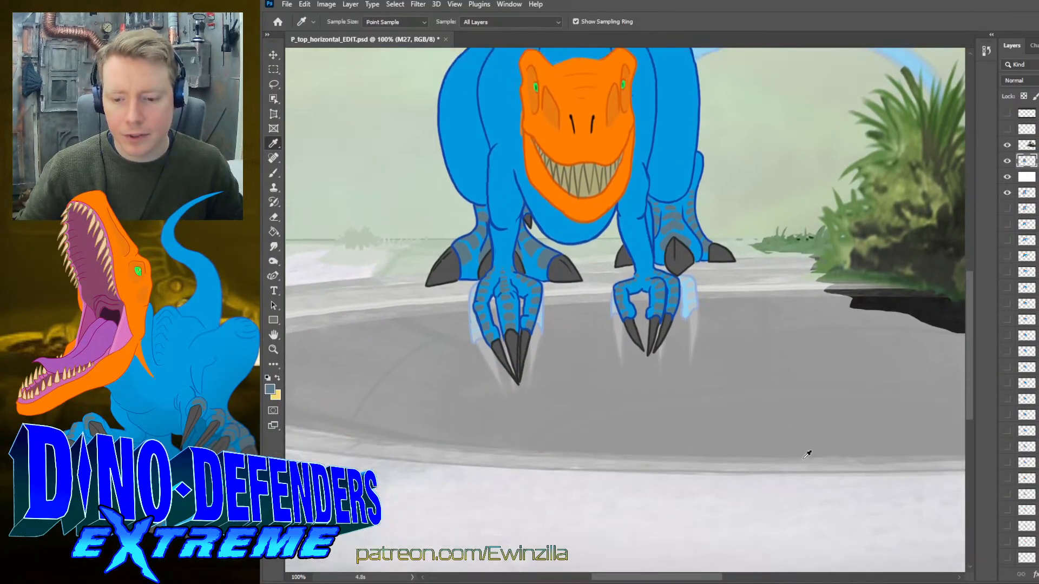
scroll(866, 439, "down", 1)
scroll(938, 418, "right", 4)
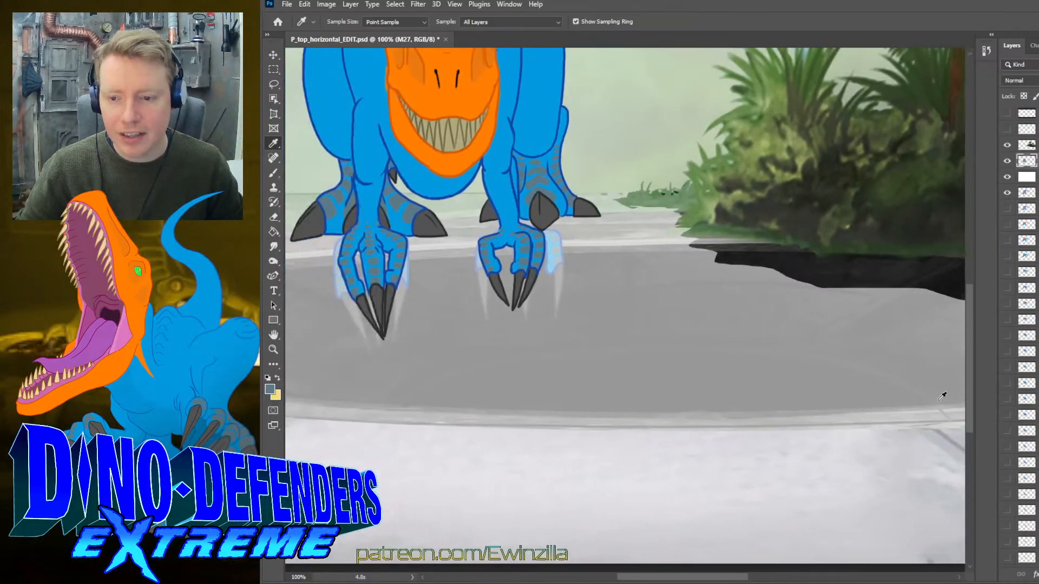
left_click_drag(969, 379, 971, 293)
left_click(1007, 130)
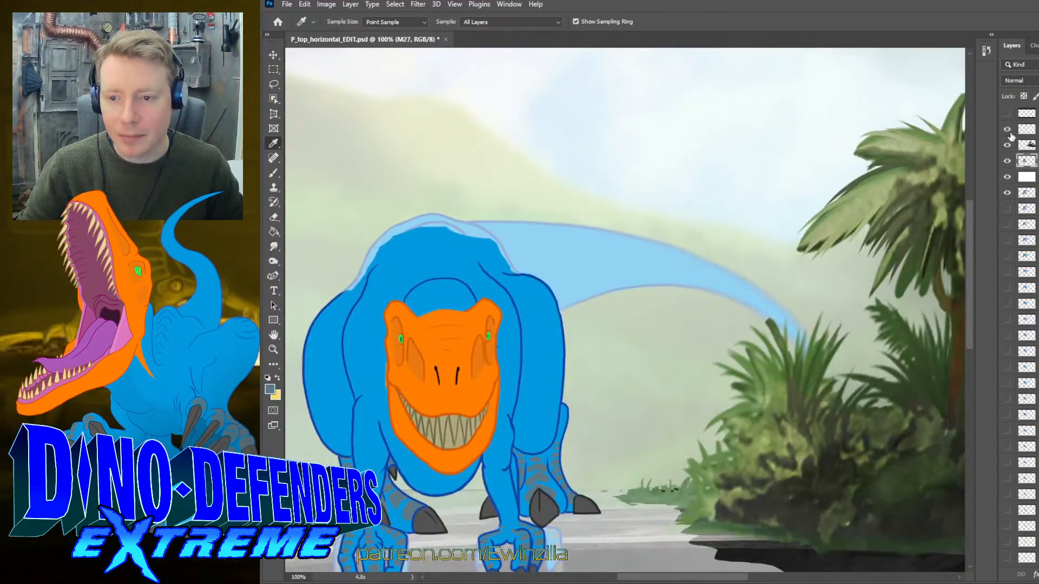
left_click(820, 482)
scroll(734, 565, "left", 4)
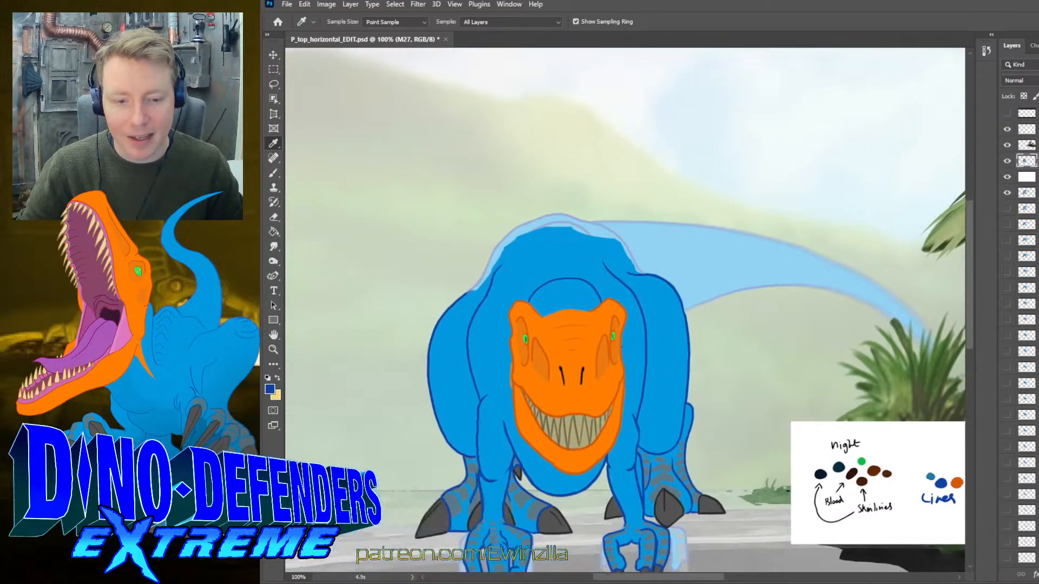
scroll(734, 565, "left", 2)
- Brush a new dark blue outline over the back, arching slightly above the old contour from shoulder to shoulder
left_click(274, 349)
left_click(617, 292)
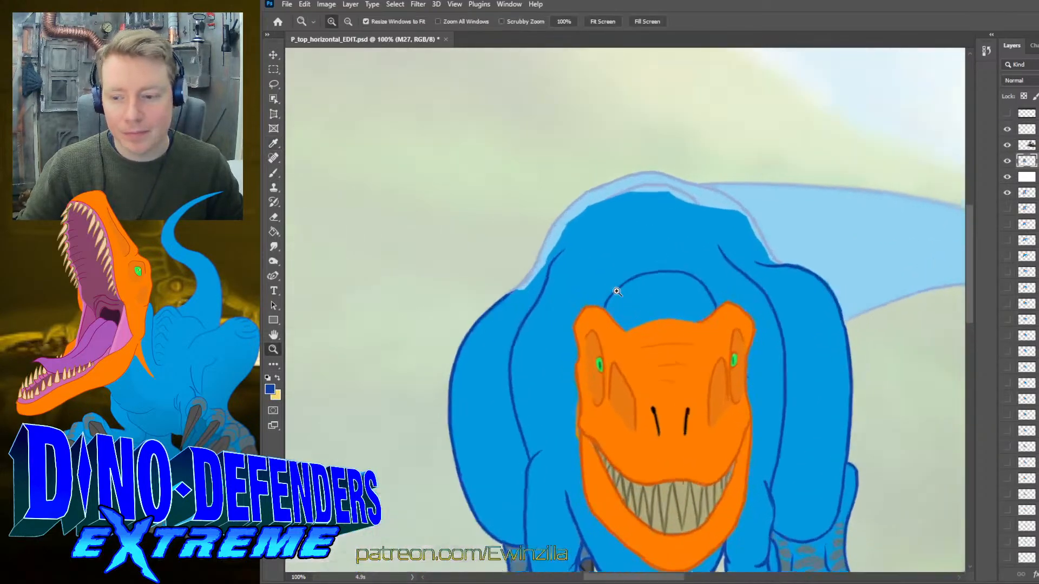
left_click(617, 292)
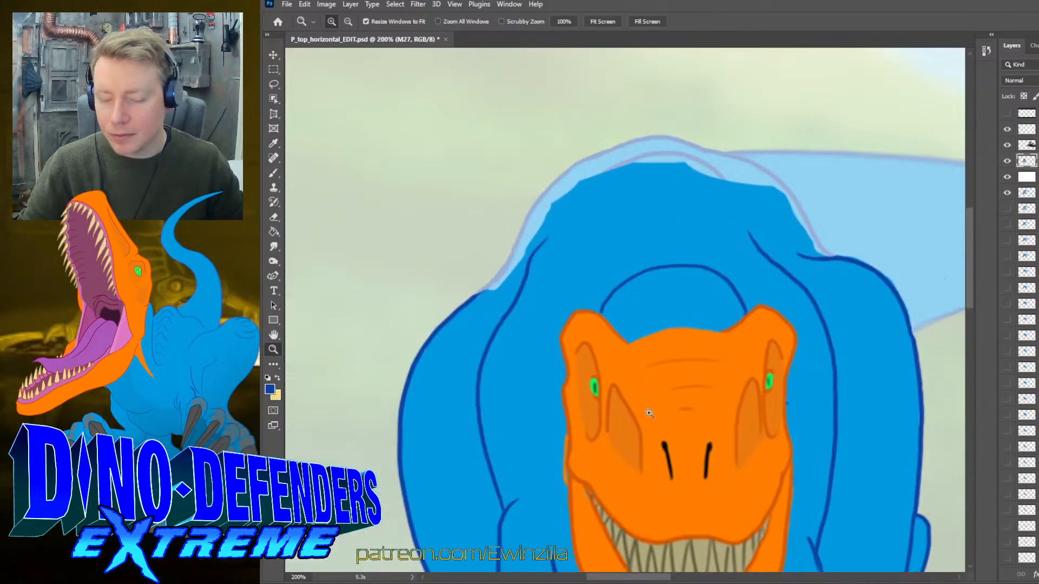
key("b")
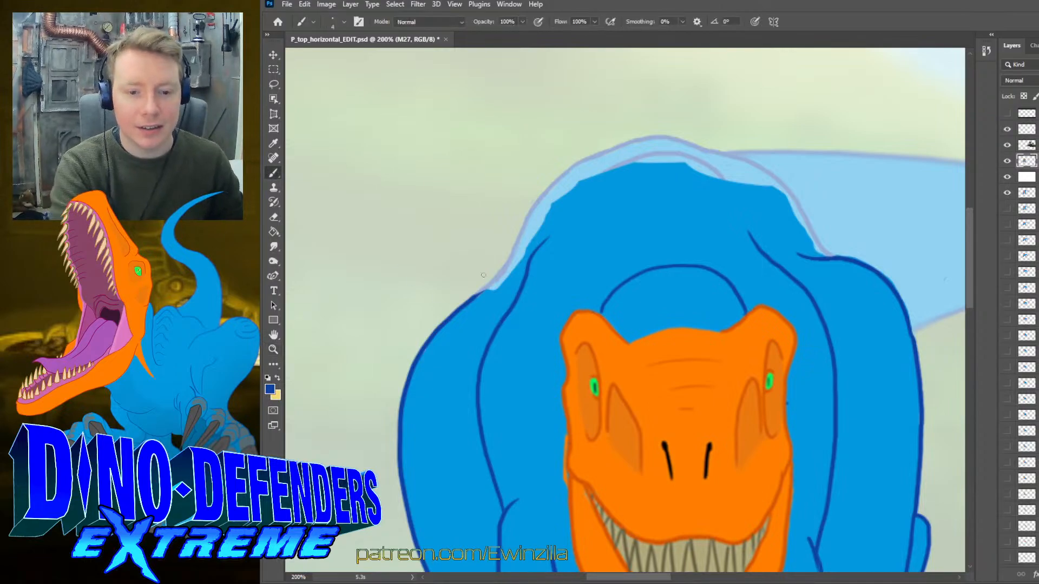
left_click_drag(469, 299, 552, 166)
mouse_move(619, 132)
left_mouse_down()
mouse_move(684, 127)
mouse_move(780, 171)
mouse_move(838, 262)
left_mouse_up()
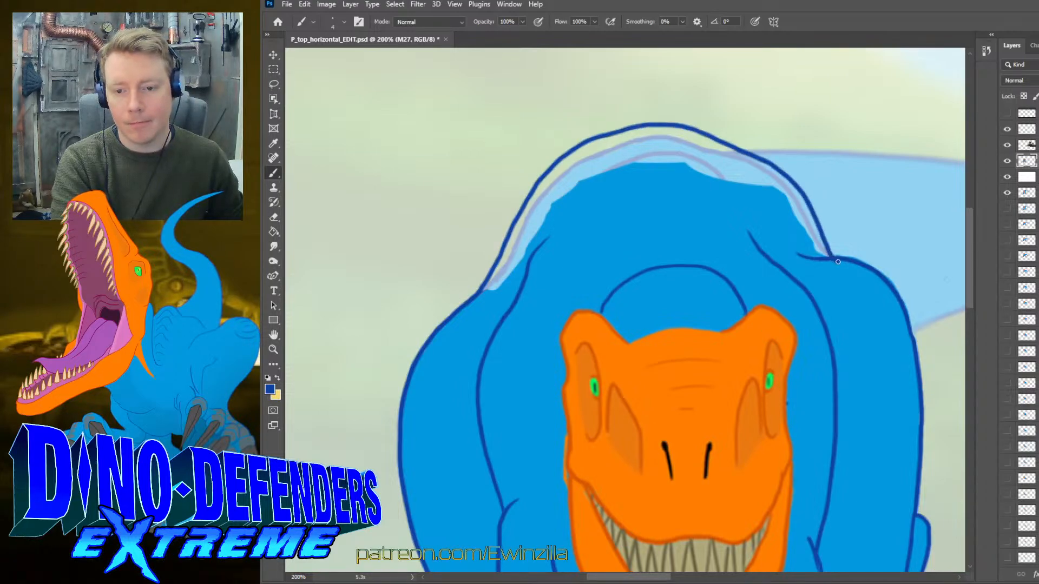
key("ctrl+z")
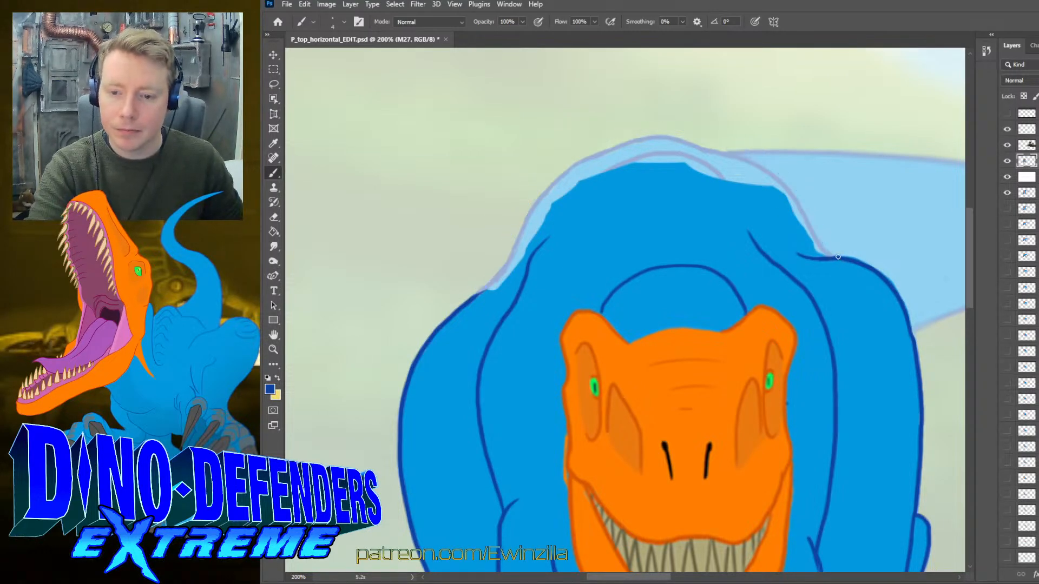
key("ctrl+shift+z")
- Add short crease strokes where the new back outline meets the shoulders, and smudge away the stray lines beside the tail
left_click_drag(835, 254, 822, 223)
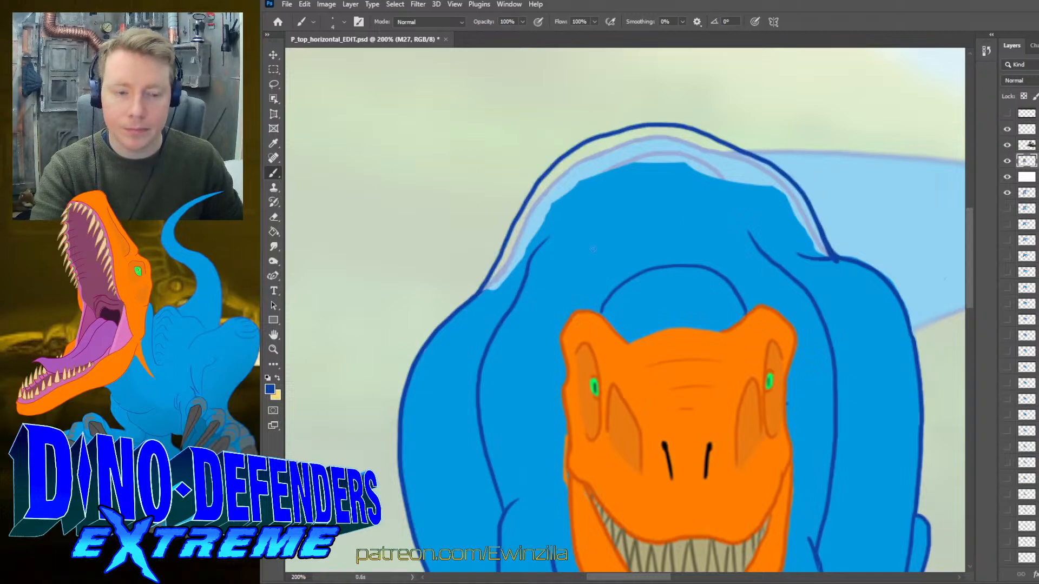
left_click_drag(838, 258, 797, 239)
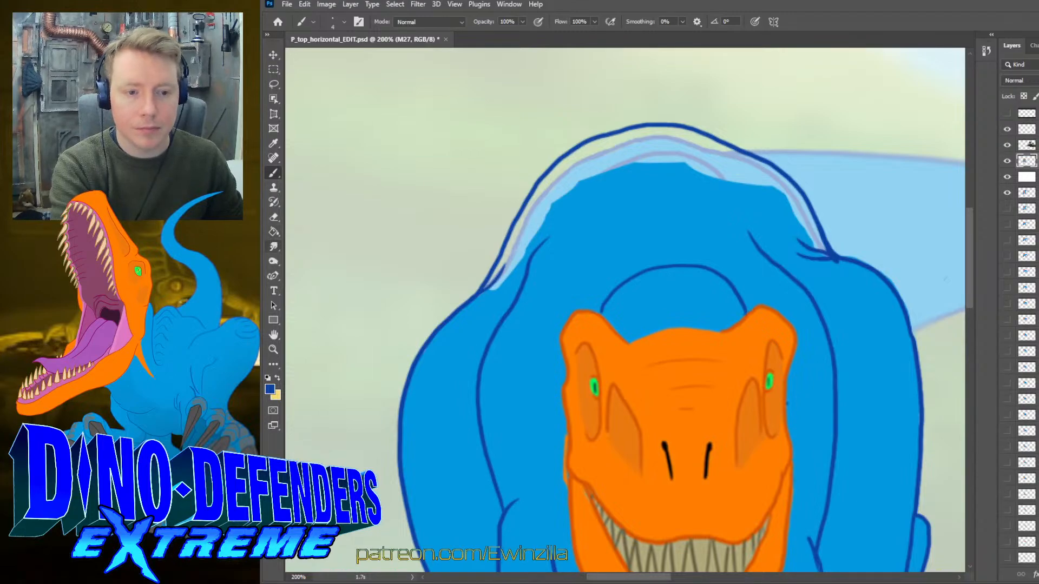
left_click(274, 247)
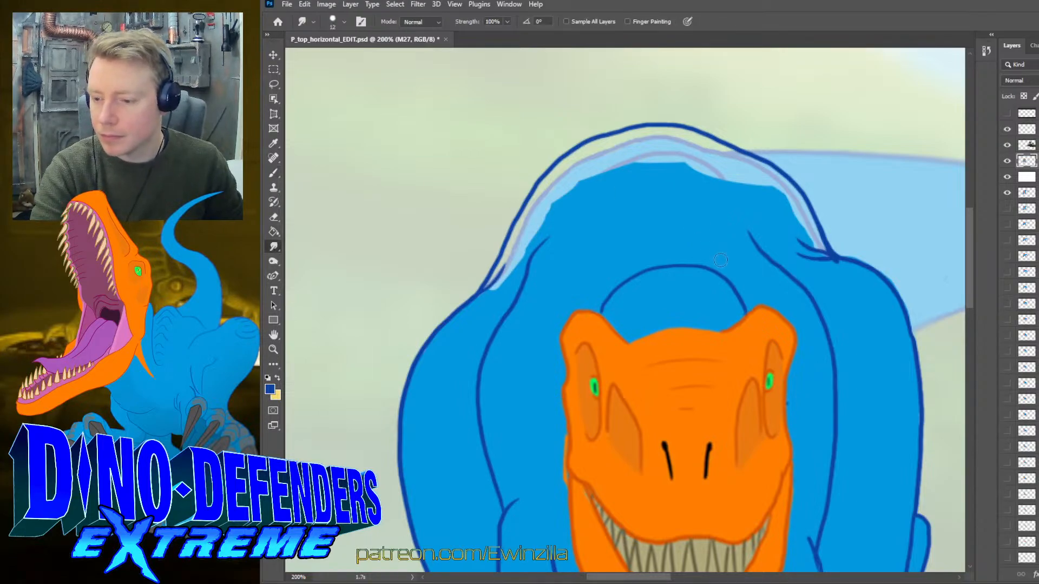
left_click_drag(836, 260, 806, 258)
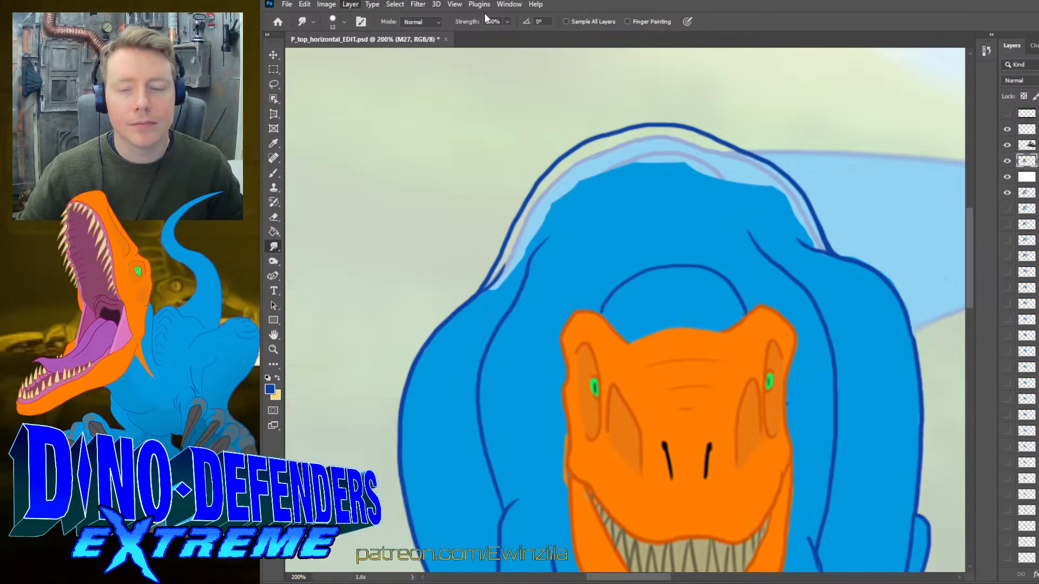
- Add Layer 7 beneath M27 and fill the gap under the new back outline with the sampled body blue, using a 17 px brush
key("ctrl+shift+alt+n")
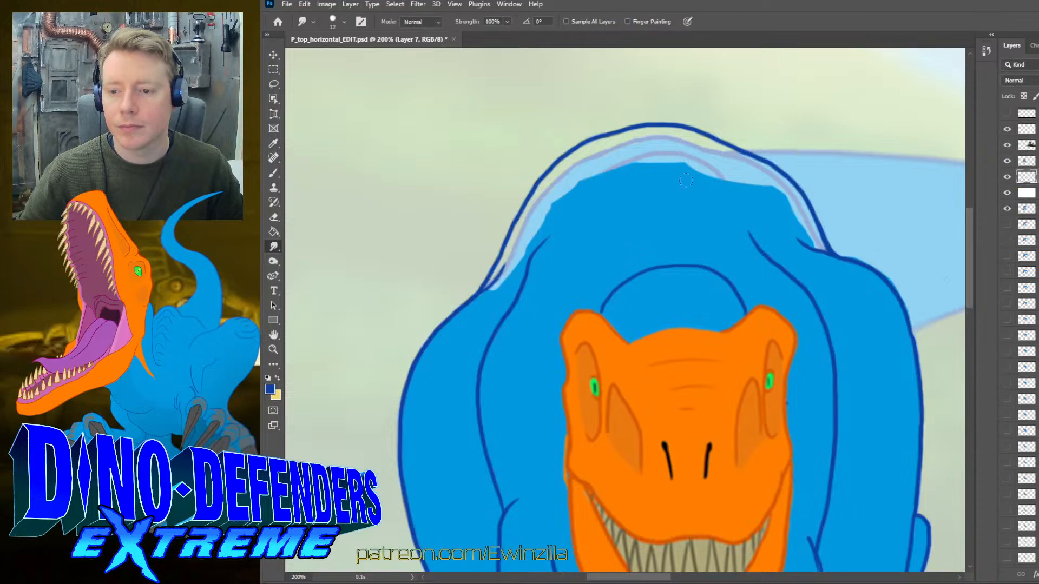
key("b")
left_click(669, 240, "alt")
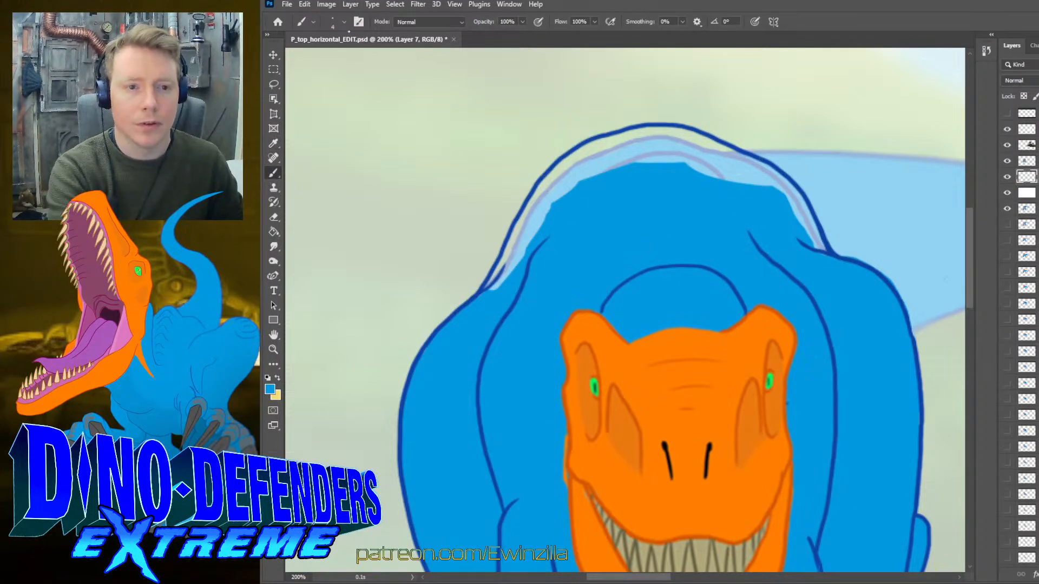
key("bracketright")
key("bracketright")
key("bracketright")
key("bracketright")
key("bracketright")
key("bracketright")
key("bracketright")
mouse_move(565, 190)
left_mouse_down()
mouse_move(499, 284)
mouse_move(536, 203)
mouse_move(587, 158)
mouse_move(627, 143)
mouse_move(606, 162)
mouse_move(676, 138)
mouse_move(664, 138)
mouse_move(779, 187)
mouse_move(822, 253)
mouse_move(728, 173)
mouse_move(663, 157)
left_mouse_up()
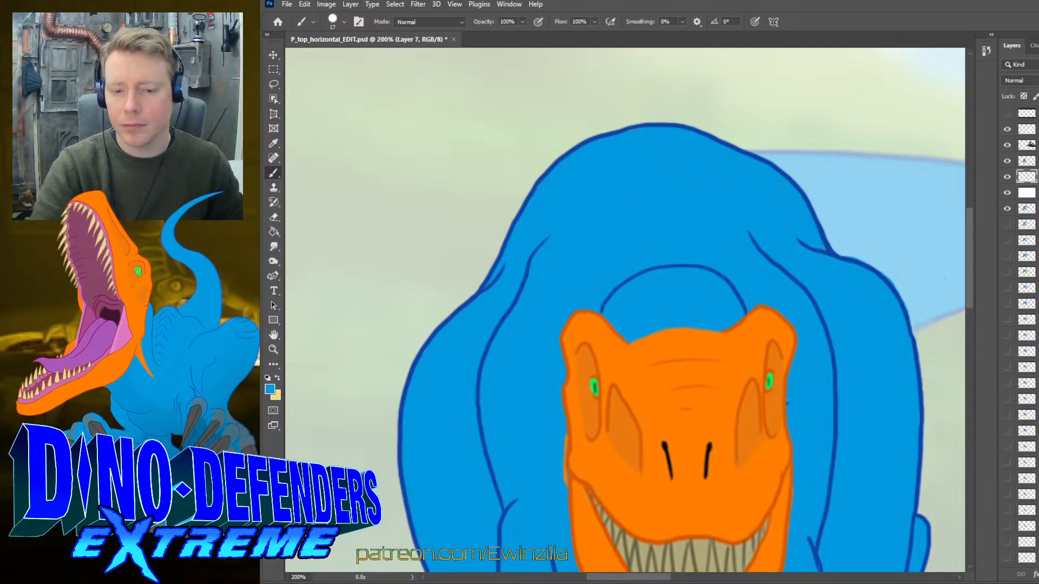
- Sample the dark blue outline colour and merge Layer 7 into M27
key("i")
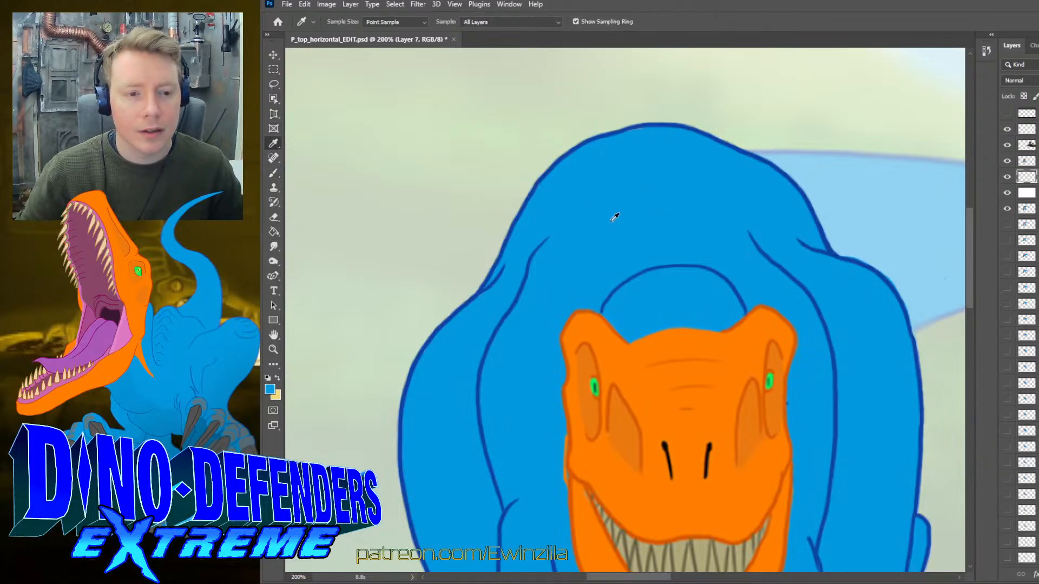
left_click(523, 206)
key("b")
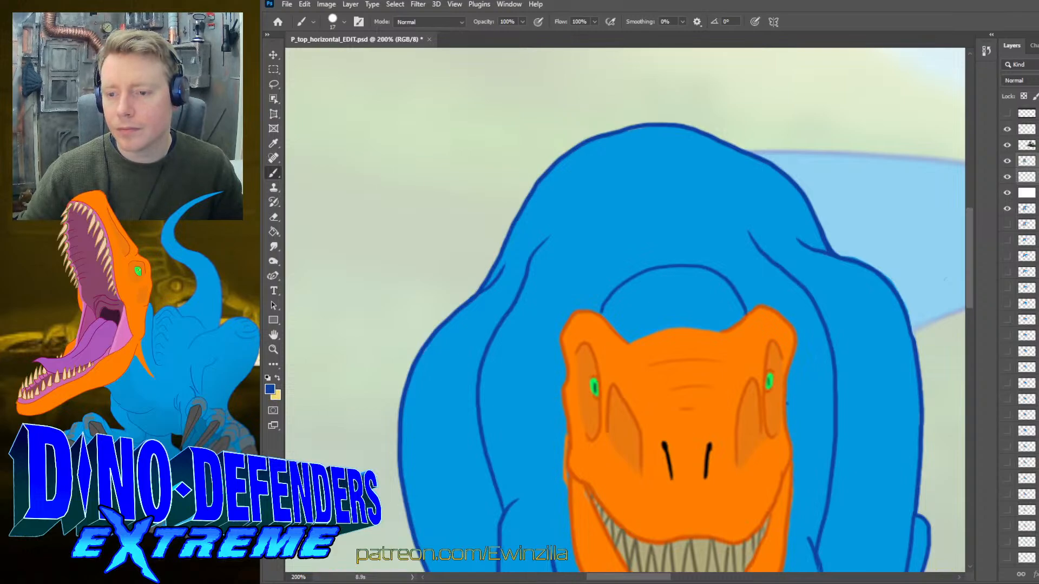
left_click(1027, 161)
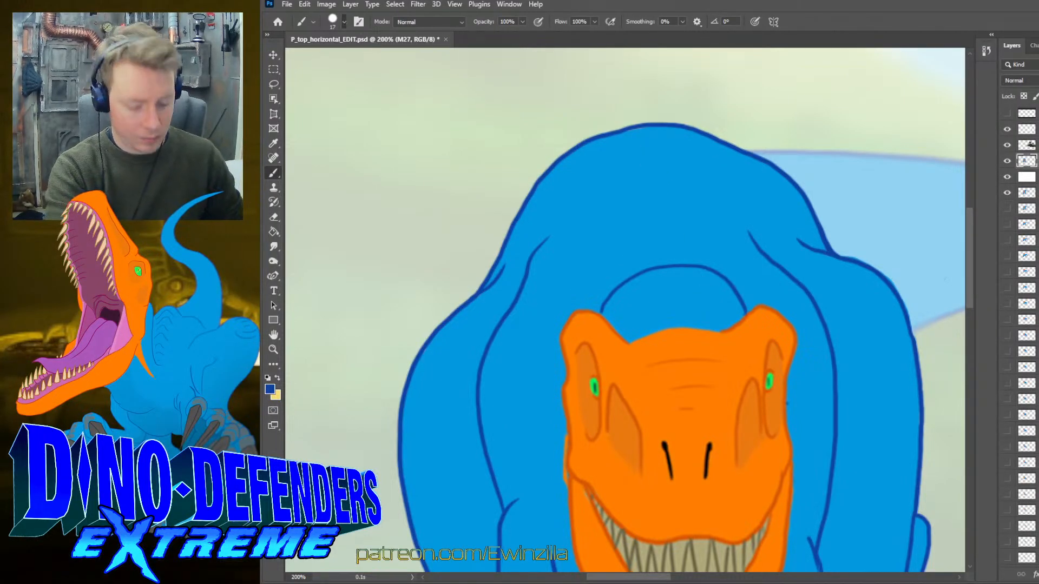
- Draw two faint, near-vertical muscle lines down the middle of the upper back with a 2 px brush on M27
key("bracketleft")
key("bracketleft")
key("bracketleft")
key("bracketleft")
key("bracketleft")
key("bracketleft")
key("bracketleft")
key("bracketleft")
key("bracketleft")
left_click_drag(658, 147, 655, 223)
key("ctrl+z")
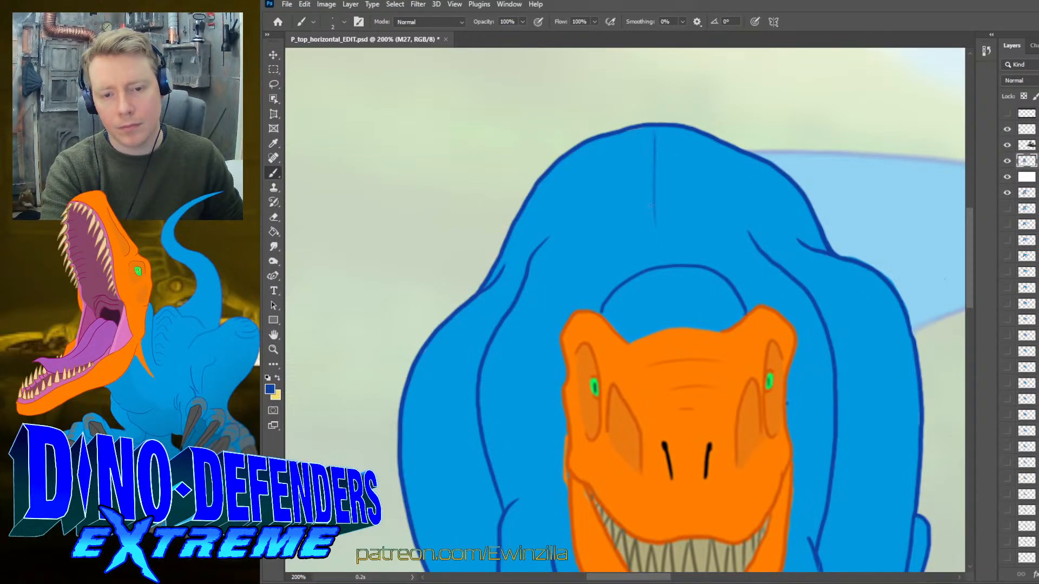
key("ctrl+z")
left_click_drag(626, 147, 631, 201)
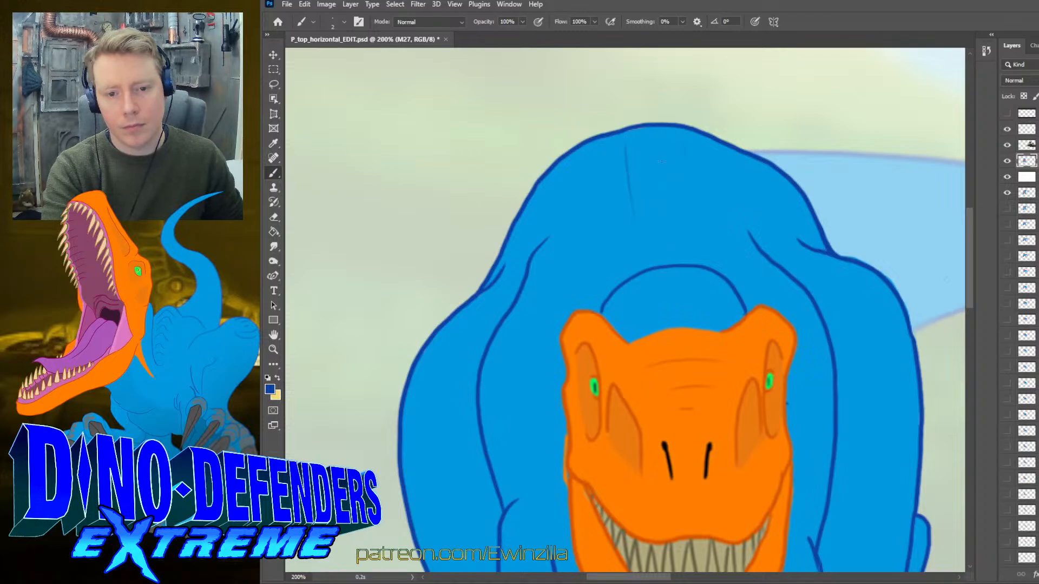
left_click_drag(689, 141, 681, 237)
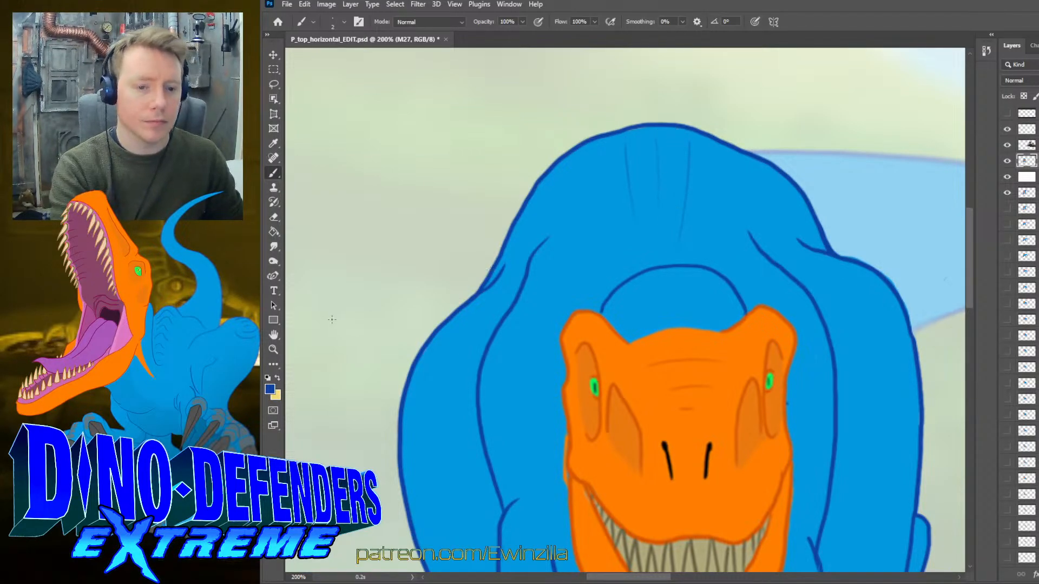
- Compare M27's reworked back with M26 by toggling visibility beneath the white overlay, returning M27 above it with M26 shown
key("z")
key("ctrl+0")
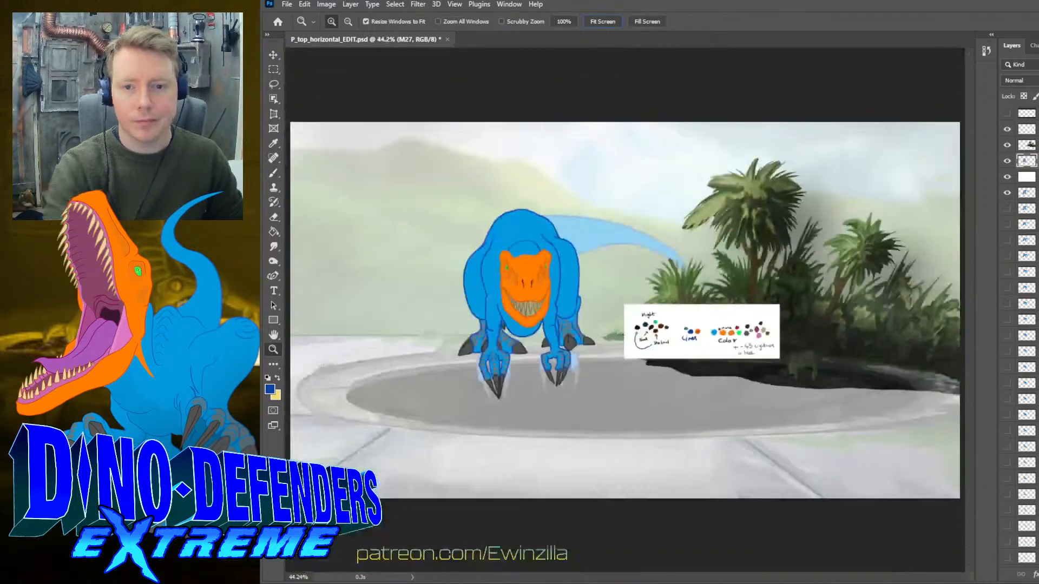
left_click_drag(1010, 160, 1010, 183)
left_click(1009, 180)
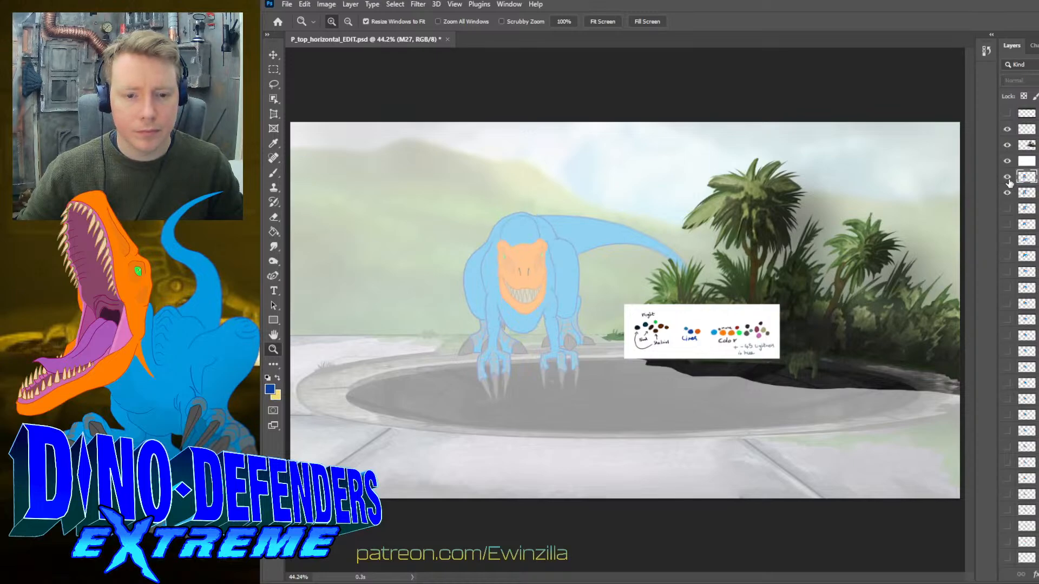
left_click(1009, 181)
left_click(1009, 181)
left_click(1008, 180)
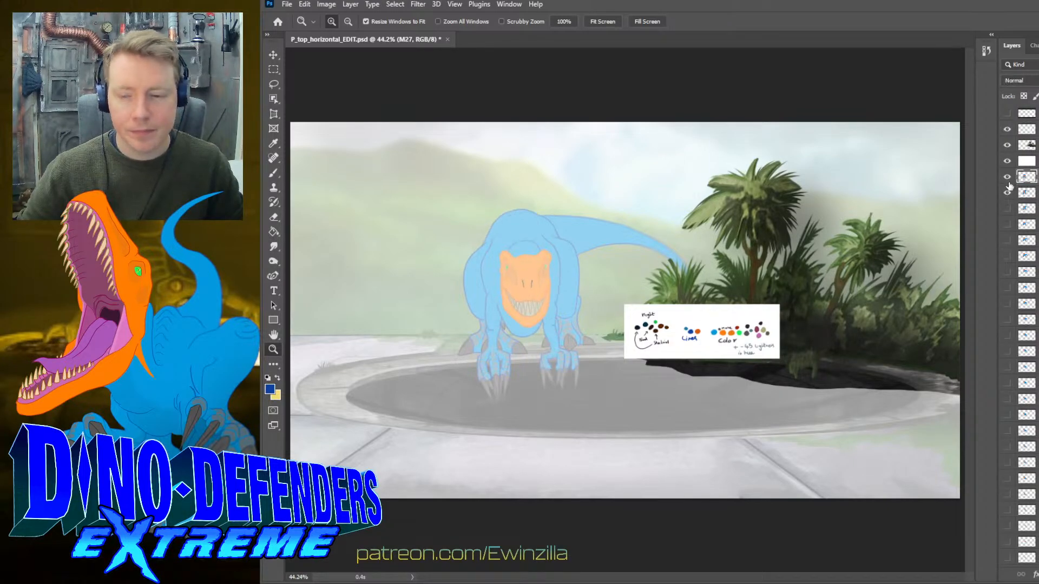
left_click(1008, 193)
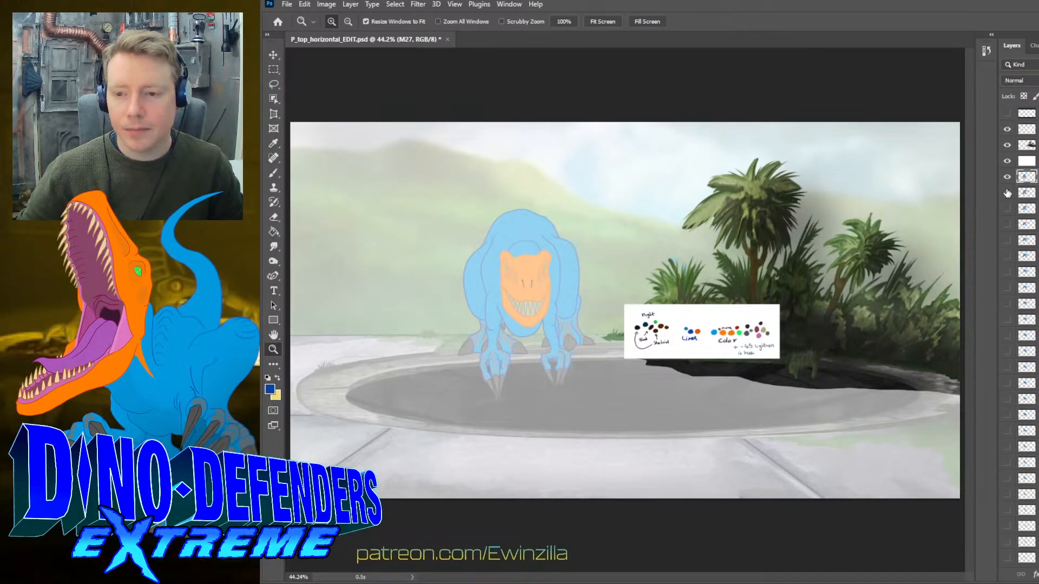
left_click_drag(1034, 184, 1034, 157)
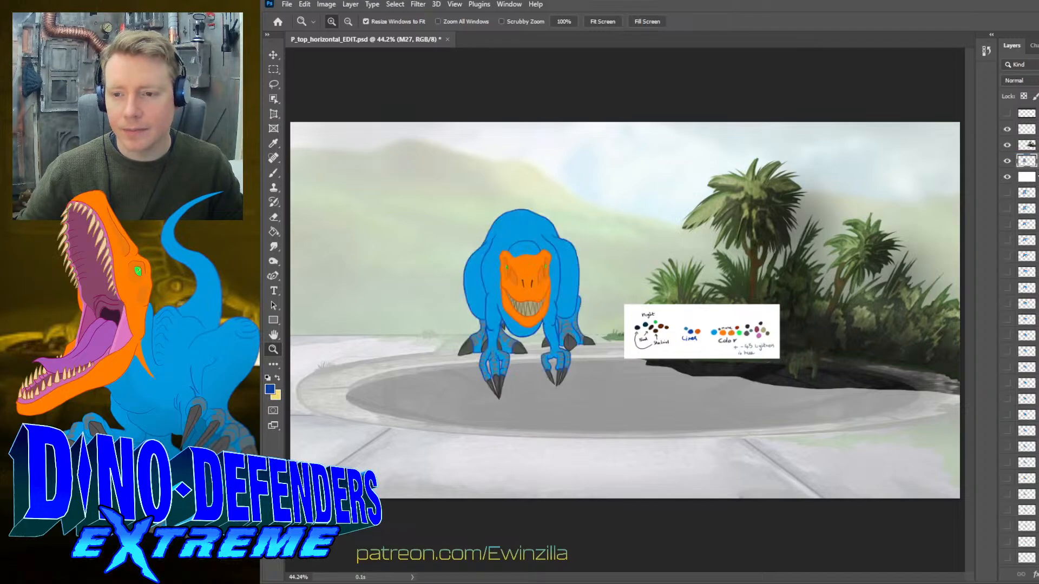
left_click(1007, 194)
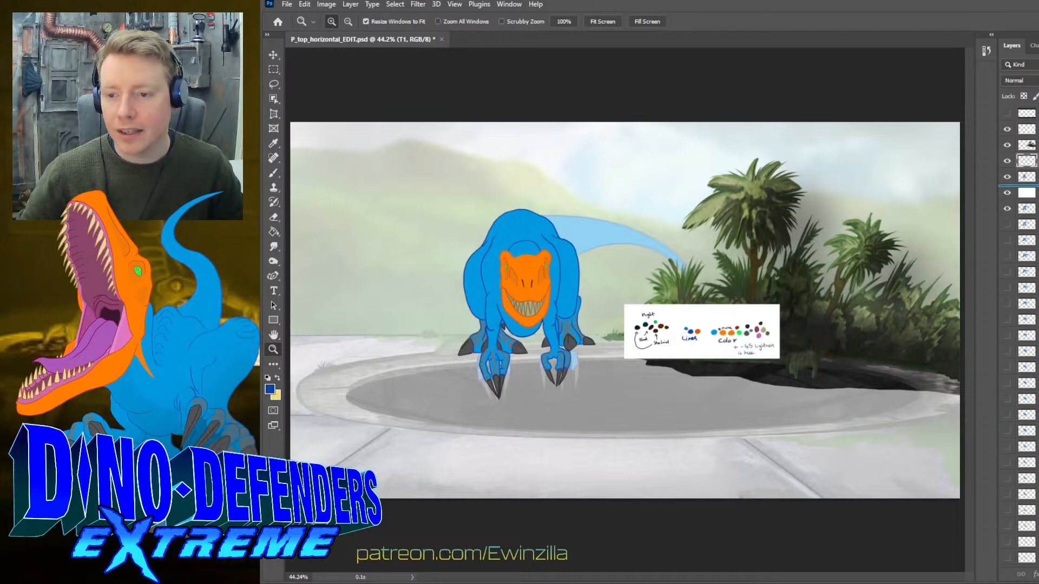
- Place a new layer named T1 directly beneath M27, above the white overlay, and save the document
left_click(1026, 177)
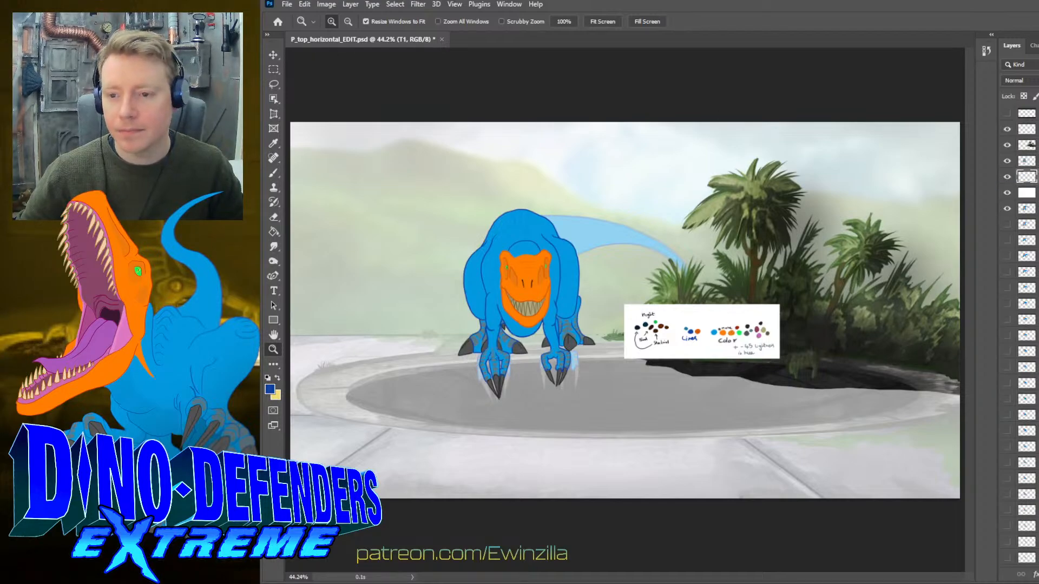
left_click_drag(583, 49, 498, 251)
key("ctrl+0")
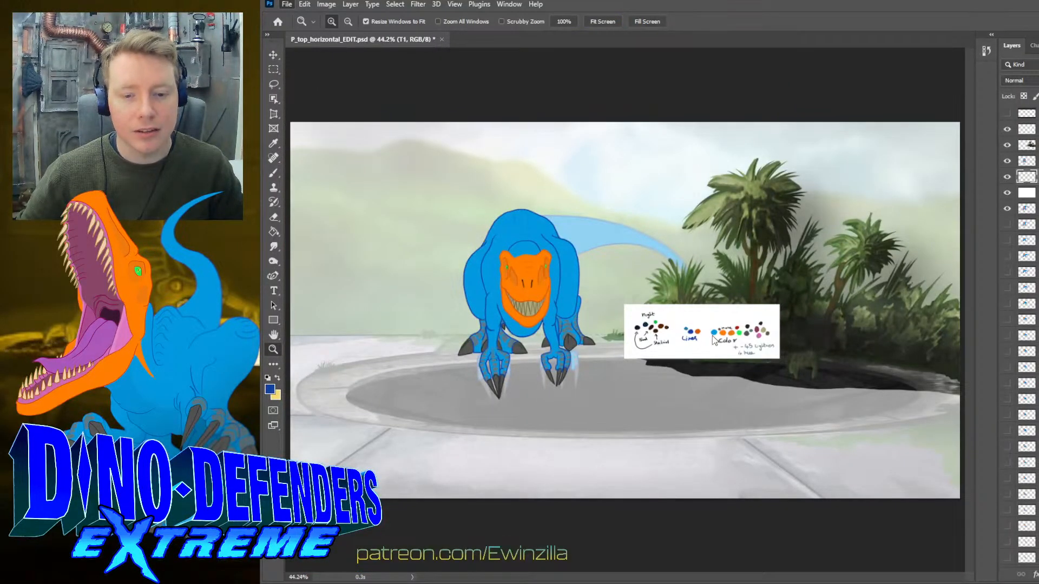
key("ctrl+s")
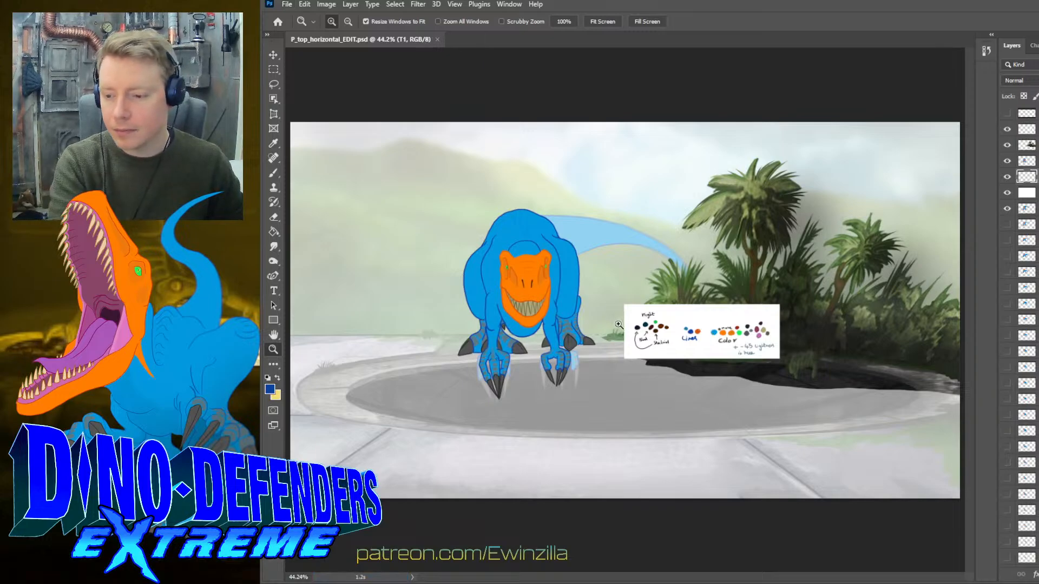
- Play the Frame_52 reference clip at full-frame view and scrub back to 0:00:03:03, where the dinosaur climbs the stairs
left_click(618, 324)
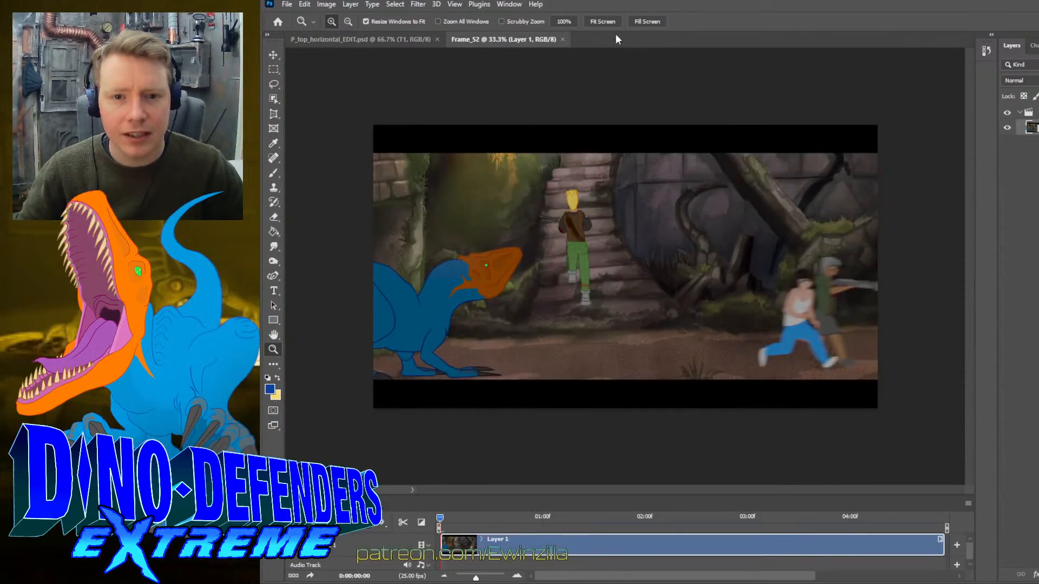
left_click(602, 22)
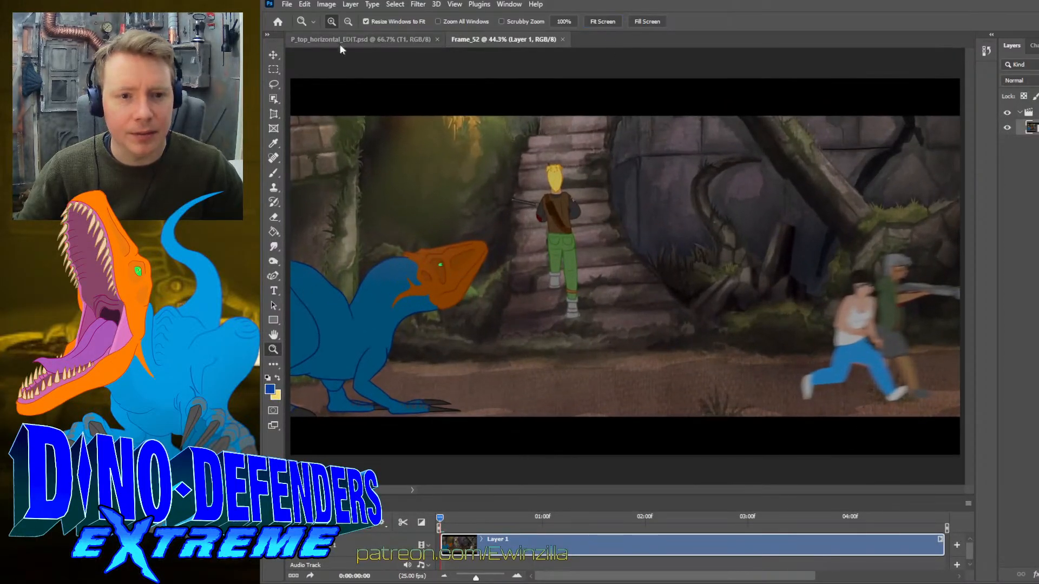
key("space")
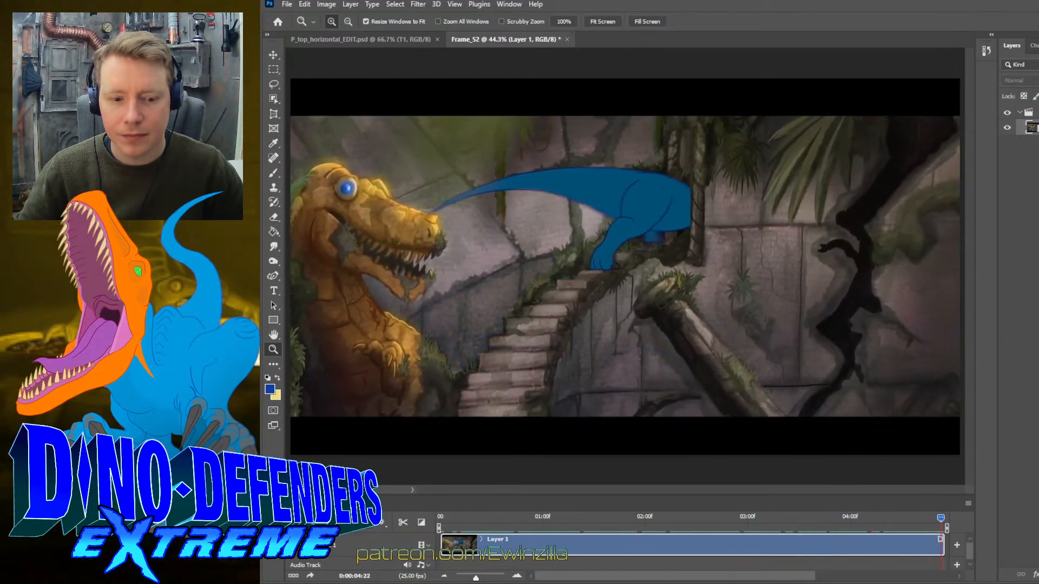
key("space")
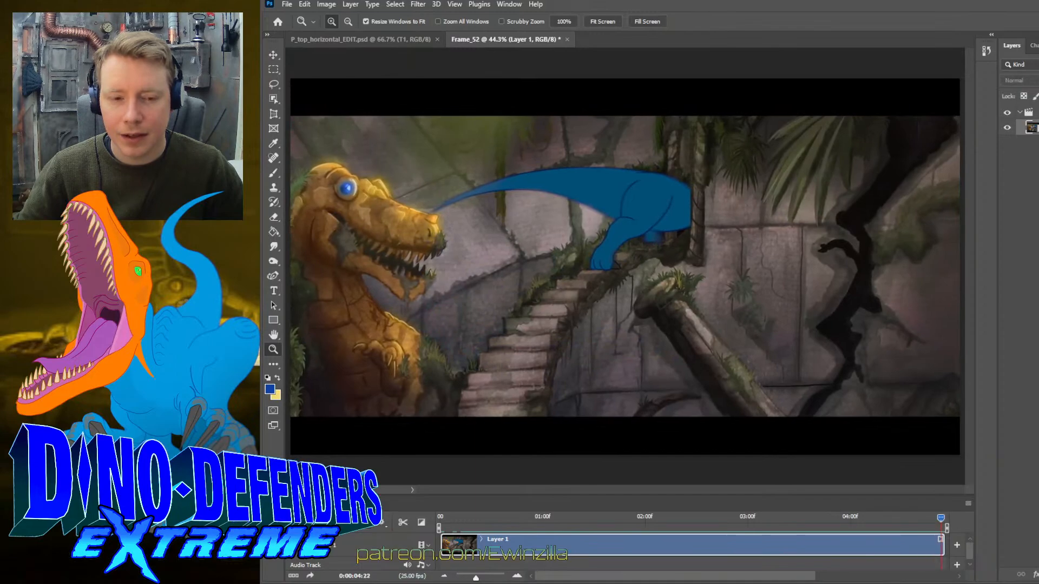
left_click_drag(941, 518, 761, 529)
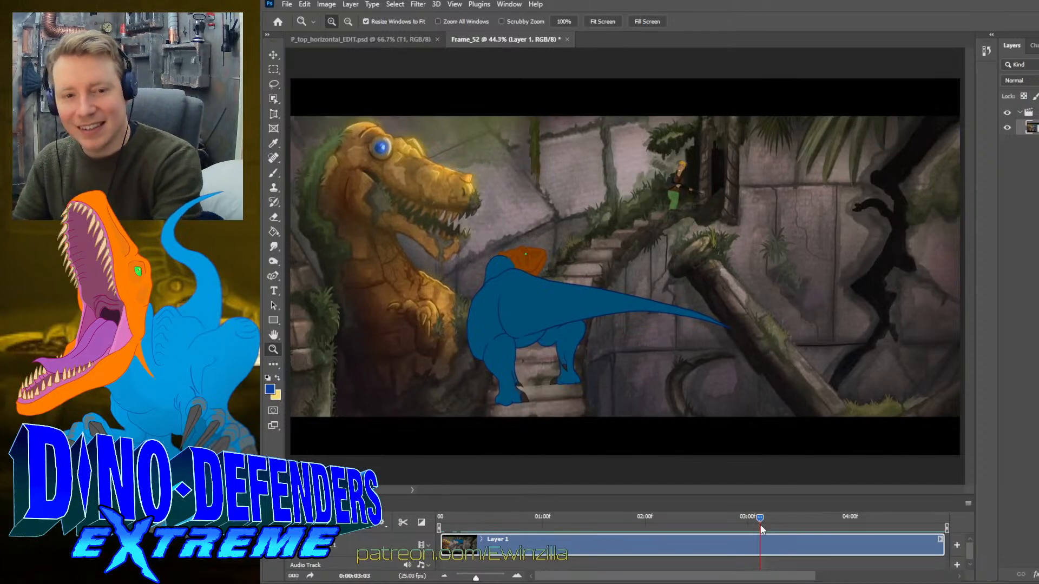
- Examine the glowing highlights on the golden dinosaur statue's snout in Frame_52 at 200% zoom
left_click(446, 171)
left_click(447, 171)
left_click(446, 171)
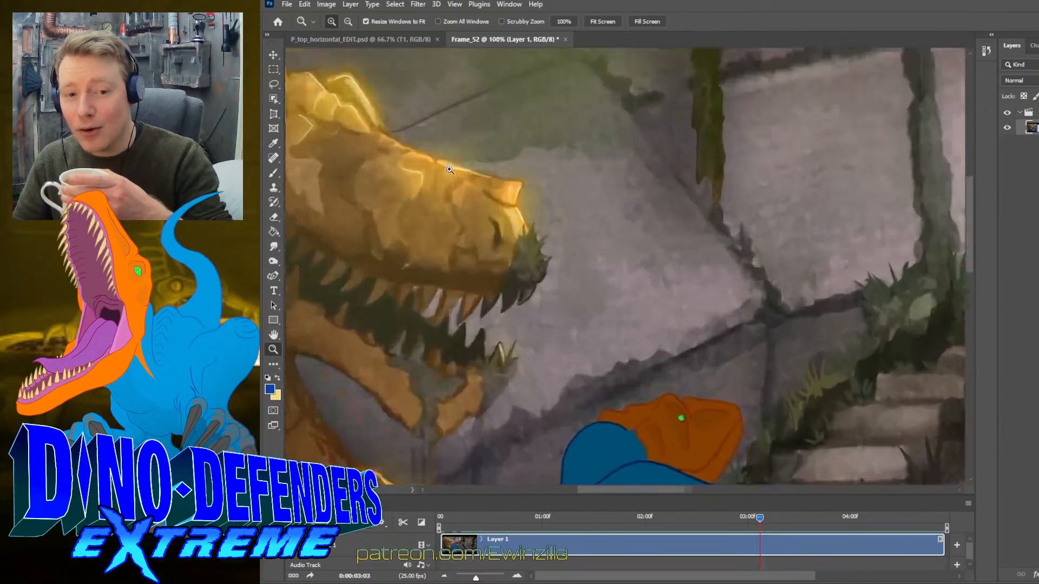
left_click(446, 171)
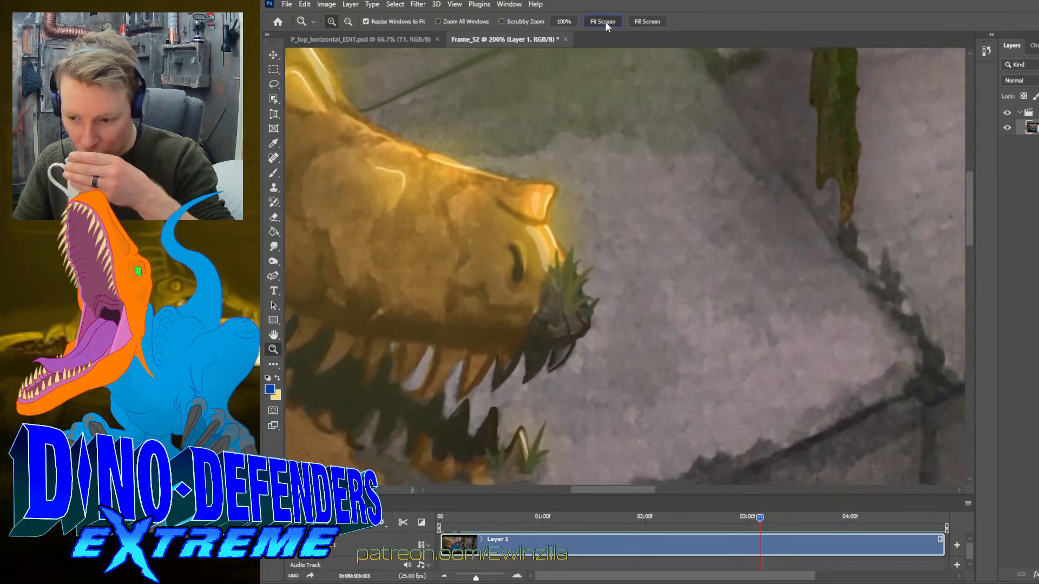
left_click(603, 21)
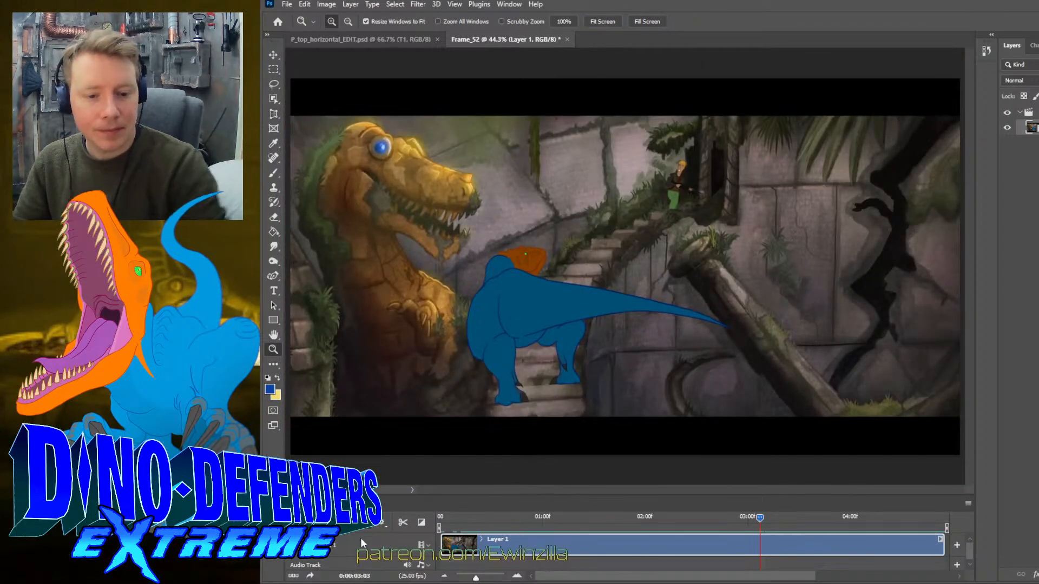
- Play the Frame_52 clip through to its end and close it to return to P_top_horizontal_EDIT.psd
key("space")
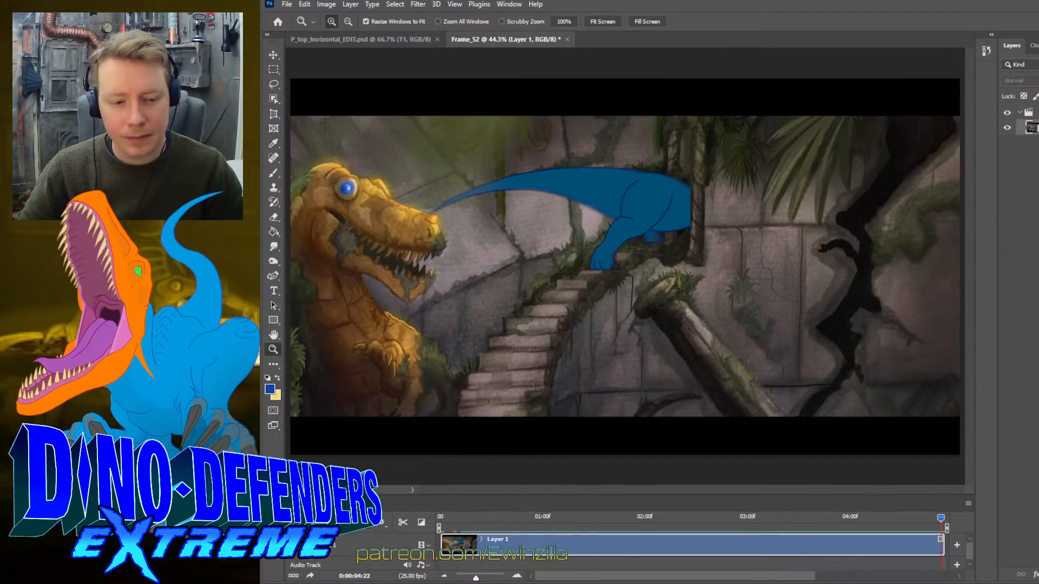
key("shift+Tab")
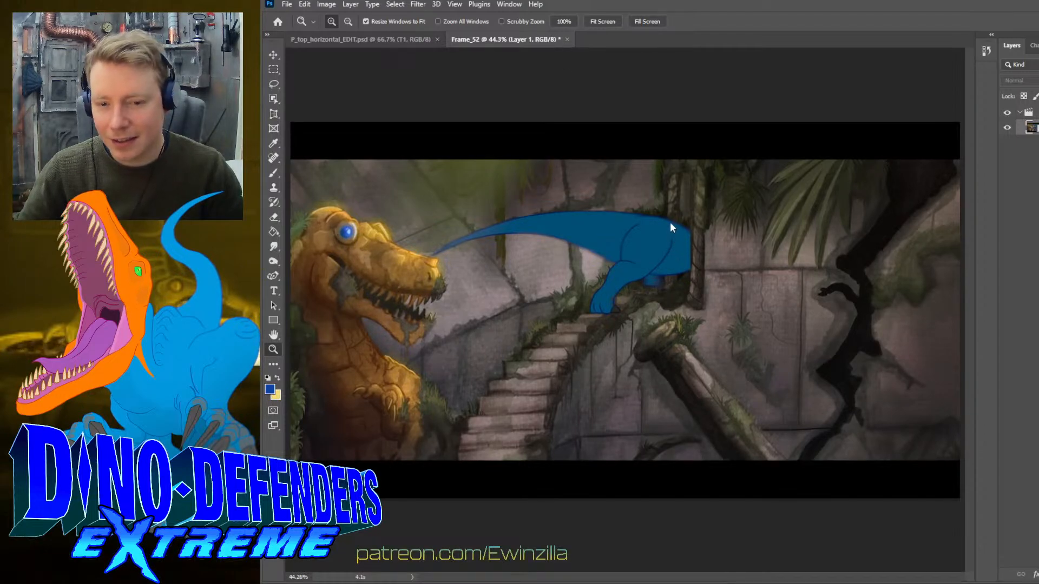
key("ctrl+w")
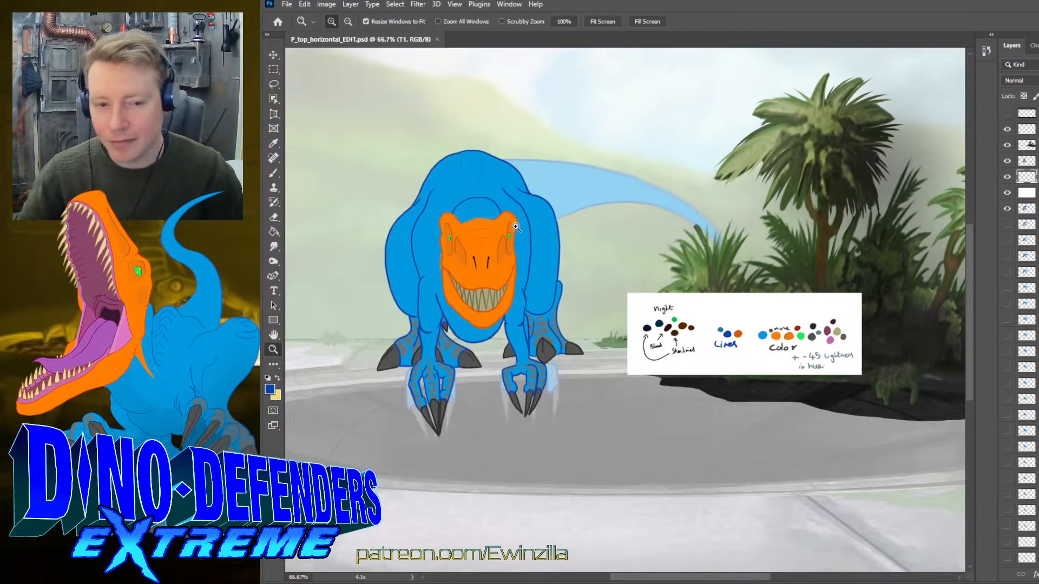
- Draw the raised tail's outline on T1 in the palette's dark blue line colour and add a new layer beneath T1
left_click(273, 143)
left_click(725, 336)
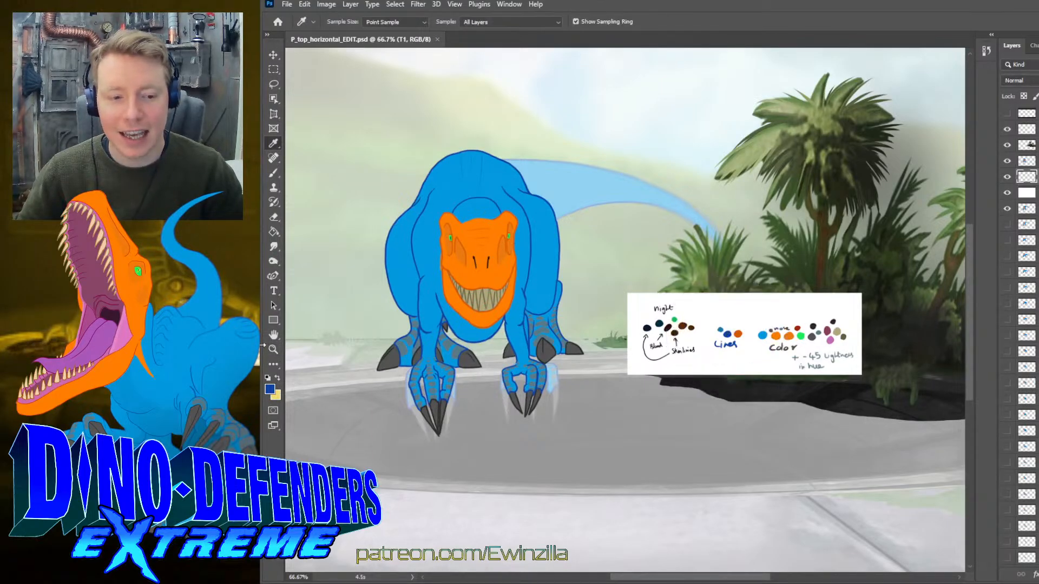
left_click(274, 349)
left_click(390, 190)
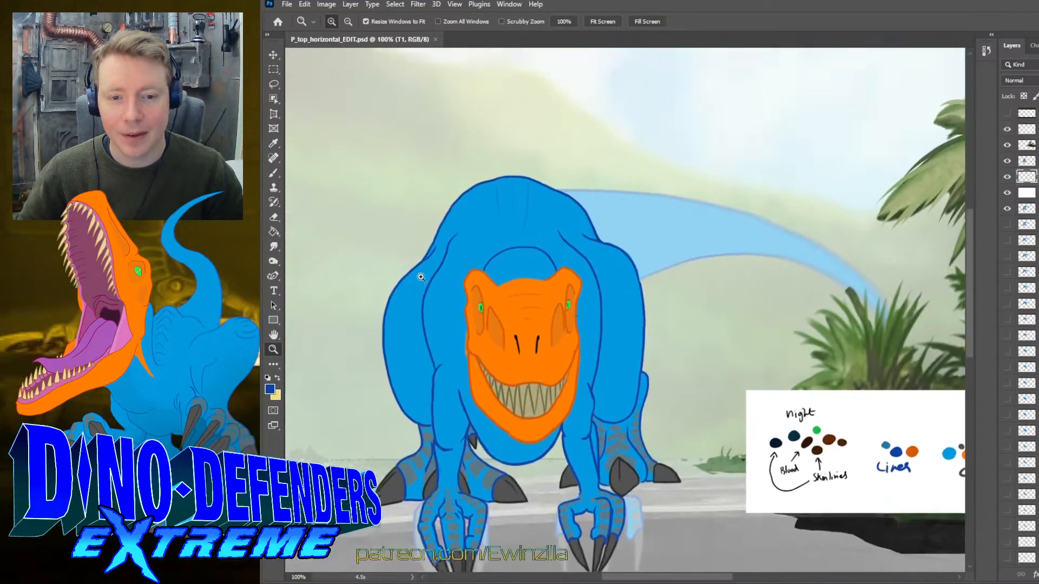
left_click(273, 172)
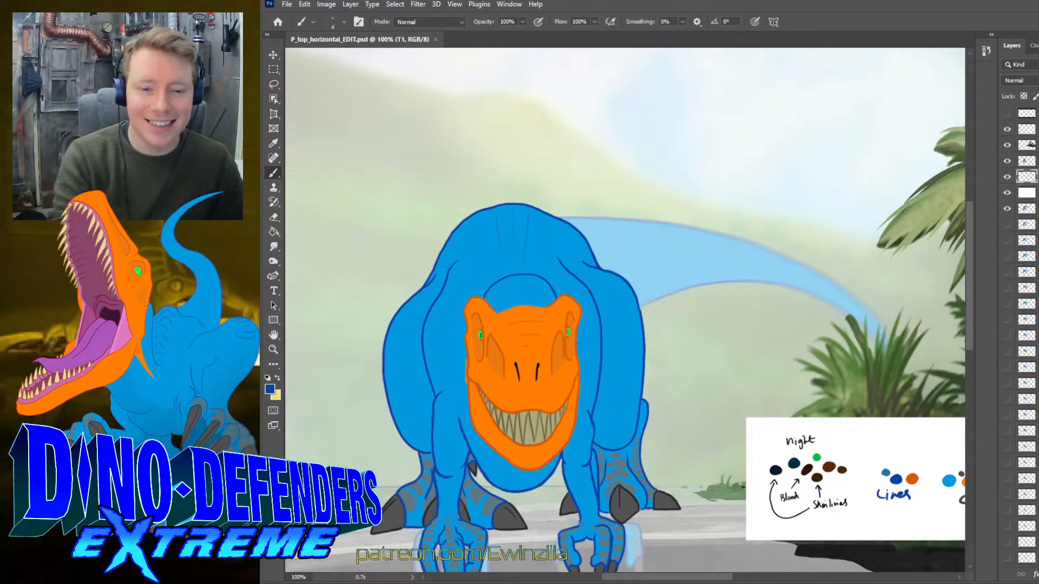
mouse_move(421, 281)
left_mouse_down()
mouse_move(455, 230)
mouse_move(538, 199)
mouse_move(616, 195)
mouse_move(703, 207)
mouse_move(772, 232)
mouse_move(855, 293)
mouse_move(792, 258)
mouse_move(712, 242)
mouse_move(598, 264)
left_mouse_up()
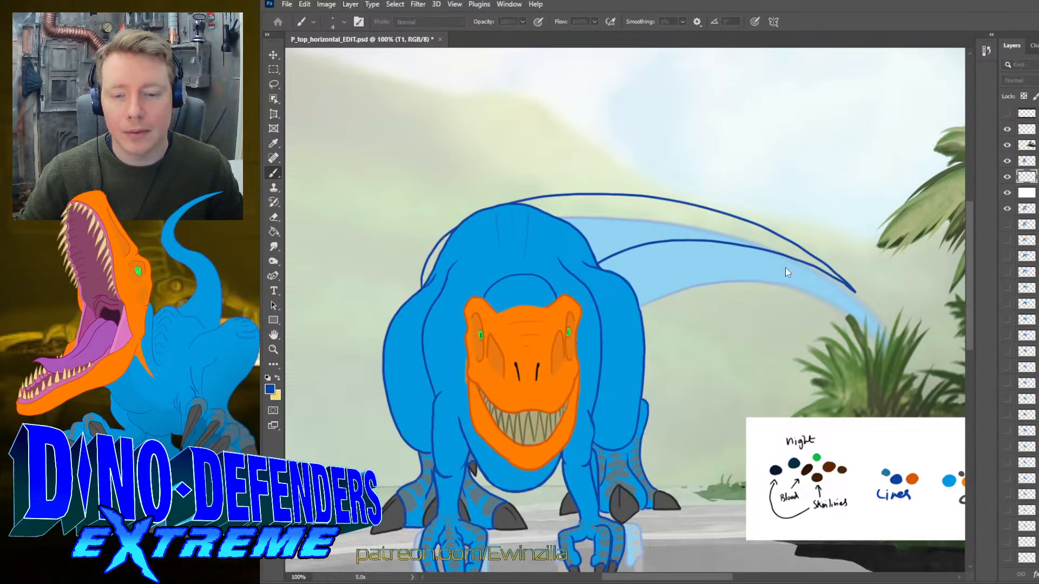
key("Return")
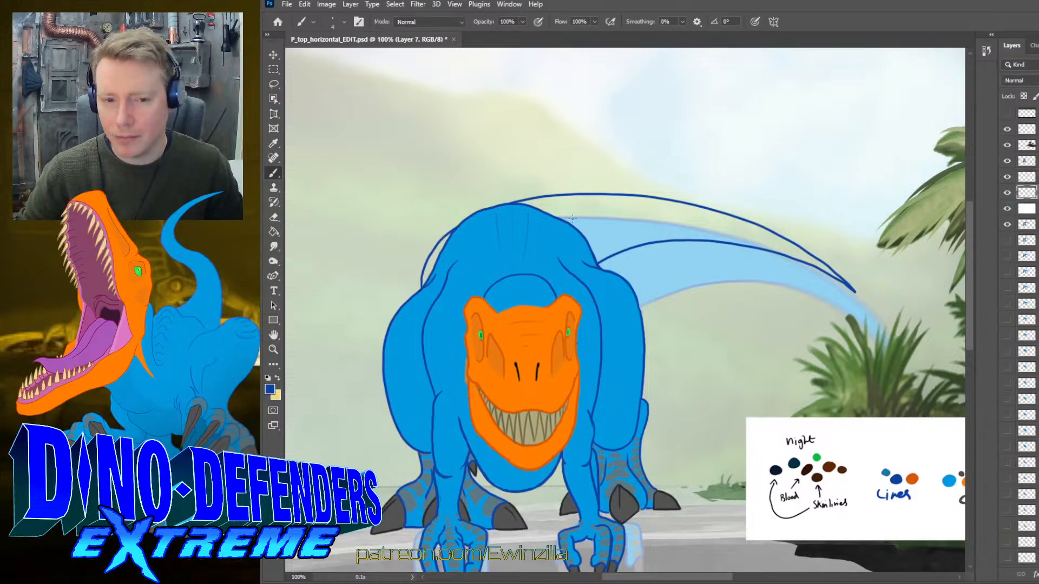
- Stretch T1's tail outline to about 108.6% width, skewing it so the tip sits slightly lower
key("v")
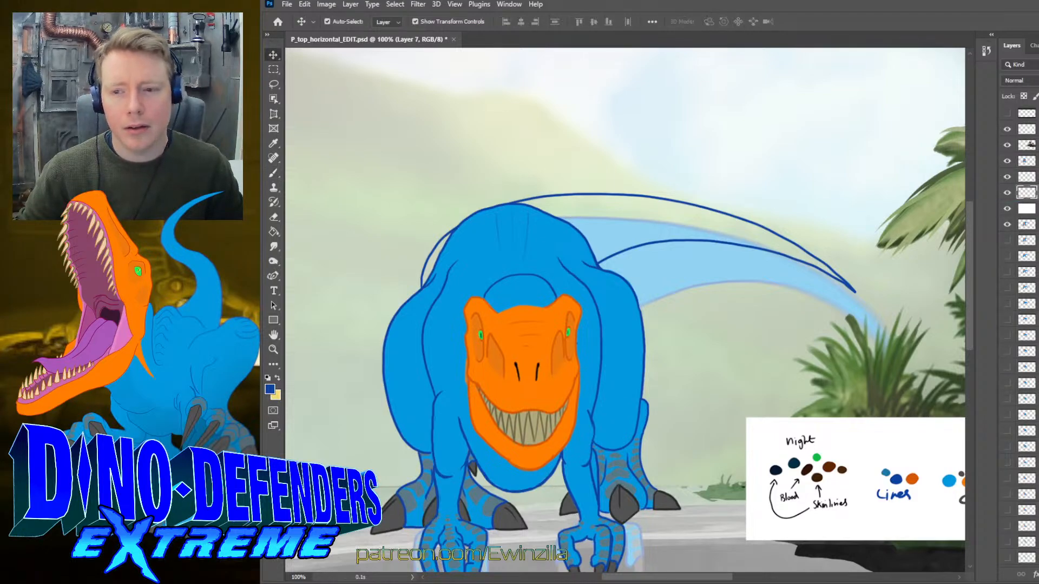
left_click(785, 250)
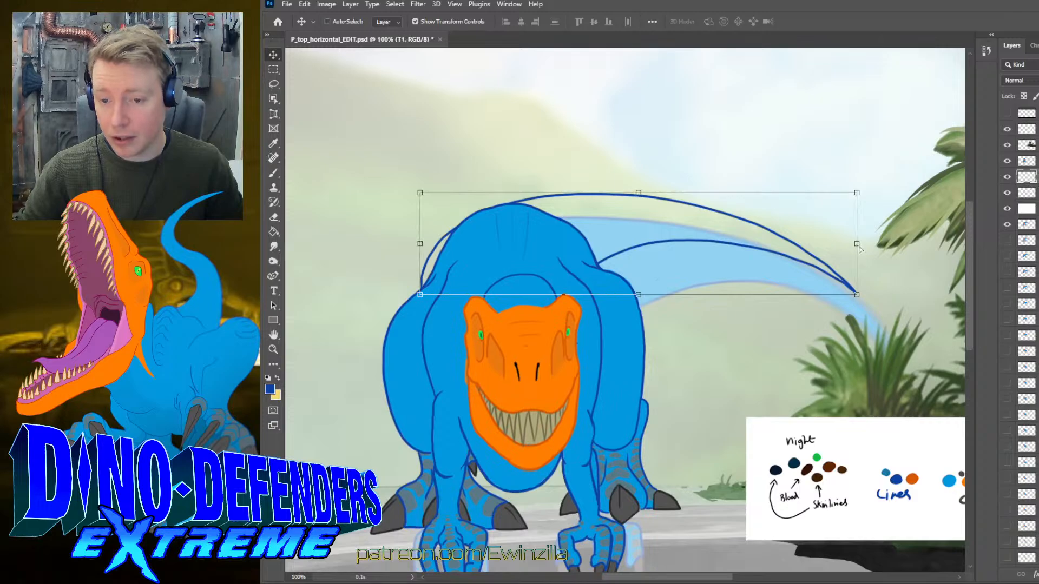
left_click_drag(859, 249, 894, 257)
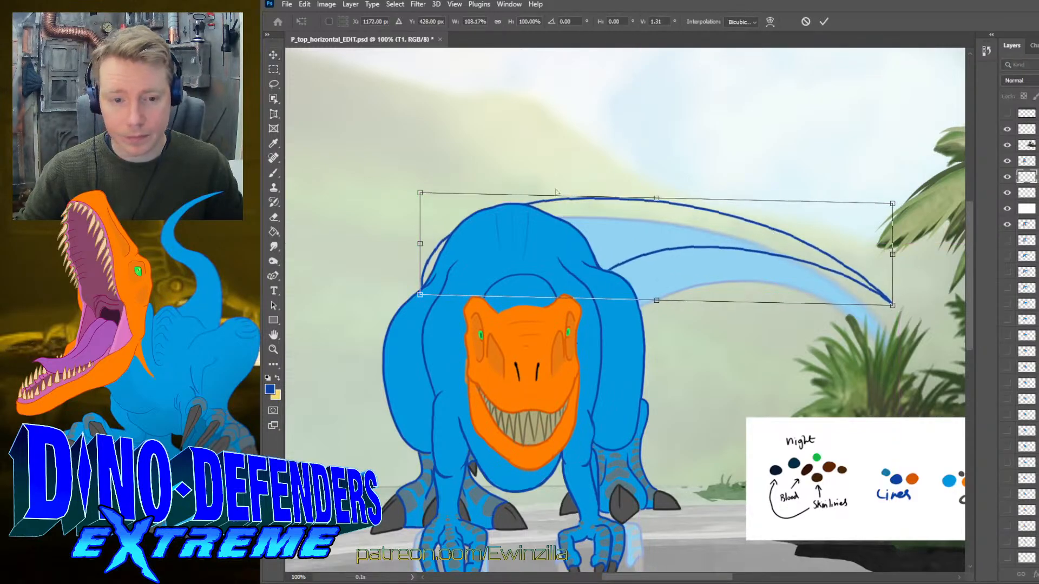
- Start warping T1's tail outline by pulling its upper-left corner outward, and nudge the outline slightly right
left_click(273, 84)
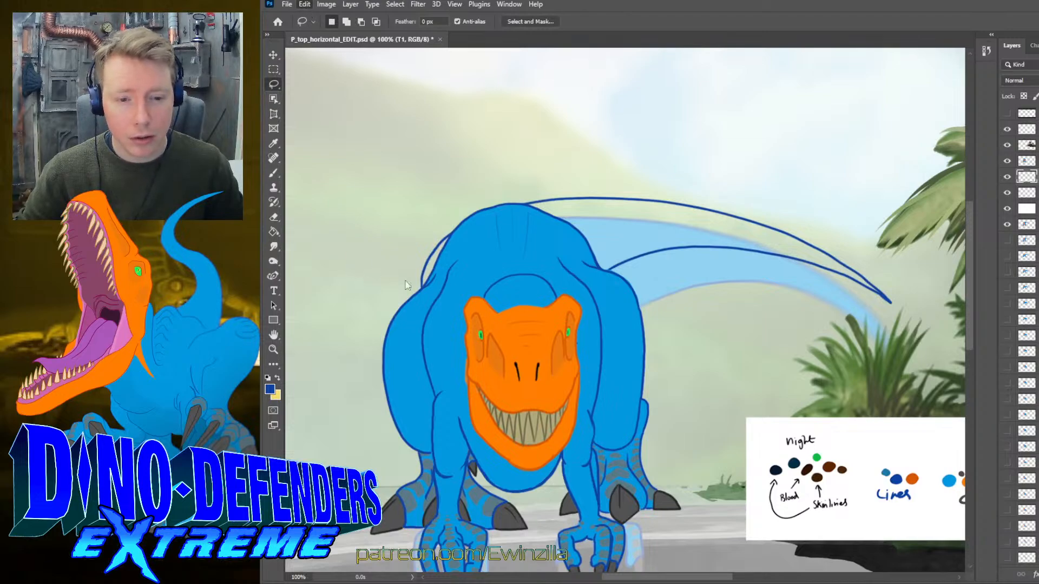
key("ctrl+t")
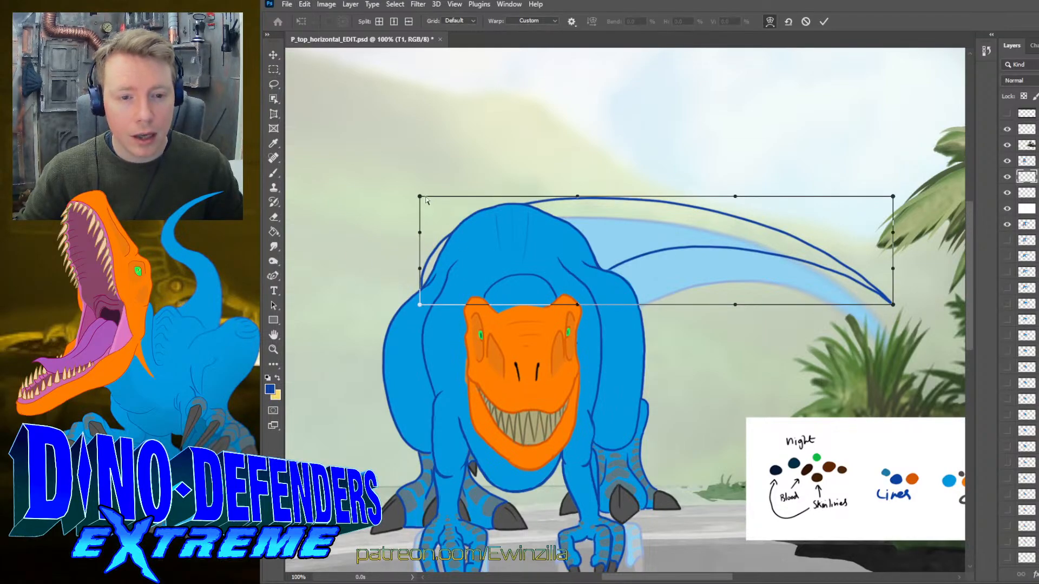
left_click_drag(426, 199, 379, 195)
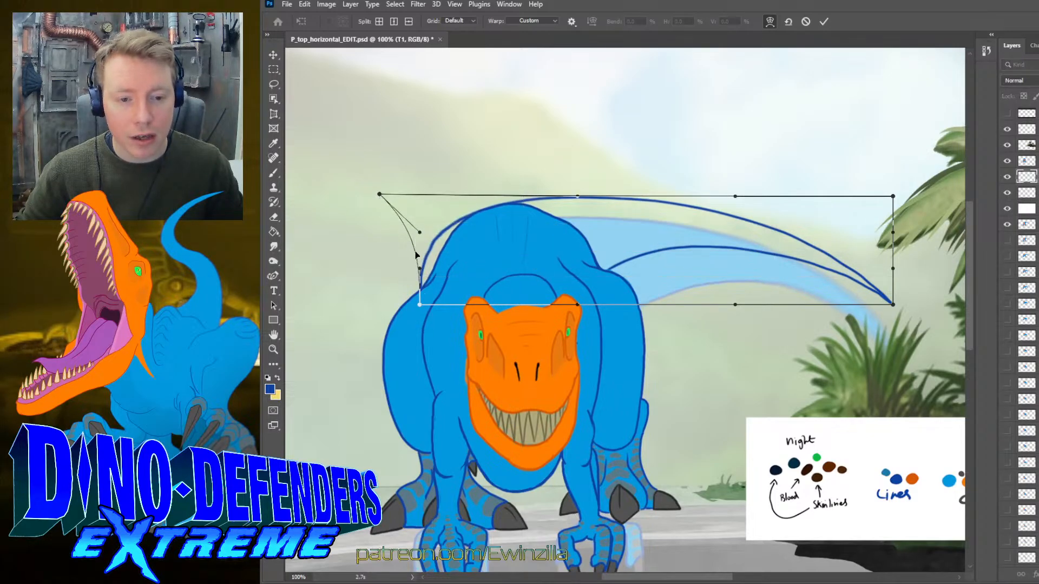
key("Right")
key("Right")
key("Right")
key("Right")
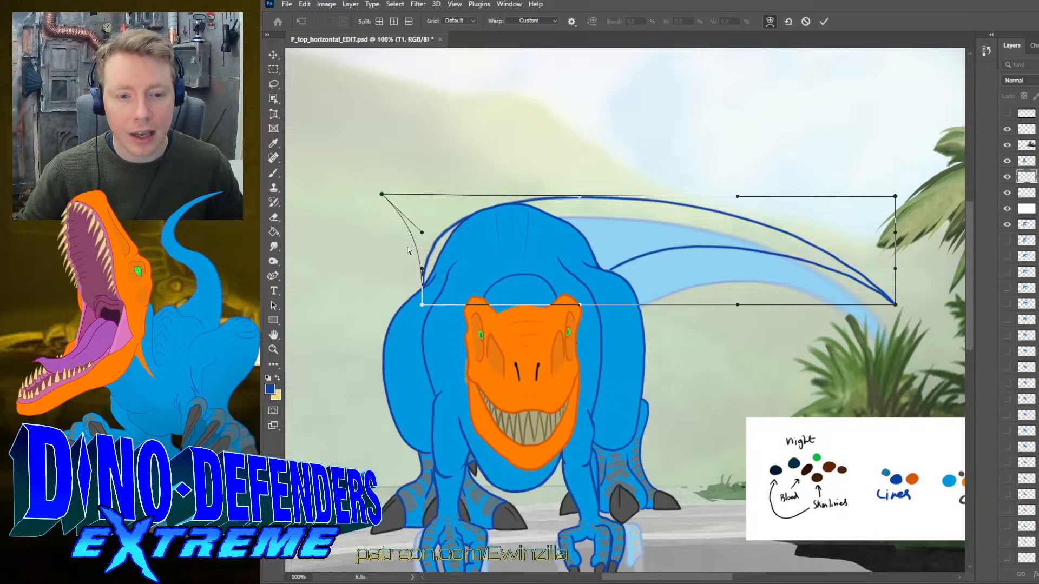
- Refine and apply the warp so the tail base hugs the back's left edge, and switch to the Smudge tool
left_click_drag(422, 232, 423, 233)
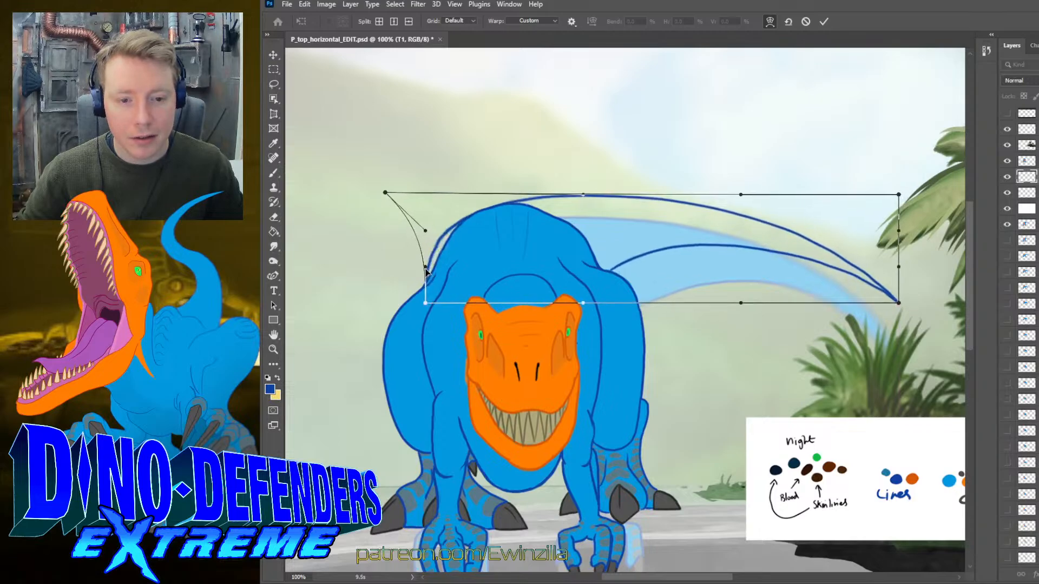
left_click_drag(383, 196, 408, 198)
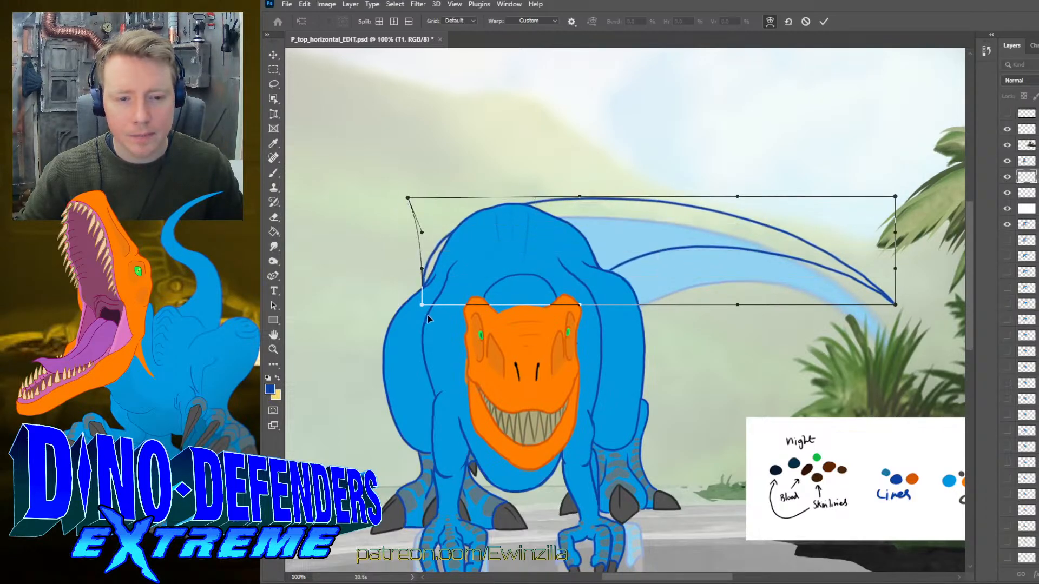
left_click_drag(422, 306, 442, 307)
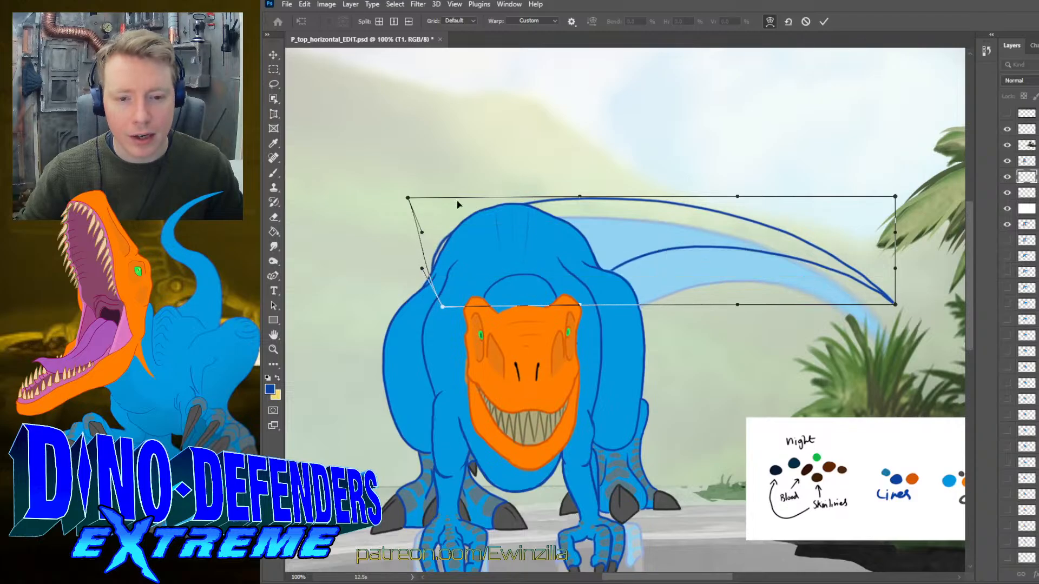
left_click_drag(409, 198, 376, 192)
left_click_drag(422, 269, 432, 279)
key("Return")
key("l")
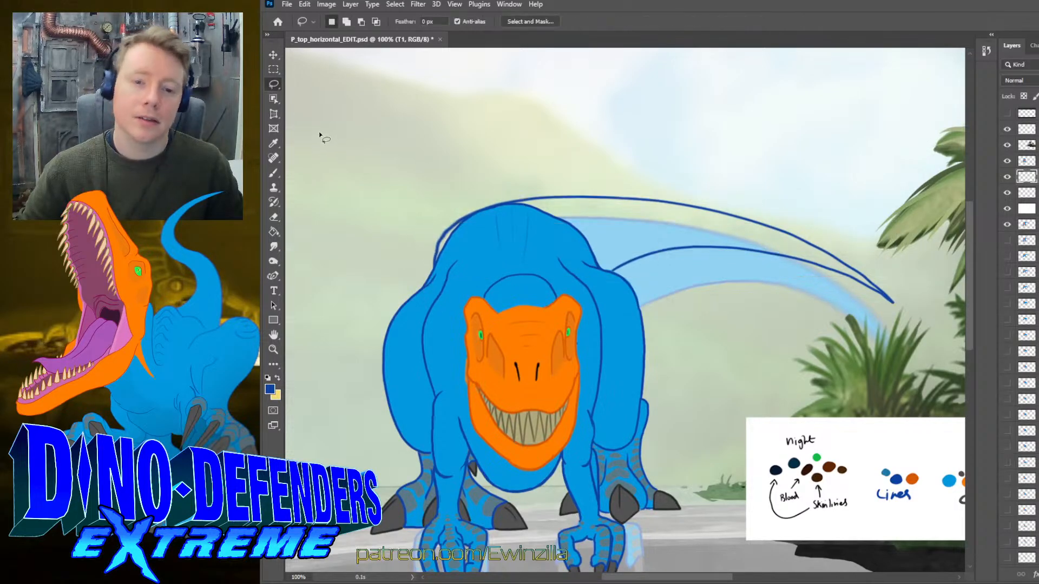
left_click(269, 248)
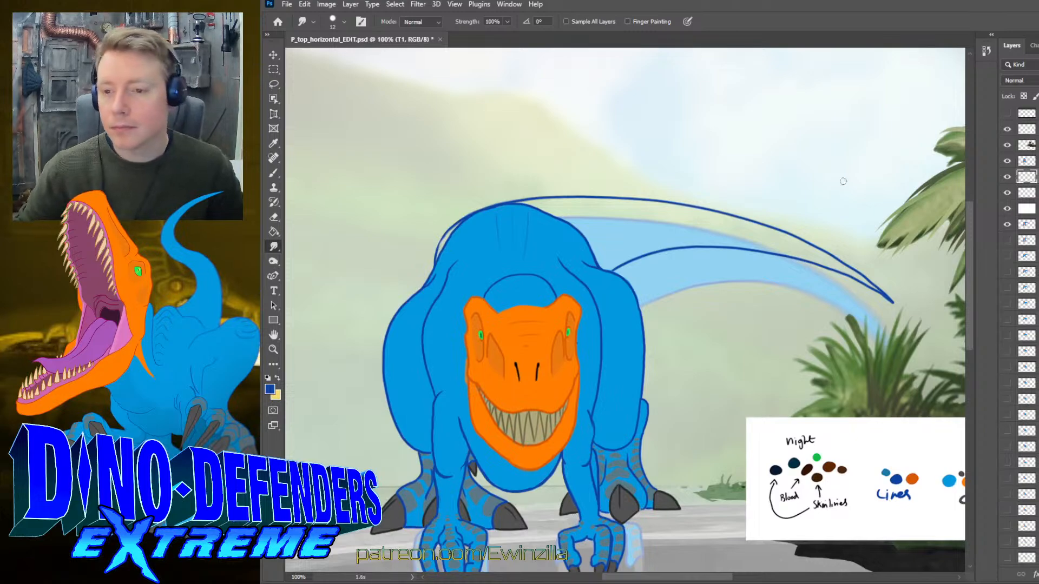
- Sample the body's light blue and paint the inside of the tail outline on Layer 7 with an enlarged brush
left_click(271, 145)
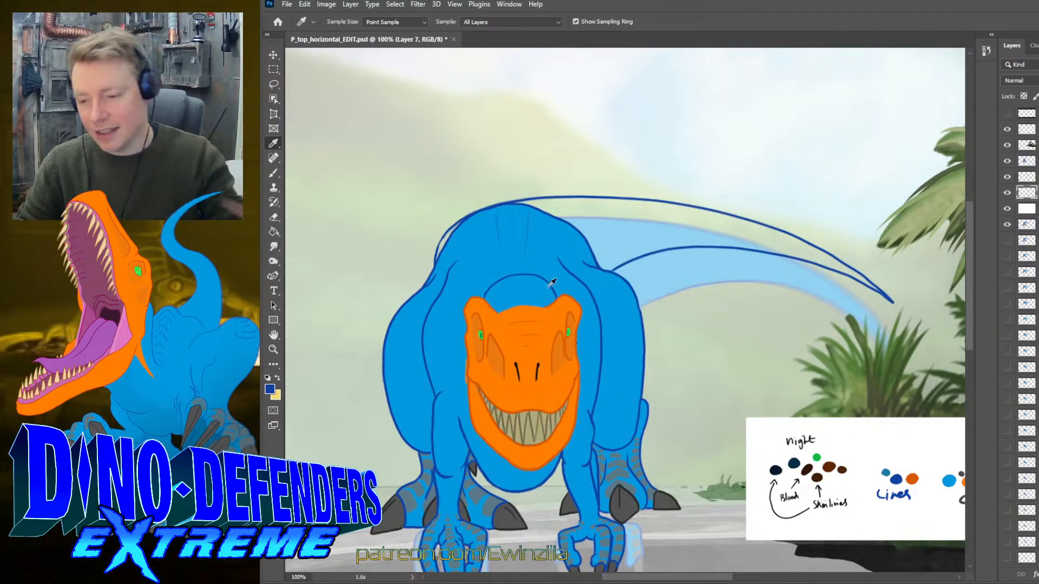
left_click(601, 279)
left_click(601, 280)
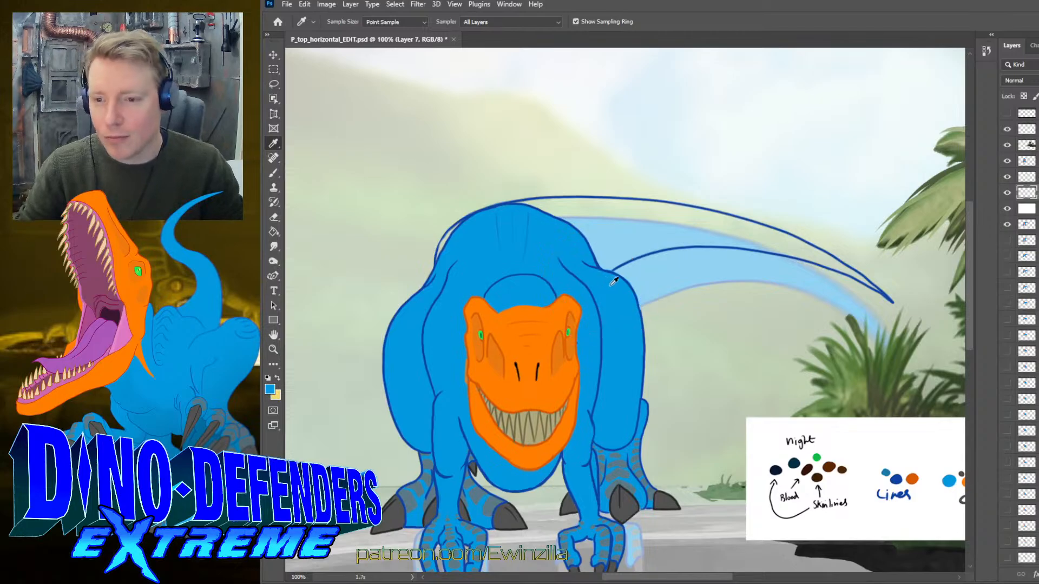
left_click(273, 173)
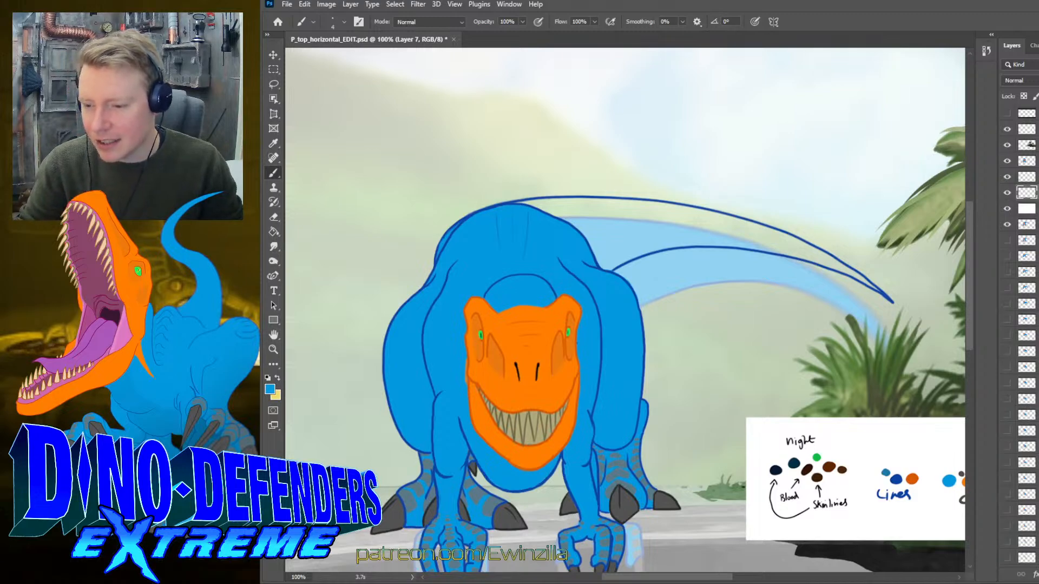
key("bracketright")
key("bracketright")
key("bracketright")
key("bracketright")
key("bracketright")
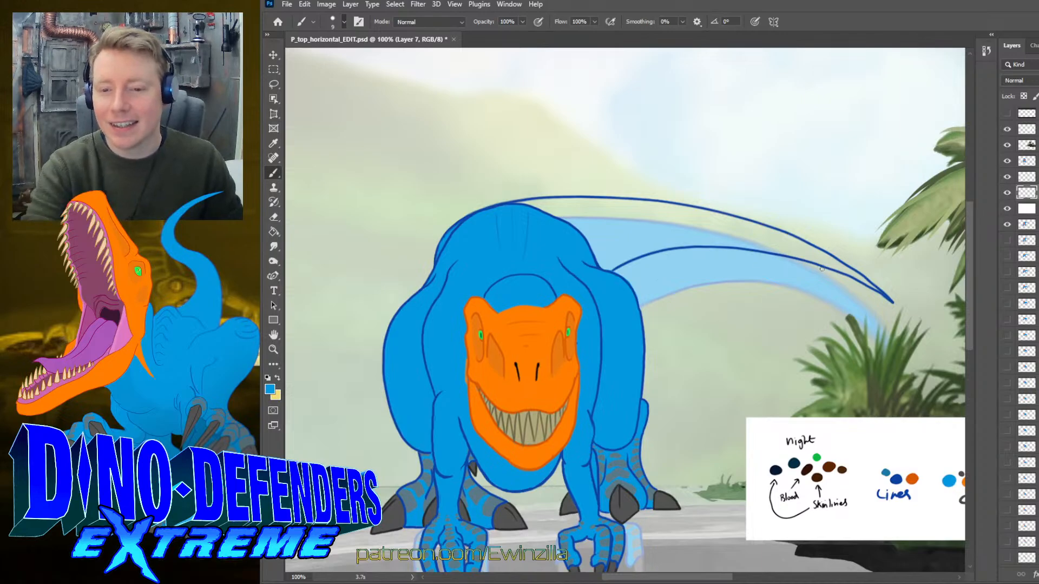
mouse_move(820, 254)
left_mouse_down()
mouse_move(880, 292)
mouse_move(819, 256)
mouse_move(716, 243)
mouse_move(657, 249)
mouse_move(604, 273)
mouse_move(595, 266)
mouse_move(728, 237)
mouse_move(718, 239)
mouse_move(814, 252)
mouse_move(747, 224)
mouse_move(778, 236)
mouse_move(727, 232)
mouse_move(592, 255)
mouse_move(747, 230)
mouse_move(539, 236)
mouse_move(563, 219)
mouse_move(519, 204)
mouse_move(657, 205)
mouse_move(741, 224)
mouse_move(628, 231)
mouse_move(617, 227)
mouse_move(676, 222)
mouse_move(562, 211)
left_mouse_up()
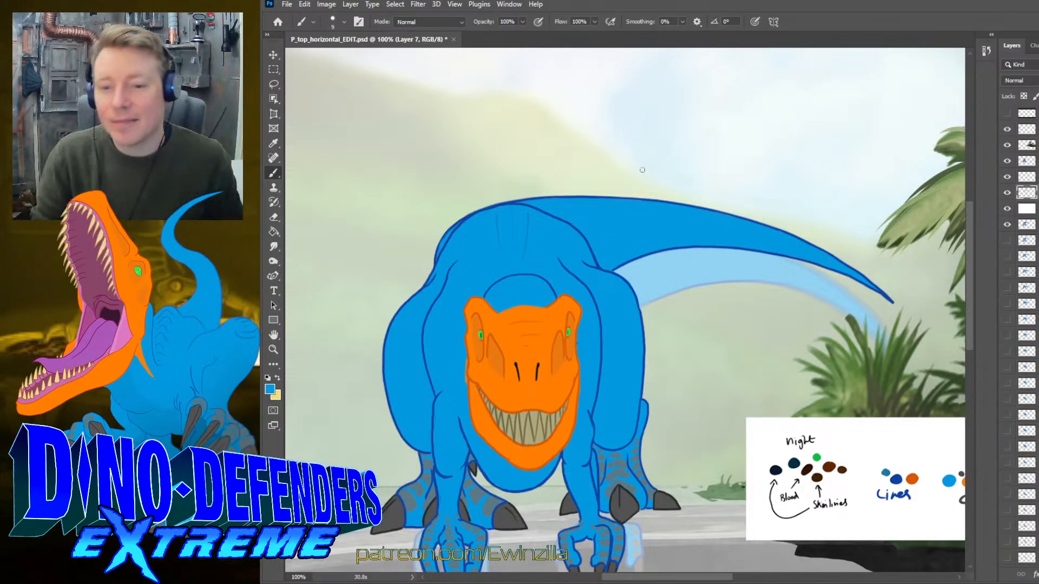
scroll(764, 284, "down", 3)
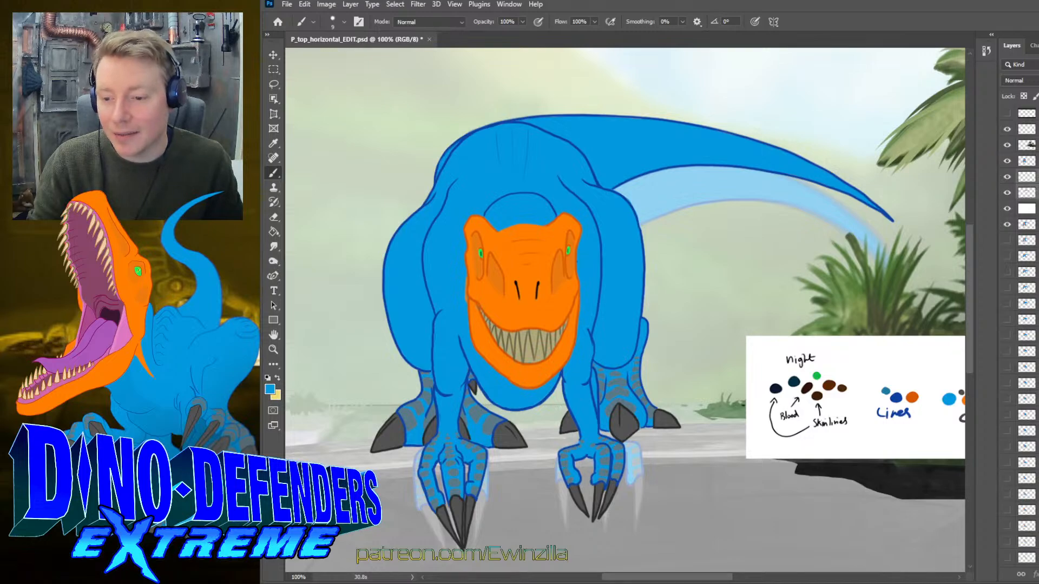
- Move the tail layer T1 beneath the translucent white layer and soften it with a blur filter
left_click(1026, 176)
left_click(1007, 177)
left_click(1008, 177)
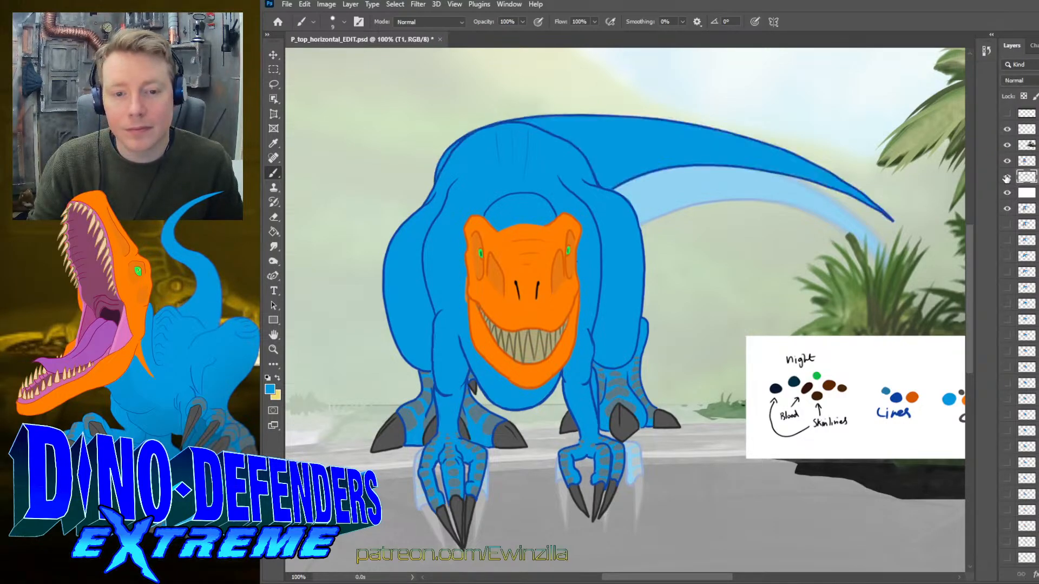
left_click_drag(1026, 177, 1026, 199)
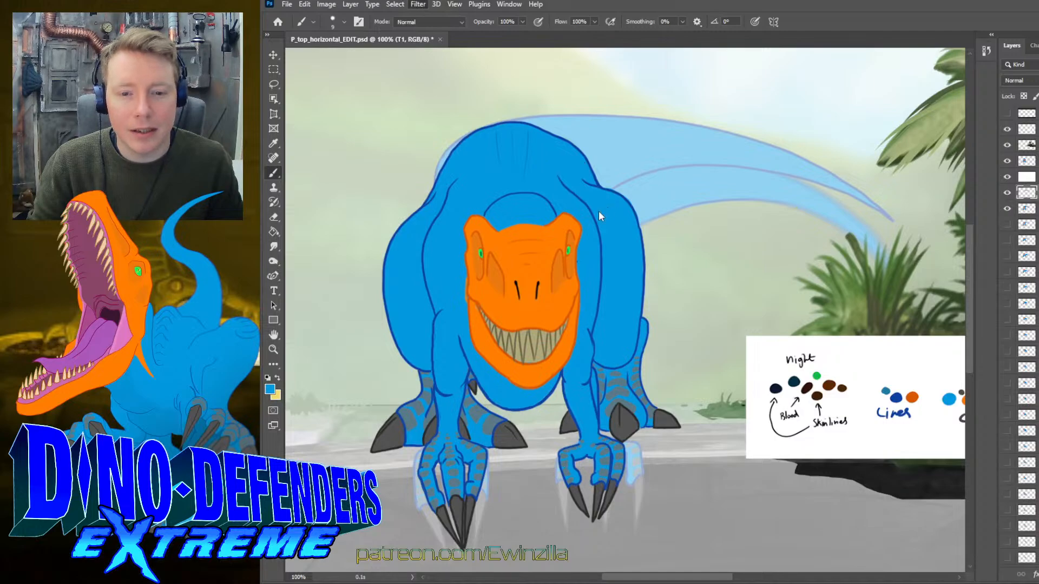
key("space")
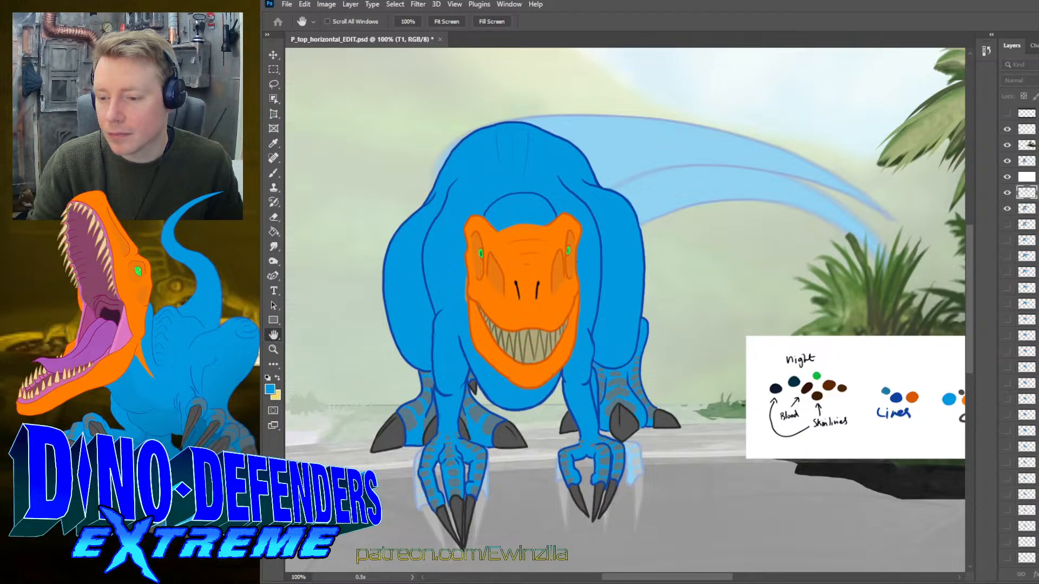
key("b")
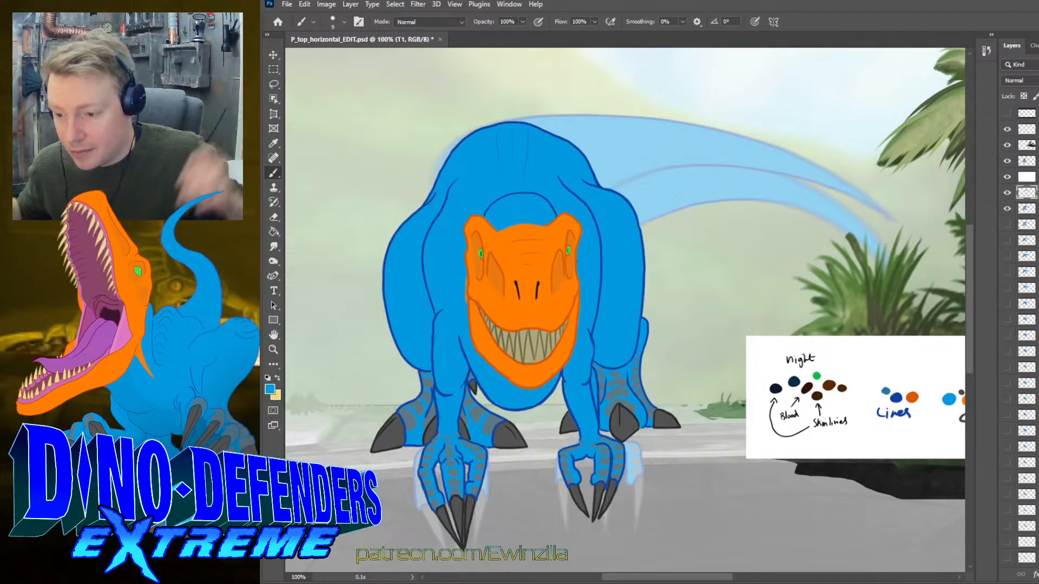
- Sample the dark blue line colour from the reference palette and set the Brush tool to size 4
left_click(274, 143)
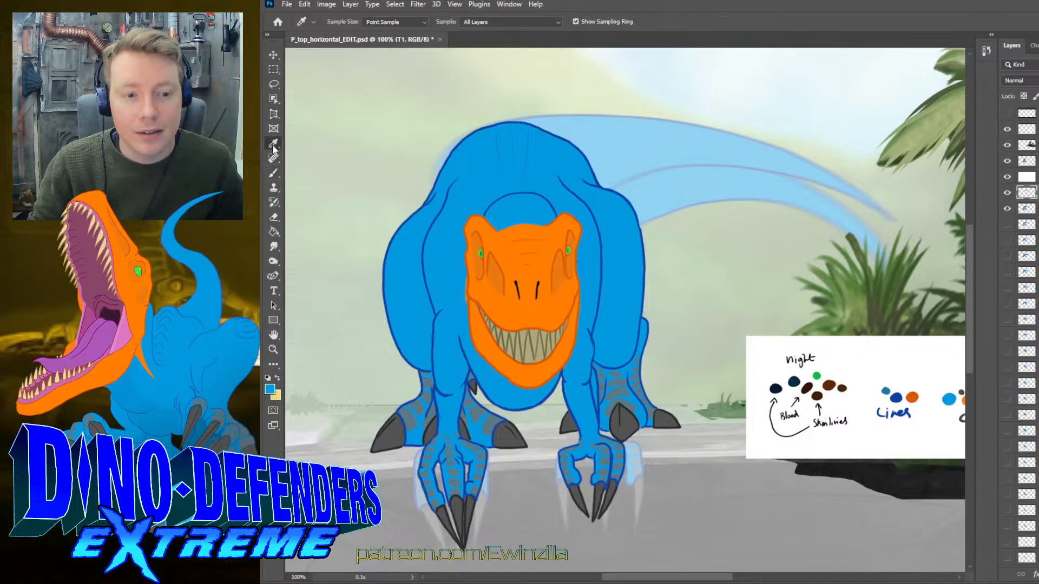
left_click(897, 398)
left_click(274, 173)
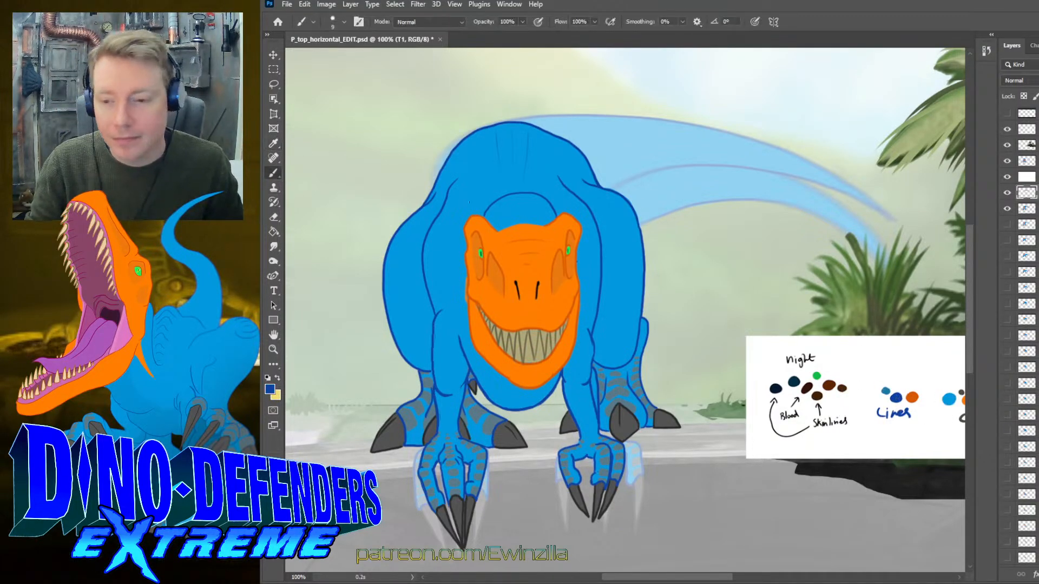
left_click(1007, 193)
left_click(1007, 193)
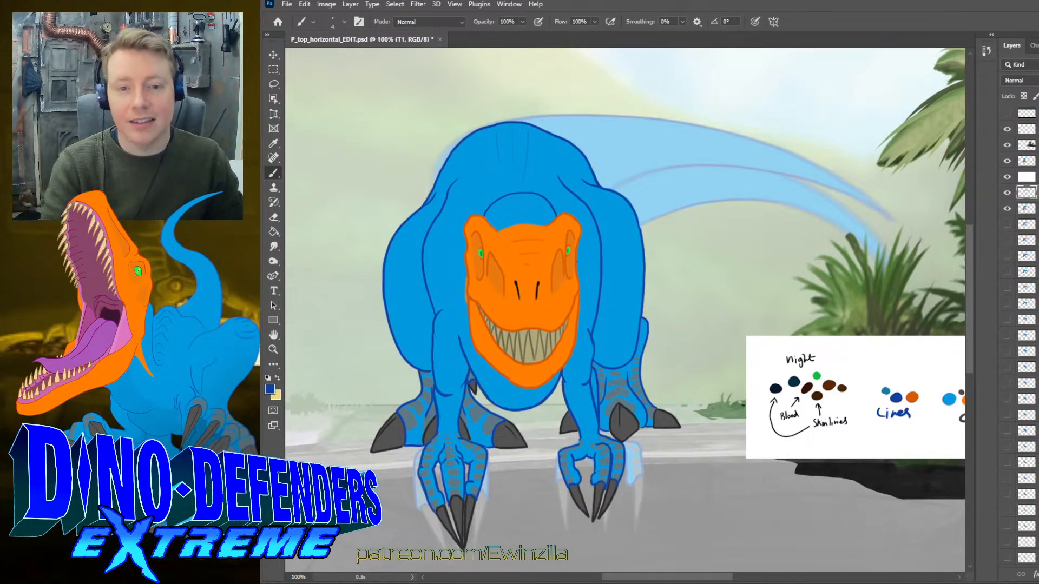
- Add a new layer T2 above the white layer and draw a raised tail outline in dark blue behind the dinosaur's back
mouse_move(424, 210)
left_mouse_down()
mouse_move(448, 142)
mouse_move(528, 106)
left_mouse_up()
key("ctrl+z")
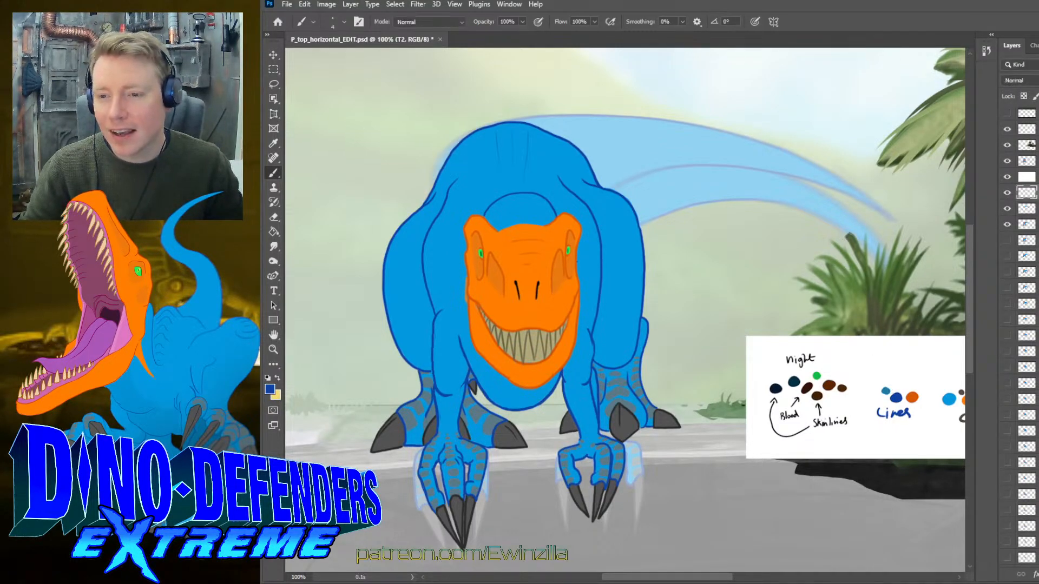
key("ctrl+bracketright")
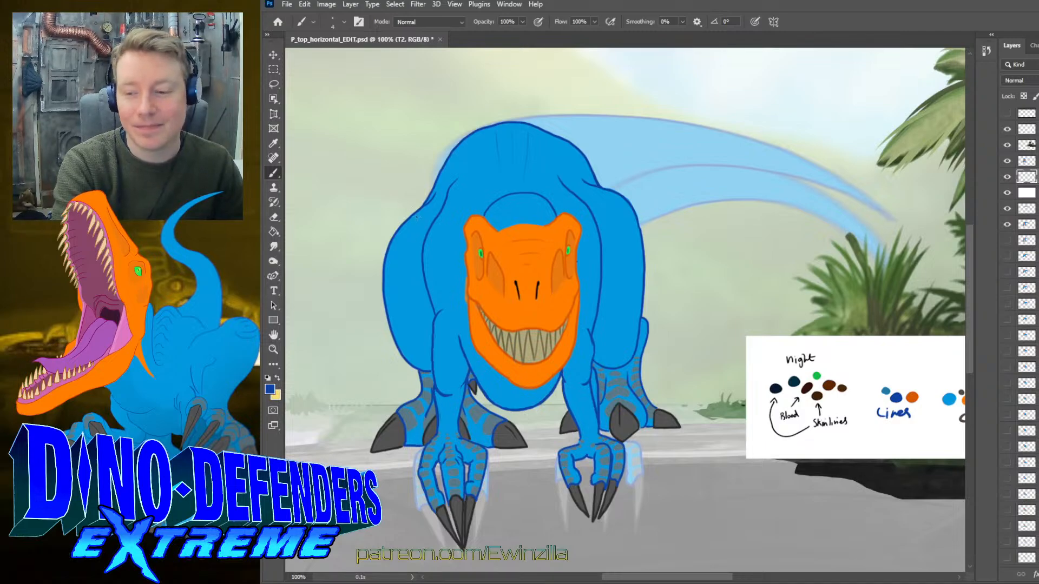
mouse_move(417, 216)
left_mouse_down()
mouse_move(421, 190)
mouse_move(456, 139)
mouse_move(416, 192)
mouse_move(452, 129)
left_mouse_up()
mouse_move(424, 198)
left_mouse_down()
mouse_move(421, 160)
mouse_move(437, 137)
mouse_move(473, 115)
mouse_move(532, 103)
mouse_move(702, 123)
mouse_move(809, 165)
mouse_move(694, 137)
mouse_move(579, 149)
left_mouse_up()
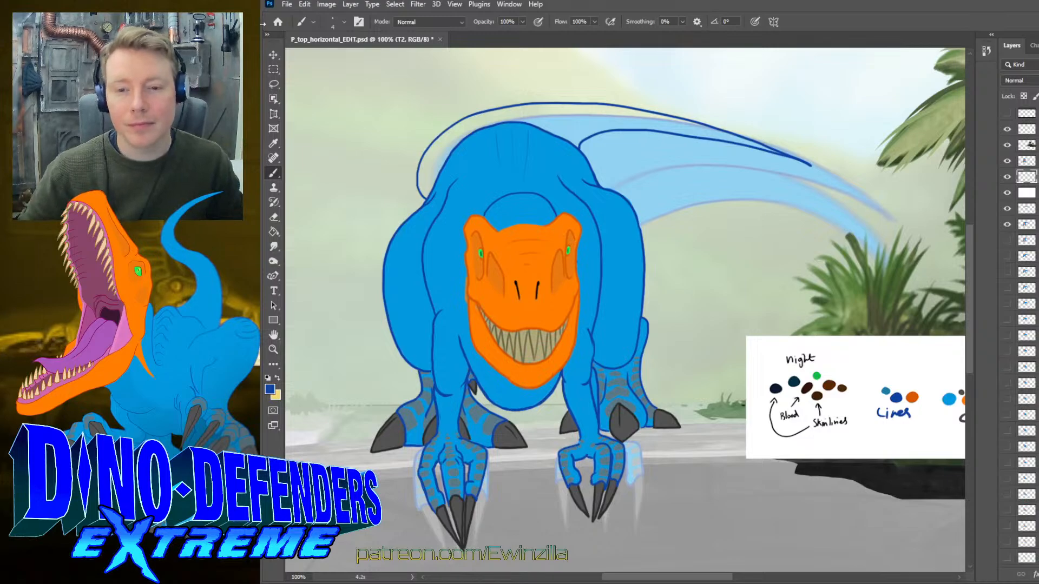
- Transform the tail outline to about 108.7% width and 104.2% height, and smudge the lower line's base towards the back
key("v")
left_click_drag(812, 152, 847, 173)
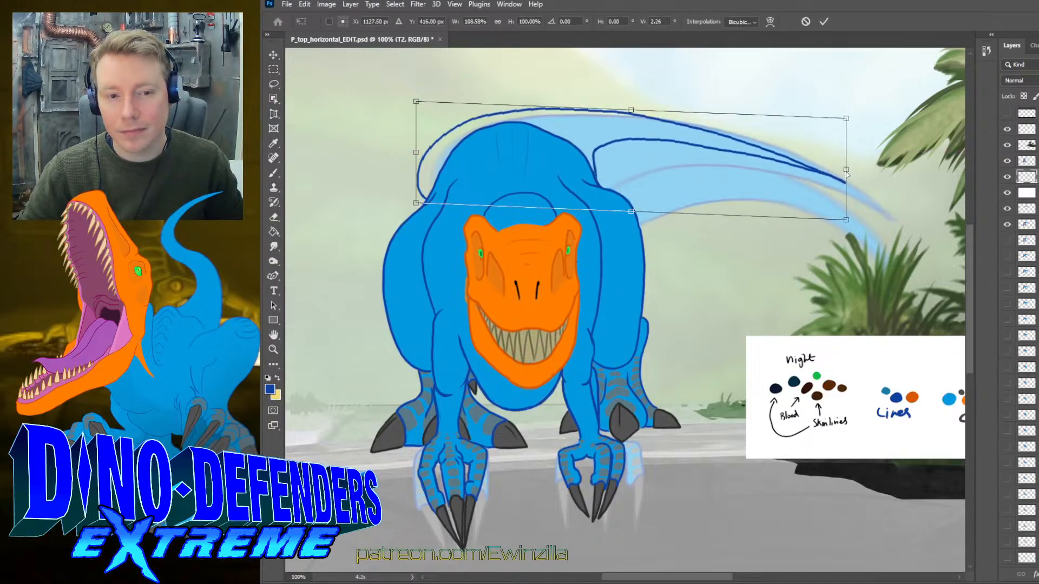
left_click_drag(416, 203, 421, 208)
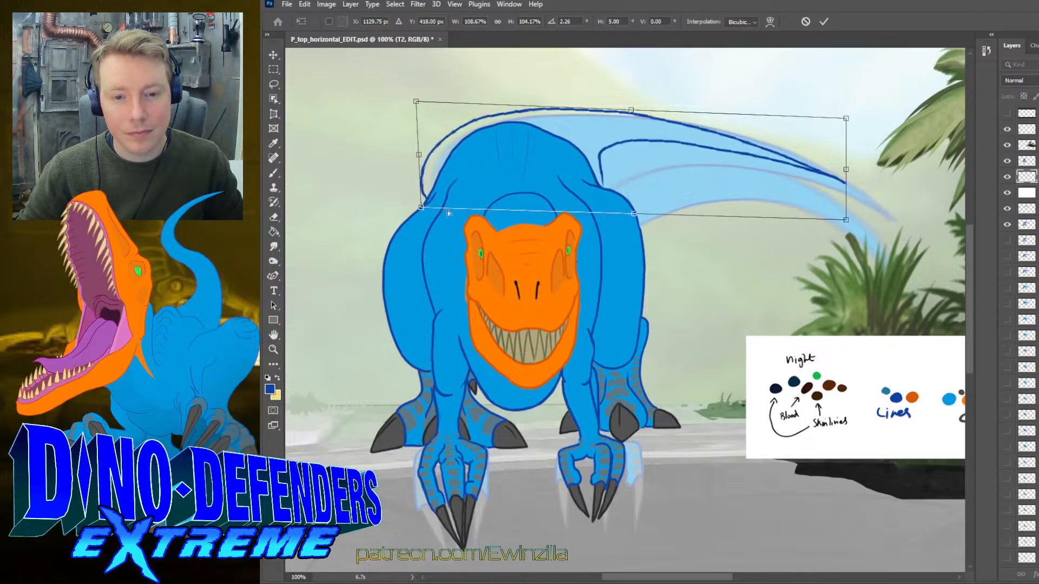
left_click(274, 85)
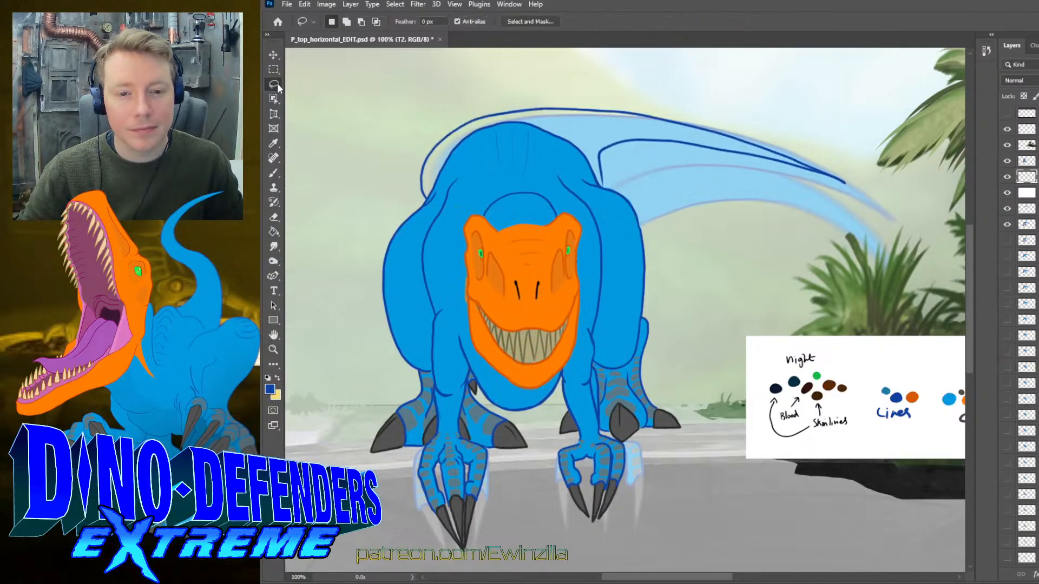
left_click(274, 247)
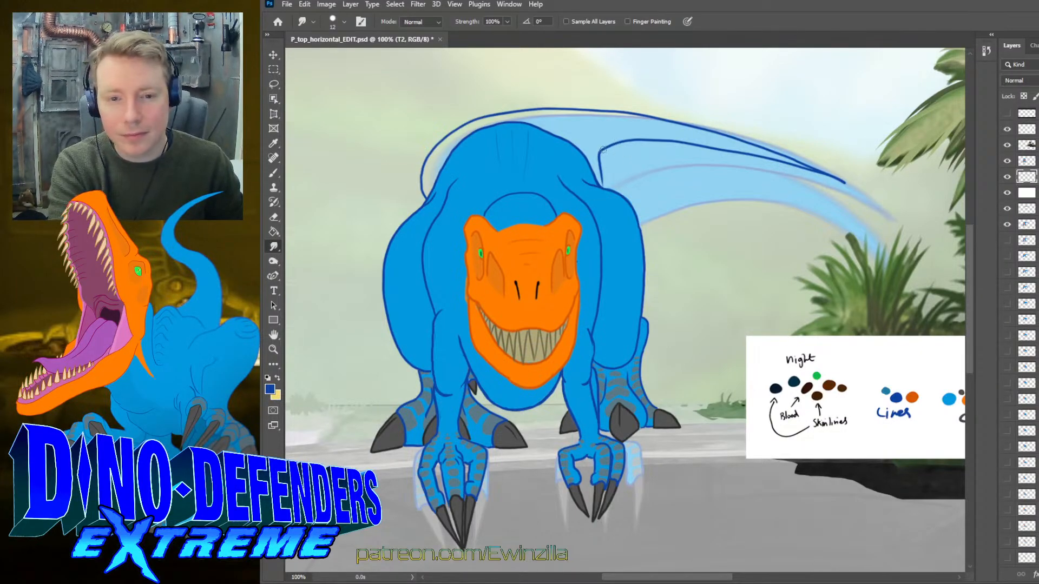
left_click_drag(603, 149, 602, 180)
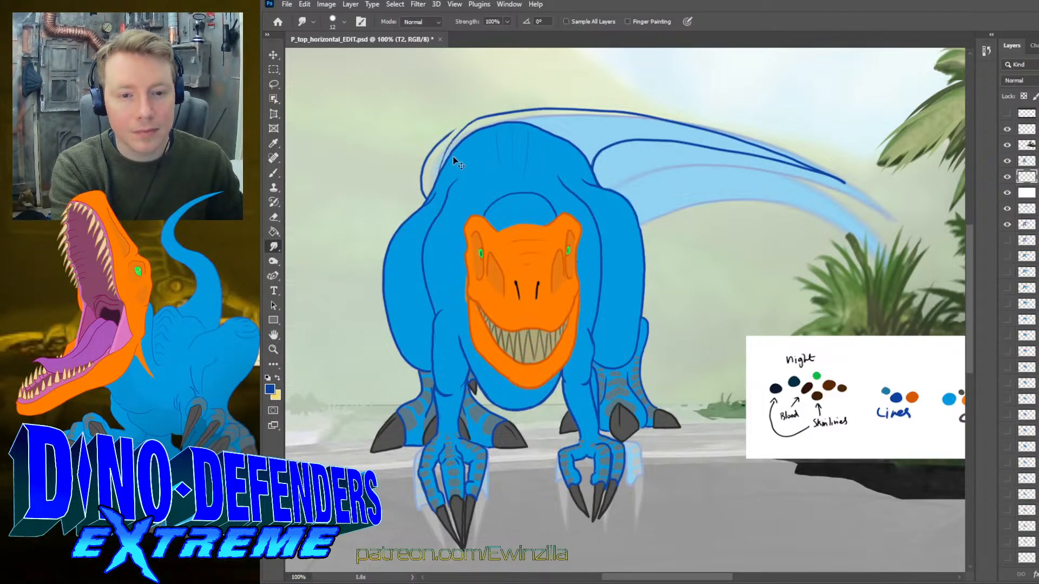
left_click_drag(477, 120, 437, 188)
mouse_move(470, 120)
left_mouse_down()
mouse_move(453, 137)
mouse_move(434, 187)
left_mouse_up()
left_click_drag(475, 120, 425, 196)
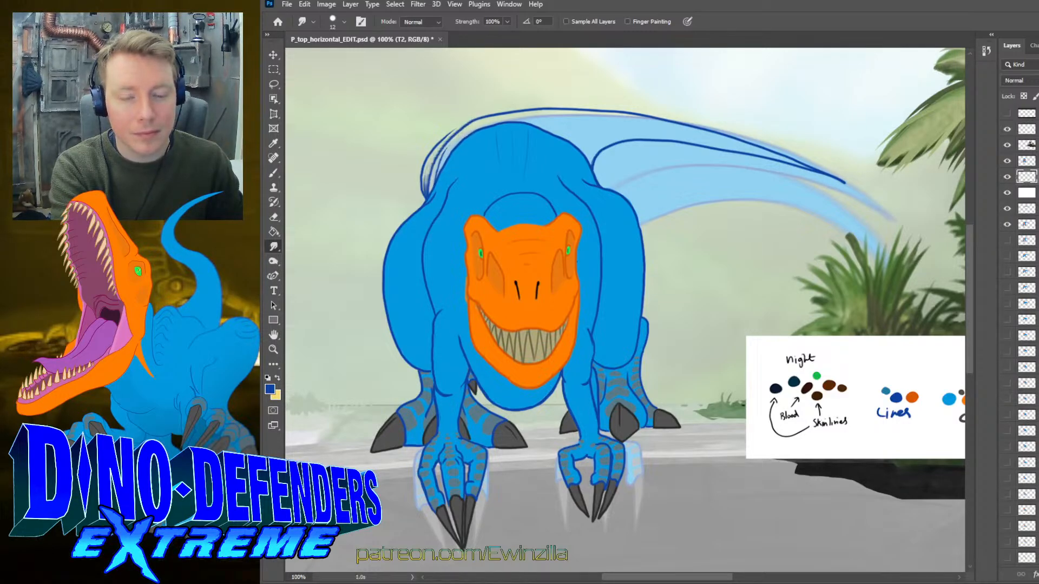
key("ctrl+z")
left_click_drag(476, 117, 436, 183)
key("ctrl+z")
mouse_move(482, 116)
left_mouse_down()
mouse_move(456, 136)
mouse_move(434, 187)
left_mouse_up()
key("ctrl+z")
- Smudge away the outer tail-base outline beside the hip, up to the top of the dinosaur's back
left_click_drag(475, 121, 427, 196)
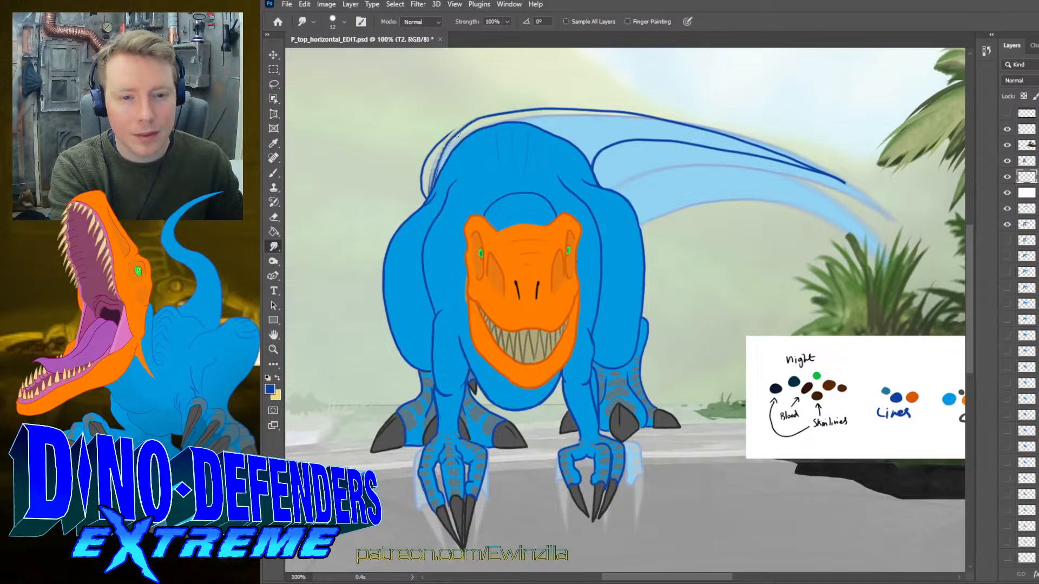
left_click_drag(469, 118, 426, 196)
left_click_drag(451, 130, 427, 190)
left_click_drag(429, 149, 433, 184)
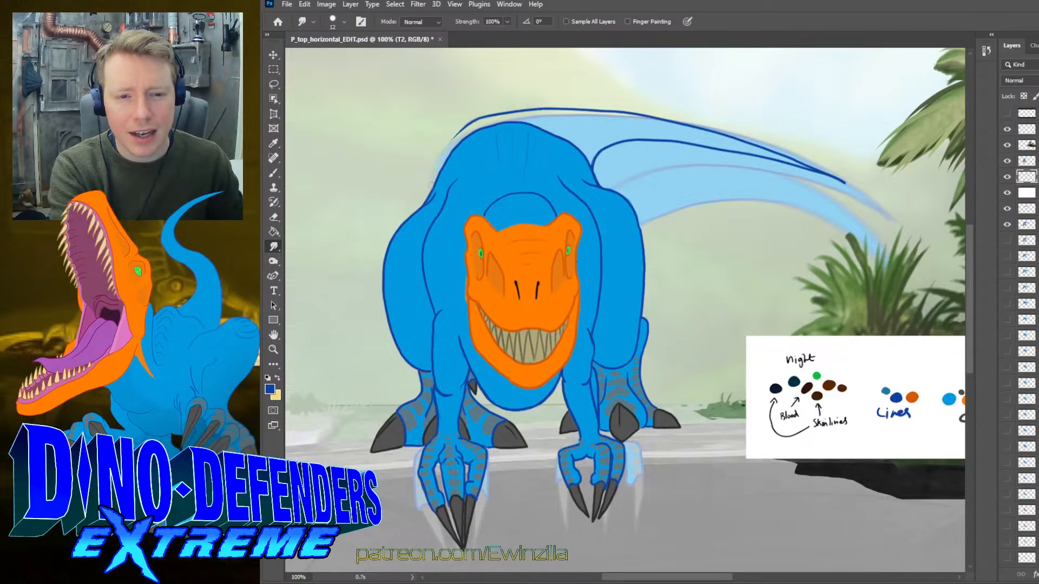
left_click_drag(487, 121, 460, 133)
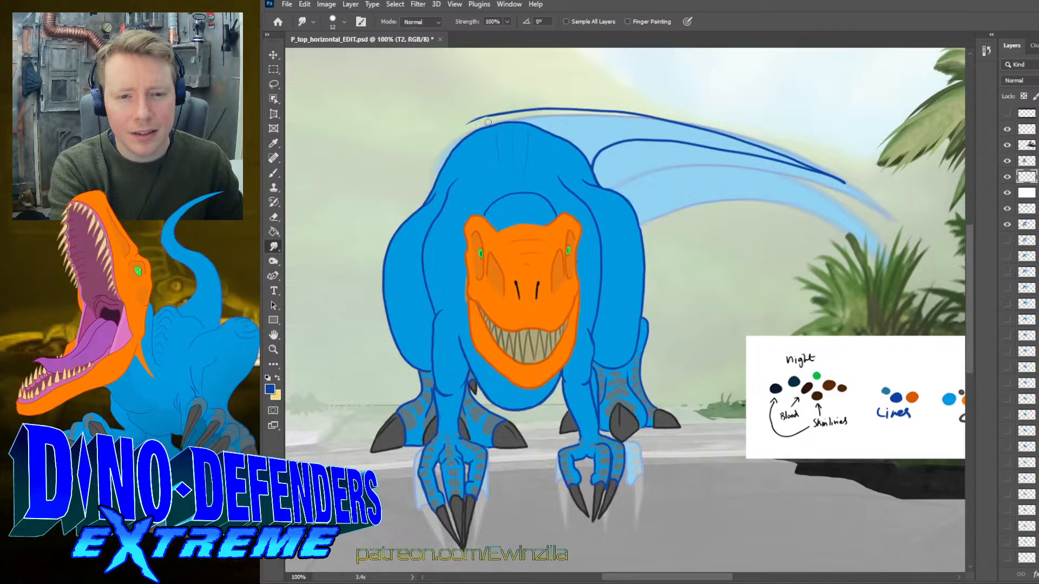
- Redraw the tail-base outline with the Brush as a closer curve around the dinosaur's back and hip
left_click(273, 173)
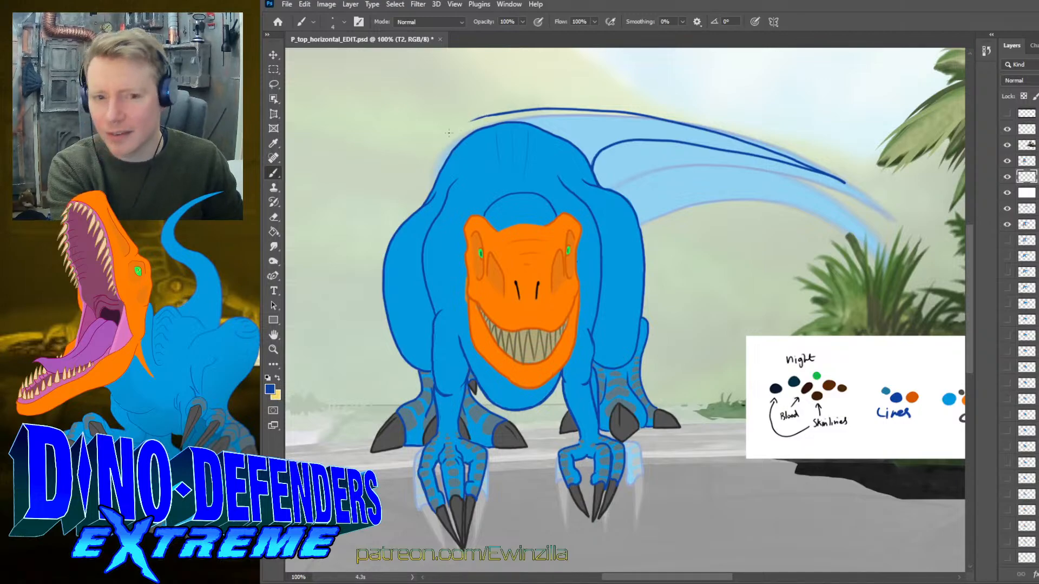
mouse_move(474, 118)
left_mouse_down()
mouse_move(429, 158)
mouse_move(430, 213)
mouse_move(426, 179)
mouse_move(440, 152)
mouse_move(474, 125)
mouse_move(533, 111)
left_mouse_up()
key("ctrl+z")
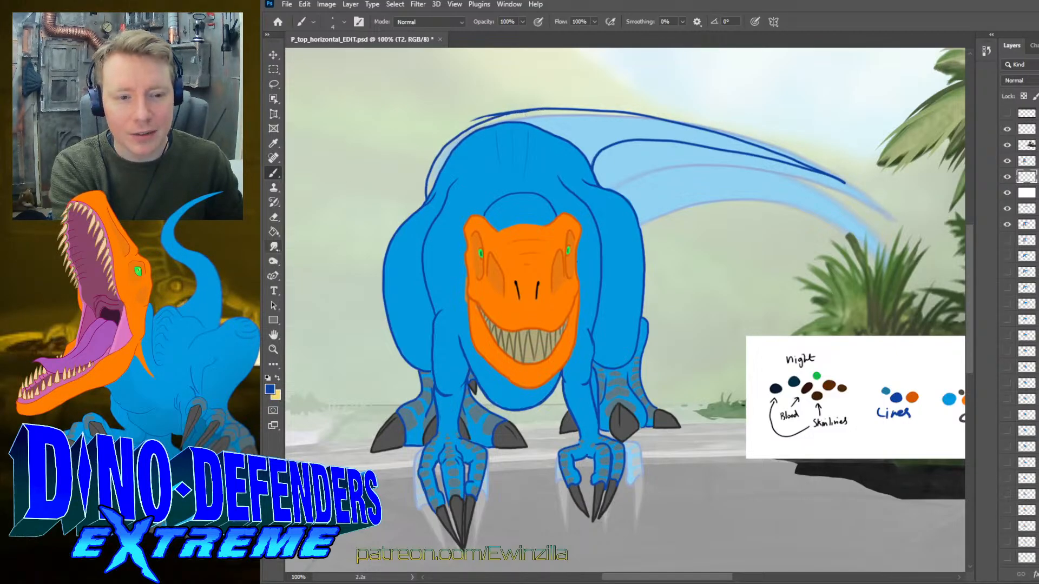
- Smudge the join between the new curve and the upper tail line smooth, and shorten the tail's tip
left_click(274, 247)
mouse_move(500, 103)
left_mouse_down()
mouse_move(465, 122)
mouse_move(523, 102)
mouse_move(486, 115)
mouse_move(532, 103)
mouse_move(513, 118)
mouse_move(541, 114)
mouse_move(506, 119)
left_mouse_up()
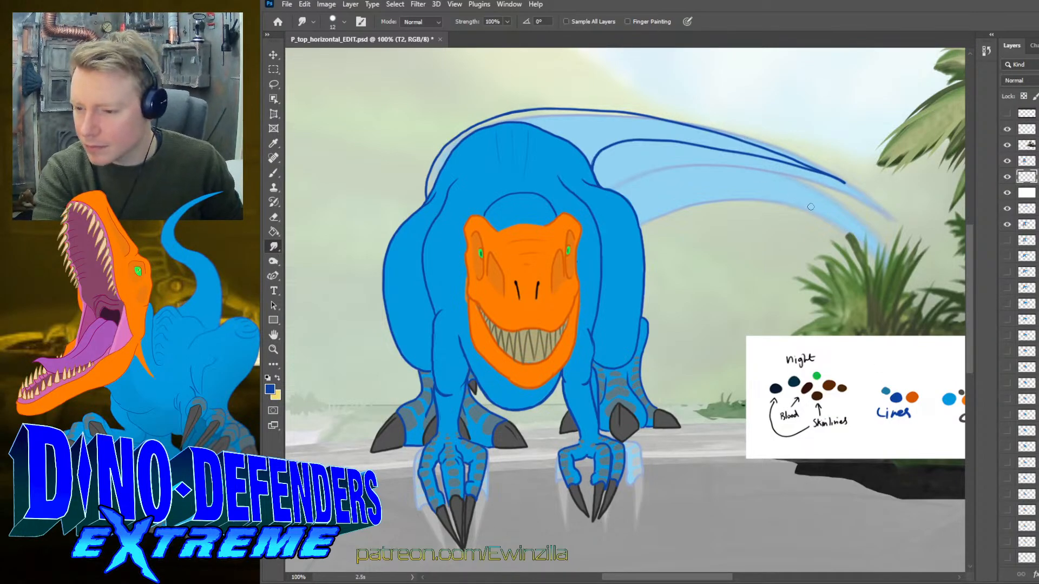
left_click_drag(819, 156, 842, 178)
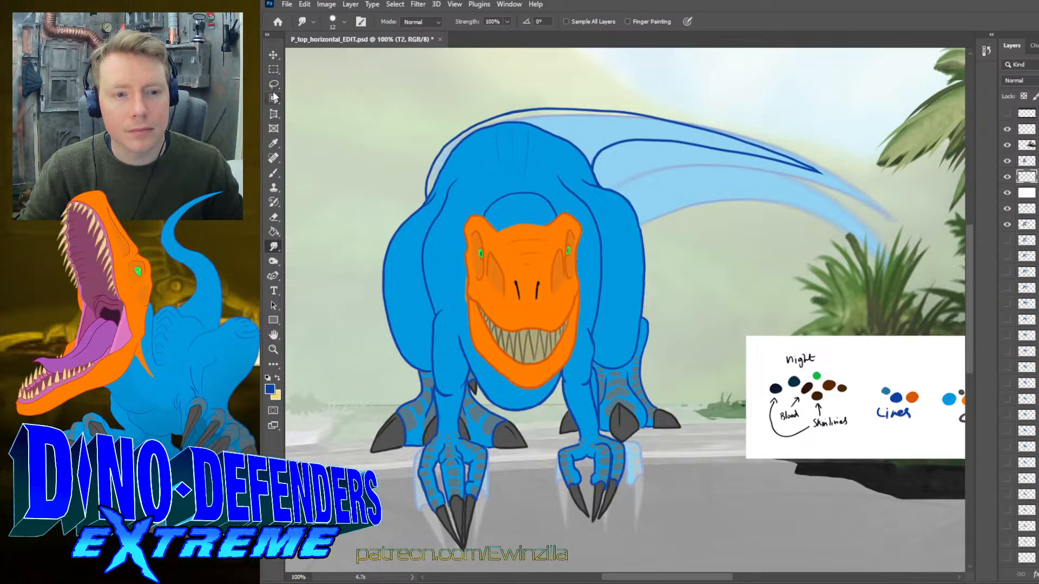
- Sample the dinosaur's body blue and add a new layer directly beneath the T2 outline for Brush painting
left_click(273, 142)
left_click(550, 156)
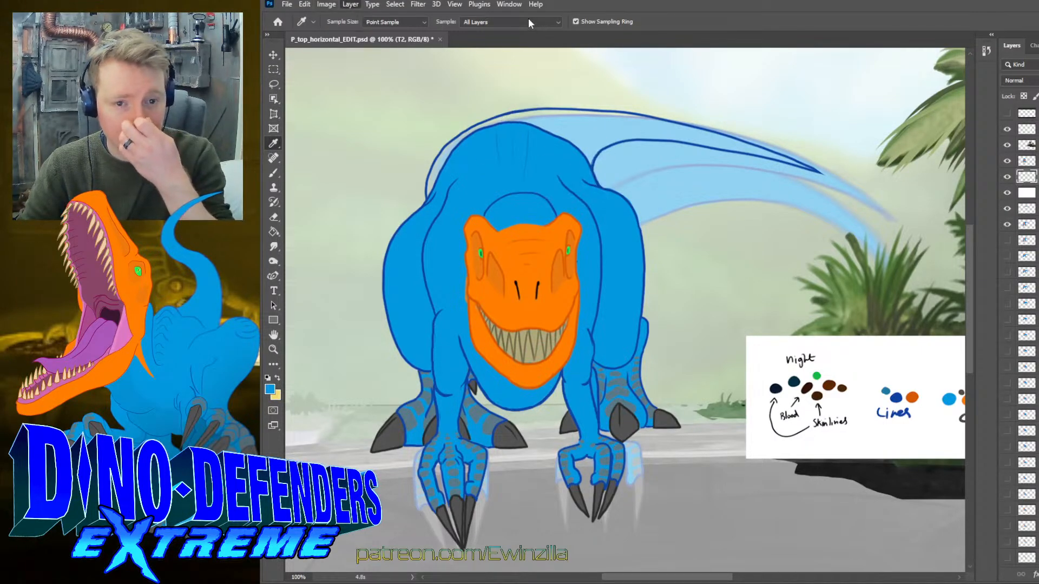
key("ctrl+shift+alt+n")
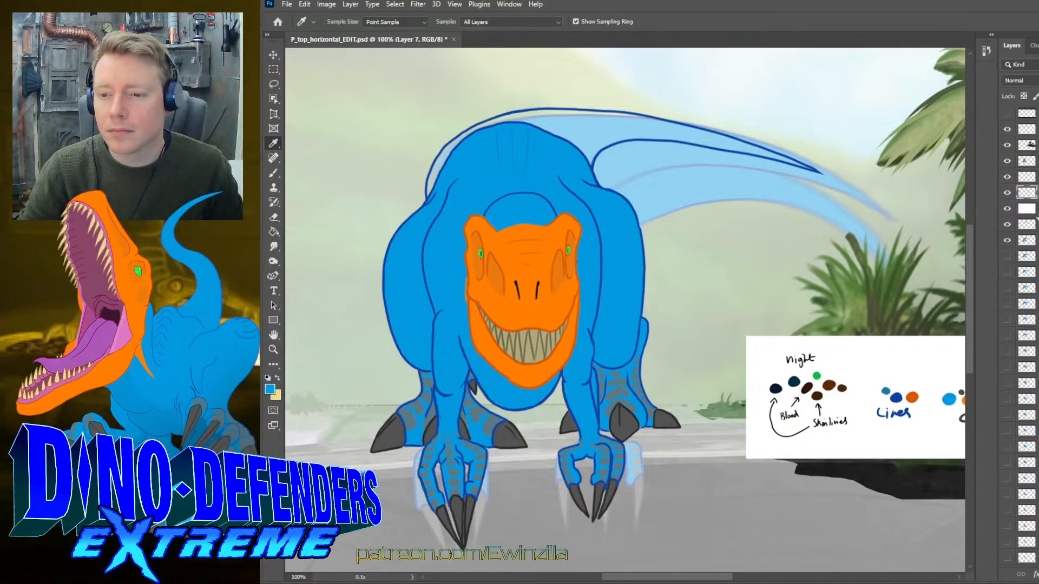
left_click(274, 173)
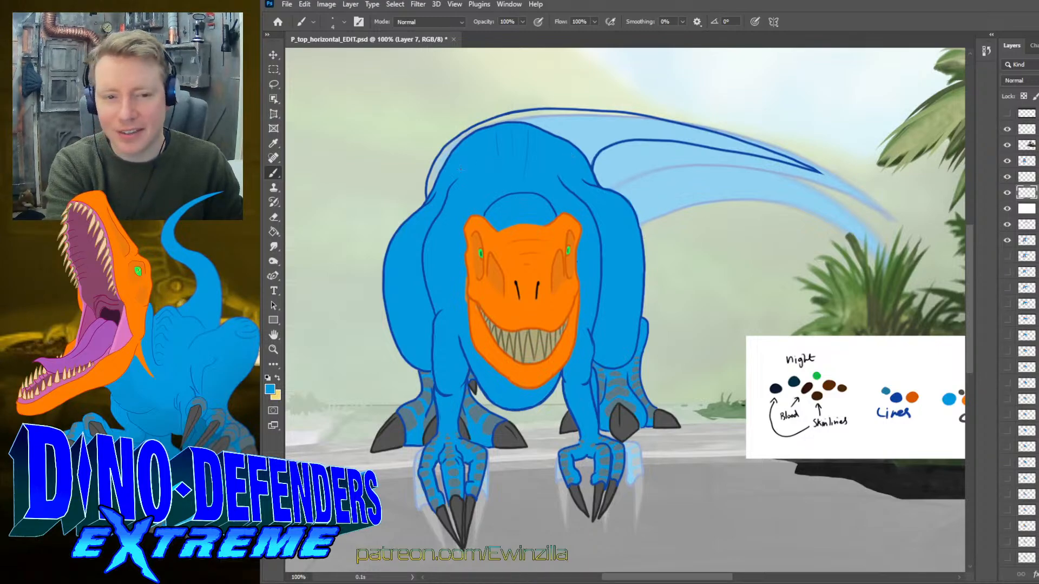
- Fill the tail inside its outline with body blue, from the base beside the hip to the tip
mouse_move(450, 146)
left_mouse_down()
mouse_move(431, 189)
mouse_move(440, 169)
left_mouse_up()
mouse_move(470, 135)
left_mouse_down()
mouse_move(444, 148)
mouse_move(520, 114)
mouse_move(583, 113)
left_mouse_up()
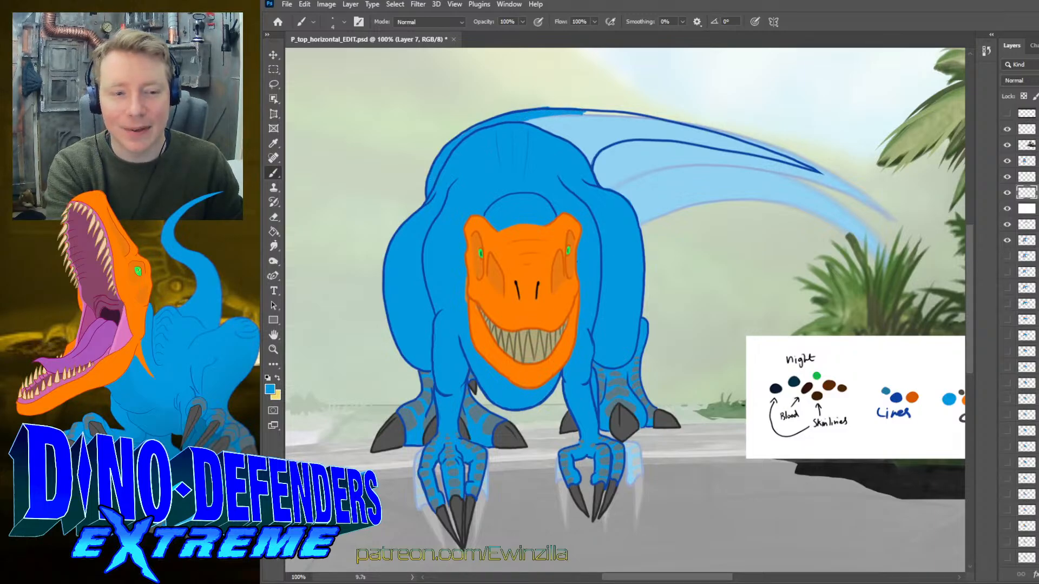
key("r")
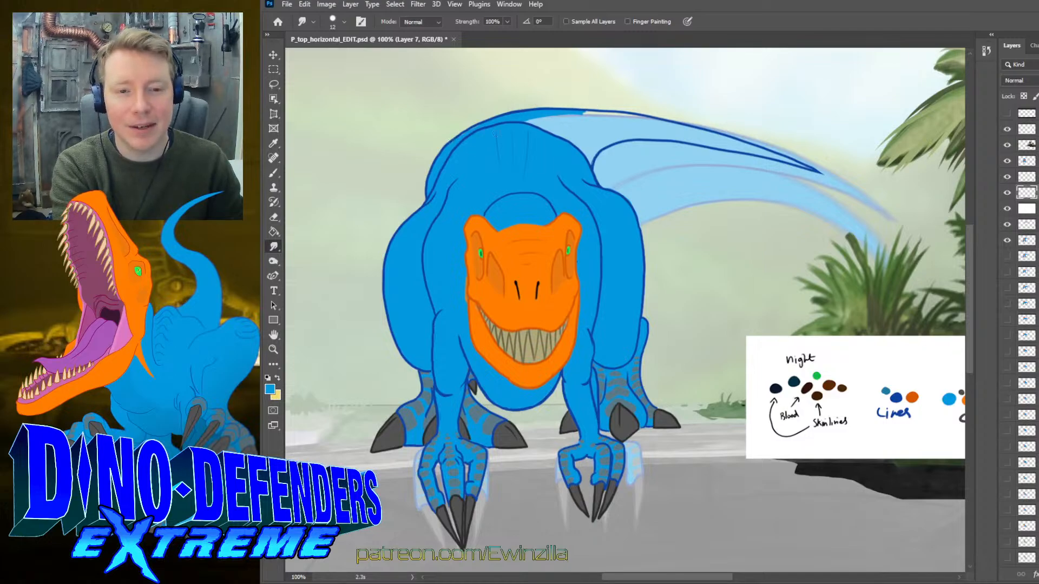
mouse_move(503, 119)
left_mouse_down()
mouse_move(542, 119)
mouse_move(494, 123)
mouse_move(557, 120)
mouse_move(531, 117)
mouse_move(528, 131)
mouse_move(587, 113)
mouse_move(634, 119)
mouse_move(562, 127)
mouse_move(560, 149)
mouse_move(569, 130)
mouse_move(605, 123)
mouse_move(588, 136)
mouse_move(586, 164)
mouse_move(617, 135)
mouse_move(597, 144)
mouse_move(665, 136)
mouse_move(591, 137)
mouse_move(646, 123)
mouse_move(664, 124)
mouse_move(653, 128)
mouse_move(664, 137)
mouse_move(716, 137)
mouse_move(671, 125)
mouse_move(716, 146)
mouse_move(745, 150)
mouse_move(728, 140)
mouse_move(824, 172)
left_mouse_up()
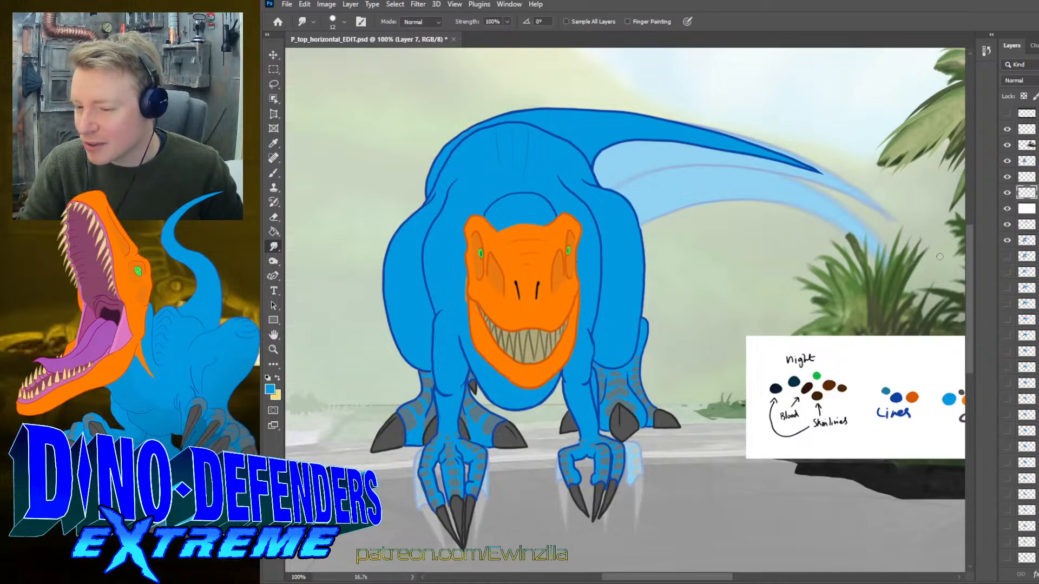
- Merge the tail's colour layer with its T2 outline layer and soften the merged tail with a blur filter
key("ctrl+e")
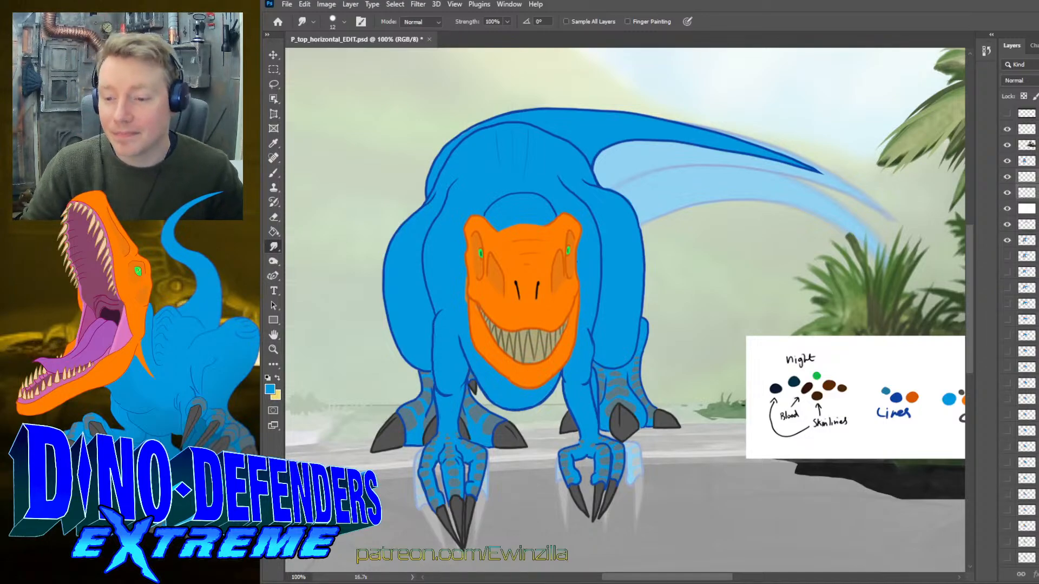
key("alt+bracketright")
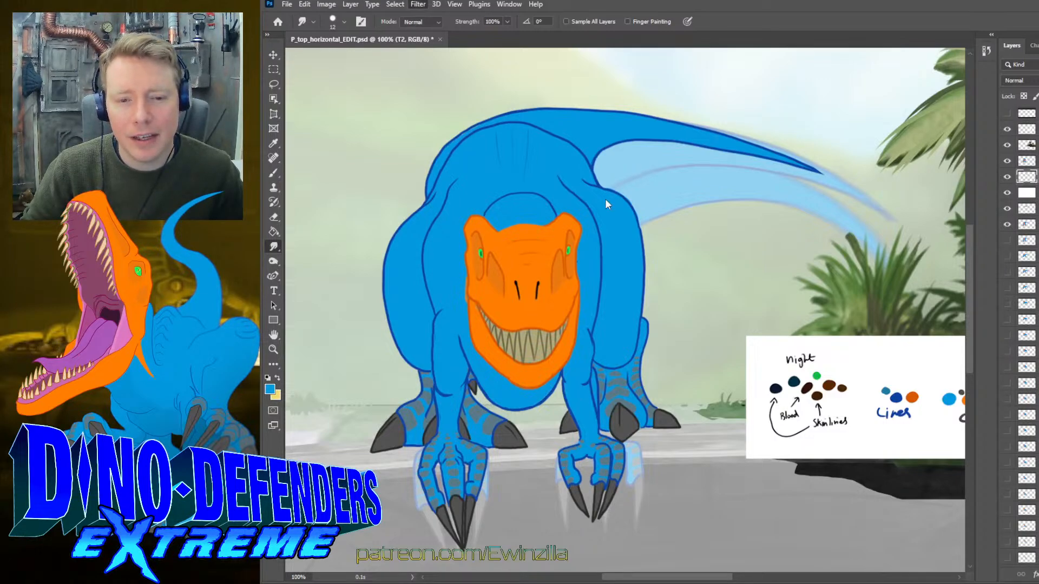
key("h")
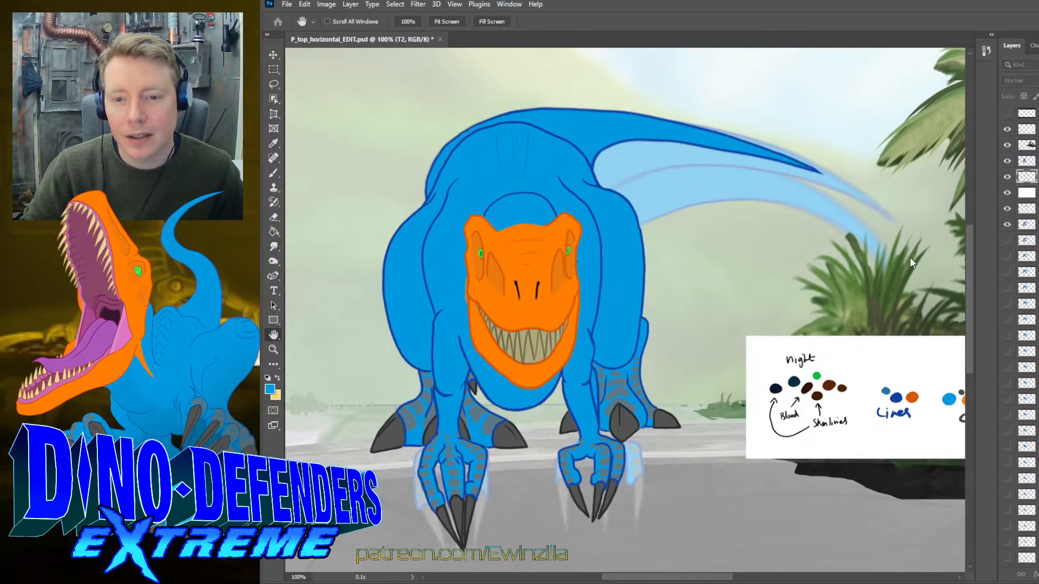
key("r")
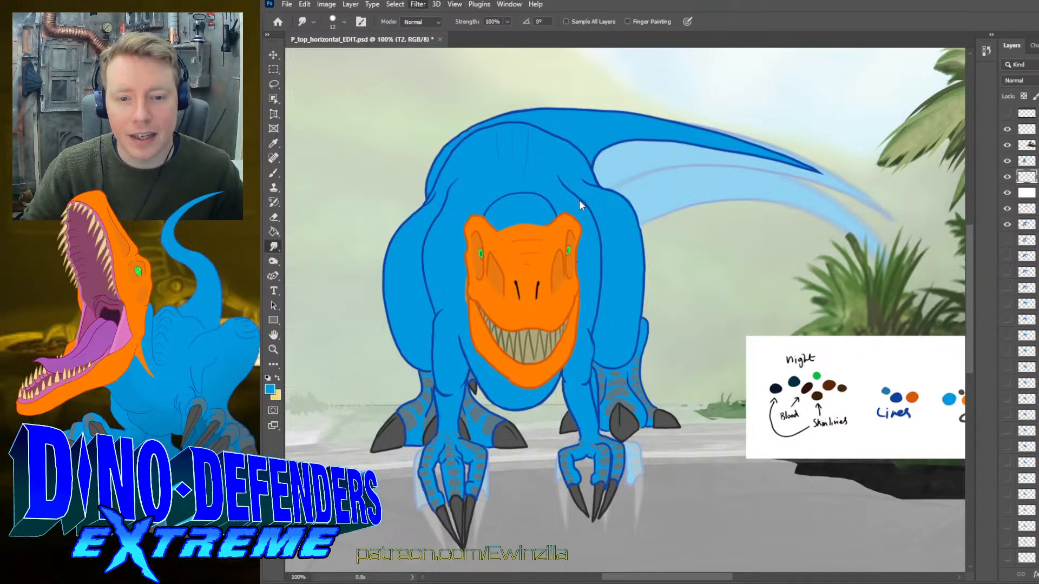
key("h")
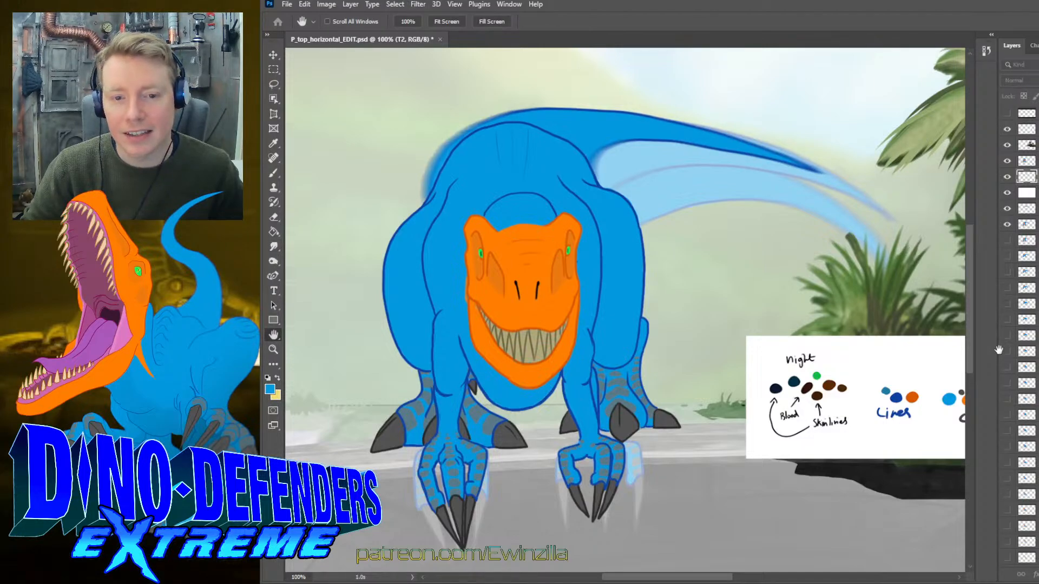
key("r")
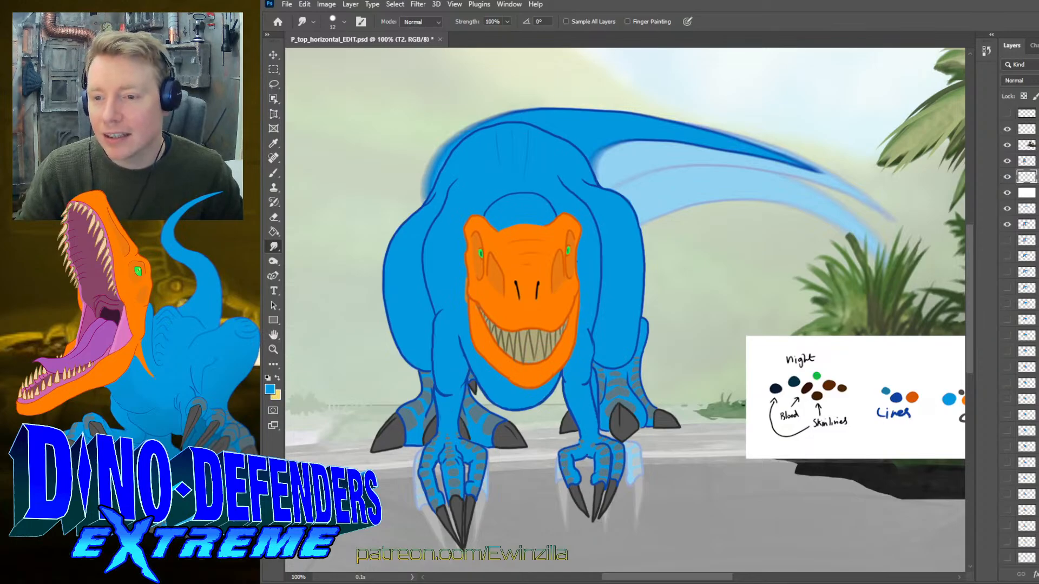
- Compare the pose with the M27 body layer toggled, and send the T2 tail layer below the white overlay with T1 hidden
left_click(1028, 162)
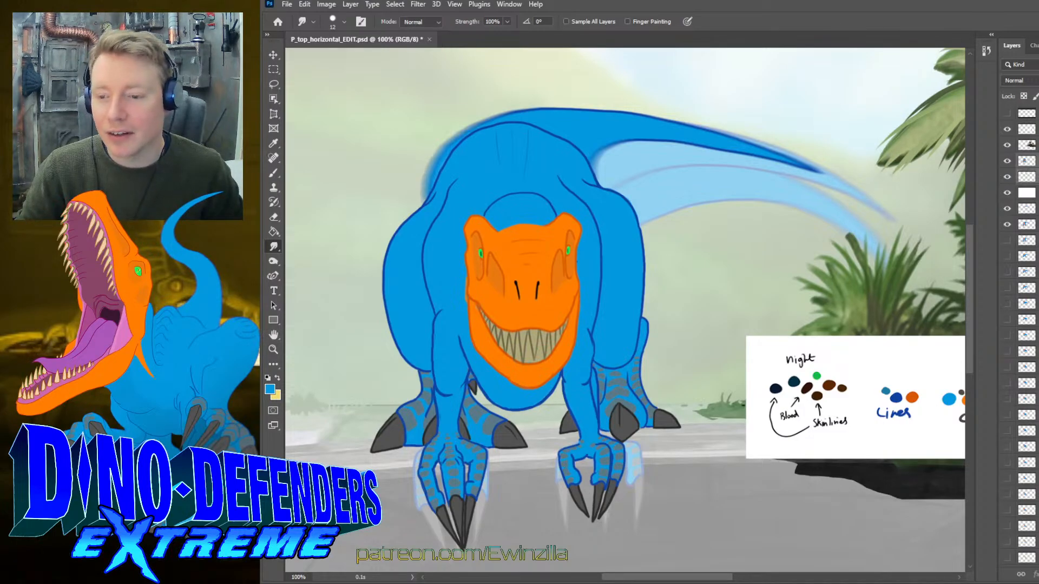
left_click(1026, 162)
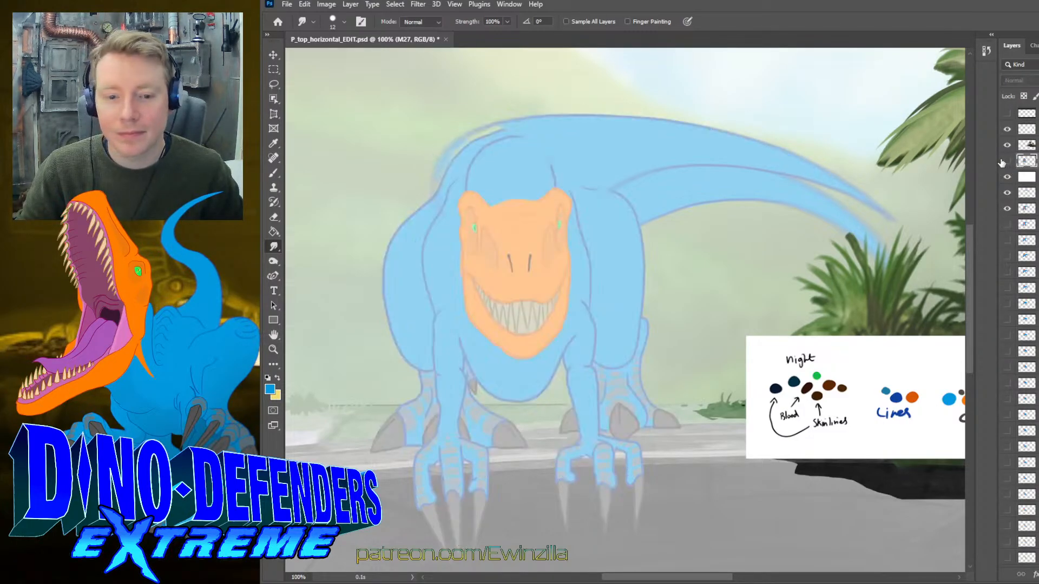
left_click(1006, 161)
left_click(1006, 161)
left_click(1003, 161)
left_click(1003, 161)
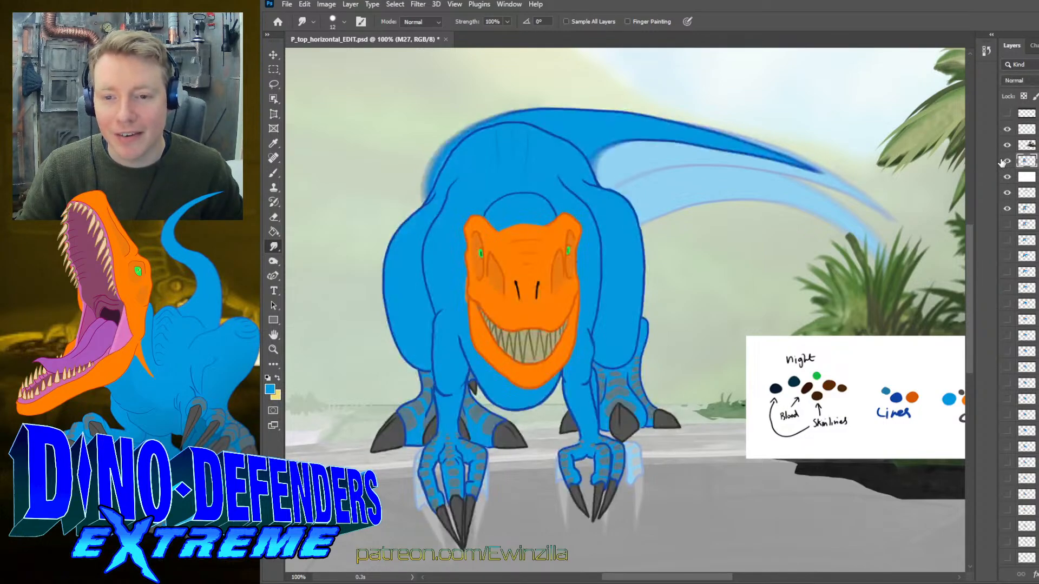
left_click_drag(1026, 163, 1007, 202)
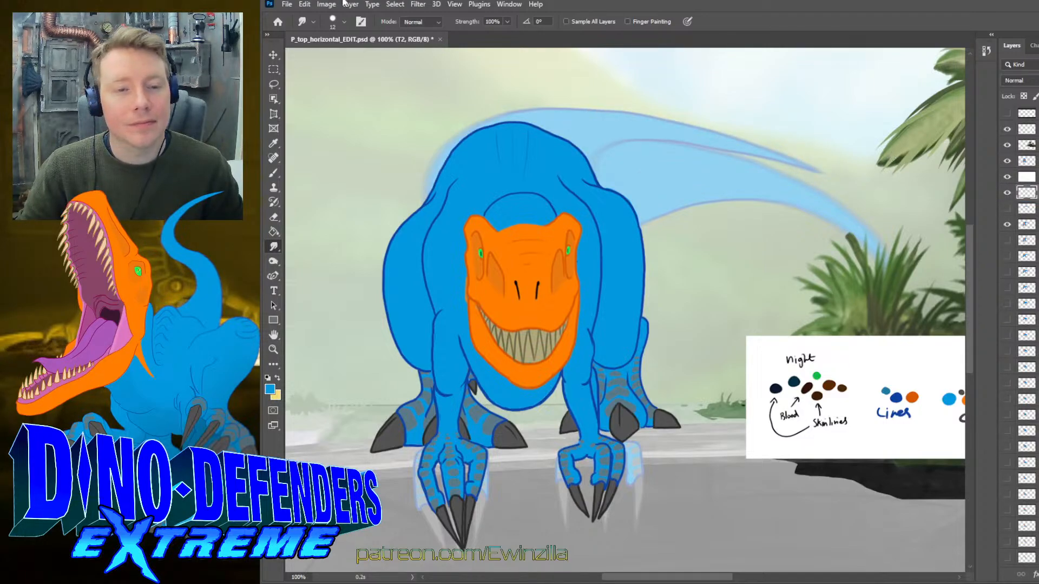
- Add a T3 layer directly above the white overlay and sample the dark line blue from the colour reference
left_click(811, 189)
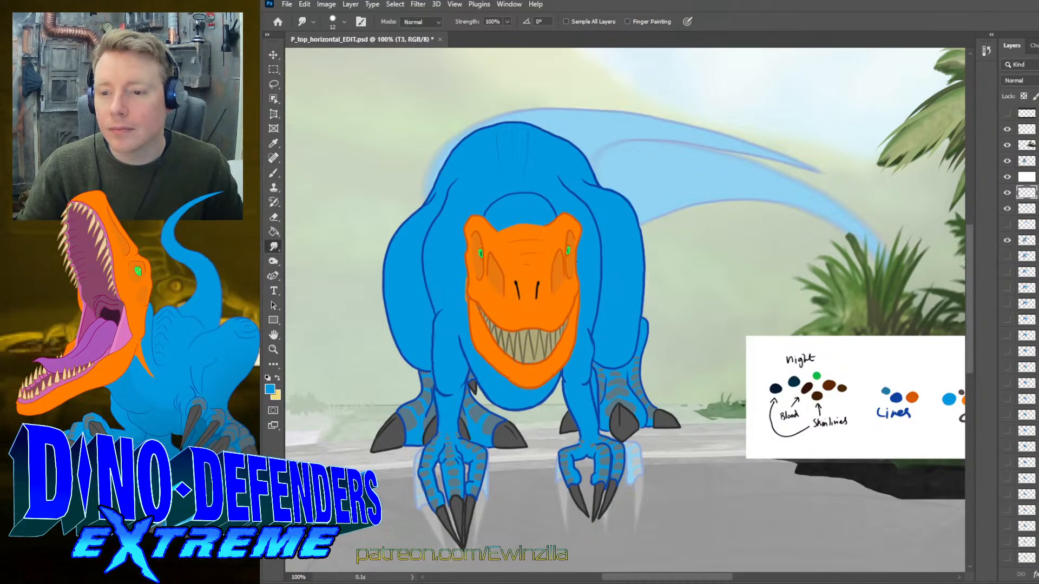
key("ctrl+bracketright")
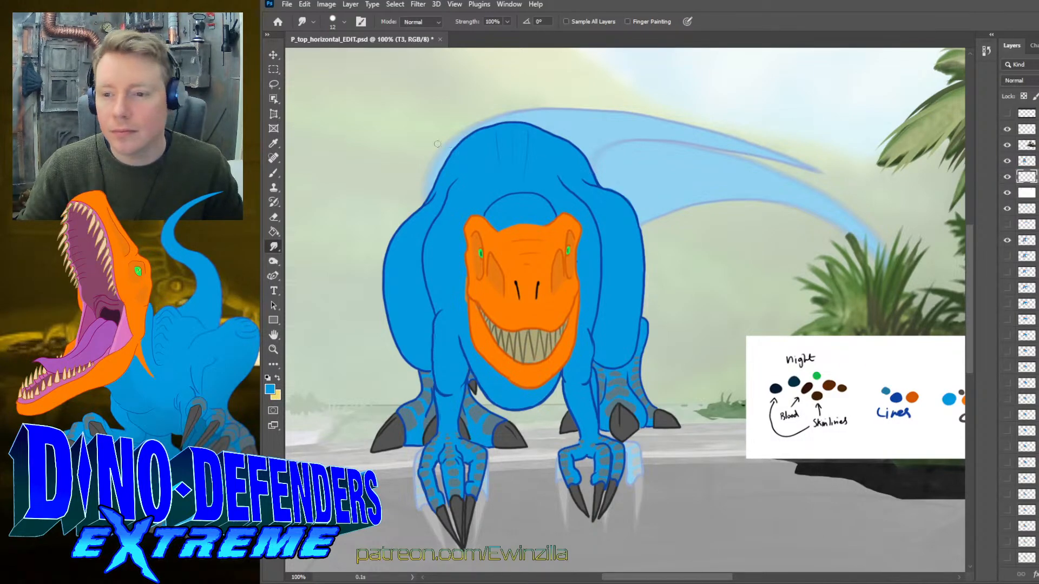
left_click(274, 143)
left_click(895, 399)
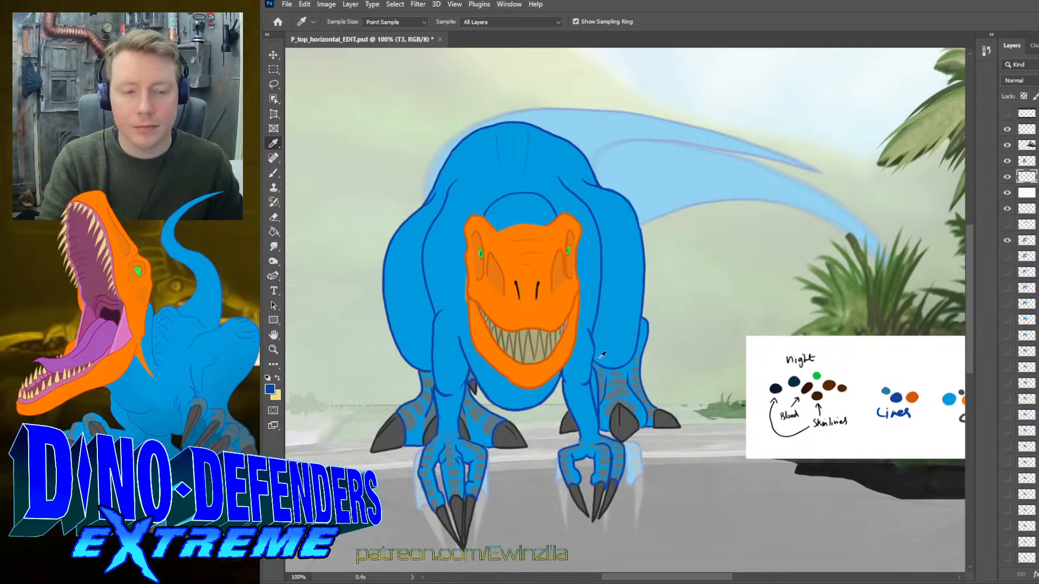
- Outline the T3 tail with a 4 px Brush, arching from the left hip over the back to a tip short of T2's
key("b")
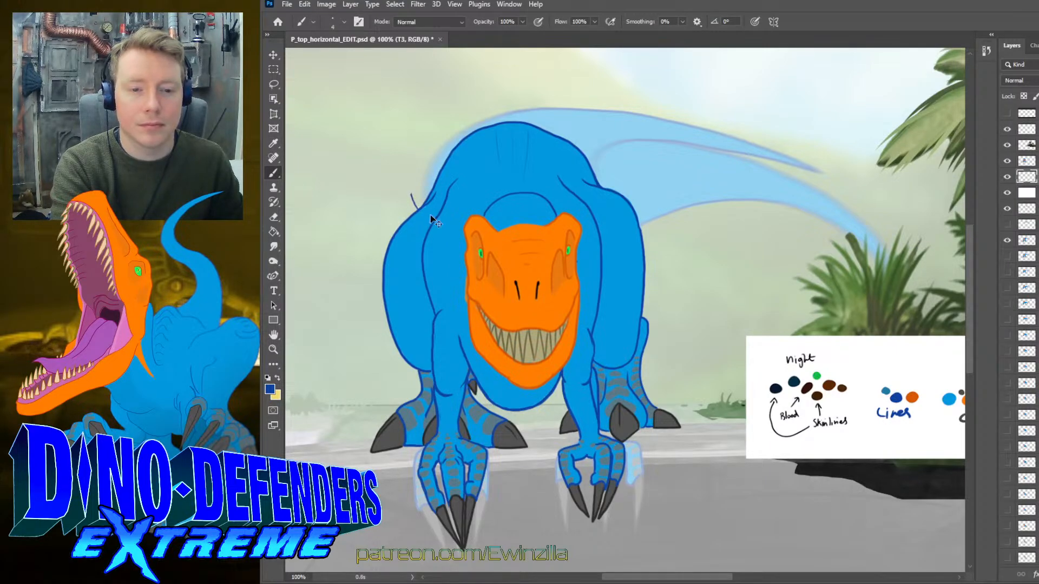
mouse_move(418, 205)
left_mouse_down()
mouse_move(427, 151)
mouse_move(478, 116)
mouse_move(558, 97)
mouse_move(692, 115)
mouse_move(768, 146)
mouse_move(636, 114)
mouse_move(574, 145)
left_mouse_up()
key("ctrl+z")
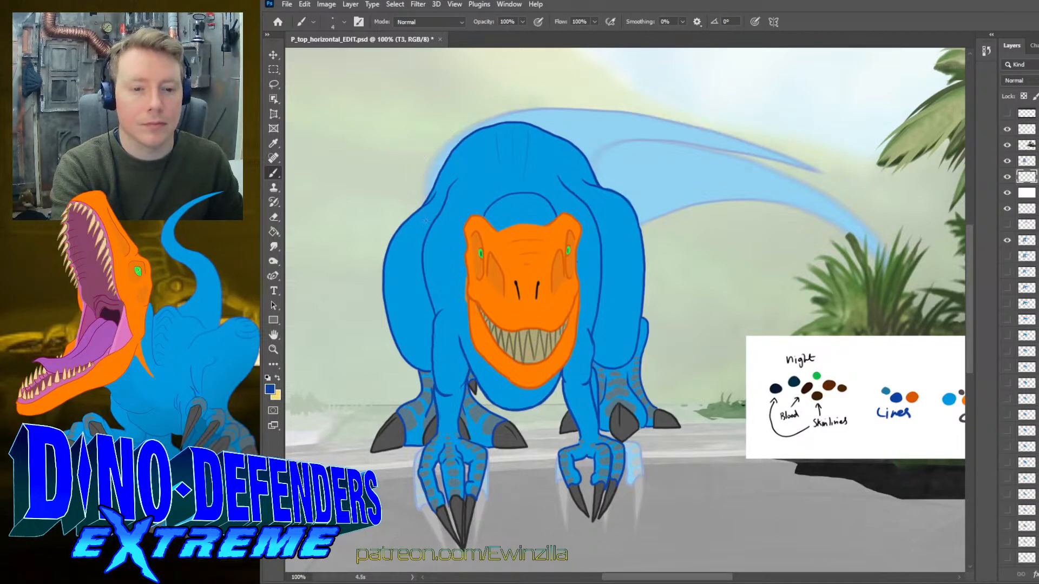
mouse_move(417, 210)
left_mouse_down()
mouse_move(415, 175)
mouse_move(447, 131)
mouse_move(511, 105)
mouse_move(637, 102)
mouse_move(727, 132)
mouse_move(654, 113)
mouse_move(571, 127)
left_mouse_up()
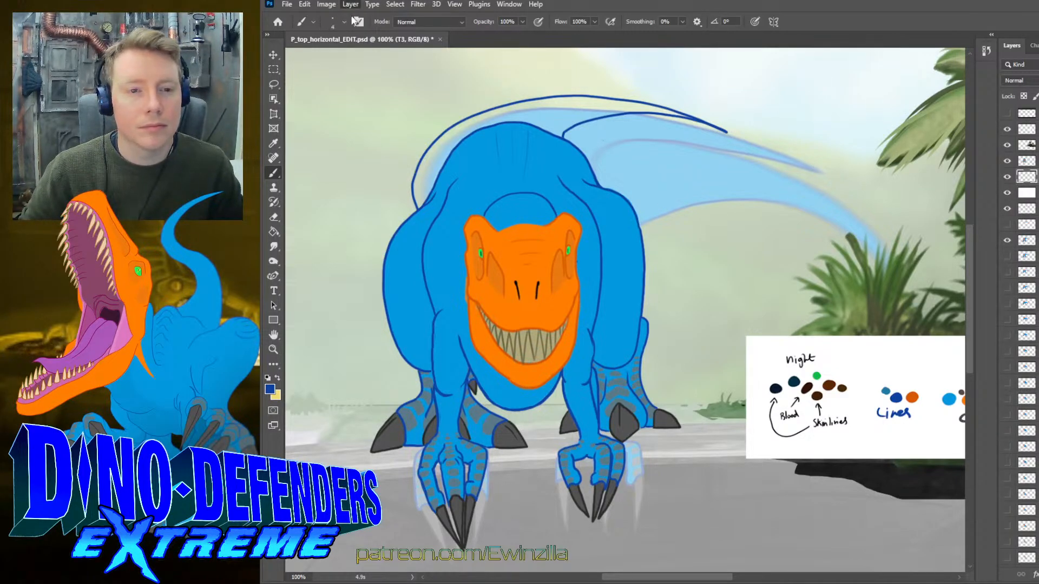
- Add a new layer directly beneath the T3 outline and sample the body blue from the colour reference
key("ctrl+shift+alt+n")
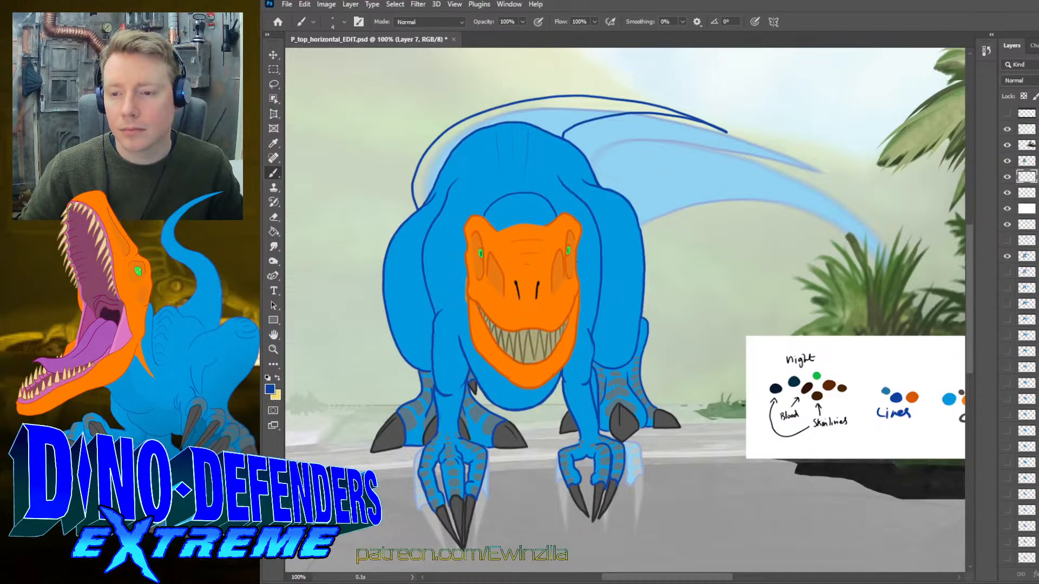
key("ctrl+bracketleft")
left_click(274, 143)
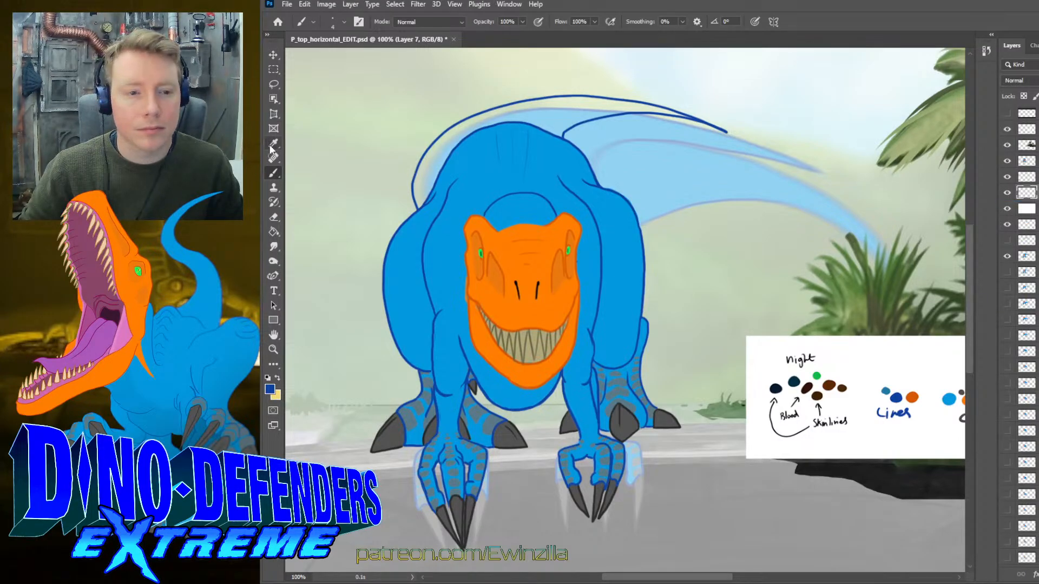
left_click(953, 396)
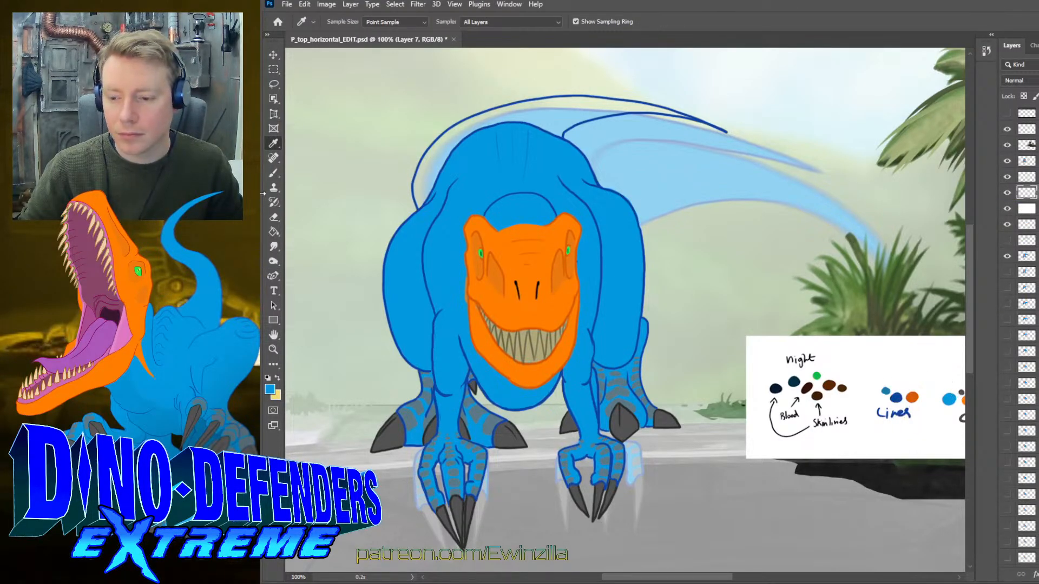
- Fill the T3 tail outline with body blue using a 10 px Brush, and smudge the colour into the narrow tip
left_click(273, 173)
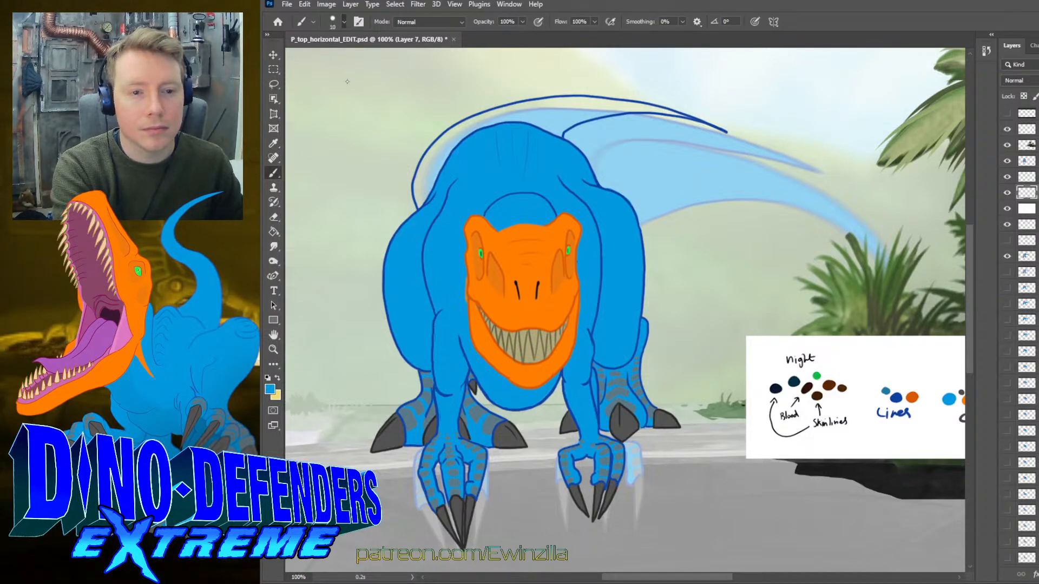
left_click_drag(455, 144, 421, 205)
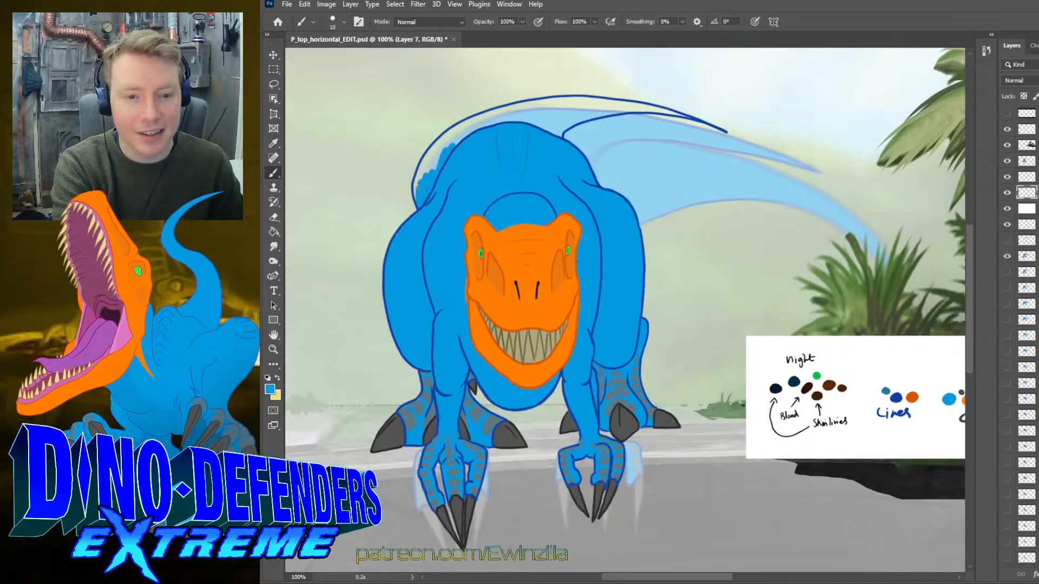
mouse_move(417, 189)
left_mouse_down()
mouse_move(438, 144)
mouse_move(471, 120)
mouse_move(545, 102)
mouse_move(612, 104)
mouse_move(589, 101)
mouse_move(607, 108)
mouse_move(560, 137)
mouse_move(573, 105)
mouse_move(547, 128)
mouse_move(514, 116)
left_mouse_up()
mouse_move(586, 116)
left_mouse_down()
mouse_move(637, 111)
mouse_move(611, 105)
mouse_move(656, 111)
mouse_move(641, 104)
mouse_move(702, 117)
left_mouse_up()
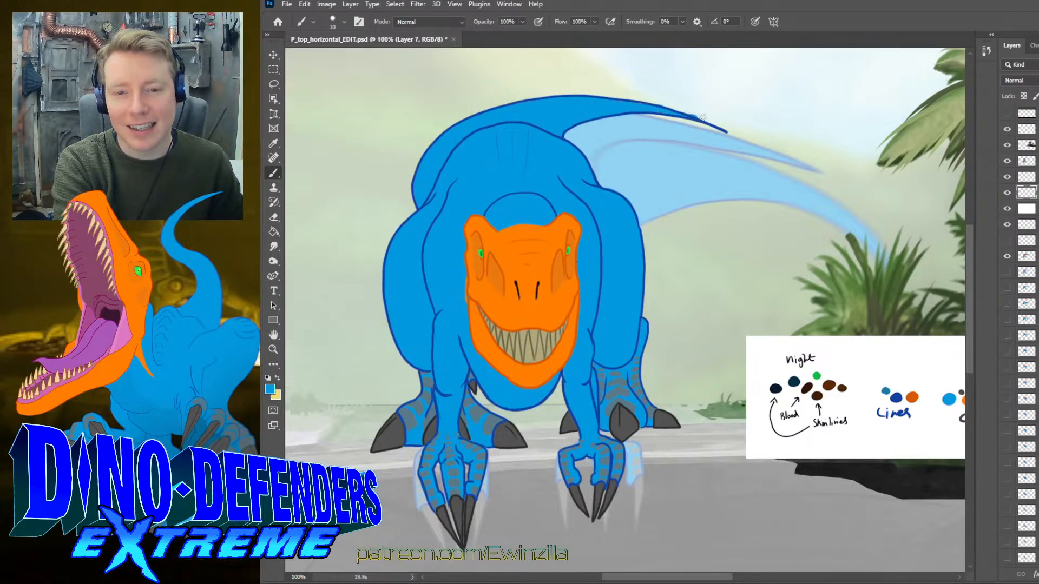
left_click(273, 246)
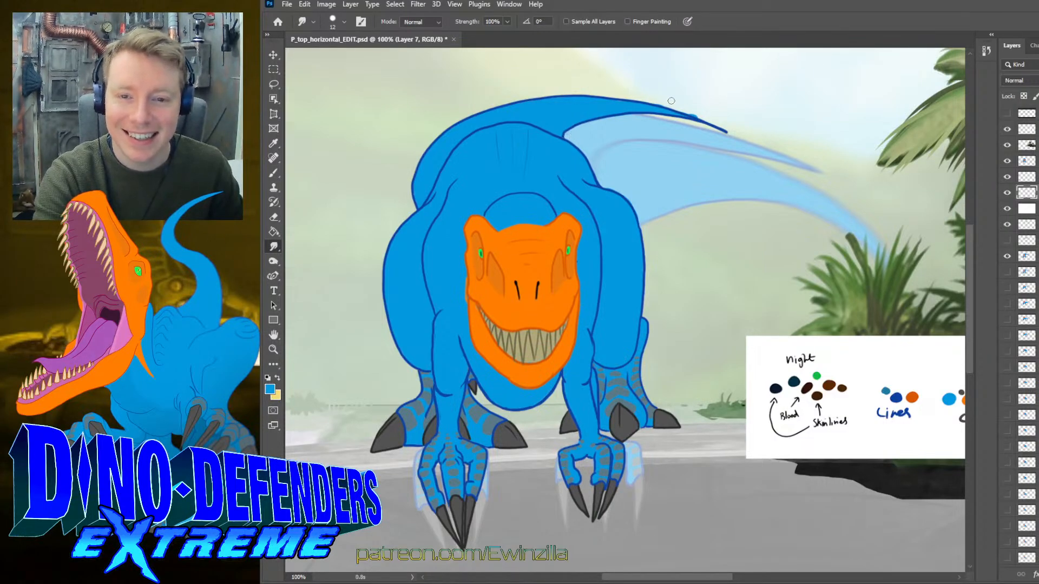
left_click_drag(670, 99, 743, 139)
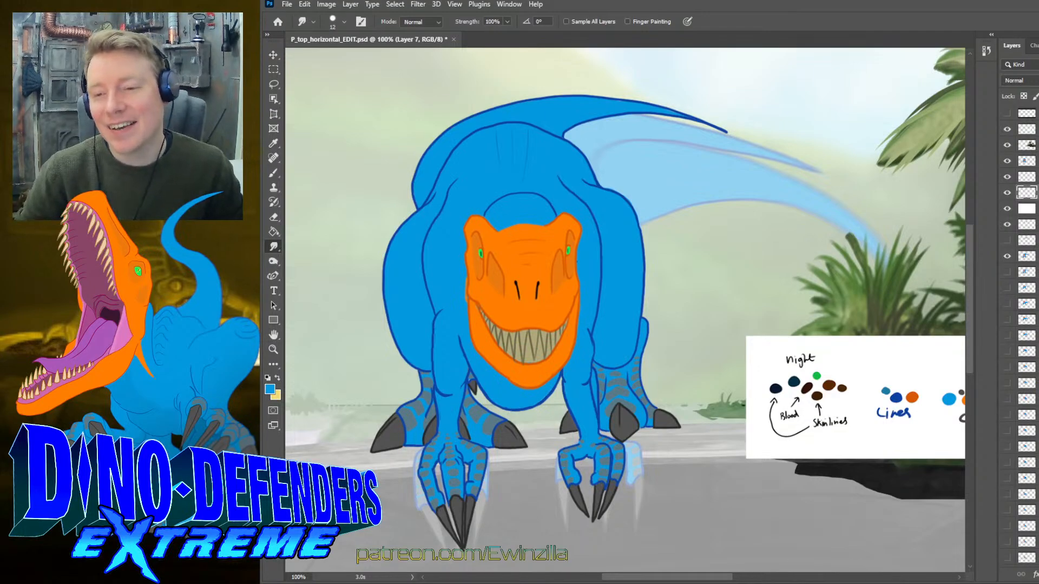
- Merge the tail's colour layer with the T3 outline layer and smudge the tail's tip shorter
left_click(1027, 192, "ctrl")
left_click(1027, 177)
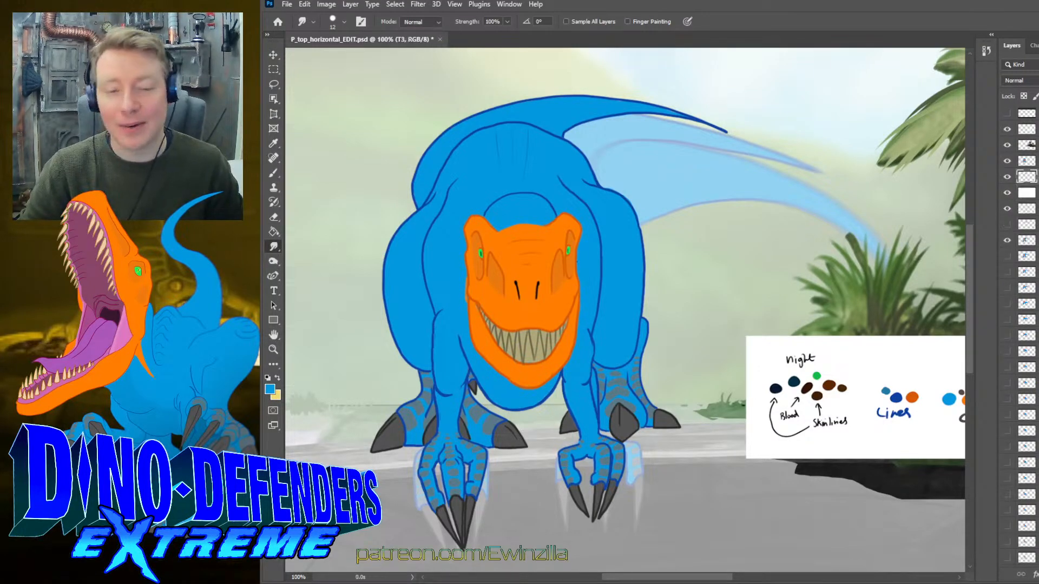
left_click_drag(728, 133, 703, 123)
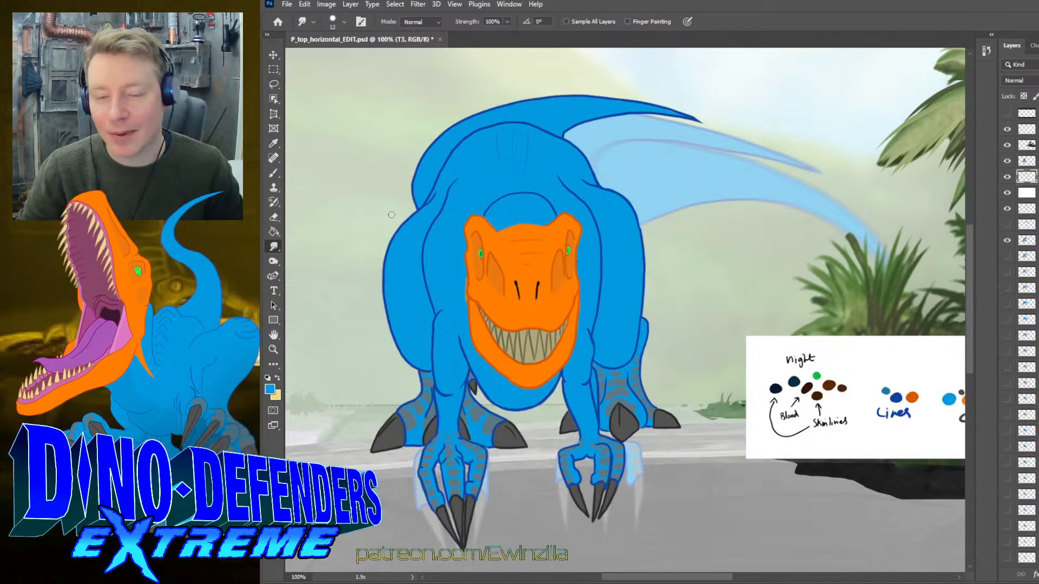
- Shift the T3 tail slightly right, skew it vertically by about 2.2° so the tip drops, and stretch its width to about 101%
left_click(275, 56)
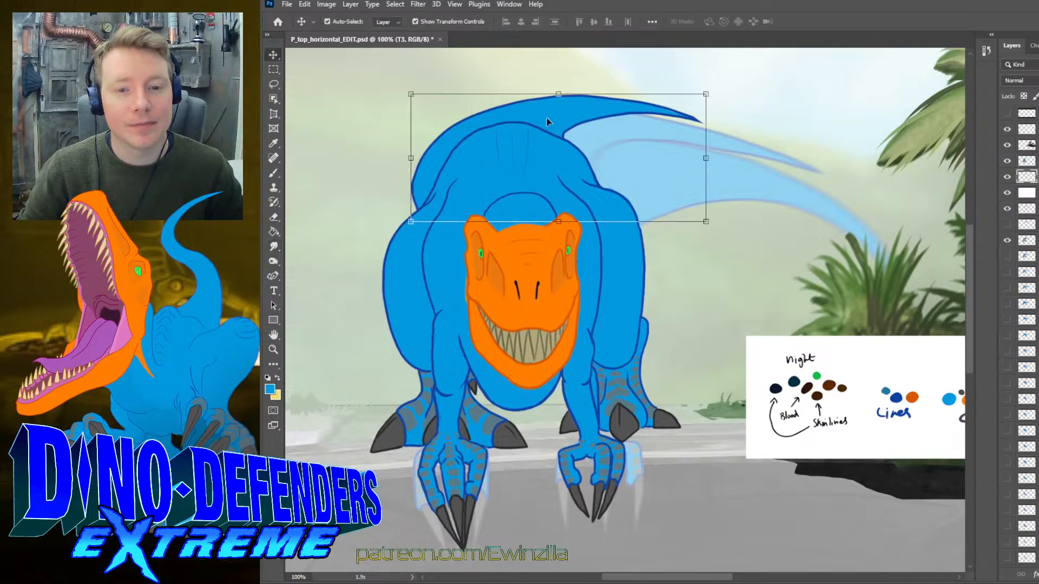
mouse_move(546, 118)
left_mouse_down()
mouse_move(556, 130)
mouse_move(557, 116)
left_mouse_up()
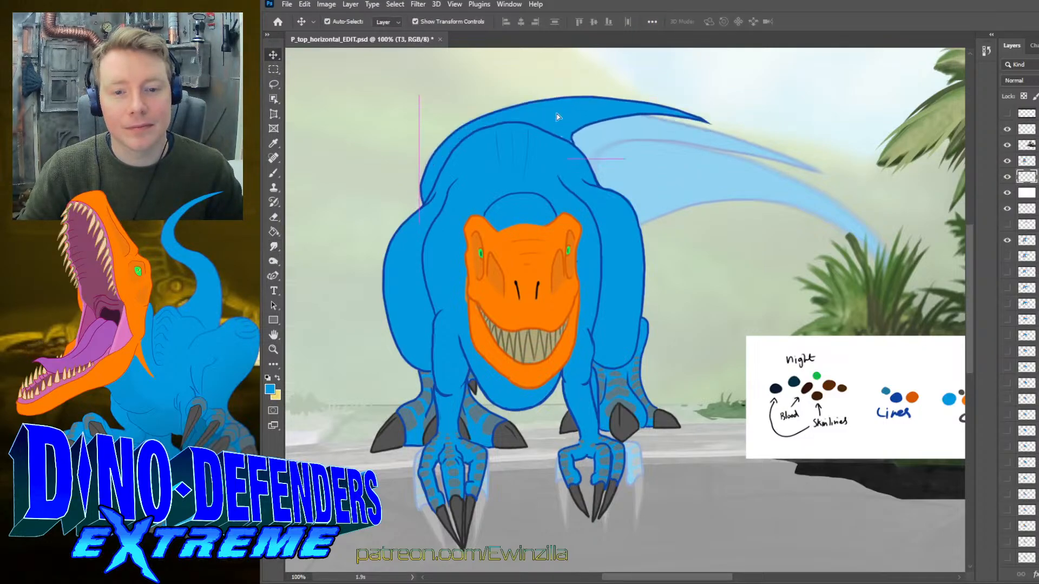
key("ctrl+t")
left_click_drag(713, 159, 710, 174)
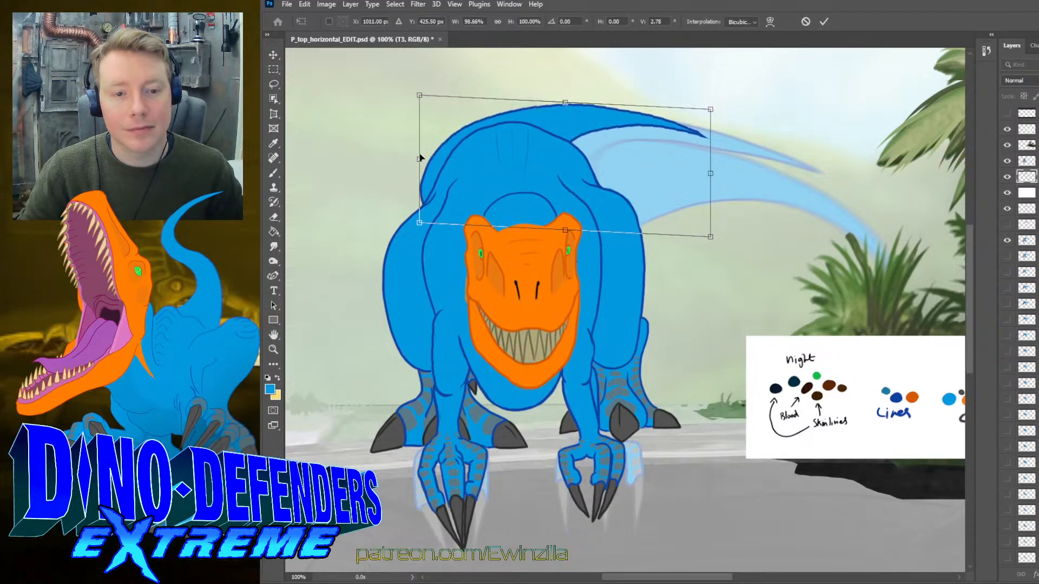
left_click_drag(420, 158, 413, 158)
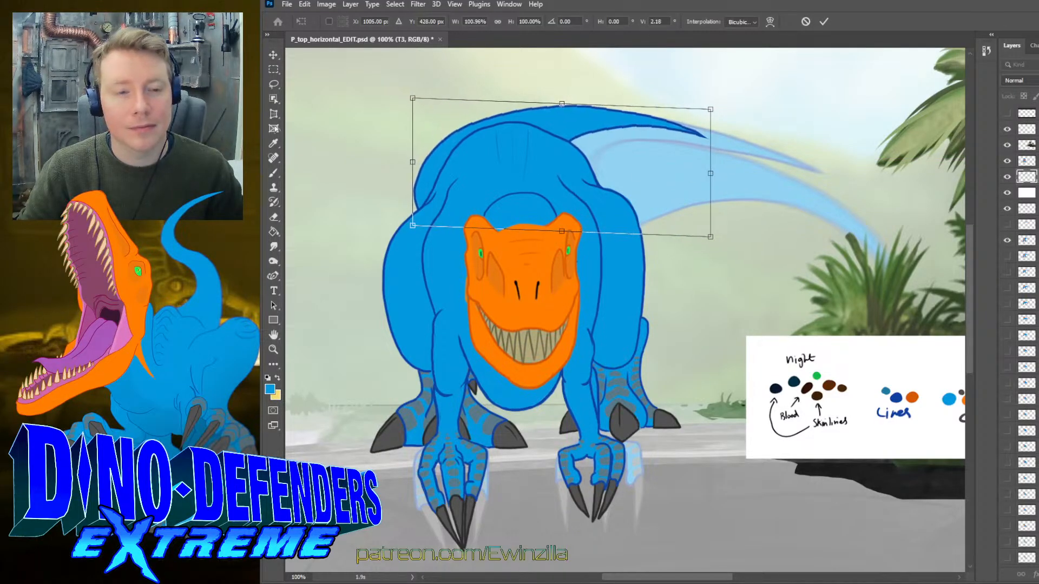
- Apply the tail transform and soften the T3 tail with a blur filter
left_click(273, 84)
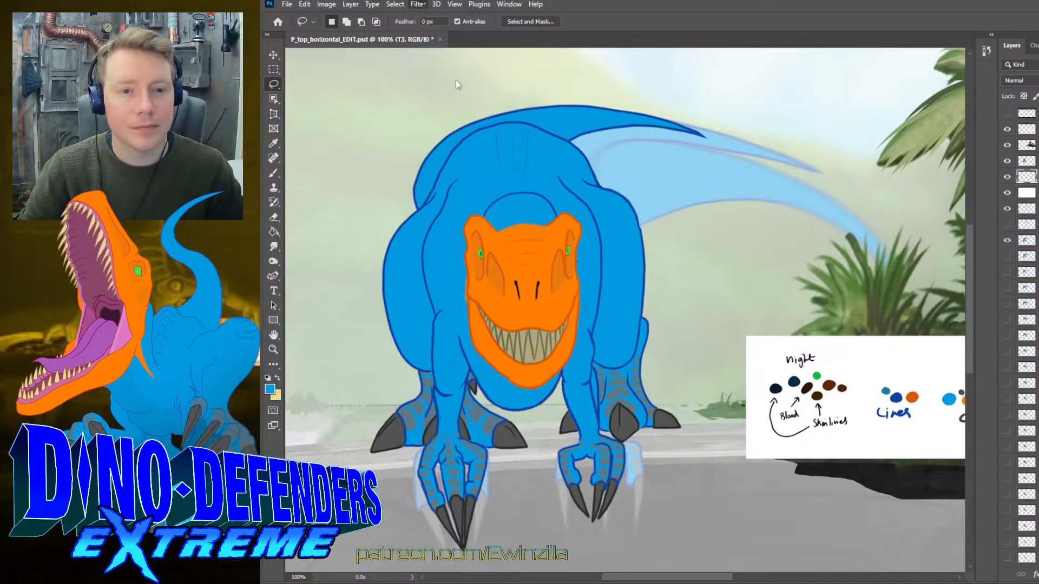
key("space")
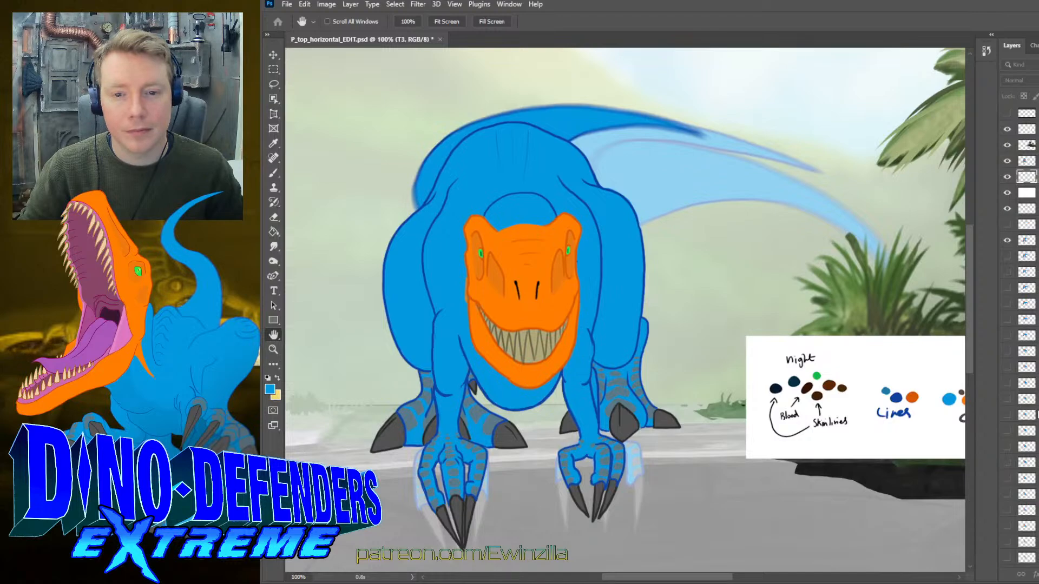
key("l")
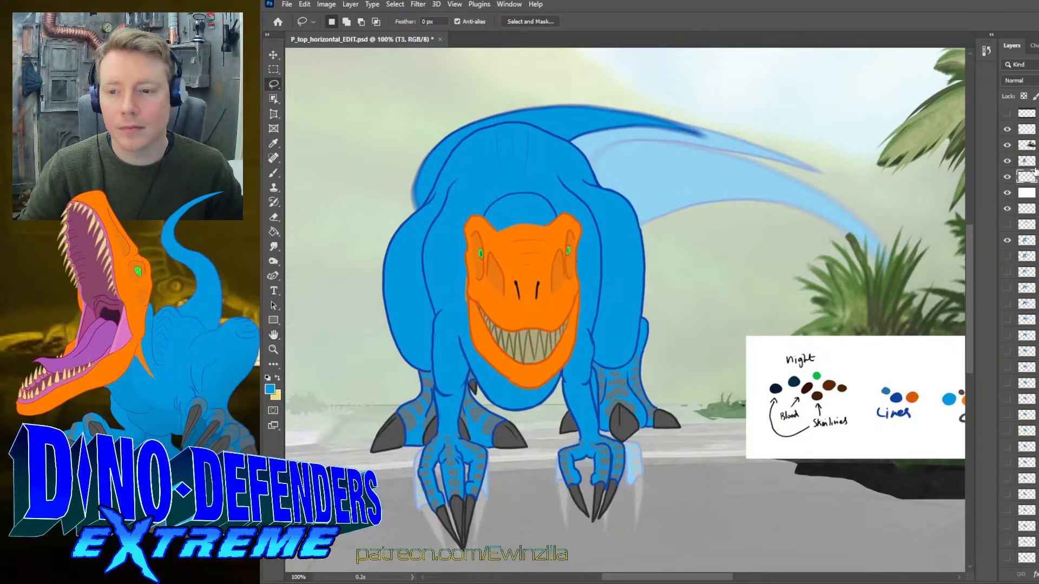
- Move the T3 tail layer below the white overlay and hide the T2 tail layer
left_click_drag(1027, 177, 1027, 202)
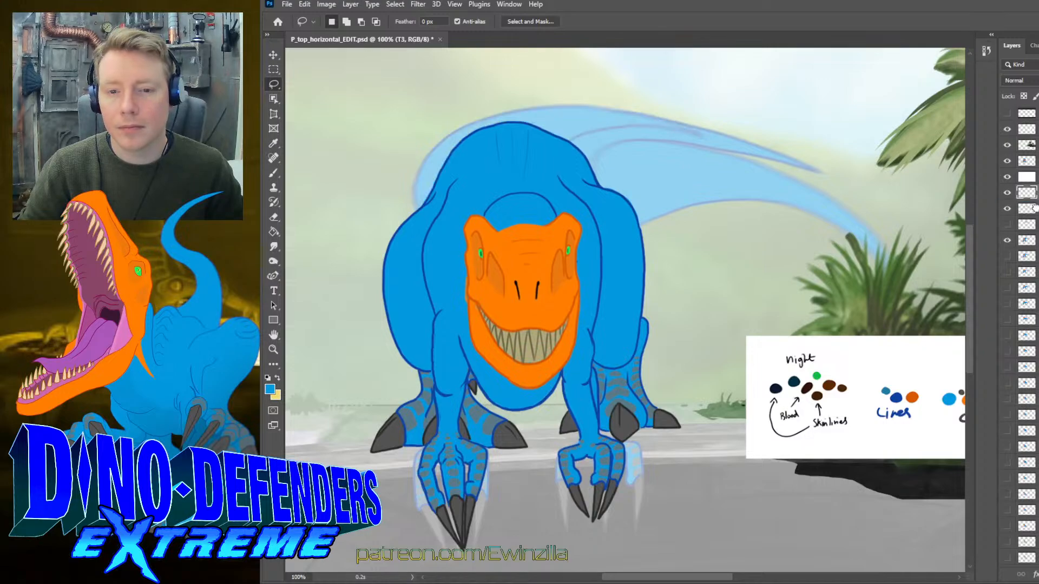
left_click(1007, 224)
left_click(1008, 224)
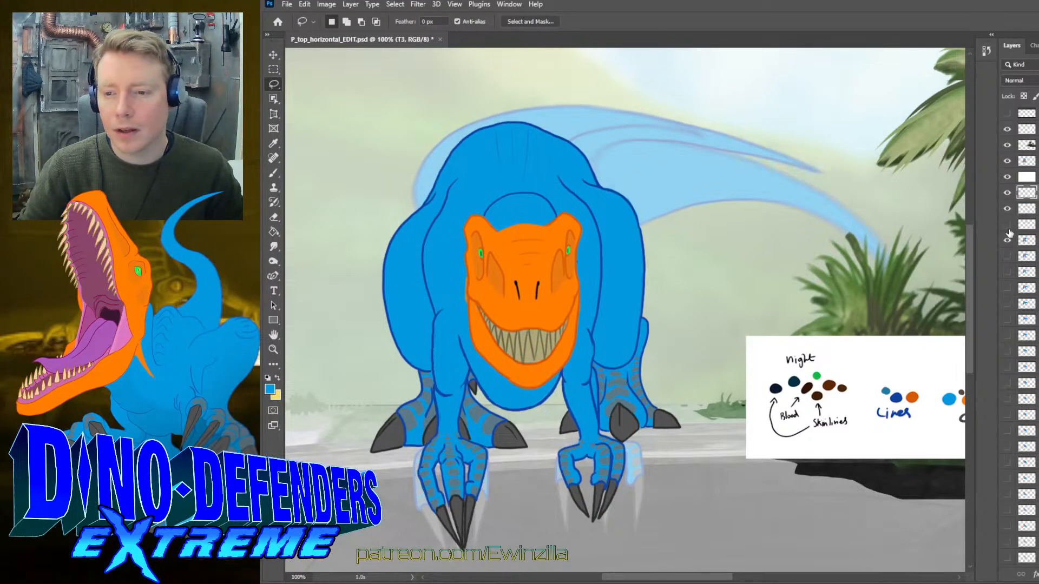
left_click(1007, 208)
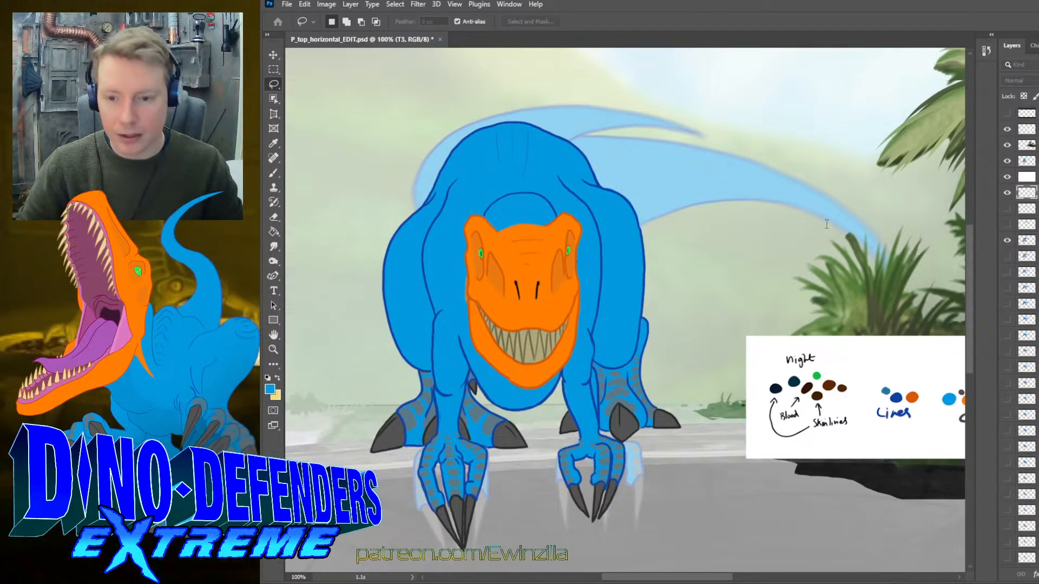
- Place a new T4 layer above the white overlay and sample the dark line blue from the colour reference
left_click_drag(1036, 196, 1031, 174)
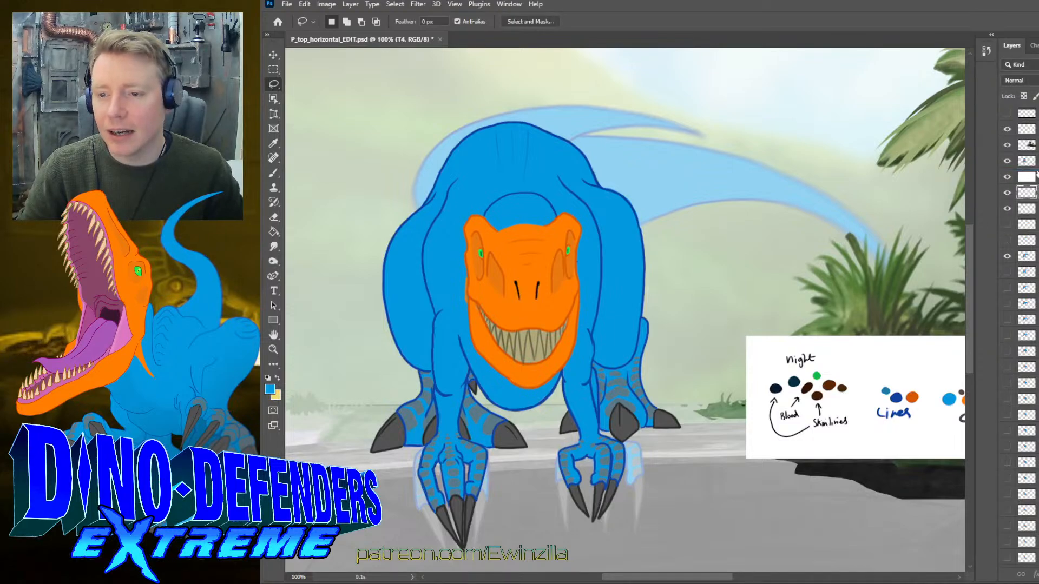
left_click(273, 144)
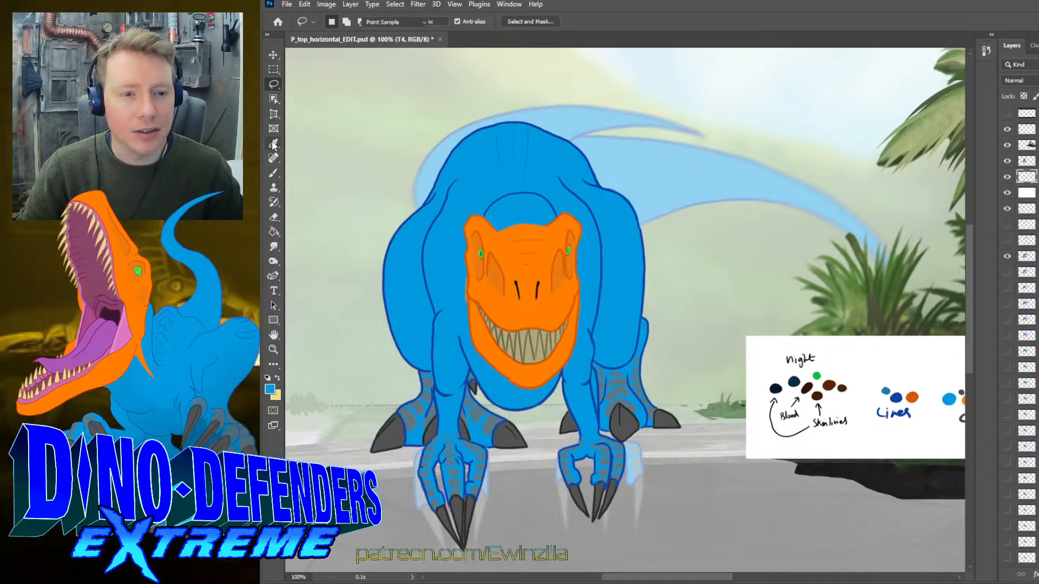
left_click(897, 395)
- Draw the T4 tail outline in dark line blue with a 4 px brush, curving from the shoulder over the back to a tip
left_click(272, 173)
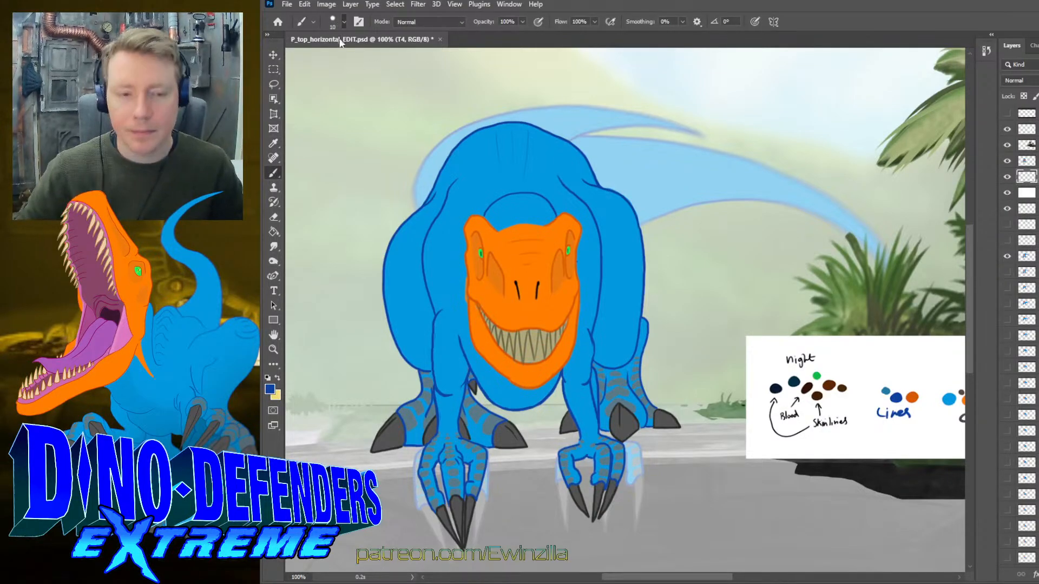
key("bracketleft")
key("bracketleft")
key("bracketleft")
key("bracketleft")
key("bracketleft")
key("bracketleft")
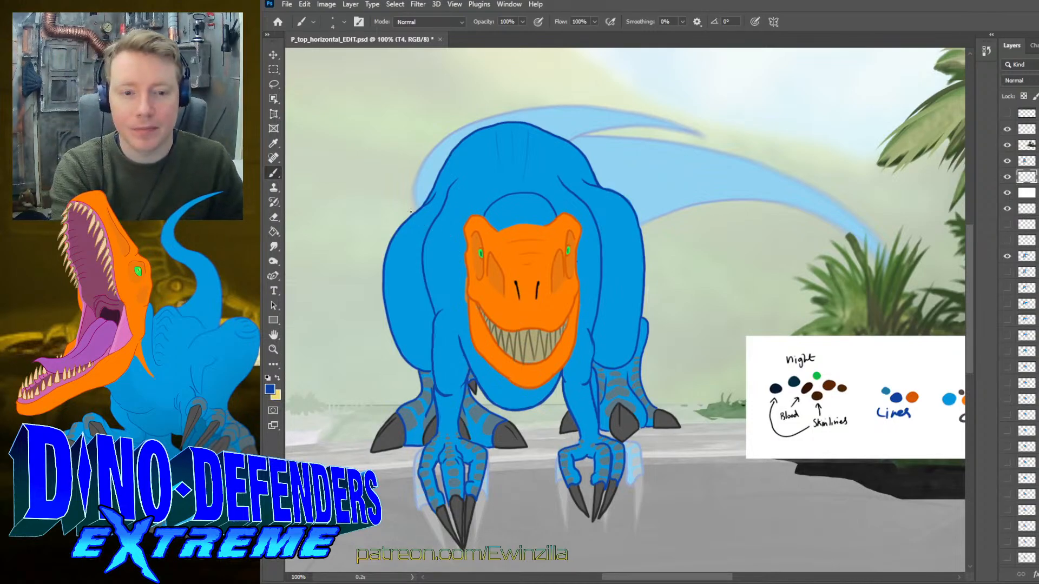
left_click_drag(408, 207, 406, 171)
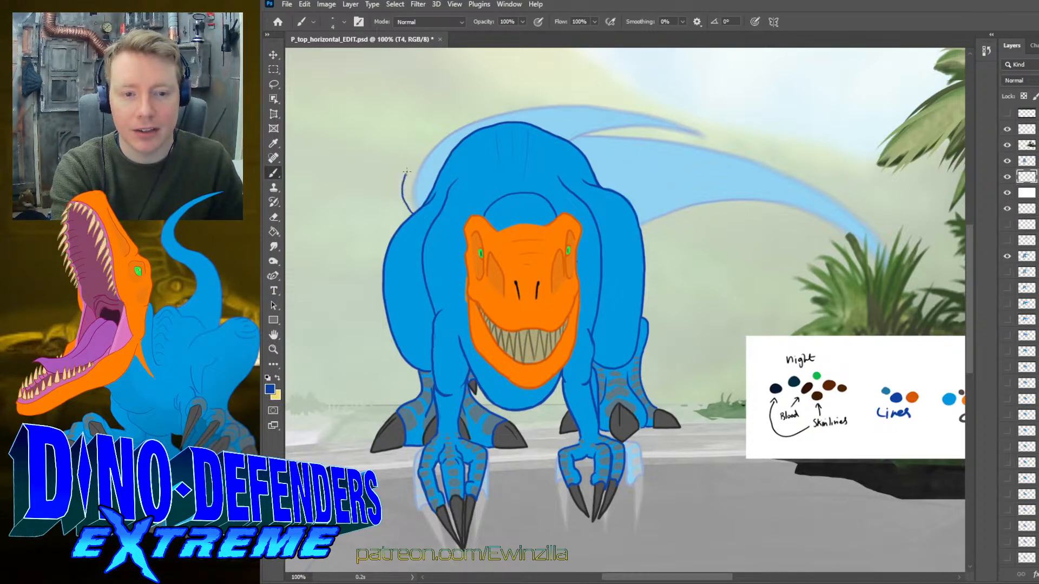
key("ctrl+z")
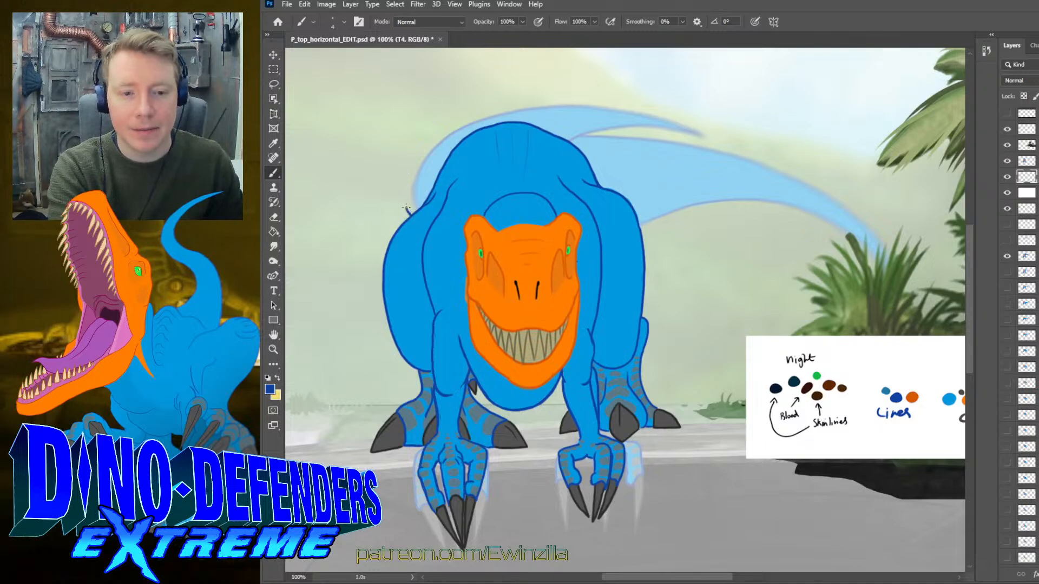
mouse_move(410, 216)
left_mouse_down()
mouse_move(400, 176)
mouse_move(422, 146)
left_mouse_up()
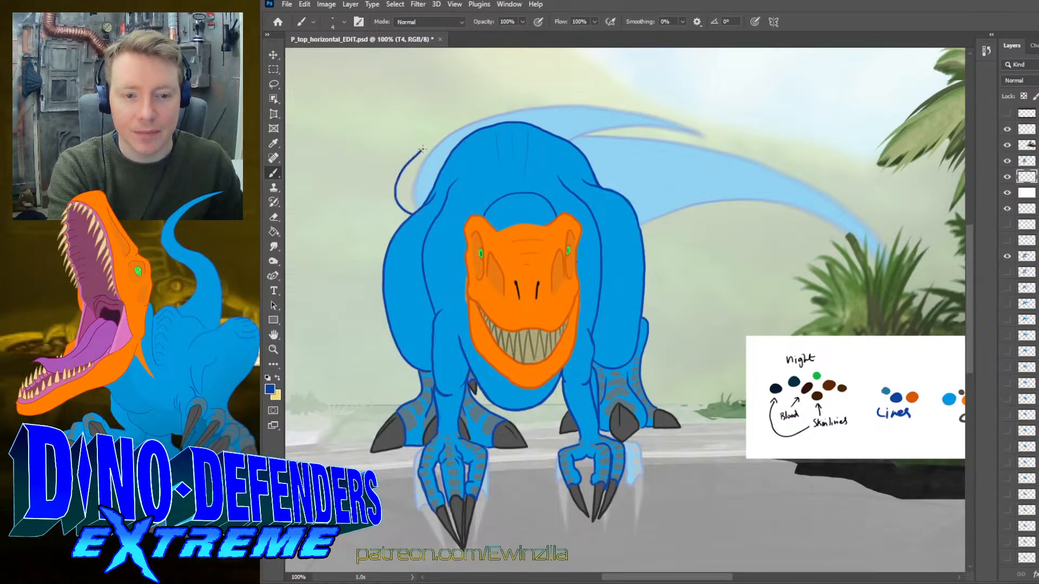
key("ctrl+z")
mouse_move(409, 206)
left_mouse_down()
mouse_move(403, 180)
mouse_move(421, 151)
mouse_move(459, 128)
mouse_move(517, 111)
mouse_move(619, 112)
mouse_move(513, 126)
left_mouse_up()
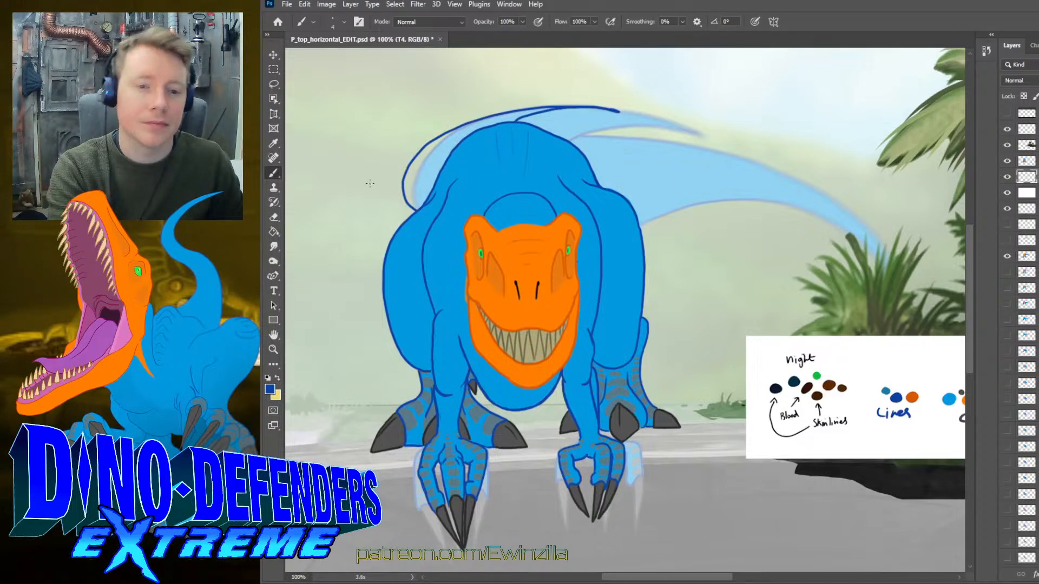
- Smudge the end of the T4 tail outline back into a shorter, finely tapered tip
left_click(274, 247)
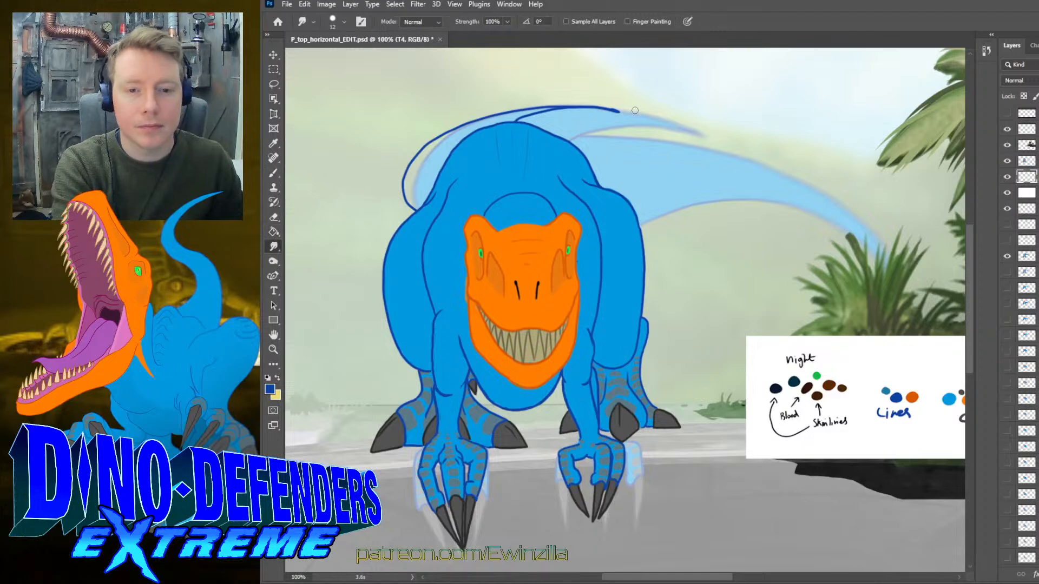
left_click_drag(634, 110, 595, 110)
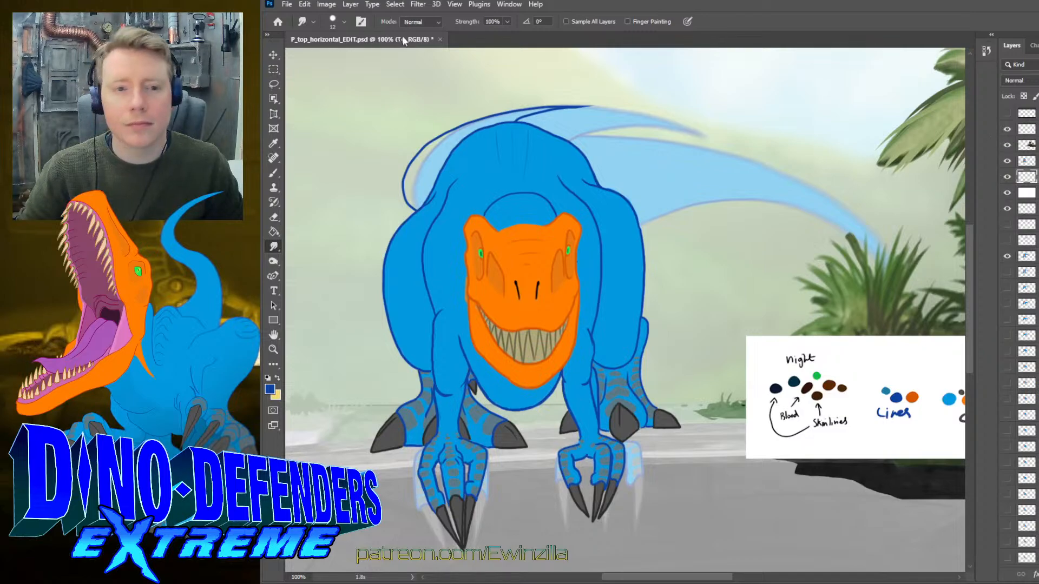
left_click_drag(854, 204, 867, 238)
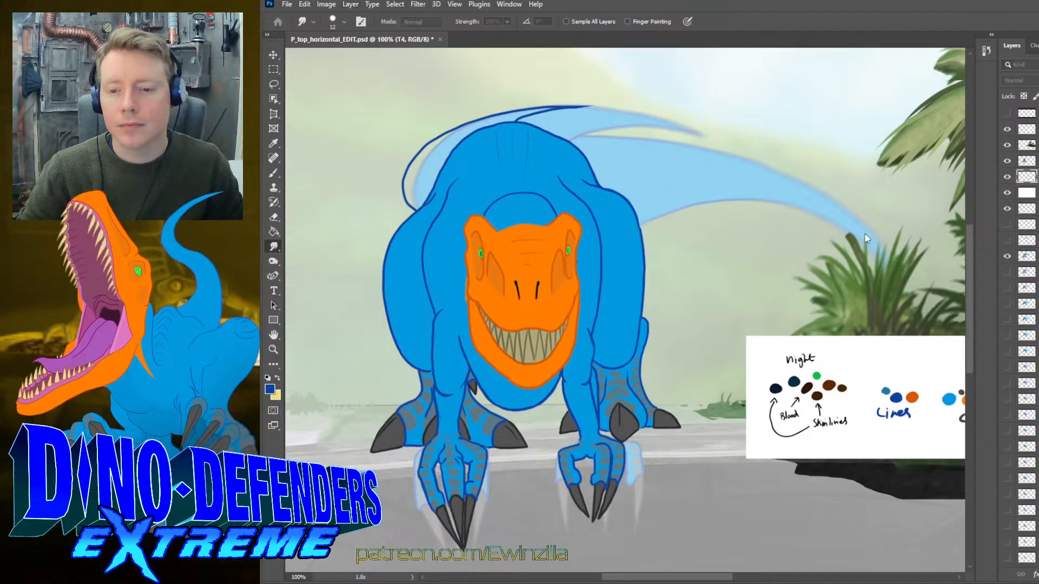
- Add a layer beneath the T4 outline and paint the upper tail with the light body blue sampled from the colour reference
key("ctrl+shift+alt+n")
key("i")
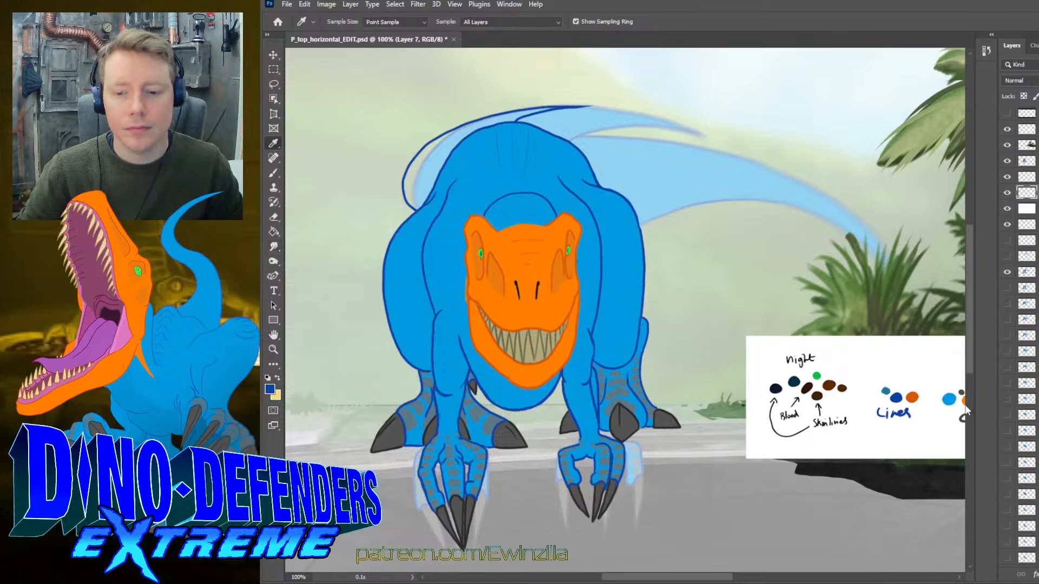
left_click(949, 400)
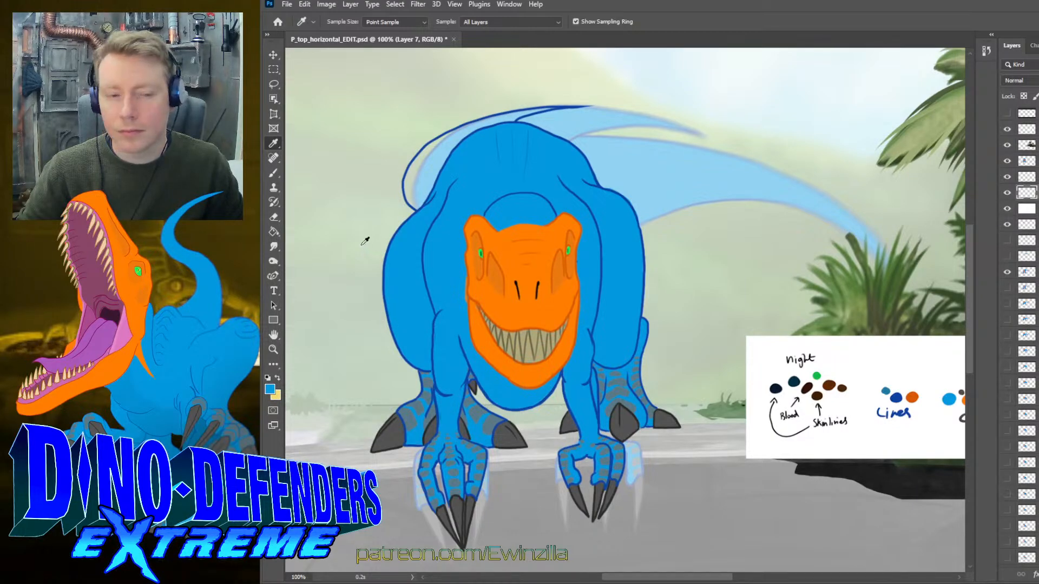
left_click(273, 173)
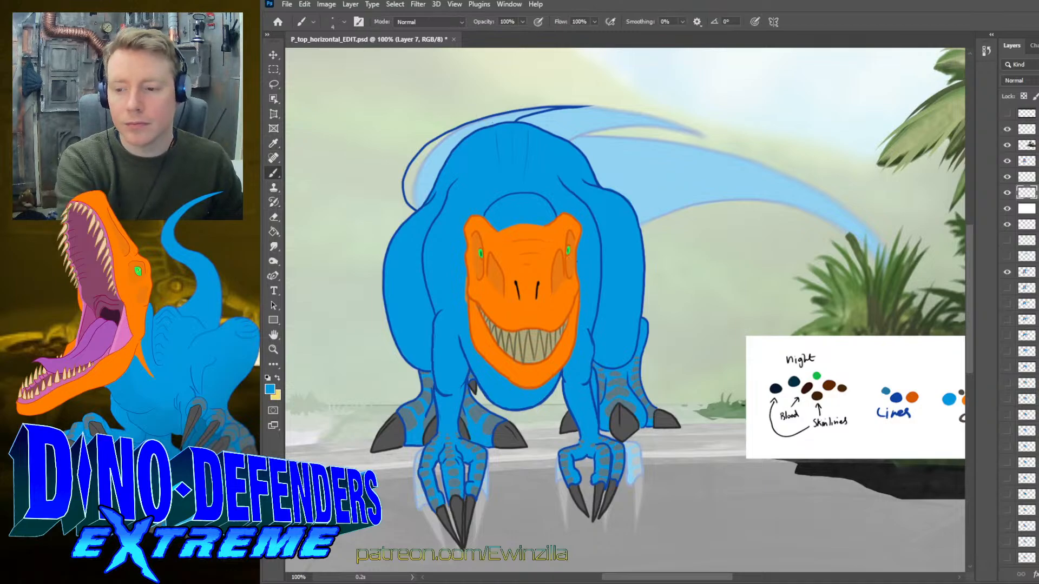
mouse_move(496, 125)
left_mouse_down()
mouse_move(555, 108)
mouse_move(496, 117)
mouse_move(430, 160)
left_mouse_up()
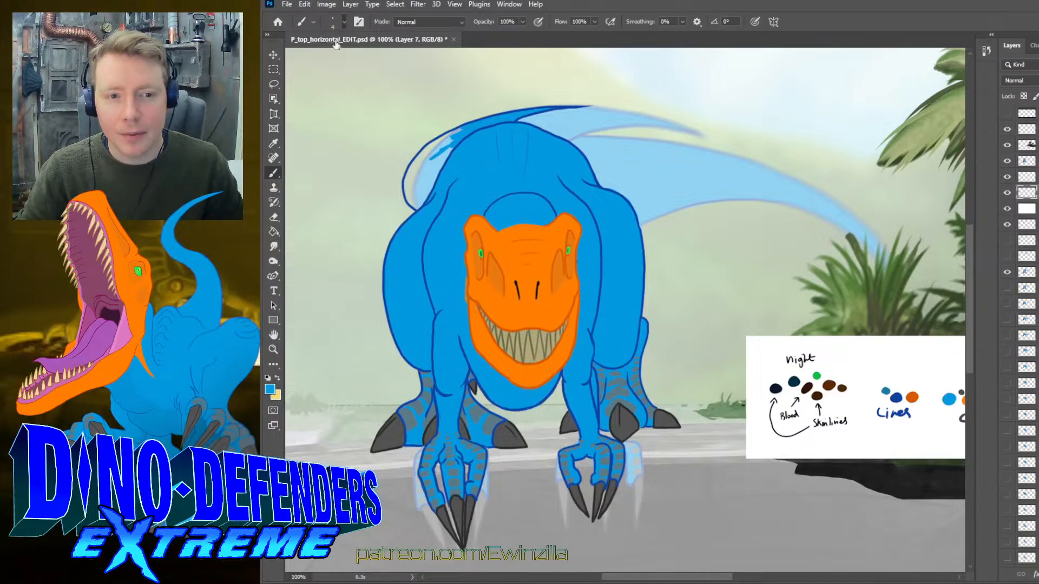
- Enlarge the brush to 9 px and fill the remaining wide base of the T4 tail with light blue
key("bracketright")
key("bracketright")
key("bracketright")
key("bracketright")
key("bracketright")
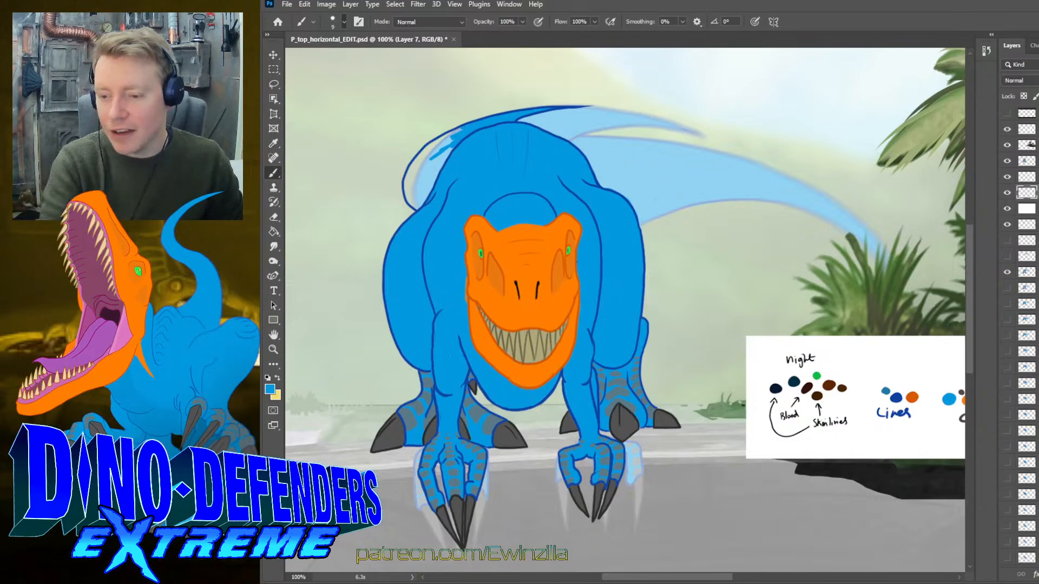
mouse_move(439, 187)
left_mouse_down()
mouse_move(436, 144)
mouse_move(454, 129)
mouse_move(414, 171)
mouse_move(427, 199)
mouse_move(410, 199)
mouse_move(407, 183)
left_mouse_up()
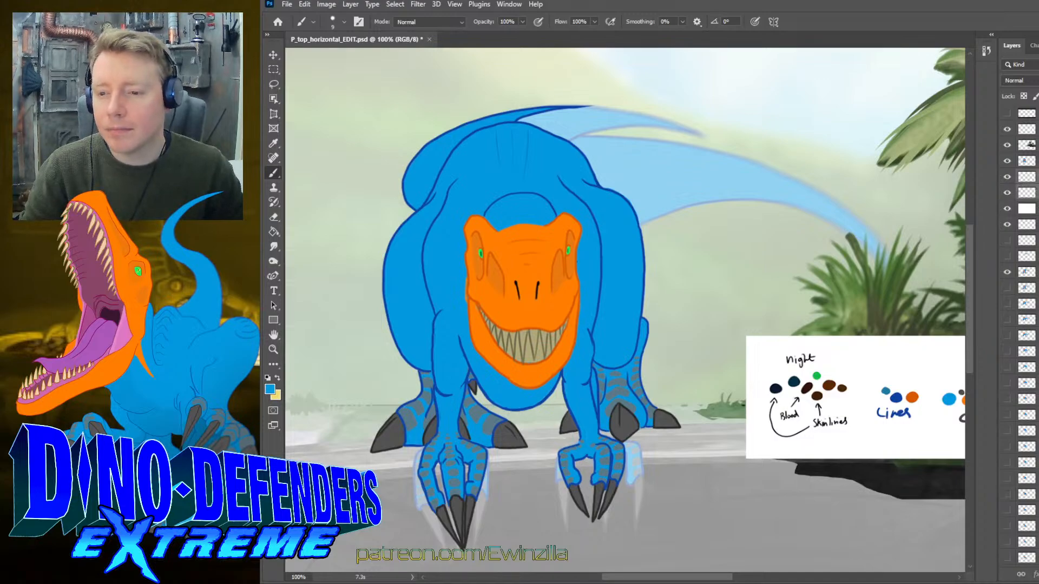
- Merge the blue fill into T4, place T4 below the white overlay and hide the T3 tail layer
left_click(1026, 193)
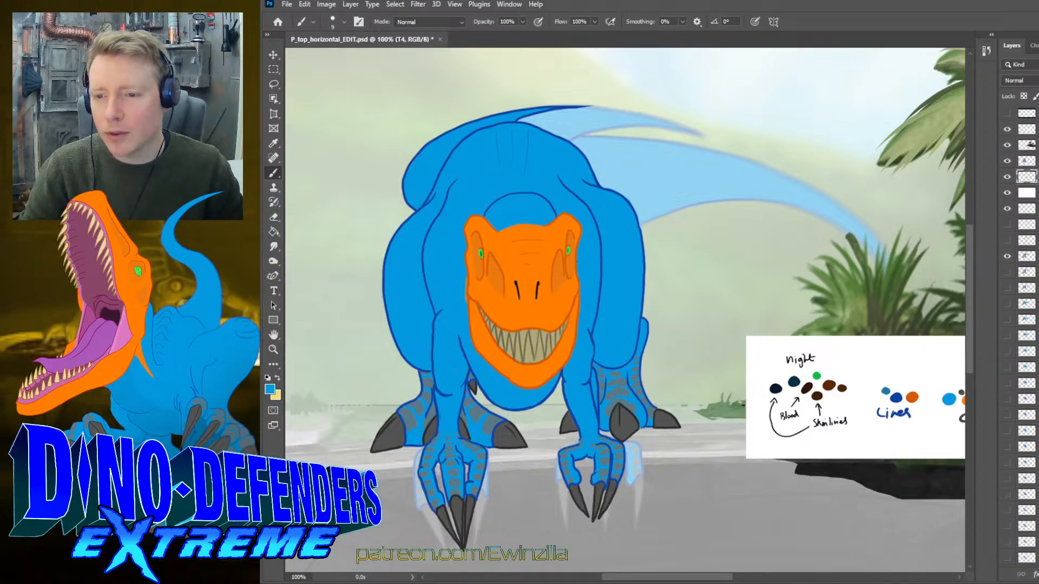
left_click(1007, 208)
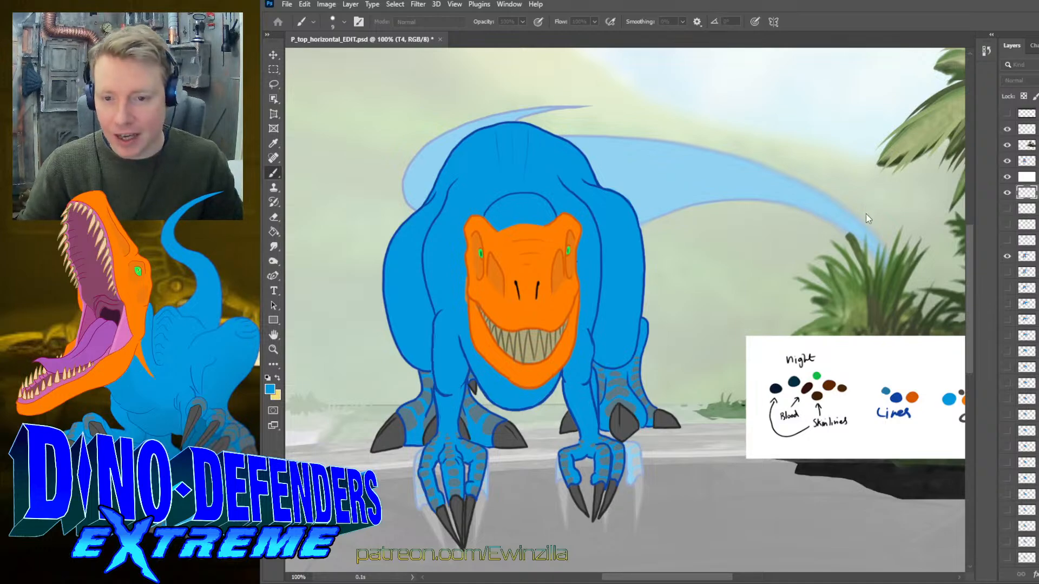
- Place a new T5 layer above the white overlay and sample the dark line blue from the colour reference
key("Return")
key("ctrl+bracketright")
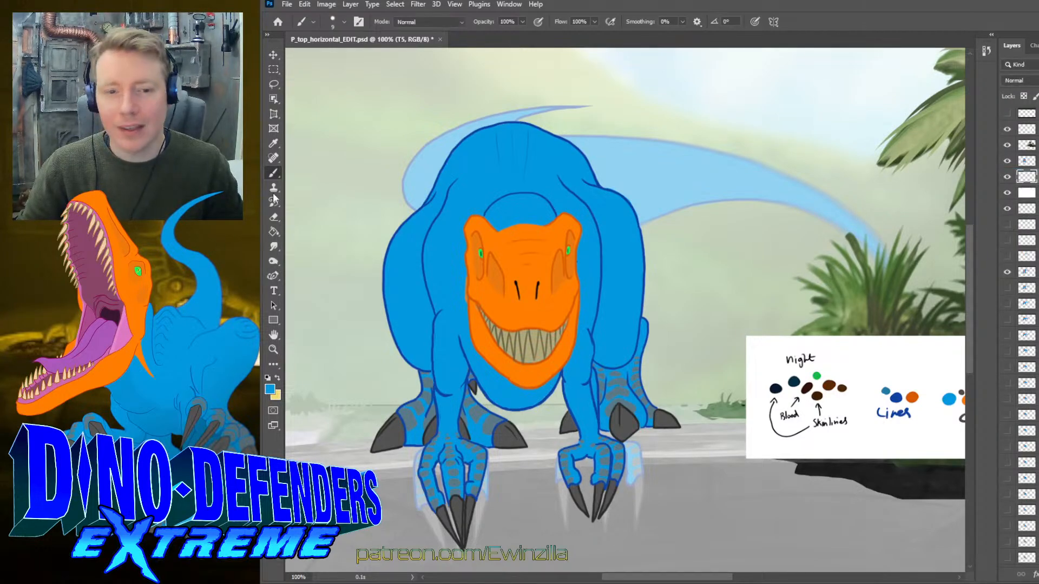
left_click(274, 143)
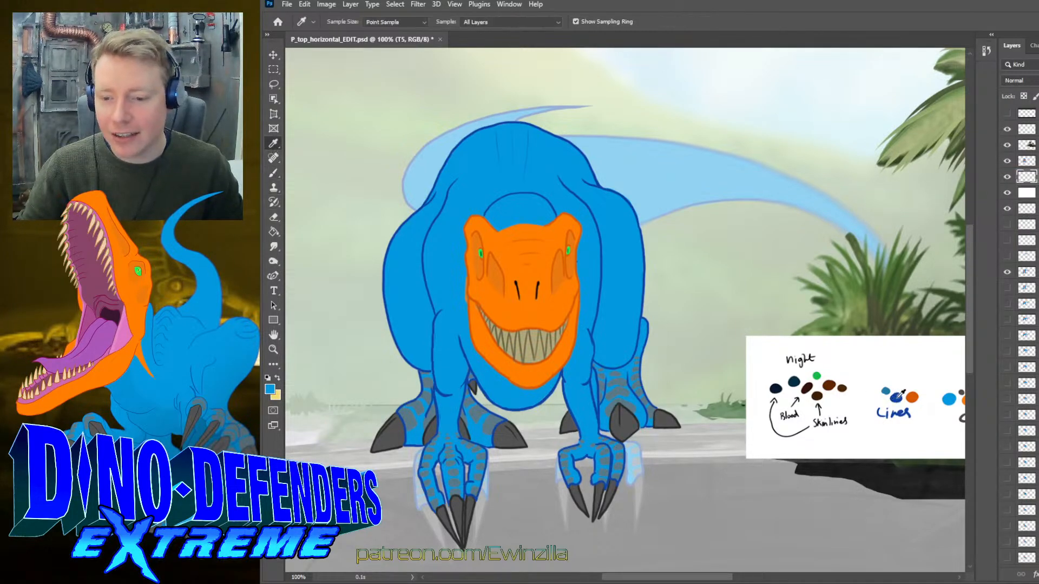
left_click(404, 232)
left_click(273, 175)
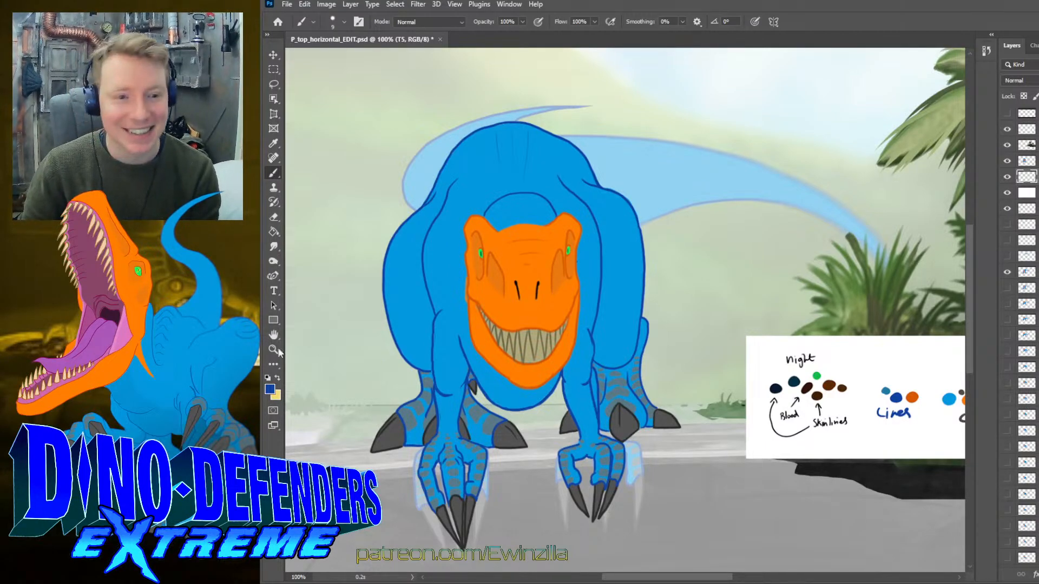
left_click(273, 143)
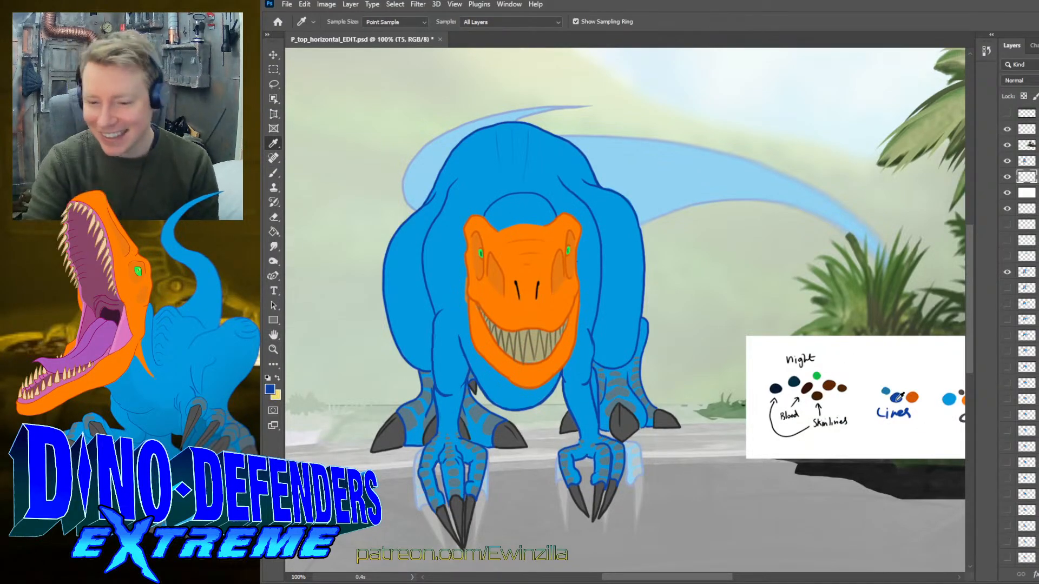
left_click(274, 173)
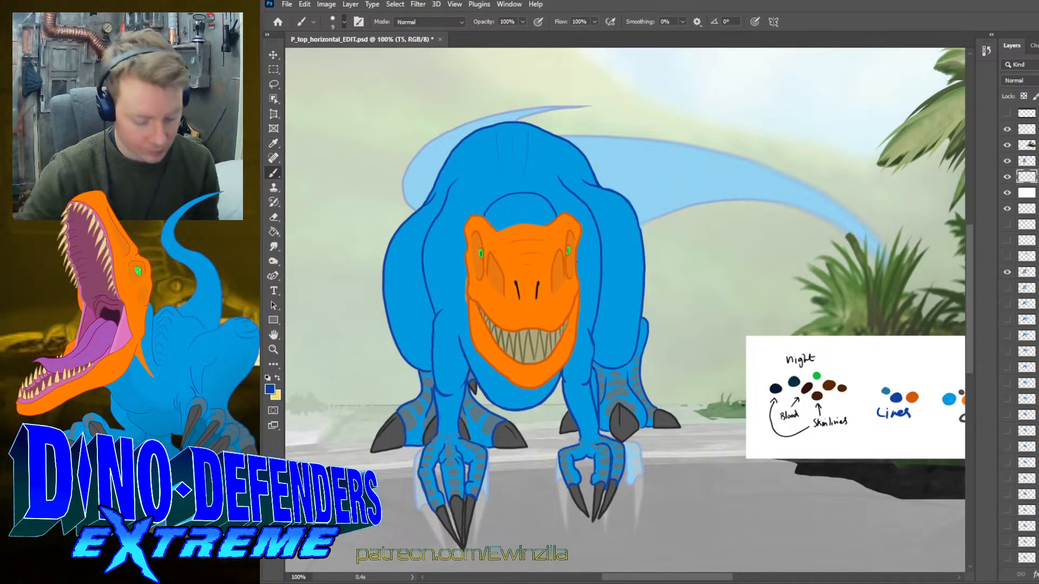
- Draw the outer curve of the T5 tail with a 4 px brush, rising from the shoulder to above the back
key("bracketleft")
key("bracketleft")
key("bracketleft")
key("bracketleft")
key("bracketleft")
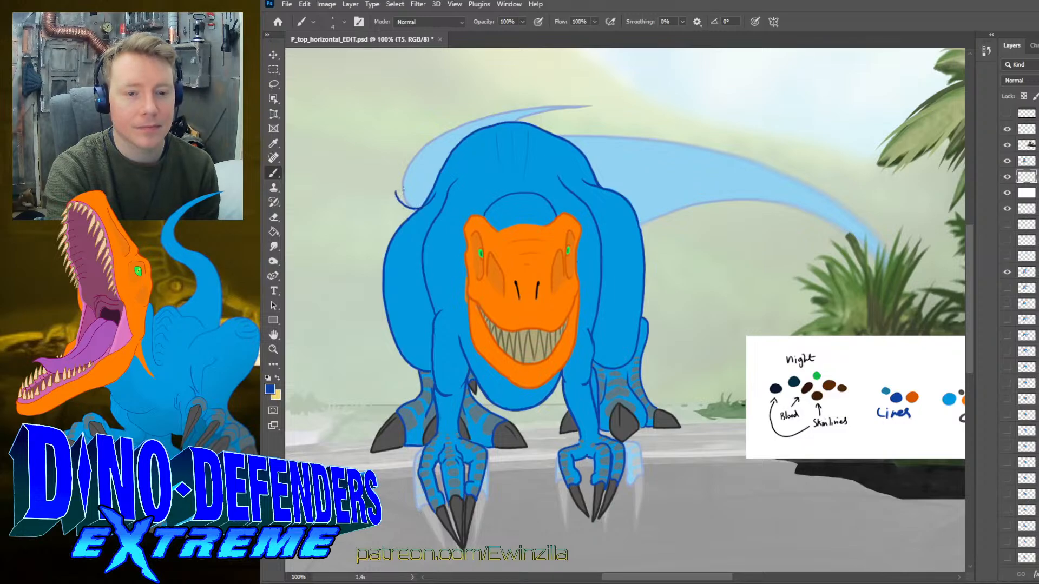
mouse_move(414, 212)
left_mouse_down()
mouse_move(398, 199)
mouse_move(393, 162)
mouse_move(490, 103)
mouse_move(510, 110)
mouse_move(482, 101)
mouse_move(415, 147)
mouse_move(403, 199)
left_mouse_up()
key("ctrl+z")
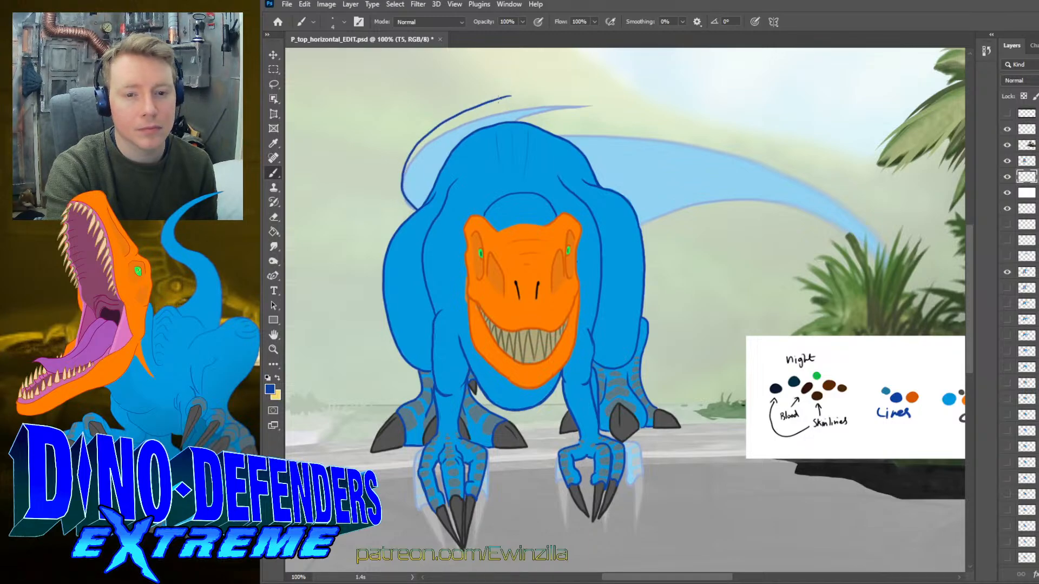
- Extend the T5 tail tip and redraw its inner curve so it meets the top of the back
mouse_move(509, 96)
left_mouse_down()
mouse_move(449, 130)
mouse_move(442, 156)
left_mouse_up()
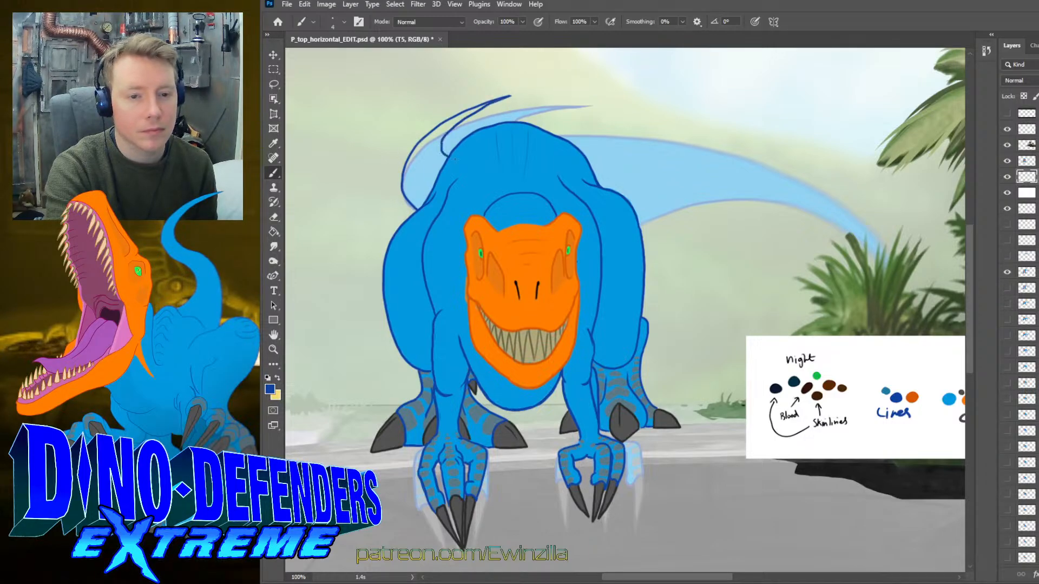
key("ctrl+z")
left_click_drag(509, 97, 459, 139)
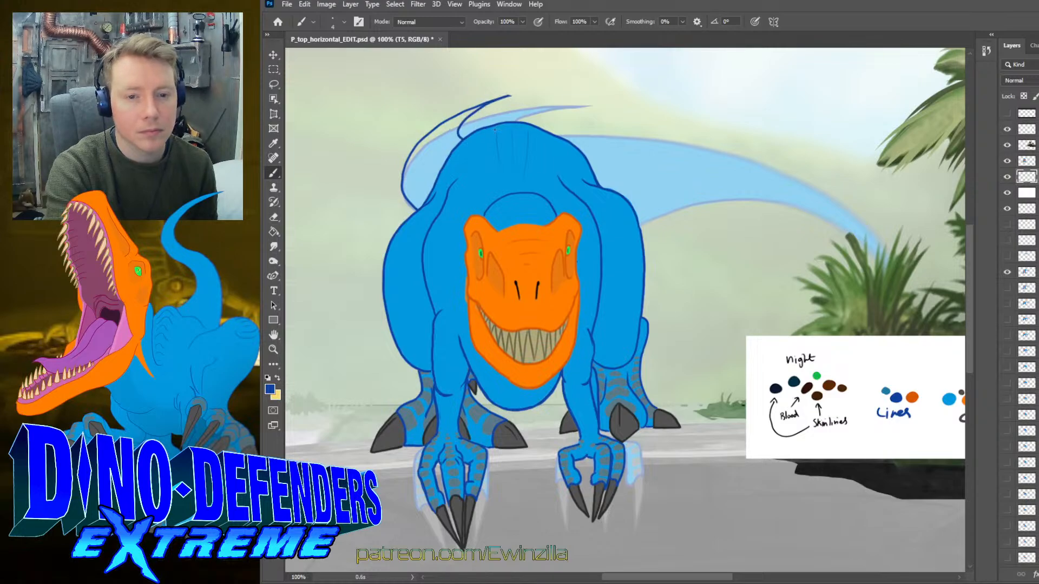
key("ctrl+z")
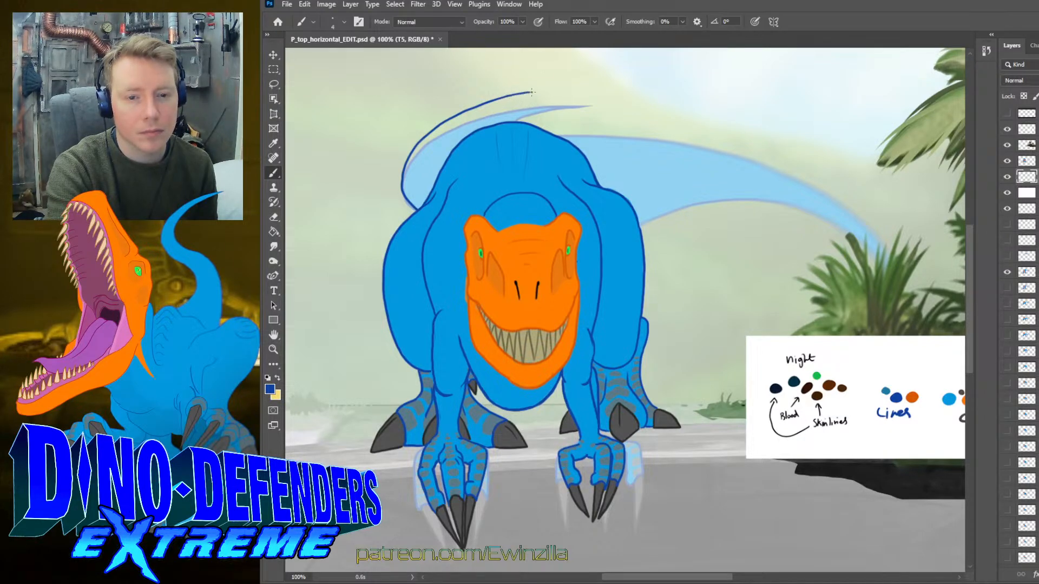
mouse_move(504, 97)
left_mouse_down()
mouse_move(543, 90)
mouse_move(474, 119)
mouse_move(473, 131)
left_mouse_up()
key("ctrl+z")
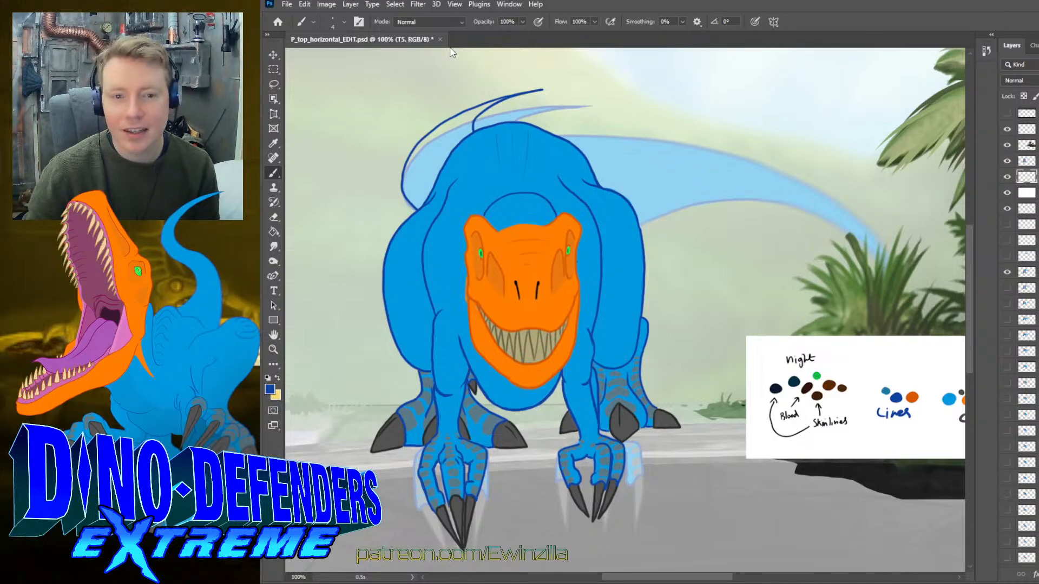
- Smudge the T5 tail tip back and reshape it into a shorter, sharper point
left_click(266, 245)
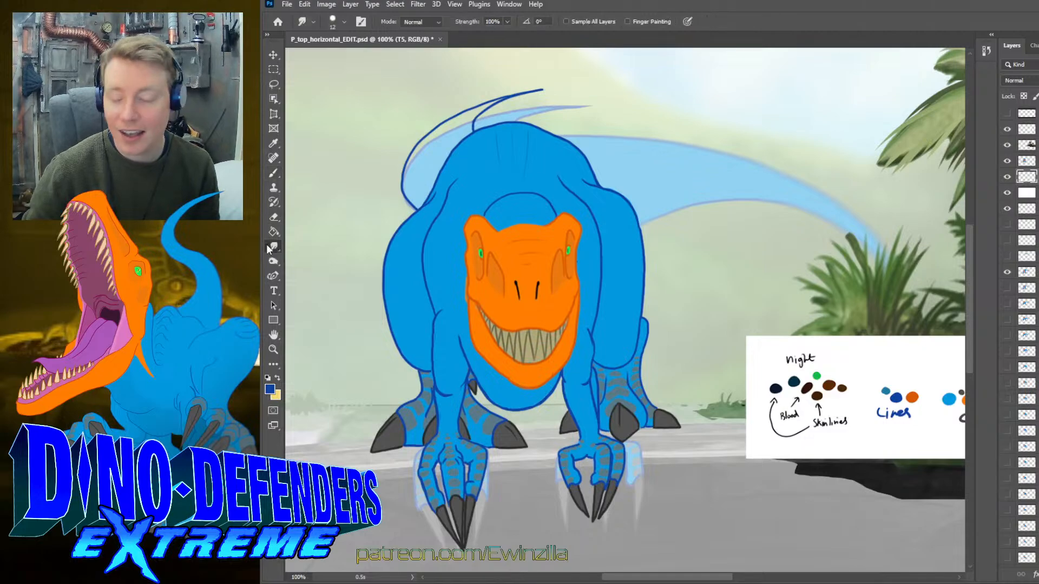
mouse_move(543, 89)
left_mouse_down()
mouse_move(502, 94)
mouse_move(511, 96)
left_mouse_up()
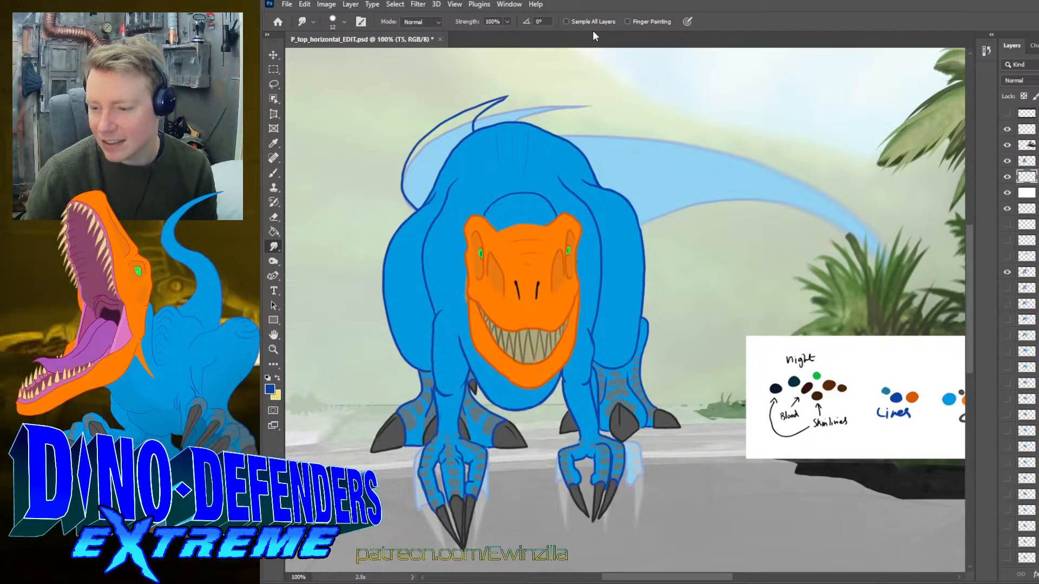
left_click_drag(507, 98, 517, 93)
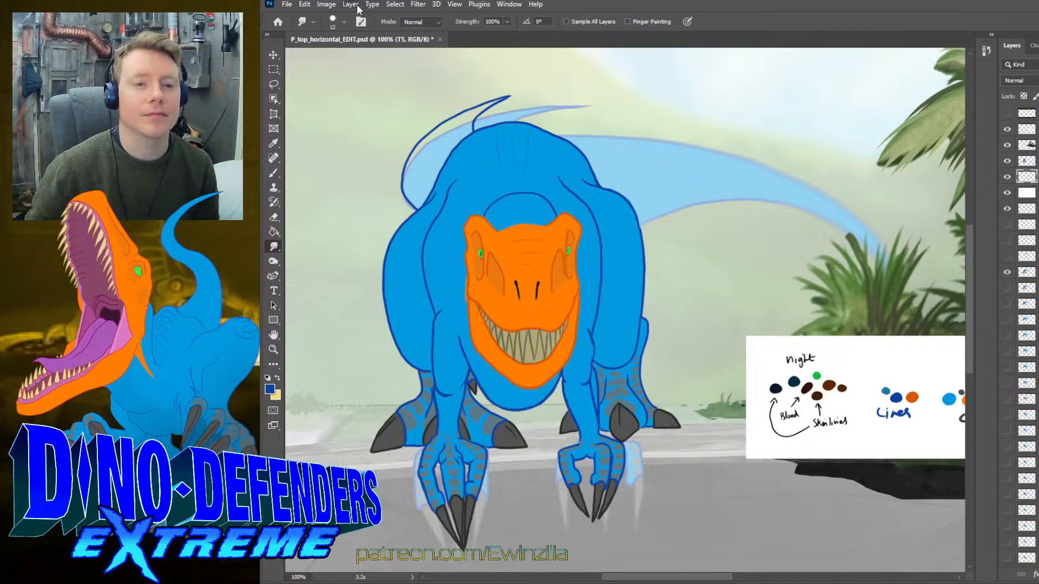
- Add a layer directly beneath the T5 outline and sample the light blue of the body
key("ctrl+shift+alt+n")
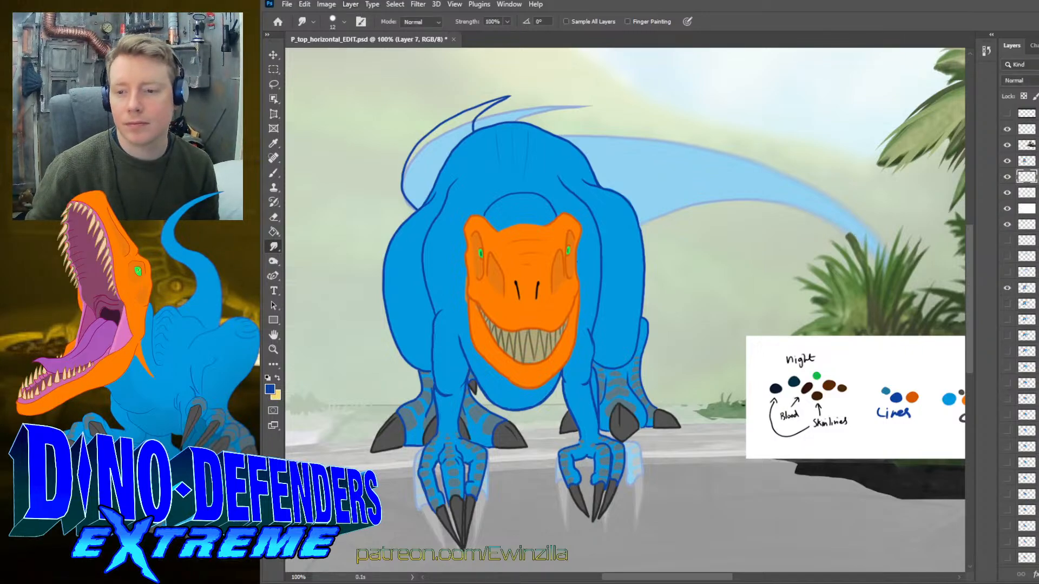
left_click(273, 143)
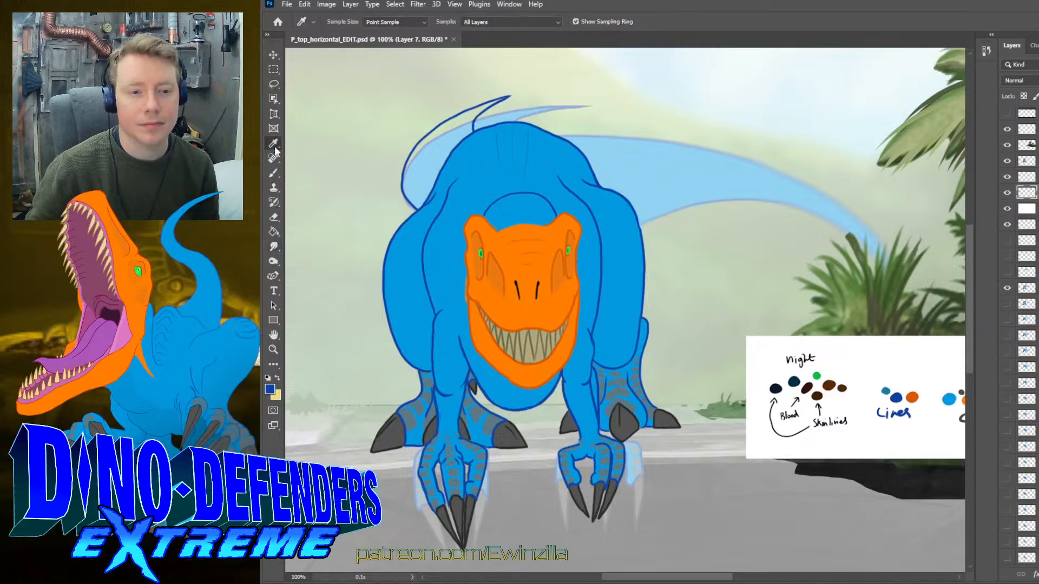
left_click(480, 180)
- Paint the inside of the T5 tail outline light blue with a 14 px brush, from the tip down to the base
left_click(274, 173)
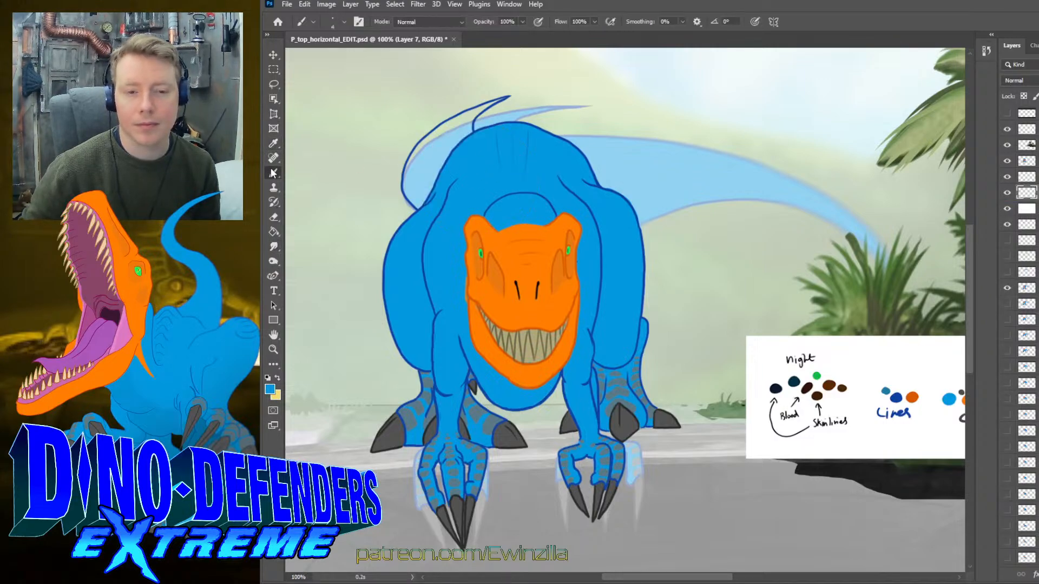
key("bracketright")
key("bracketright")
key("bracketright")
key("bracketright")
key("bracketright")
key("bracketright")
key("bracketright")
key("bracketright")
key("bracketright")
key("bracketright")
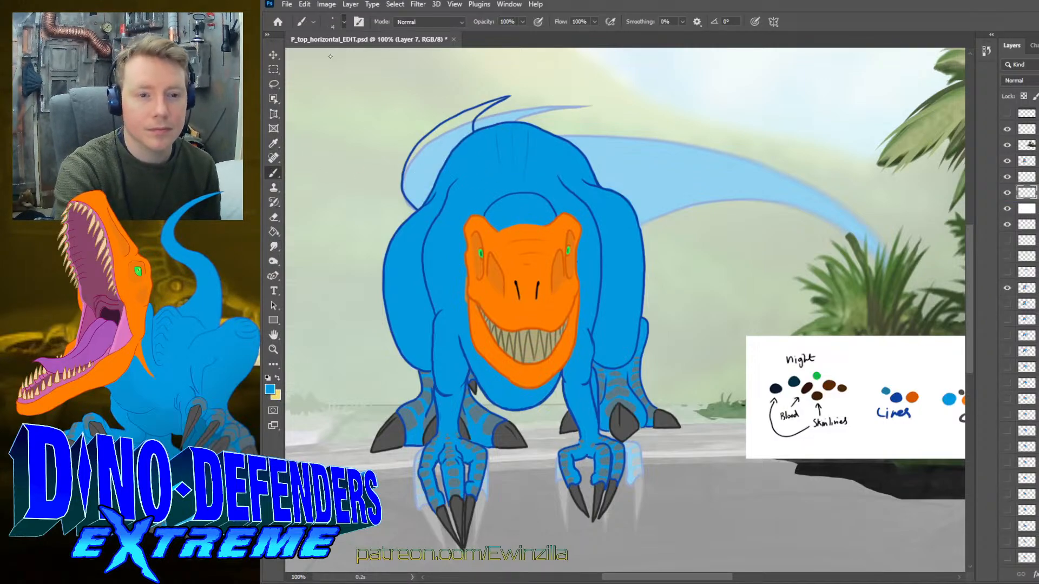
mouse_move(451, 129)
left_mouse_down()
mouse_move(505, 98)
mouse_move(452, 140)
mouse_move(445, 131)
left_mouse_up()
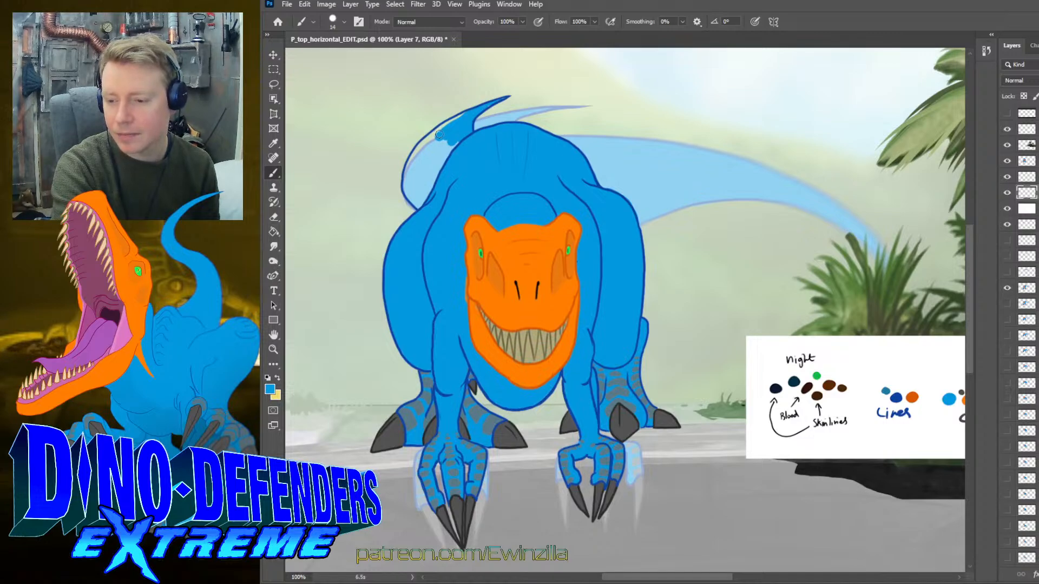
mouse_move(440, 135)
left_mouse_down()
mouse_move(420, 206)
mouse_move(407, 185)
mouse_move(415, 154)
mouse_move(465, 116)
mouse_move(426, 147)
mouse_move(438, 144)
mouse_move(420, 198)
left_mouse_up()
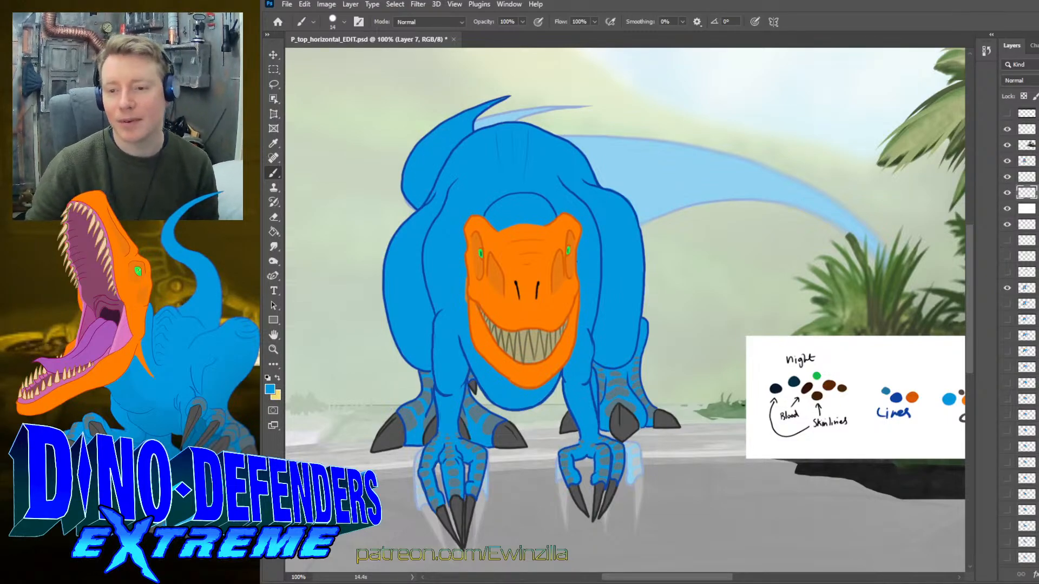
- Merge the T5 fill with its outline and skew the tail's outer base inward toward the body
left_click(1027, 192, "ctrl")
left_click(1026, 176)
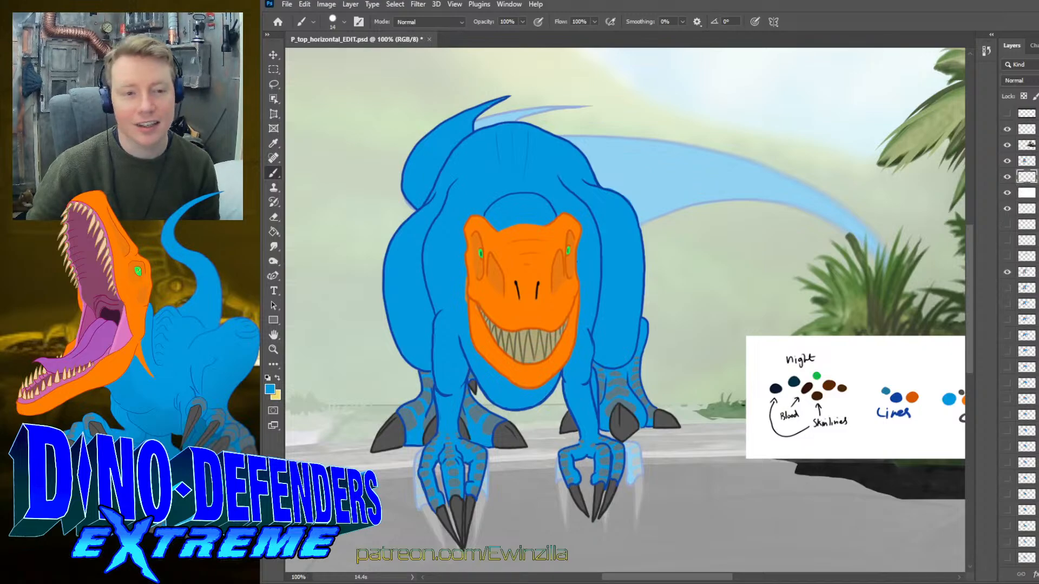
key("v")
left_click_drag(406, 227, 417, 237)
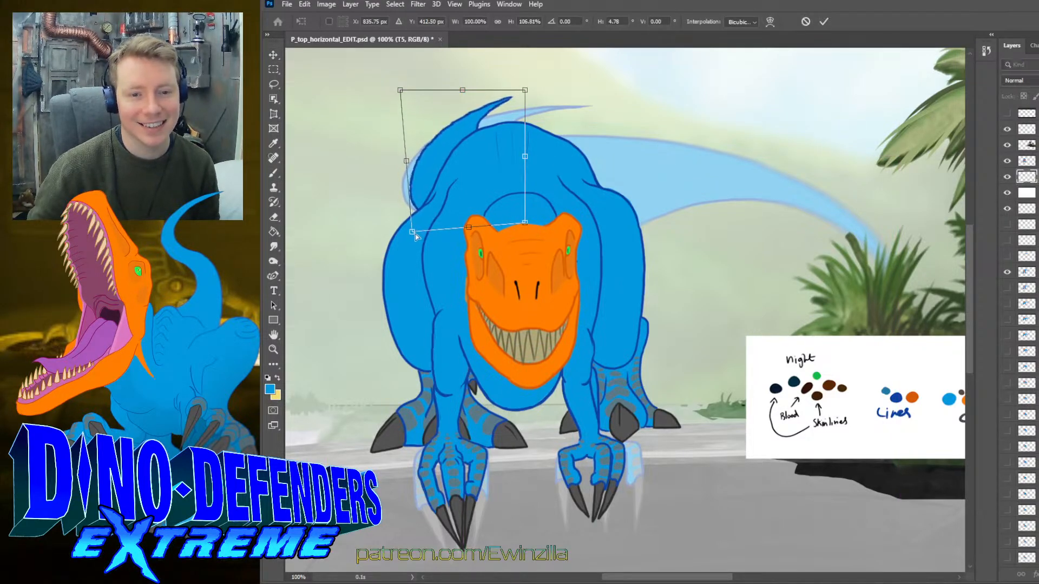
left_click(274, 84)
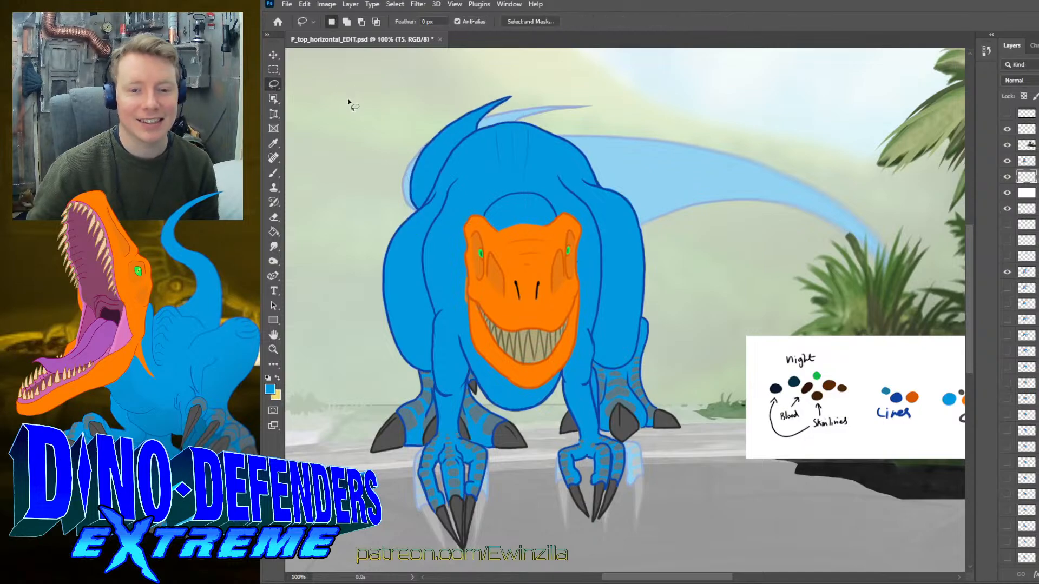
- Move the T5 layer beneath the white overlay and show the other hidden tail-swing frames below it
left_click_drag(1025, 176, 1026, 201)
left_click(1007, 224)
left_click(1008, 240)
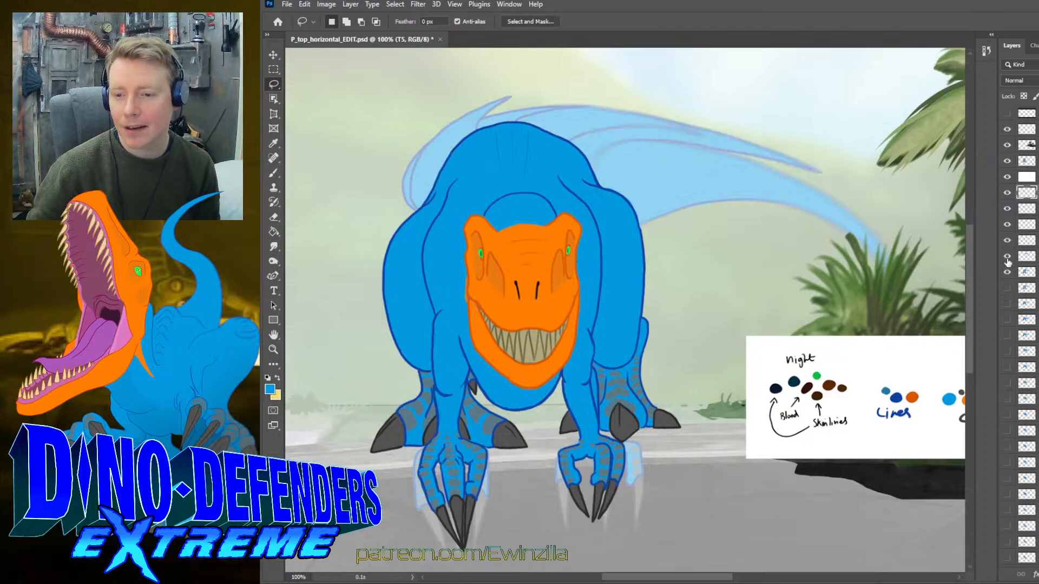
left_click(1008, 256)
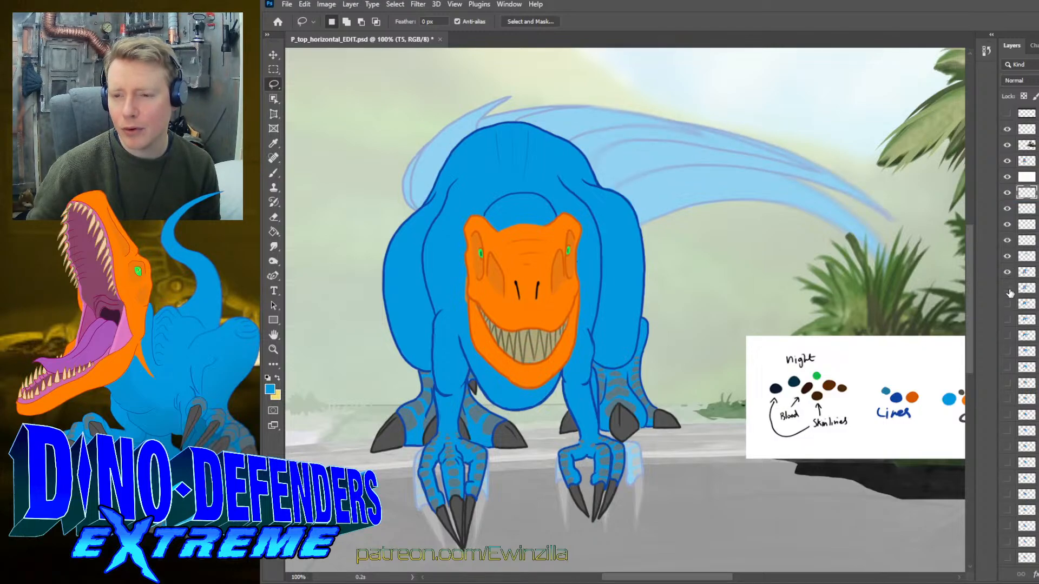
left_click(1008, 288)
left_click(1008, 303)
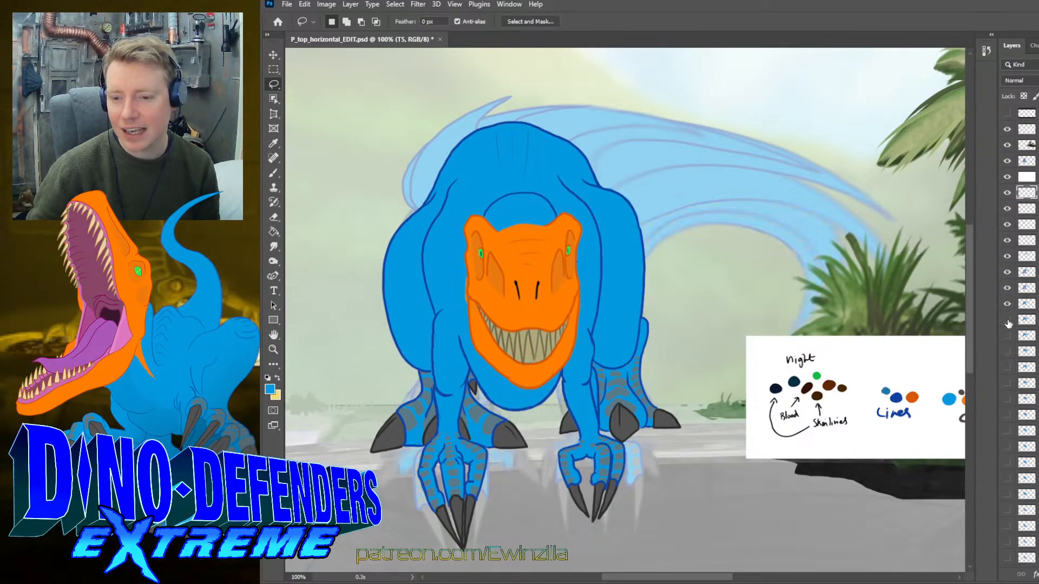
- Show all remaining hidden frame layers down to the one directly above the bg layer
left_click_drag(1007, 321, 1009, 549)
scroll(1014, 495, "down", 3)
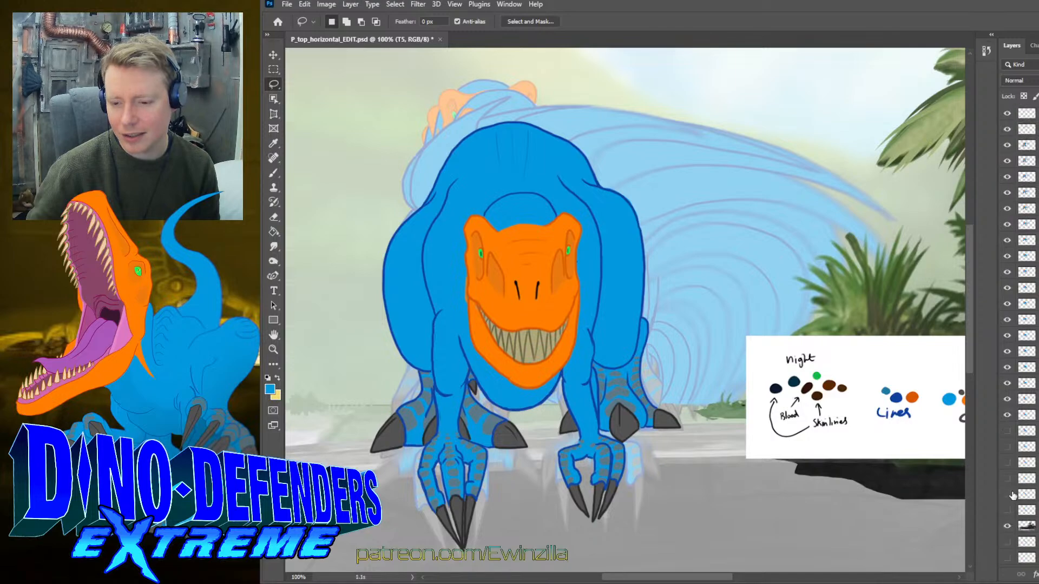
left_click_drag(1008, 419, 1008, 454)
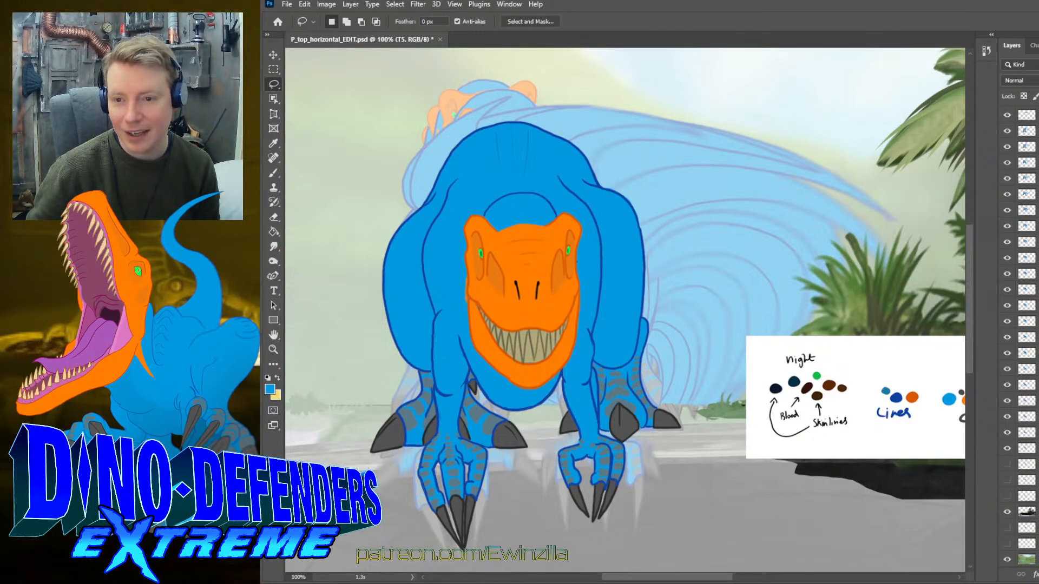
left_click(1007, 464)
left_click_drag(1009, 479, 1008, 498)
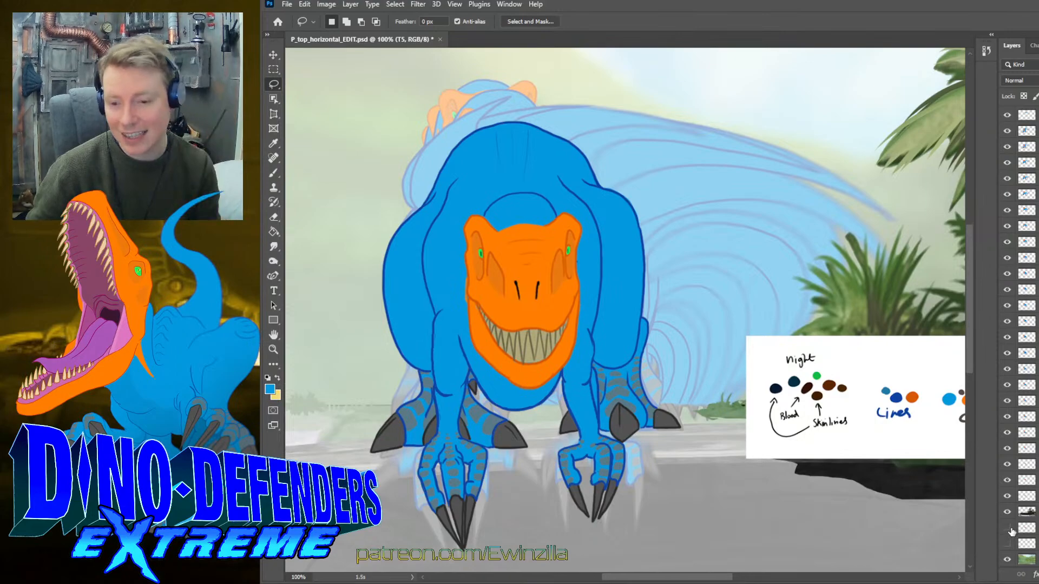
left_click_drag(1008, 528, 1008, 544)
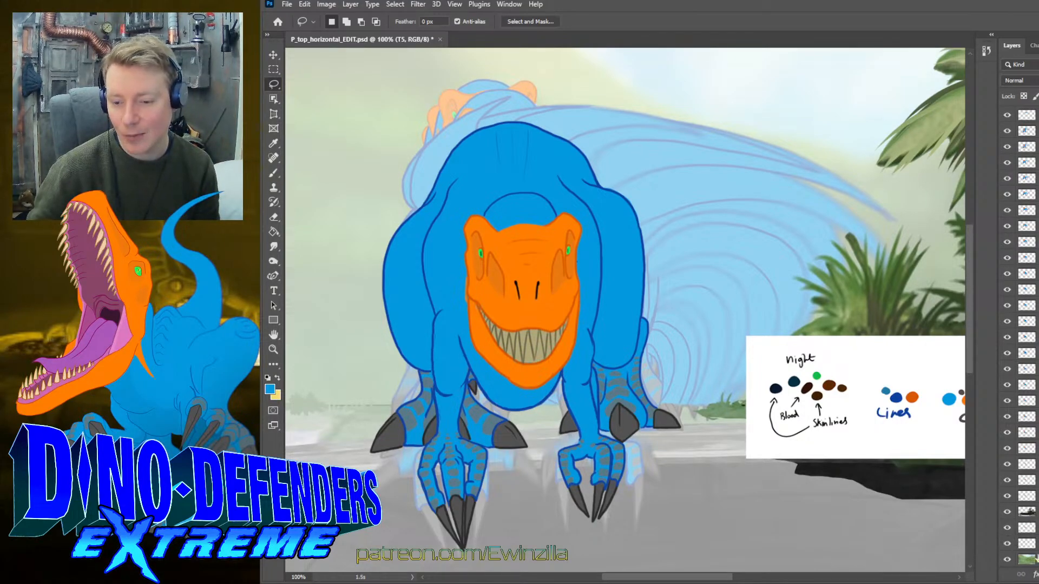
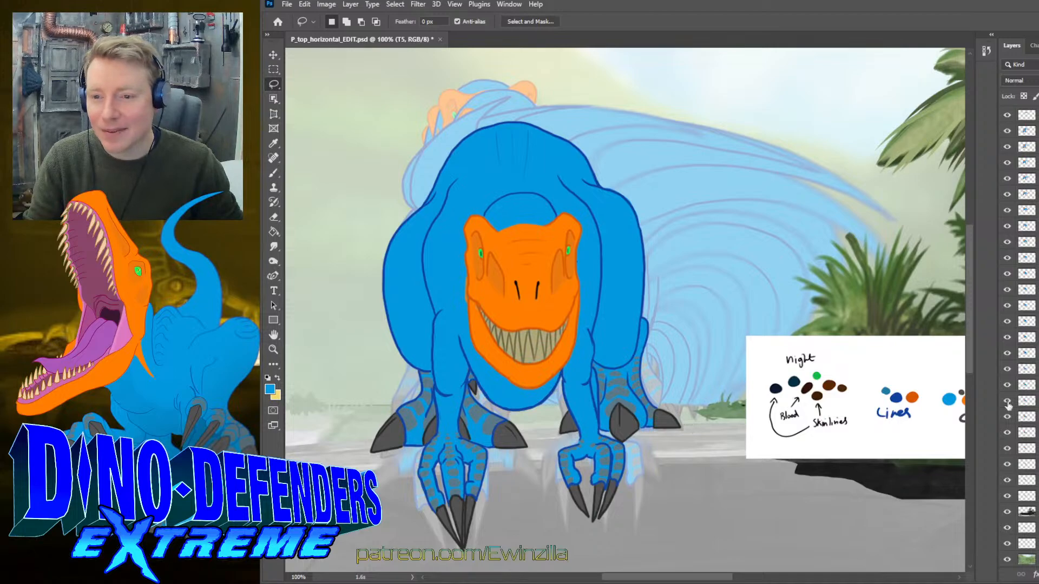
- Isolate the bg layer, fit the whole canvas in view and save it as bg.png
left_click(1027, 544)
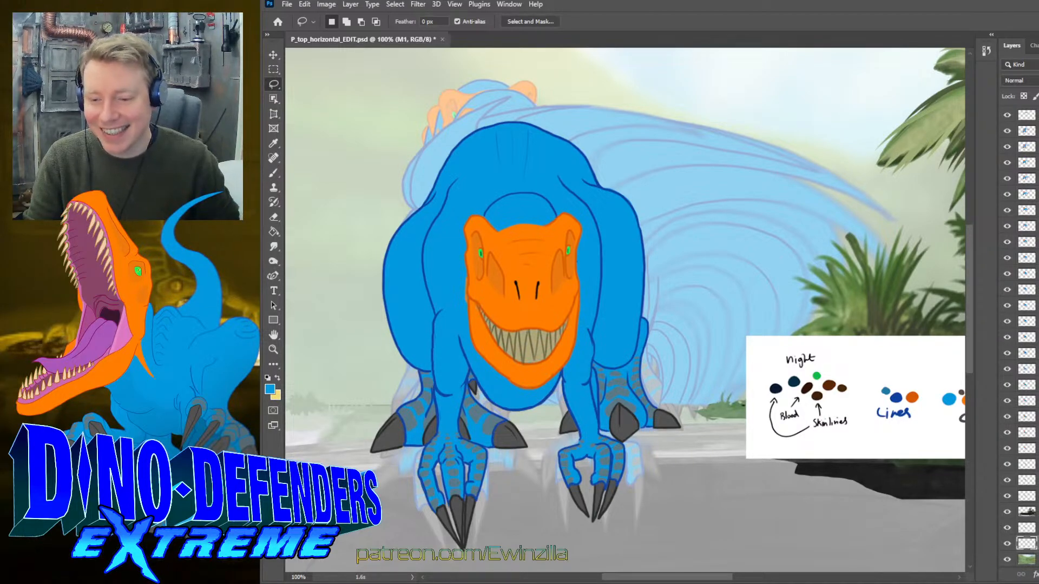
scroll(1018, 379, "down", 5)
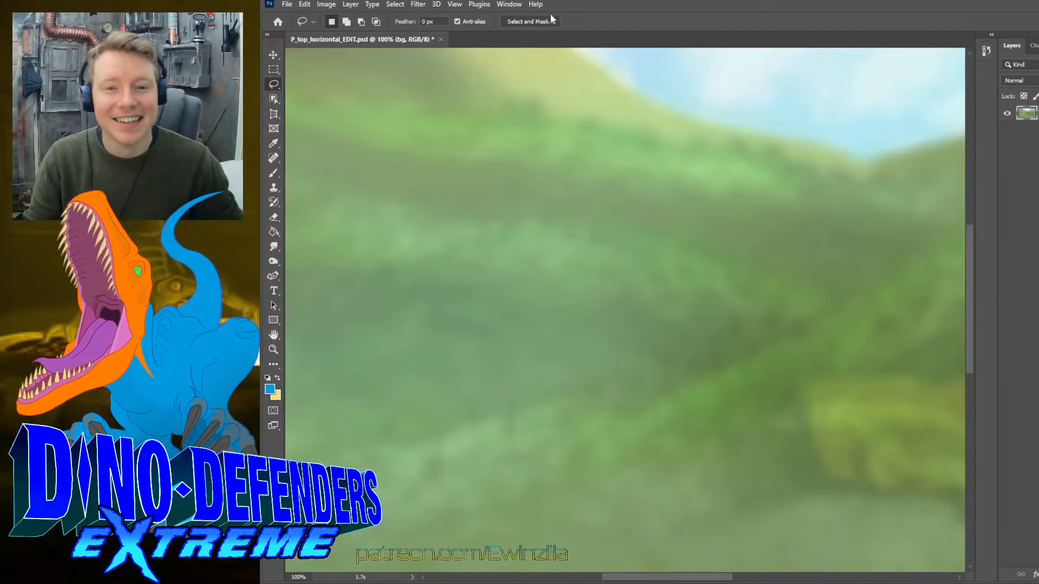
left_click(273, 349)
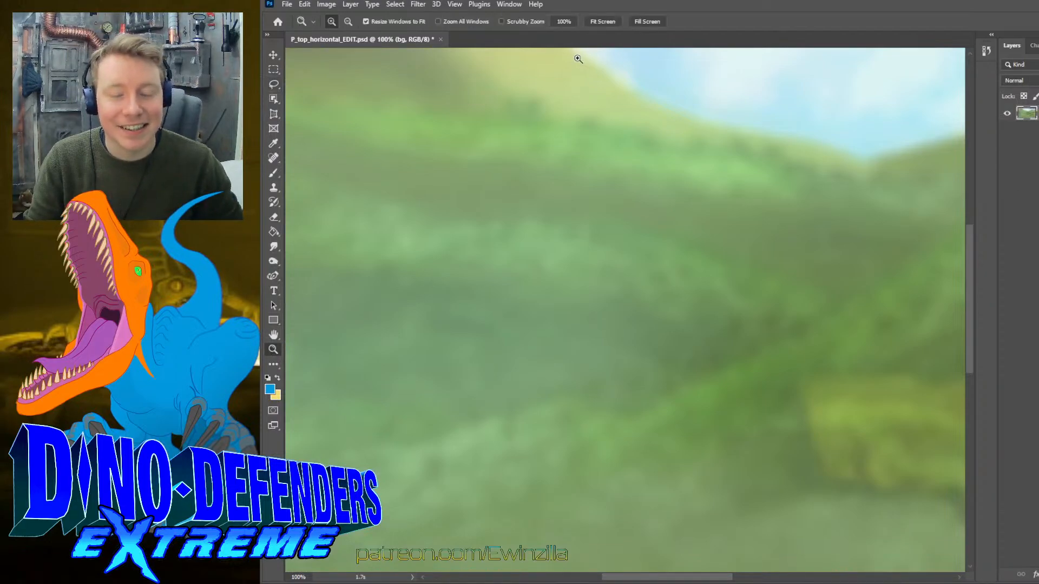
left_click(603, 21)
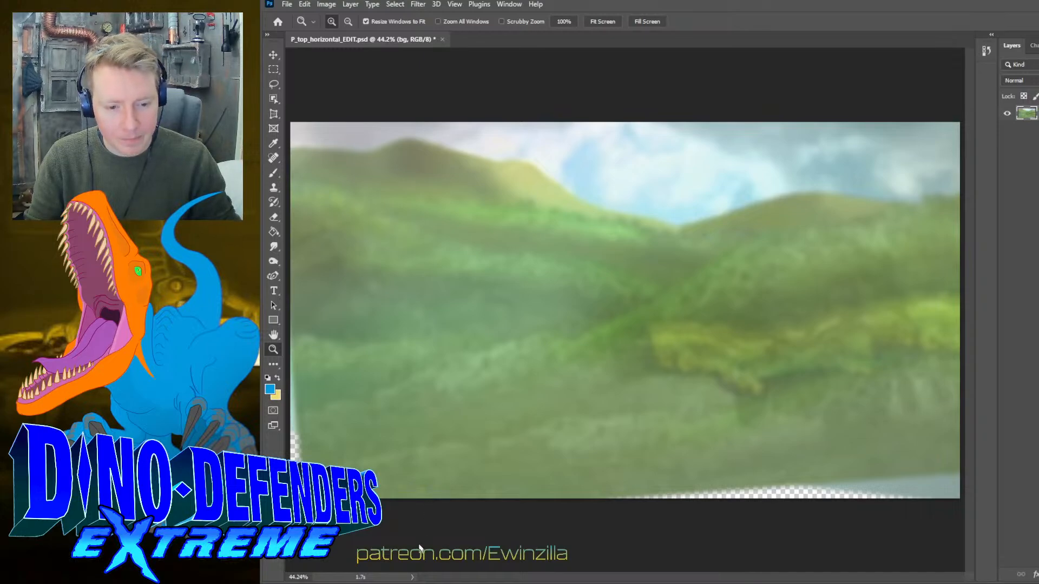
key("Return")
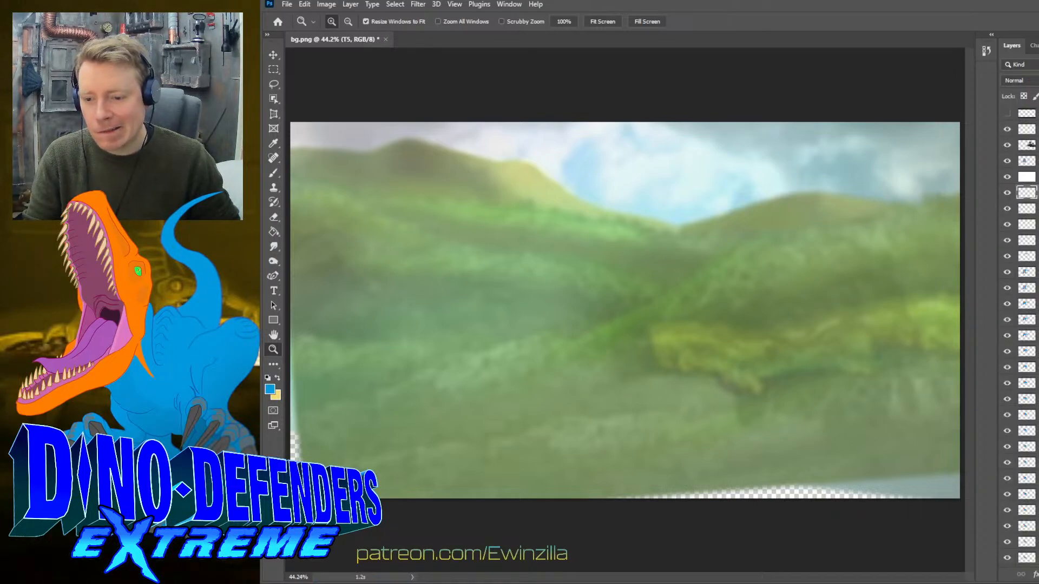
- Restore the other layers and delete the exported bg layer from the stack
key("ctrl+z")
key("alt+comma")
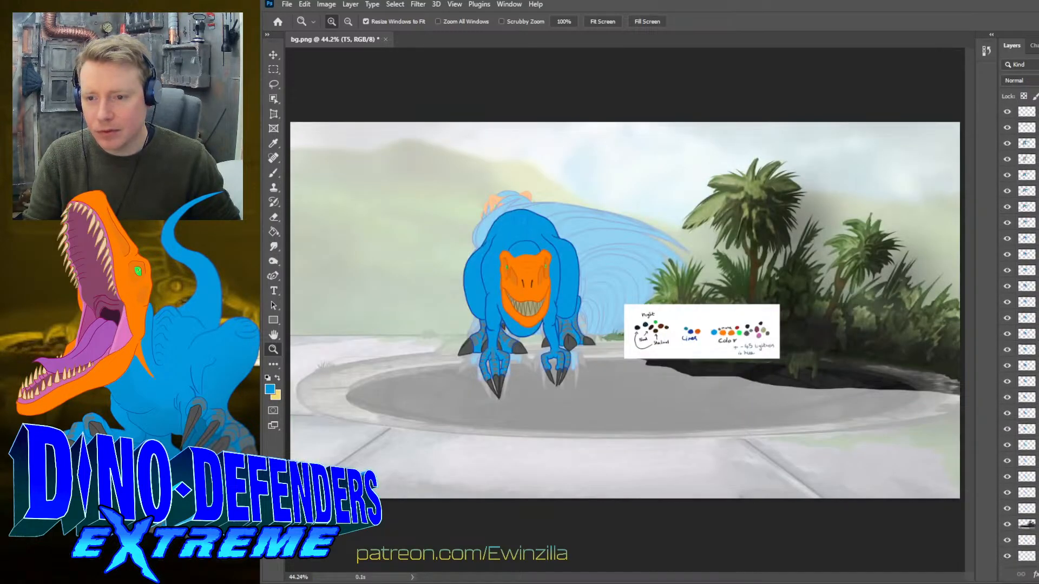
key("ctrl+comma")
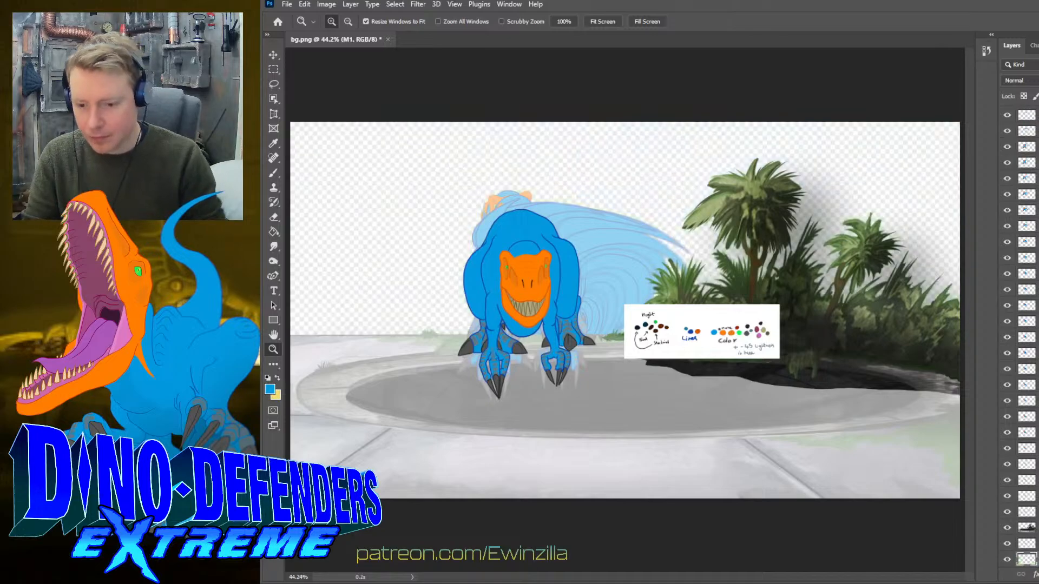
- Isolate the p layer with the palms and pit, and save it as P layer.png
key("alt+period")
left_click(1007, 129, "alt")
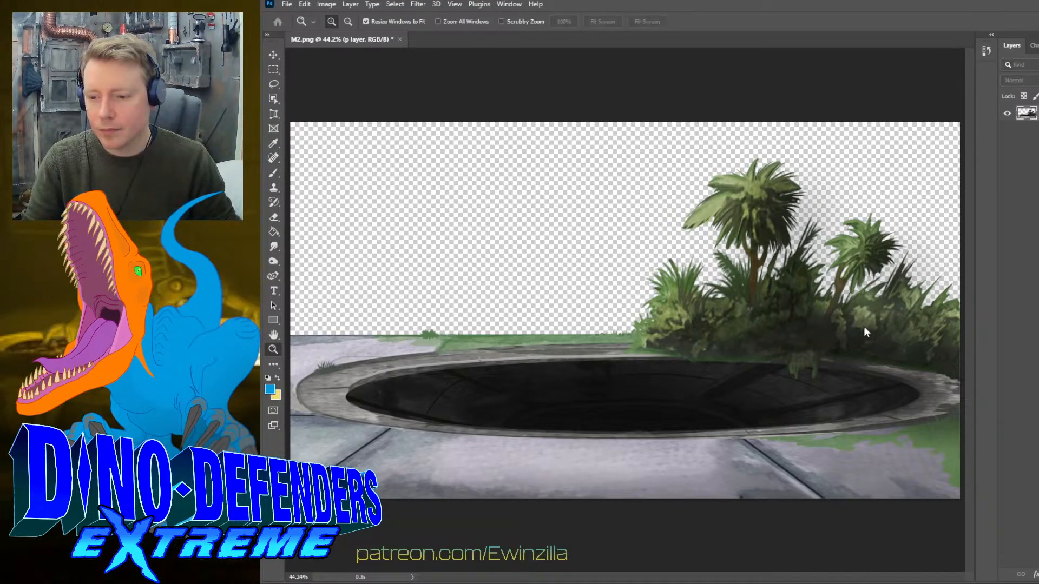
key("Return")
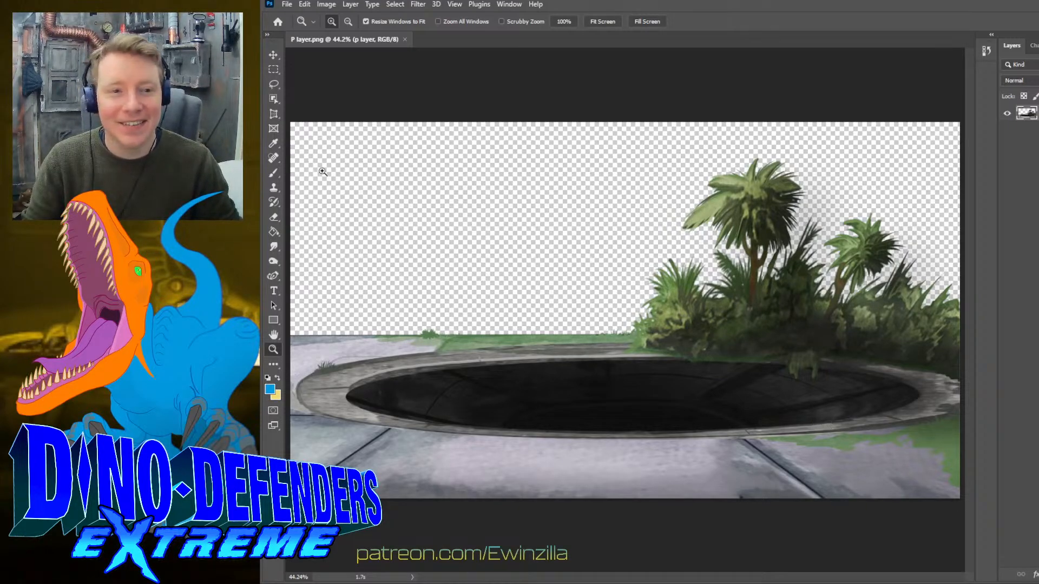
- Bring back the full layer stack and remove the exported p layer
key("ctrl+z")
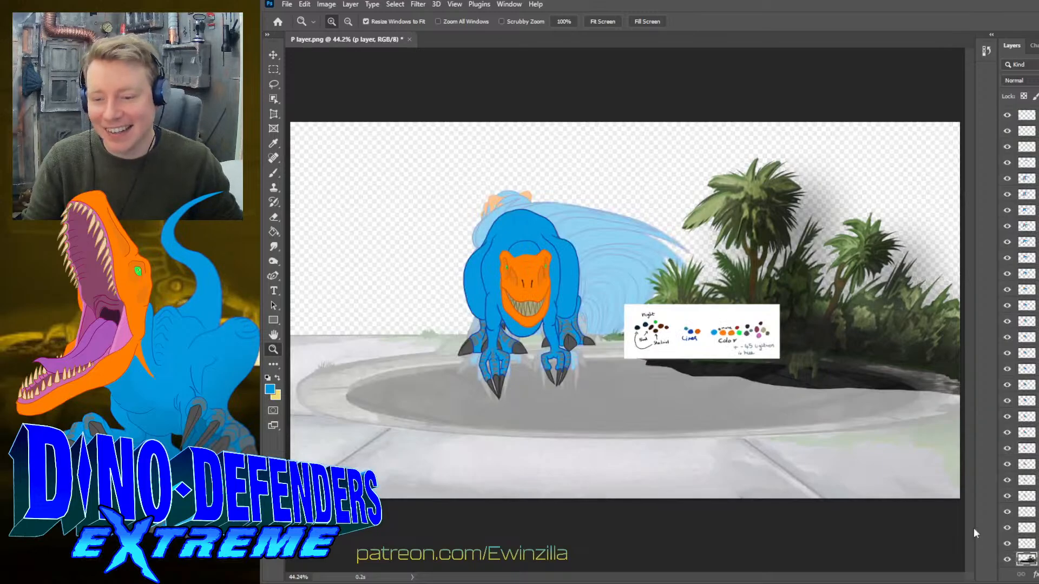
key("ctrl+z")
key("ctrl+z")
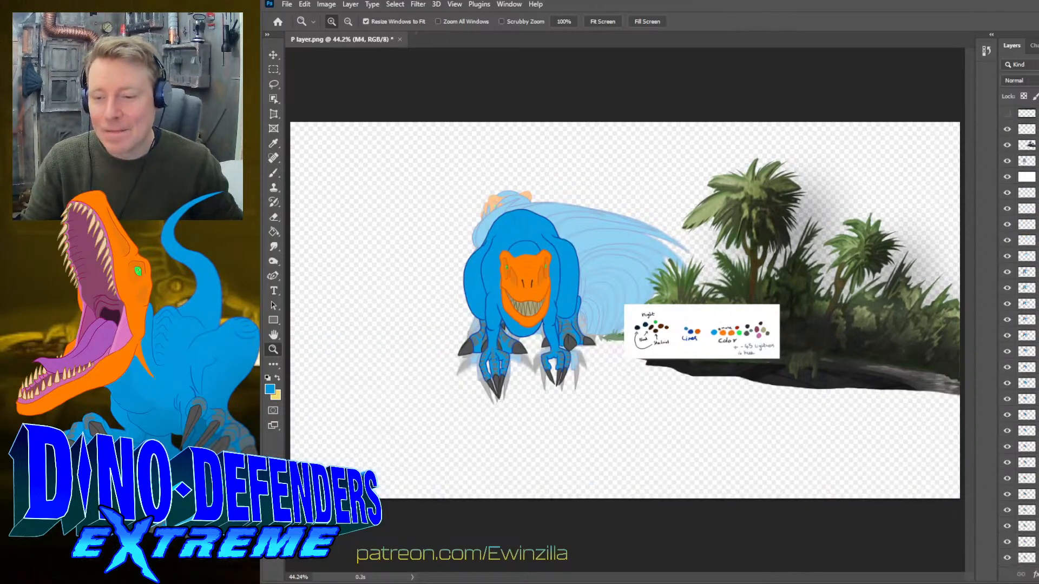
- Isolate the M3 frame layer and save it as its own PNG
key("ctrl+z")
key("ctrl+z")
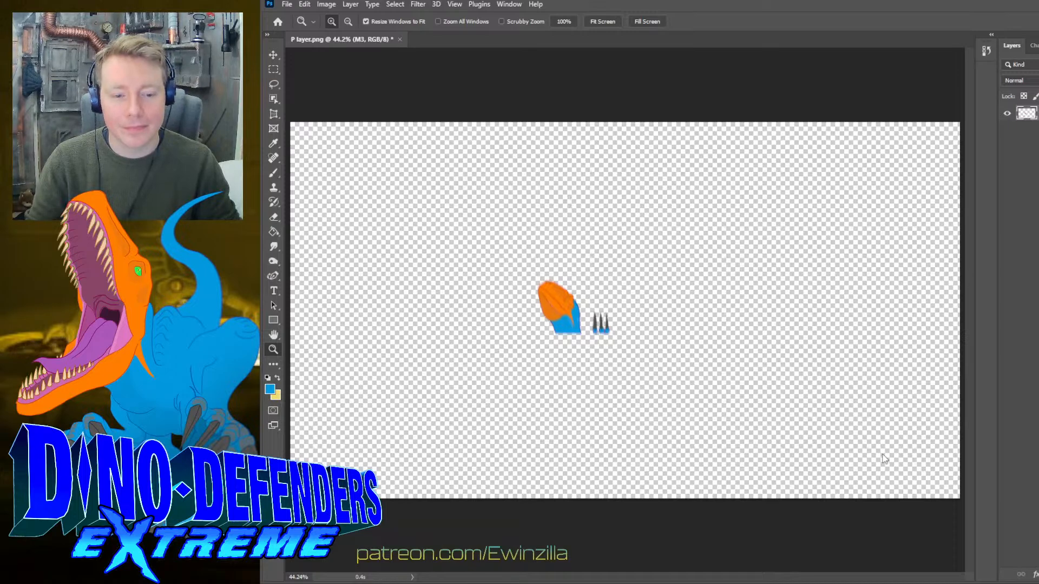
key("ctrl+shift+s")
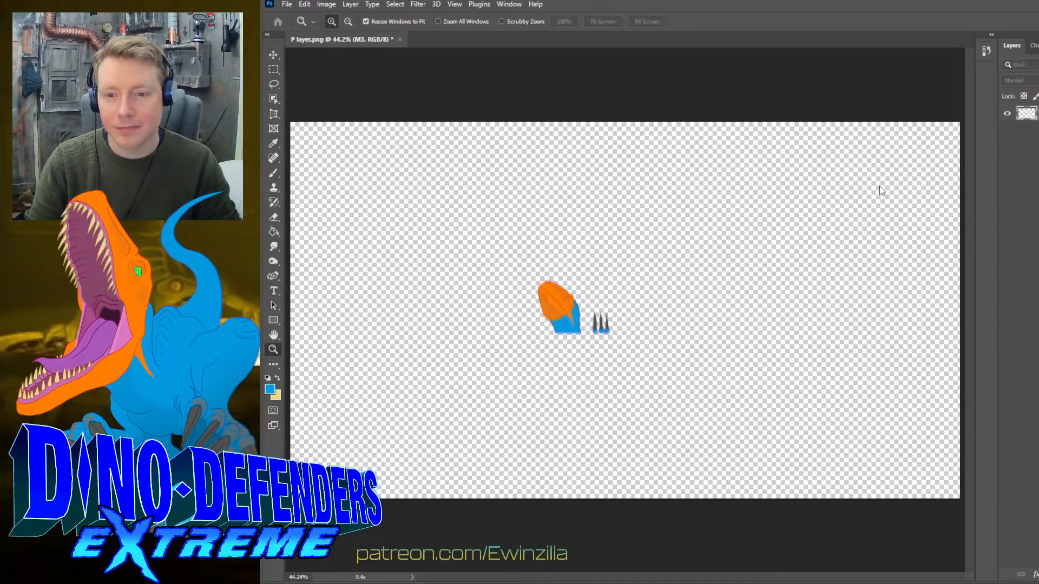
key("Return")
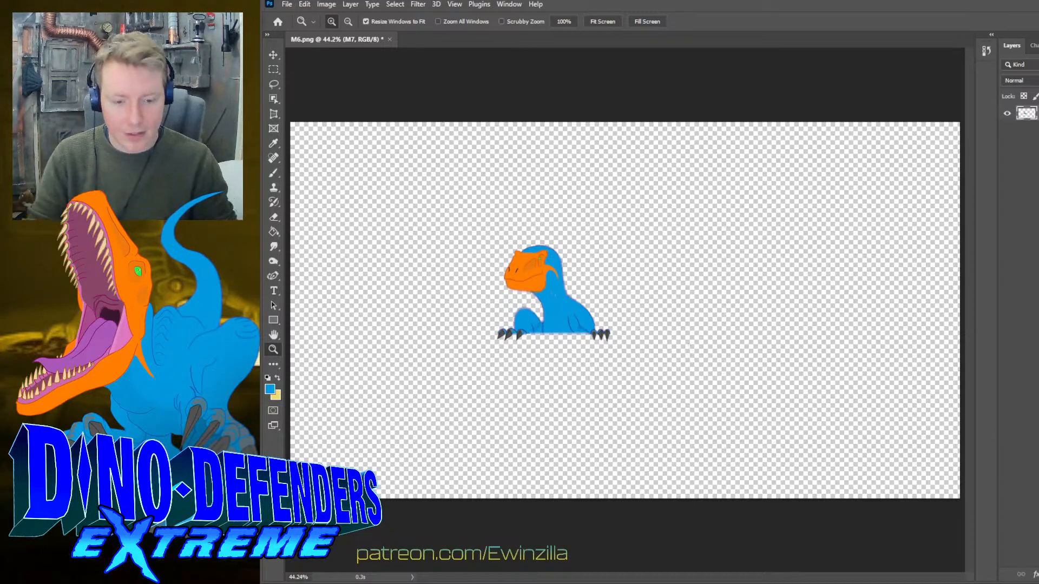
- Save the isolated M7 and M8 frames as M7.png and M8.png
key("Return")
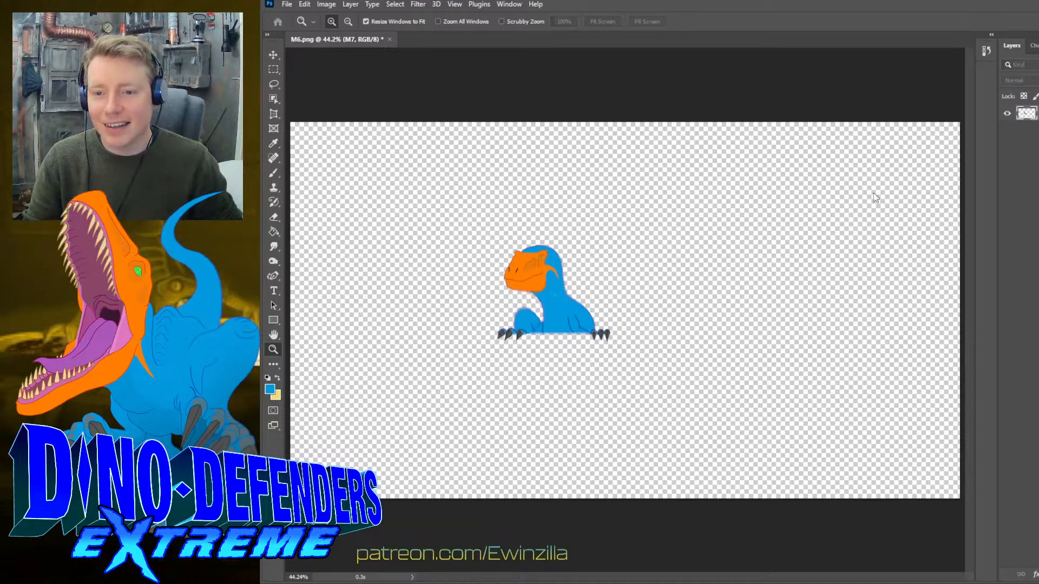
key("ctrl+z")
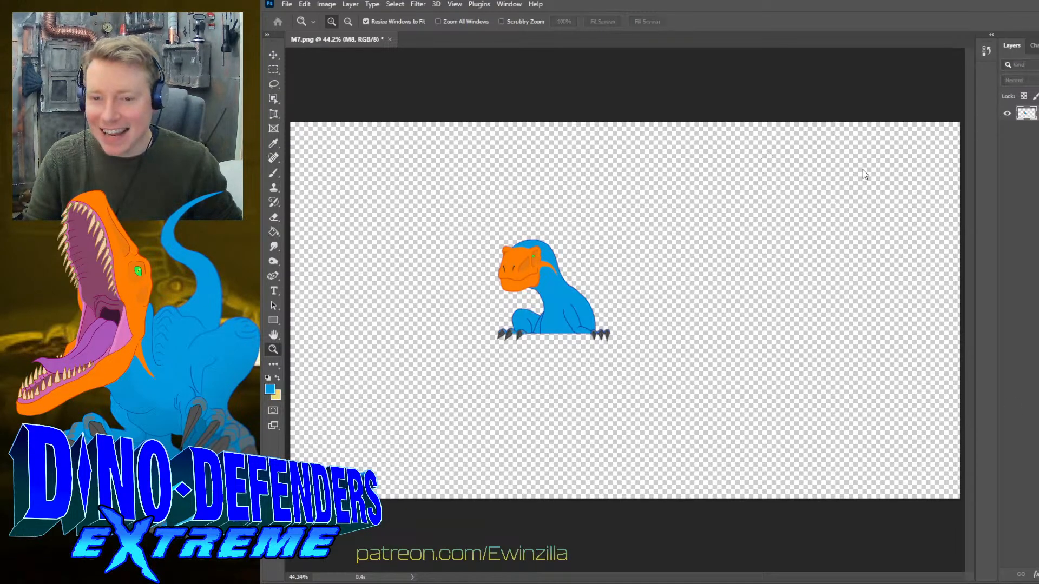
key("ctrl+shift+s")
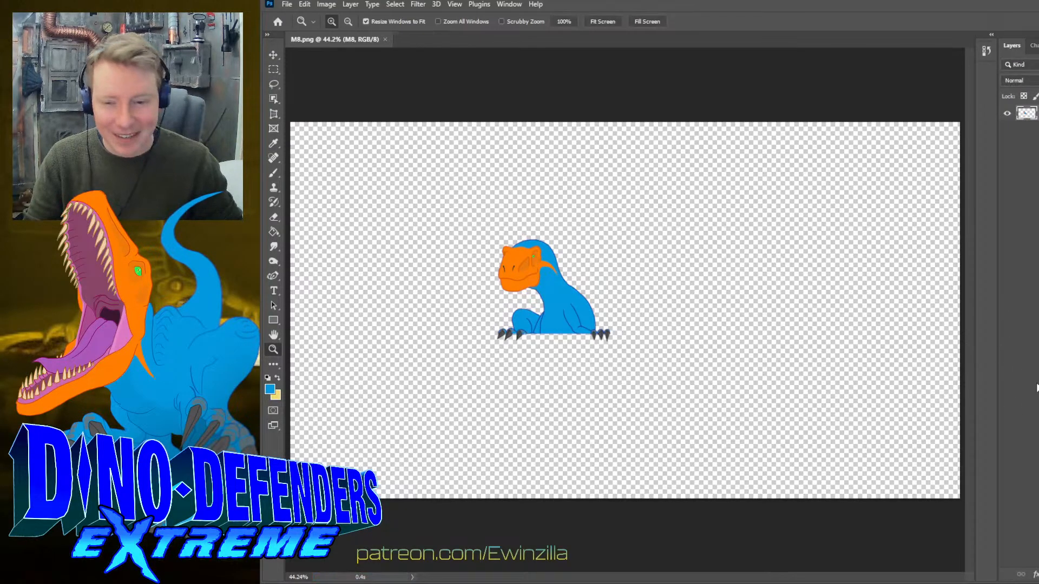
- Isolate the M9 frame, save it as M9.png and restore the remaining layers
key("ctrl+z")
key("ctrl+z")
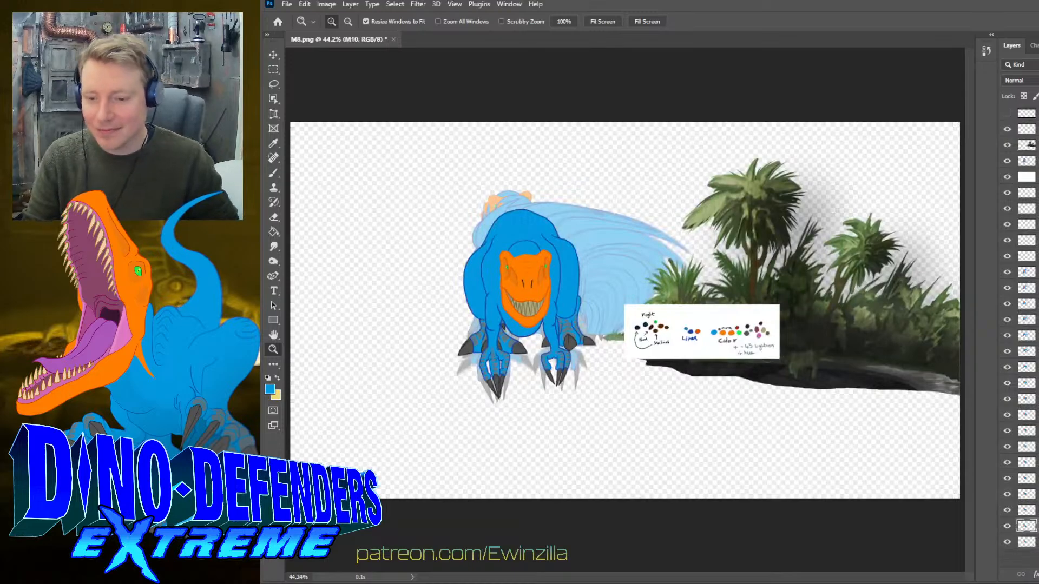
key("ctrl+z")
key("ctrl+z")
key("ctrl+z")
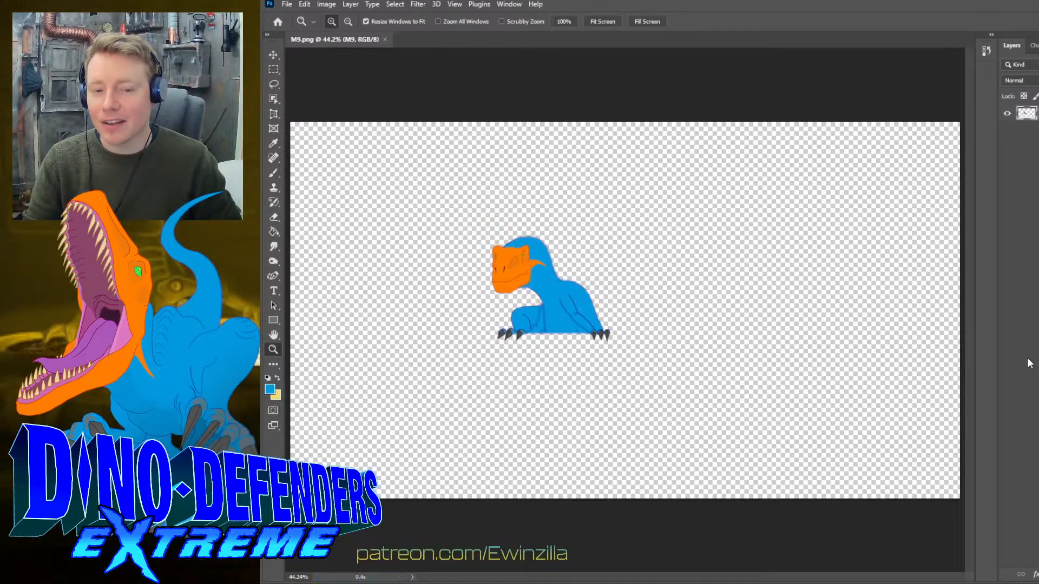
key("ctrl+z")
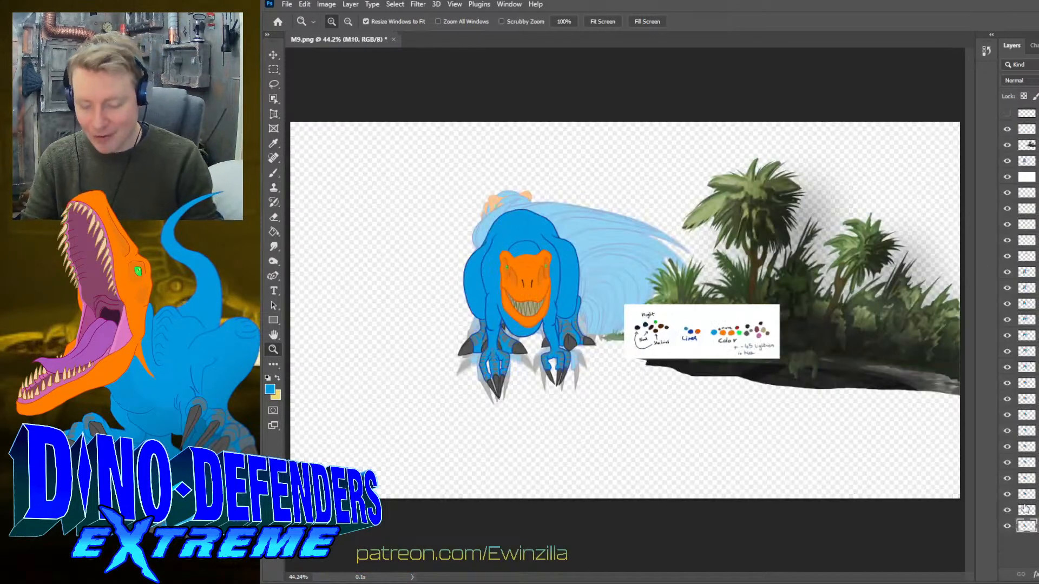
- Isolate the M10 frame, save it as M10.png, then restore the other layers and remove M10
left_click(1027, 511)
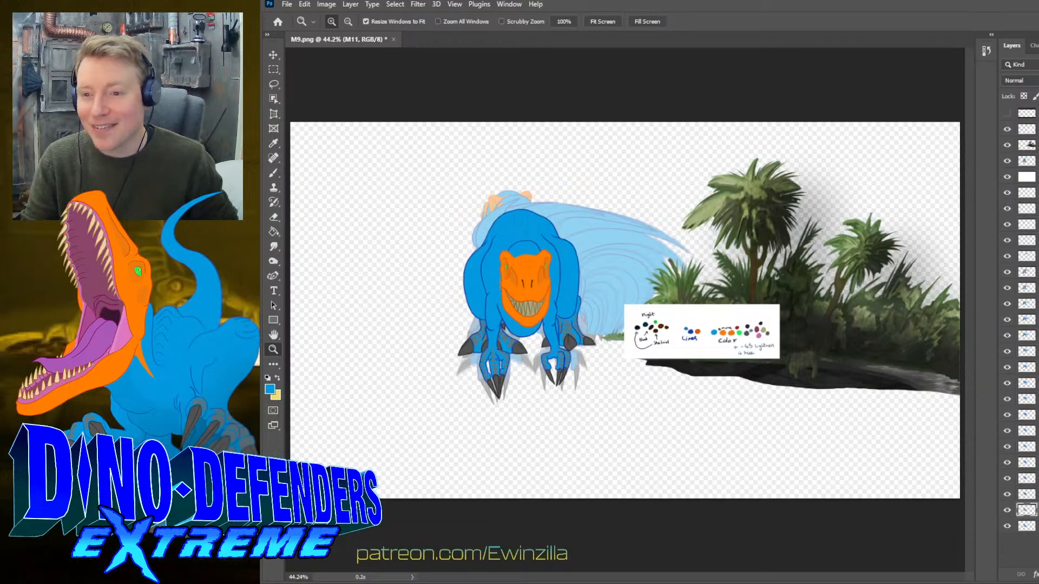
key("ctrl+shift+z")
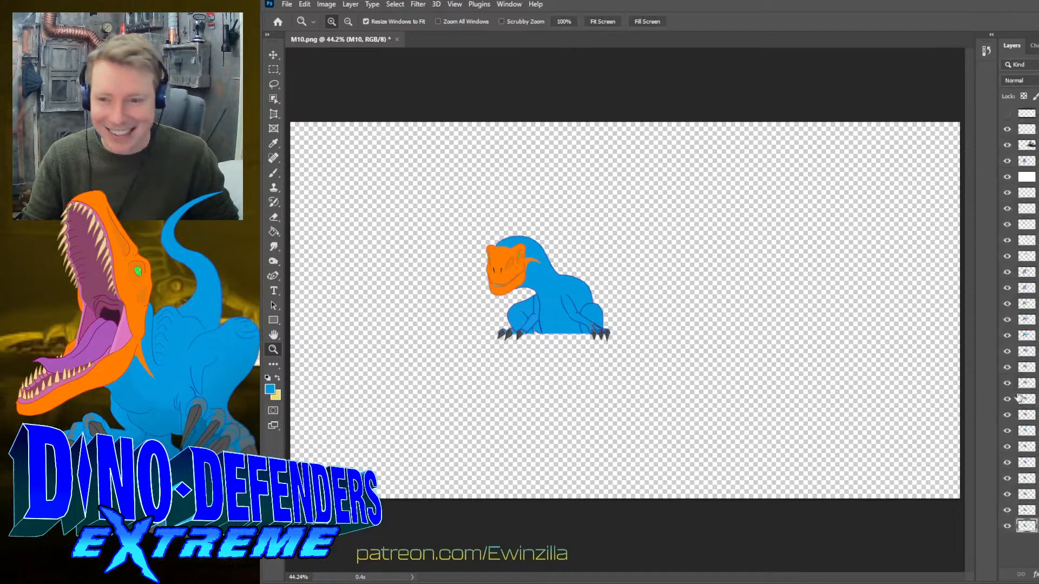
key("ctrl+z")
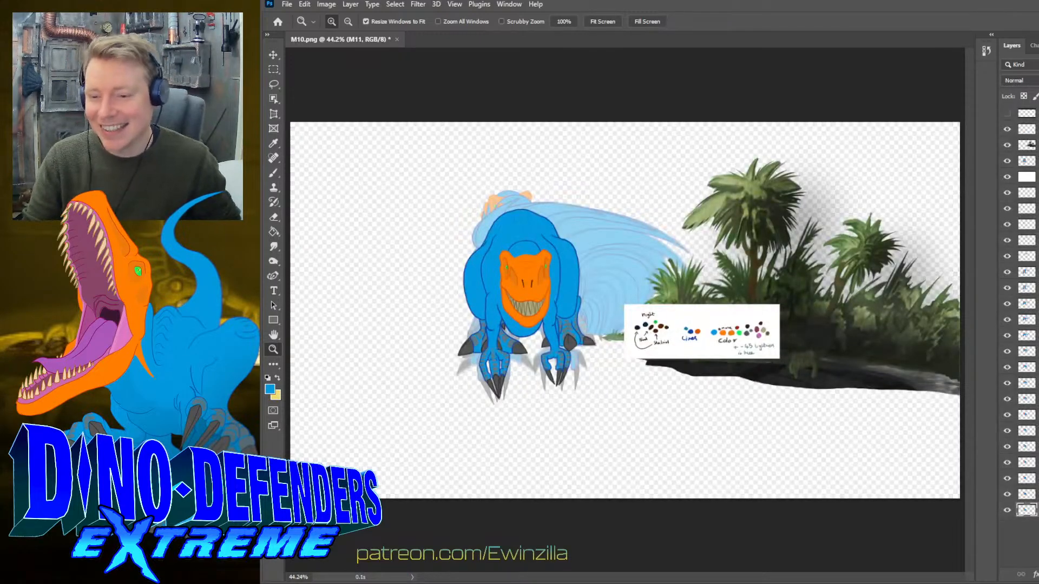
- Save the isolated M11 and M12 frames as M11.png and M12.png, leaving the remaining layers restored
left_click(1026, 494)
key("ctrl+z")
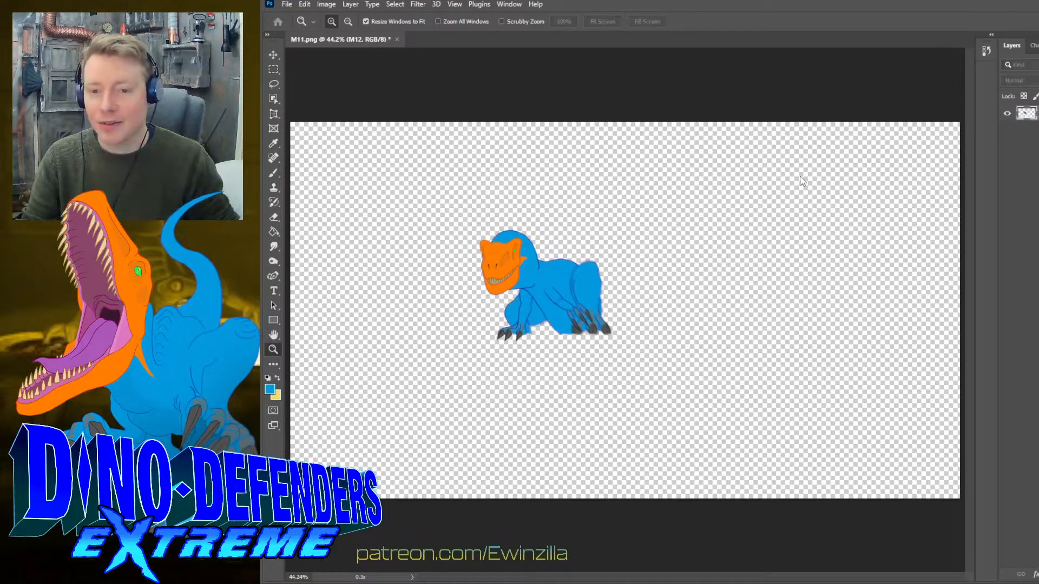
key("Return")
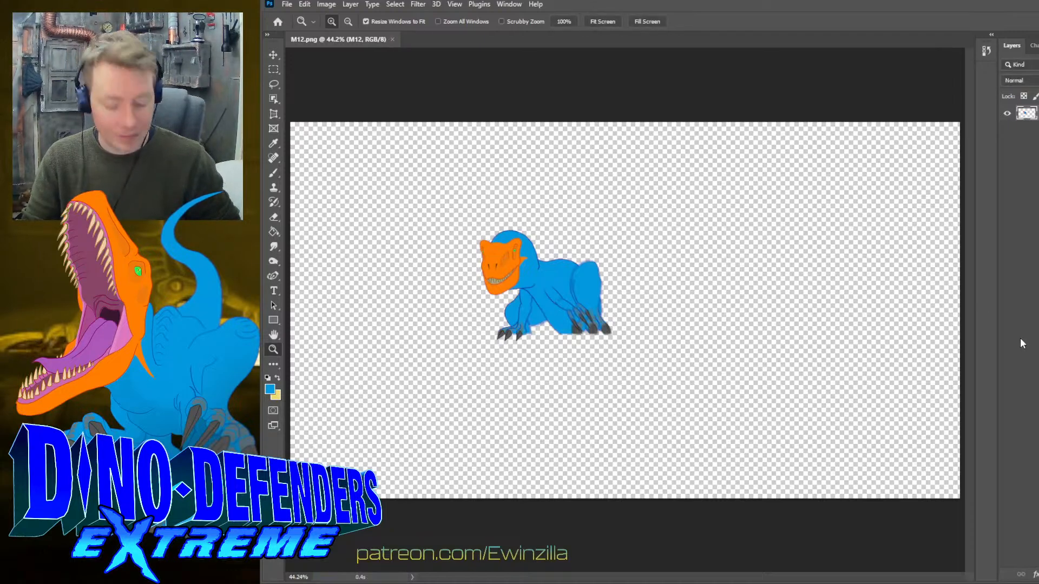
key("ctrl+z")
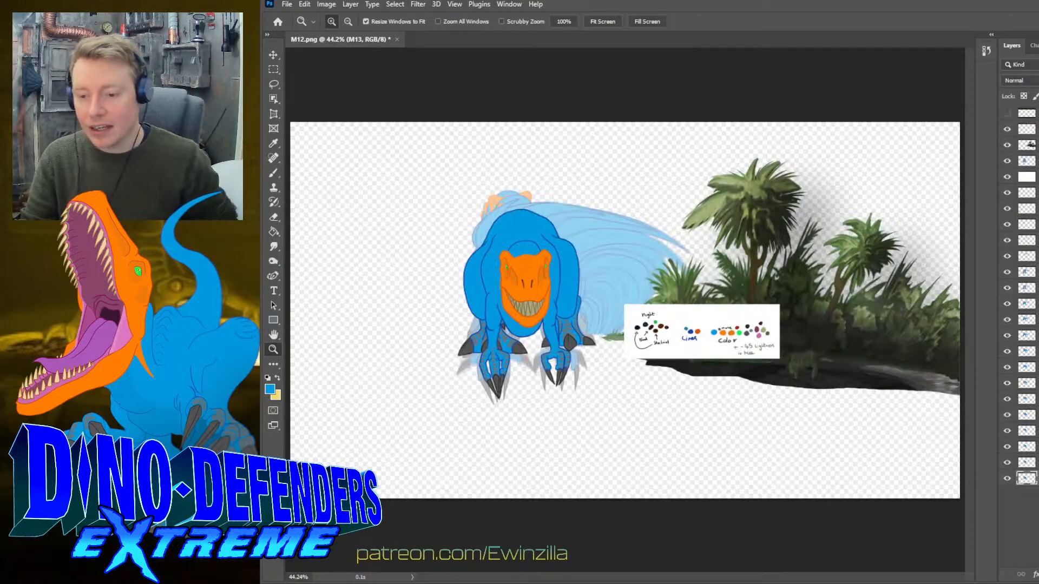
- Isolate the M13 frame, save it as M13.png, then restore the layer stack without M13
left_click(1027, 463)
key("ctrl+z")
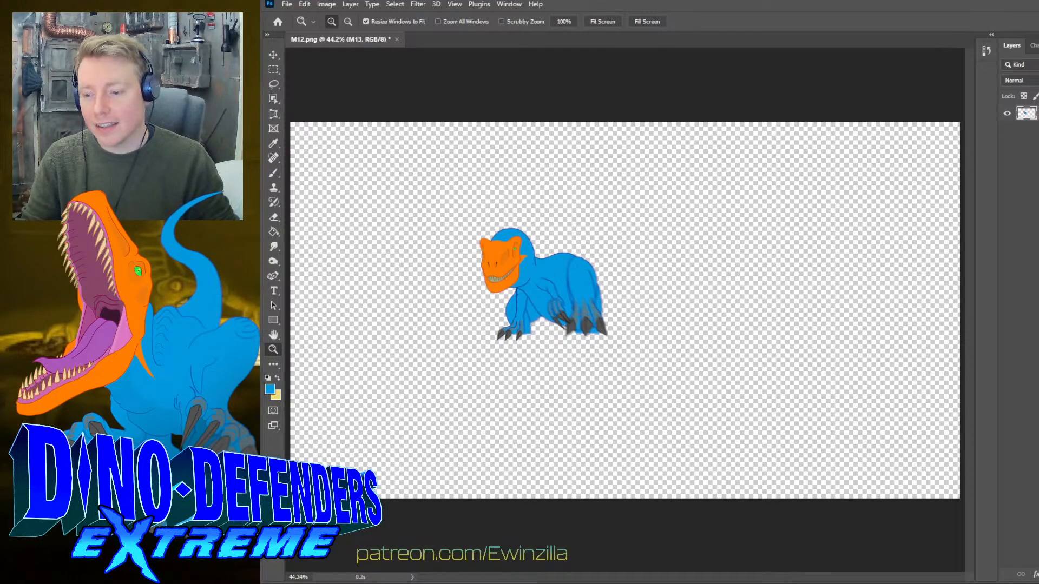
key("ctrl+shift+s")
key("Return")
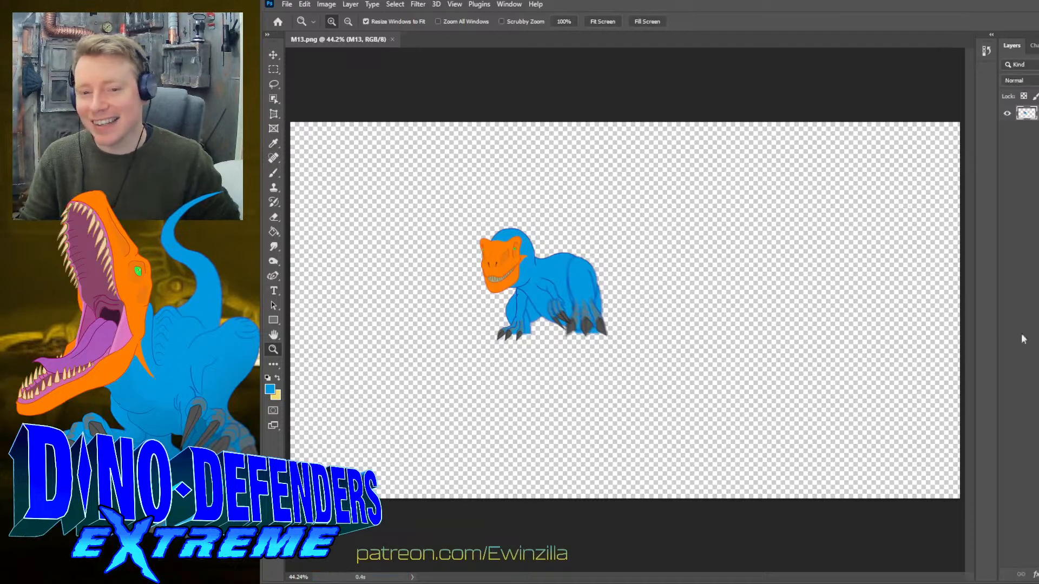
key("ctrl+z")
key("alt+bracketright")
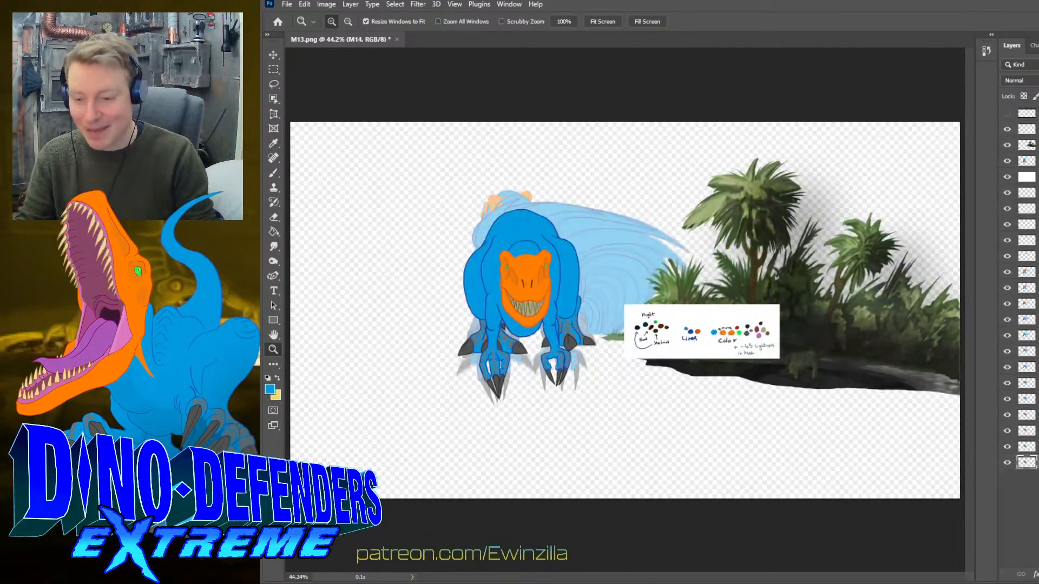
- Isolate the M14 frame, save it as M14.png, then bring back the other layers and delete M14
key("alt+bracketright")
key("ctrl+z")
key("ctrl+z")
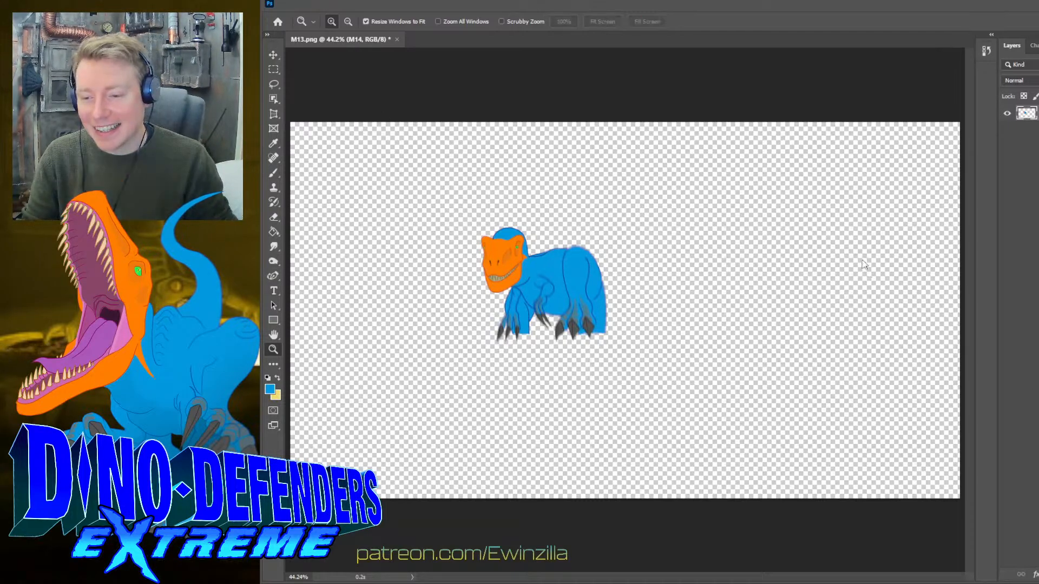
key("ctrl+shift+s")
key("ctrl+z")
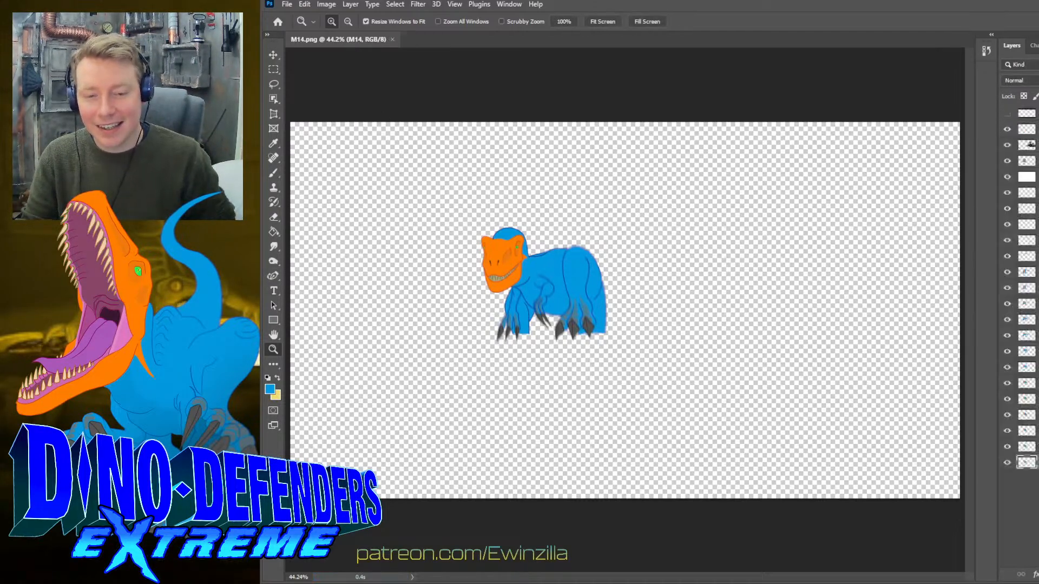
key("Delete")
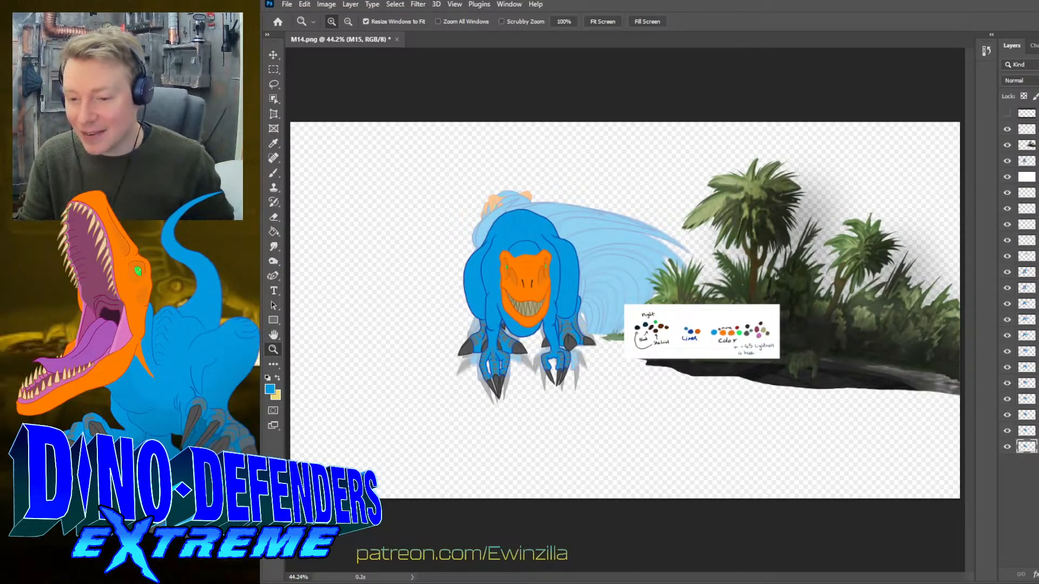
- Isolate and save the M15 frame as M15.png, then restore the layer stack and remove M15
left_click(1026, 430)
key("ctrl+shift+z")
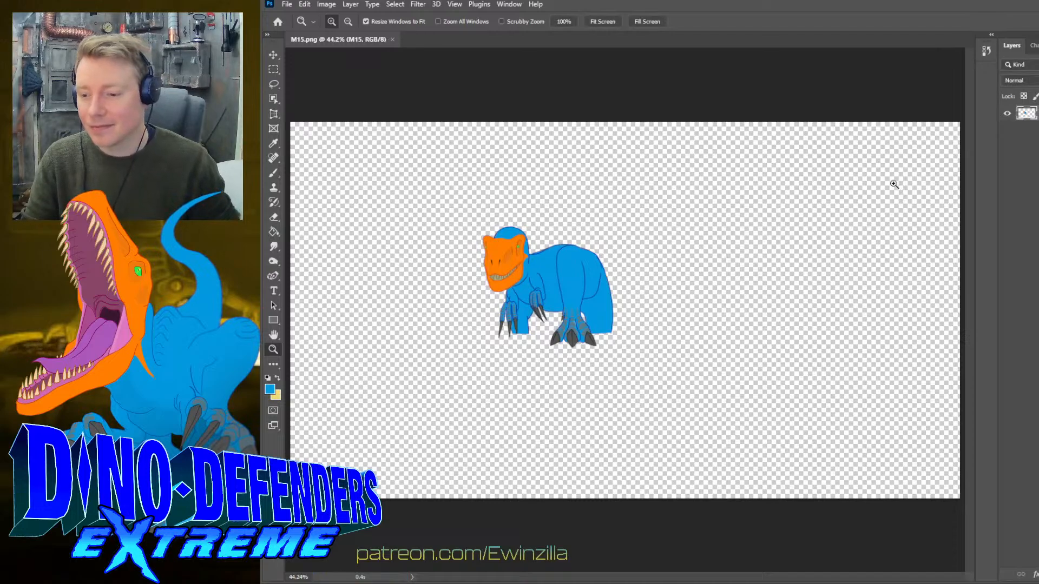
key("ctrl+z")
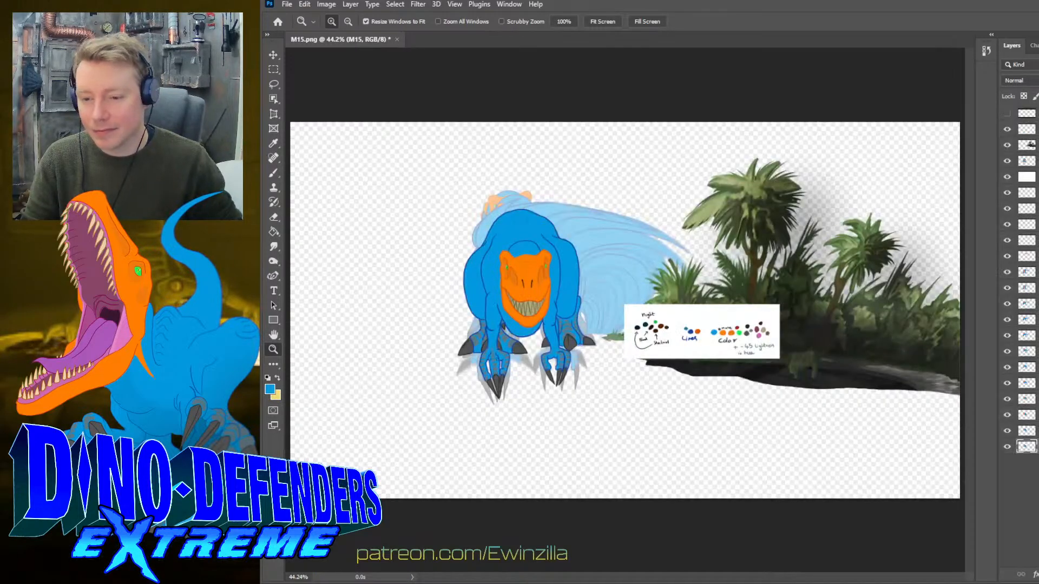
key("ctrl+z")
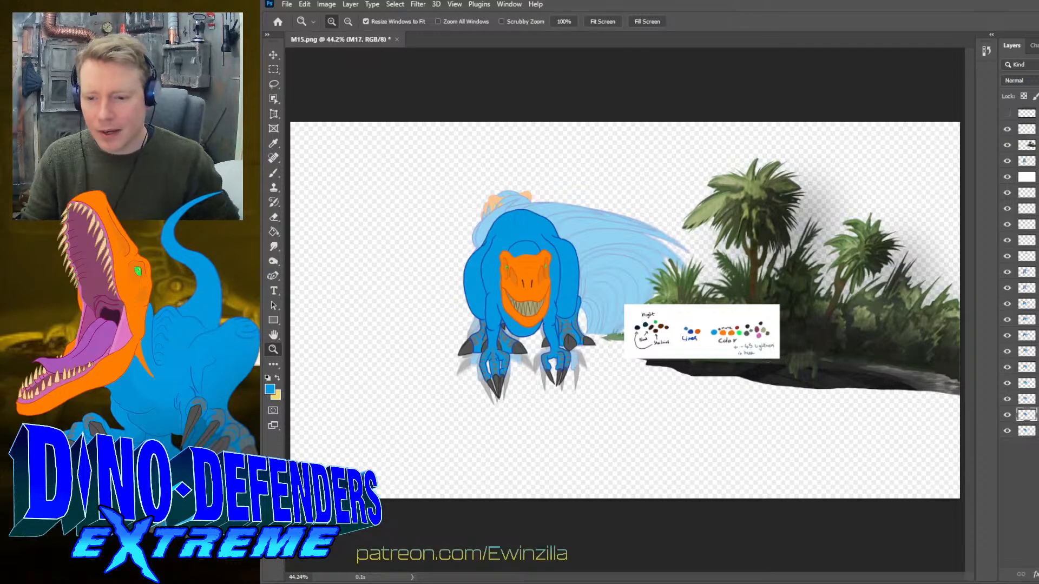
- Save the isolated M16 frame as M16.png, then restore the layers and remove M16
key("ctrl+z")
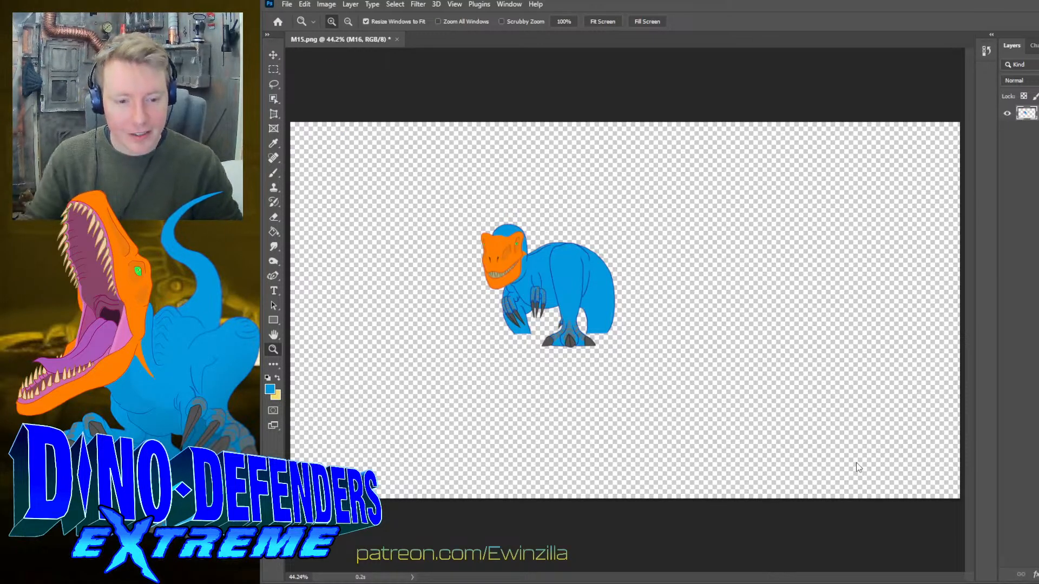
key("F12")
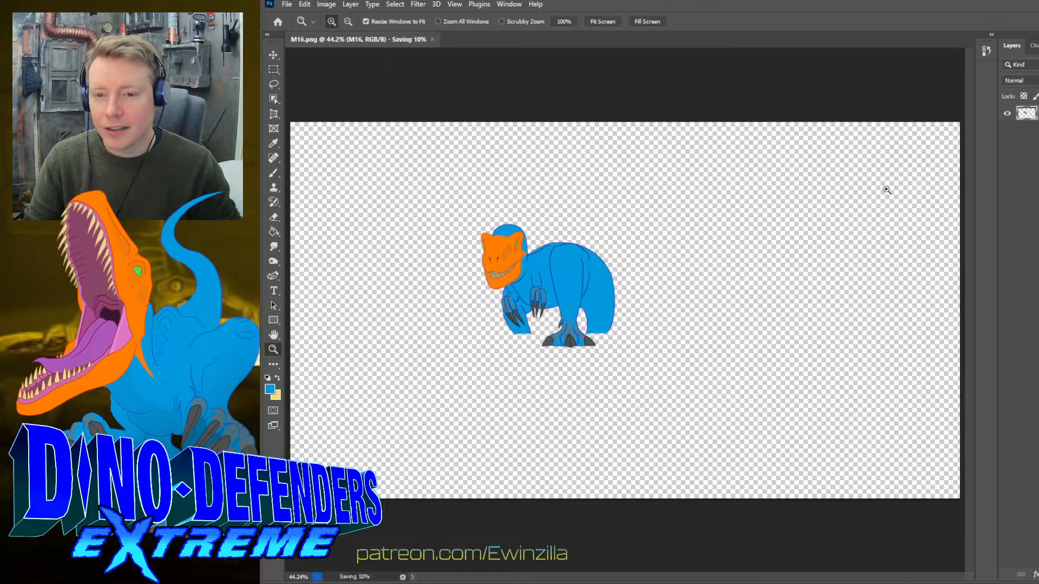
key("F12")
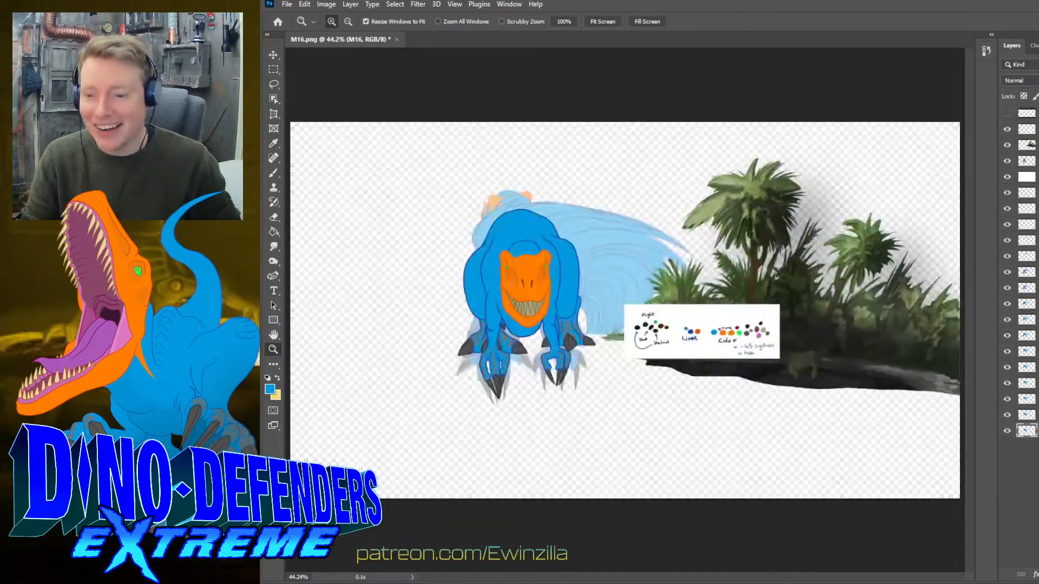
key("alt+bracketright")
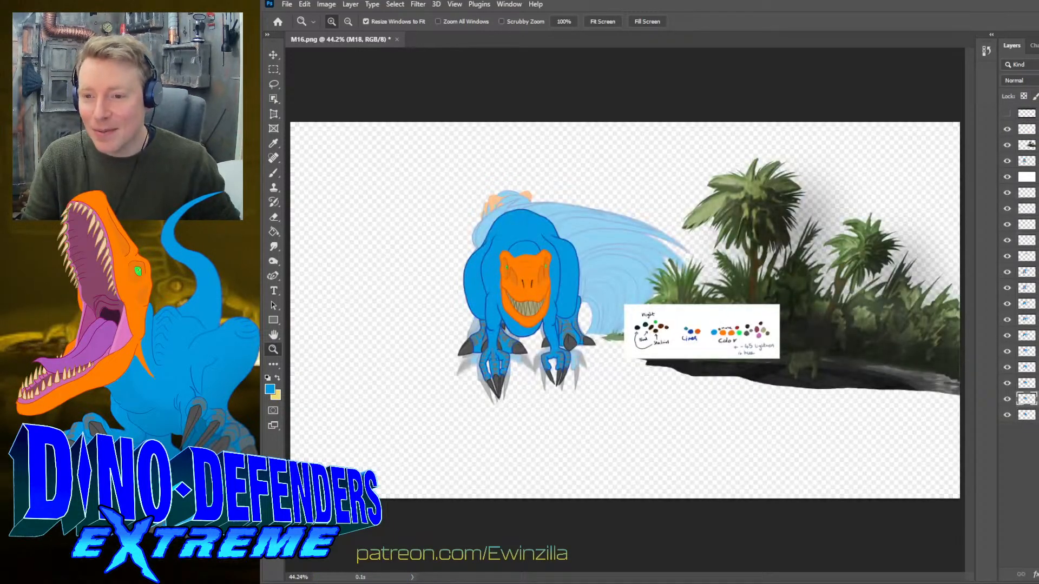
- Isolate the M17 frame, save it as M17.png, then restore the layers and delete M17
key("F12")
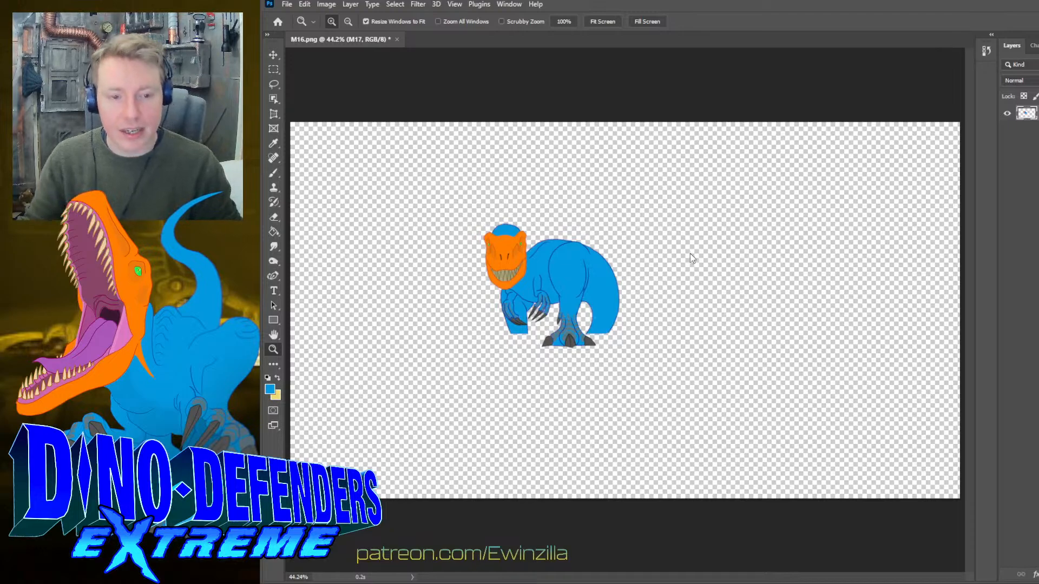
key("F12")
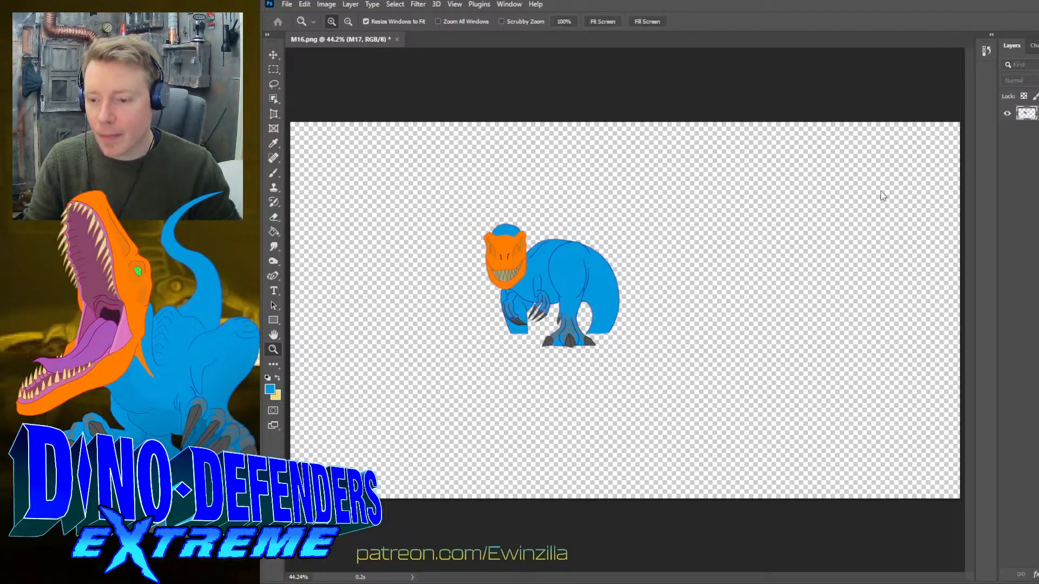
left_click(1016, 358)
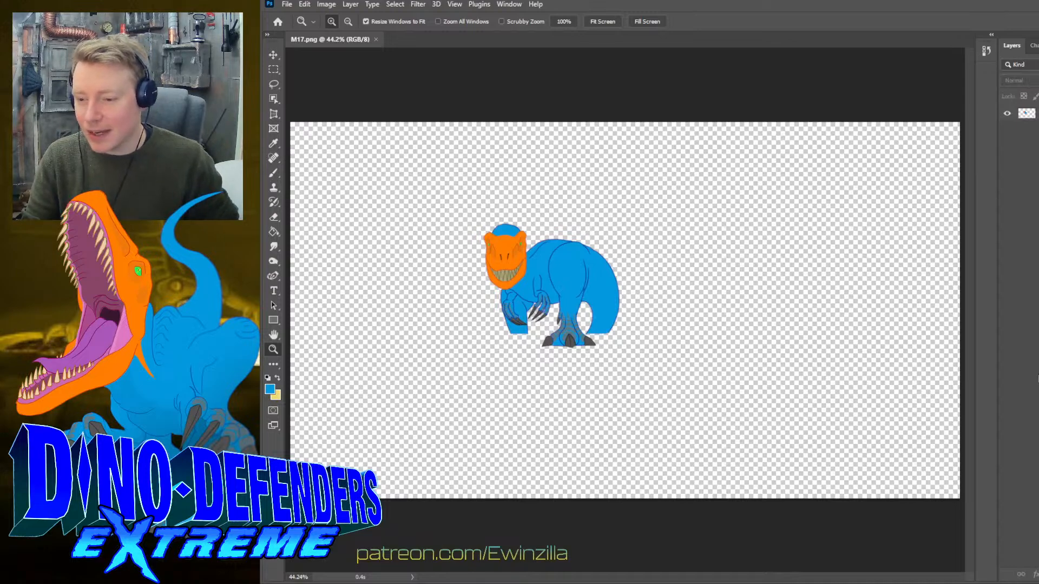
key("ctrl+z")
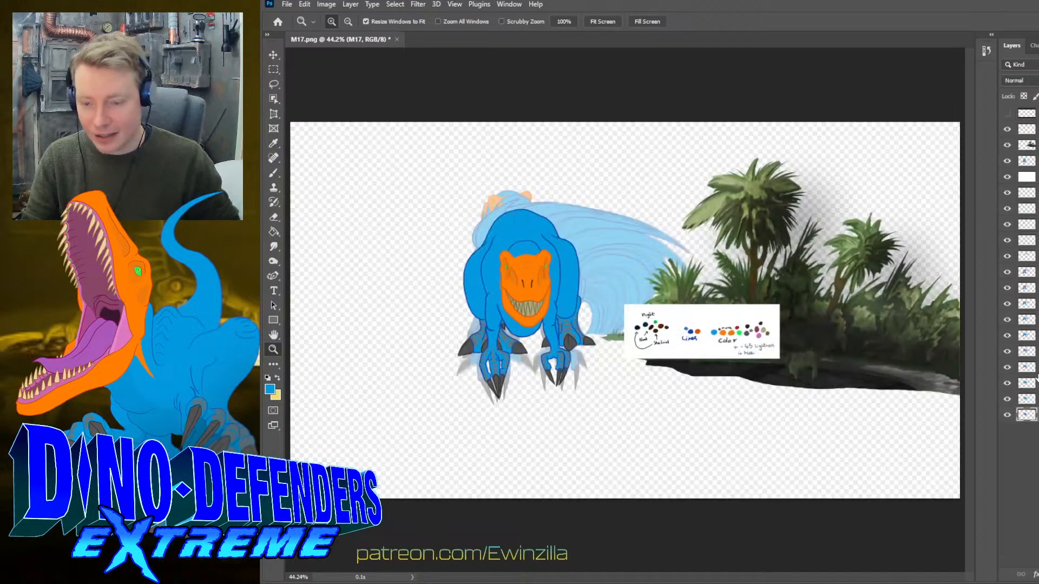
key("ctrl+z")
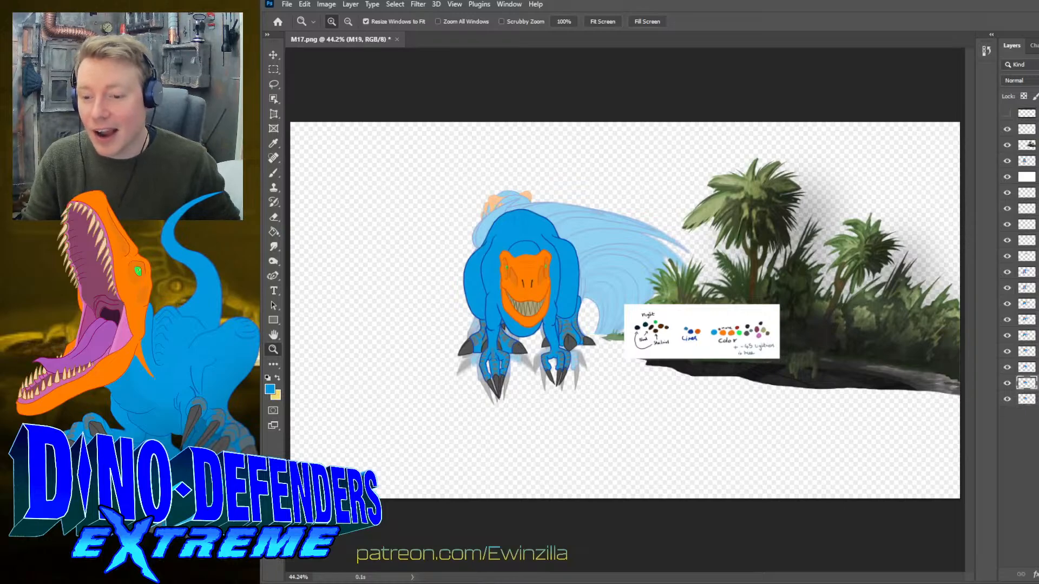
- Save the M18 frame alone as M18.png, then restore the layers and delete M18
key("ctrl+z")
key("ctrl+z")
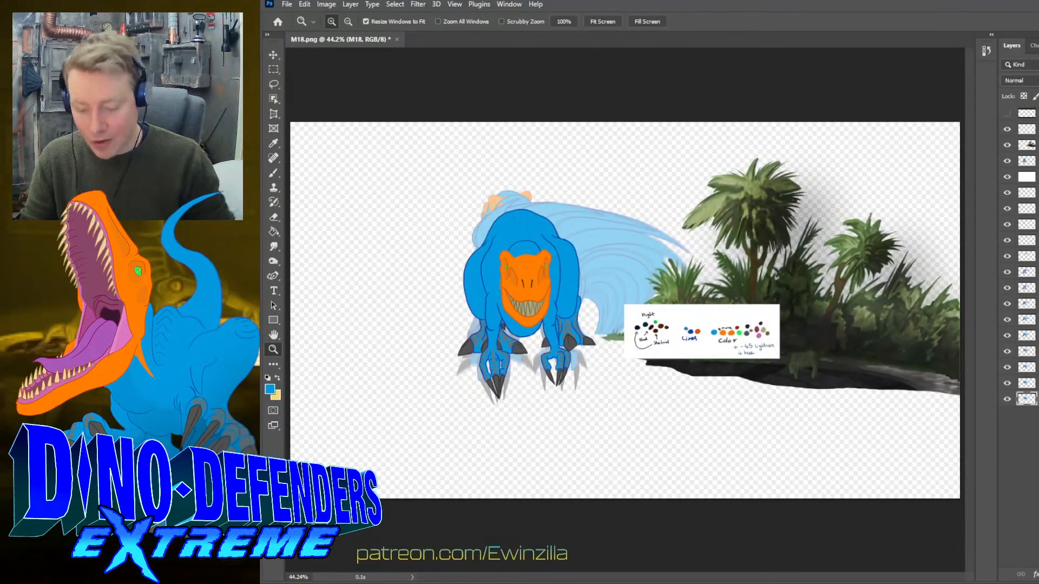
key("Delete")
- Save the isolated M19 and M20 frames as M19.png and M20.png, then restore the stack without them
key("alt+bracketright")
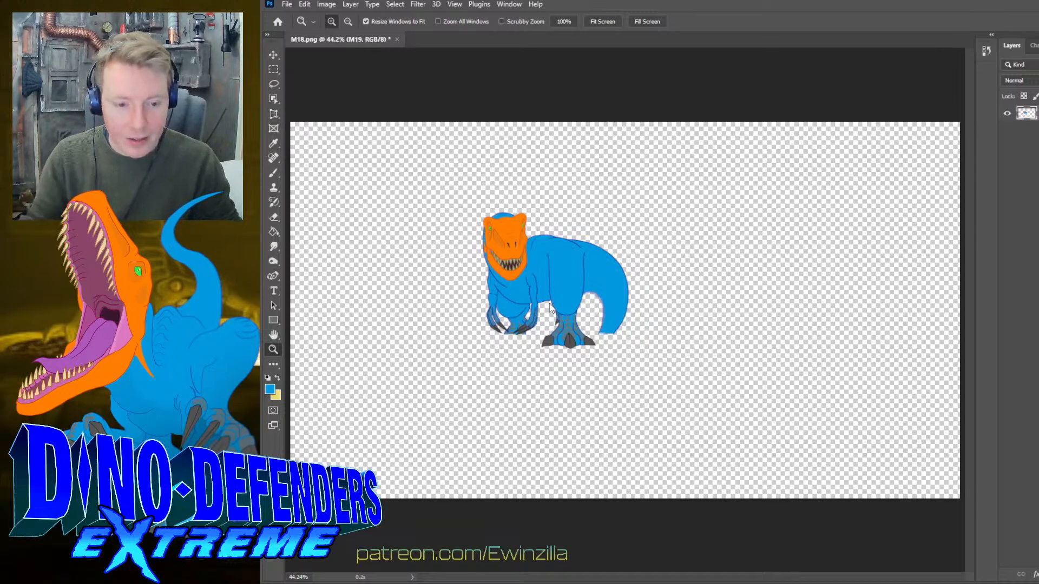
key("F2")
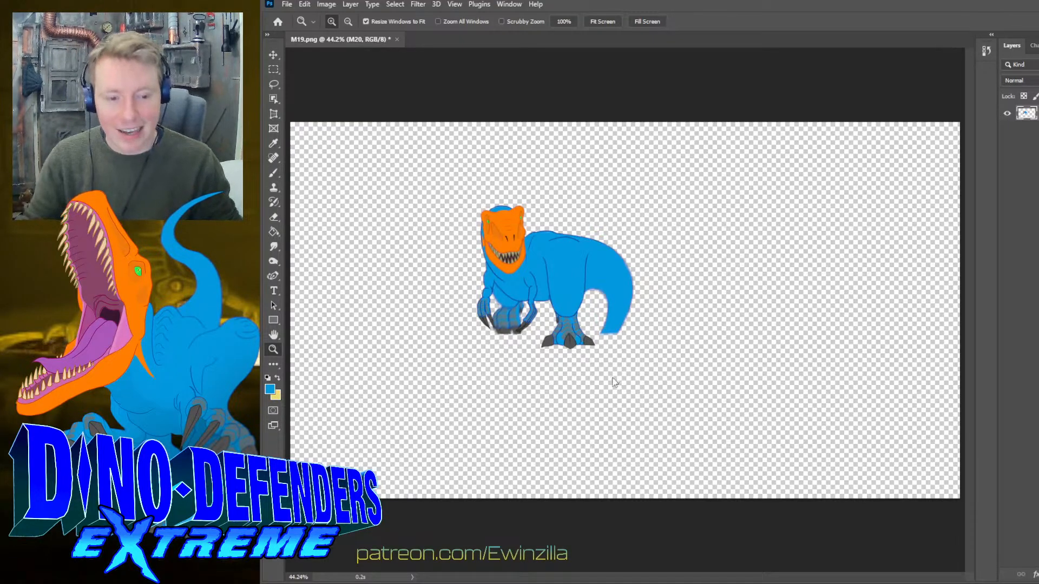
key("Return")
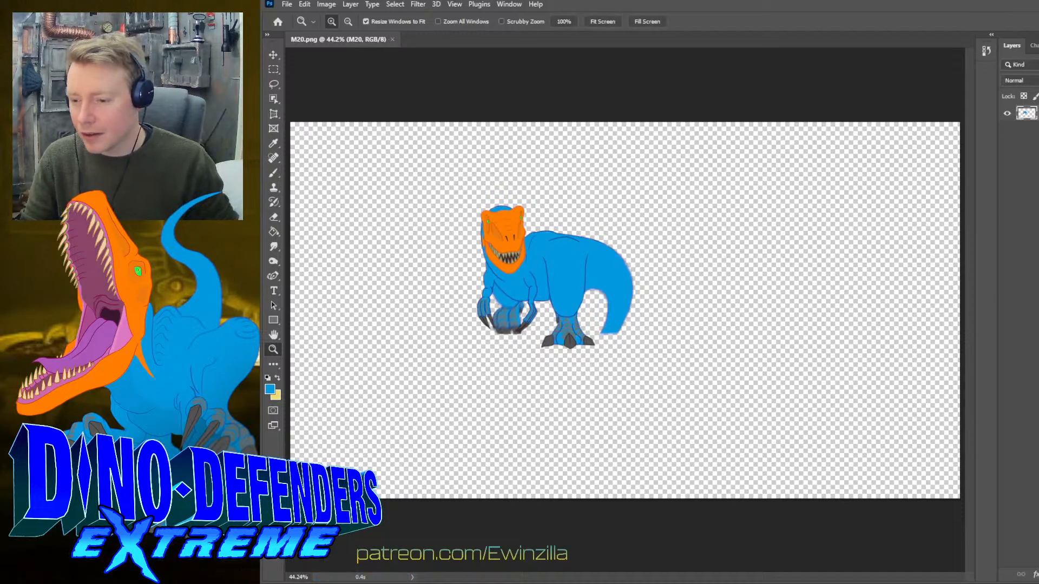
key("ctrl+z")
key("ctrl+z")
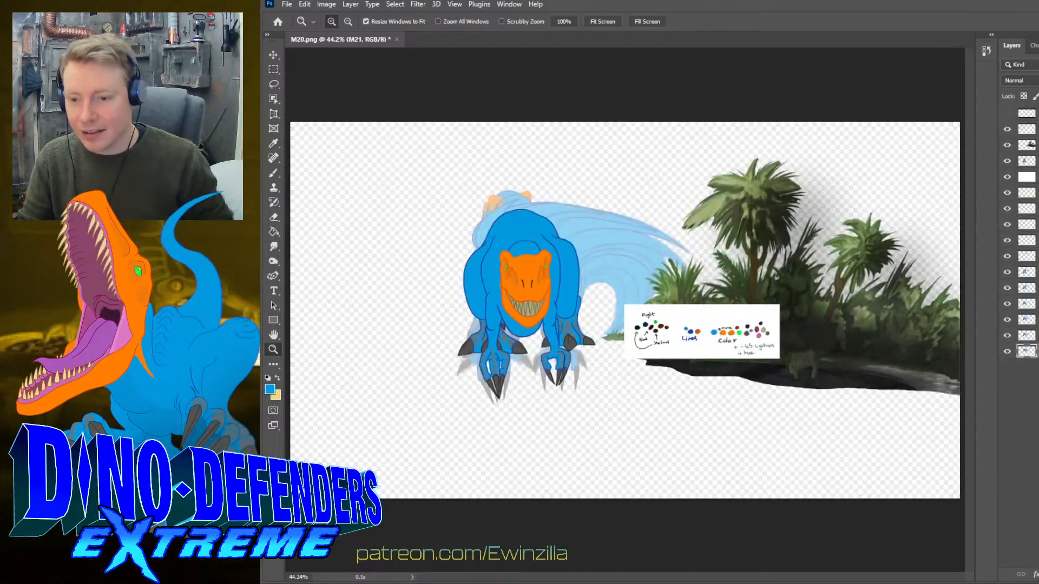
- Isolate the M21 frame, save it as M21.png, then restore the remaining layers and remove M21
key("F2")
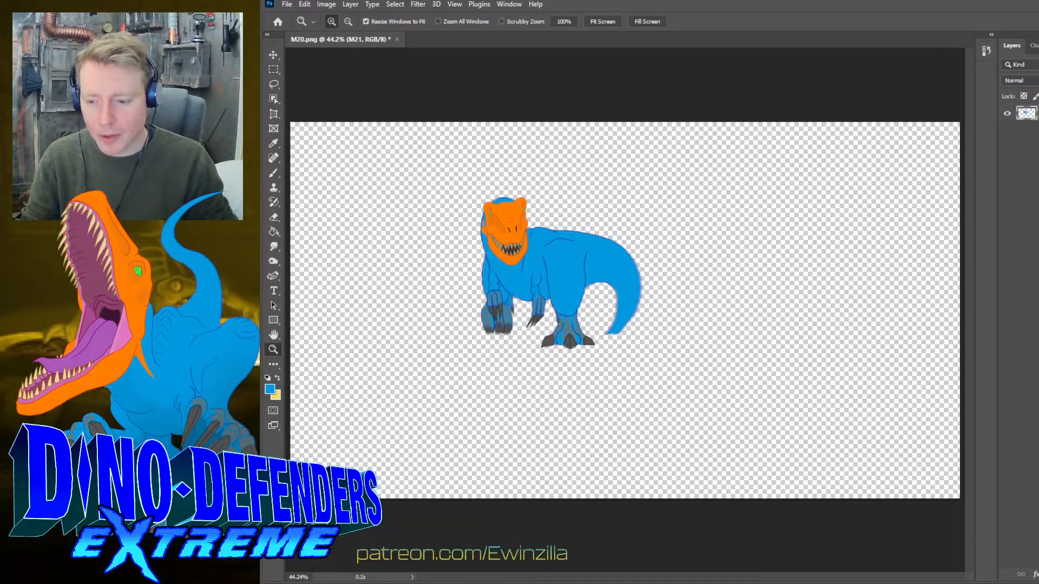
key("Return")
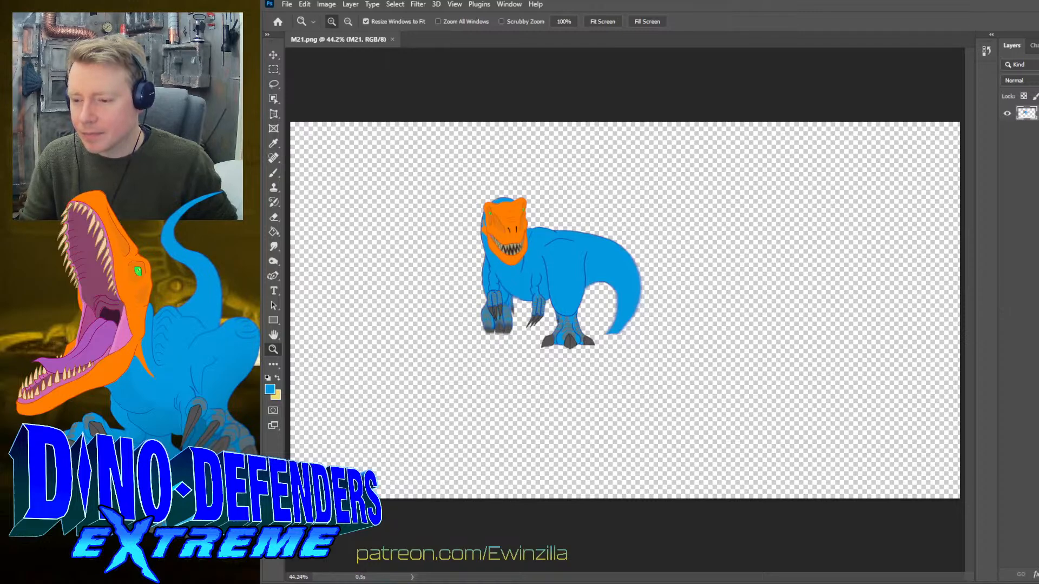
key("ctrl+z")
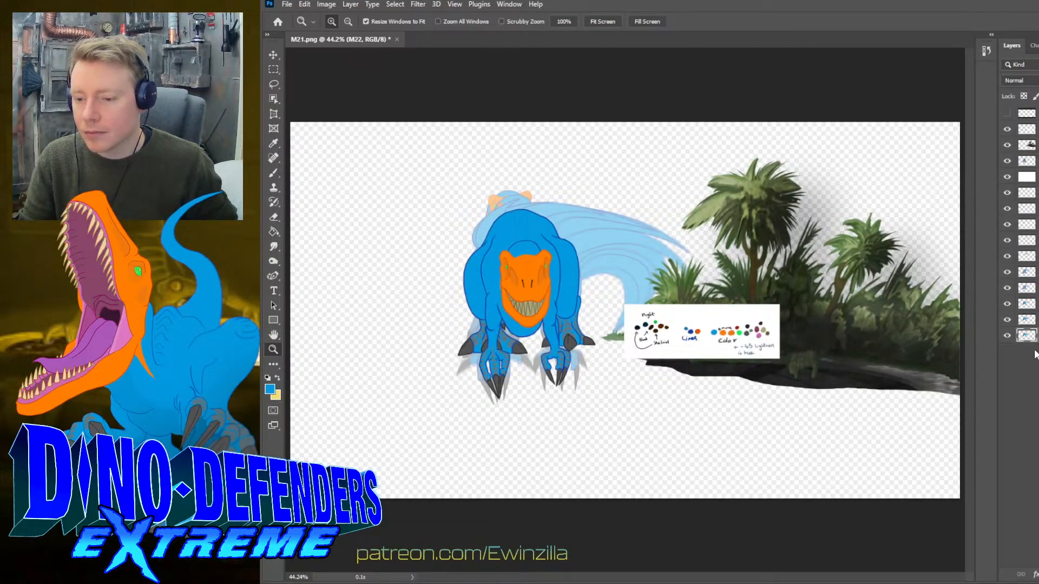
- Isolate the M22 and M23 frames in turn and save them as M22.png and M23.png, deleting M22 after its export
left_click(1035, 323)
left_click(1031, 320, "ctrl")
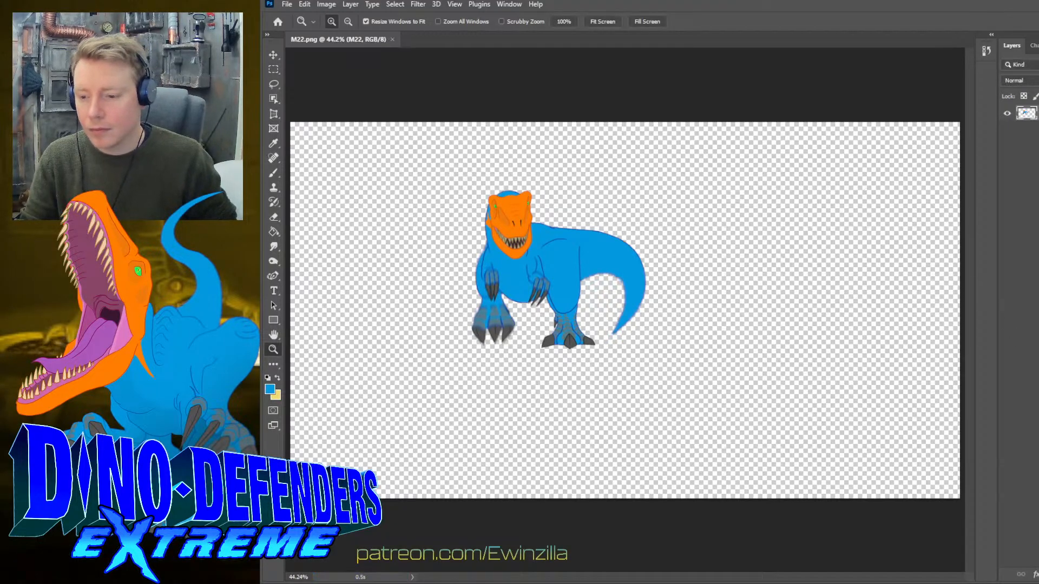
key("Delete")
key("alt+bracketright")
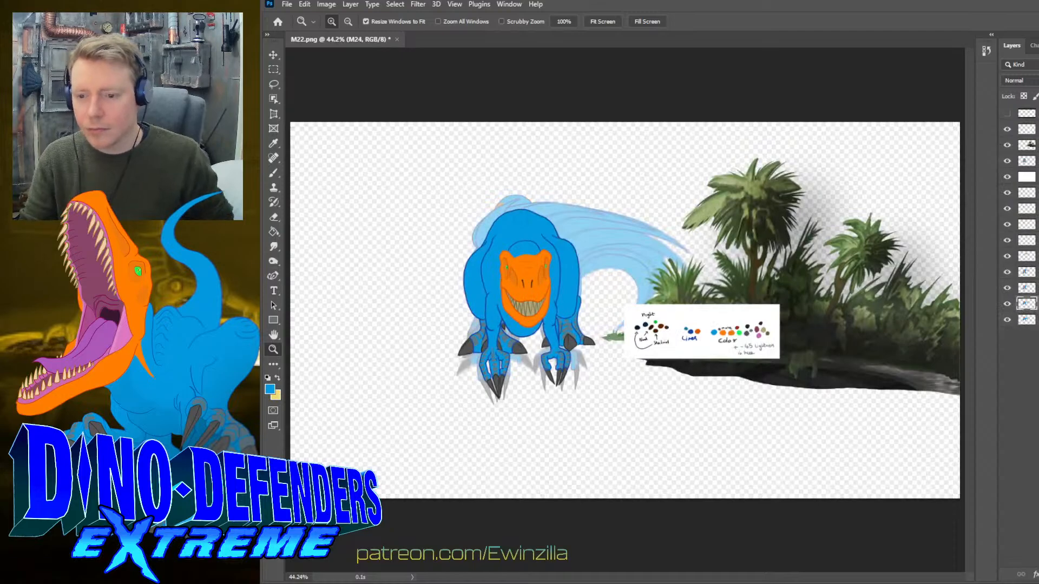
key("Delete")
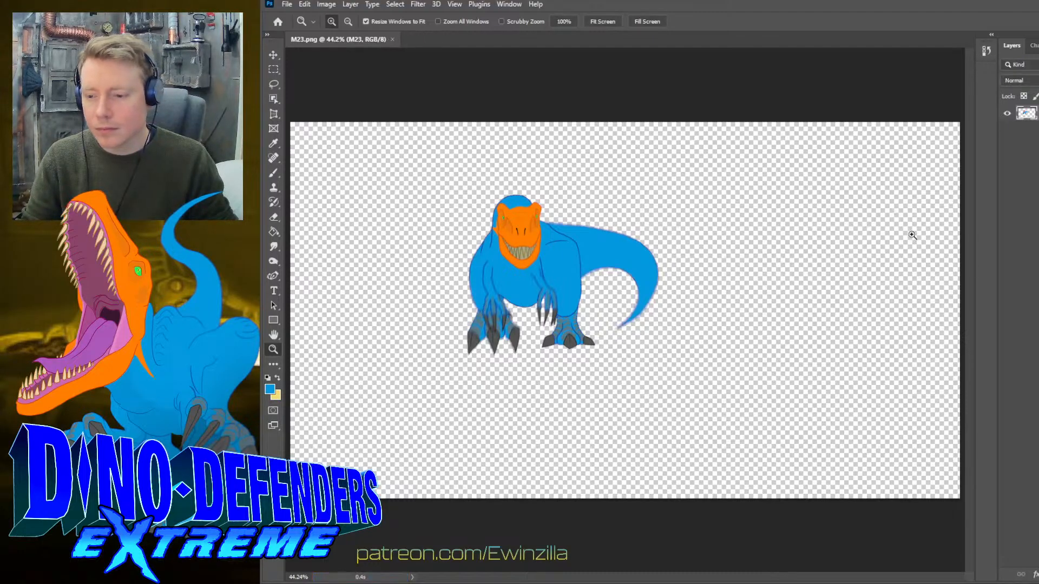
- Remove the M23 layer, save the isolated M24 frame as M24.png, then restore the layer stack
left_click(1036, 341)
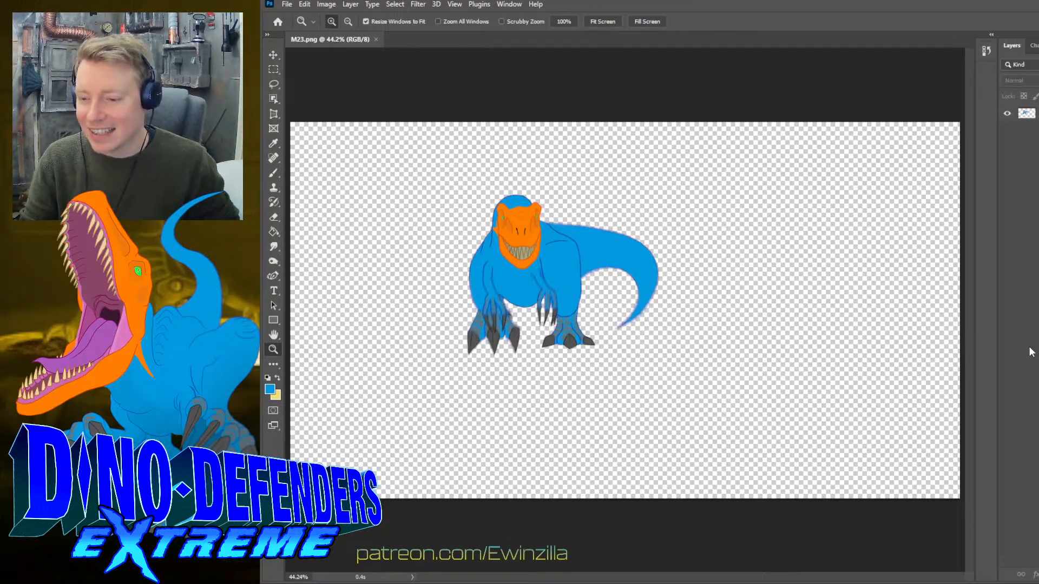
key("ctrl+z")
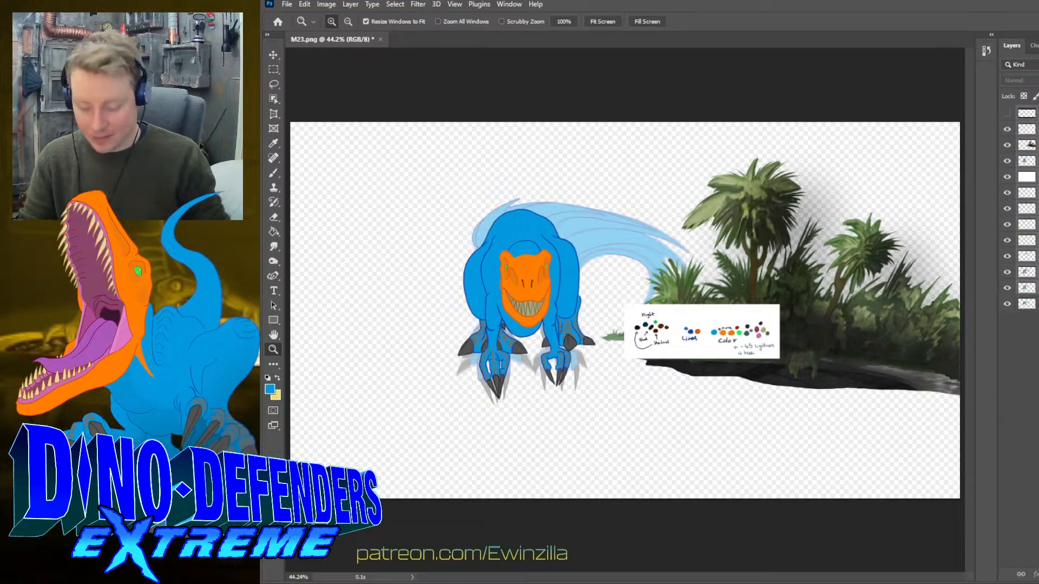
key("ctrl+z")
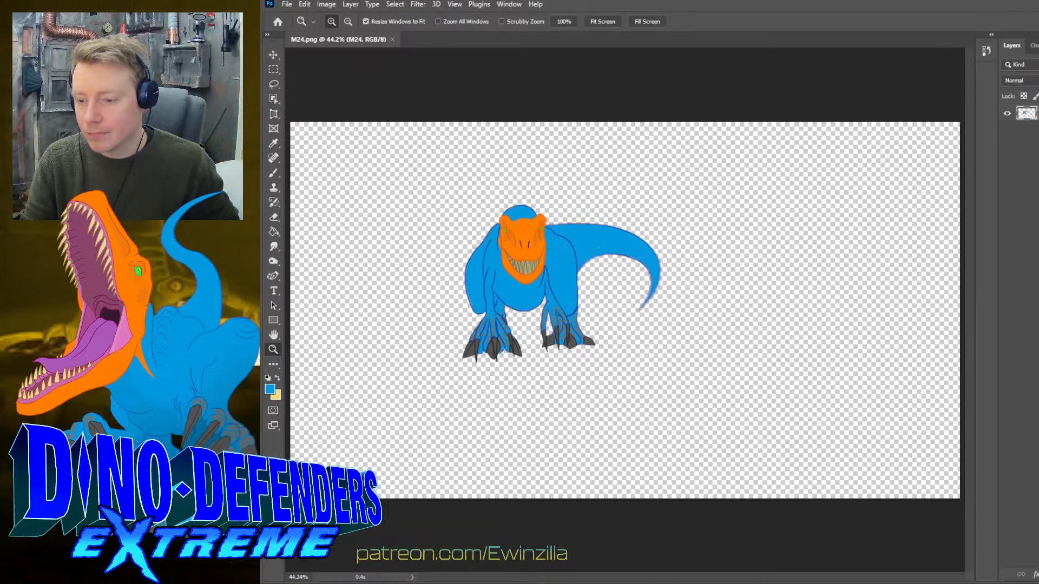
key("ctrl+z")
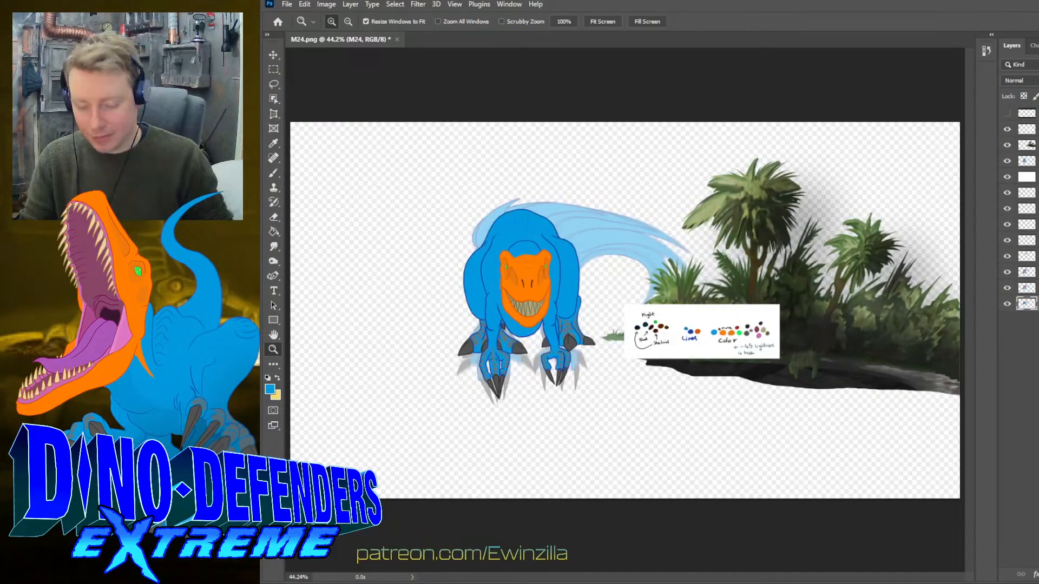
- Delete the M24 layer, isolate the M25 frame and save it as M25.png
key("ctrl+z")
key("ctrl+z")
key("ctrl+z")
key("ctrl+z")
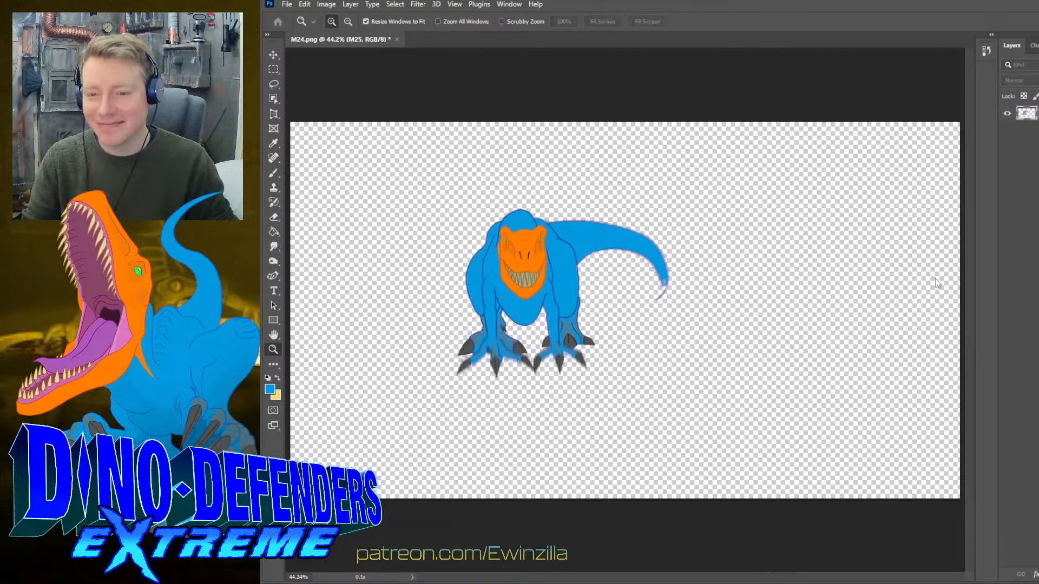
key("ctrl+s")
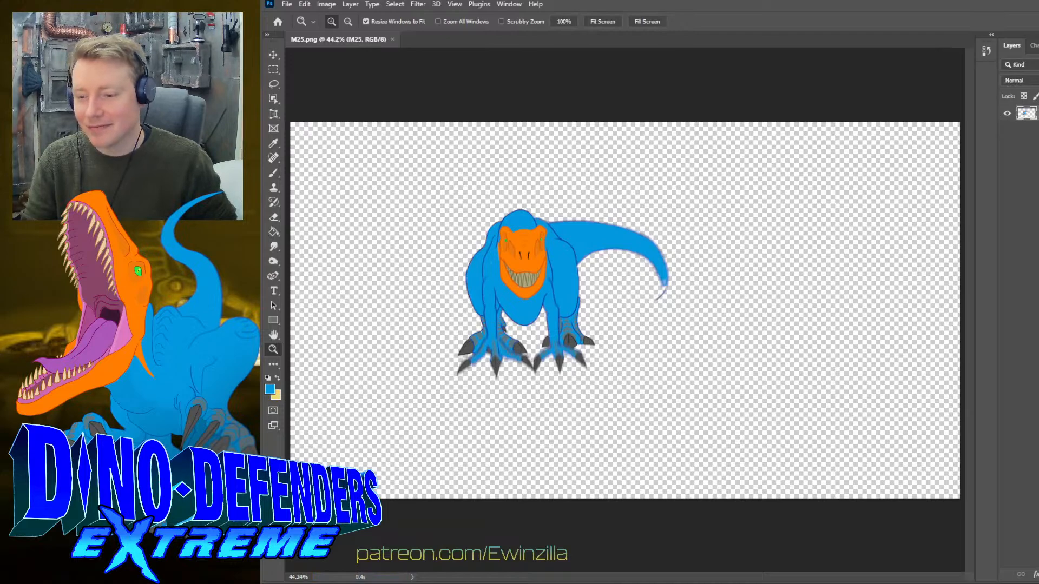
- Restore the layers without M25, isolate the M26 frame and save it as M26.png
key("ctrl+shift+z")
key("ctrl+shift+z")
key("ctrl+shift+z")
key("ctrl+shift+z")
key("ctrl+shift+z")
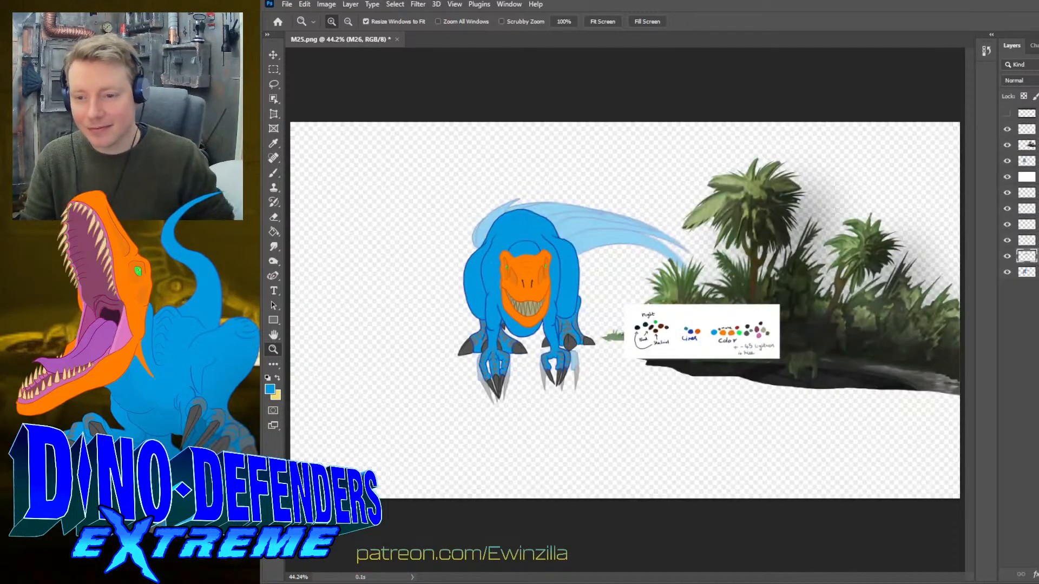
key("ctrl+z")
key("ctrl+z")
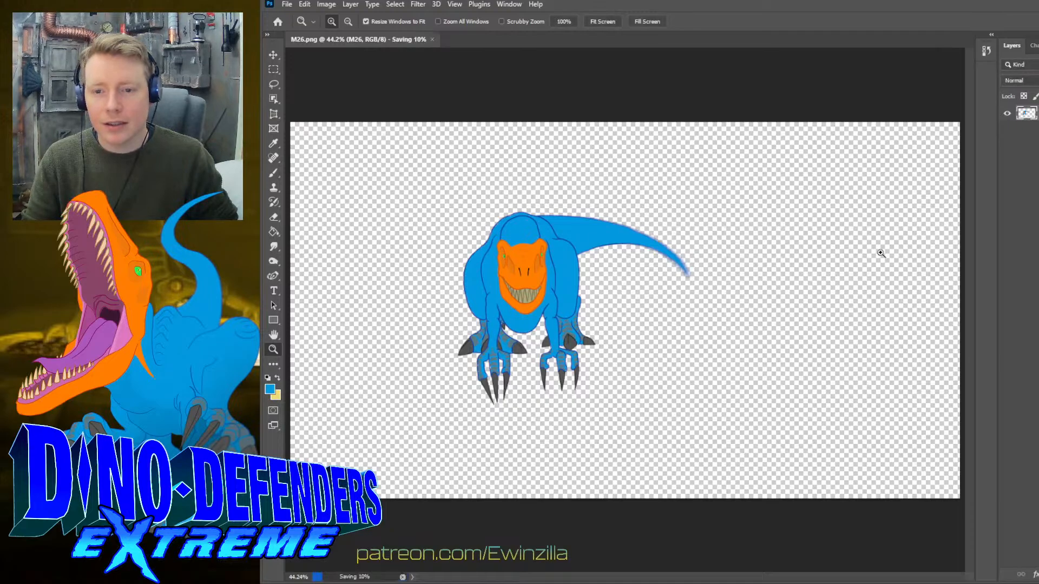
- Restore the layers without M26 and save the isolated T1 tail frame as T1.png
key("ctrl+shift+z")
key("ctrl+z")
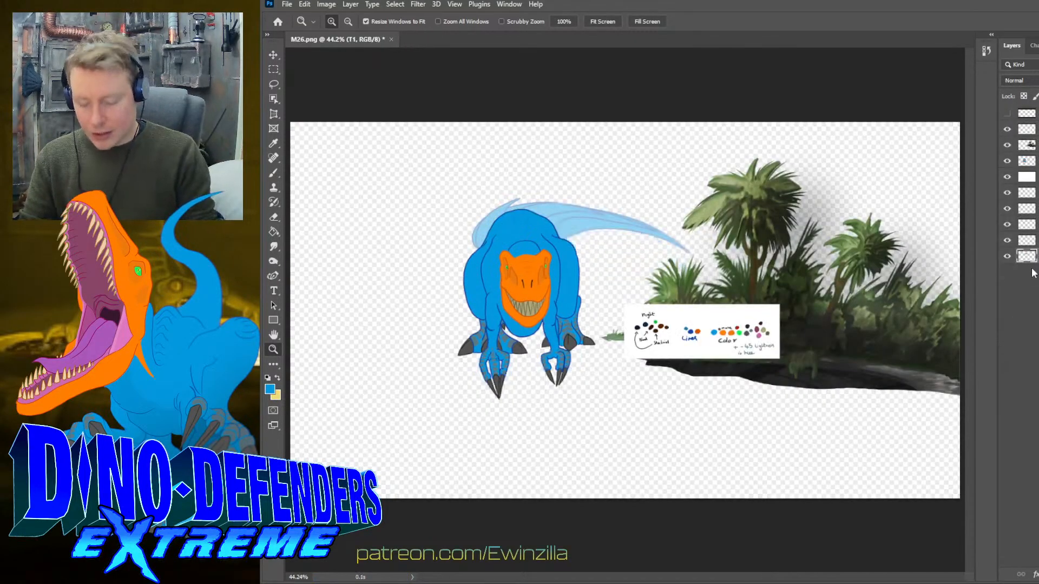
key("ctrl+z")
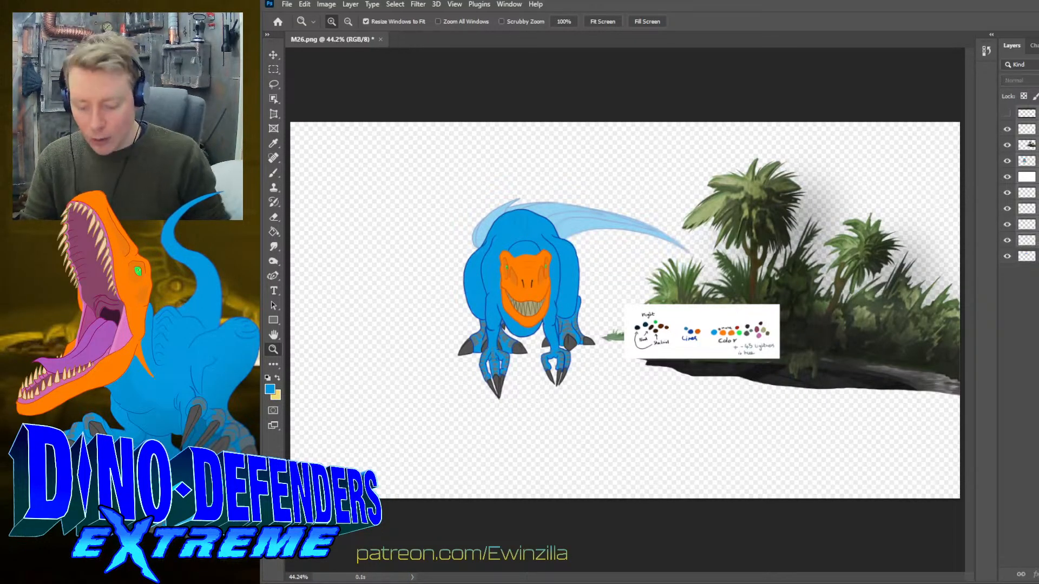
key("ctrl+z")
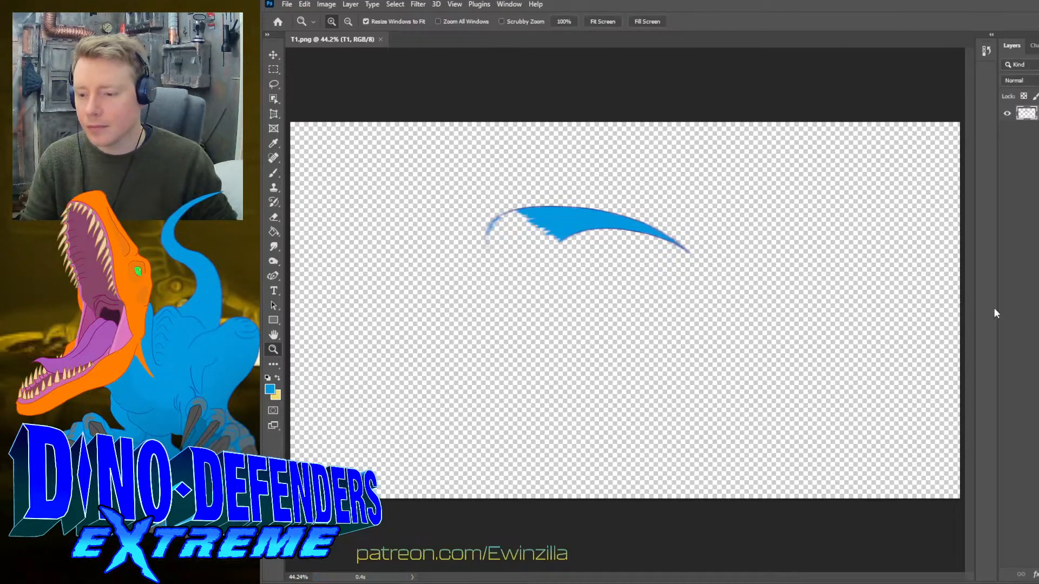
- Export the T2 through T5 tail layers one by one as separate PNG files named after them, removing each after its export
key("ctrl+z")
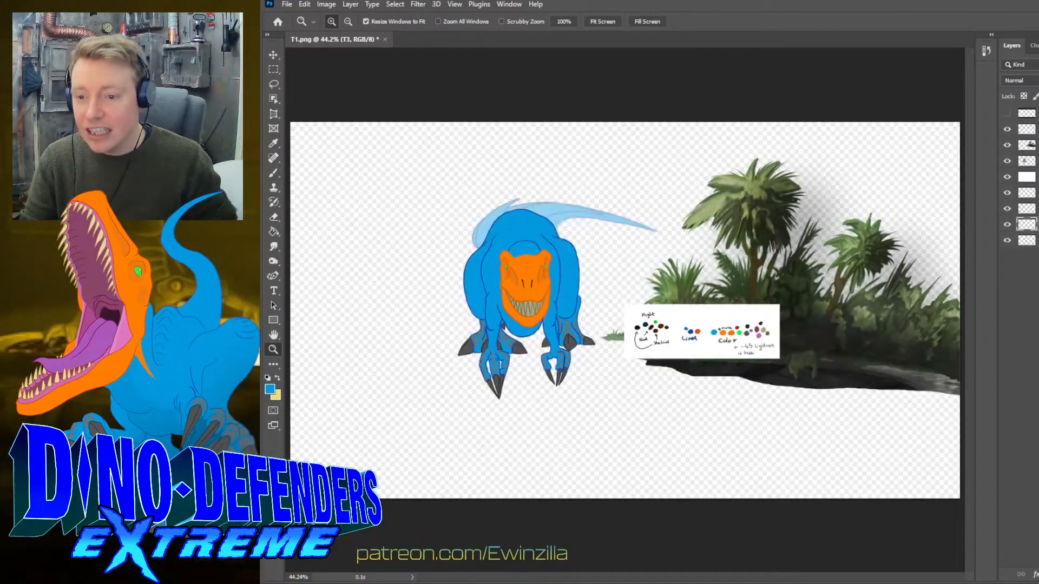
key("ctrl+shift+z")
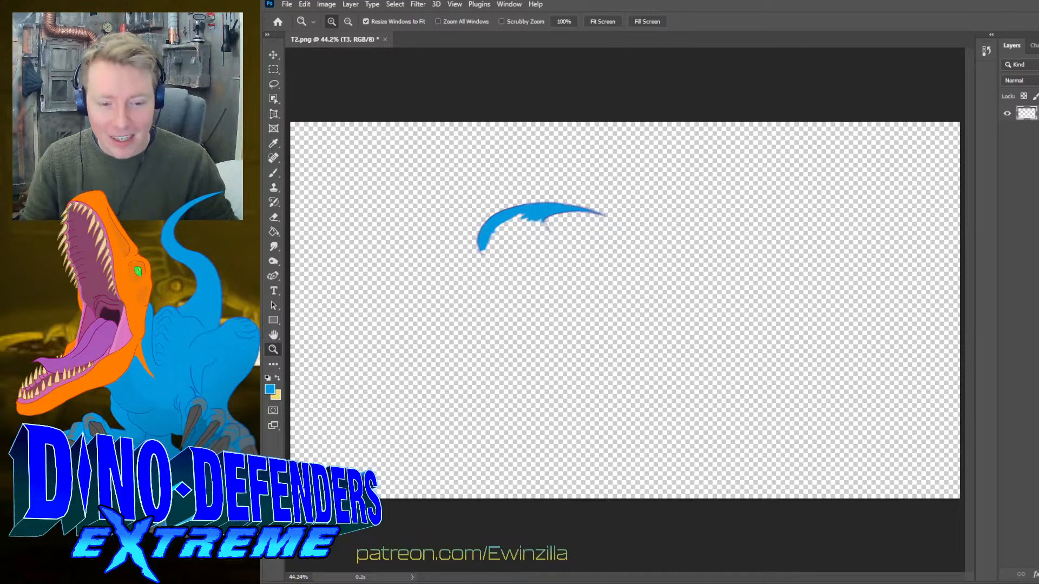
key("F2")
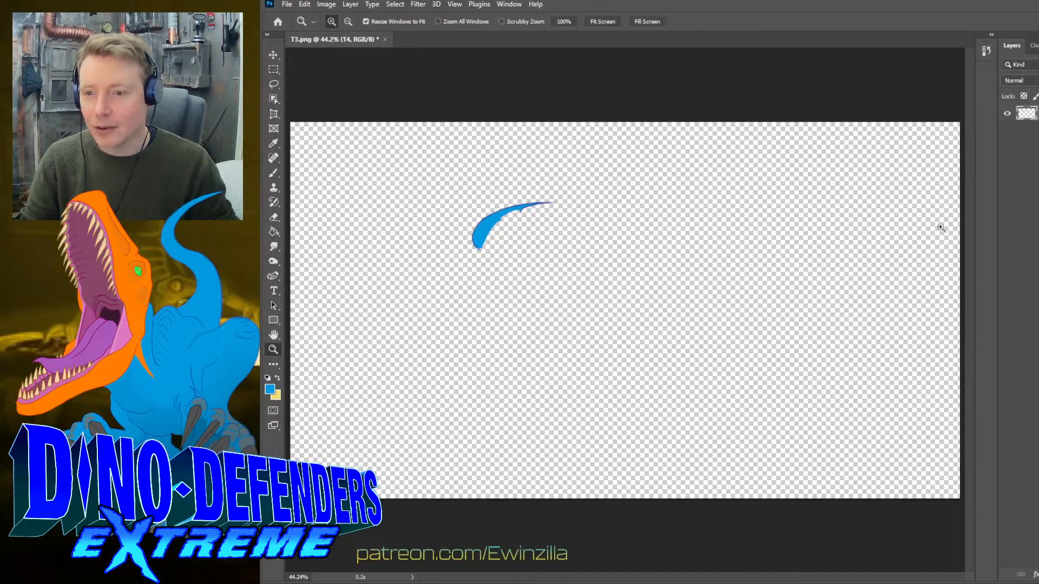
key("F2")
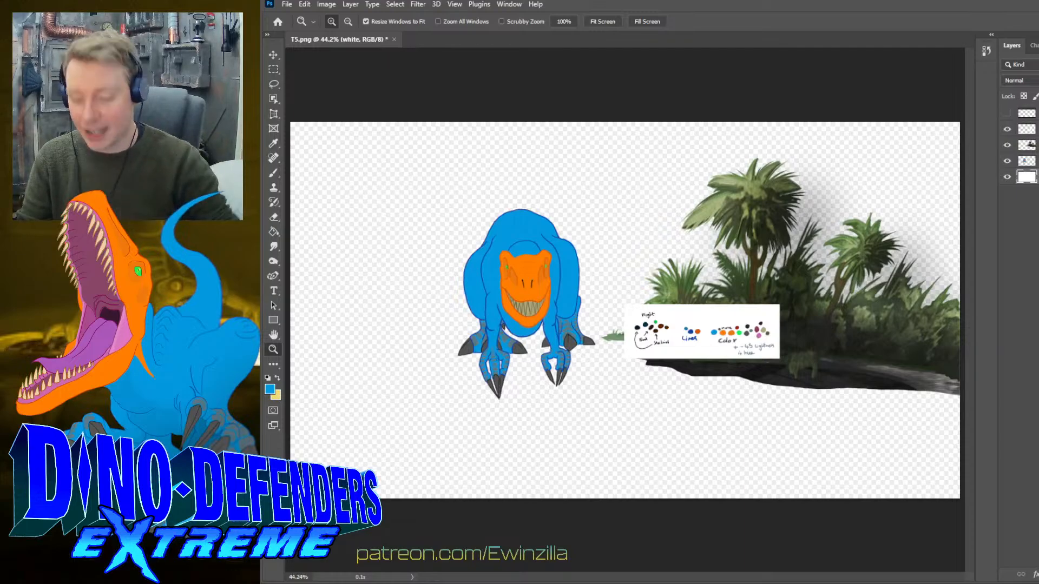
- Delete the white layer, save the isolated M27 frame as M27.png, then restore the remaining layers without M27
key("Delete")
key("Delete")
key("Delete")
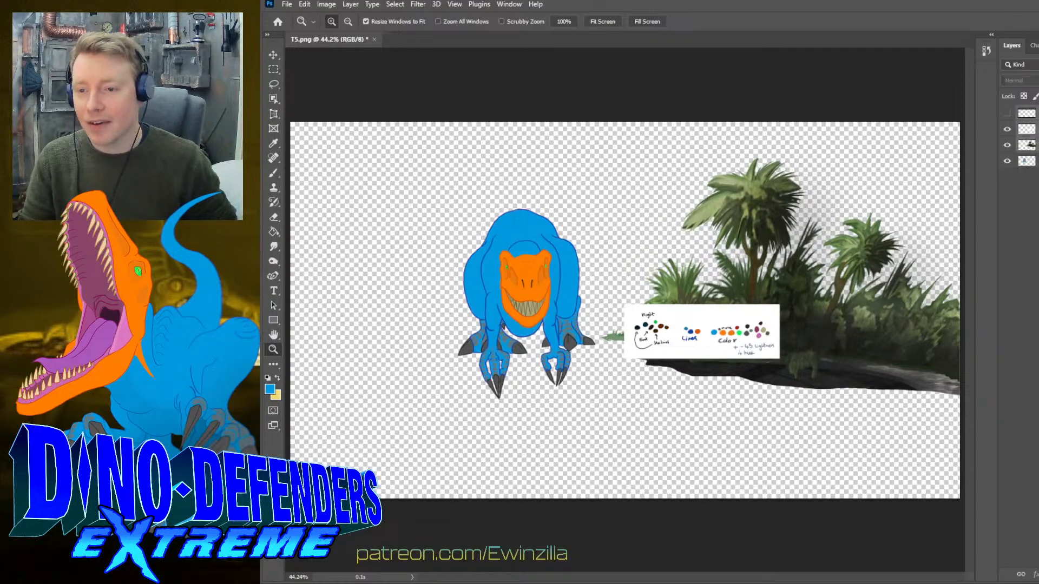
key("Delete")
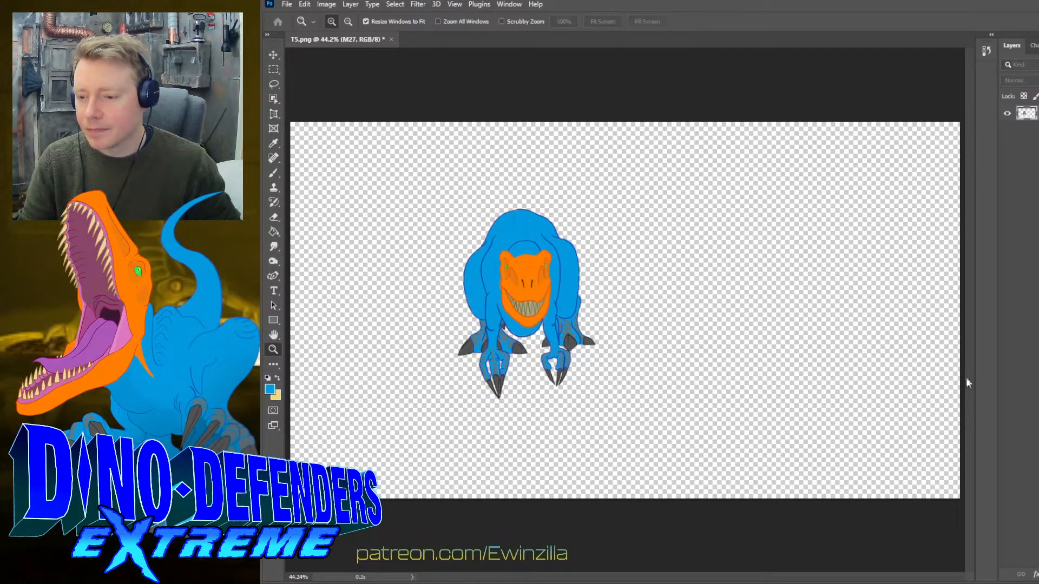
key("Return")
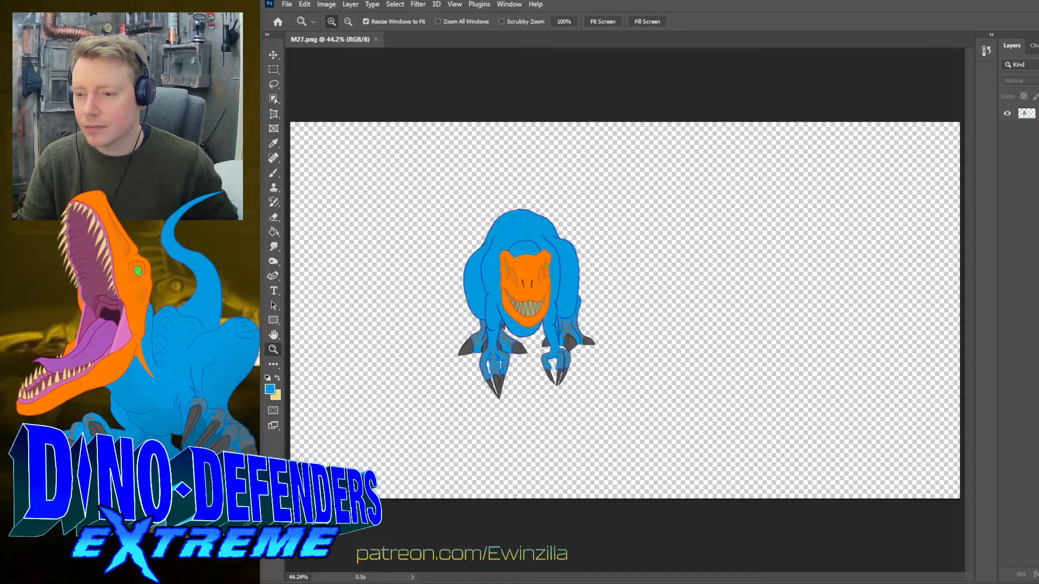
key("Delete")
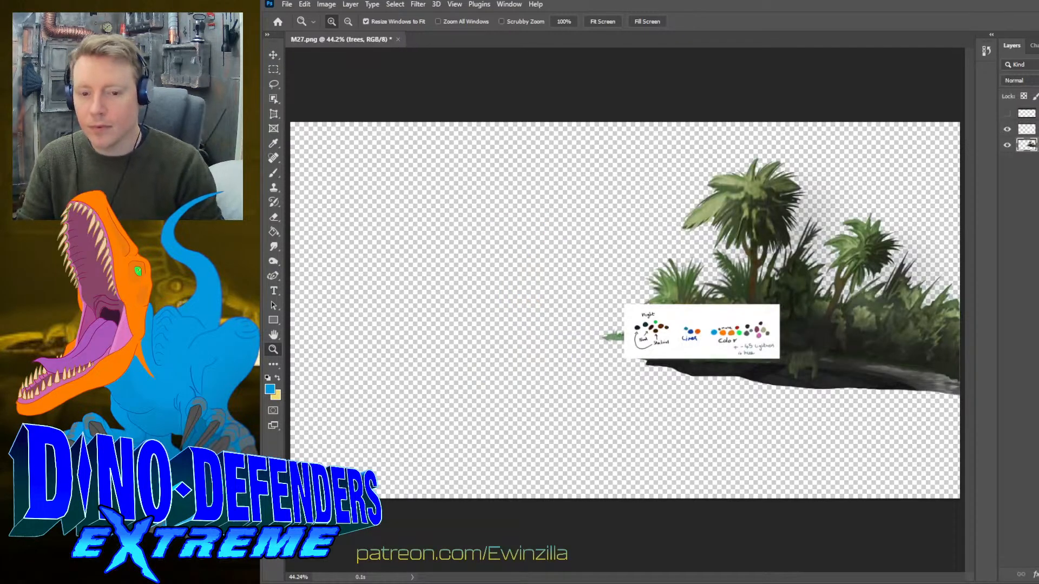
key("Delete")
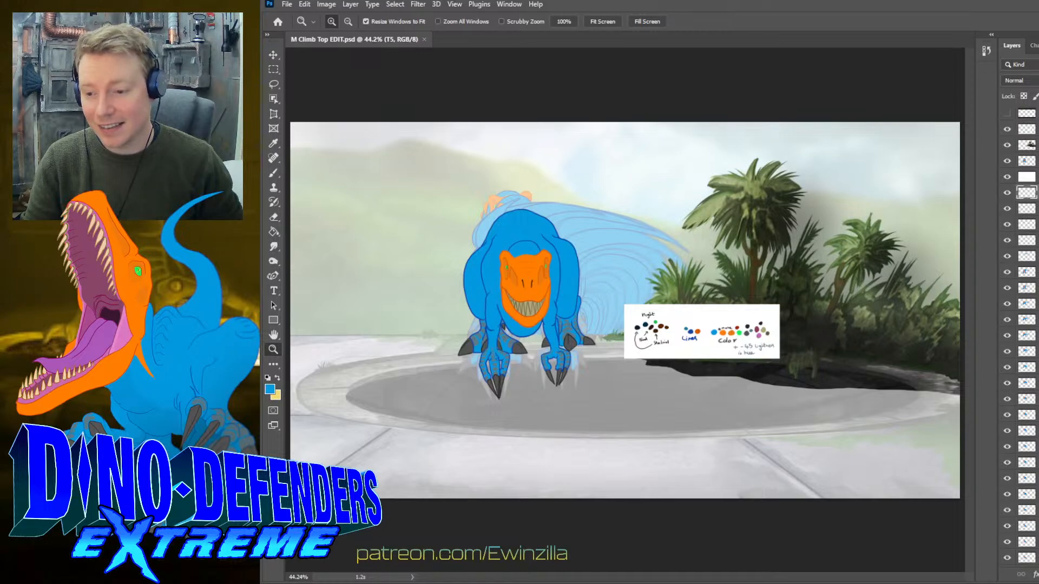
- Switch to the 1 test video, fit it to the screen and play the dinosaur animation
left_click(1008, 193)
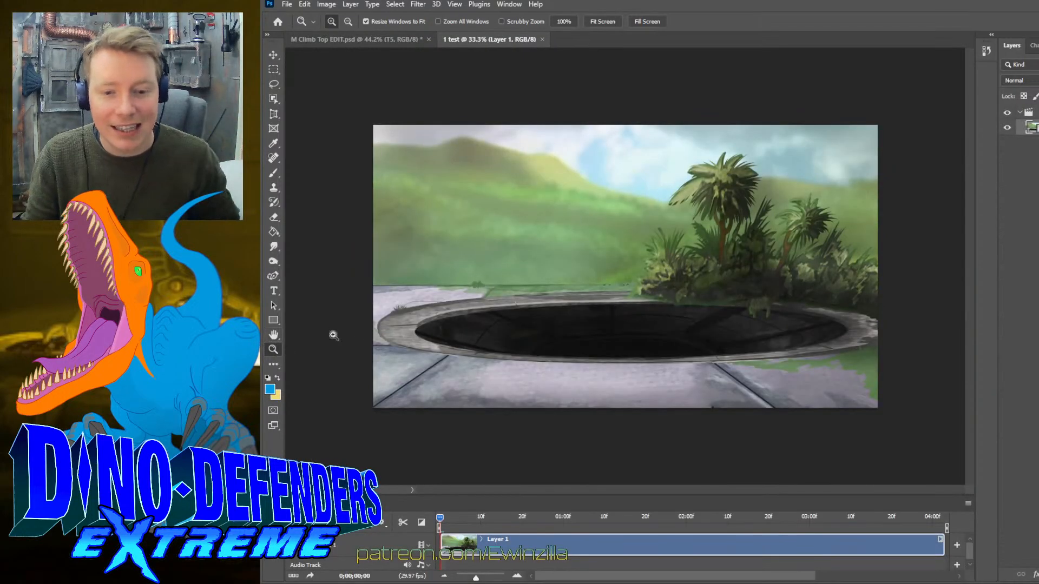
left_click(614, 22)
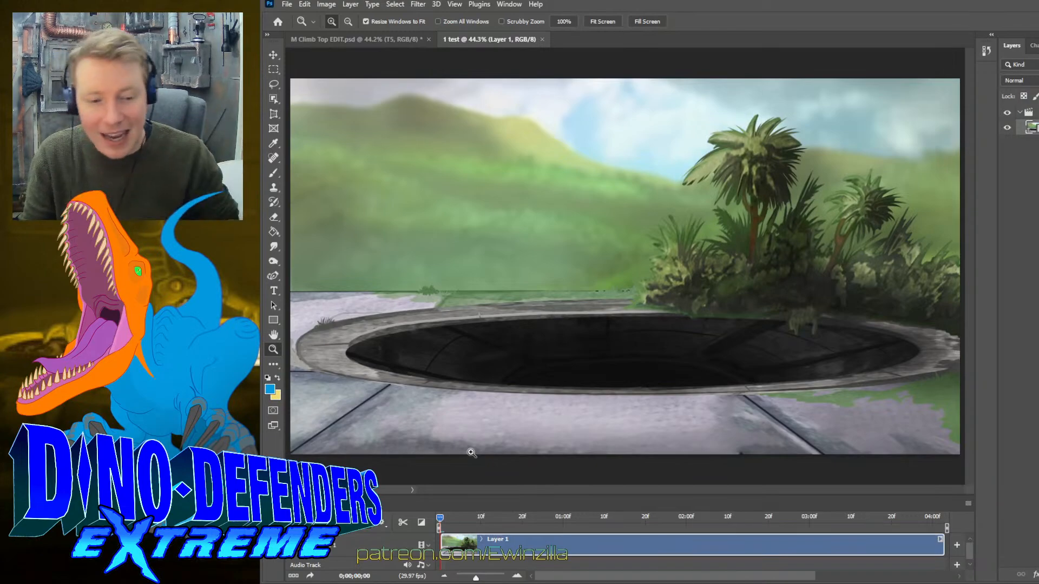
key("space")
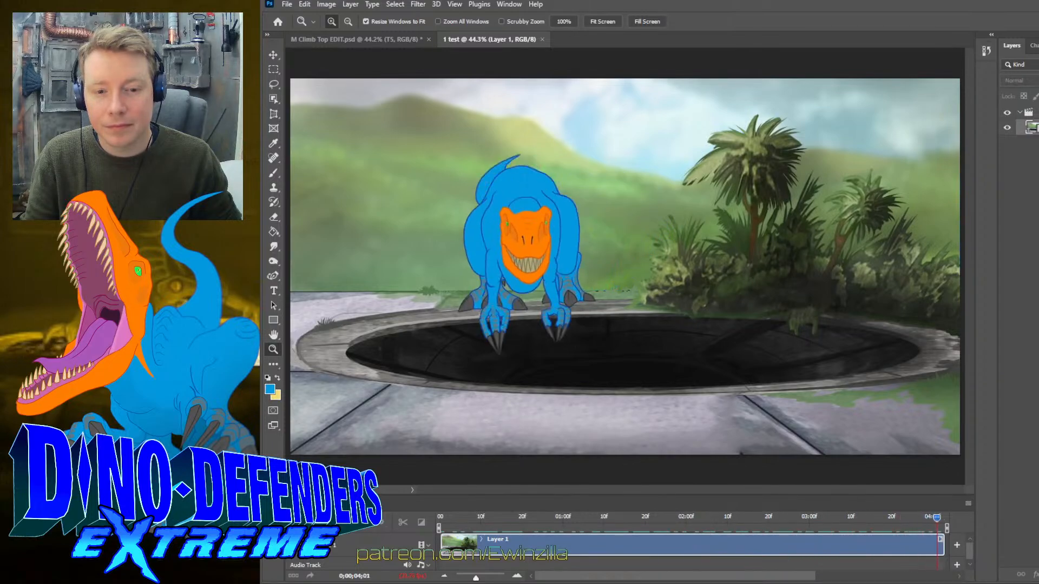
left_click_drag(890, 524, 579, 522)
key("space")
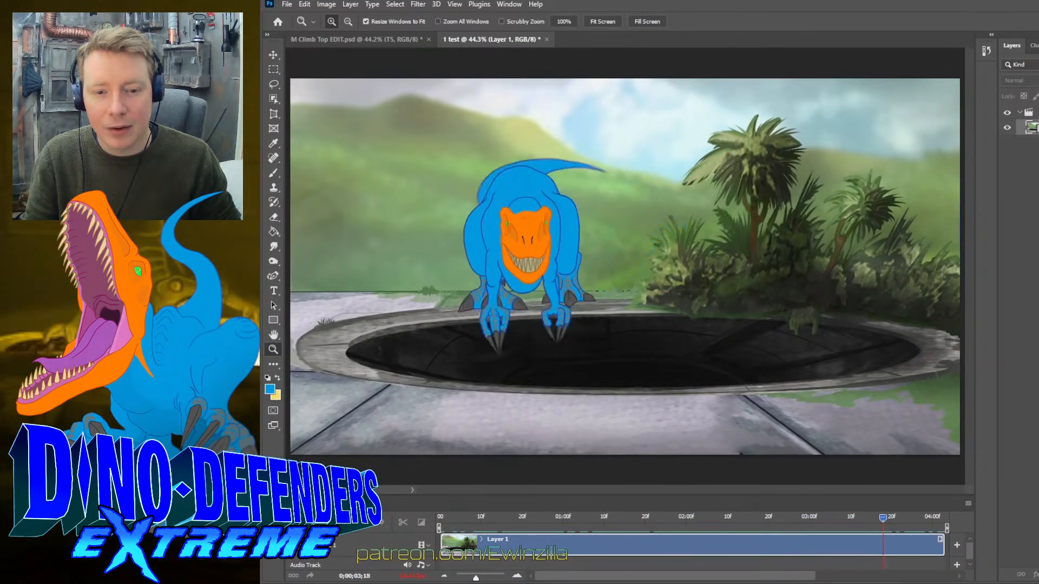
- Scrub back and forth through the 1 test timeline between about 02:17 and 02:24 to examine the dinosaur's head and body movement
key("space")
left_click_drag(888, 521, 667, 521)
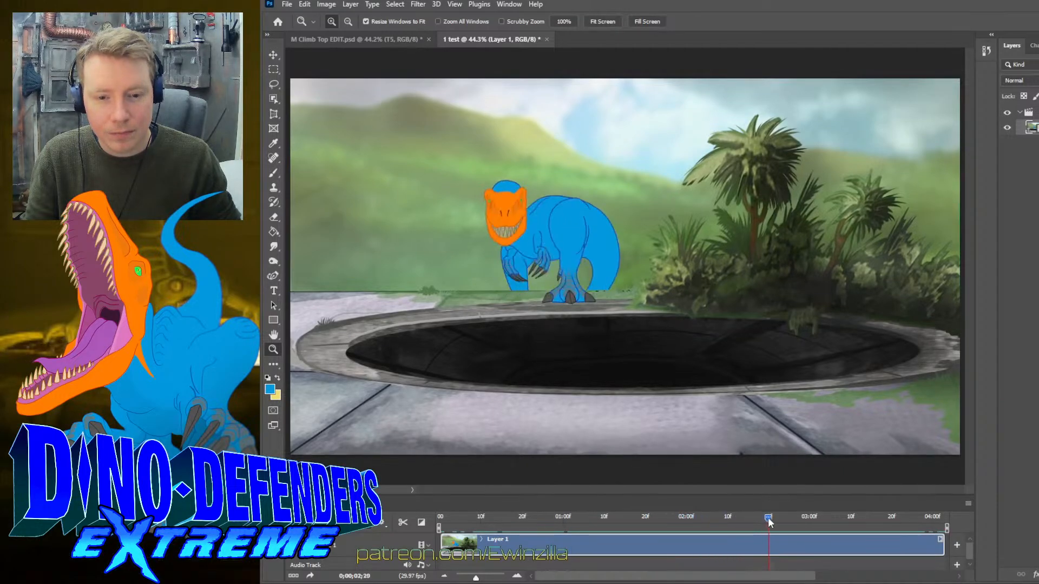
mouse_move(797, 518)
left_mouse_down()
mouse_move(892, 528)
mouse_move(787, 534)
left_mouse_up()
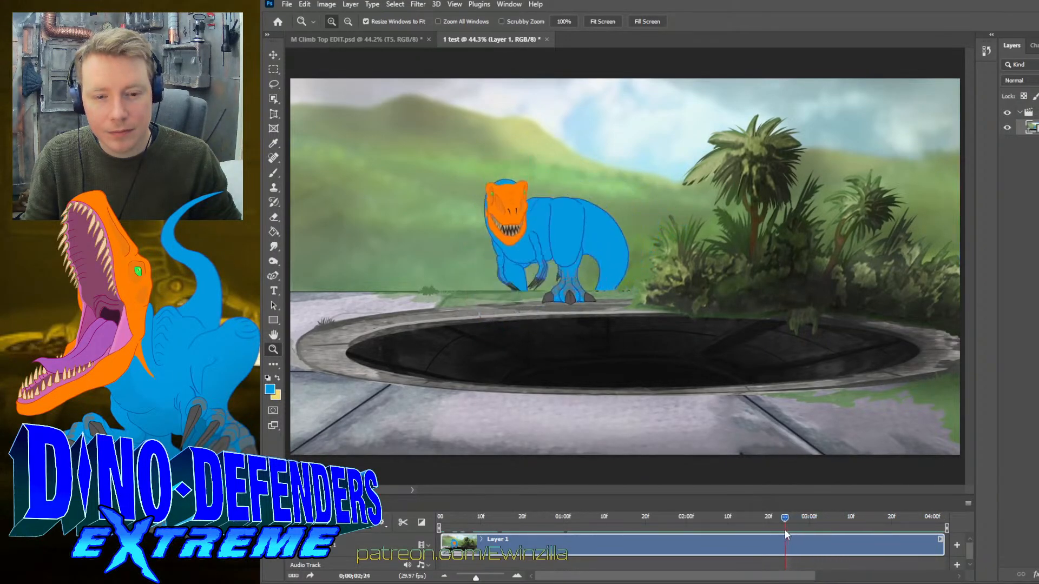
left_click_drag(638, 529, 670, 533)
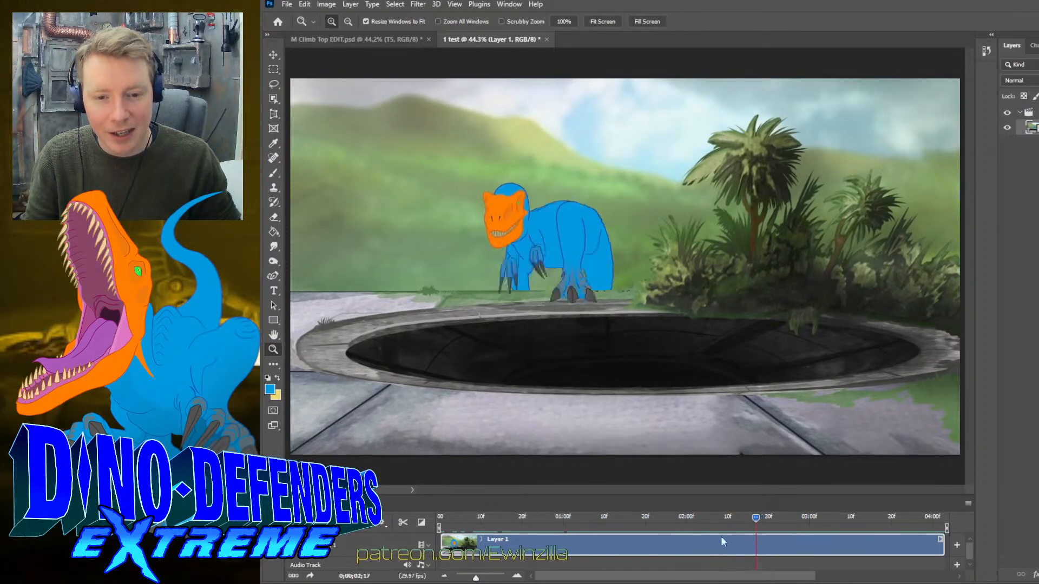
key("space")
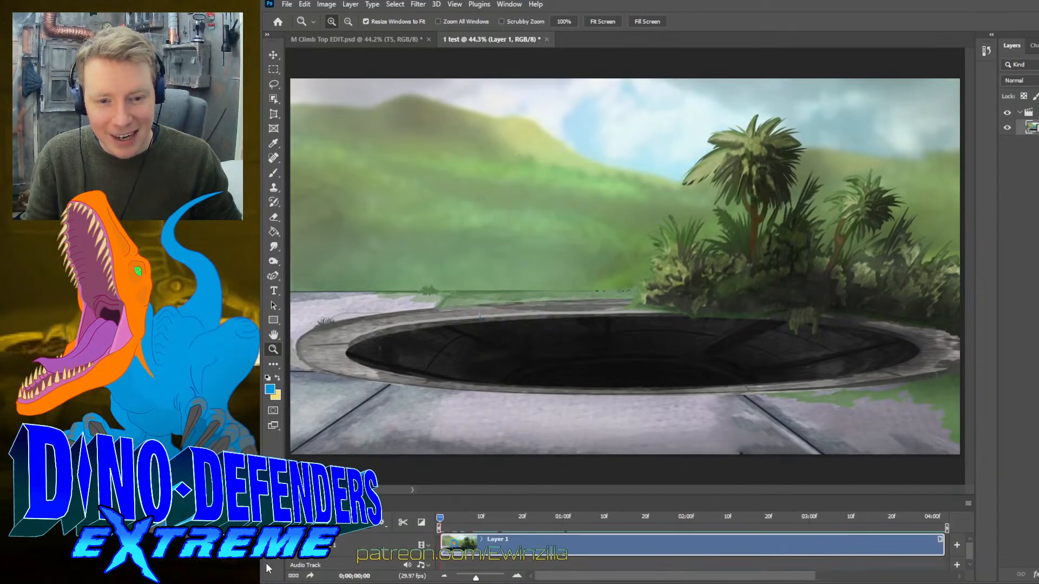
- Replay the dinosaur animation from near the start to check its motion, and close the 1 test video
key("space")
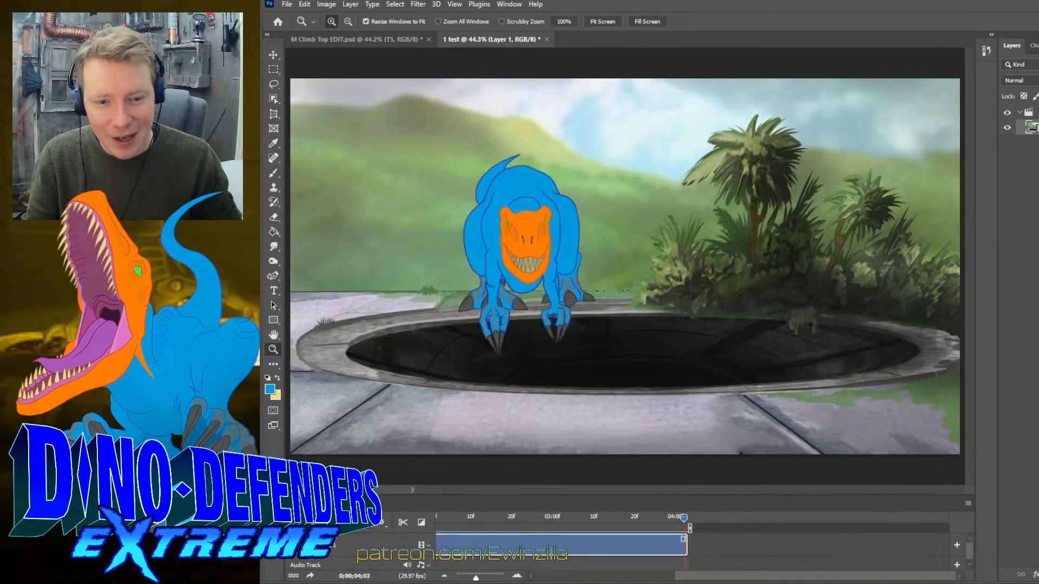
key("space")
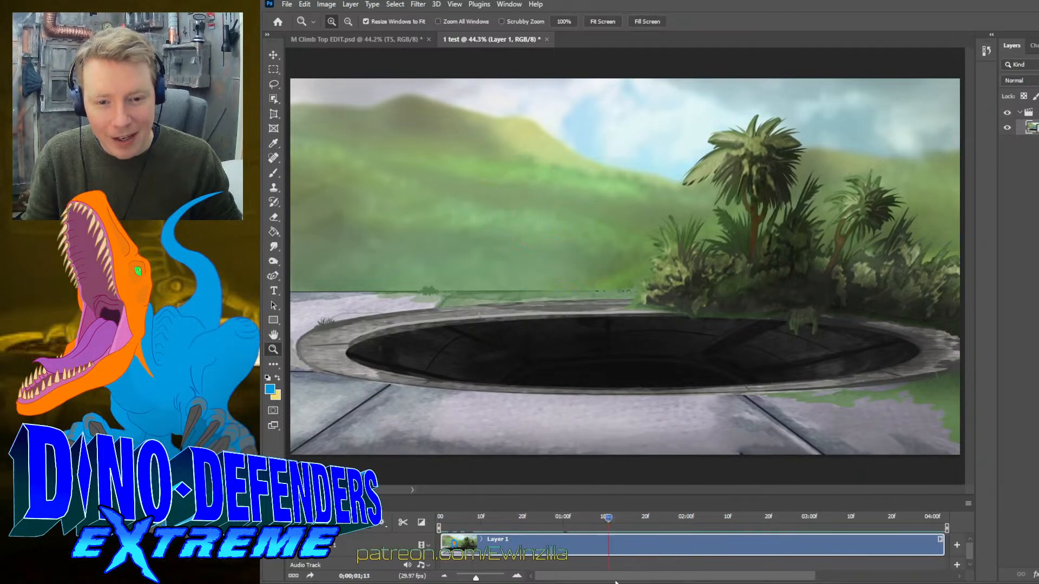
left_click_drag(616, 582, 454, 568)
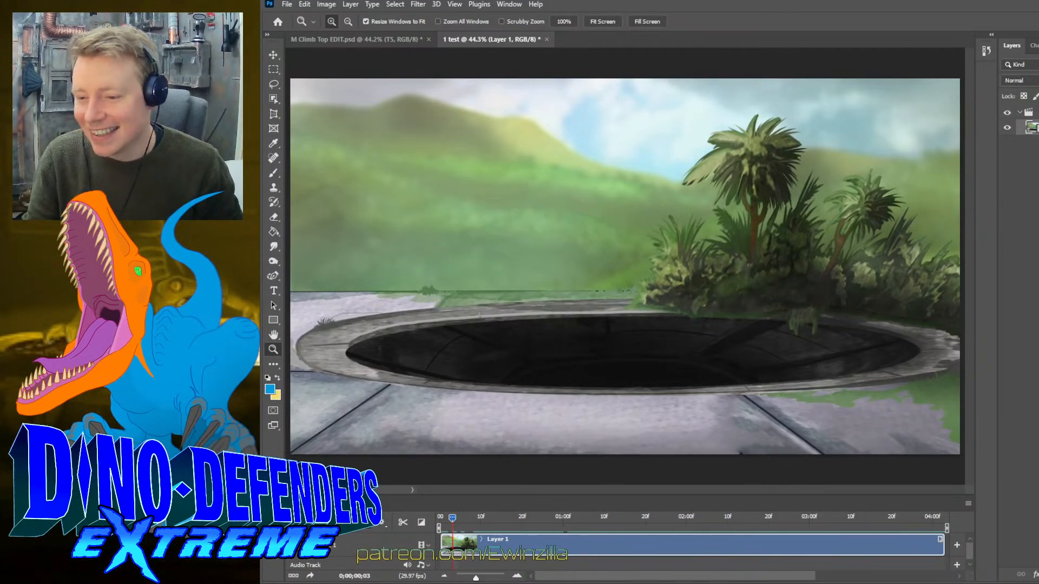
key("space")
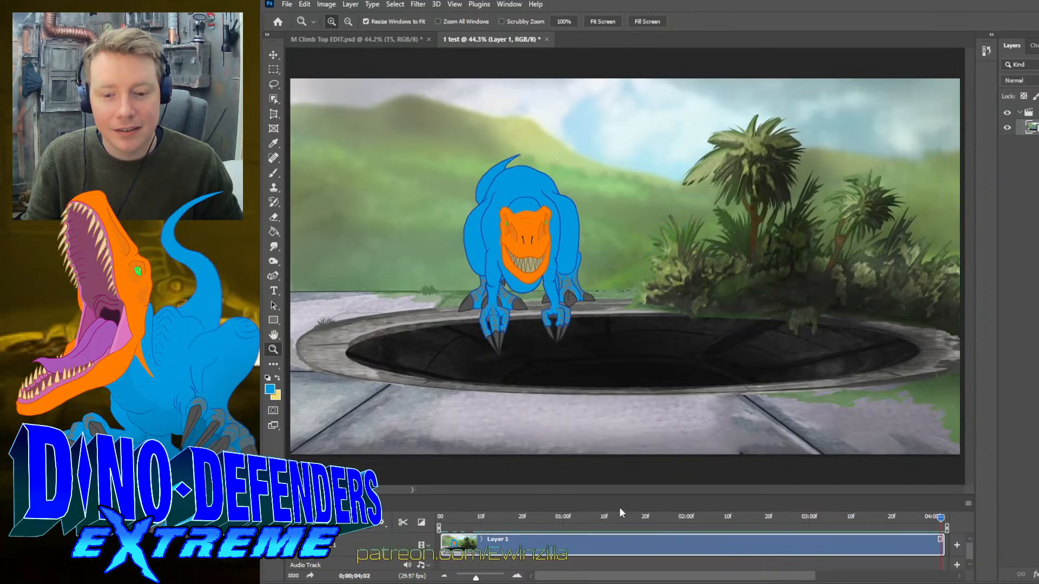
key("space")
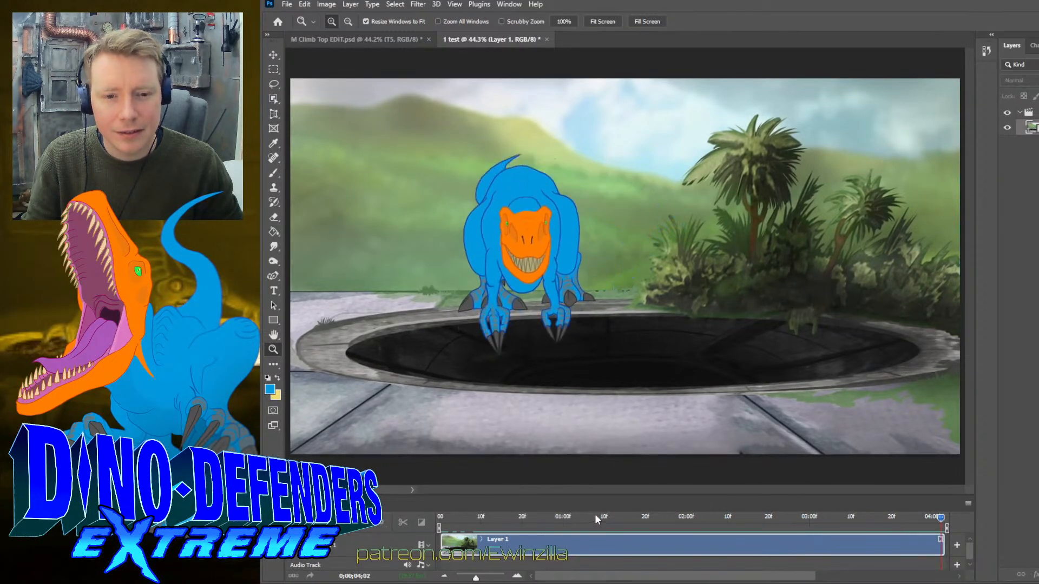
left_click_drag(595, 517, 968, 476)
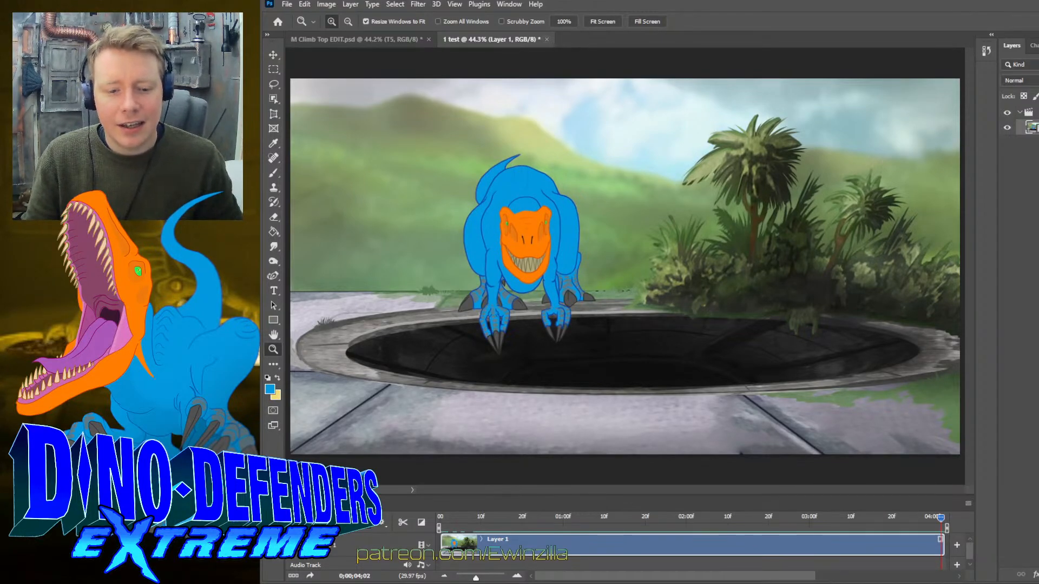
left_click(547, 39)
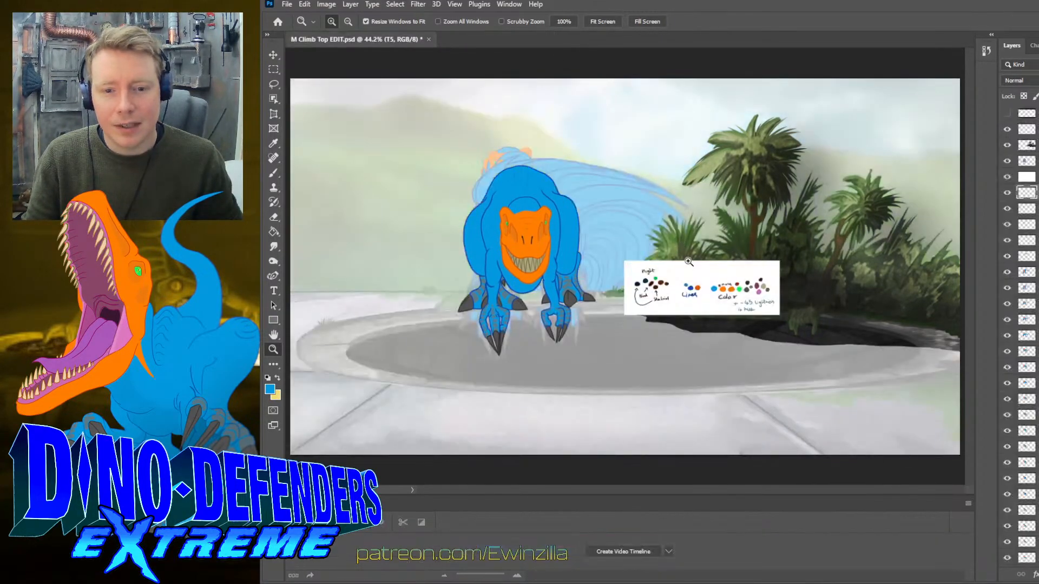
- Close the timeline and move the M27 frame layer below the white layer, directly above T5
left_click(413, 515)
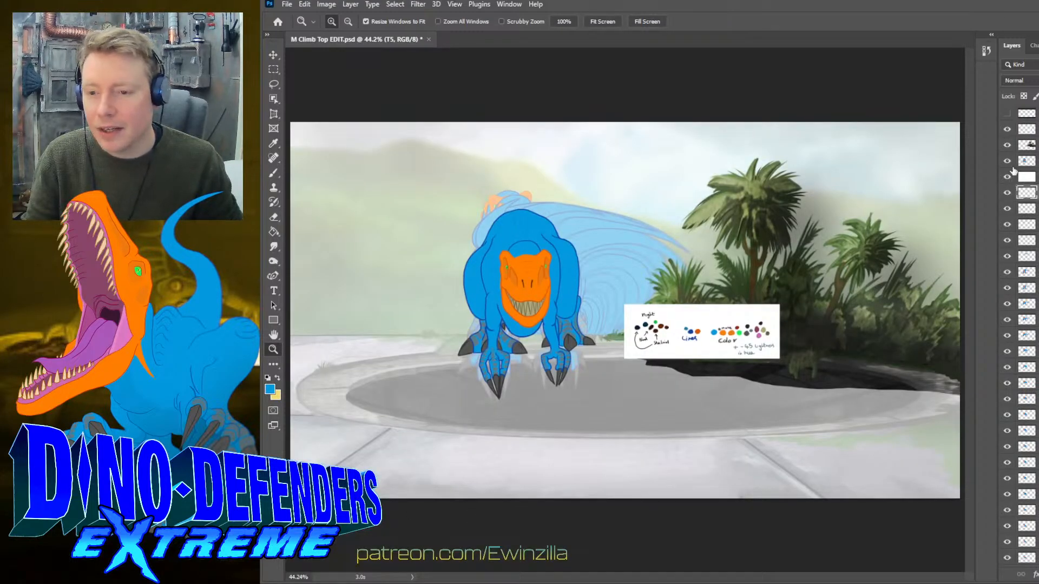
left_click_drag(1026, 192, 1027, 202)
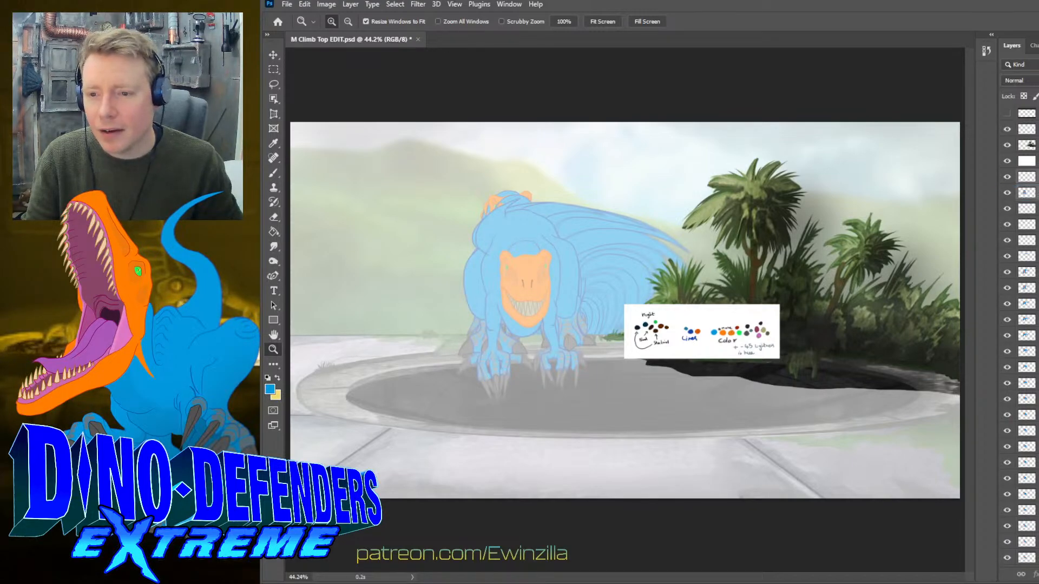
left_click(1026, 177)
key("h")
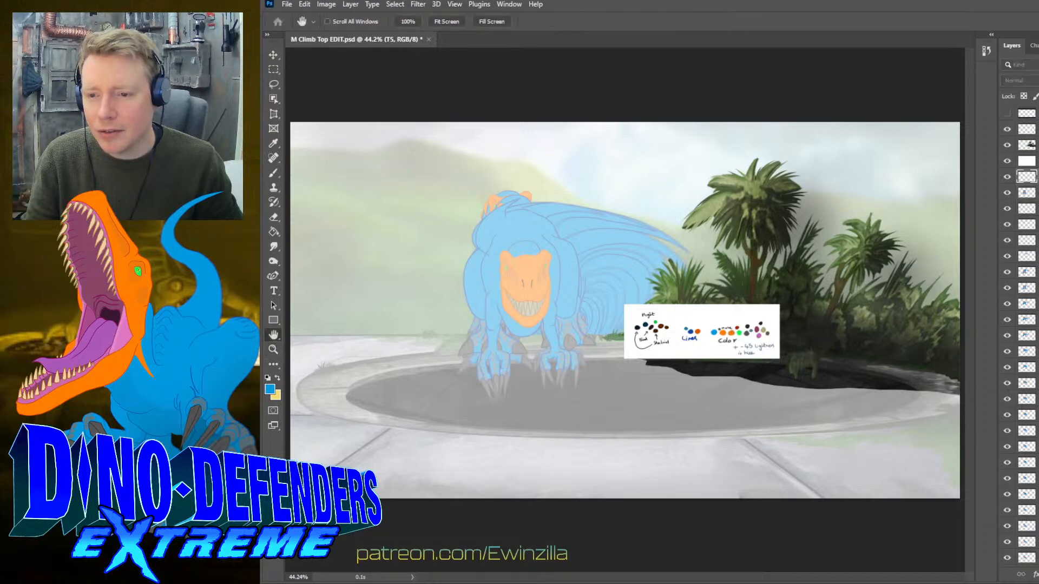
key("z")
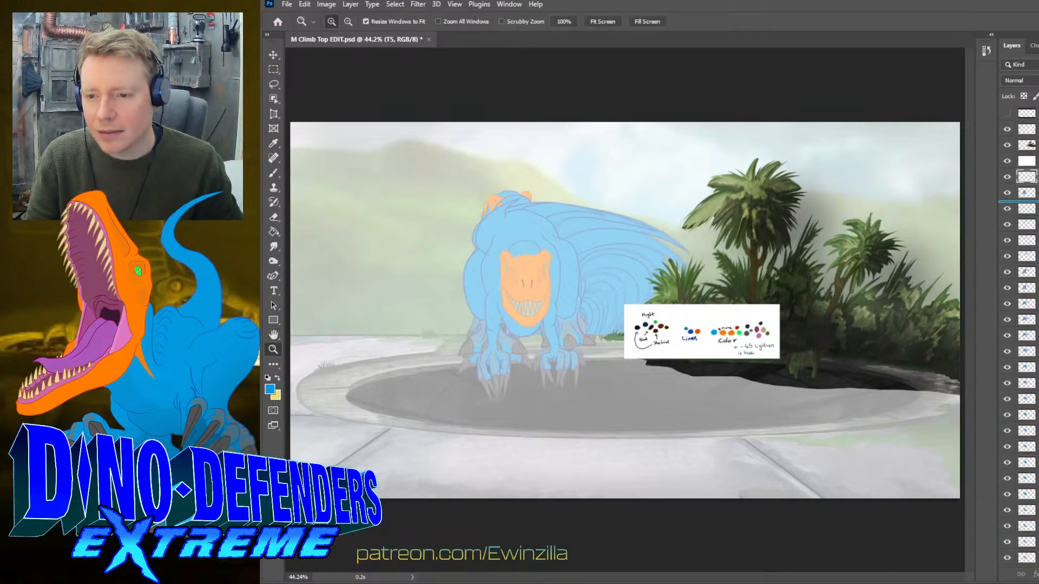
key("ctrl+bracketleft")
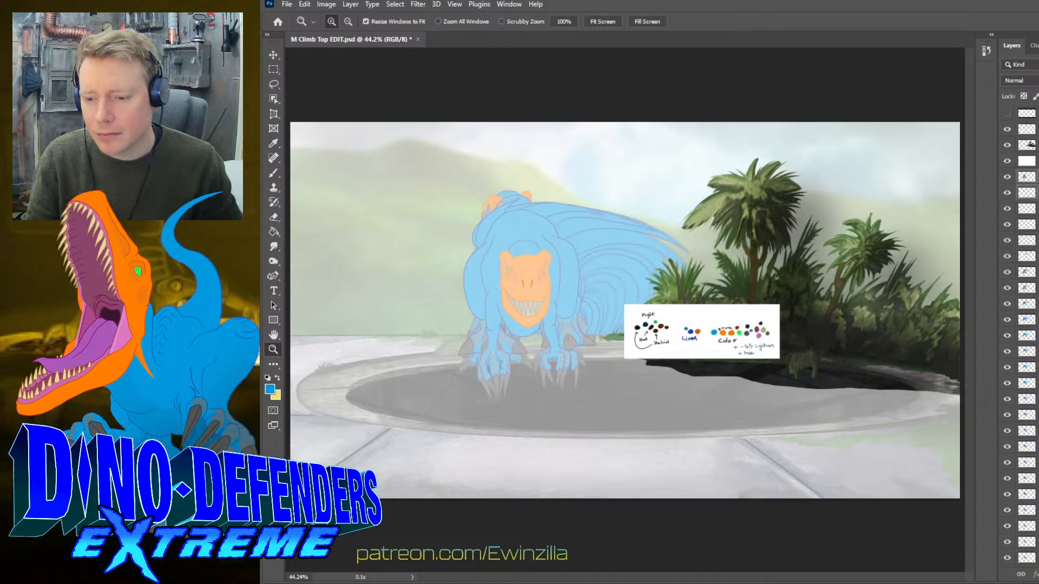
- Delete all the frame layers beneath M27, down to the p layer, and the color palette reference layer
left_click(1027, 177)
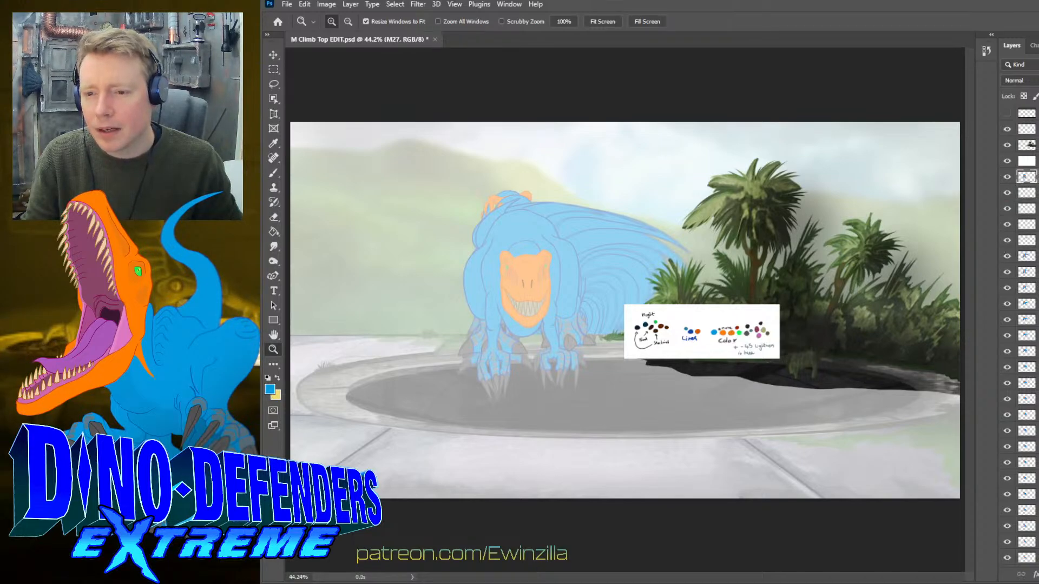
key("alt+bracketleft")
scroll(1018, 335, "down", 3)
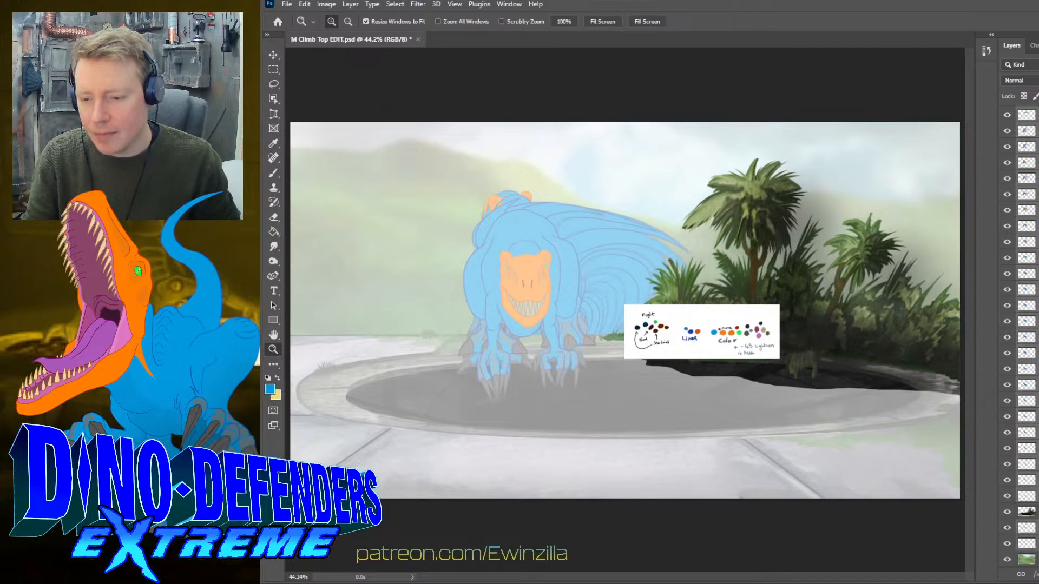
key("ctrl+e")
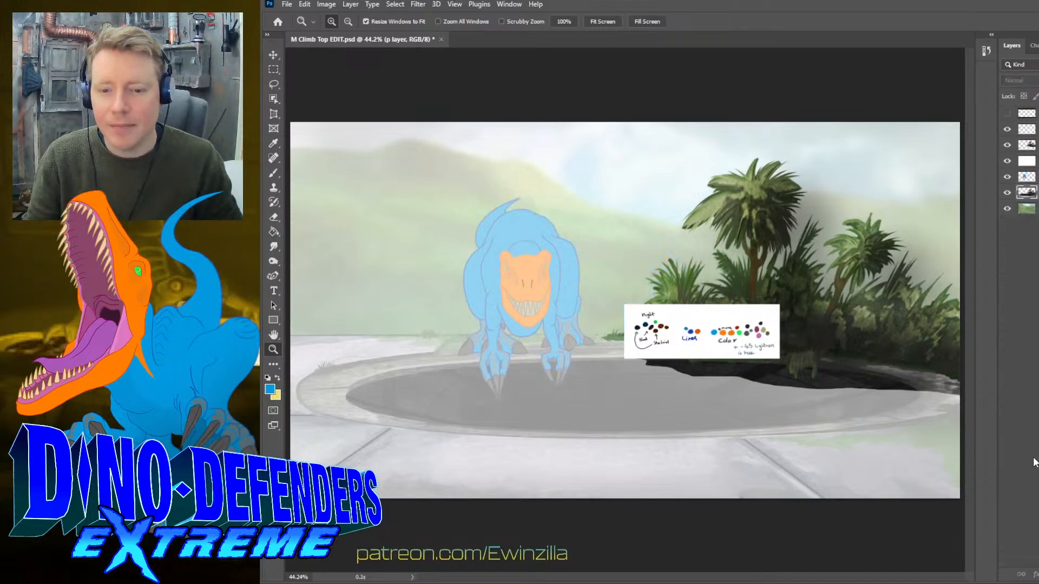
key("Delete")
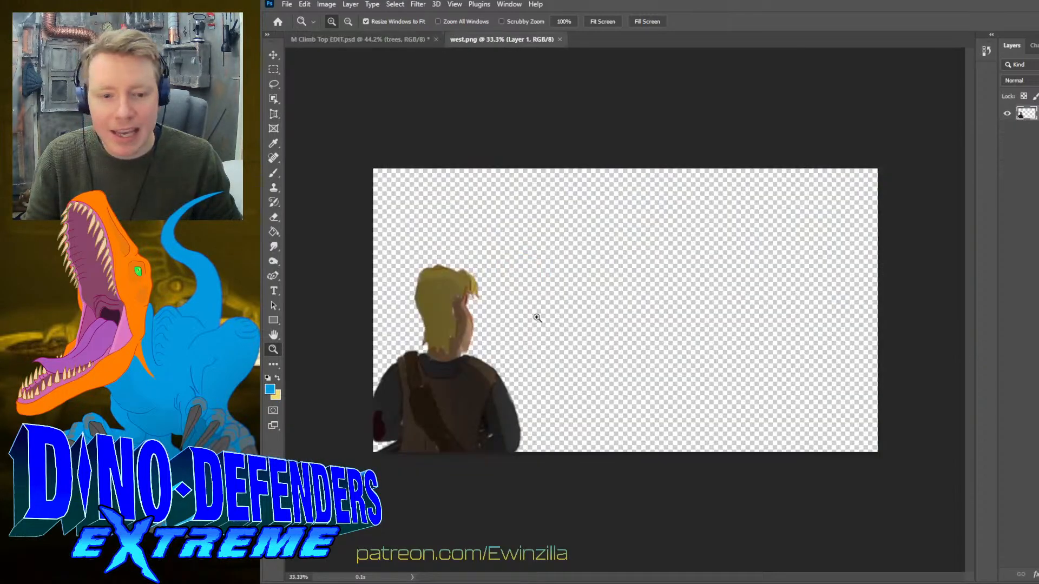
- Lasso the blond man in west.png and paste a copy of him into M Climb Top EDIT.psd
left_click(274, 87)
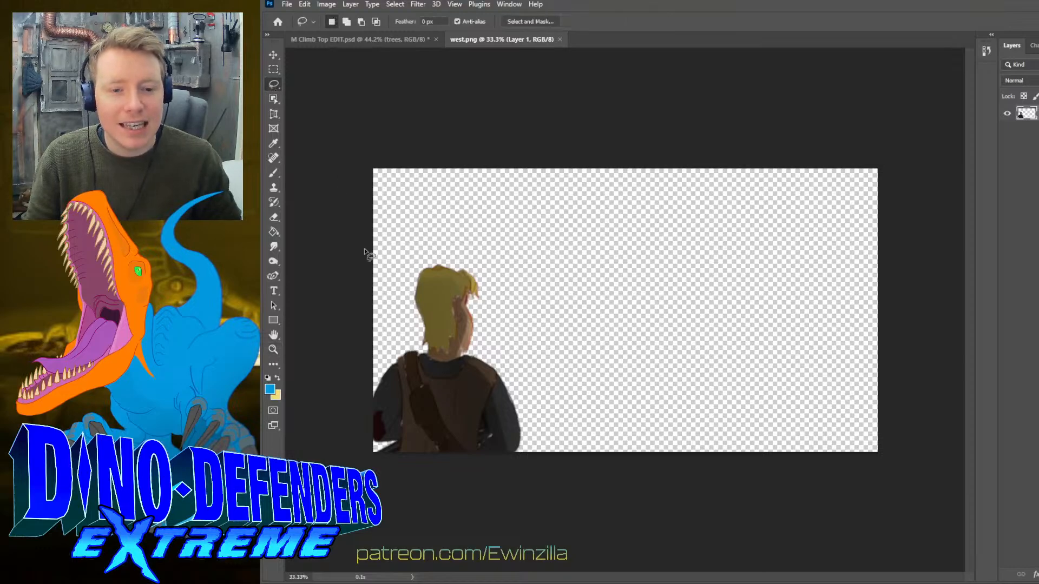
mouse_move(368, 254)
left_mouse_down()
mouse_move(602, 480)
mouse_move(284, 278)
left_mouse_up()
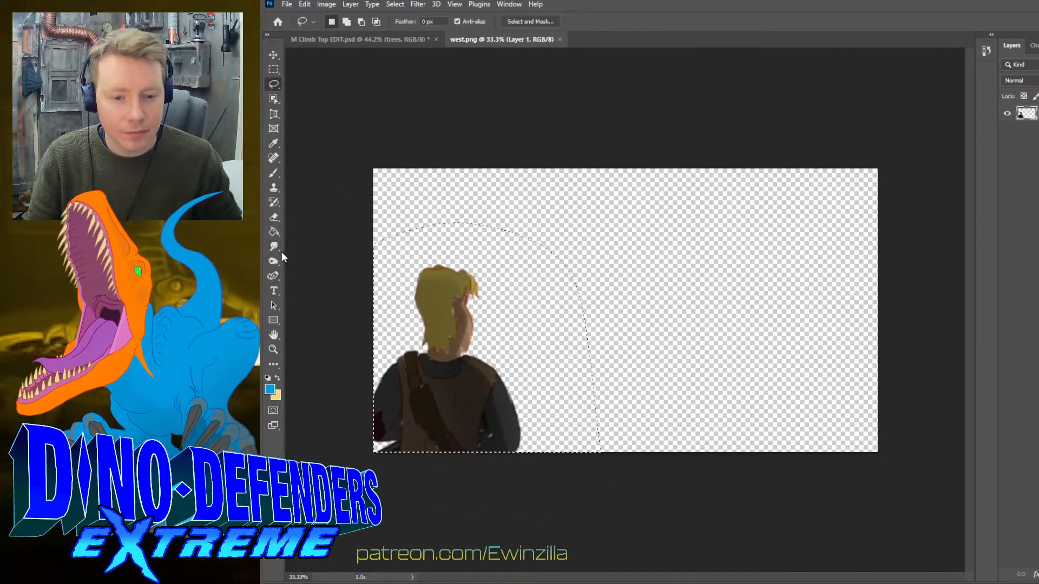
left_click(367, 40)
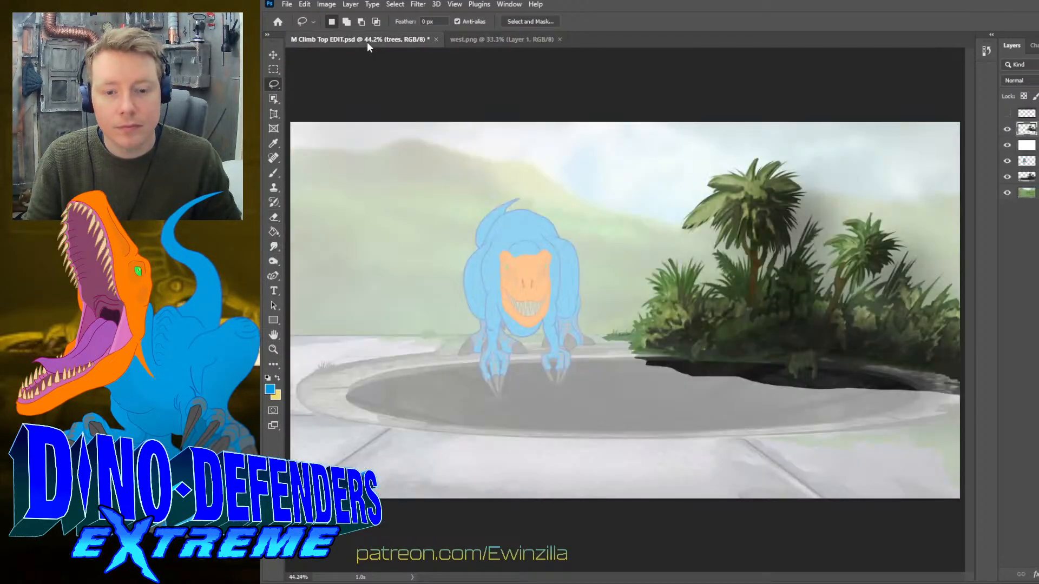
key("ctrl+v")
left_click(274, 56)
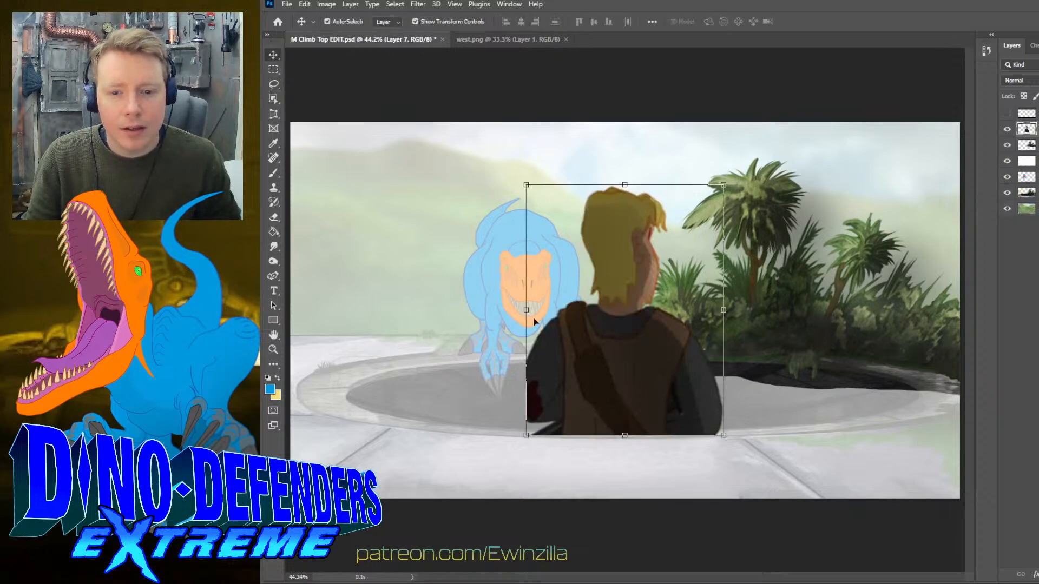
- Flip the pasted blond man horizontally, scale him to about 214% with a slight tilt, and place him in the scene's right foreground
left_click_drag(531, 312, 924, 311)
left_click_drag(926, 182, 862, 307)
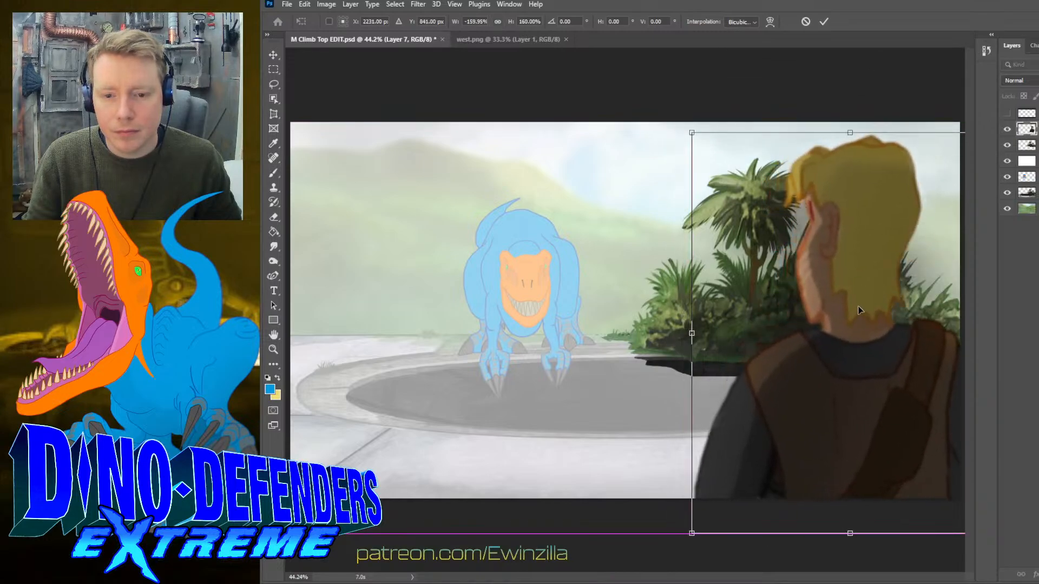
left_click_drag(683, 119, 685, 113)
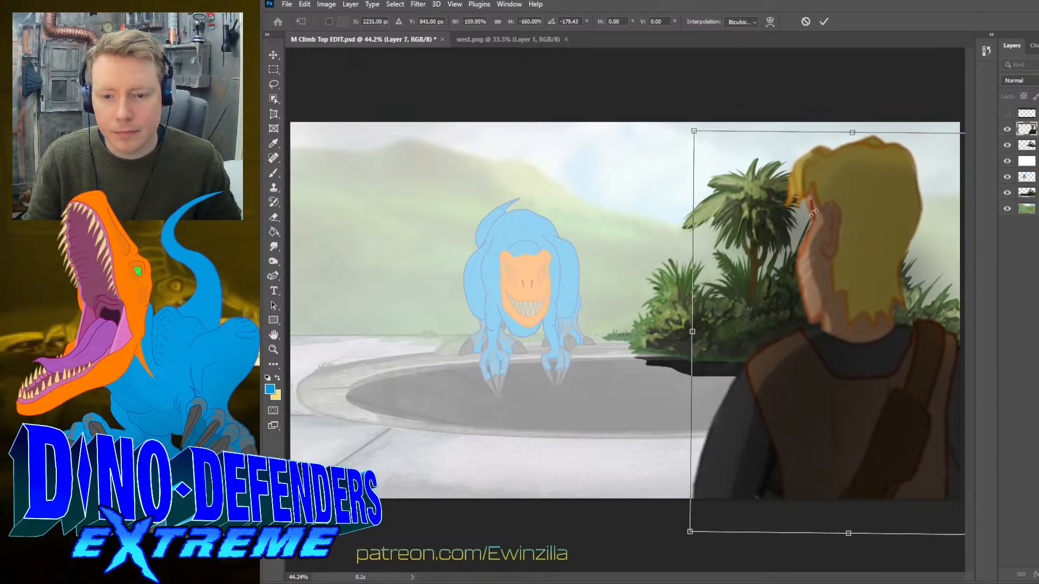
left_click_drag(813, 212, 849, 216)
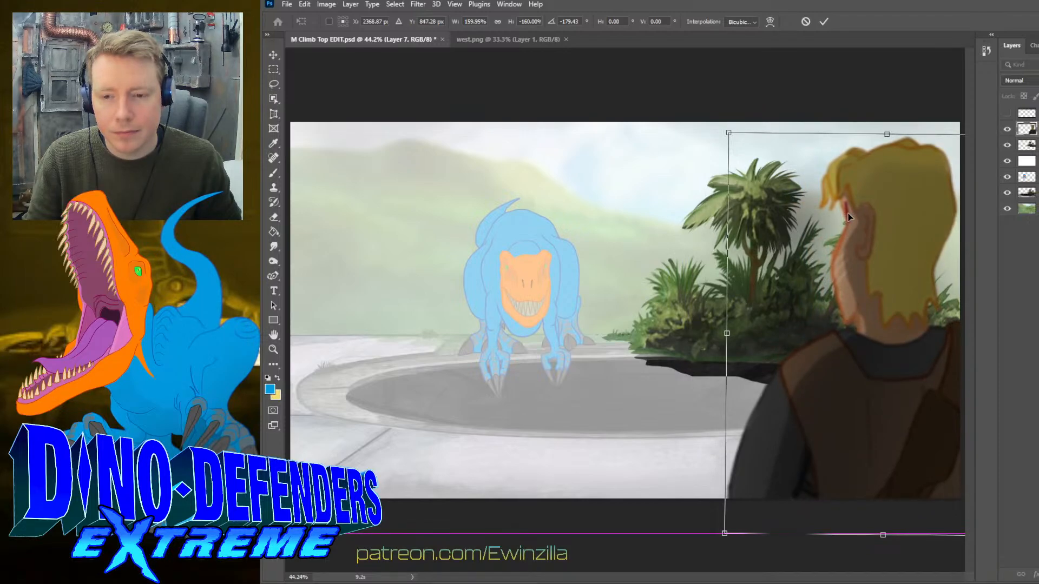
left_click_drag(729, 133, 684, 76)
left_click_drag(841, 224, 884, 313)
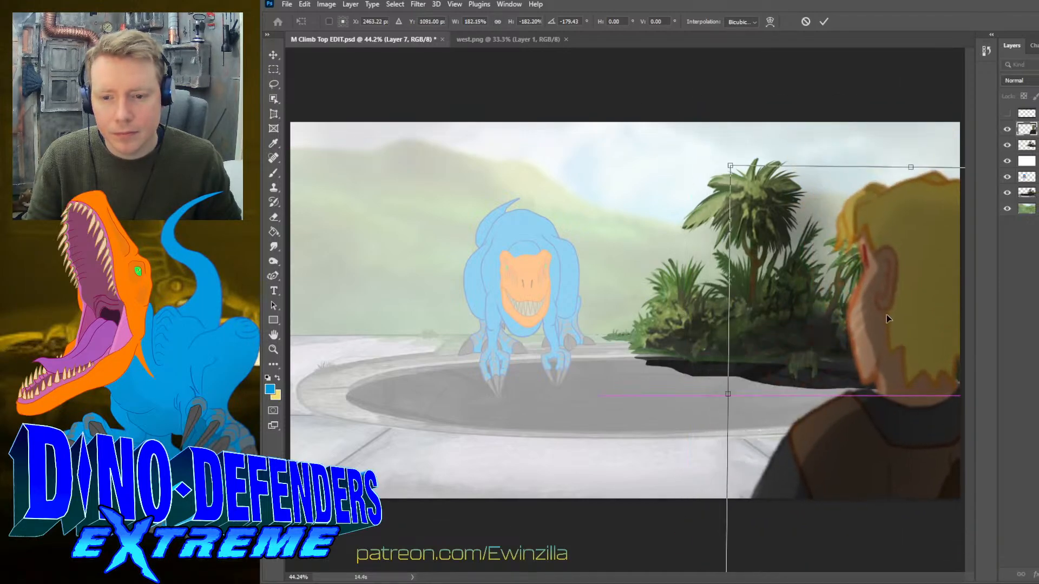
left_click_drag(729, 166, 593, 130)
left_click_drag(793, 230, 814, 265)
key("l")
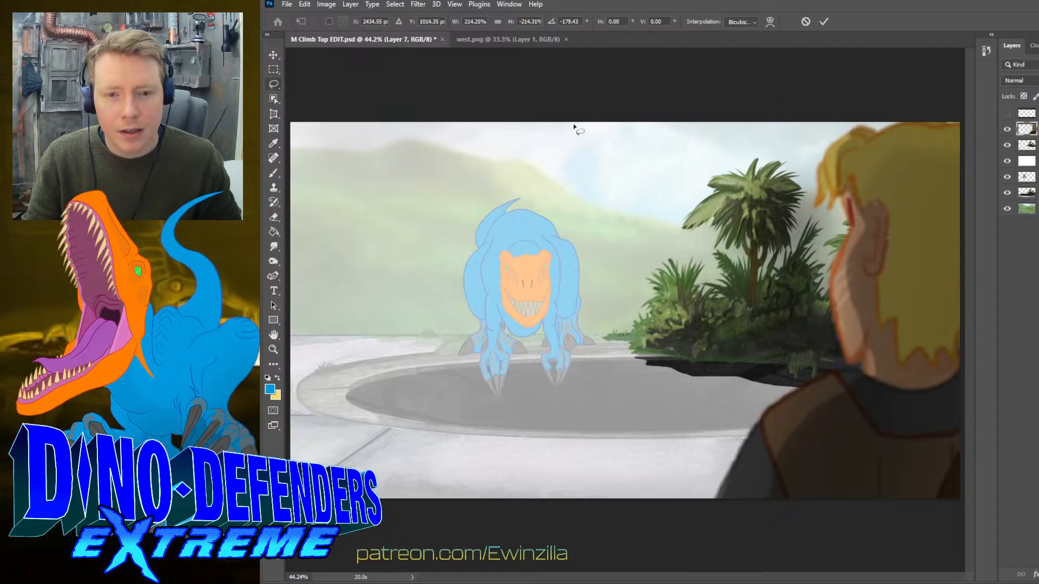
- Show the black letterbox layer and shift the blond man slightly left within the frame
left_click(1007, 114)
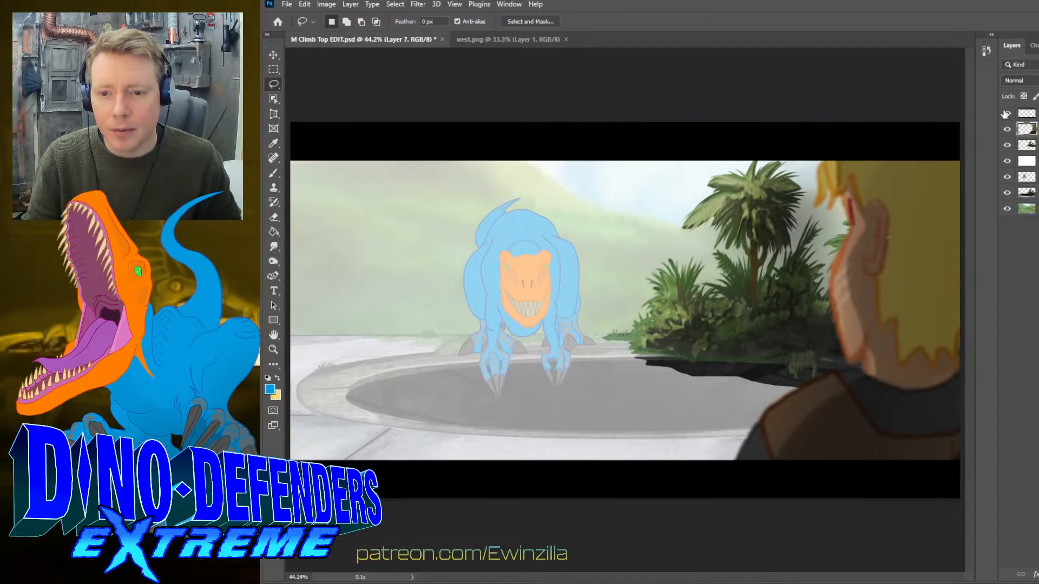
left_click(274, 55)
left_click_drag(887, 247, 861, 257)
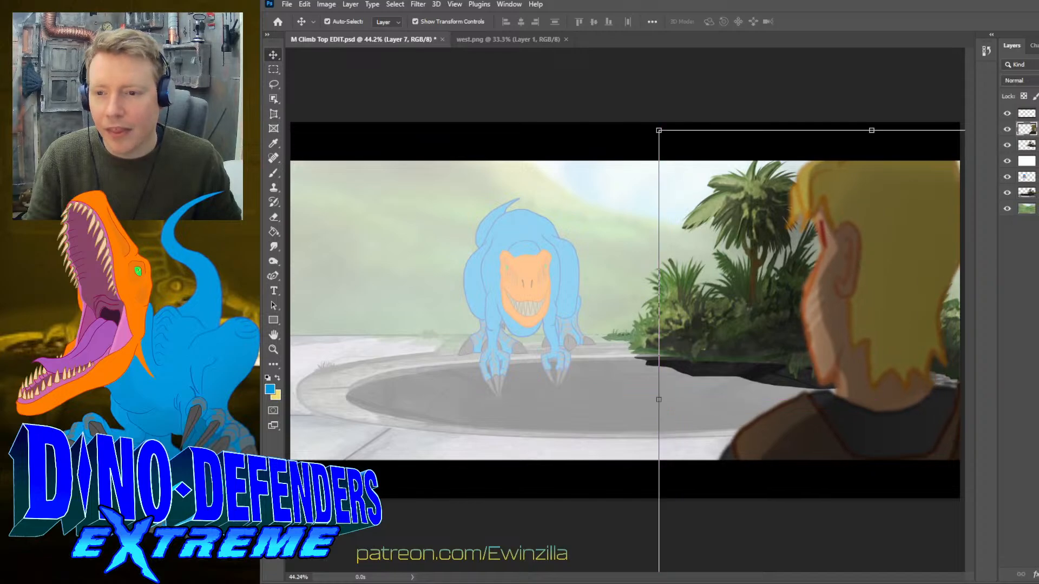
key("l")
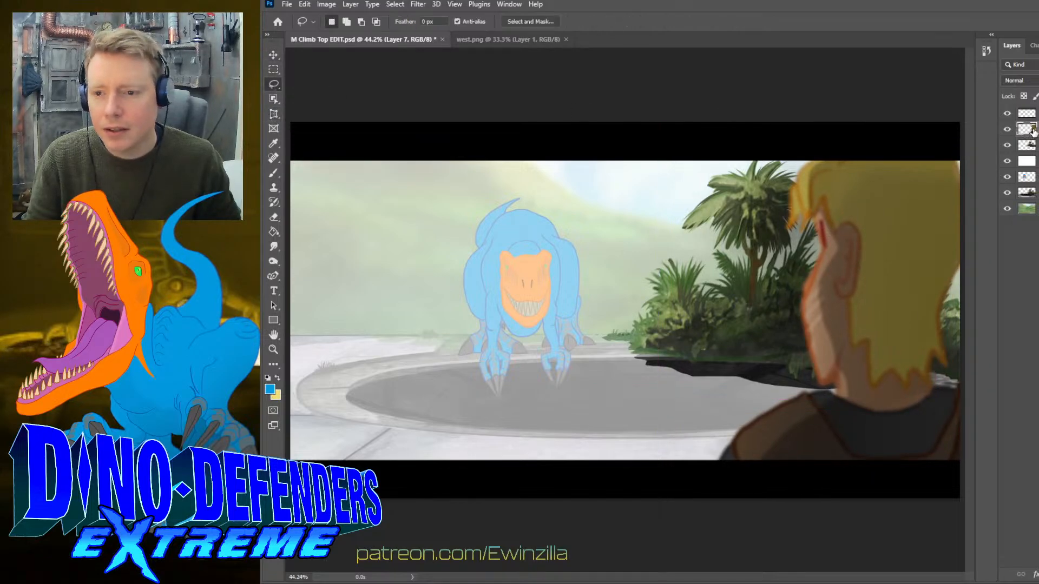
- Move the blond man's layer below the white layer, hide the trees layer and close west.png
left_click_drag(1035, 160, 1035, 161)
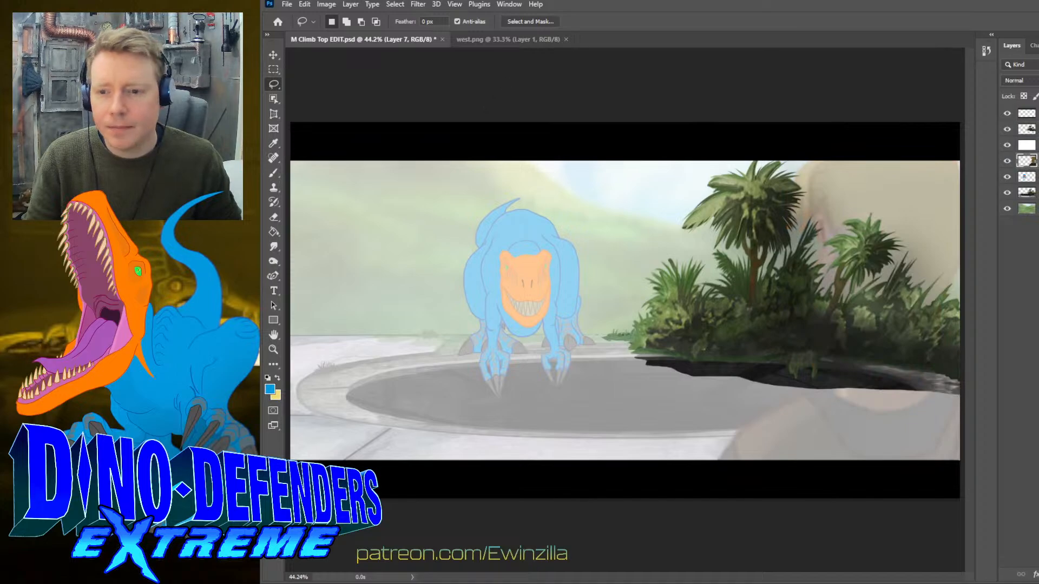
left_click(1008, 129)
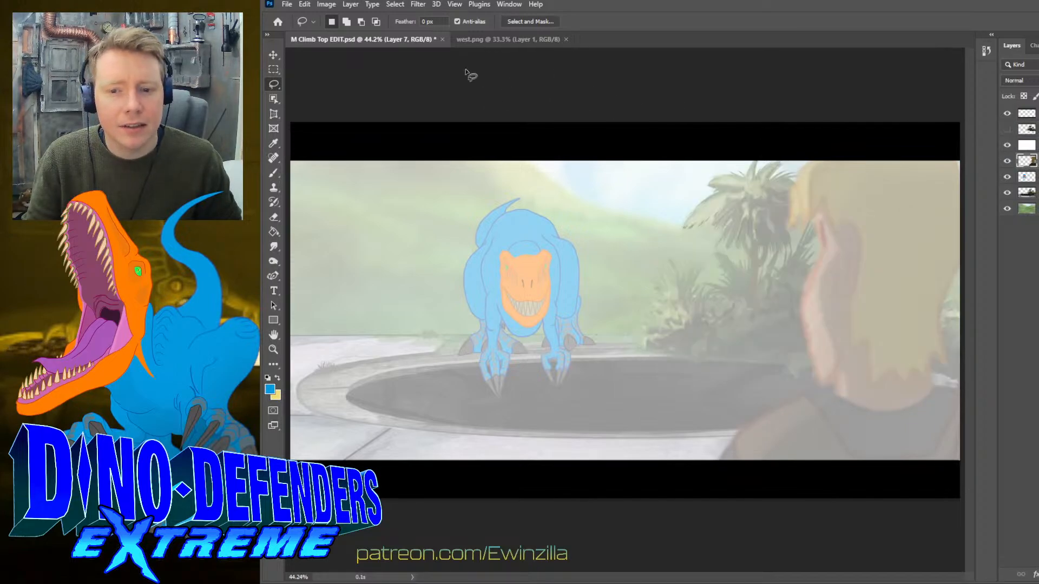
left_click(485, 41)
left_click(566, 39)
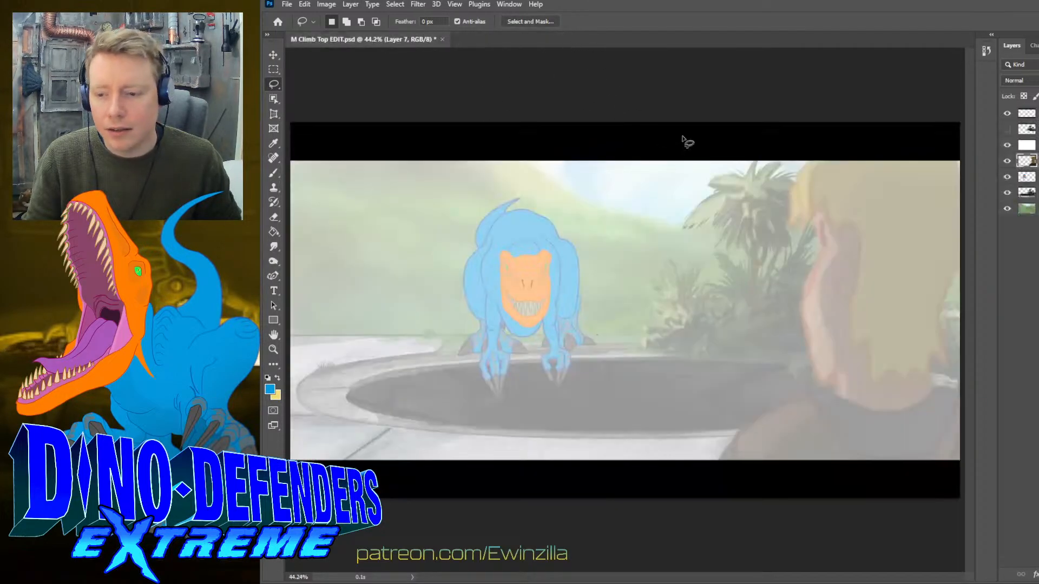
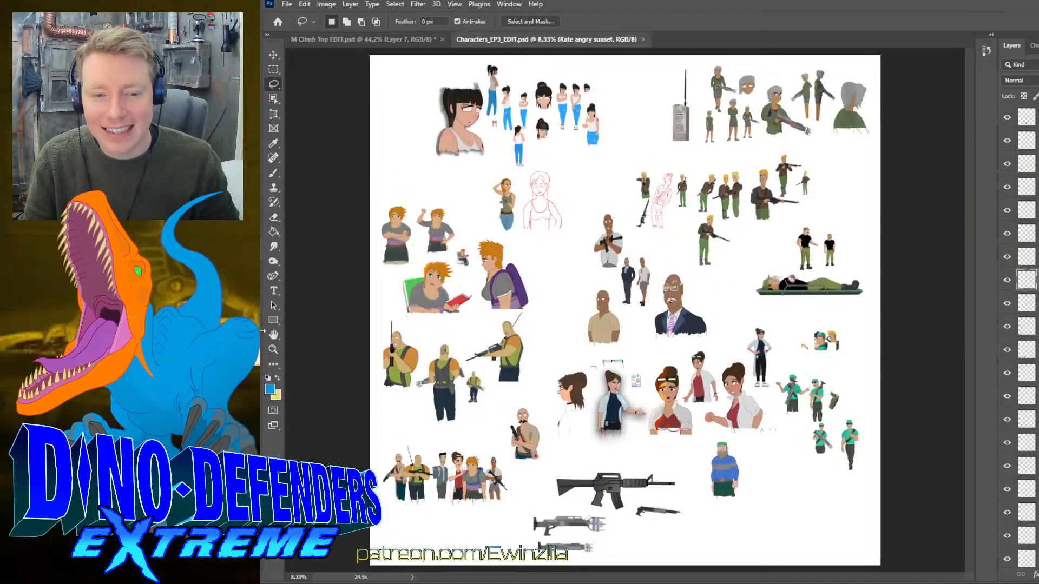
- Identify the westlea standing figure's layer in Characters_EP3_EDIT.psd and copy it into M Climb Top EDIT.psd beside the dinosaur
left_click(274, 349)
left_click(749, 180)
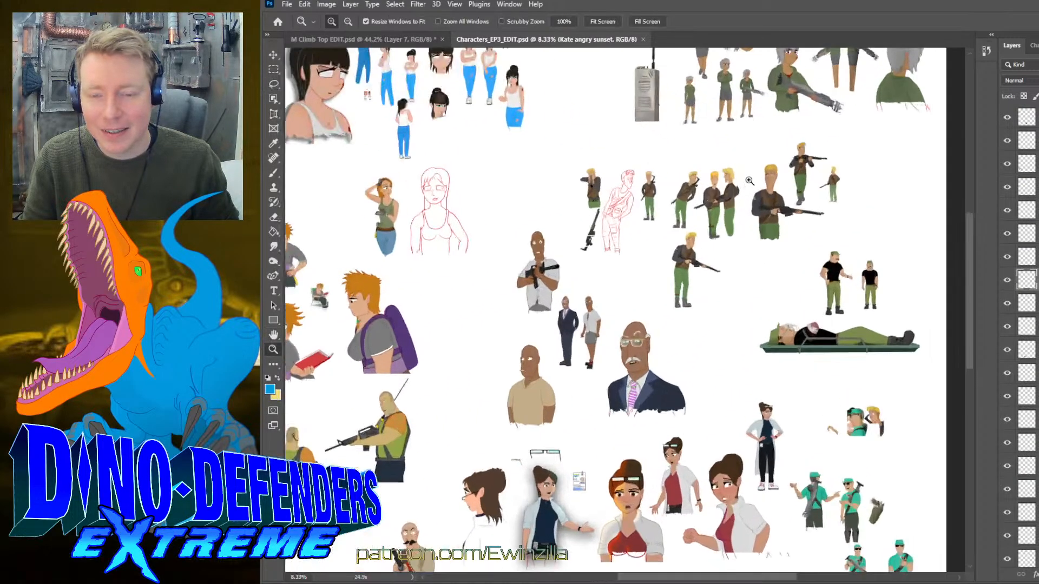
left_click(736, 182)
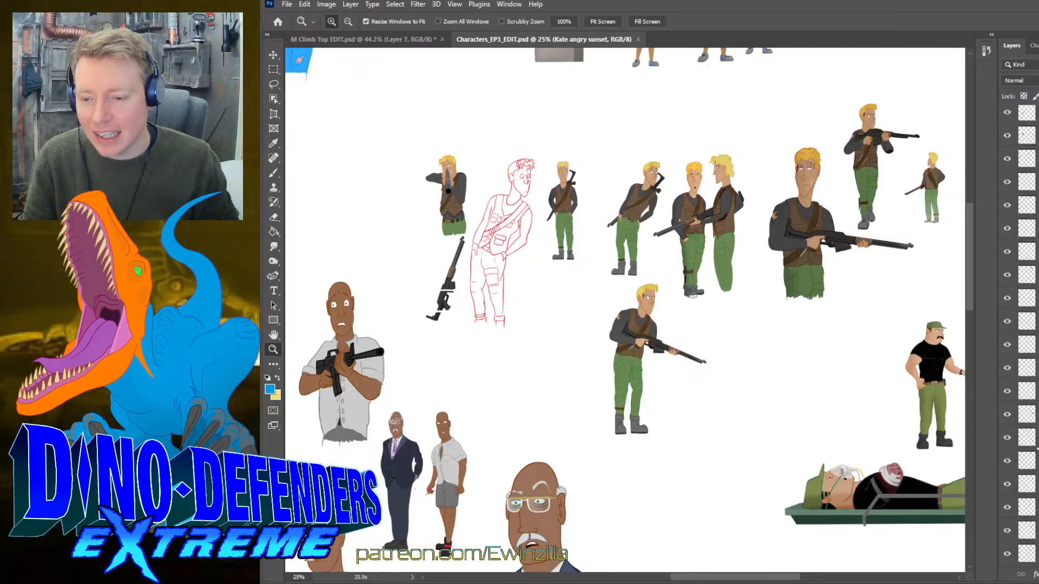
left_click(1007, 507)
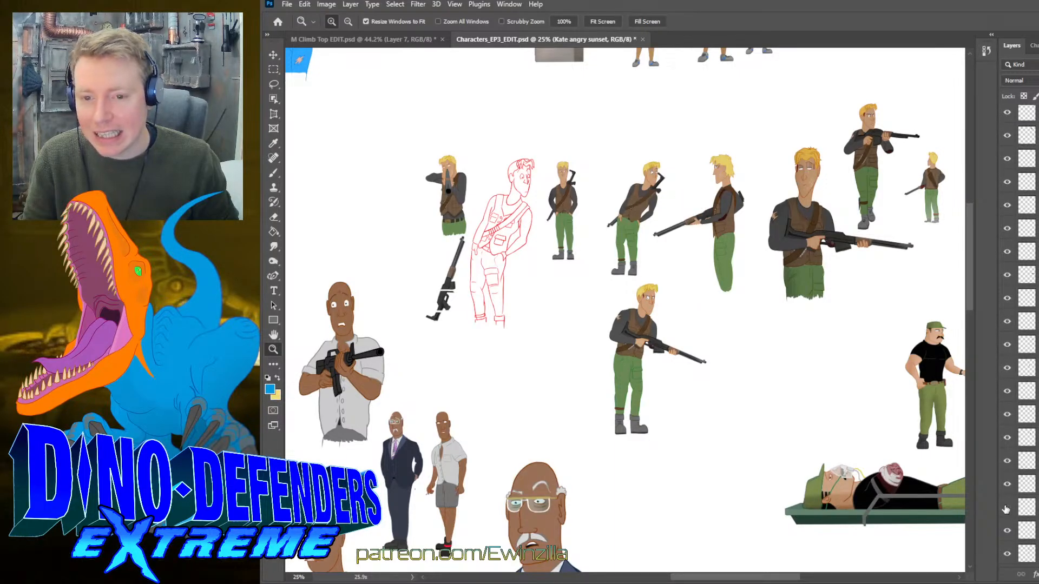
left_click(1007, 507)
left_click(1025, 509)
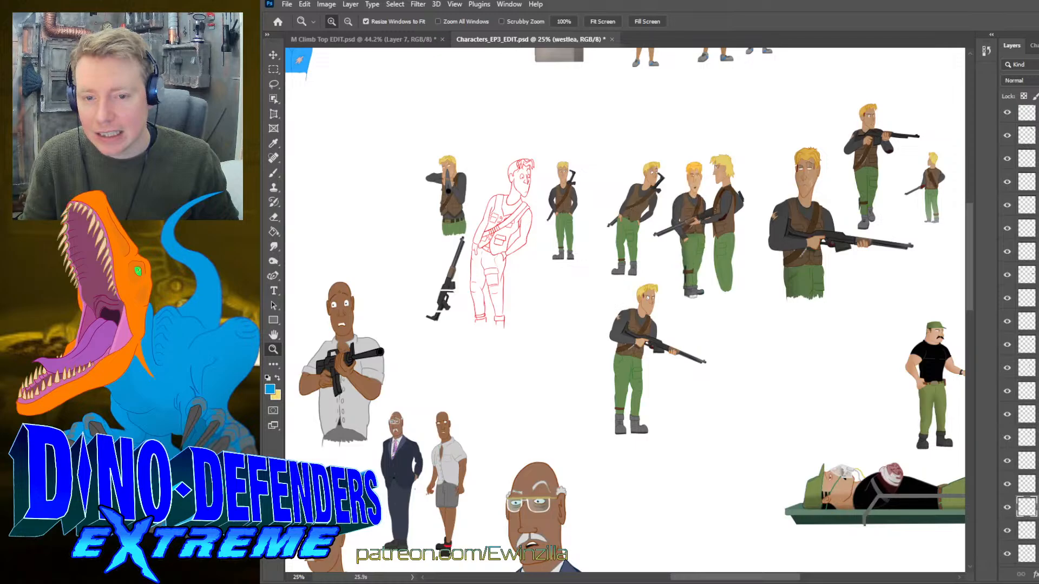
left_click(273, 55)
left_click_drag(667, 196, 608, 319)
left_click_drag(619, 263, 618, 264)
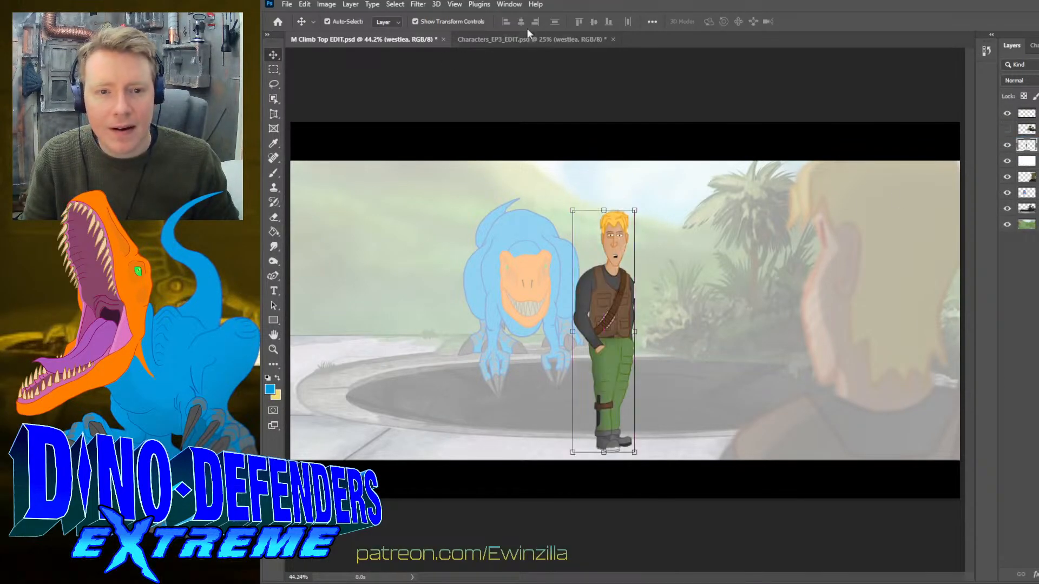
- Close the Characters_EP3_EDIT.psd sheet and add a new empty layer named Westlea above the standing reference figure
left_click(599, 38)
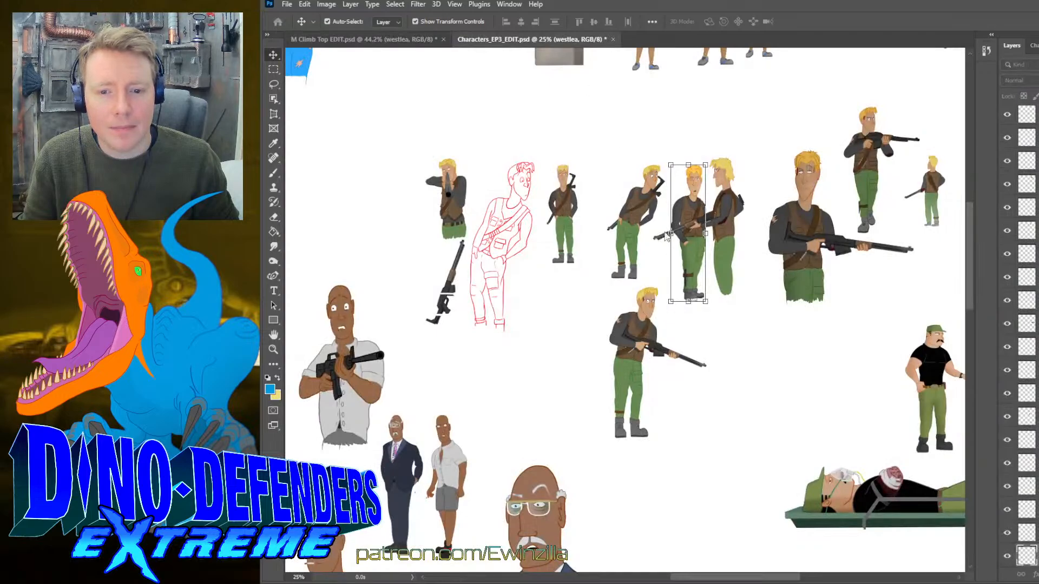
left_click_drag(665, 231, 650, 220)
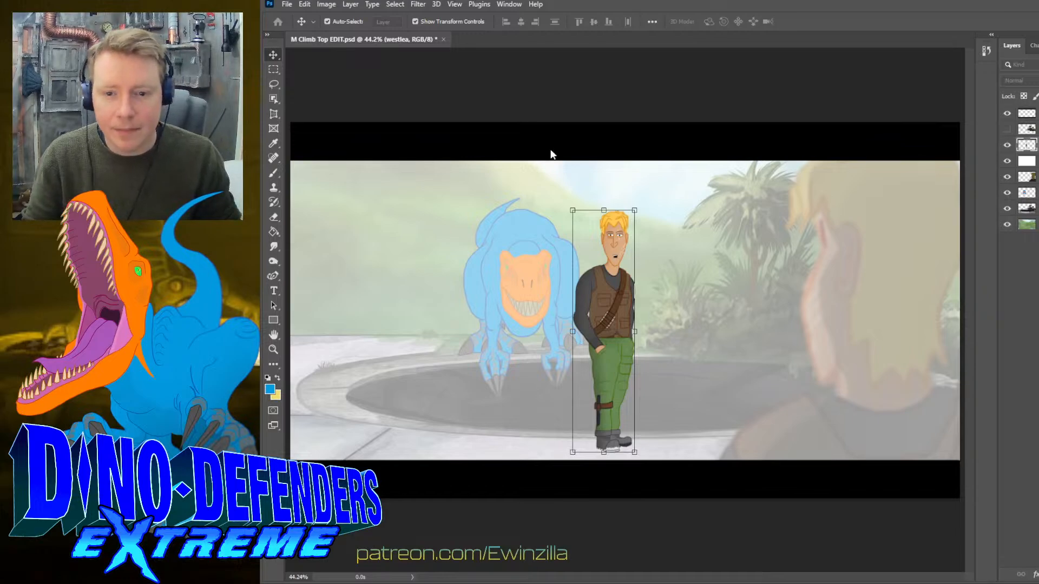
key("Return")
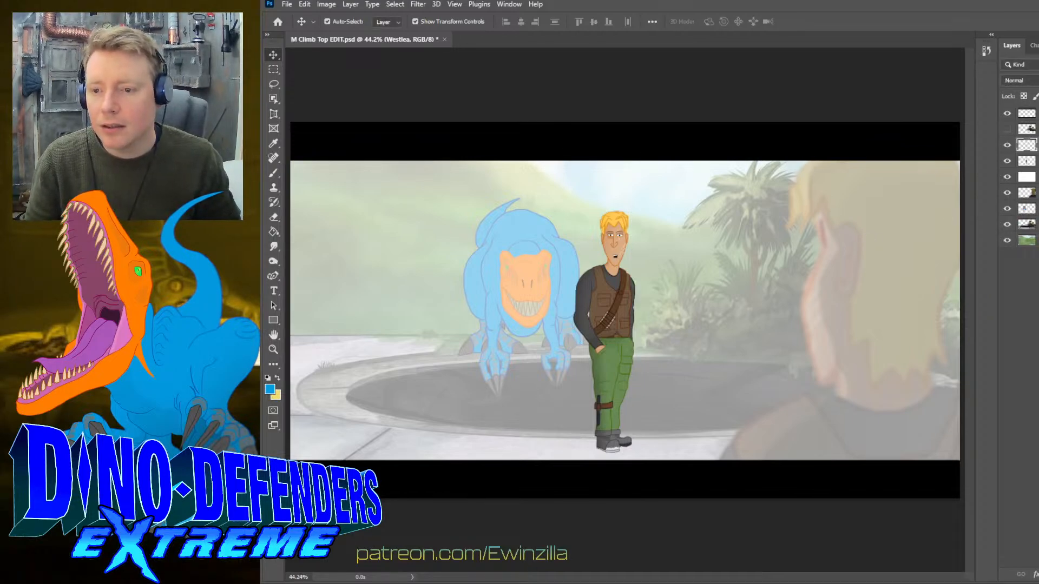
key("z")
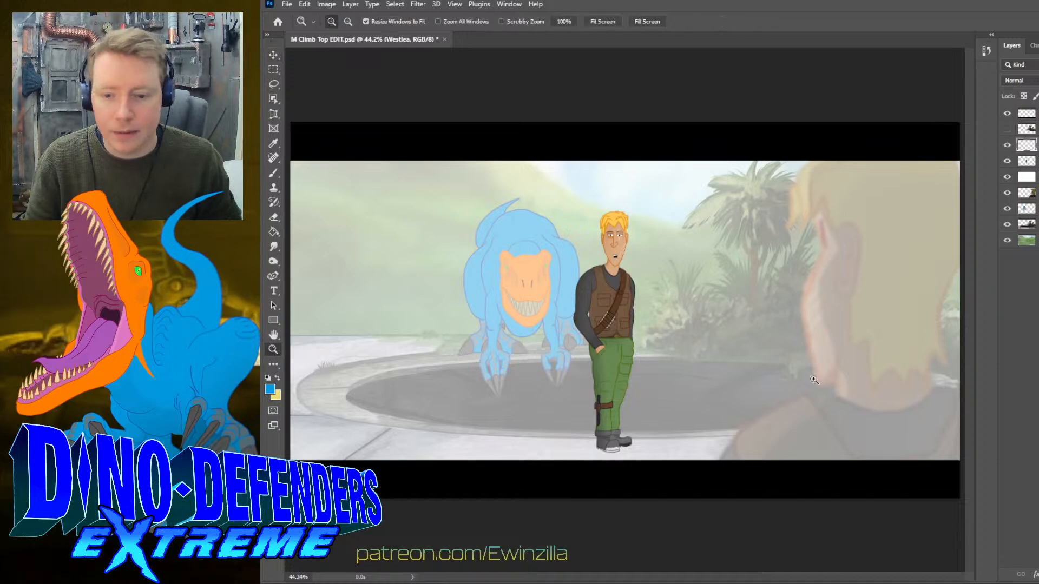
left_click(814, 381)
left_click(735, 528)
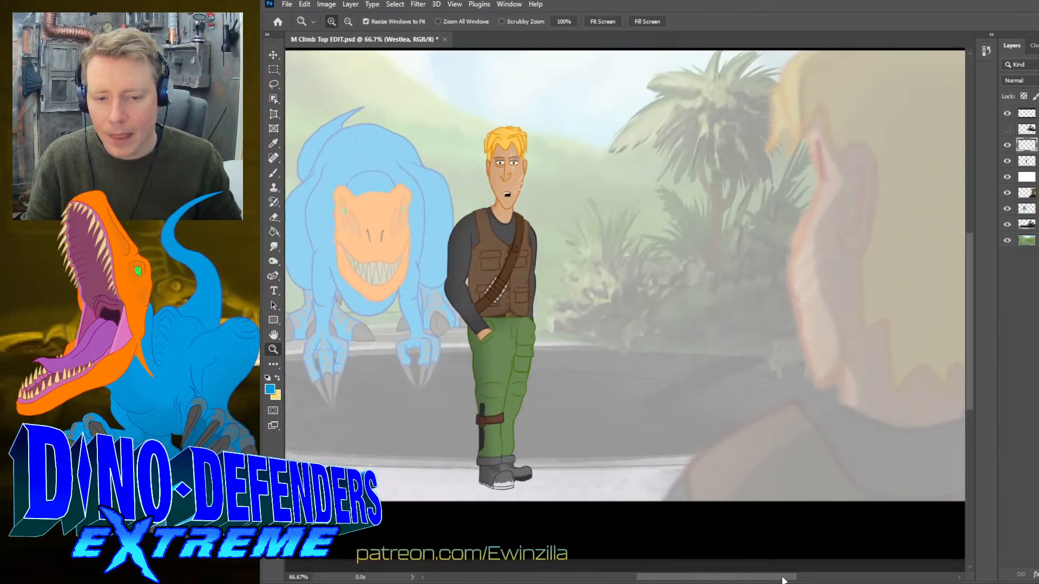
- Outline the foreground man's front hair strands and hairline, using the orange hair-outline colour sampled from the standing reference figure
left_click(273, 143)
mouse_move(413, 140)
left_mouse_down()
mouse_move(410, 169)
mouse_move(412, 148)
left_mouse_up()
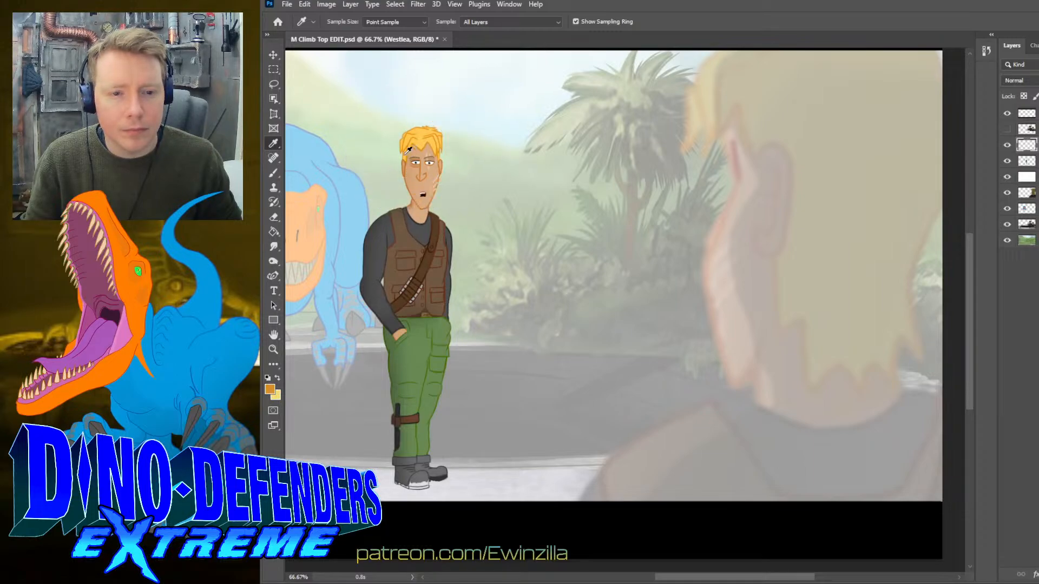
left_click(273, 172)
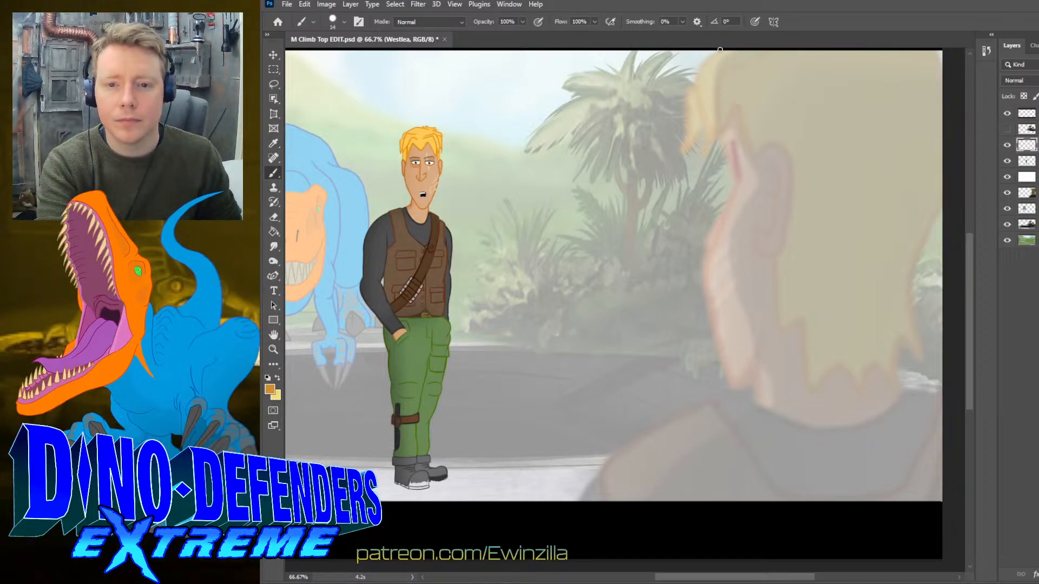
mouse_move(718, 51)
left_mouse_down()
mouse_move(697, 72)
mouse_move(698, 160)
mouse_move(724, 79)
mouse_move(746, 53)
mouse_move(704, 65)
mouse_move(698, 161)
mouse_move(717, 132)
mouse_move(722, 91)
mouse_move(759, 58)
left_mouse_up()
key("ctrl+z")
mouse_move(695, 81)
left_mouse_down()
mouse_move(684, 158)
mouse_move(704, 137)
left_mouse_up()
key("ctrl+z")
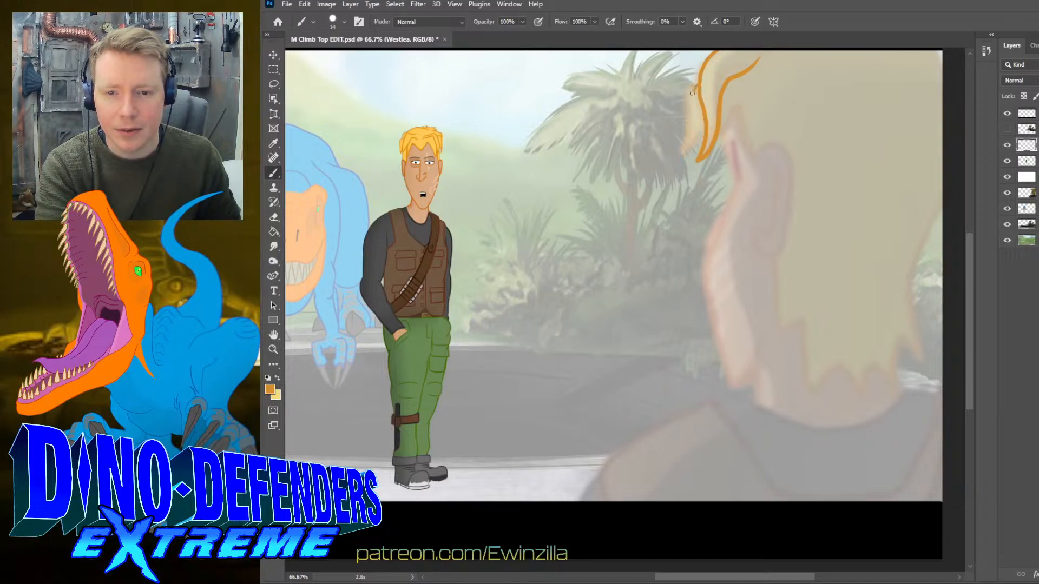
mouse_move(692, 93)
left_mouse_down()
mouse_move(688, 151)
mouse_move(737, 111)
mouse_move(748, 162)
left_mouse_up()
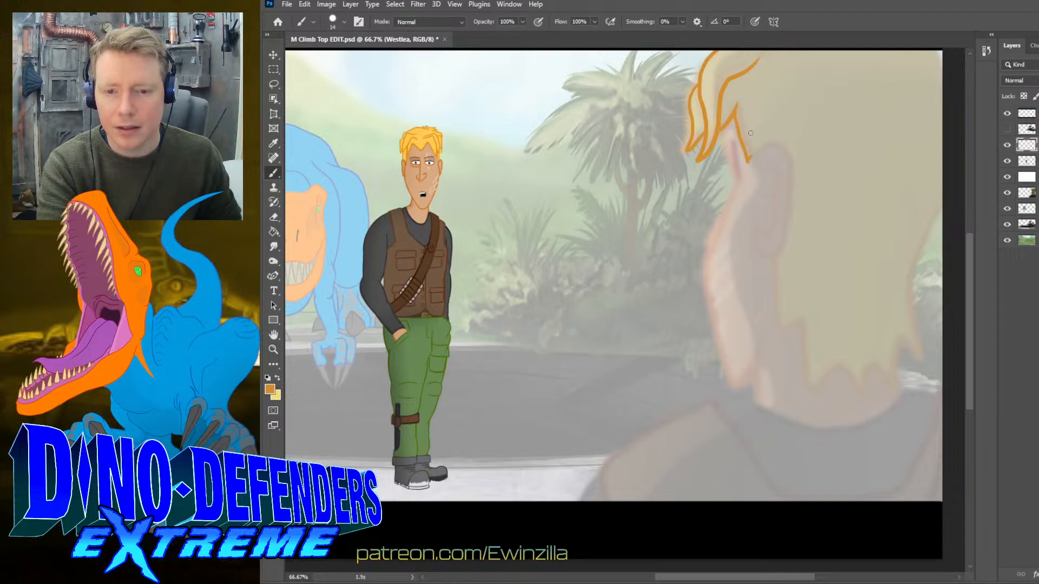
- Outline the back hair from below the ear through the jagged ends at the nape to the frame's right edge
left_click_drag(776, 259, 786, 325)
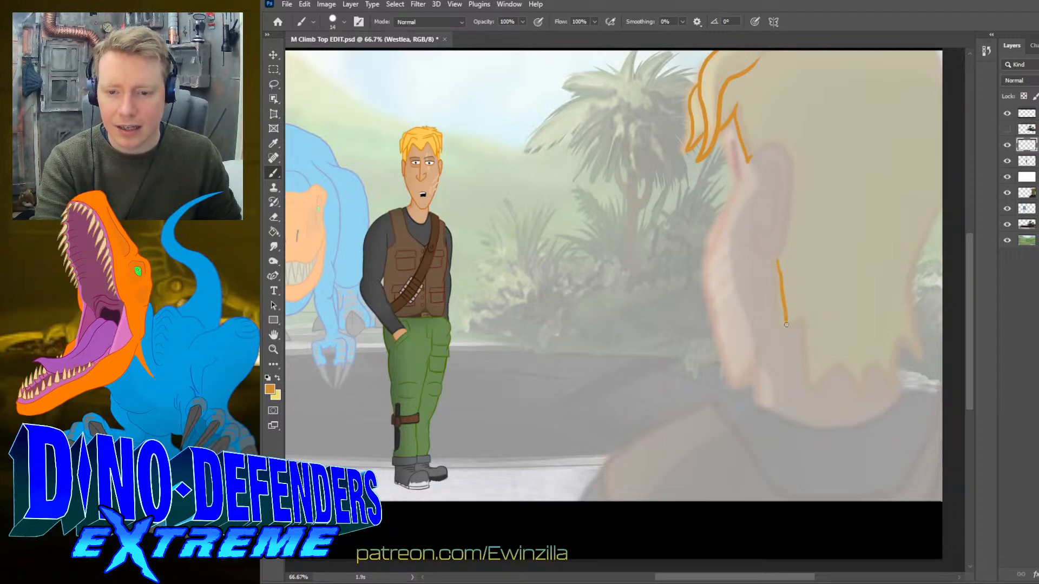
key("ctrl+z")
mouse_move(778, 260)
left_mouse_down()
mouse_move(809, 387)
mouse_move(780, 267)
mouse_move(807, 368)
mouse_move(843, 378)
mouse_move(861, 361)
mouse_move(888, 387)
mouse_move(893, 347)
mouse_move(907, 372)
mouse_move(916, 355)
mouse_move(914, 281)
mouse_move(932, 236)
mouse_move(936, 270)
mouse_move(952, 204)
left_mouse_up()
key("ctrl+z")
key("ctrl+z")
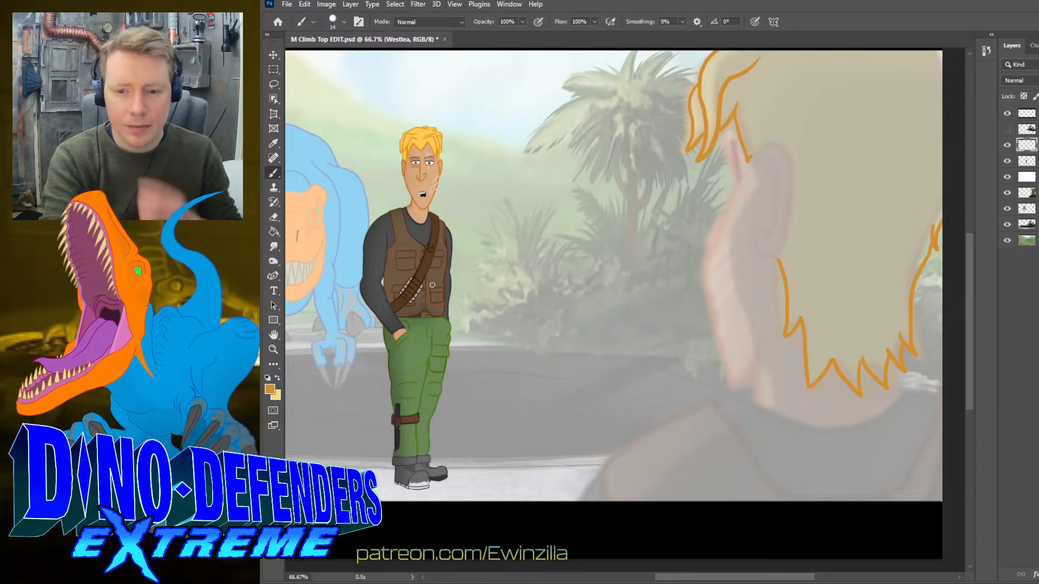
- Sample the darker orange skin-outline colour from the reference figure's face for the brush
key("i")
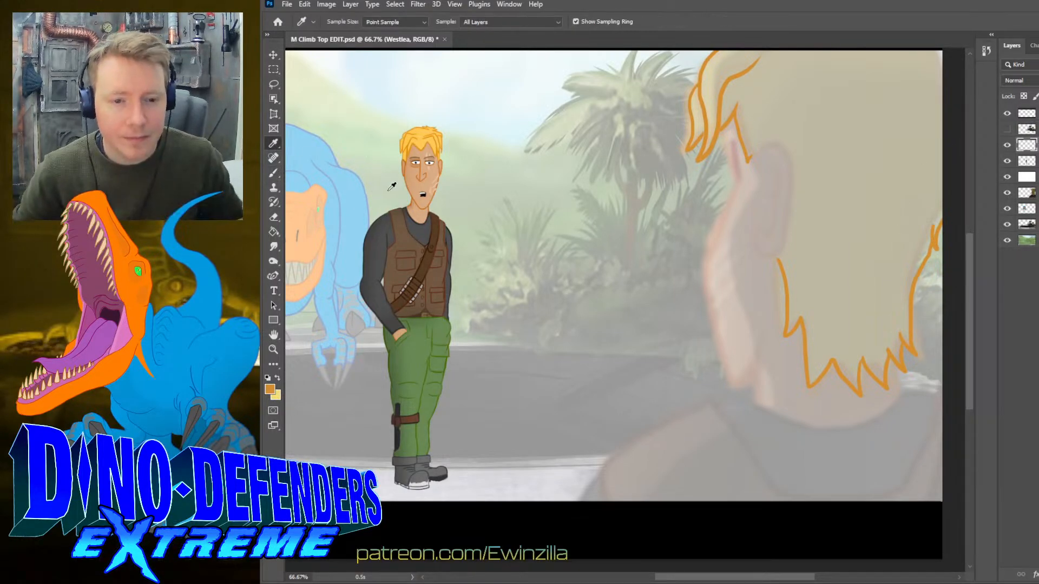
left_click(424, 179)
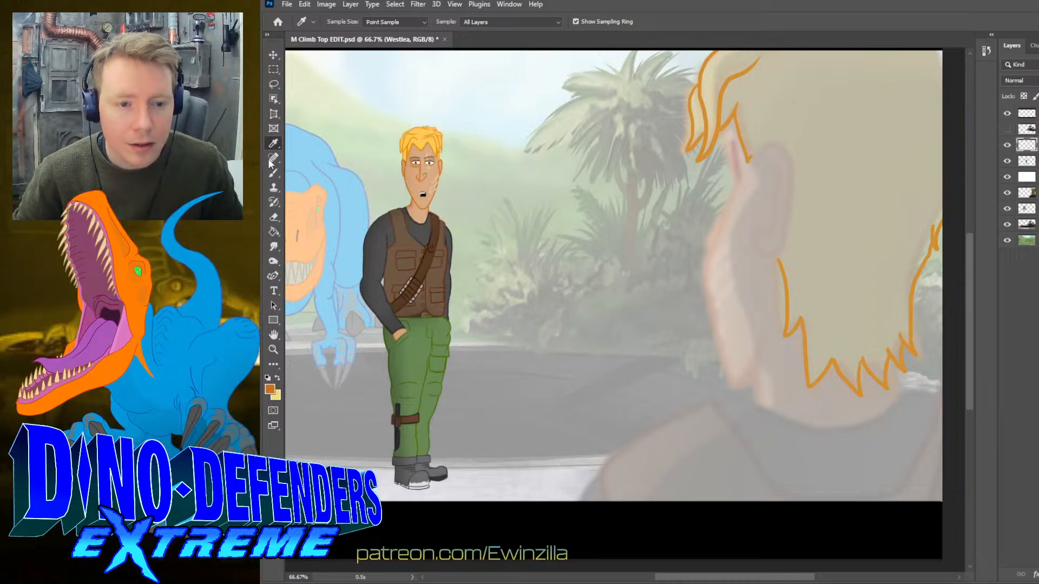
key("b")
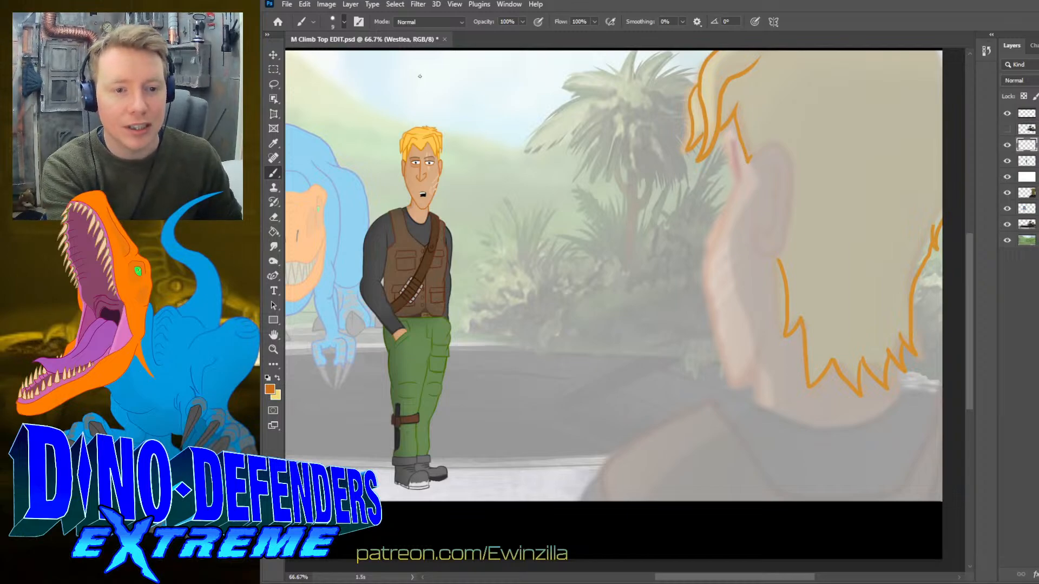
left_click_drag(505, 88, 497, 167)
key("ctrl+z")
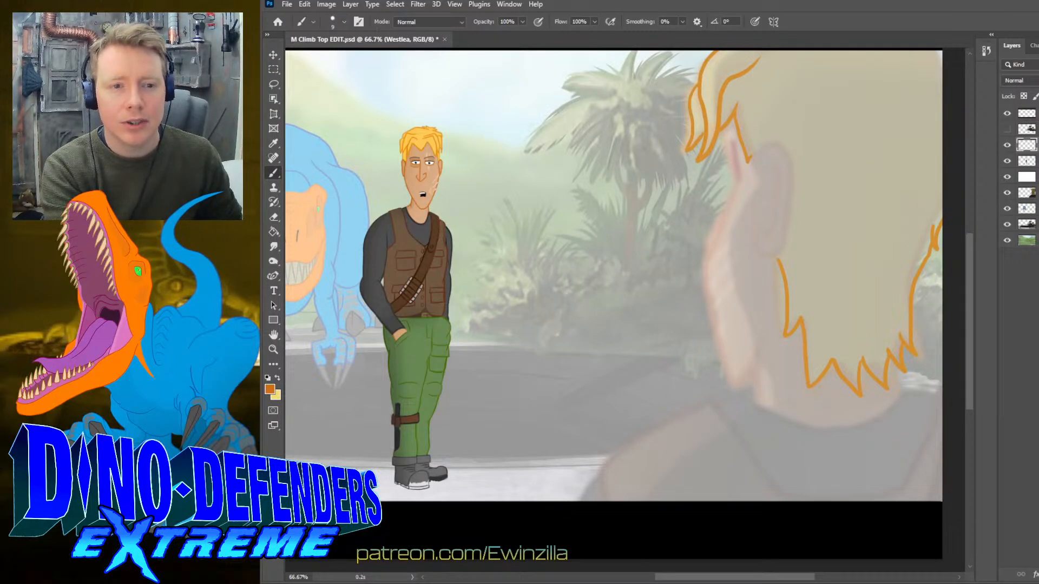
key("bracketleft")
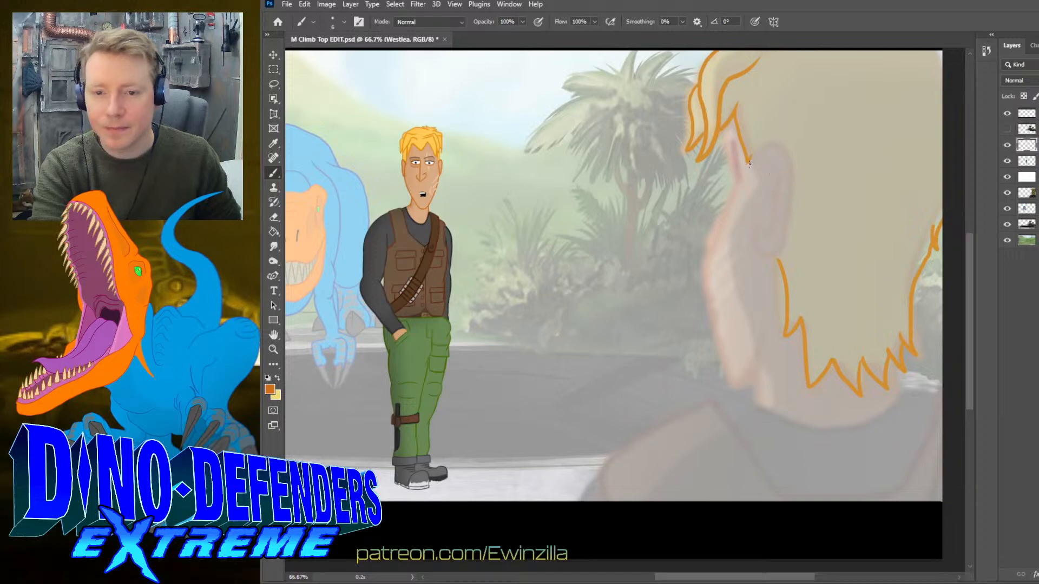
mouse_move(766, 143)
left_mouse_down()
mouse_move(791, 190)
mouse_move(772, 261)
mouse_move(755, 251)
mouse_move(772, 259)
mouse_move(785, 241)
mouse_move(786, 153)
left_mouse_up()
key("ctrl+z")
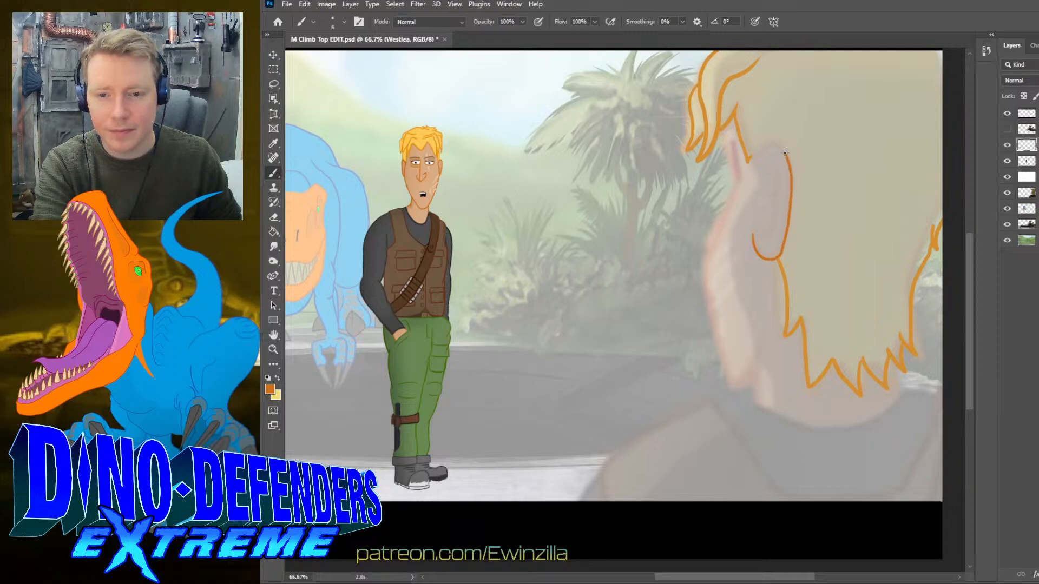
key("ctrl+z")
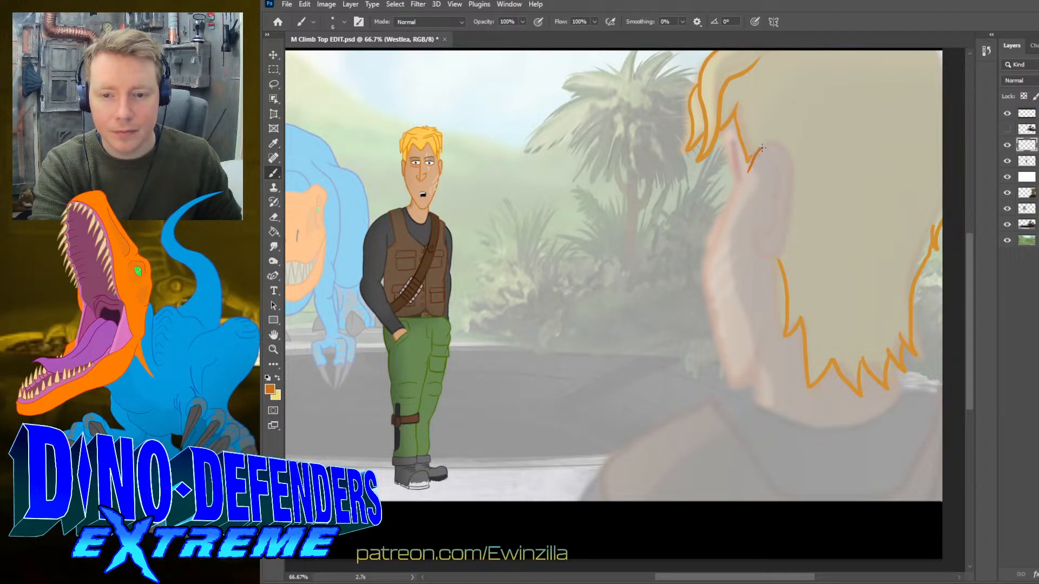
key("ctrl+z")
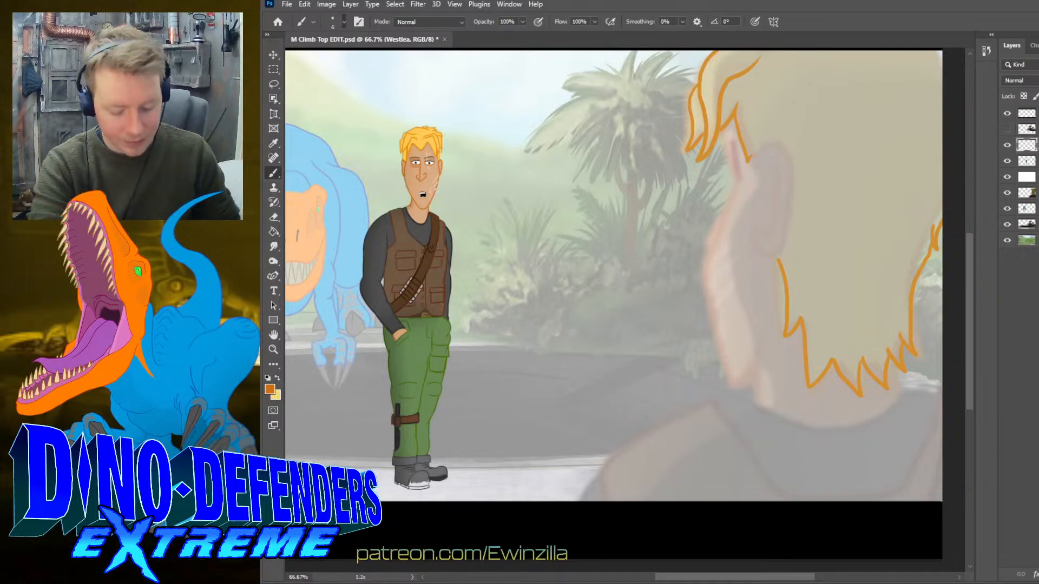
- Enlarge the brush slightly and outline the foreground man's ear, including its inner folds
key("bracketright")
key("bracketright")
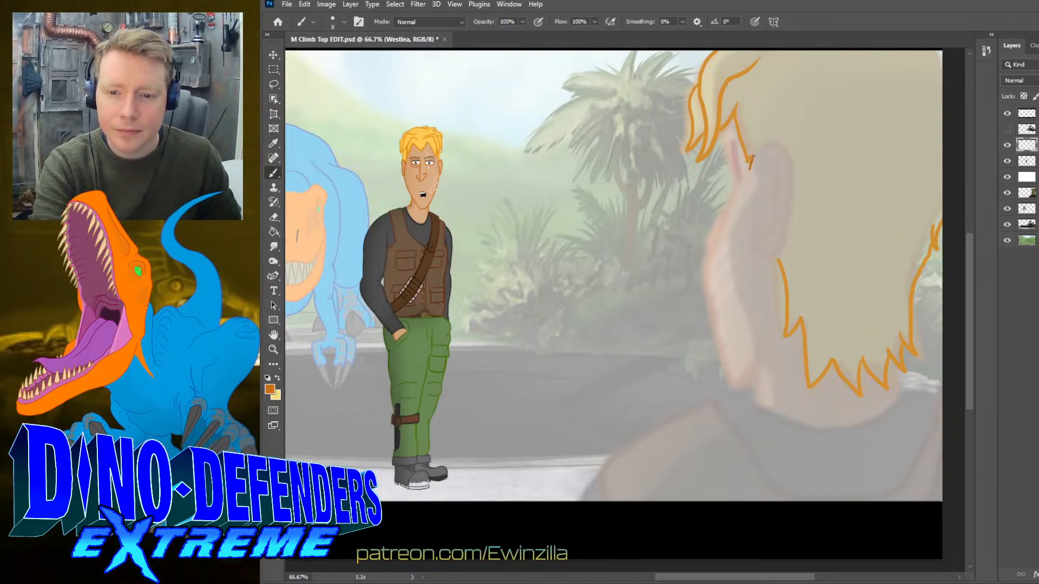
key("ctrl+z")
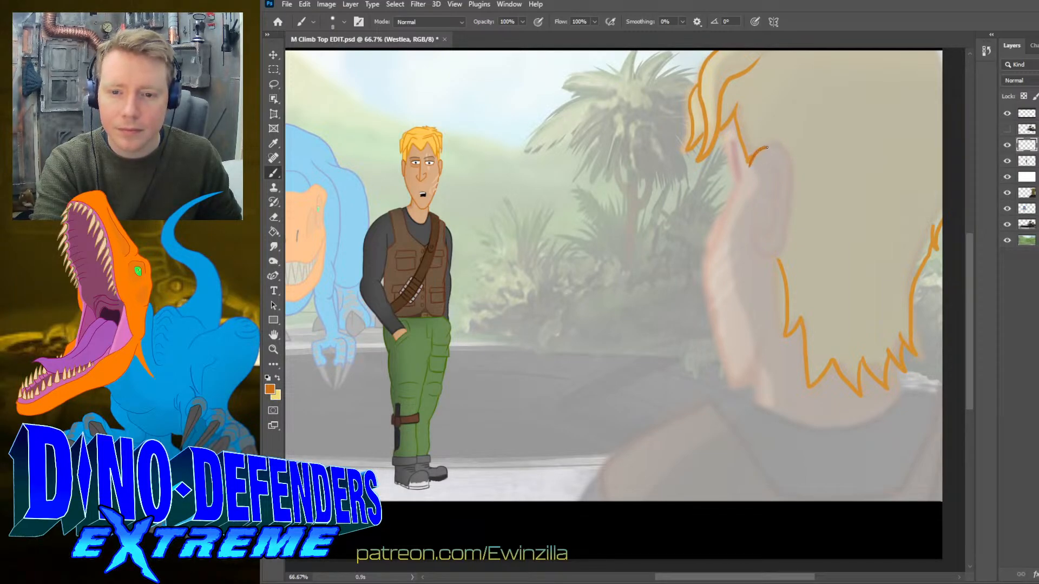
mouse_move(782, 151)
left_mouse_down()
mouse_move(791, 184)
mouse_move(768, 262)
mouse_move(756, 225)
left_mouse_up()
left_click_drag(764, 174, 763, 226)
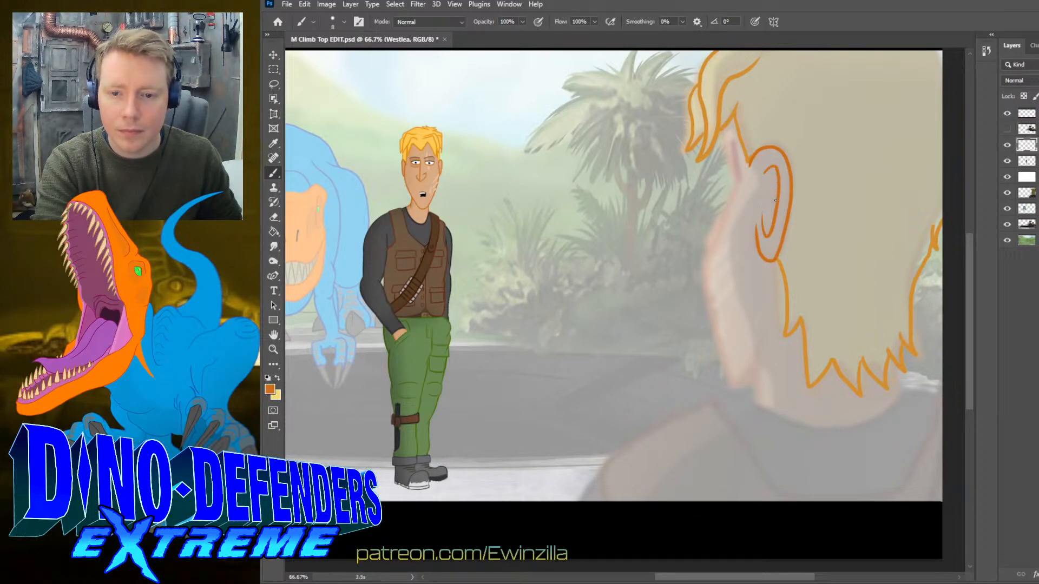
- Outline the face's edge from the hairline down to the chin, with a small cheekbone bump and both neck edges
mouse_move(721, 131)
left_mouse_down()
mouse_move(733, 188)
mouse_move(710, 254)
mouse_move(710, 295)
mouse_move(730, 371)
mouse_move(745, 386)
mouse_move(755, 373)
mouse_move(755, 401)
left_mouse_up()
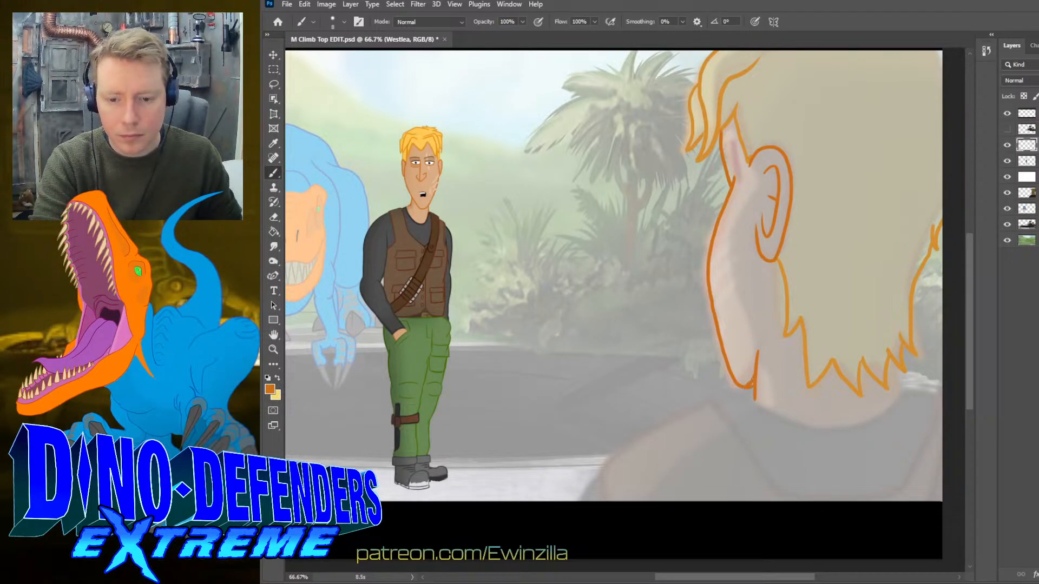
left_click_drag(716, 222, 707, 241)
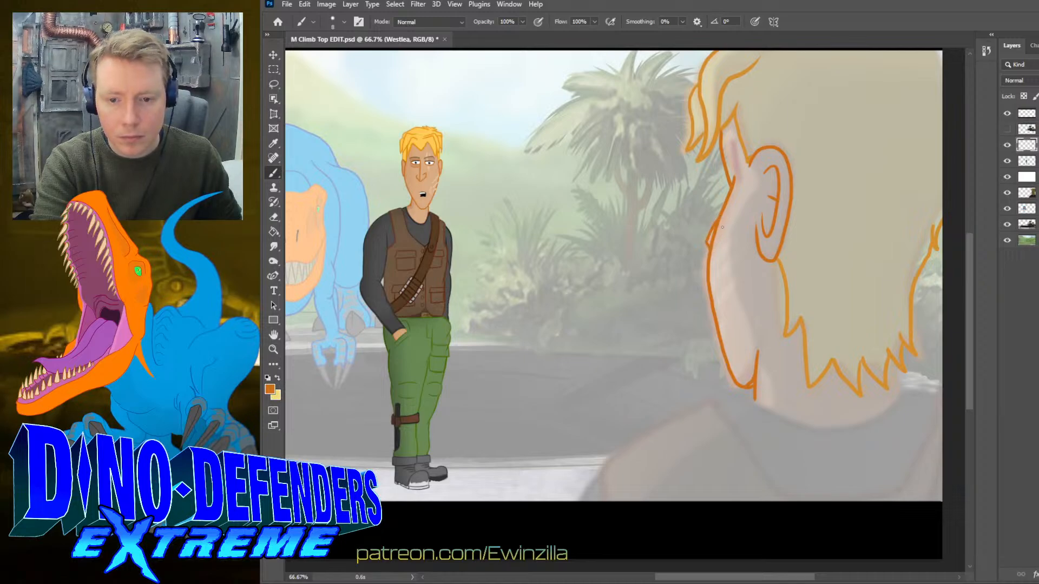
key("ctrl+z")
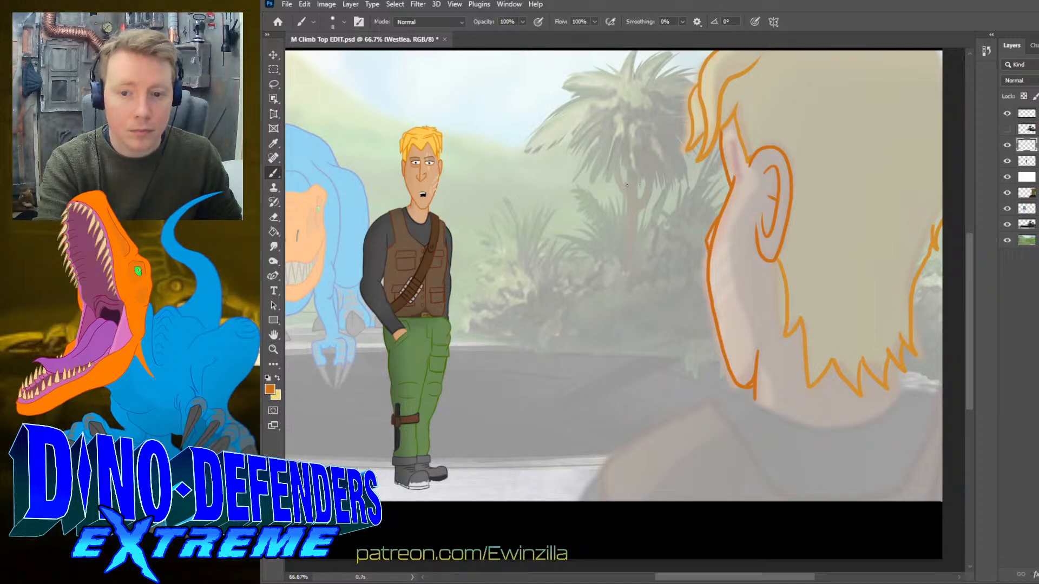
key("r")
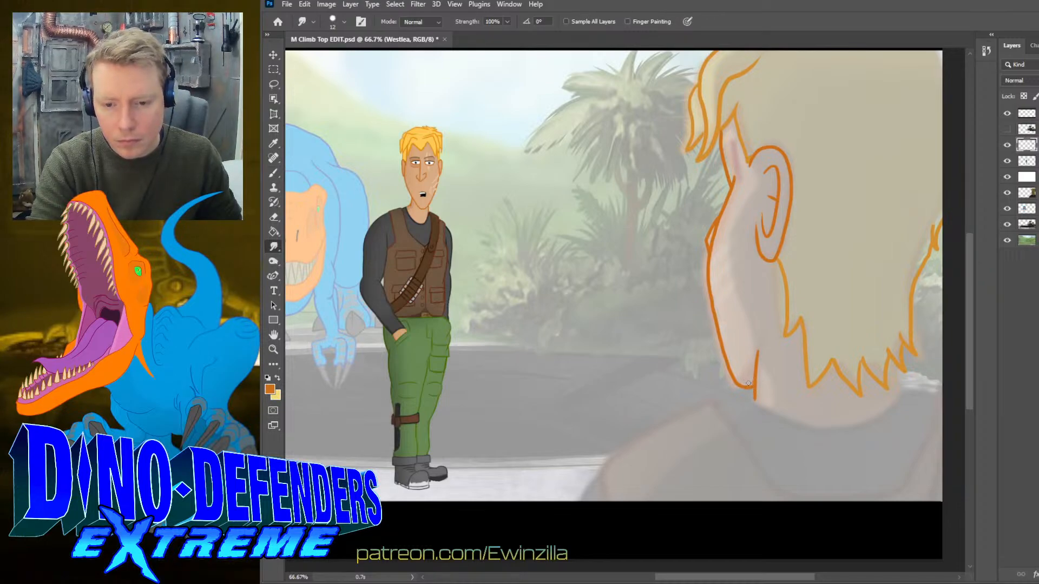
key("b")
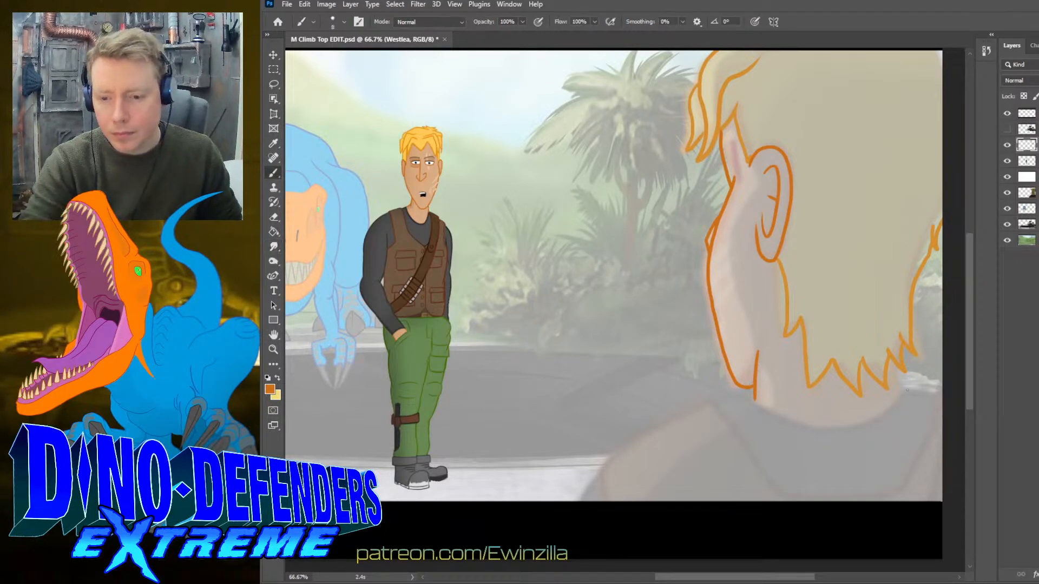
left_click_drag(896, 366, 904, 388)
key("ctrl+z")
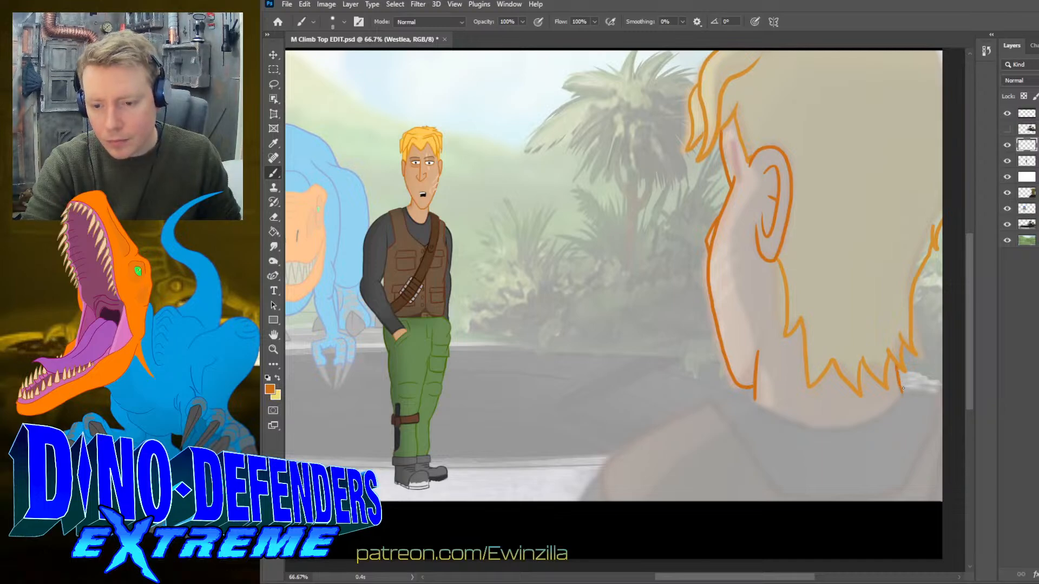
- Outline the vest over the left shoulder in the dark brown vest-outline colour sampled from the reference figure
key("i")
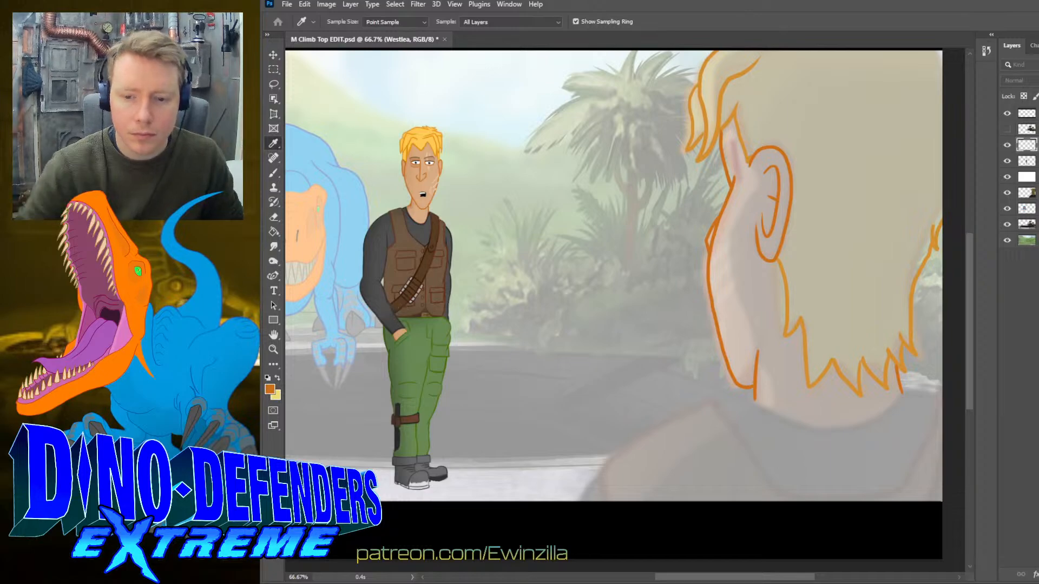
left_click(448, 301)
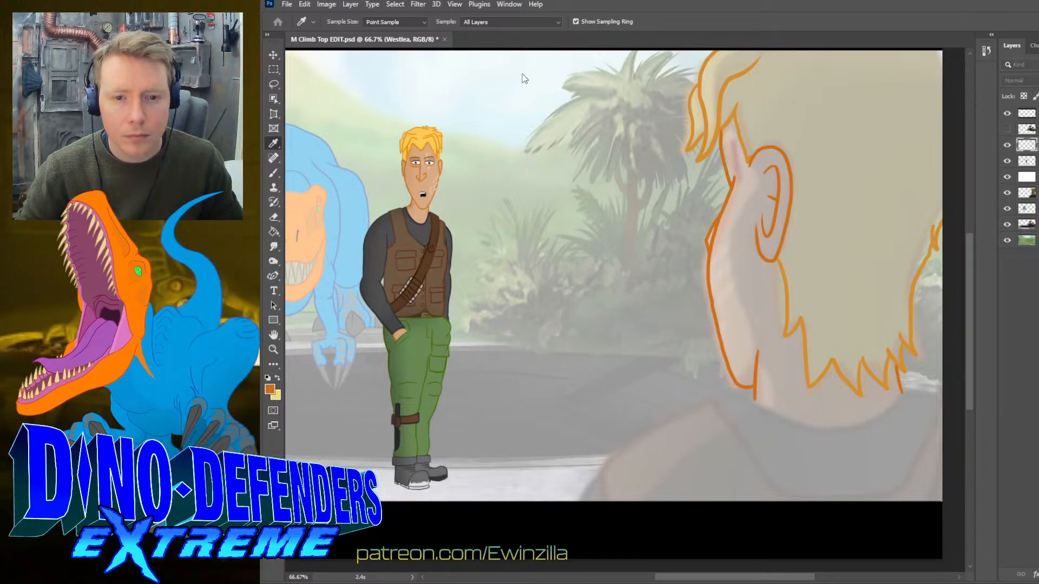
left_click(267, 172)
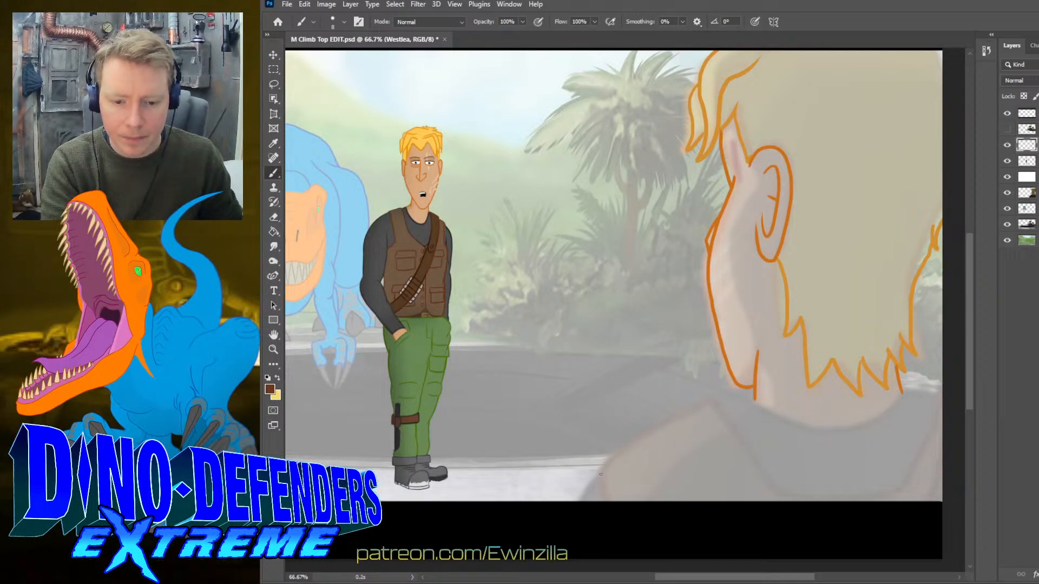
mouse_move(601, 474)
left_mouse_down()
mouse_move(605, 500)
mouse_move(638, 440)
mouse_move(693, 412)
left_mouse_up()
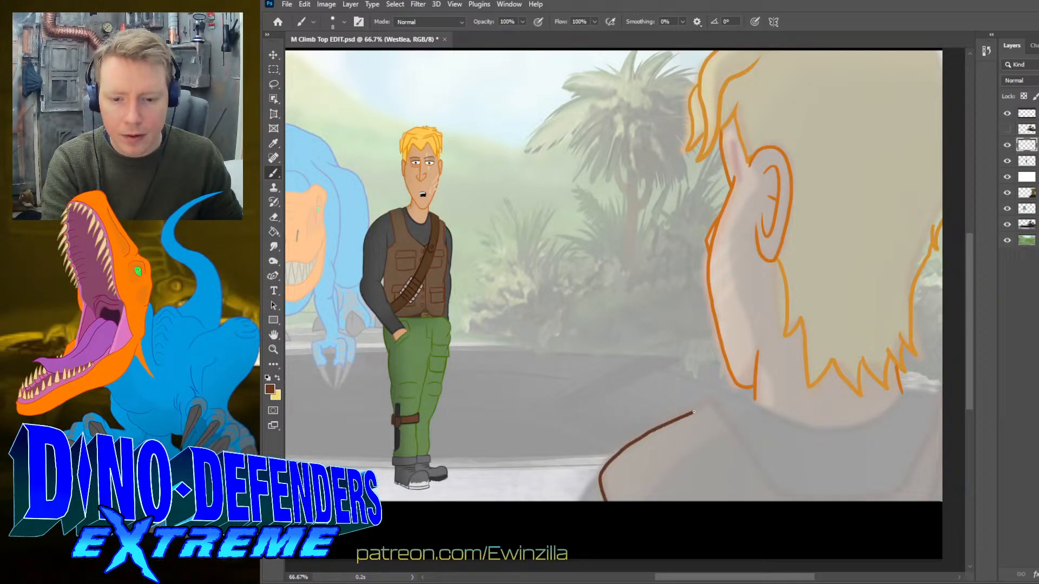
key("ctrl+z")
mouse_move(601, 475)
left_mouse_down()
mouse_move(705, 400)
mouse_move(790, 521)
left_mouse_up()
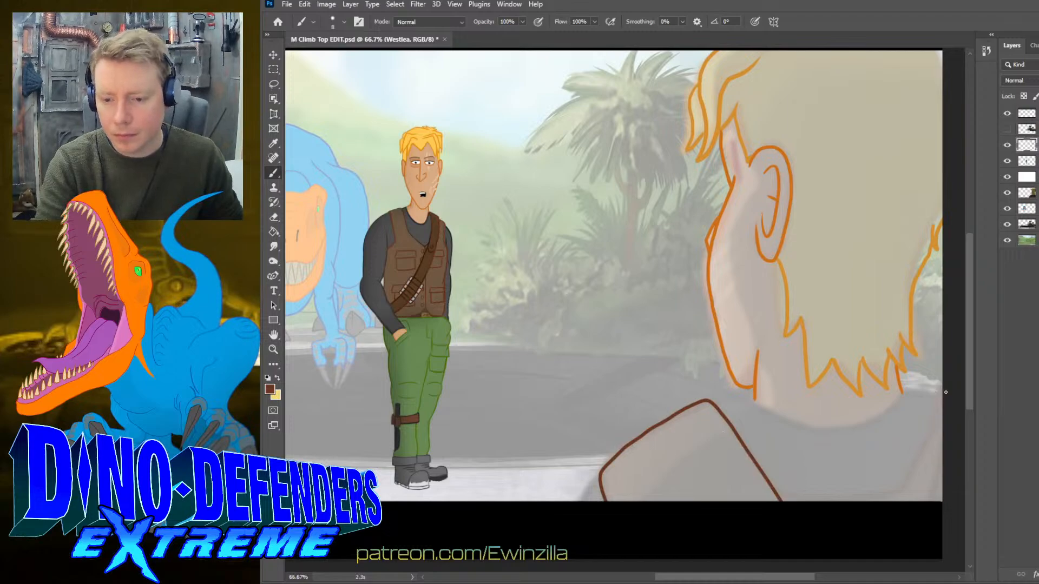
- Draw the vest's edge on the other shoulder, from the frame's right edge curving down to its bottom edge
left_click_drag(946, 392, 887, 498)
key("ctrl+z")
mouse_move(944, 410)
left_mouse_down()
mouse_move(915, 467)
mouse_move(886, 493)
mouse_move(789, 493)
left_mouse_up()
key("ctrl+z")
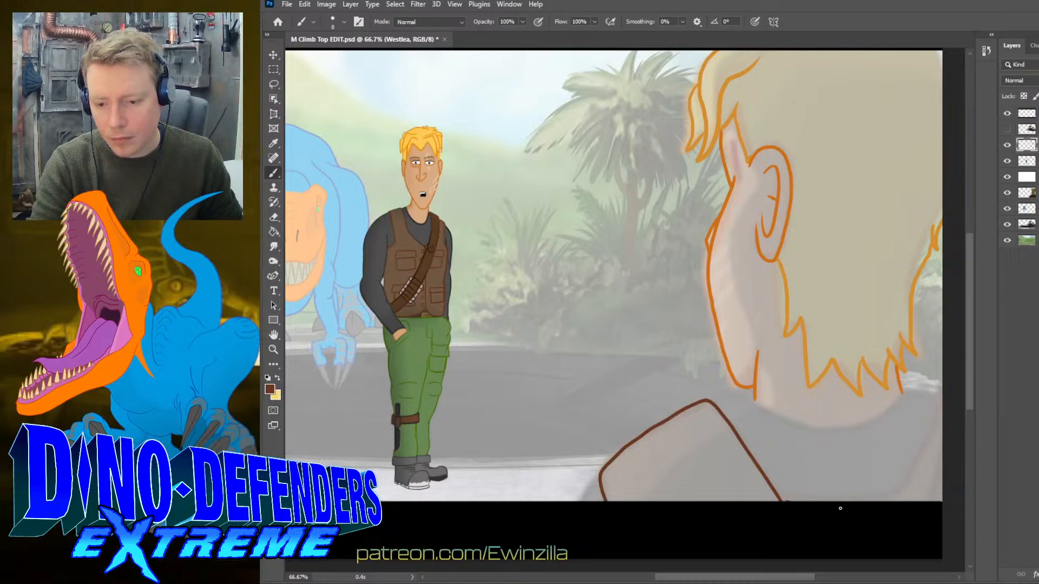
left_click_drag(841, 508, 894, 491)
key("ctrl+z")
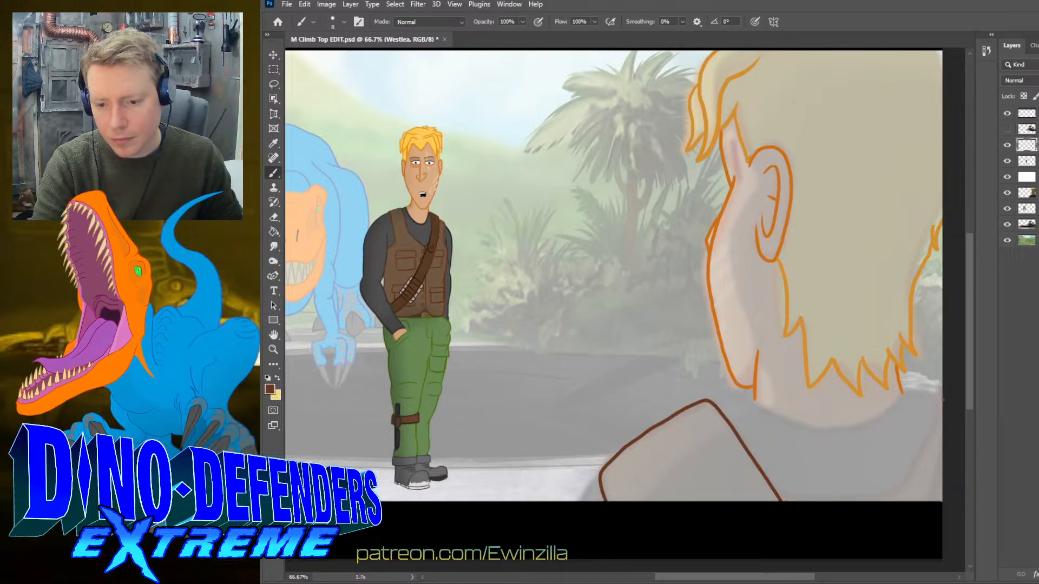
left_click_drag(910, 481, 870, 505)
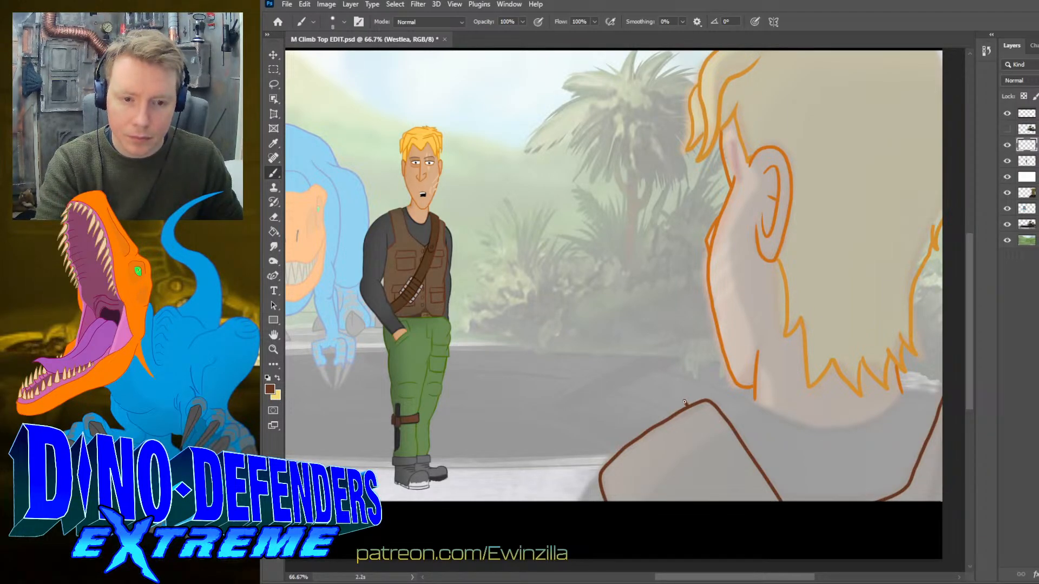
- Outline the strap crossing the left shoulder in the darker brown sampled from the reference figure's chest strap
left_click(274, 143)
left_click(435, 234)
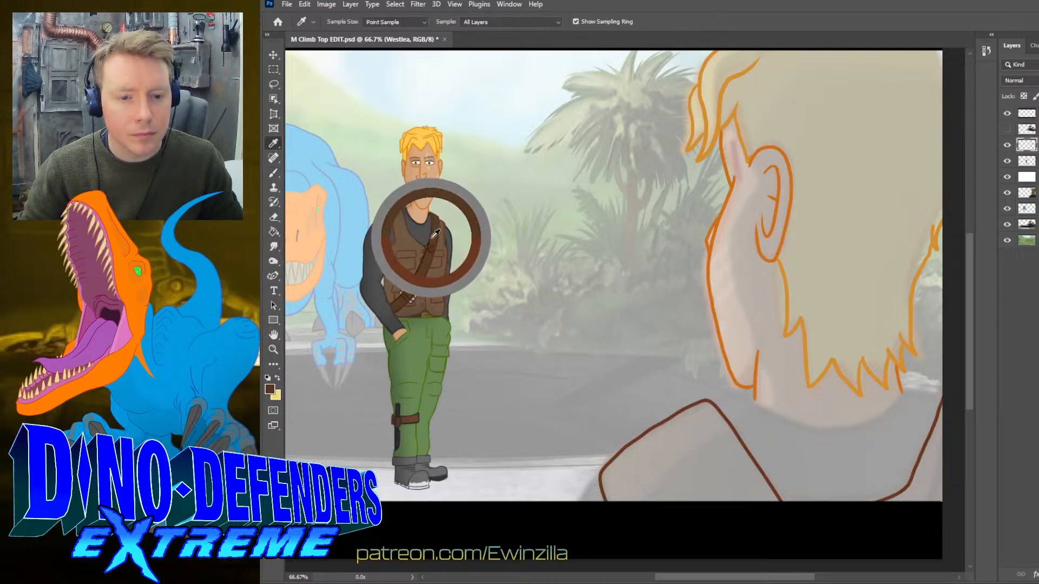
left_click(273, 174)
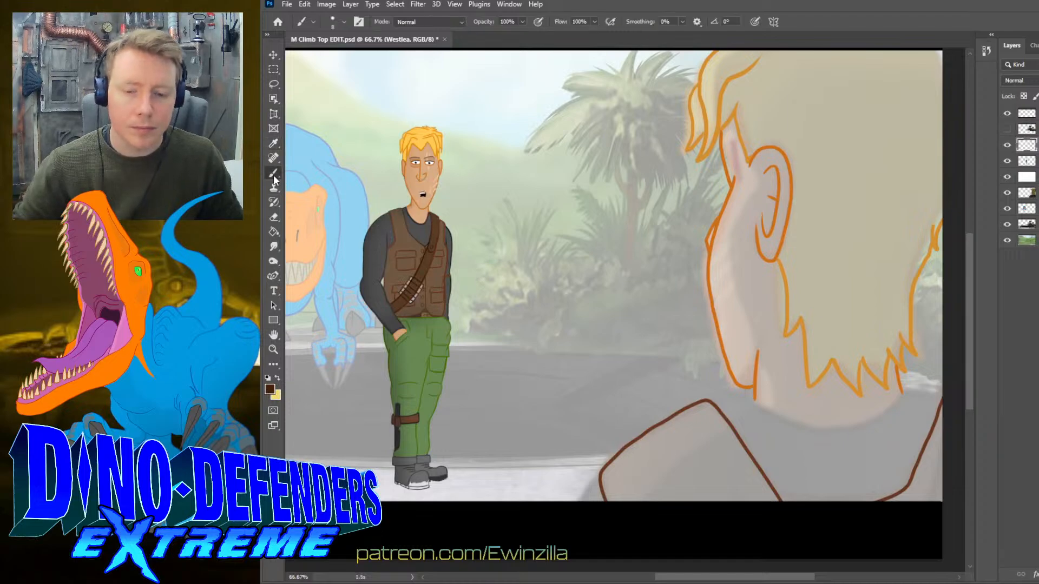
left_click_drag(612, 440, 631, 501)
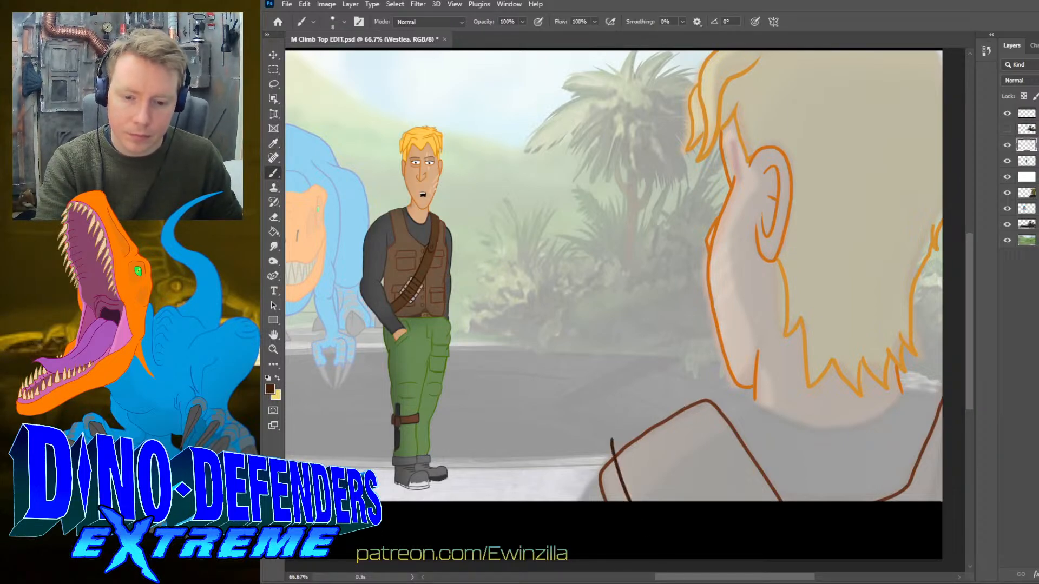
mouse_move(611, 439)
left_mouse_down()
mouse_move(685, 402)
mouse_move(731, 501)
left_mouse_up()
key("r")
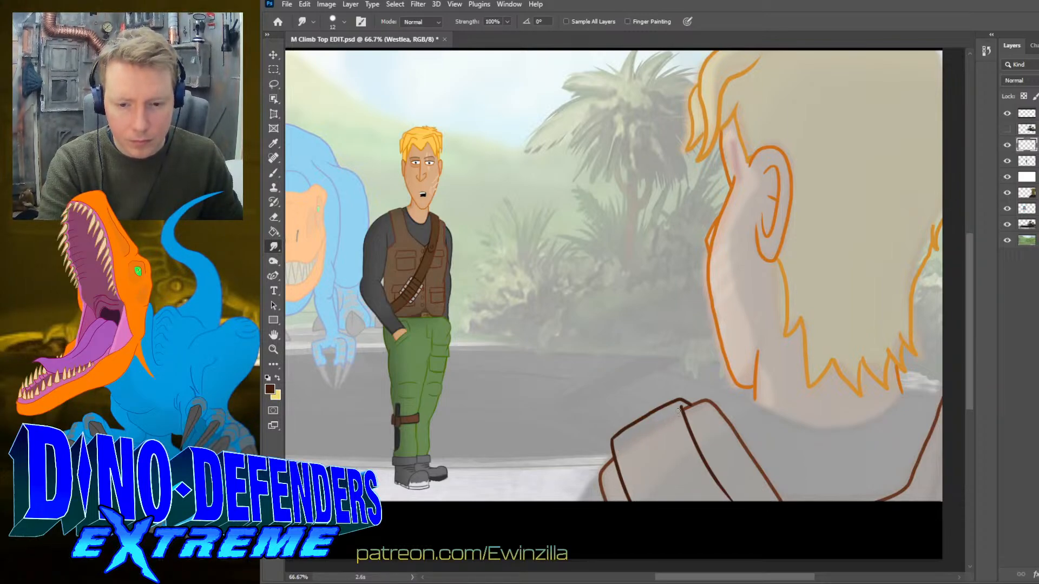
- Outline the shirt sleeve beside the vest's outer edge at the frame's bottom in the near-black sampled from the reference figure's shirt outline
left_click(273, 145)
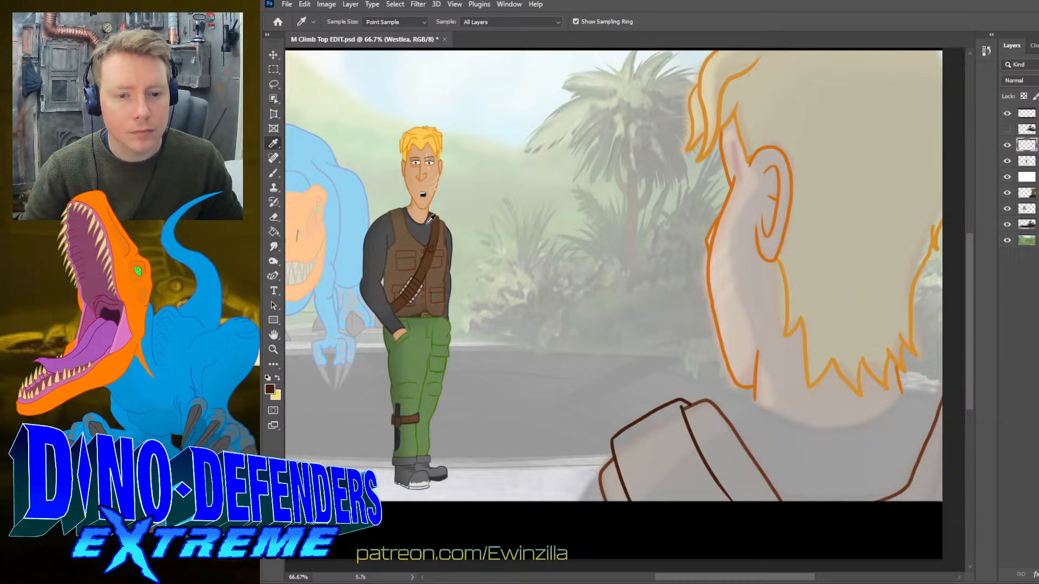
left_click_drag(430, 218, 425, 219)
left_click(273, 173)
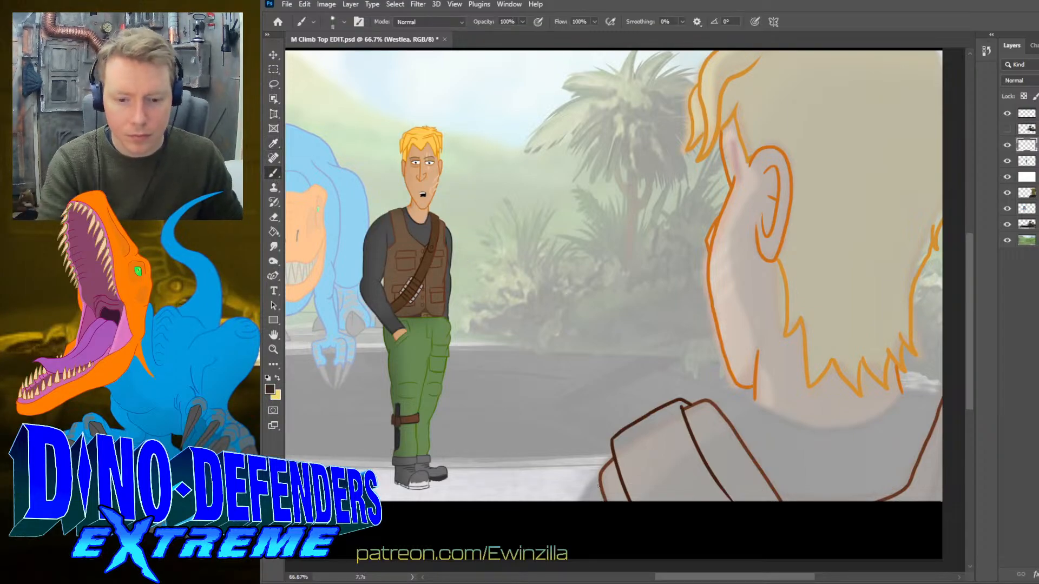
left_click_drag(598, 484, 583, 502)
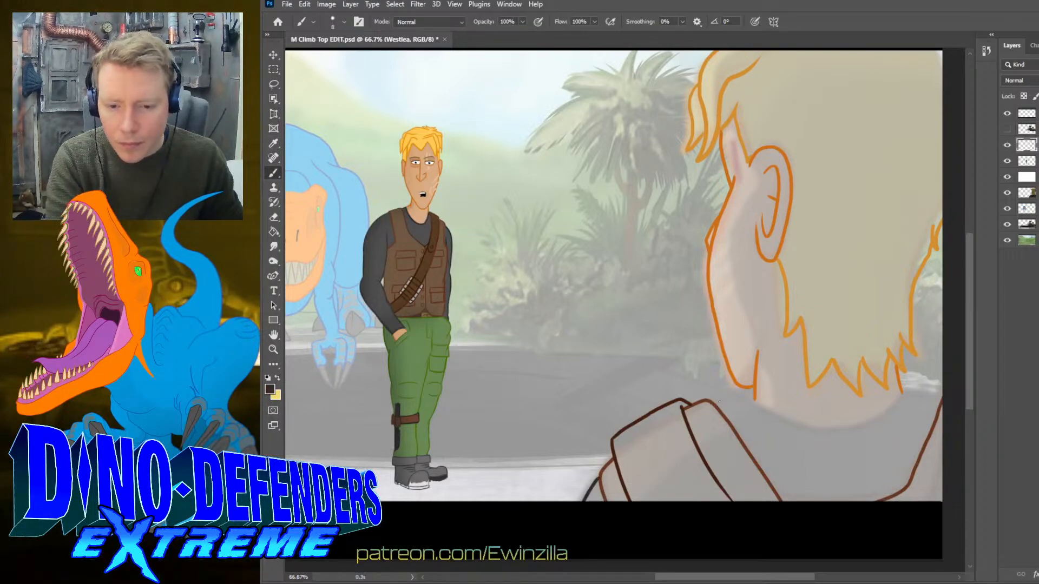
key("ctrl+z")
- Draw the shirt collar's near-black line from the vest's shoulder, curving under the neck to the frame's right edge
left_click_drag(749, 398, 729, 399)
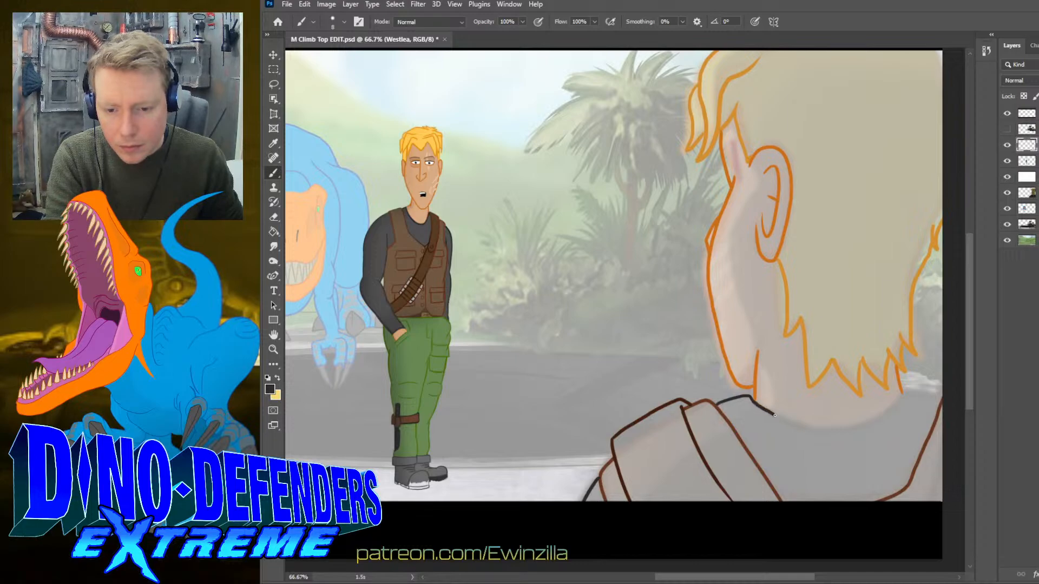
mouse_move(775, 415)
left_mouse_down()
mouse_move(755, 402)
mouse_move(814, 432)
left_mouse_up()
key("ctrl+z")
key("ctrl+z")
mouse_move(754, 401)
left_mouse_down()
mouse_move(820, 429)
mouse_move(859, 424)
mouse_move(908, 393)
mouse_move(952, 392)
left_mouse_up()
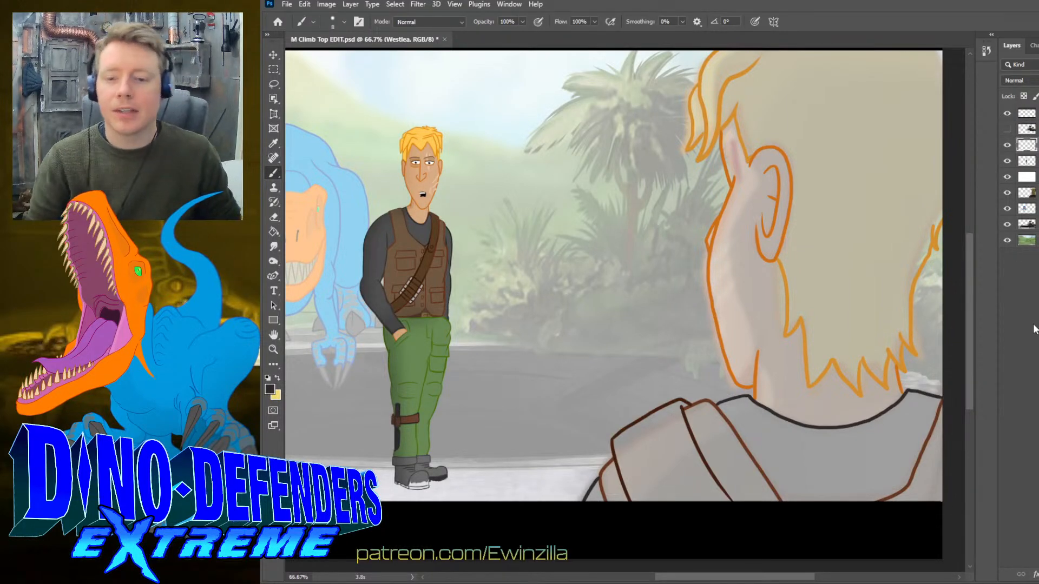
- Draw slanted scar strokes on the cheek in the pale colour sampled from the reference figure's facial scars
left_click(277, 143)
left_click(437, 176)
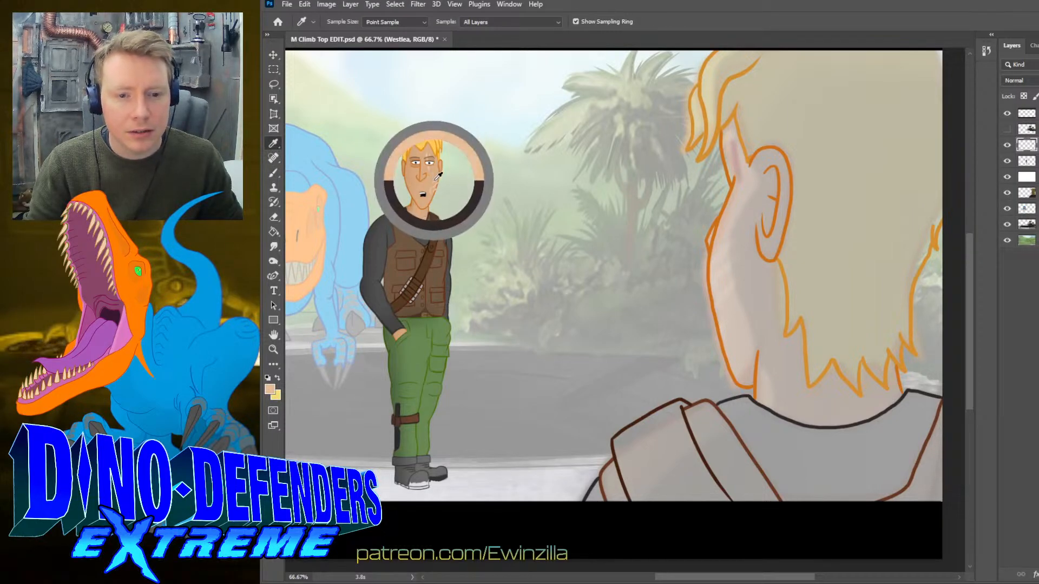
left_click(274, 174)
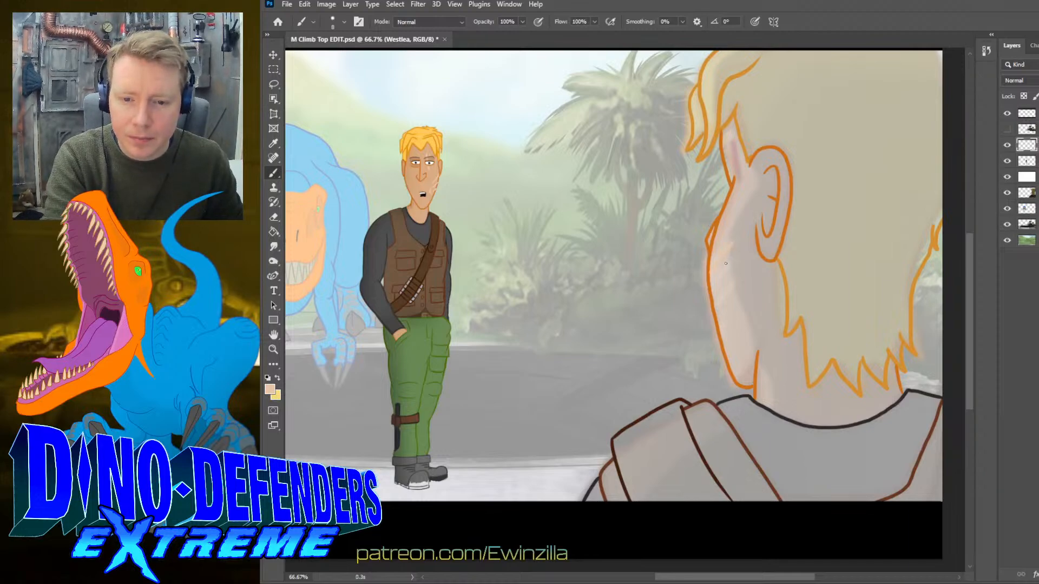
left_click_drag(736, 258, 717, 291)
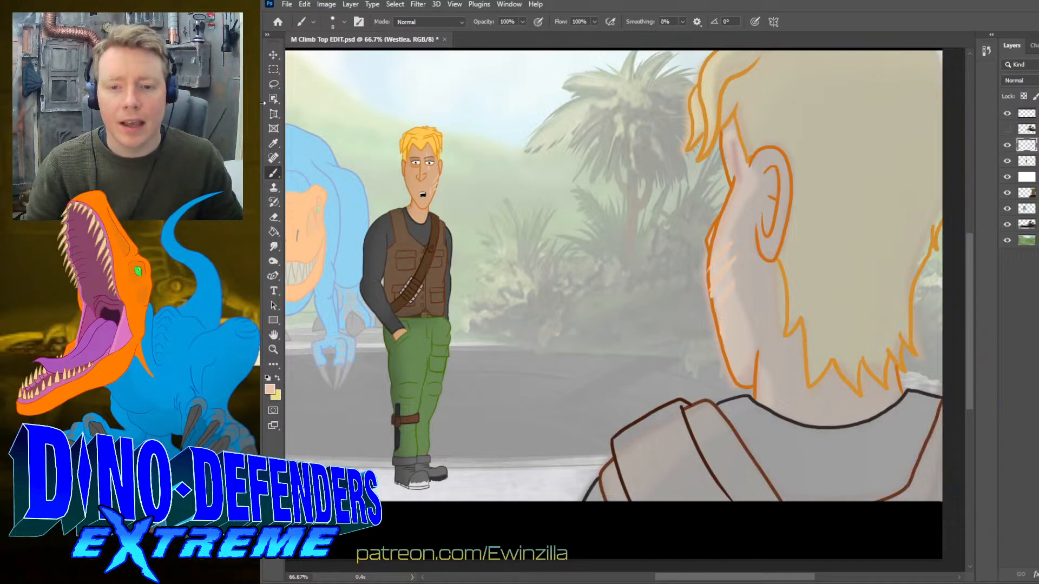
- Draw a short vertical dark red line on the temple between the front hair lock and the ear
left_click(273, 143)
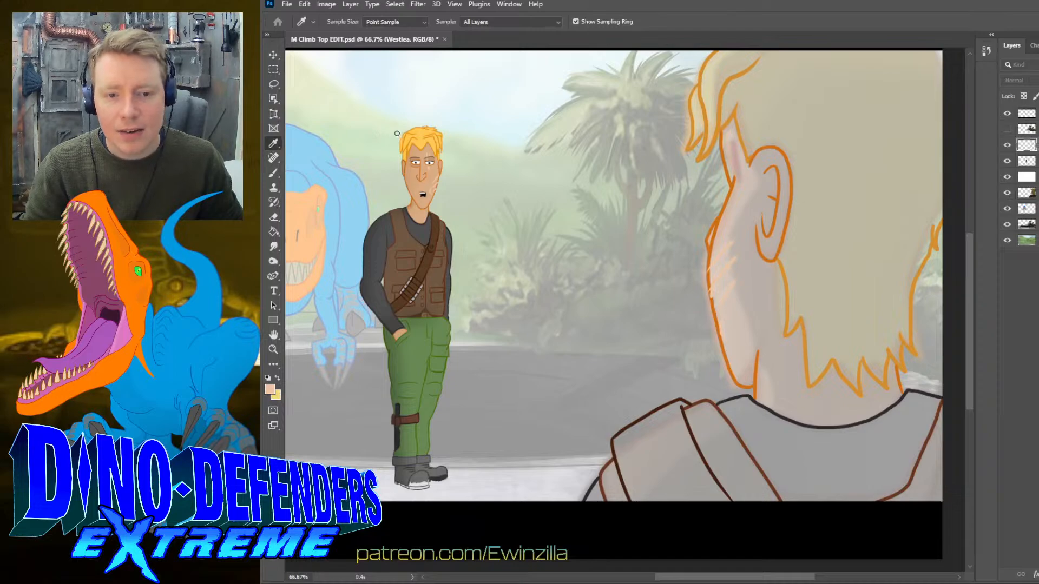
key("b")
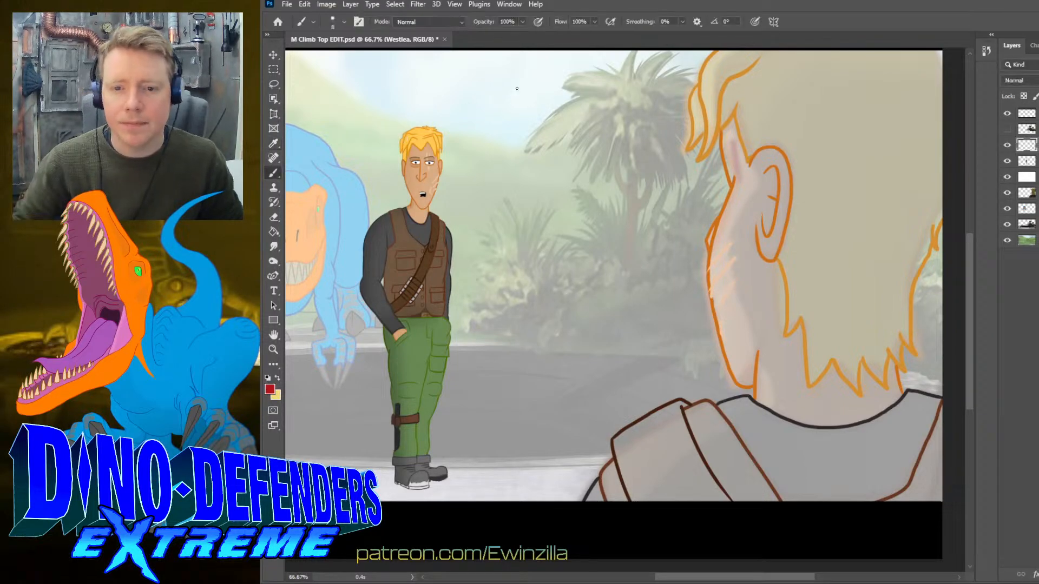
left_click_drag(732, 132, 734, 174)
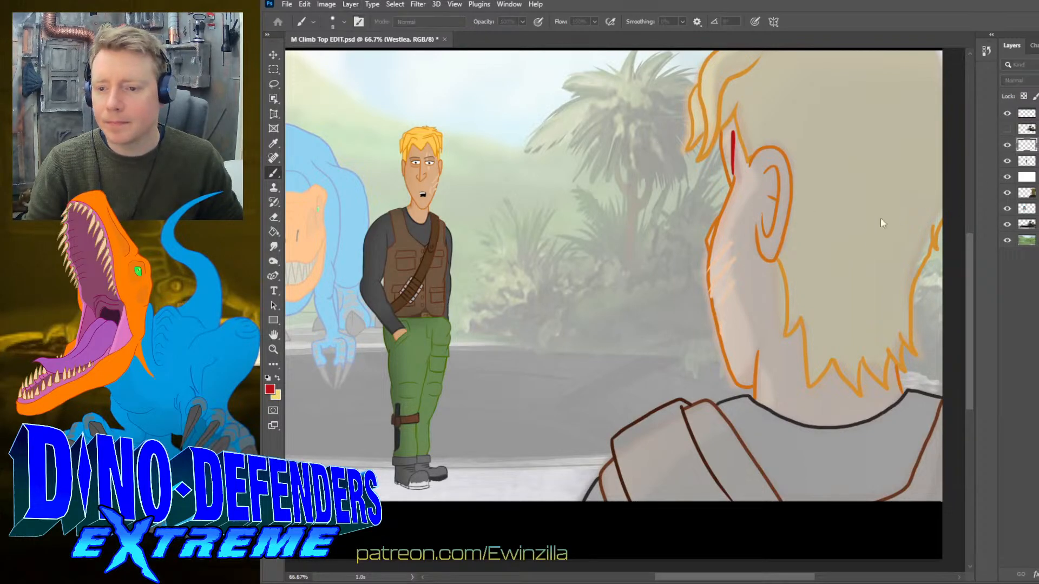
- Add a new layer directly below the Westlea layer and delete the layer holding the faded blond man
key("ctrl+shift+alt+n")
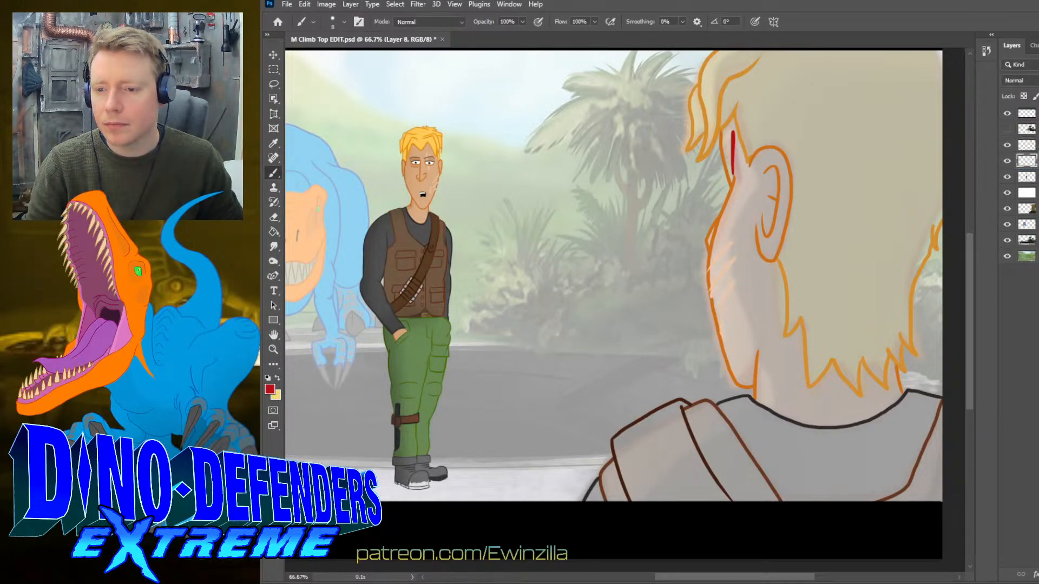
key("ctrl+z")
key("ctrl+z")
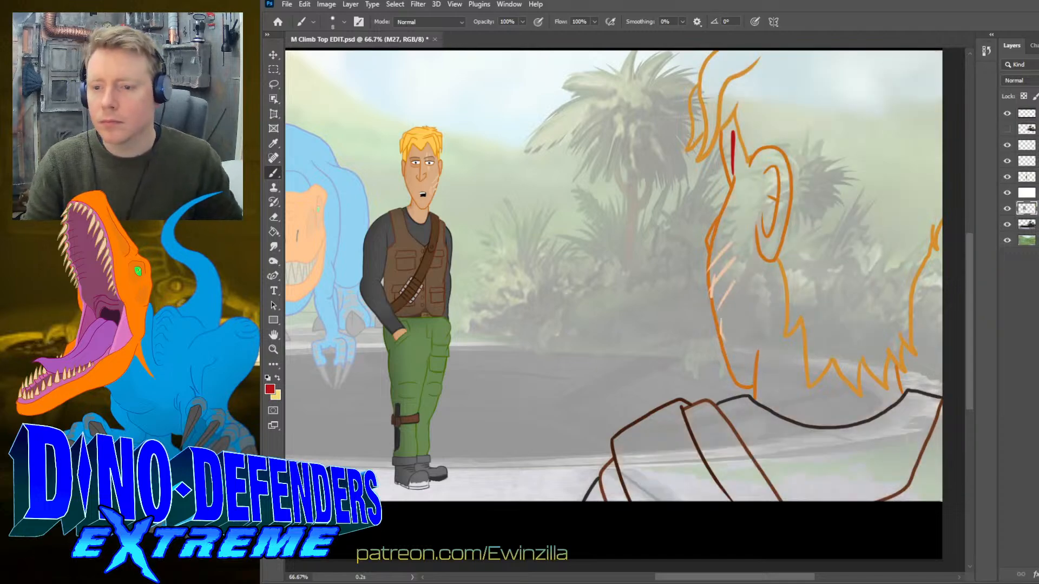
key("ctrl+shift+z")
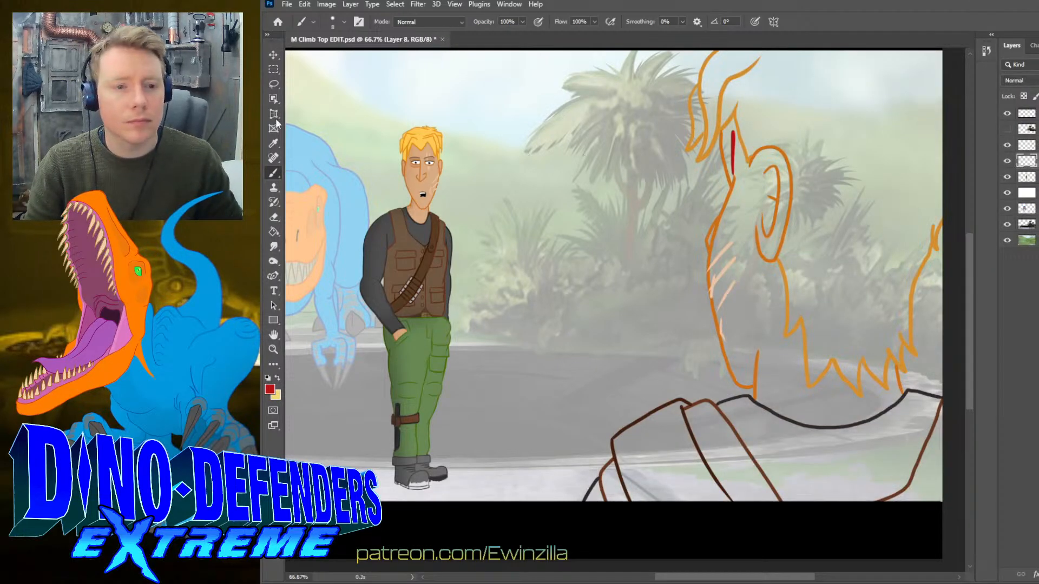
- Sample the yellow of the reference figure's hair and try filling the hair with it on the Westlea layer
left_click(274, 143)
left_click(418, 128)
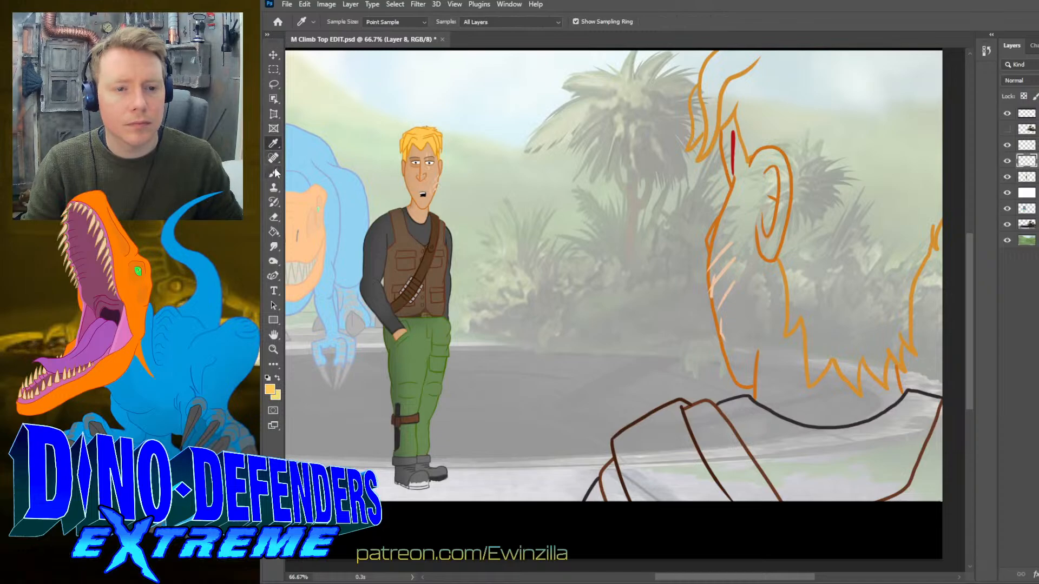
left_click(274, 173)
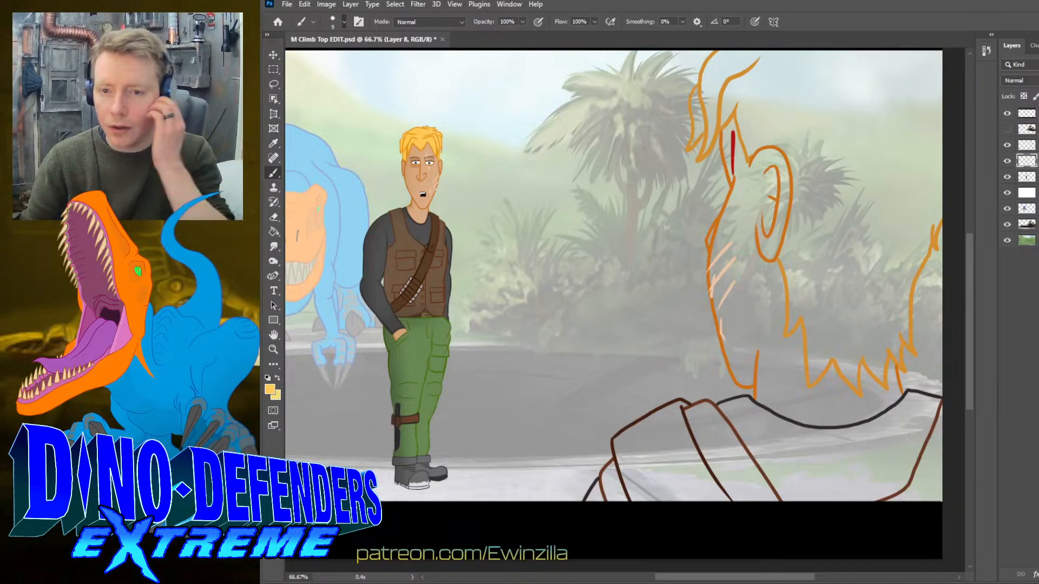
key("alt+bracketright")
key("g")
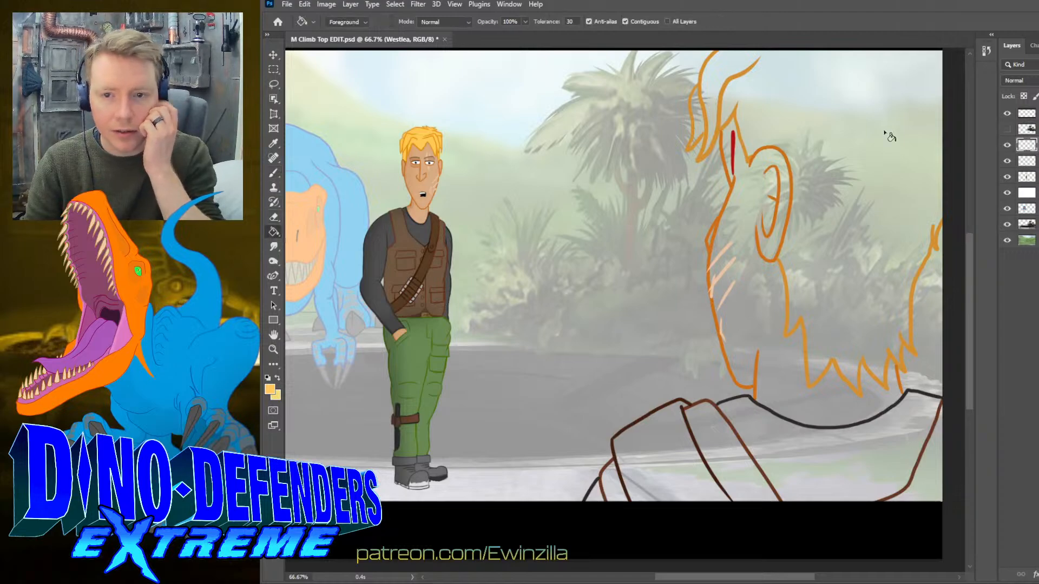
left_click(886, 136)
key("ctrl+z")
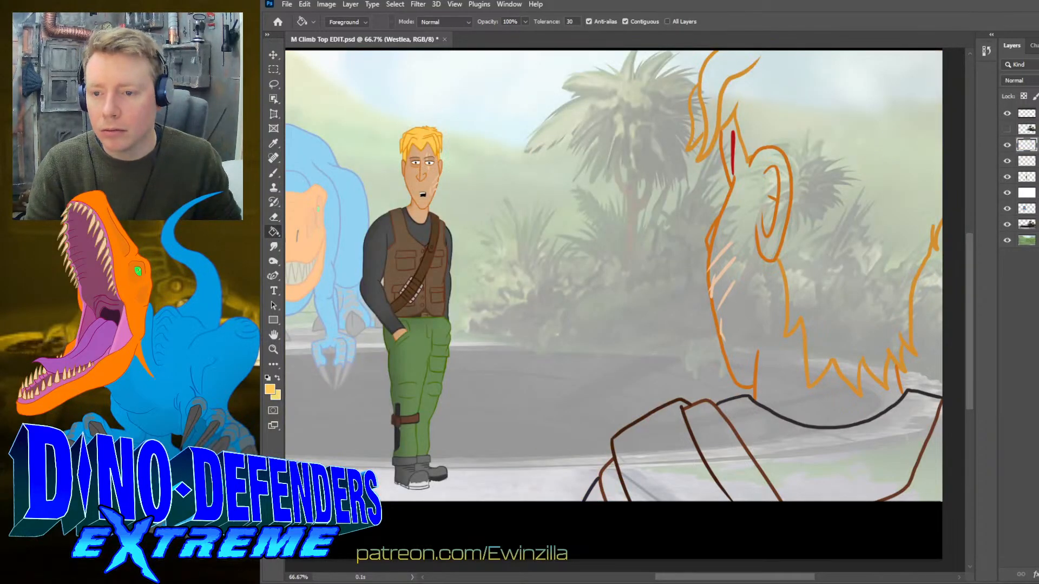
- Close the hair outline on the Westlea layer with an orange curve across the frame's upper-right corner
key("alt+bracketleft")
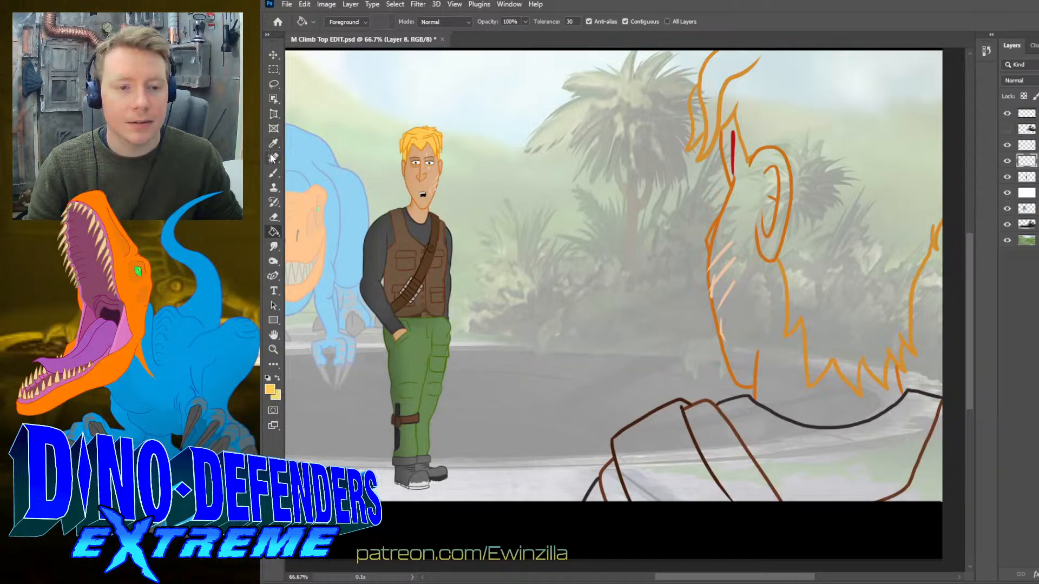
left_click(274, 172)
left_click(274, 246)
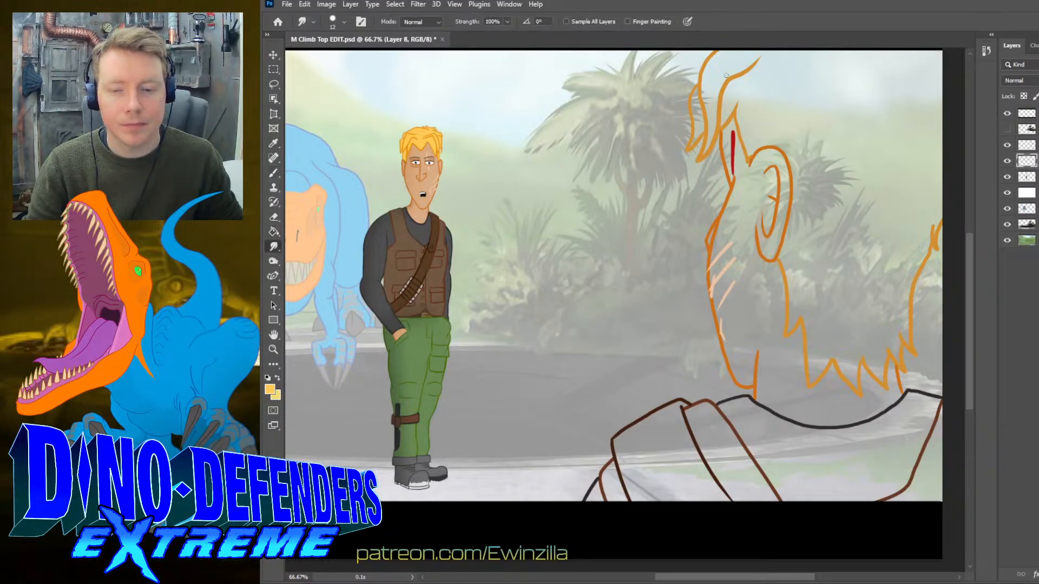
key("alt+bracketright")
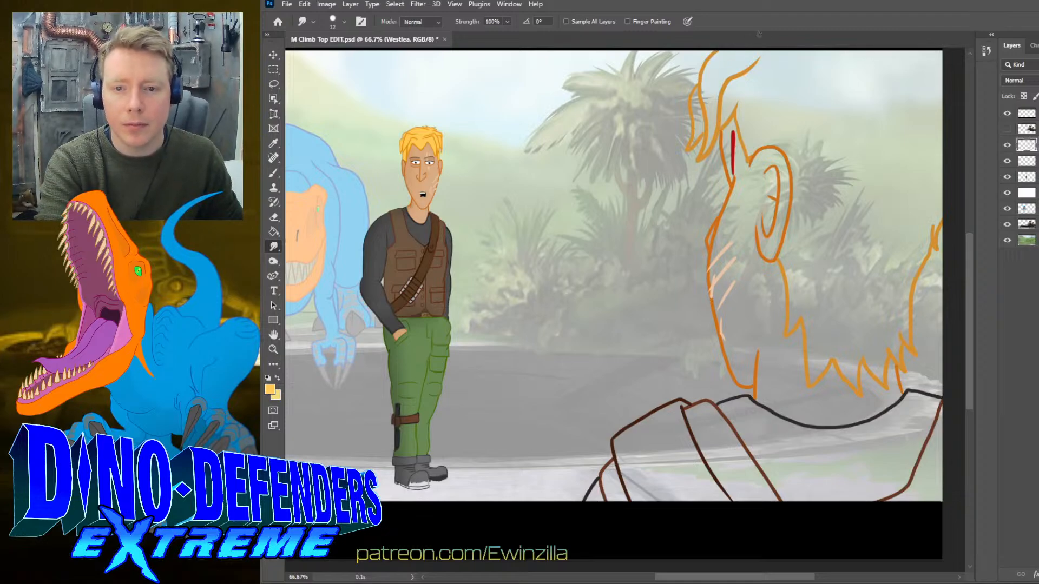
left_click_drag(896, 51, 948, 75)
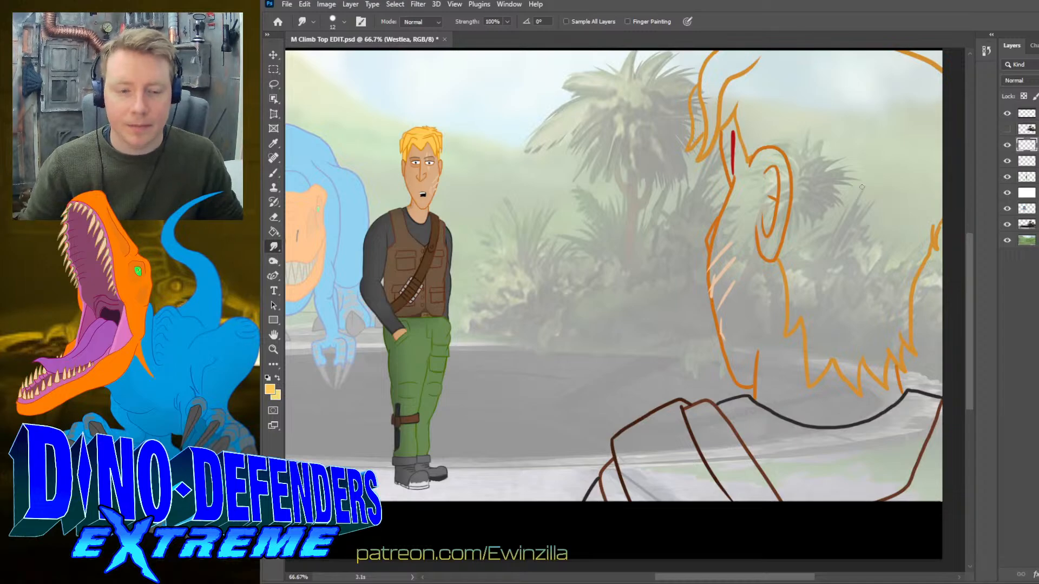
- Fill the hair, including the front locks, with the sampled yellow
left_click(273, 231)
left_click(831, 216)
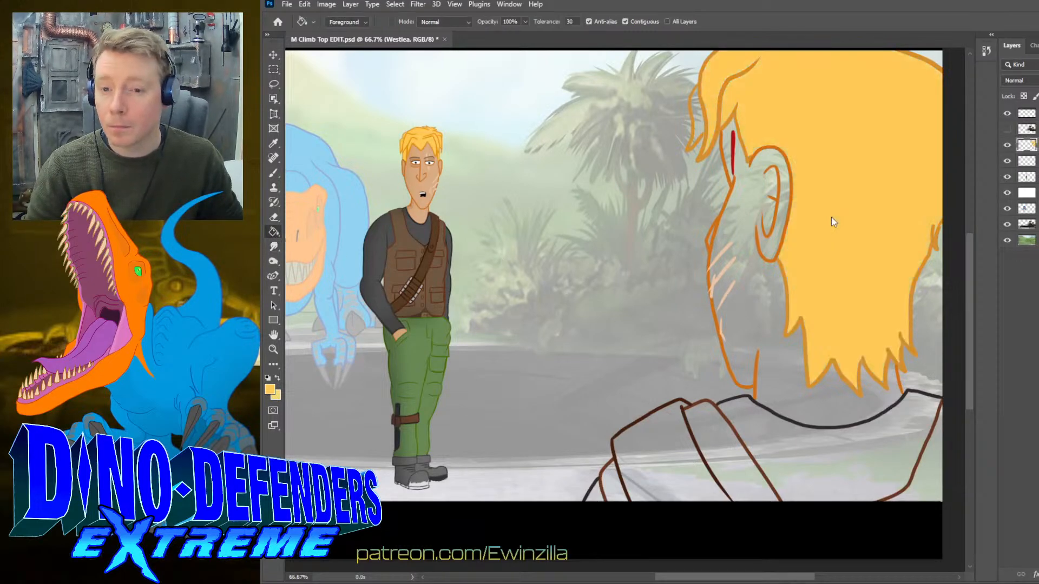
left_click(942, 65)
key("ctrl+z")
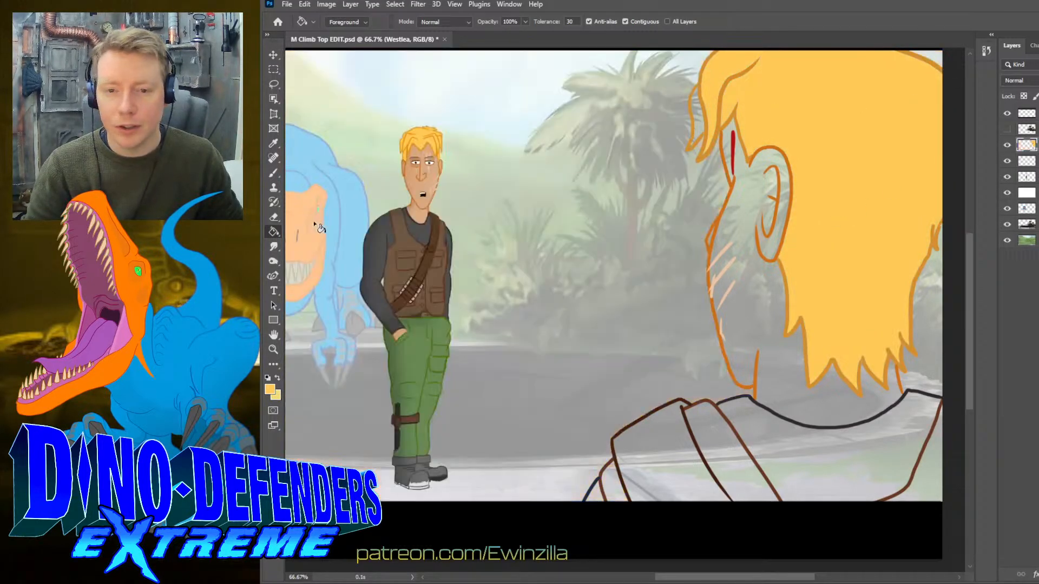
left_click(272, 247)
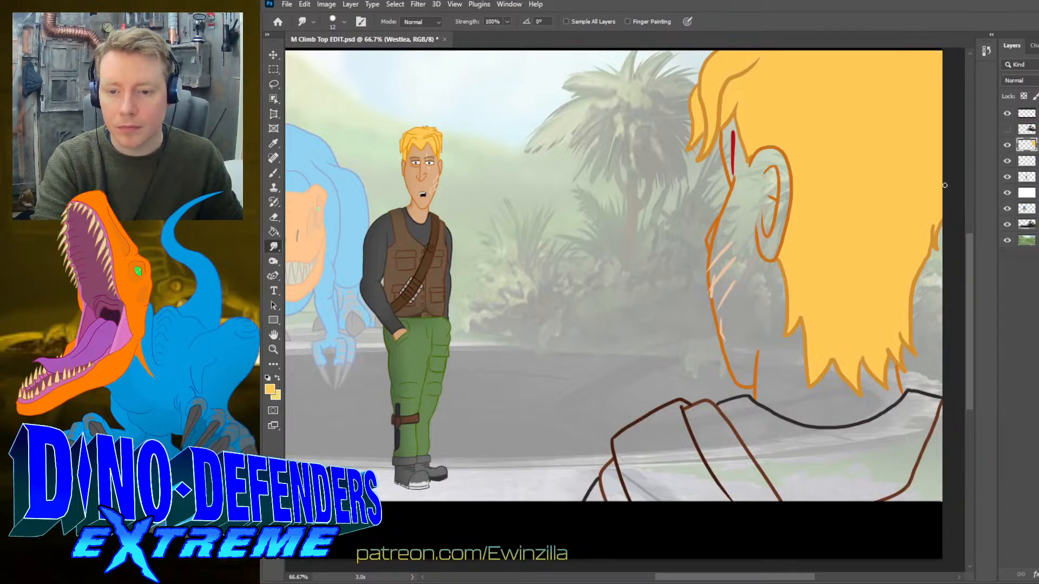
- Fill the face, ear and neck with the skin tone sampled from the reference figure's face
left_click(273, 142)
left_click(414, 184)
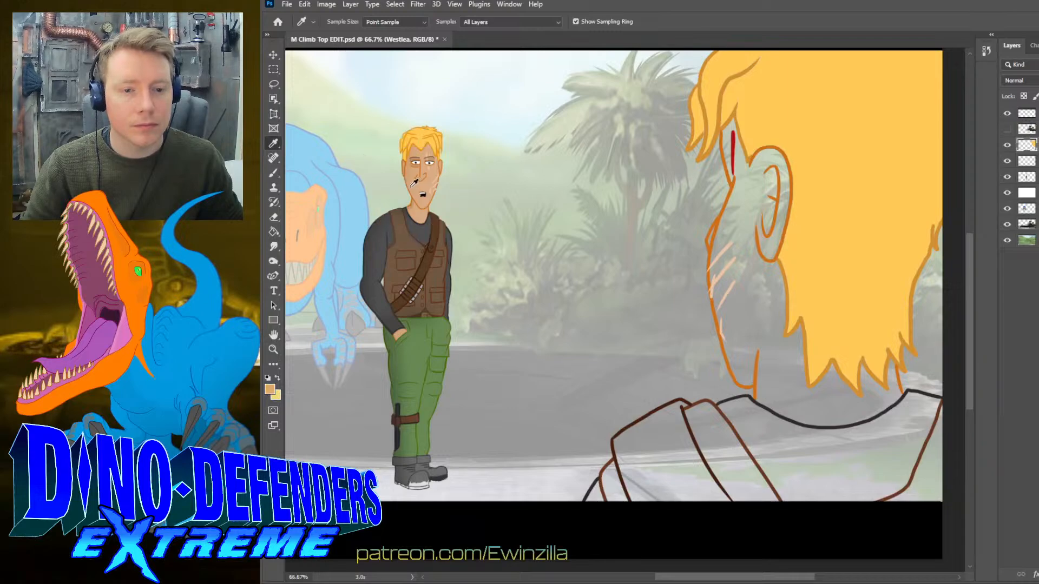
left_click(274, 232)
left_click(760, 287)
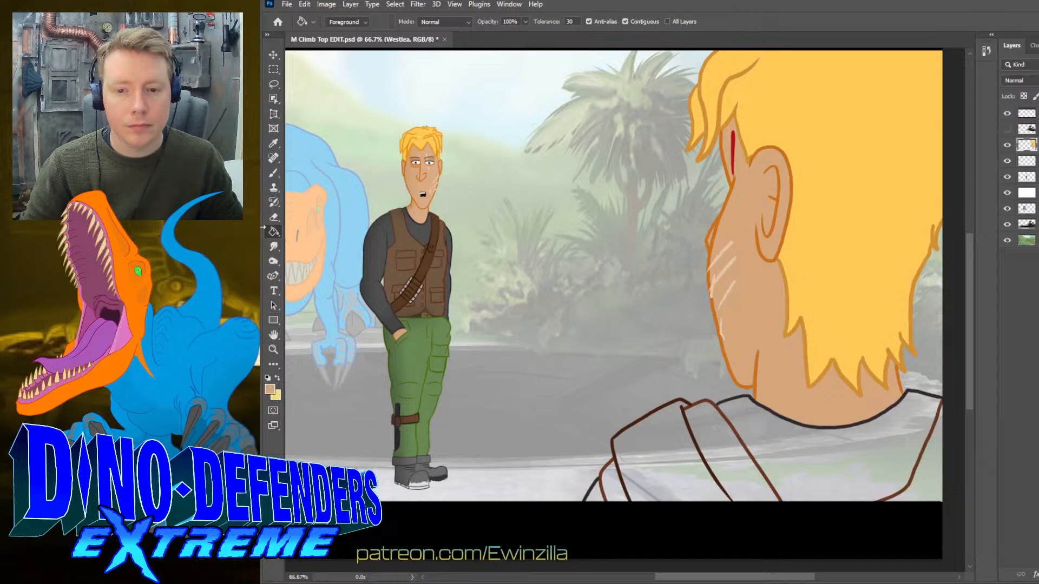
- Sample the dark grey of the reference figure's shirt and try filling the shirt area below the collar
left_click(273, 143)
left_click(424, 230)
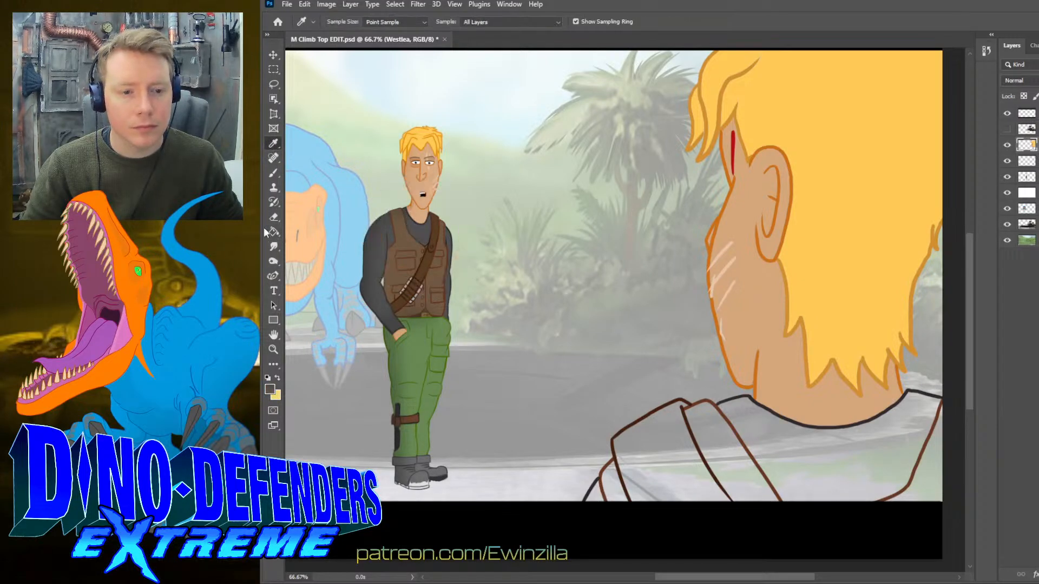
left_click(274, 232)
left_click(818, 484)
key("ctrl+z")
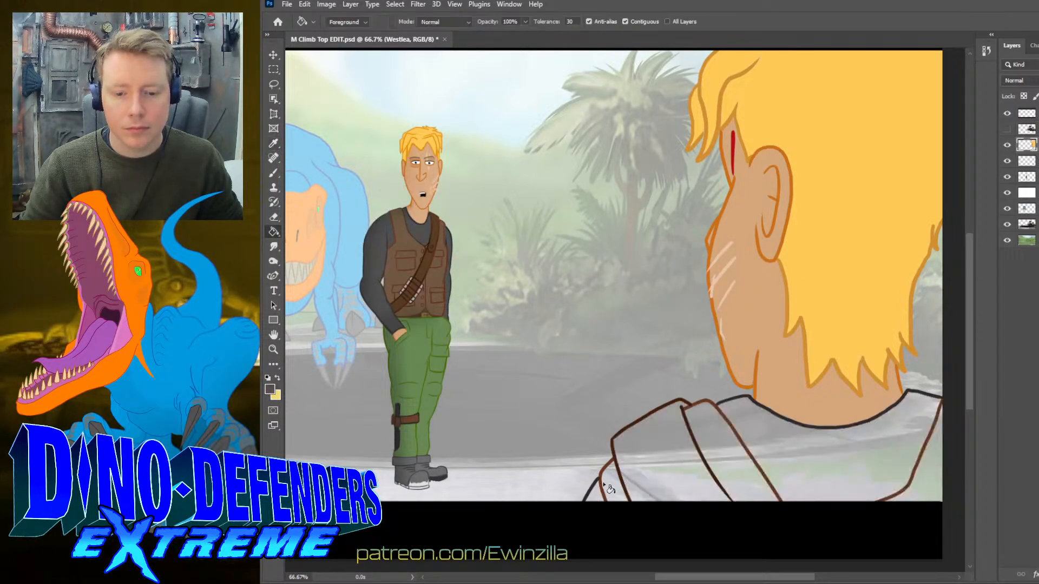
- Paint the small sleeve area beside the vest dark grey on the layer below Westlea
left_click(275, 172)
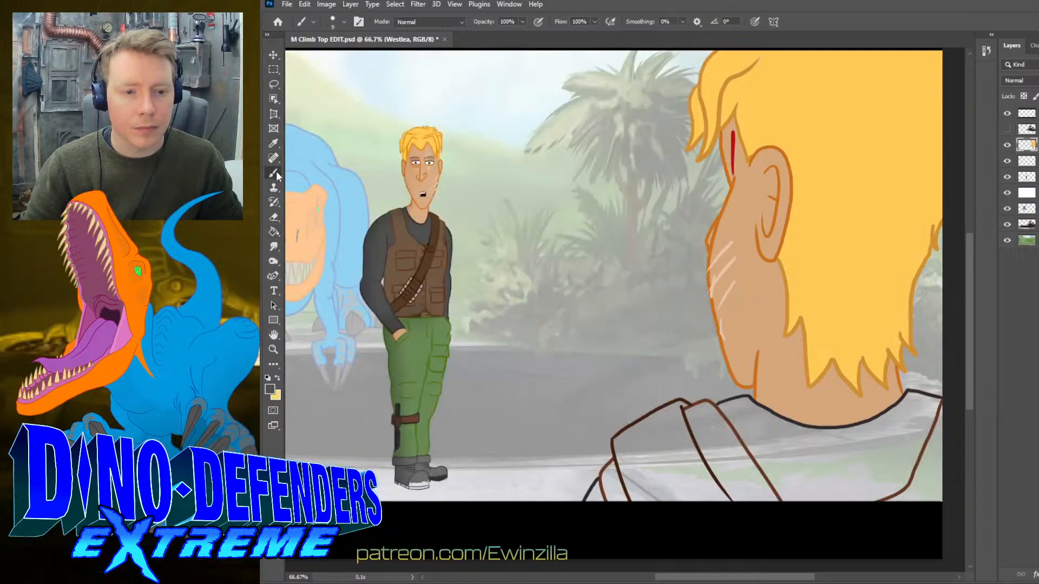
mouse_move(594, 486)
left_mouse_down()
mouse_move(590, 498)
mouse_move(602, 495)
left_mouse_up()
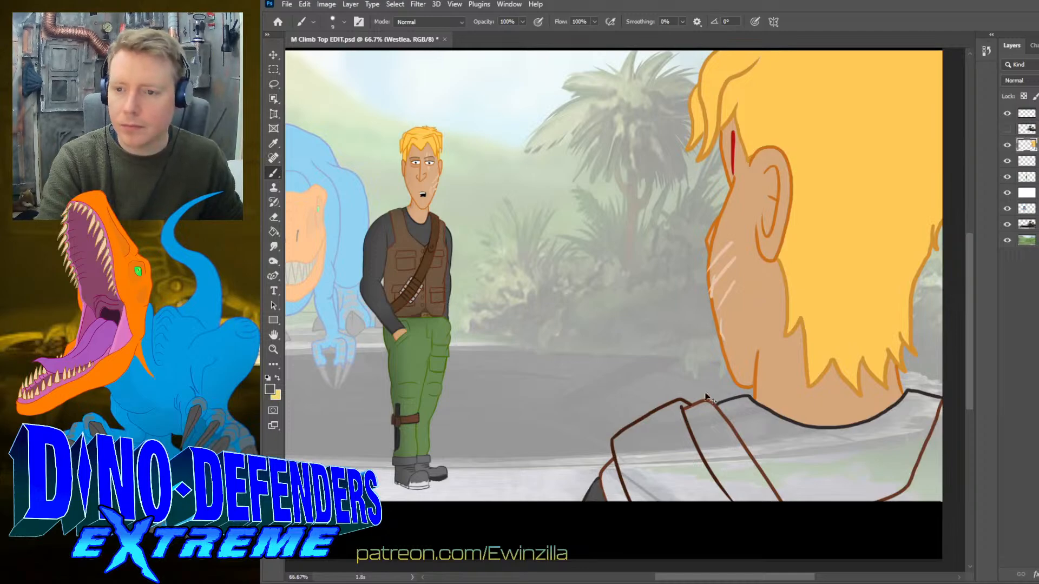
key("ctrl+z")
key("alt+bracketleft")
mouse_move(599, 481)
left_mouse_down()
mouse_move(603, 516)
mouse_move(586, 503)
left_mouse_up()
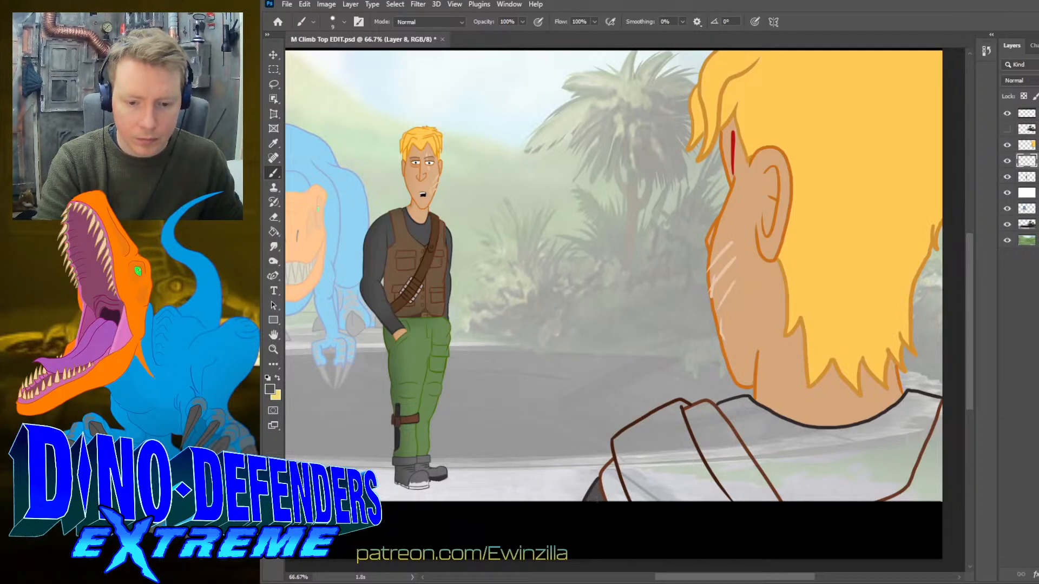
- Paint dark grey along the inner edges of the shirt area, beside both vest outlines and at the start of the collar
left_click_drag(719, 407, 789, 509)
mouse_move(755, 460)
left_mouse_down()
mouse_move(724, 405)
mouse_move(788, 502)
left_mouse_up()
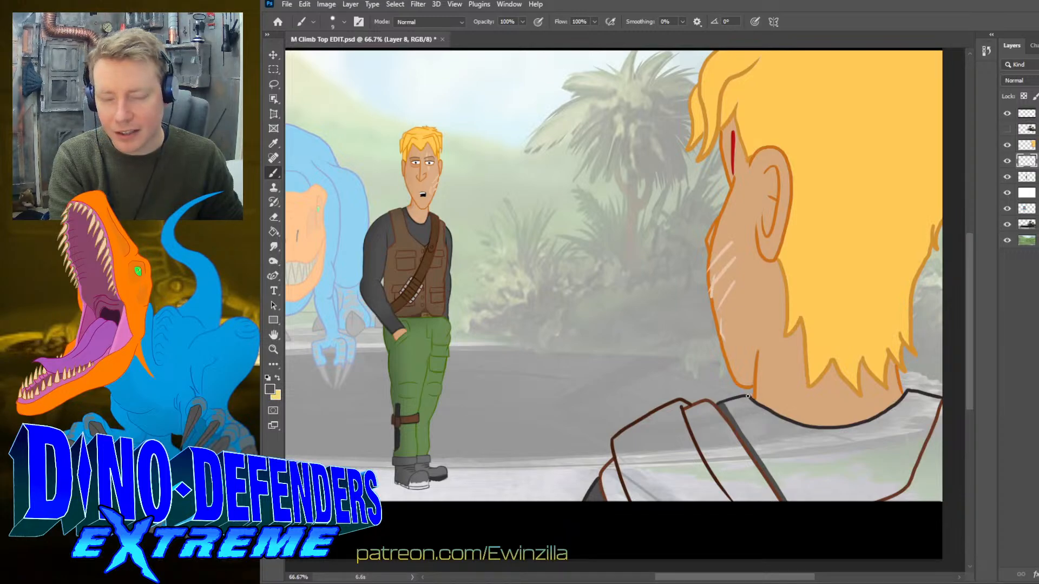
left_click_drag(726, 403, 741, 399)
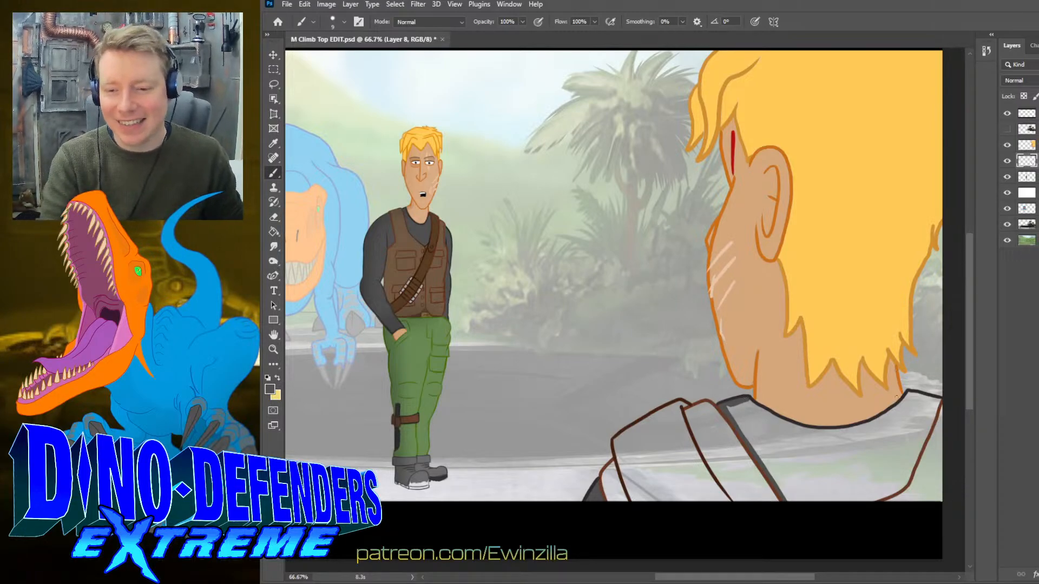
mouse_move(908, 391)
left_mouse_down()
mouse_move(940, 401)
mouse_move(909, 394)
mouse_move(940, 404)
mouse_move(907, 484)
mouse_move(873, 501)
left_mouse_up()
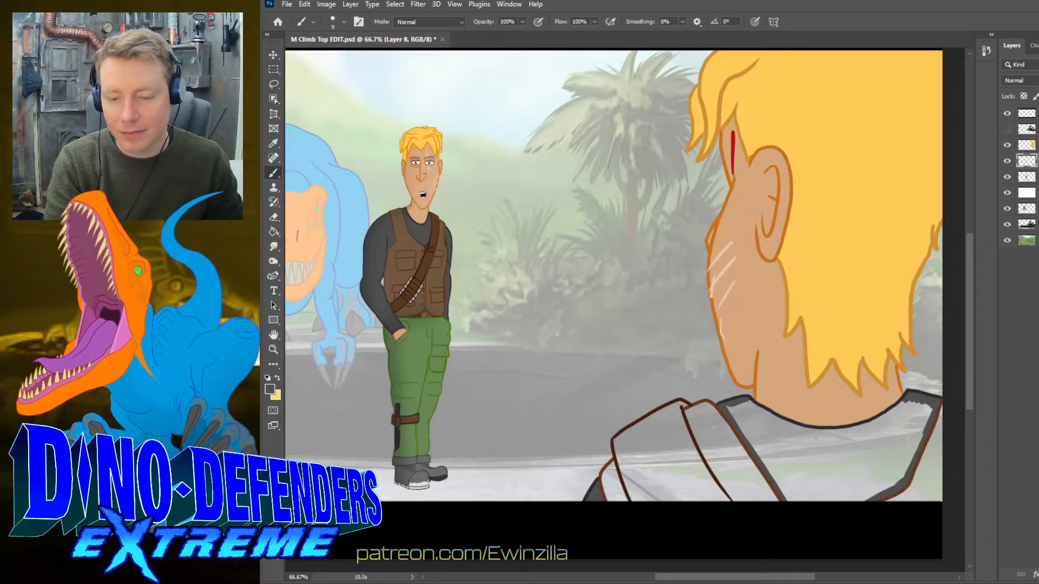
left_click_drag(748, 399, 790, 427)
left_click_drag(474, 139, 492, 160)
mouse_move(514, 133)
left_mouse_down()
mouse_move(502, 156)
mouse_move(543, 145)
left_mouse_up()
left_click_drag(561, 108, 569, 141)
mouse_move(574, 101)
left_mouse_down()
mouse_move(595, 133)
mouse_move(607, 129)
left_mouse_up()
left_click_drag(553, 122, 572, 116)
mouse_move(518, 171)
left_mouse_down()
mouse_move(507, 212)
mouse_move(525, 190)
left_mouse_up()
left_click_drag(533, 183, 550, 176)
mouse_move(570, 177)
left_mouse_down()
mouse_move(561, 188)
mouse_move(596, 172)
left_mouse_up()
left_click_drag(509, 238, 521, 284)
mouse_move(513, 248)
left_mouse_down()
mouse_move(544, 234)
mouse_move(549, 222)
mouse_move(560, 251)
left_mouse_up()
mouse_move(566, 206)
left_mouse_down()
mouse_move(561, 245)
mouse_move(590, 241)
left_mouse_up()
left_click_drag(587, 232, 616, 229)
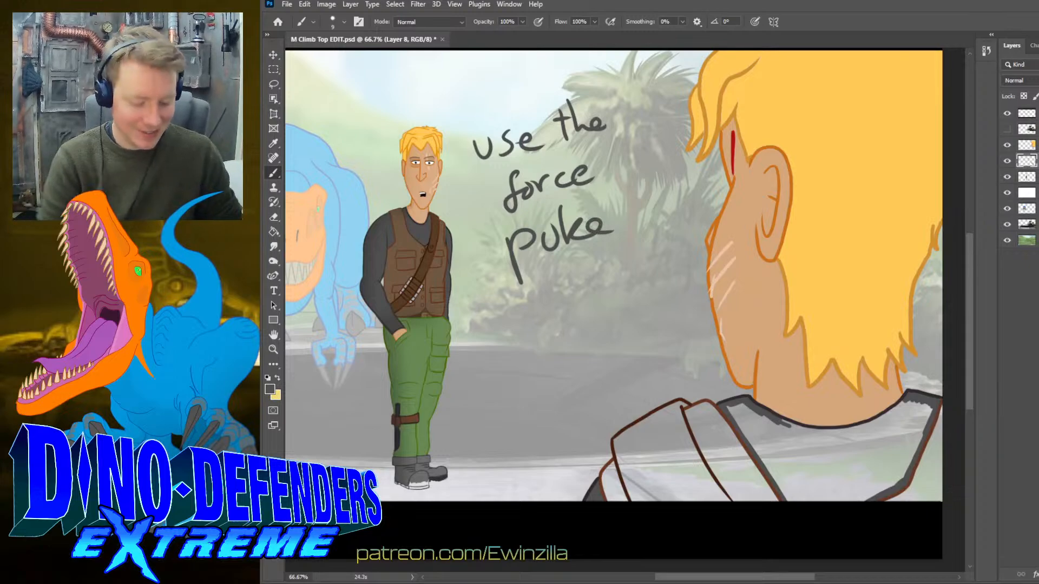
key("ctrl+z")
key("ctrl+z")
key("ctrl+z")
key("ctrl+z")
key("ctrl+z")
key("ctrl+z")
key("ctrl+z")
key("ctrl+z")
key("ctrl+z")
key("ctrl+z")
key("ctrl+z")
key("ctrl+z")
key("ctrl+z")
key("ctrl+z")
key("ctrl+z")
key("ctrl+z")
key("ctrl+z")
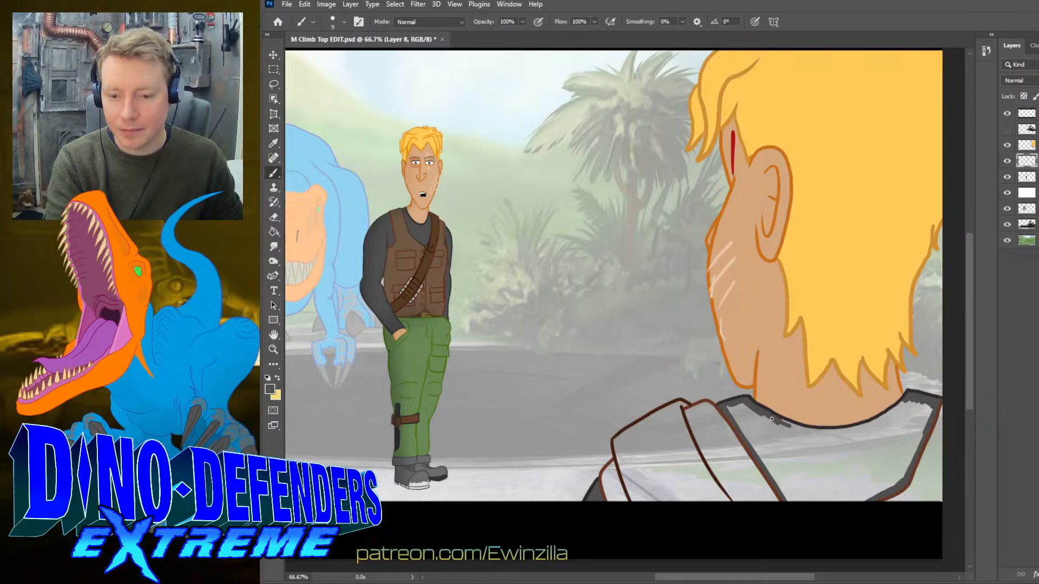
- Close the dark grey border along the collar and the lower picture edge, and fill the enclosed shirt area with it
mouse_move(781, 423)
left_mouse_down()
mouse_move(872, 427)
mouse_move(908, 400)
mouse_move(897, 413)
left_mouse_up()
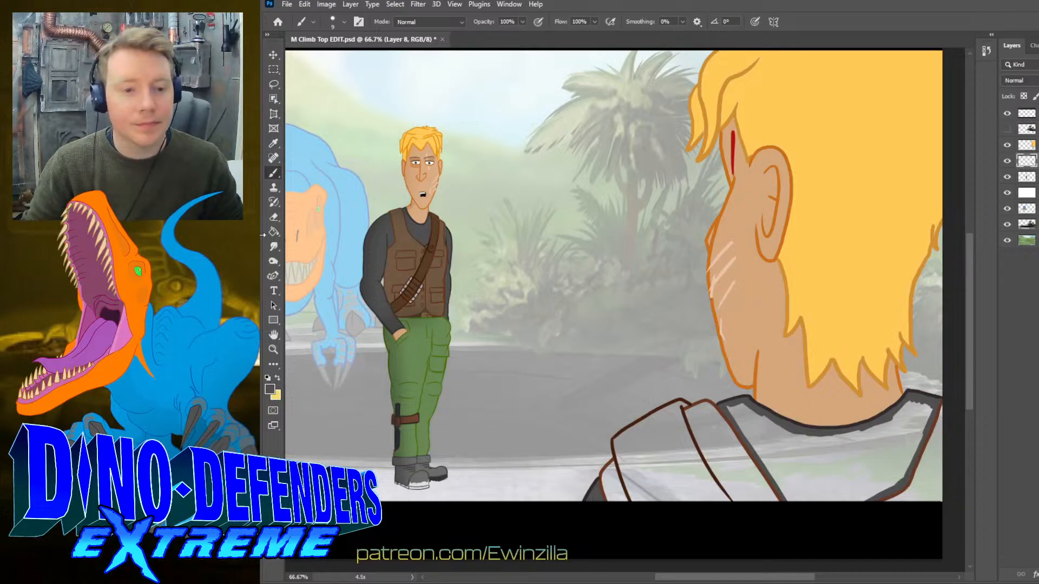
key("g")
left_click(399, 398)
key("ctrl+z")
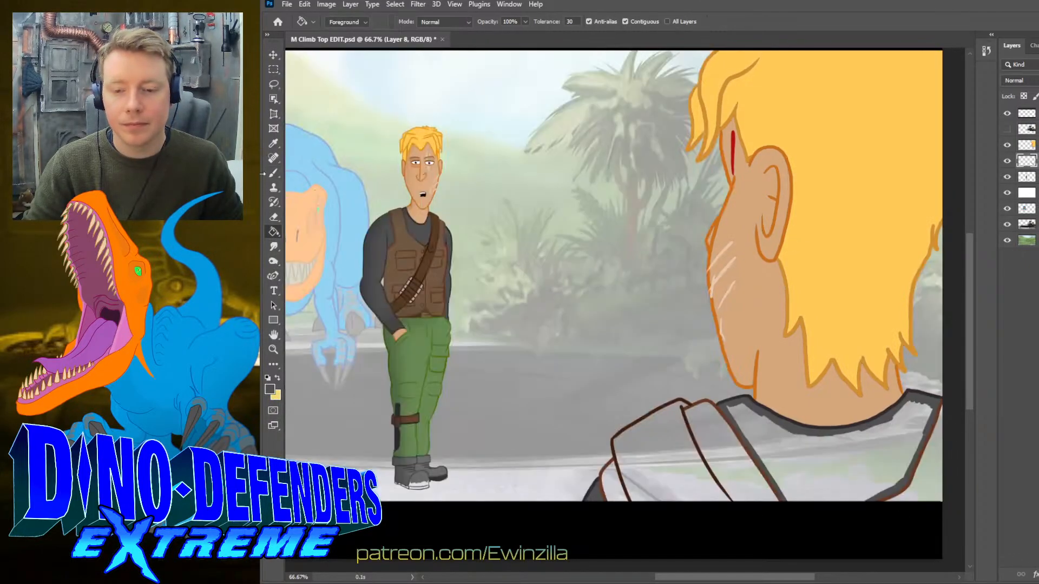
key("b")
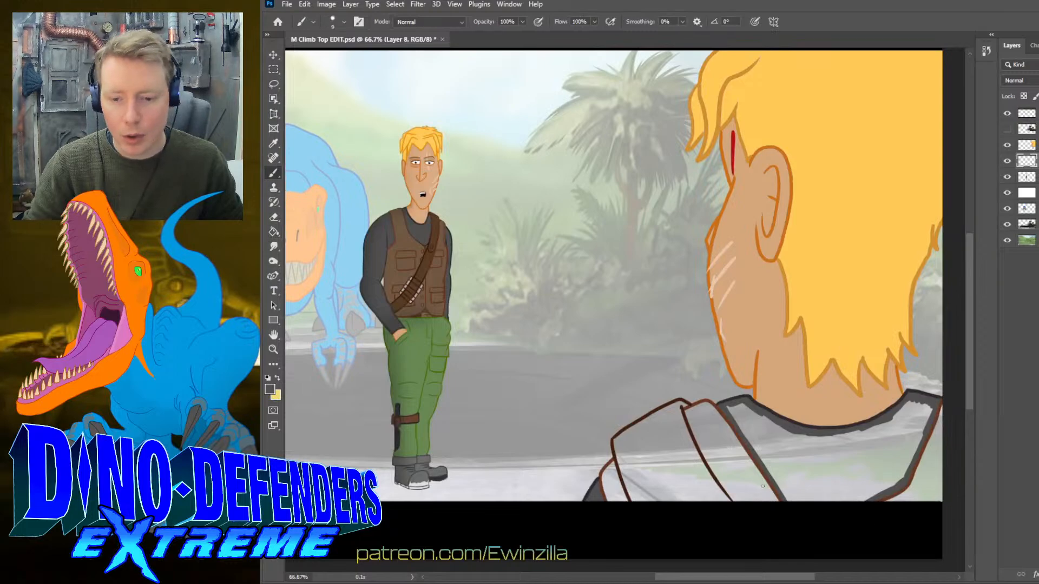
left_click_drag(870, 503, 784, 499)
key("g")
left_click(812, 487)
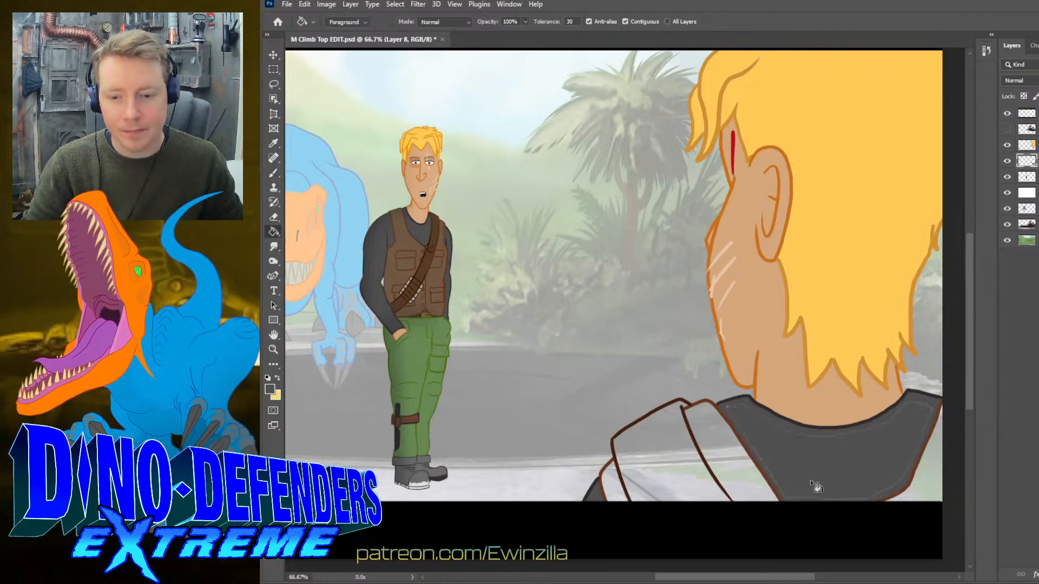
- Sample the brown of the reference figure's vest and paint the vest areas on both shoulders and beside the sleeve
left_click(273, 174)
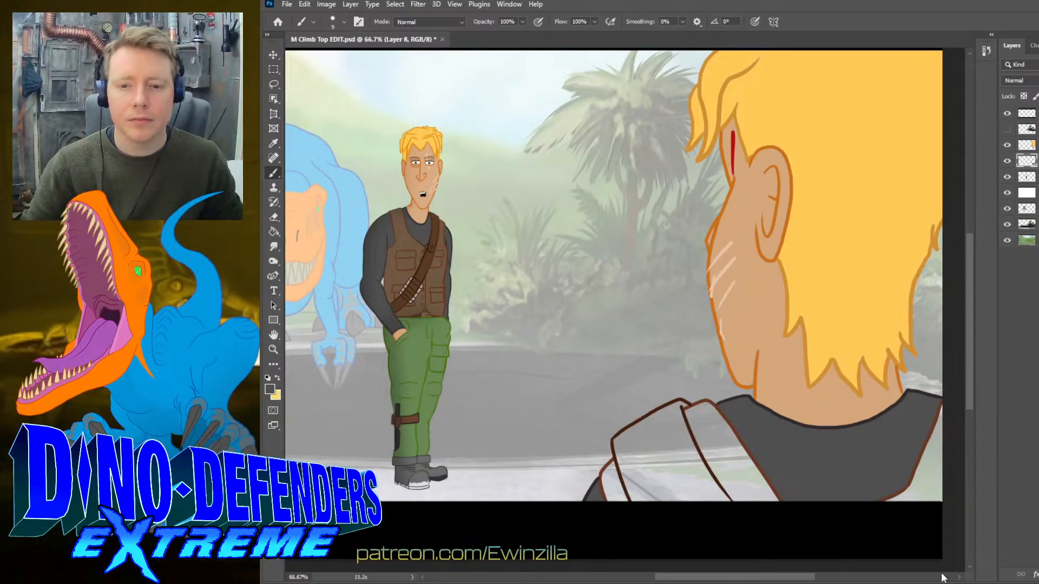
left_click(274, 143)
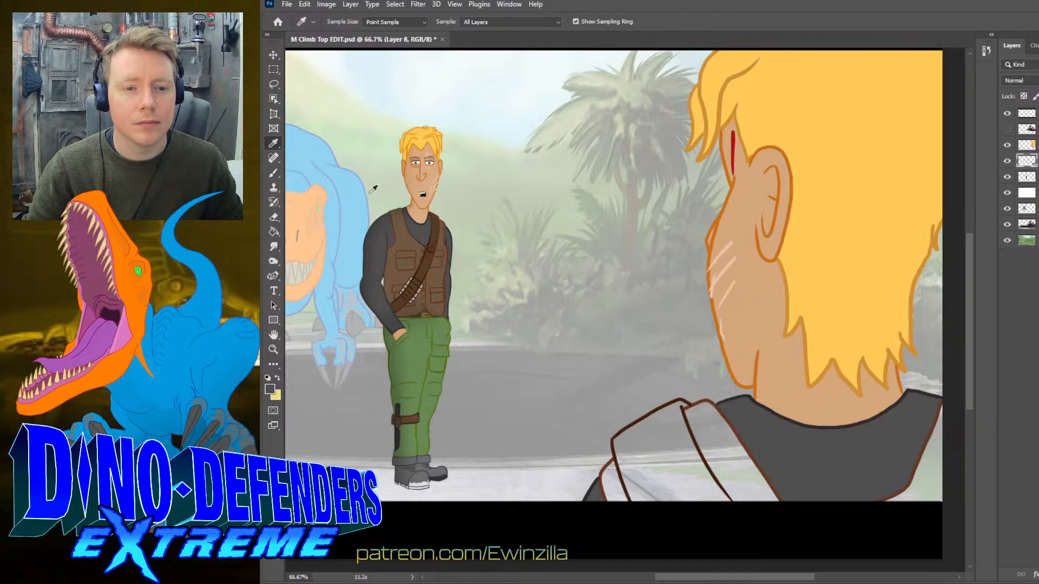
left_click(410, 237)
left_click(274, 172)
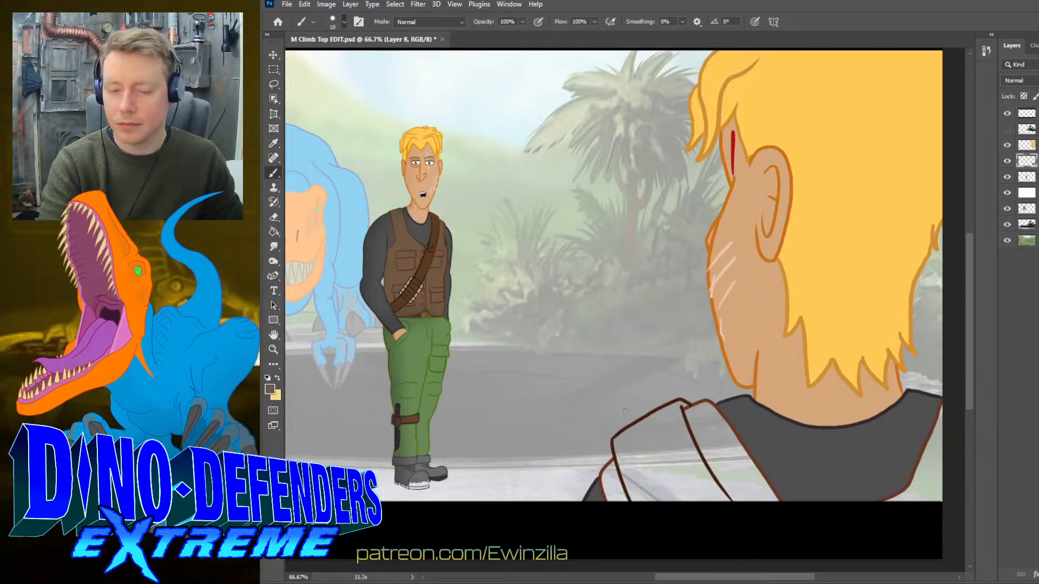
mouse_move(685, 410)
left_mouse_down()
mouse_move(737, 502)
mouse_move(753, 493)
mouse_move(737, 447)
mouse_move(772, 493)
mouse_move(751, 486)
mouse_move(735, 441)
left_mouse_up()
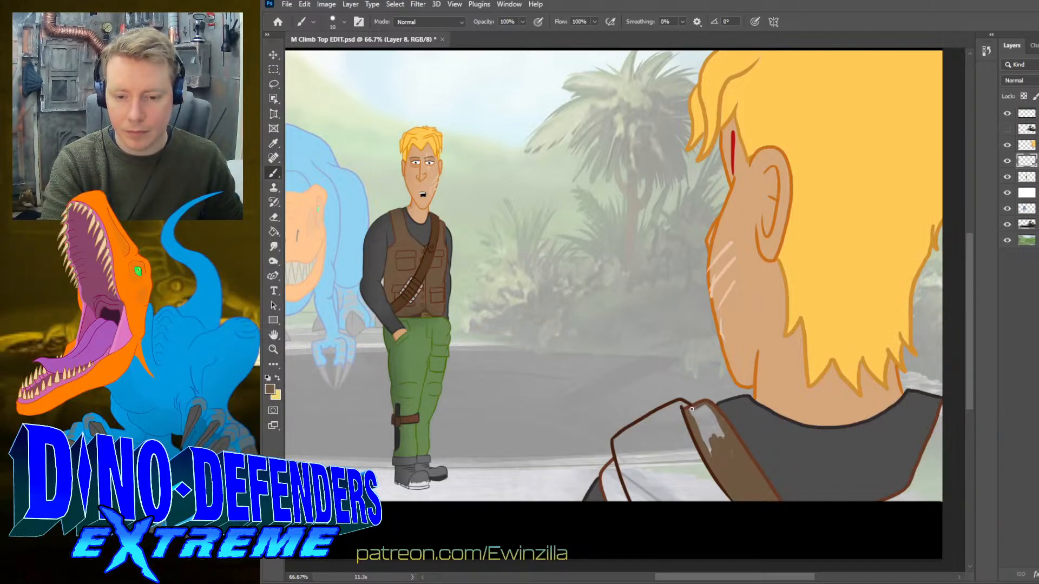
mouse_move(692, 411)
left_mouse_down()
mouse_move(719, 464)
mouse_move(711, 461)
mouse_move(698, 409)
mouse_move(736, 451)
left_mouse_up()
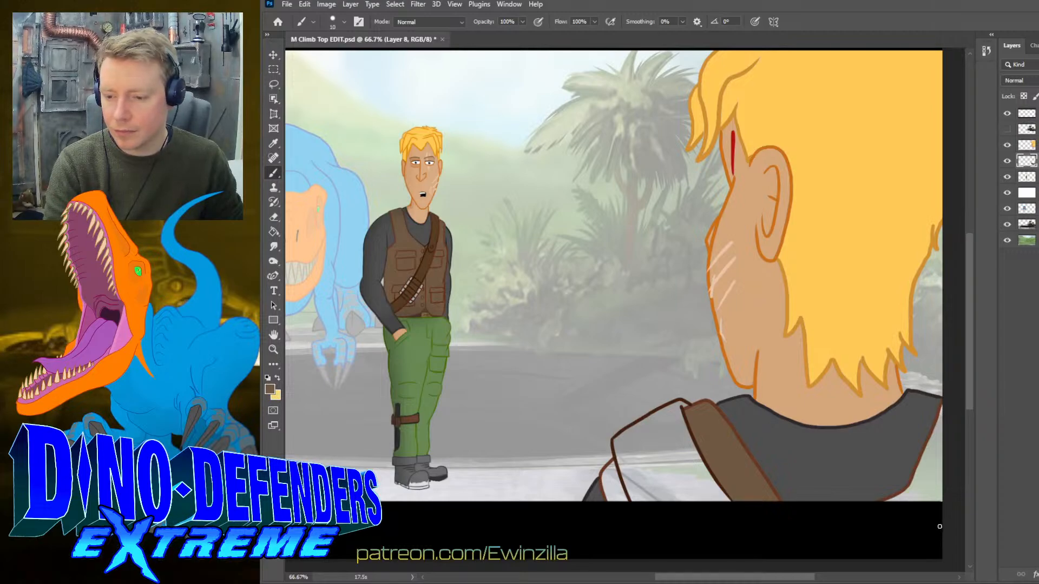
mouse_move(914, 508)
left_mouse_down()
mouse_move(883, 505)
mouse_move(951, 480)
mouse_move(930, 504)
mouse_move(949, 498)
mouse_move(914, 486)
mouse_move(943, 406)
mouse_move(936, 453)
mouse_move(943, 435)
mouse_move(943, 460)
left_mouse_up()
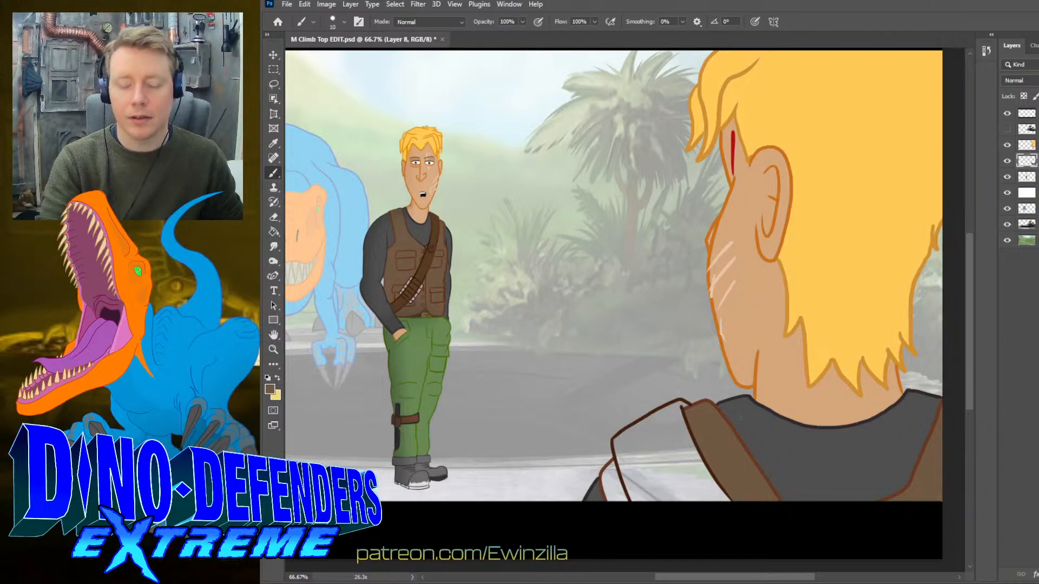
mouse_move(612, 460)
left_mouse_down()
mouse_move(620, 488)
mouse_move(611, 505)
left_mouse_up()
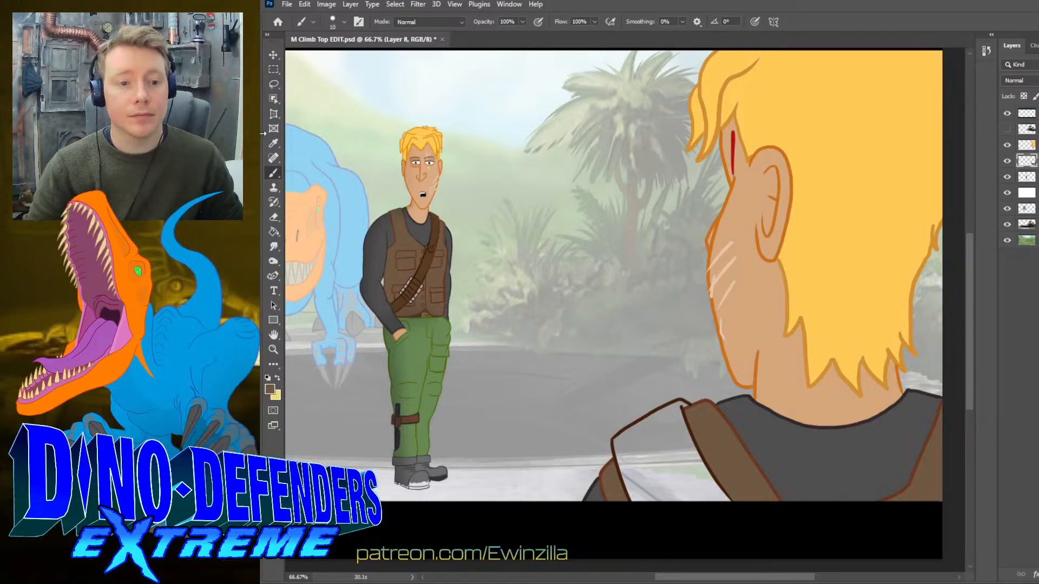
- Sample the dark brown of the reference figure's strap and paint the shoulder strap with a 21 px brush
key("i")
left_click(436, 225)
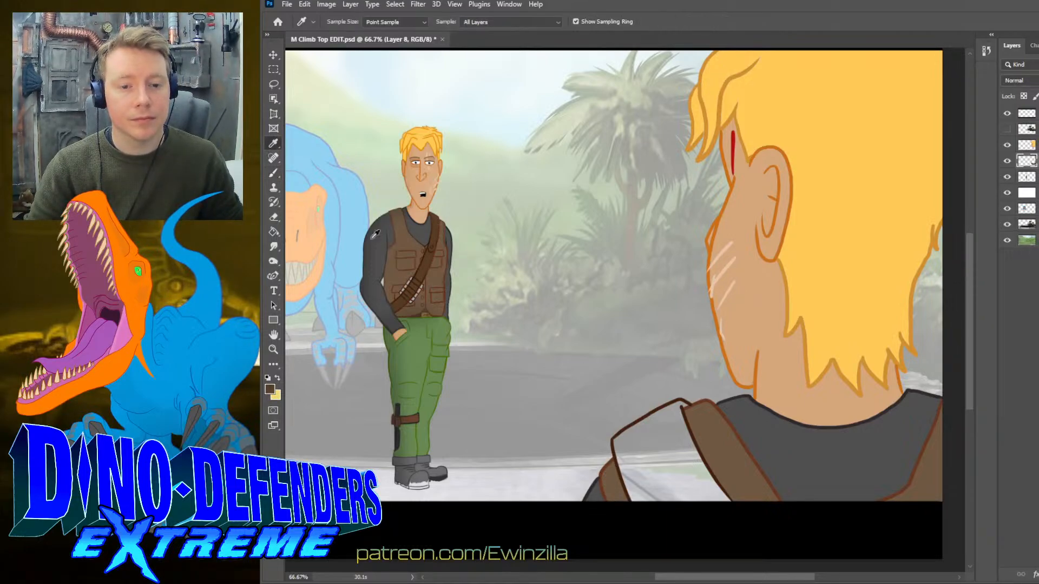
left_click(274, 173)
key("bracketright")
key("bracketright")
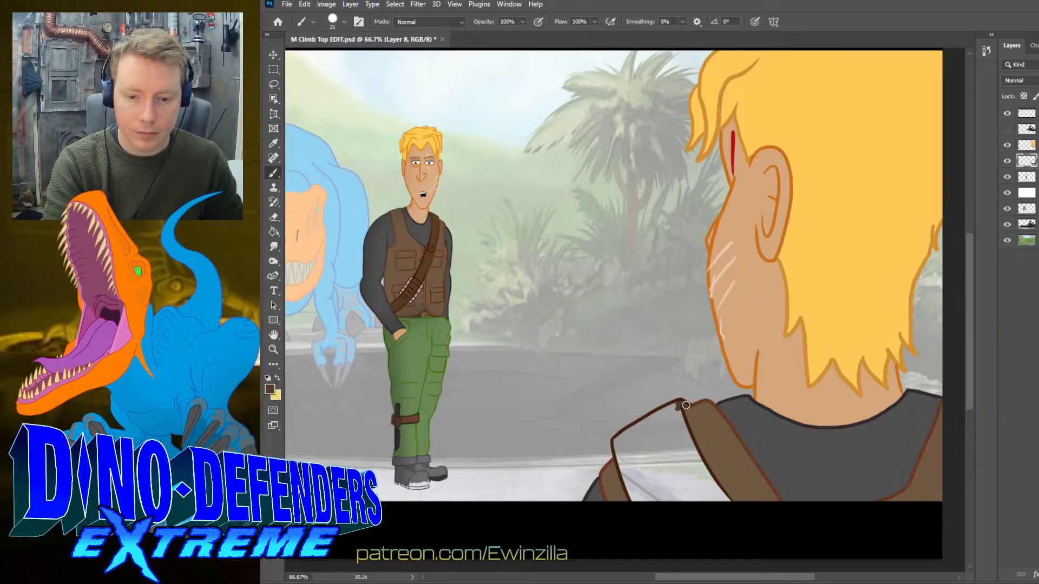
mouse_move(686, 406)
left_mouse_down()
mouse_move(675, 414)
mouse_move(694, 470)
mouse_move(689, 445)
mouse_move(729, 505)
mouse_move(698, 465)
mouse_move(704, 493)
mouse_move(666, 419)
mouse_move(663, 487)
mouse_move(675, 508)
mouse_move(663, 512)
mouse_move(624, 460)
mouse_move(633, 497)
mouse_move(617, 443)
mouse_move(674, 407)
mouse_move(630, 441)
mouse_move(656, 448)
left_mouse_up()
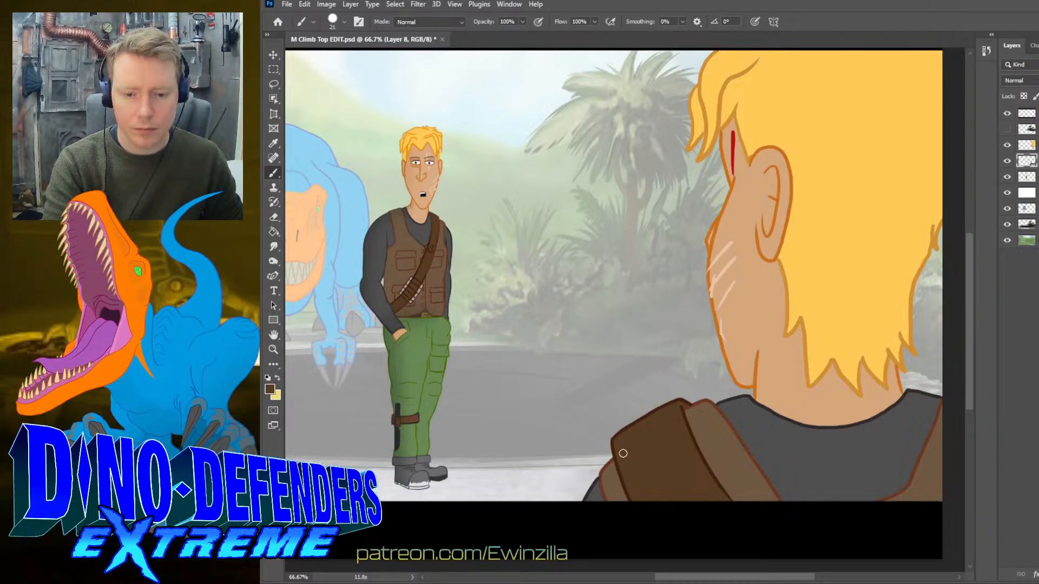
- Merge the colour layer into Westlea, then darken the inner ear inside a freehand selection
left_click(276, 86)
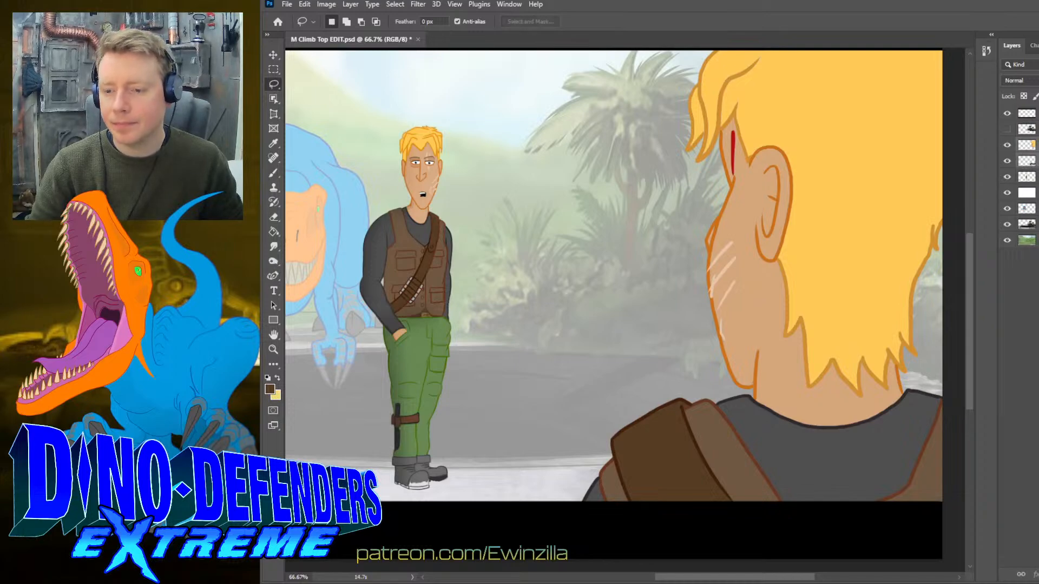
left_click(774, 171, "ctrl")
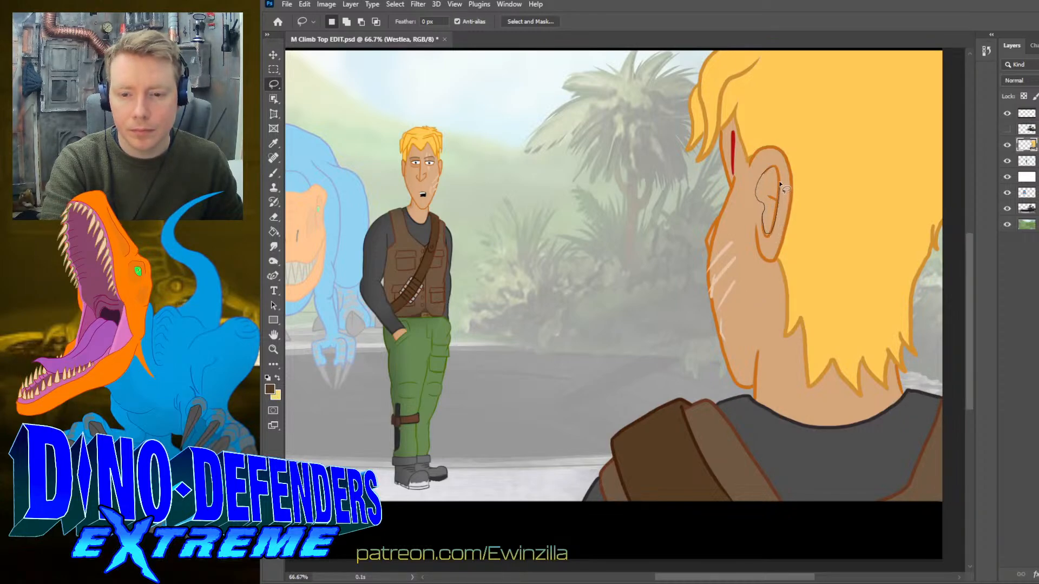
left_click_drag(773, 166, 774, 168)
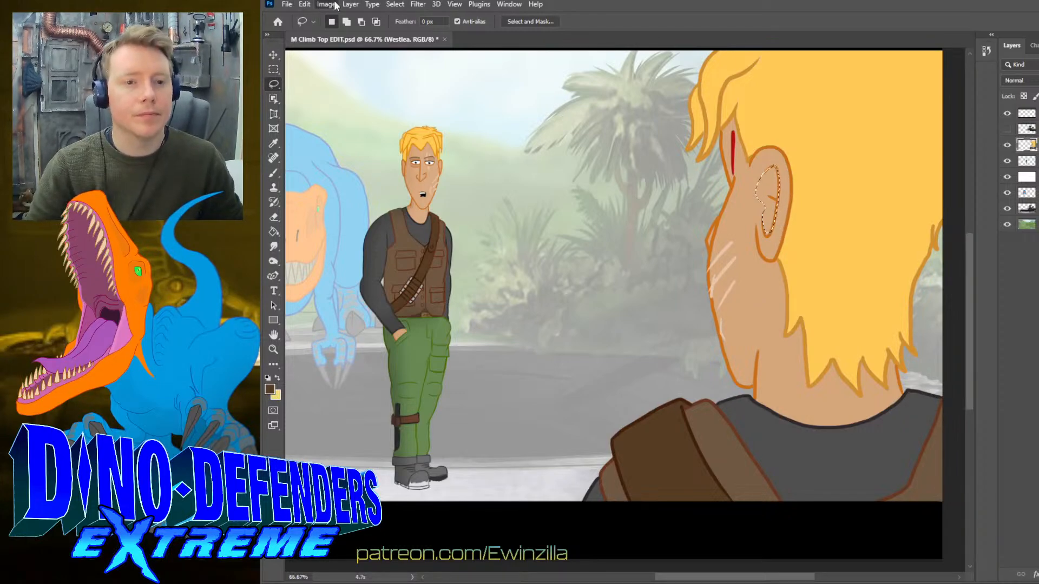
key("i")
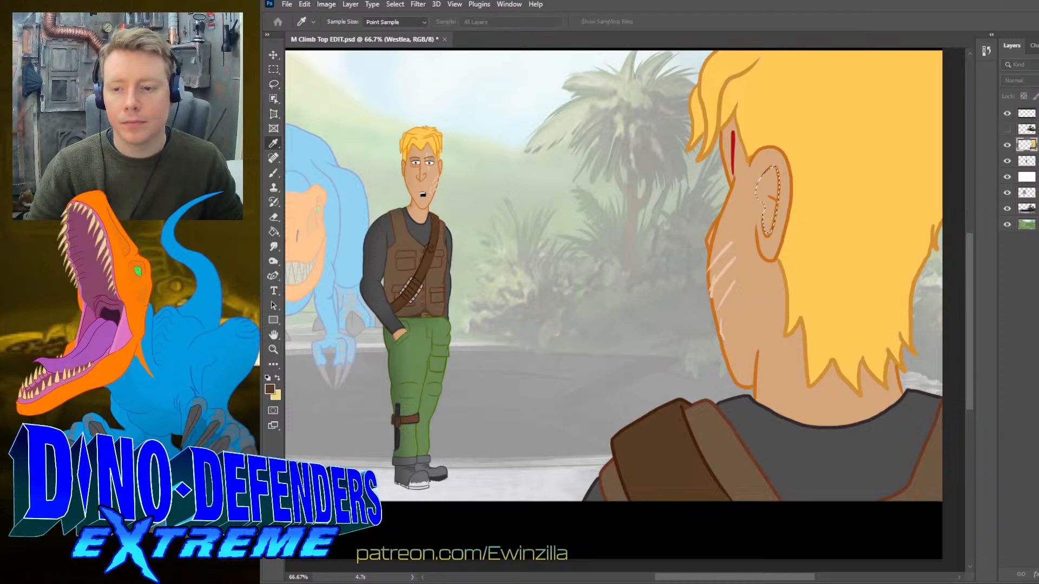
key("alt+BackSpace")
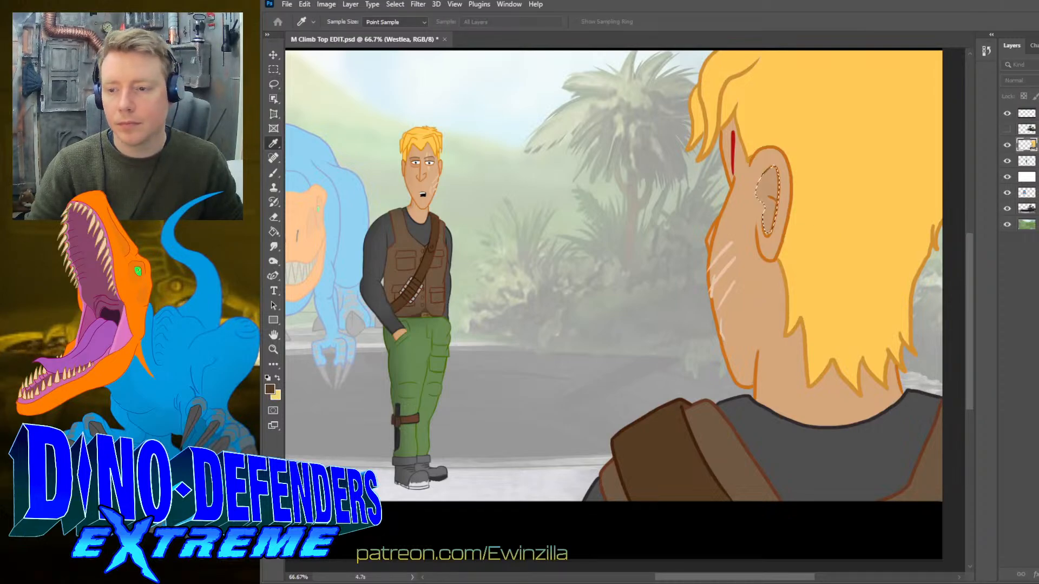
key("ctrl+d")
key("l")
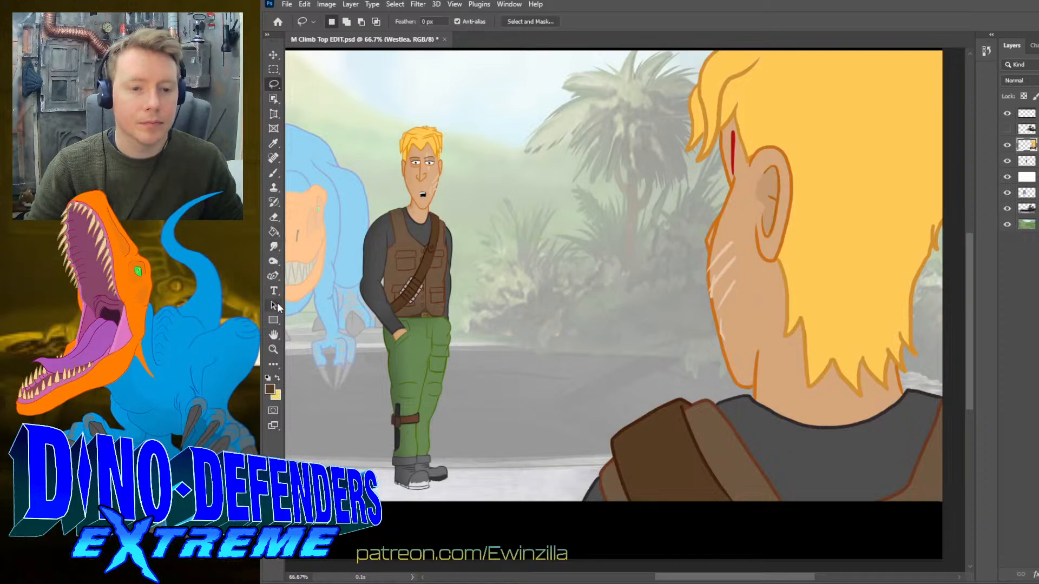
- Shade the back of the hair and the neck with the Burn tool in the Highlights range at 17% exposure
left_click(273, 261)
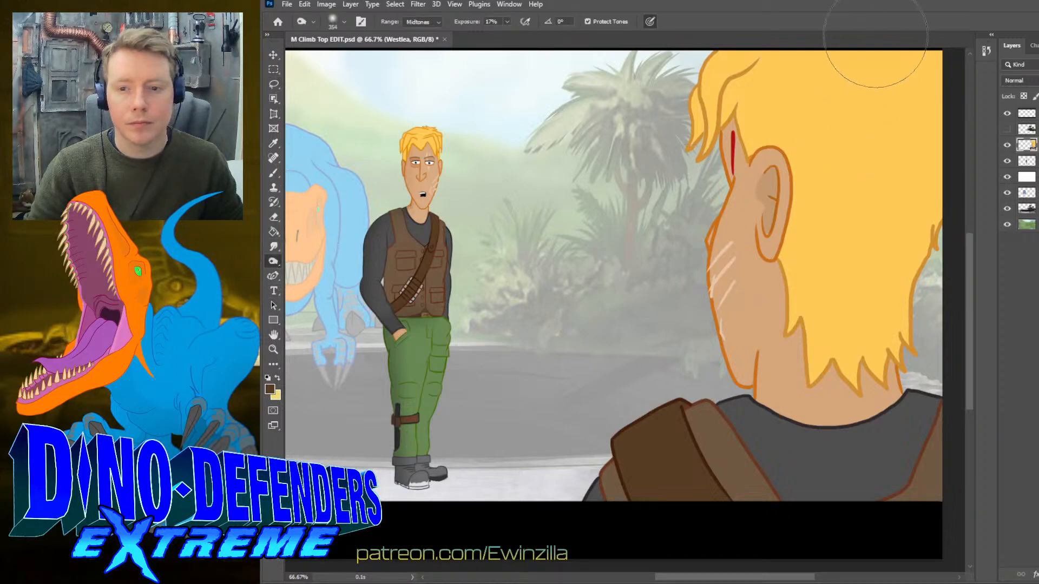
left_click(427, 22)
left_click(427, 34)
mouse_move(887, 81)
left_mouse_down()
mouse_move(933, 277)
mouse_move(859, 11)
mouse_move(906, 336)
mouse_move(887, 45)
mouse_move(890, 373)
mouse_move(885, 134)
mouse_move(860, 424)
mouse_move(872, 358)
mouse_move(844, 425)
left_mouse_up()
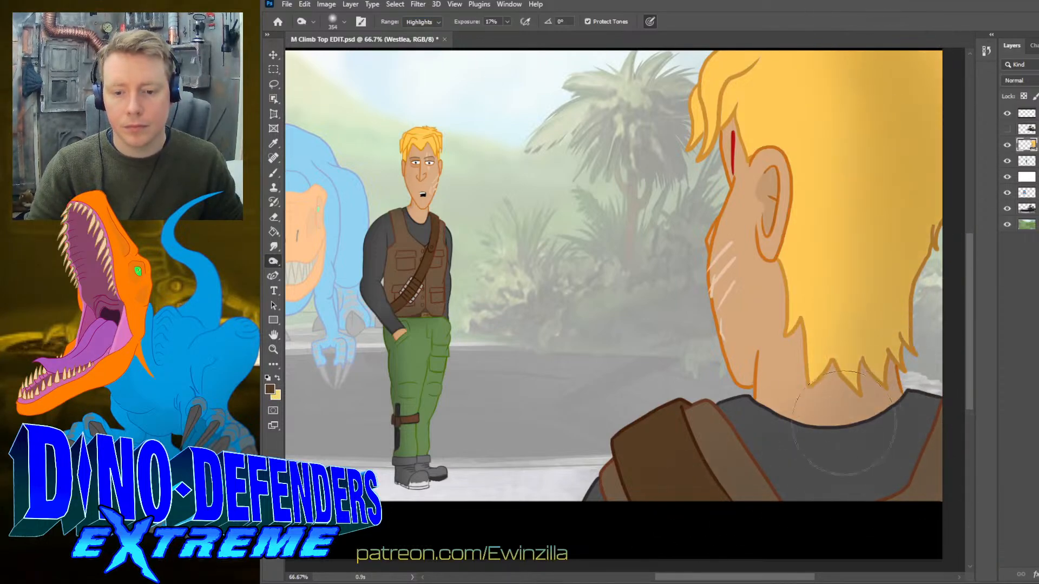
left_click_drag(923, 372, 877, 71)
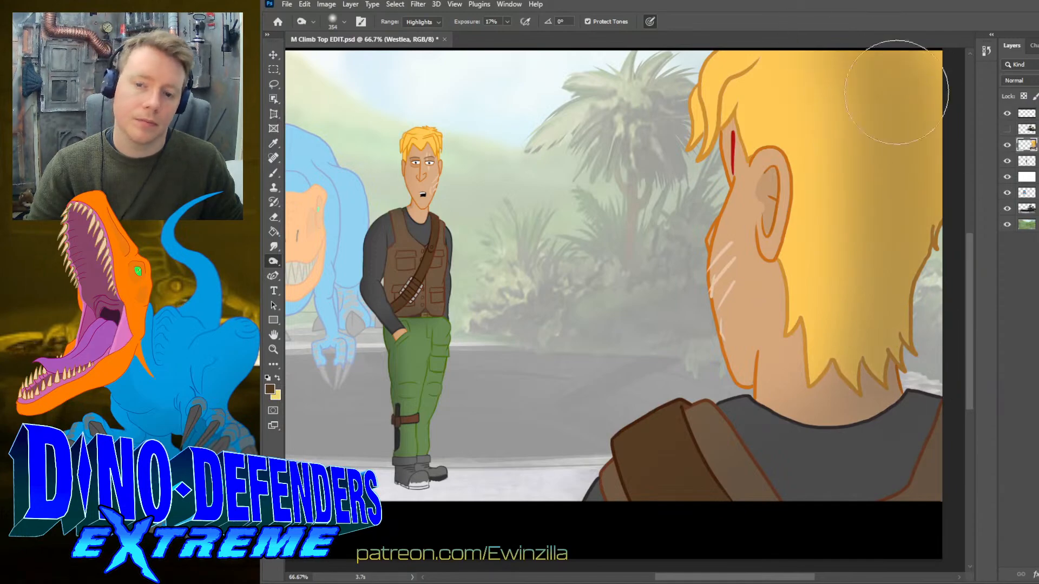
- Remove the standing reference figure's layer and hide the white overlay layer
key("z")
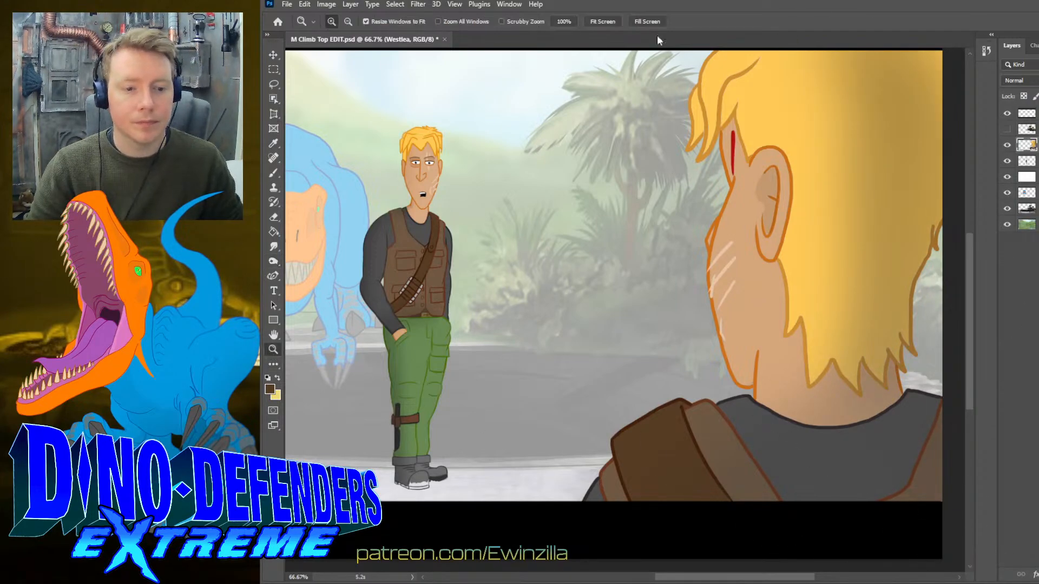
left_click(605, 21)
key("alt+bracketleft")
key("Delete")
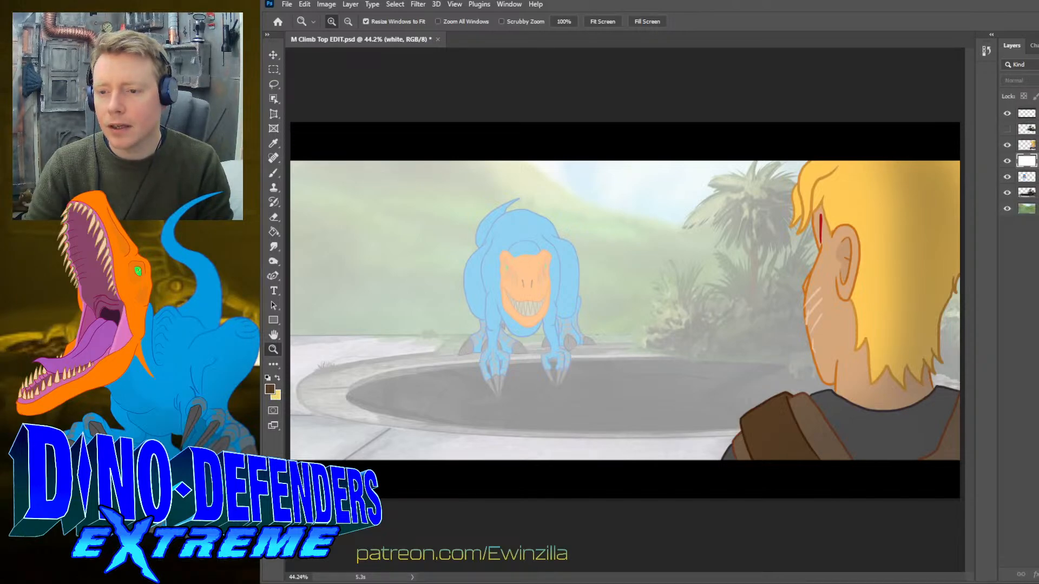
left_click(1007, 161)
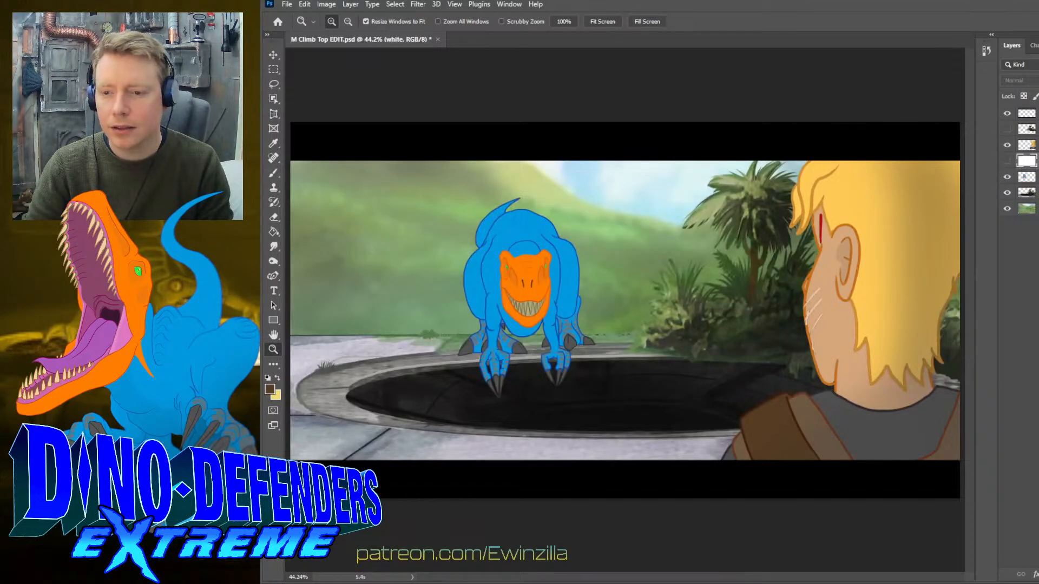
- Brighten the face, neck and hair on the Westlea layer with the Dodge tool in the Highlights range at 15% exposure
key("alt+bracketright")
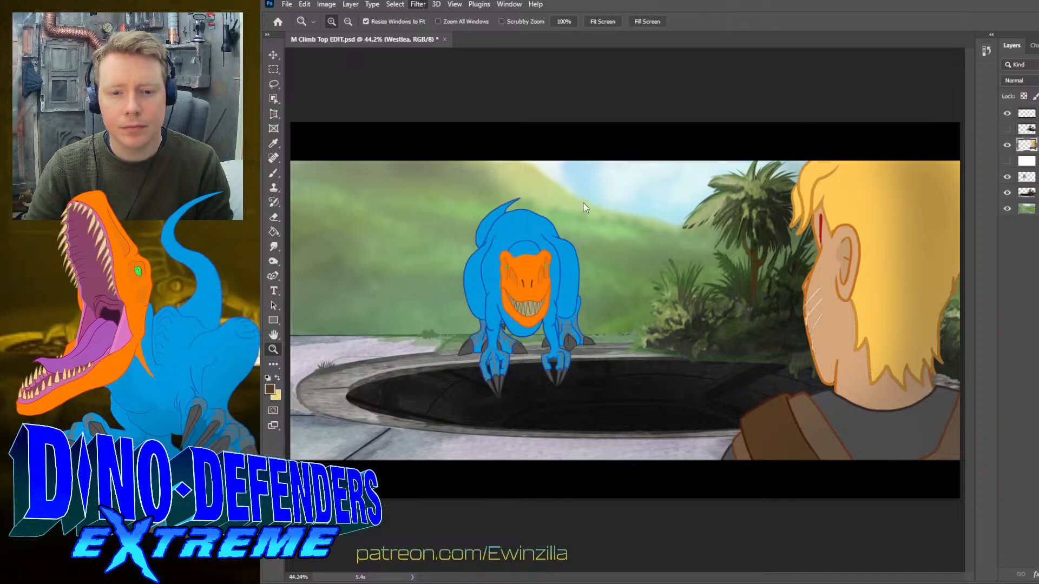
left_click(273, 263)
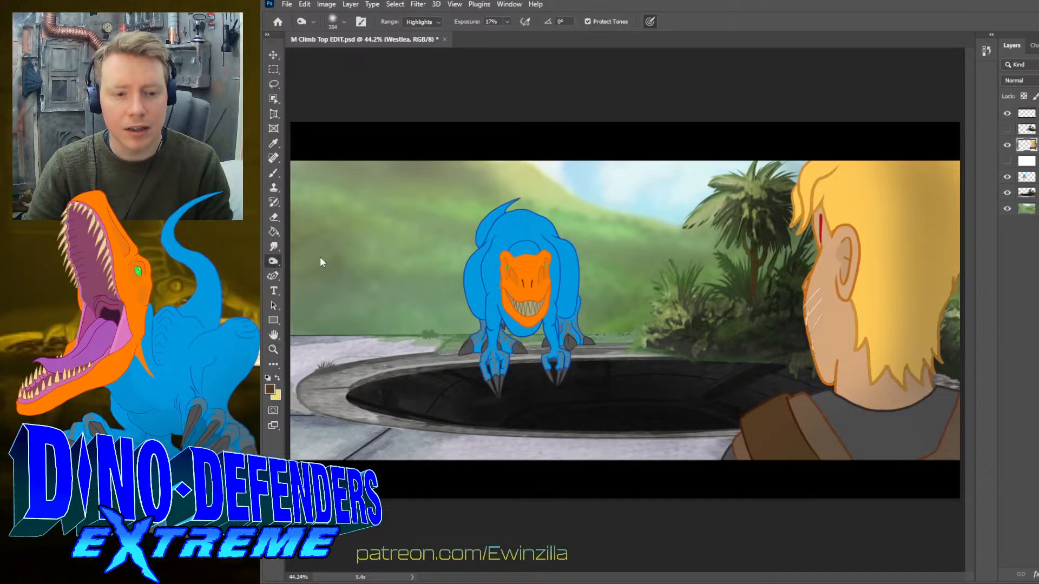
key("shift+o")
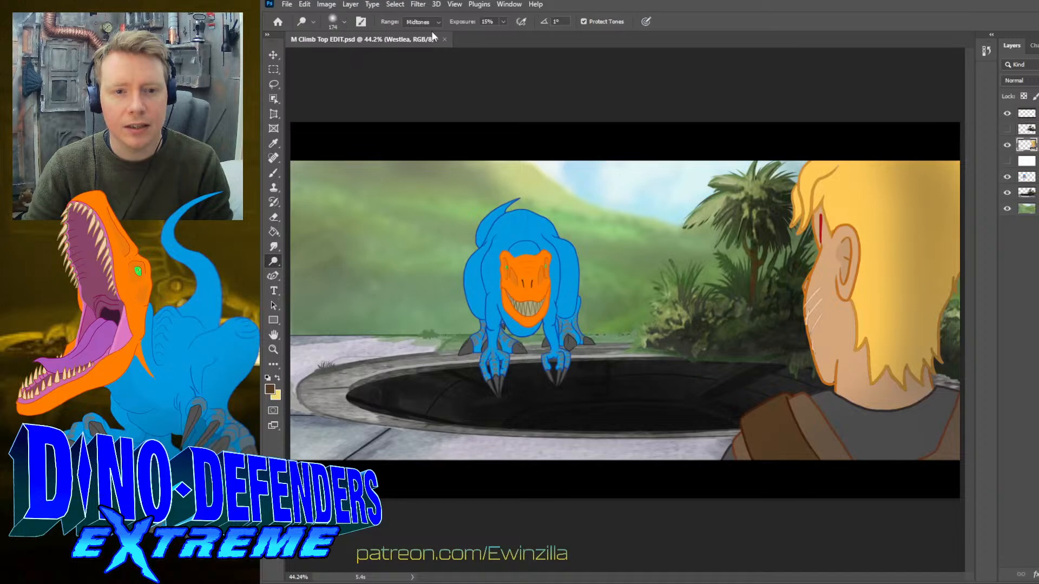
key("alt+shift+h")
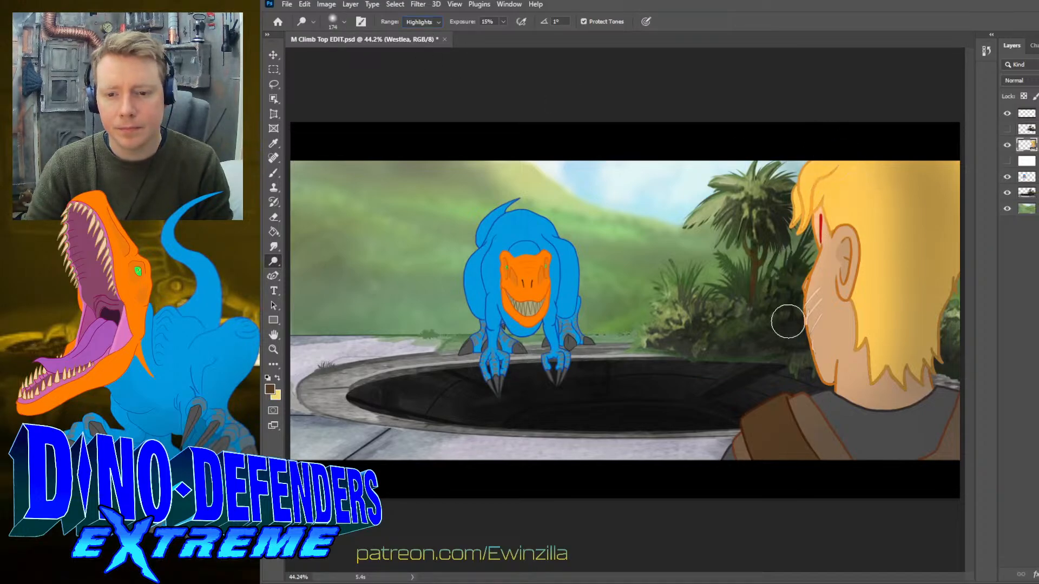
left_click_drag(806, 266, 809, 373)
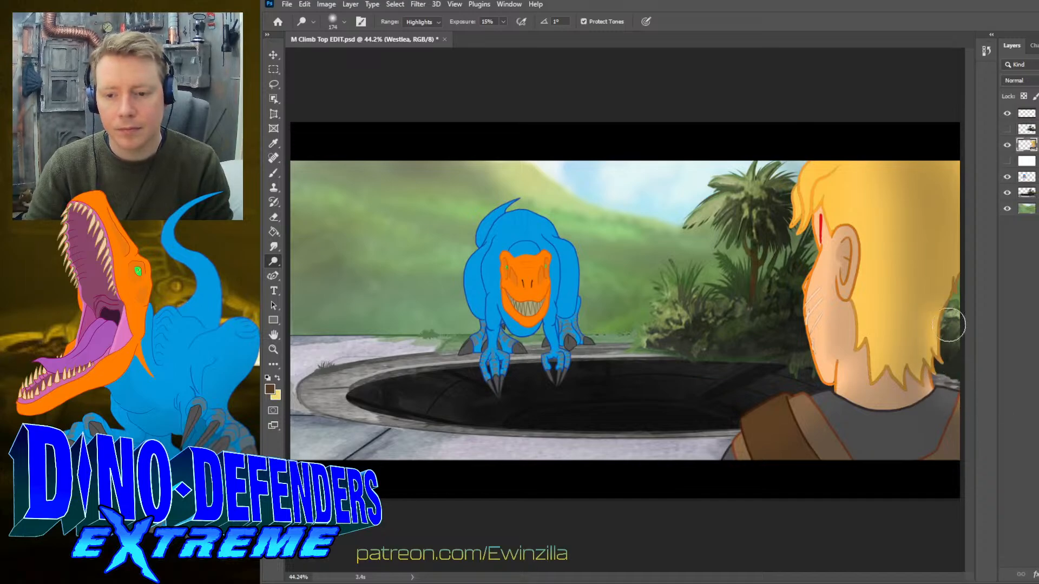
left_click(1007, 144)
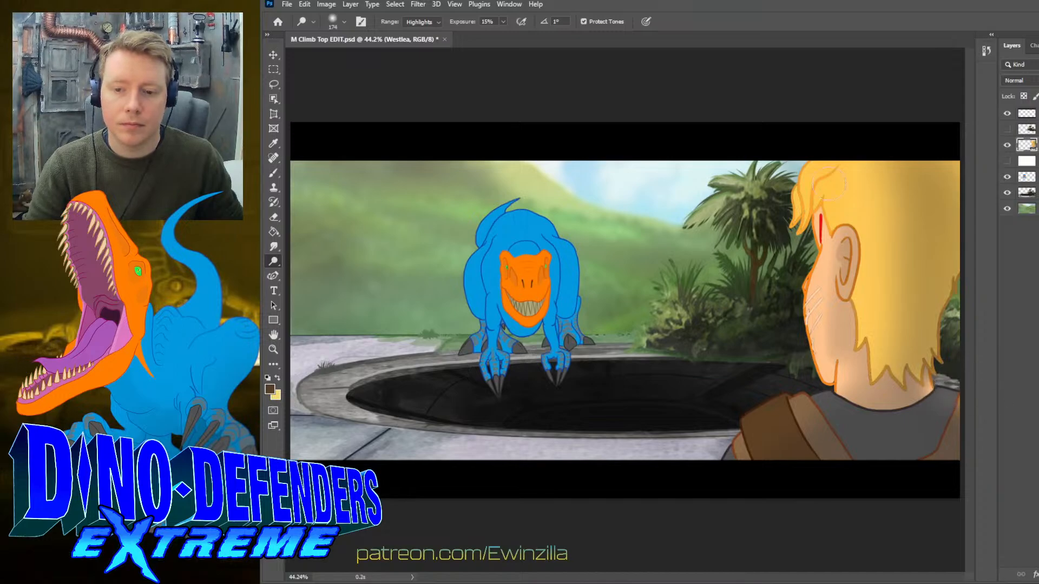
mouse_move(828, 259)
left_mouse_down()
mouse_move(812, 359)
mouse_move(840, 312)
mouse_move(831, 373)
left_mouse_up()
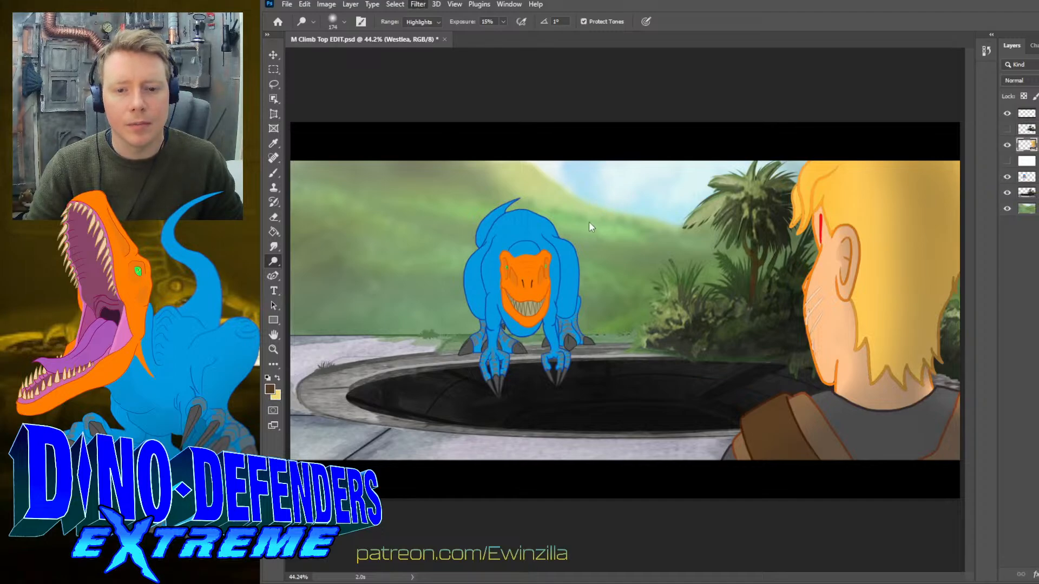
- Try to blur the Westlea layer with a filter
key("h")
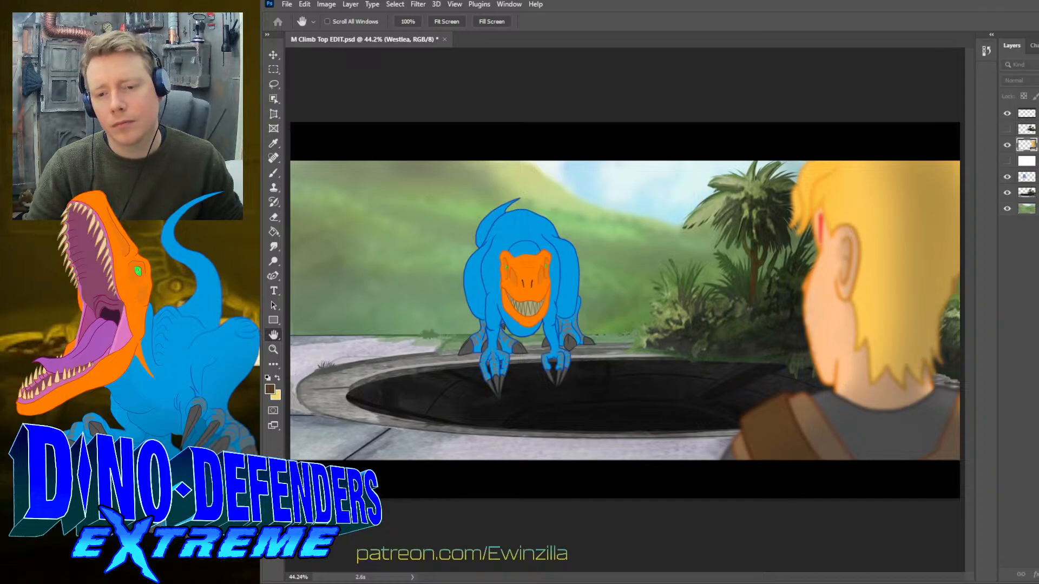
key("o")
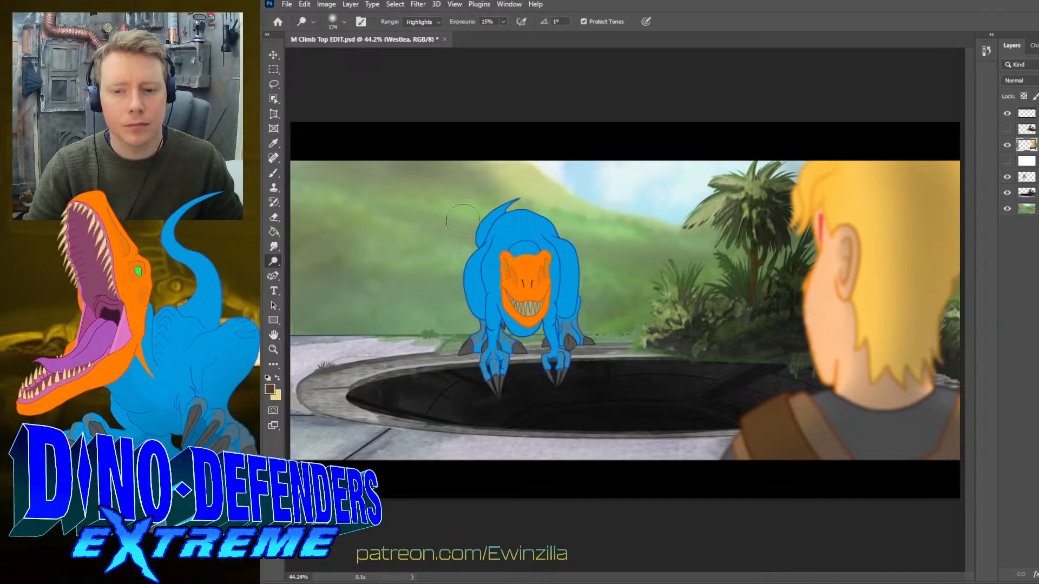
- Fit the Frame_61 reference image to the screen, examine the character's head wound and hair, and close the image
key("r")
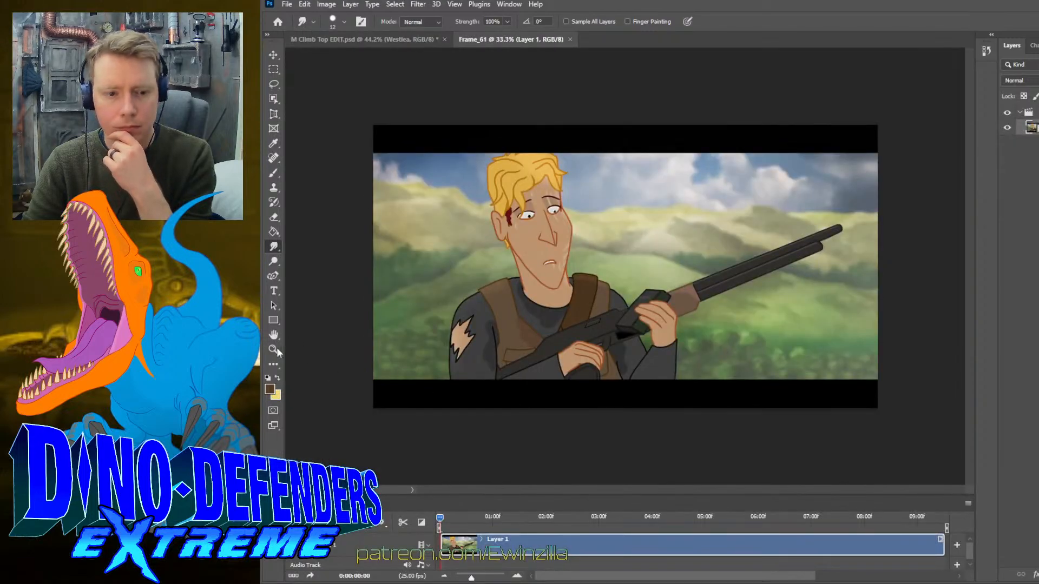
left_click(275, 350)
left_click(604, 22)
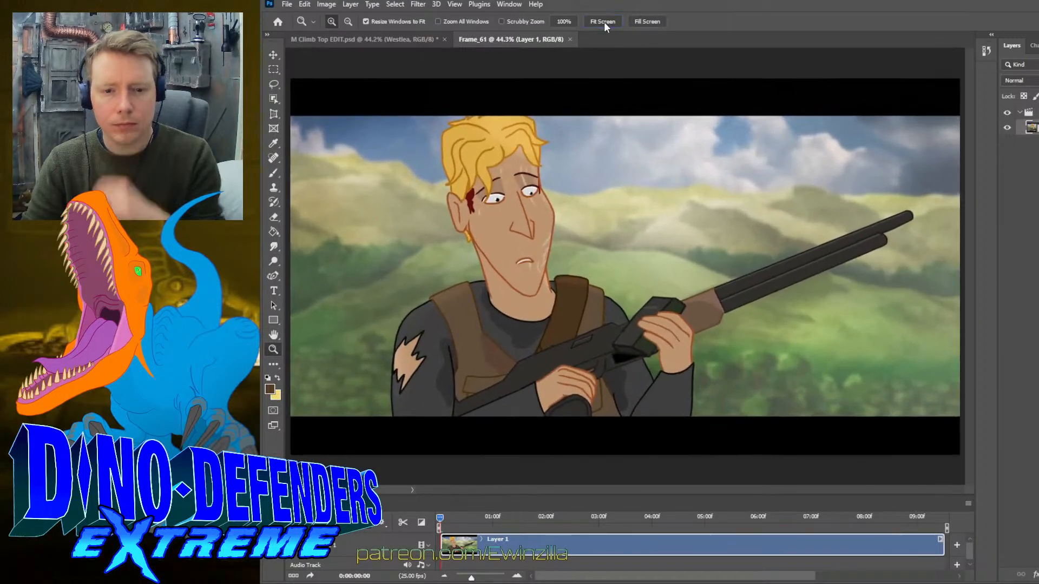
key("space")
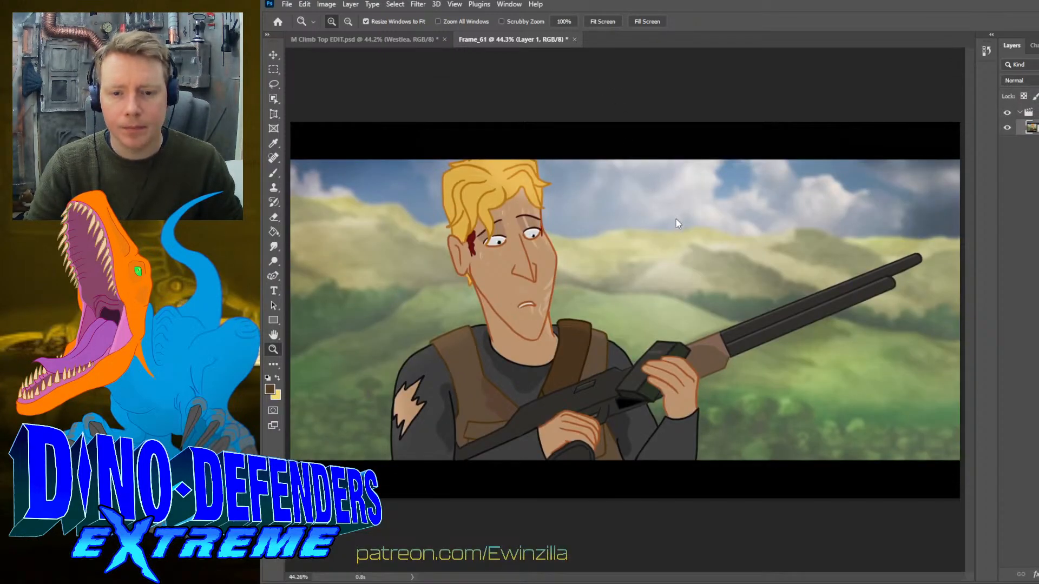
key("ctrl+w")
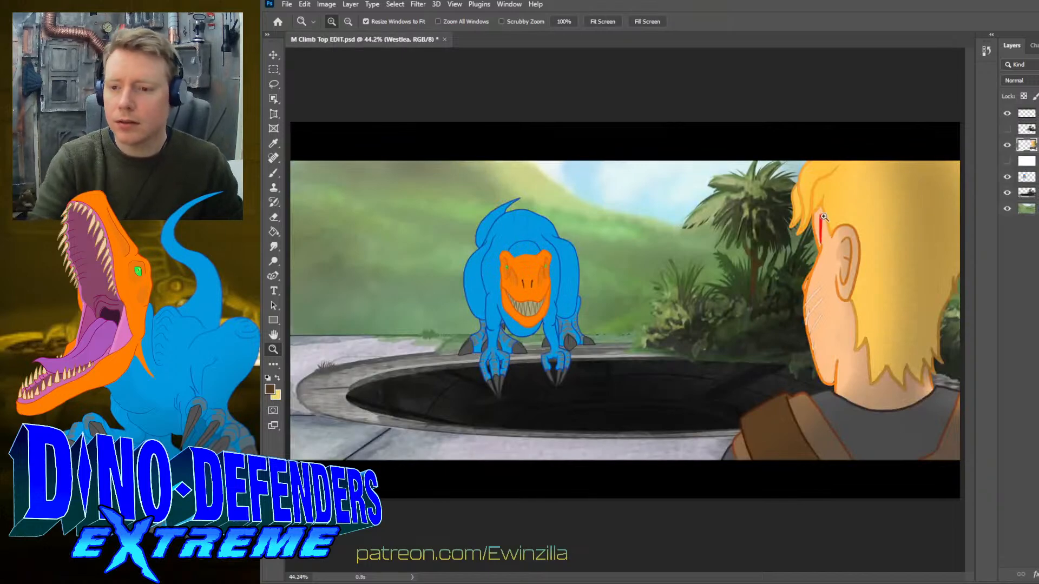
- Smudge hair strands over the red temple wound and along the side hair using a 12 px Smudge brush at 100% strength
left_click(274, 247)
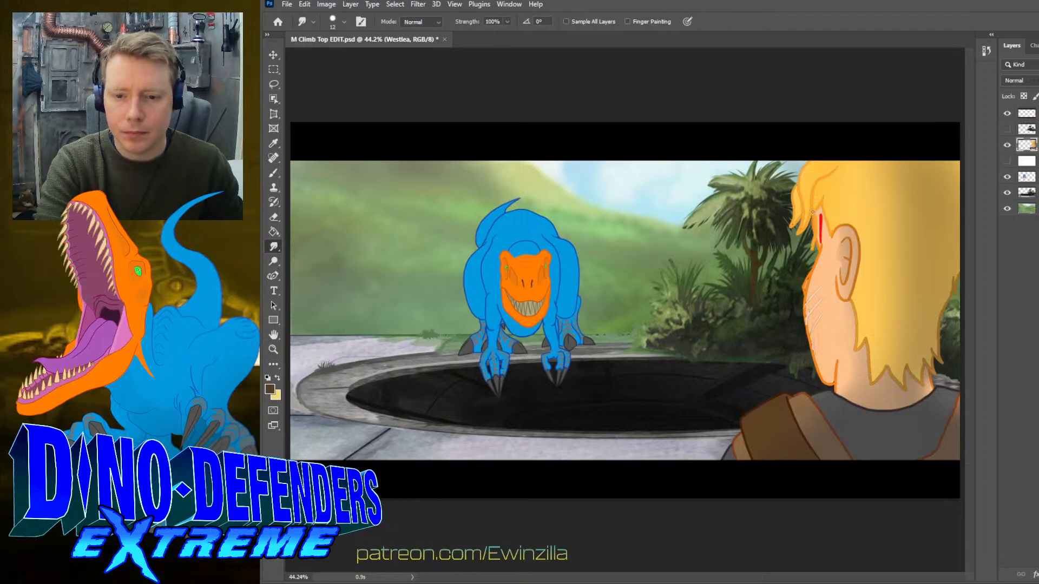
mouse_move(814, 236)
left_mouse_down()
mouse_move(807, 263)
mouse_move(820, 234)
left_mouse_up()
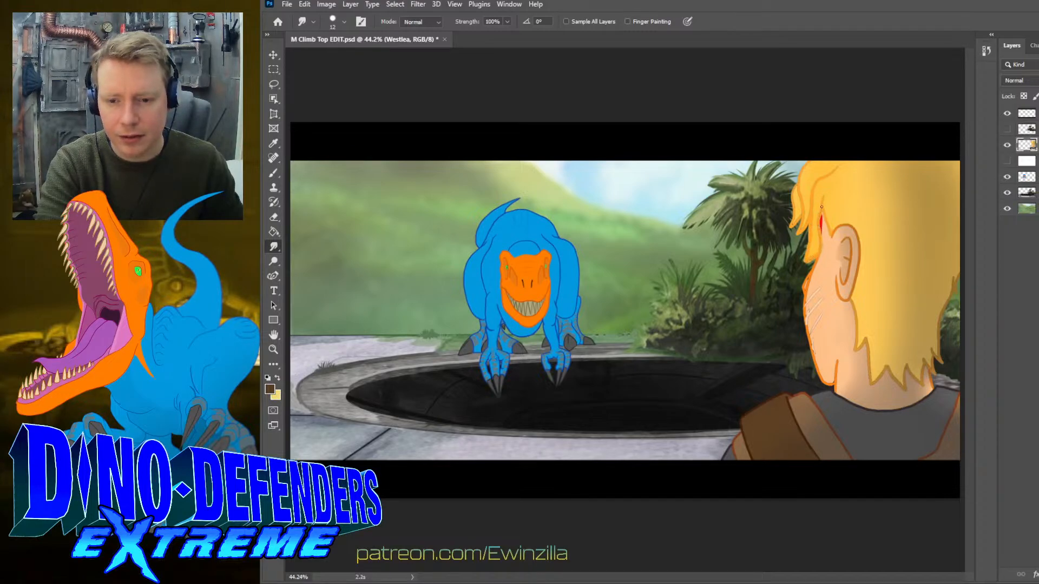
mouse_move(817, 236)
left_mouse_down()
mouse_move(813, 256)
mouse_move(812, 210)
mouse_move(821, 246)
mouse_move(806, 253)
mouse_move(812, 238)
left_mouse_up()
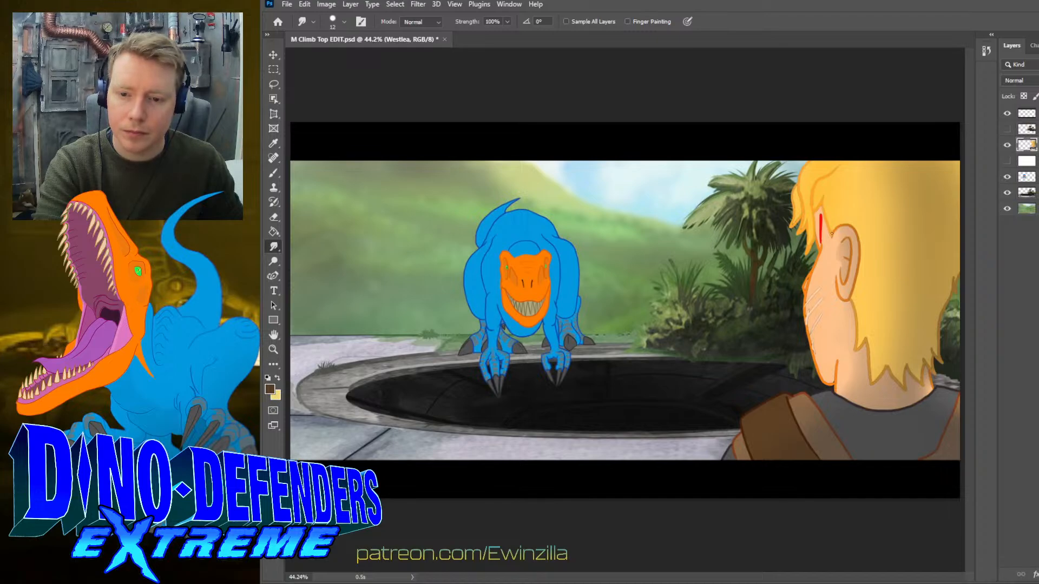
left_click_drag(823, 237, 824, 240)
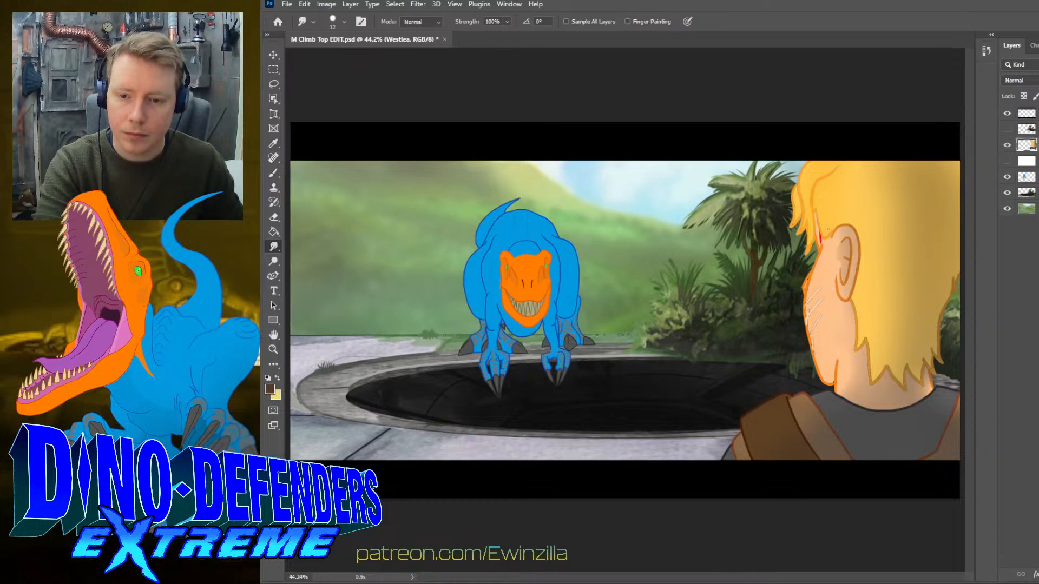
left_click_drag(825, 235, 816, 204)
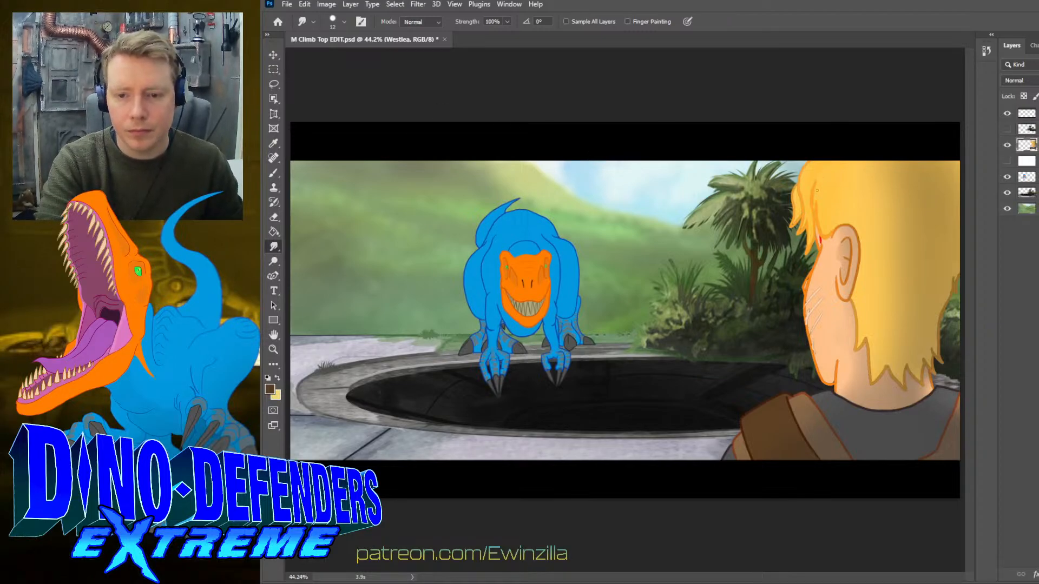
mouse_move(818, 190)
left_mouse_down()
mouse_move(814, 214)
mouse_move(821, 189)
left_mouse_up()
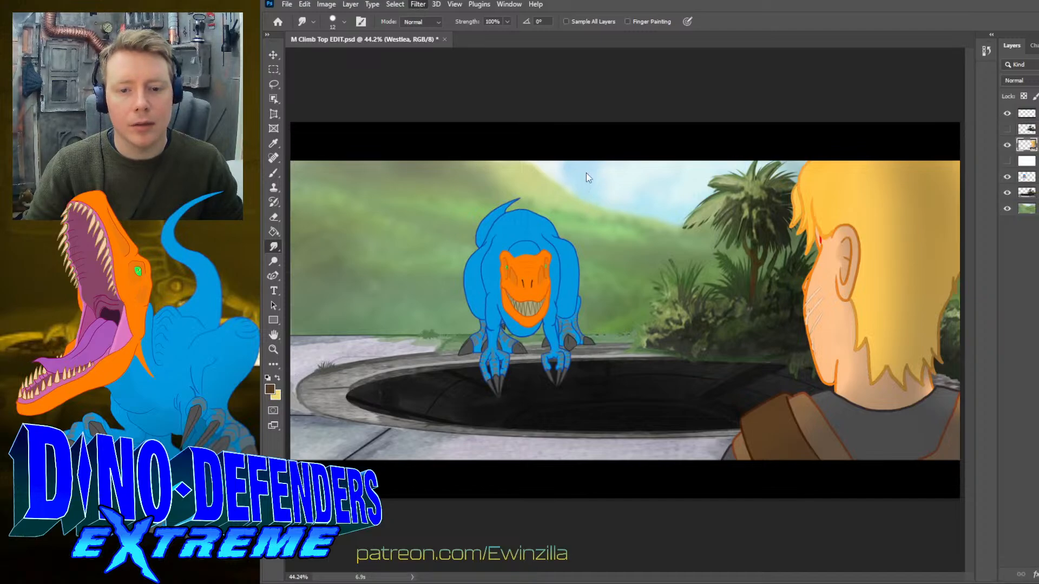
- Blur the whole Westlea character layer so it looks out of focus in the foreground
key("ctrl+alt+f")
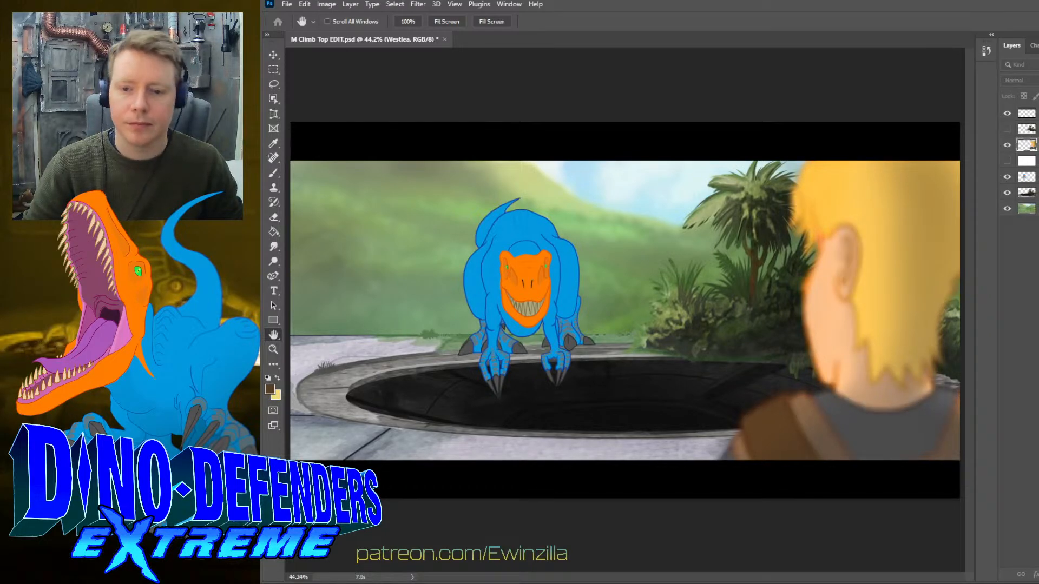
key("Return")
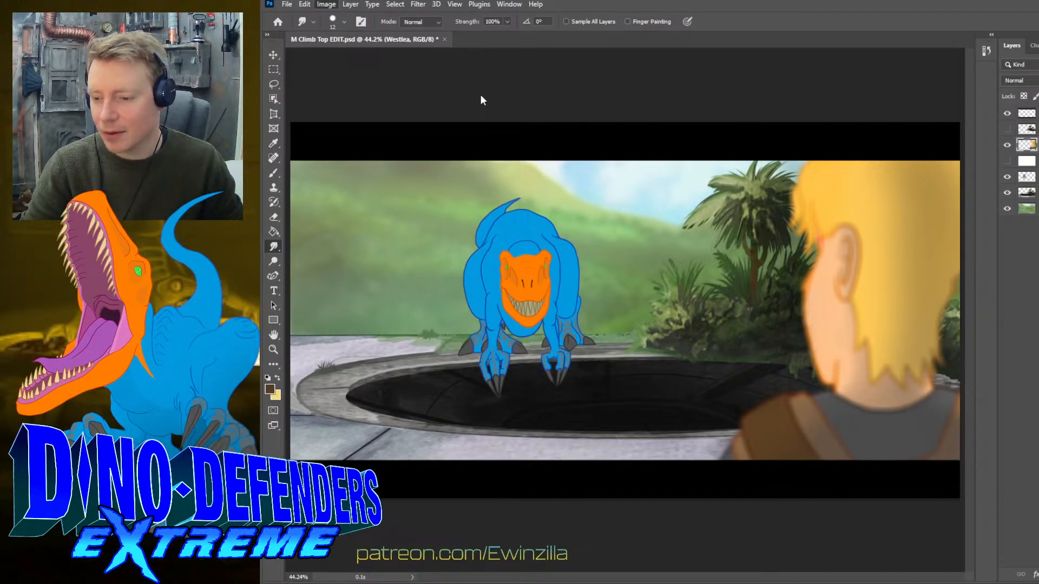
key("i")
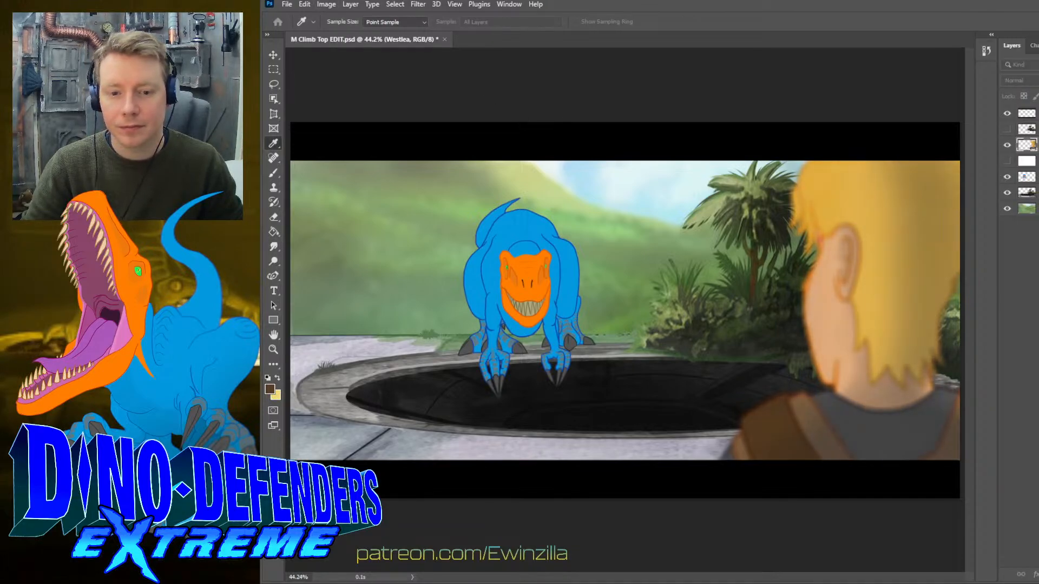
key("r")
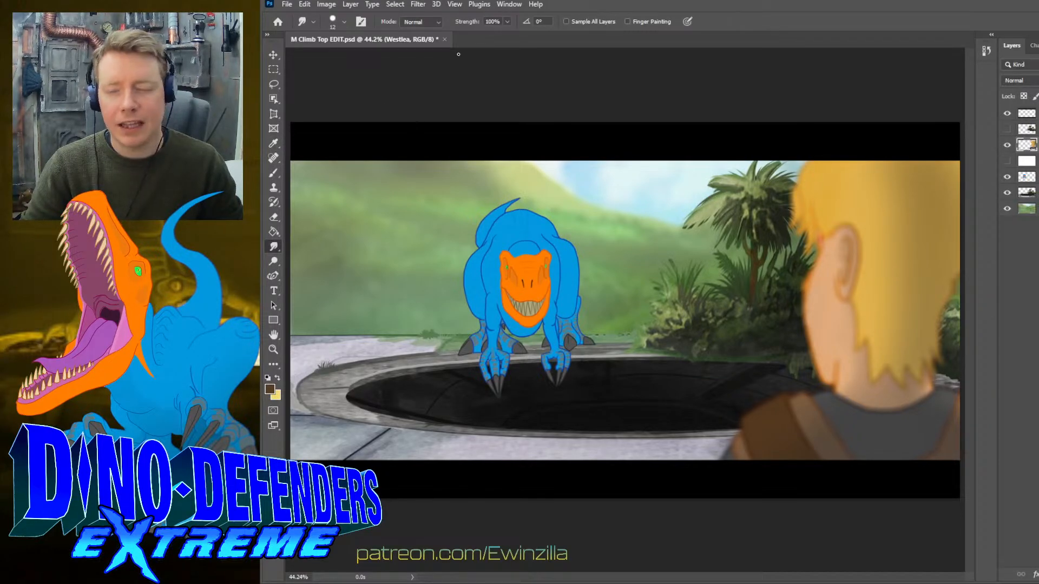
- Isolate the Westlea layer on a transparent background, save it as West.png, and restore the full layer stack
left_click(1031, 113)
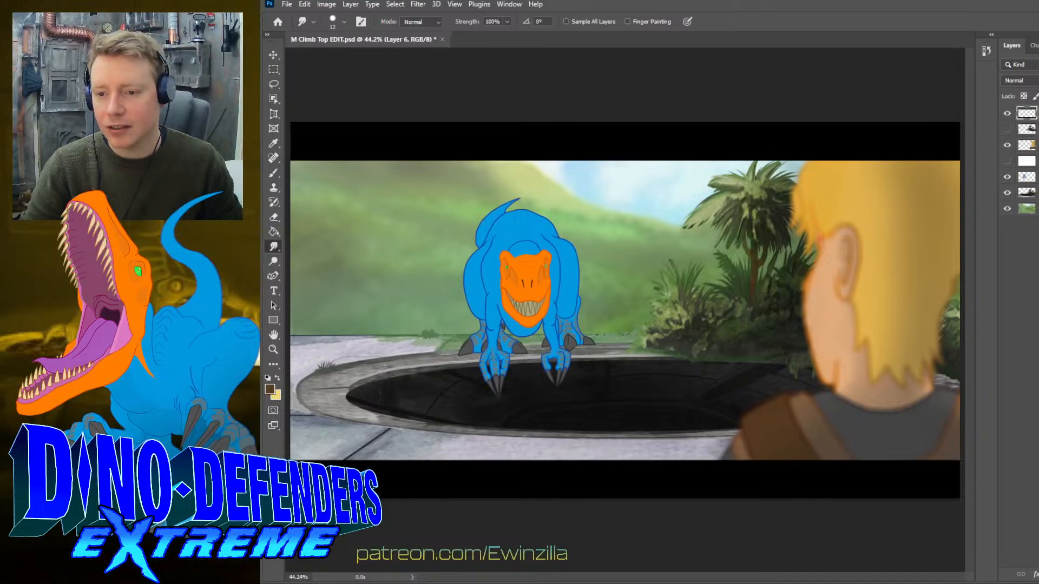
left_click(1022, 322)
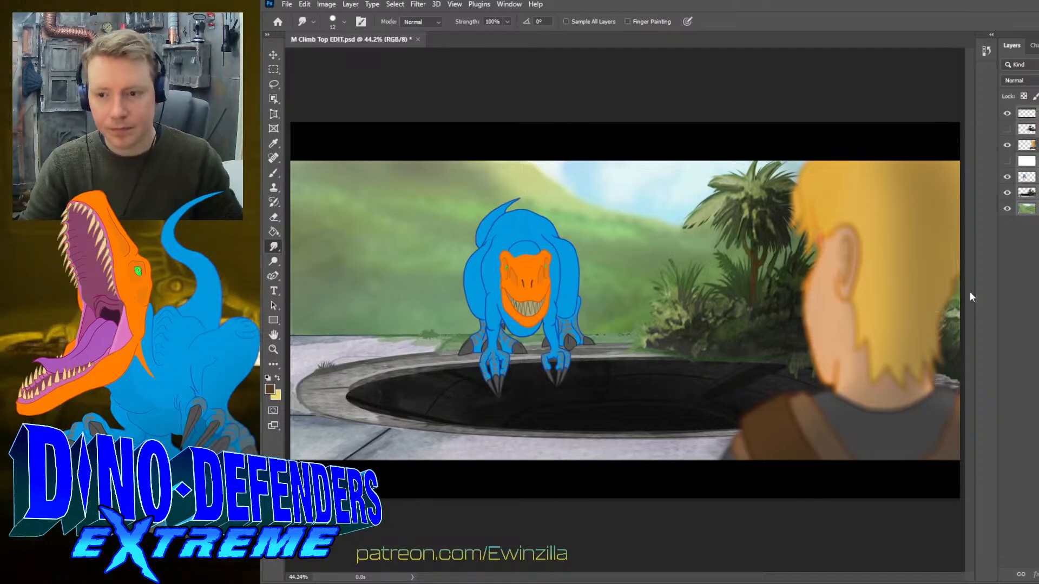
left_click(1007, 145, "alt")
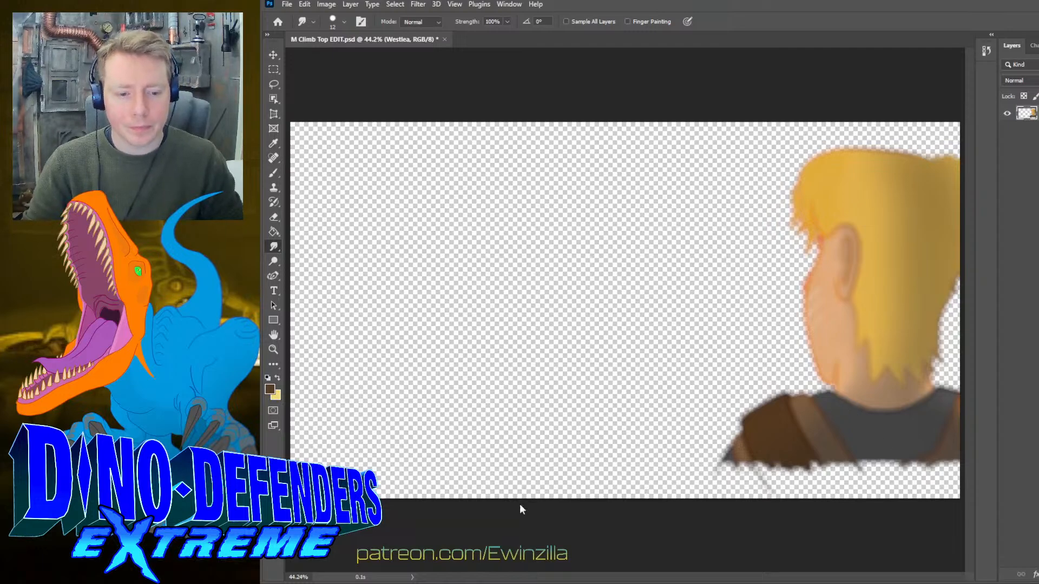
left_click_drag(842, 252, 842, 251)
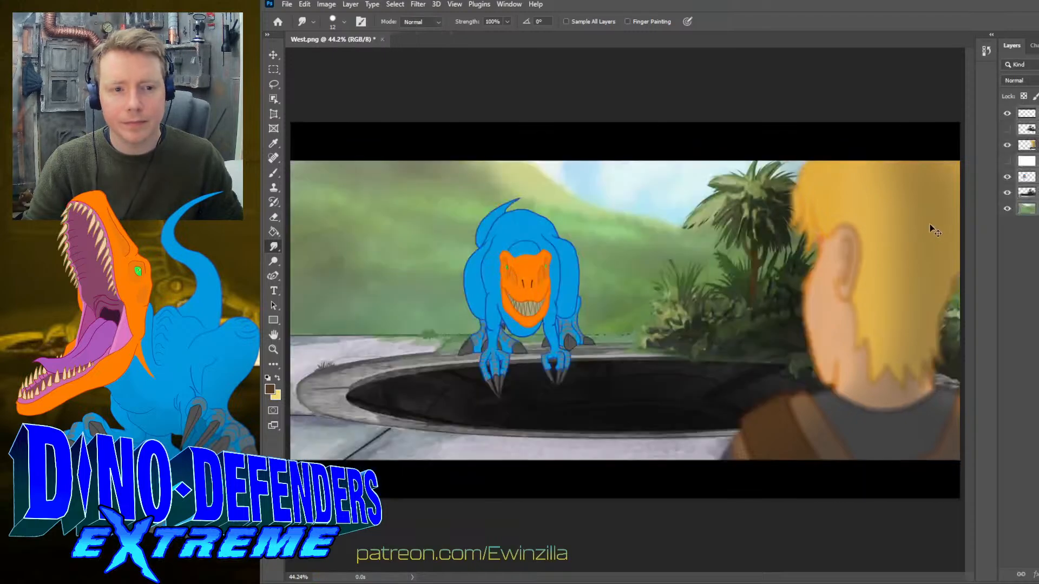
- Show the white overlay layer and move the Westlea layer beneath it
left_click(1007, 162)
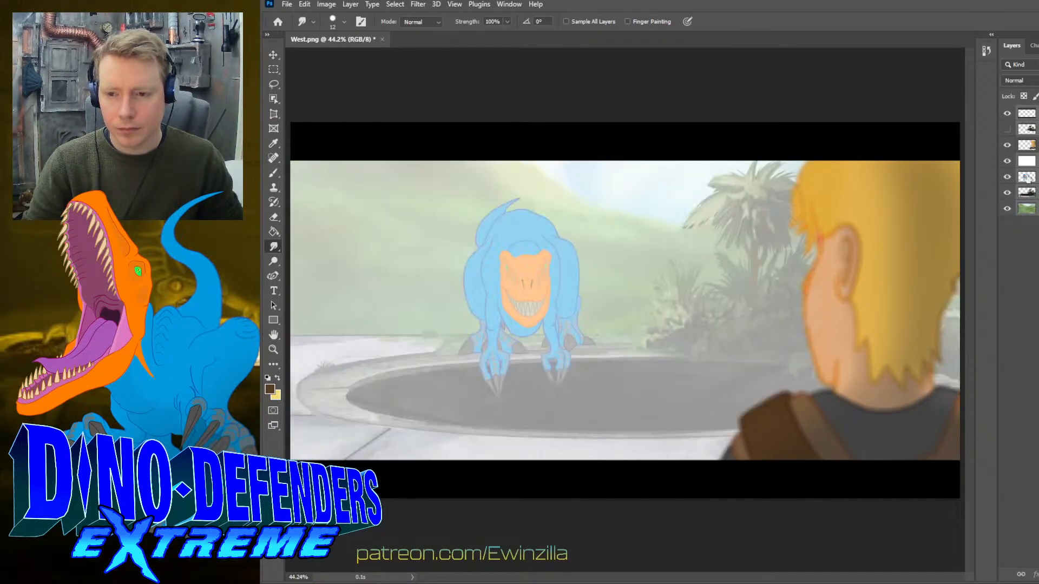
left_click(1026, 145)
key("ctrl+bracketleft")
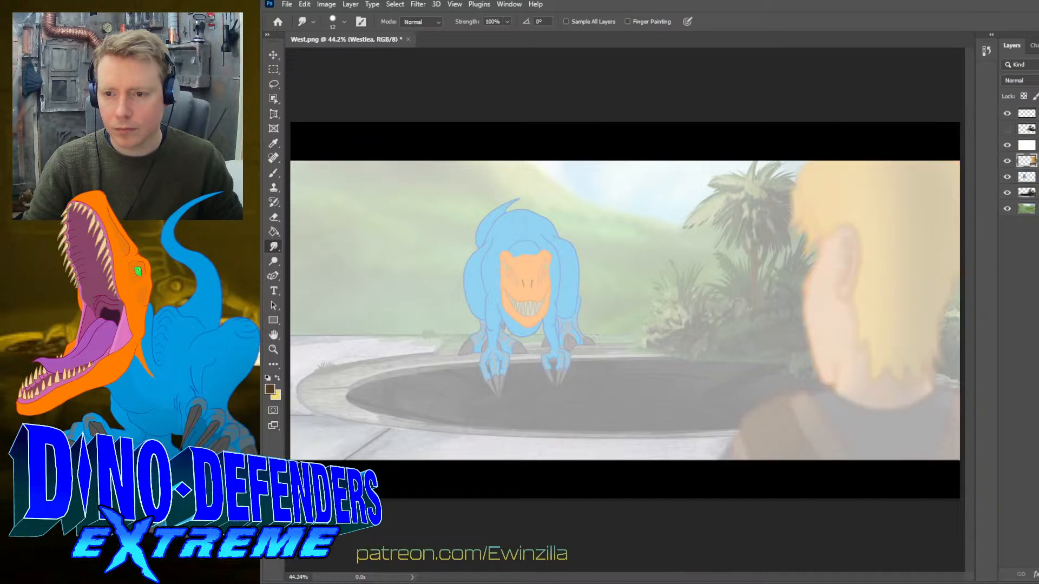
- Show the foreground palm and foliage layer and save the document as M Climb Top EDIT.psd
left_click(1007, 129)
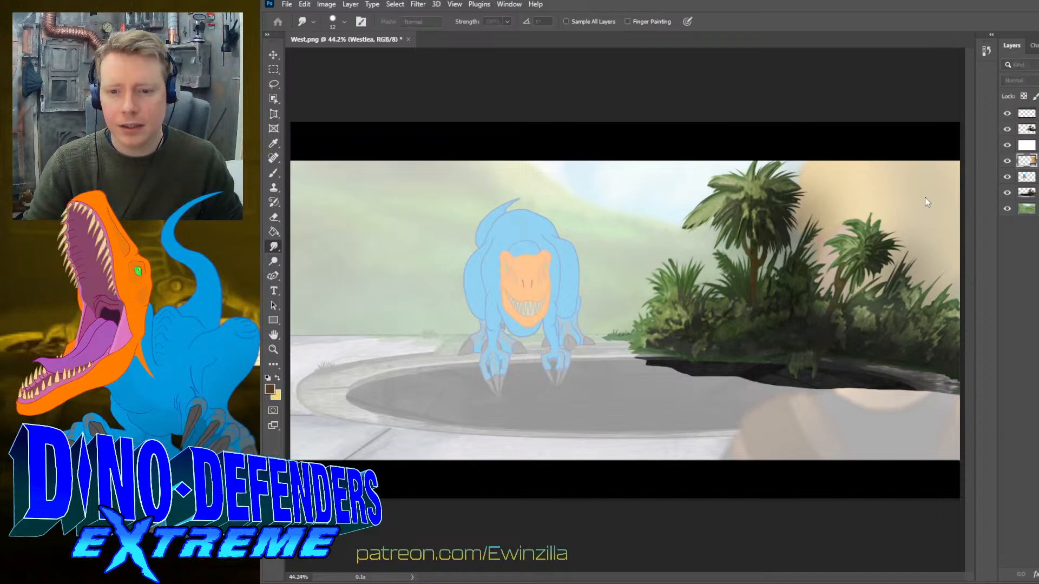
key("ctrl+s")
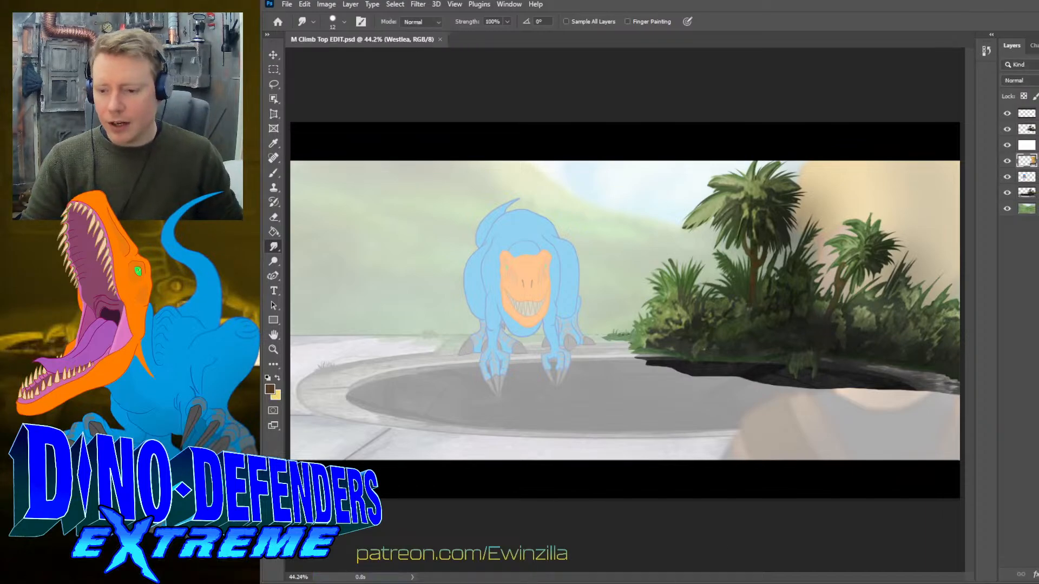